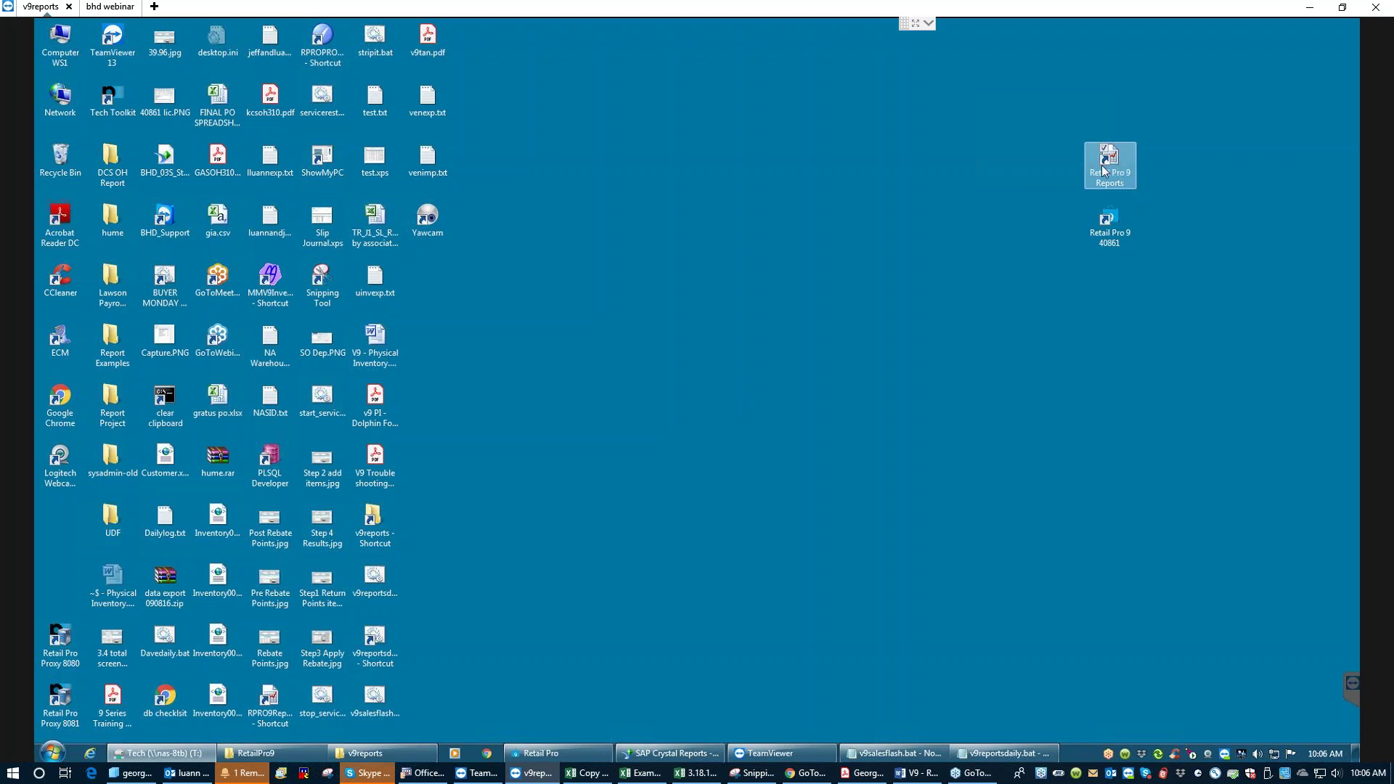
- Restore the Retail Pro window and launch the Reports module to reach the System Logon
click(572, 757)
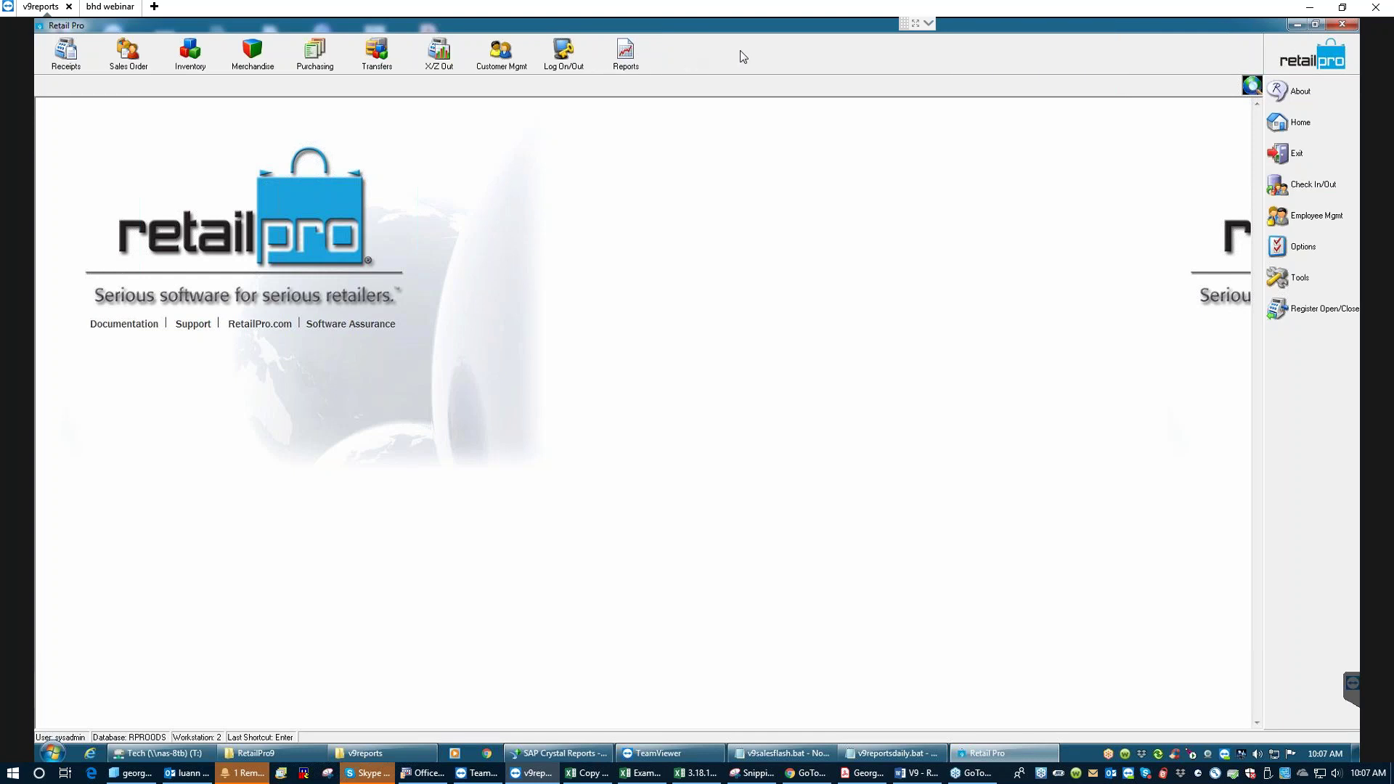
click(626, 59)
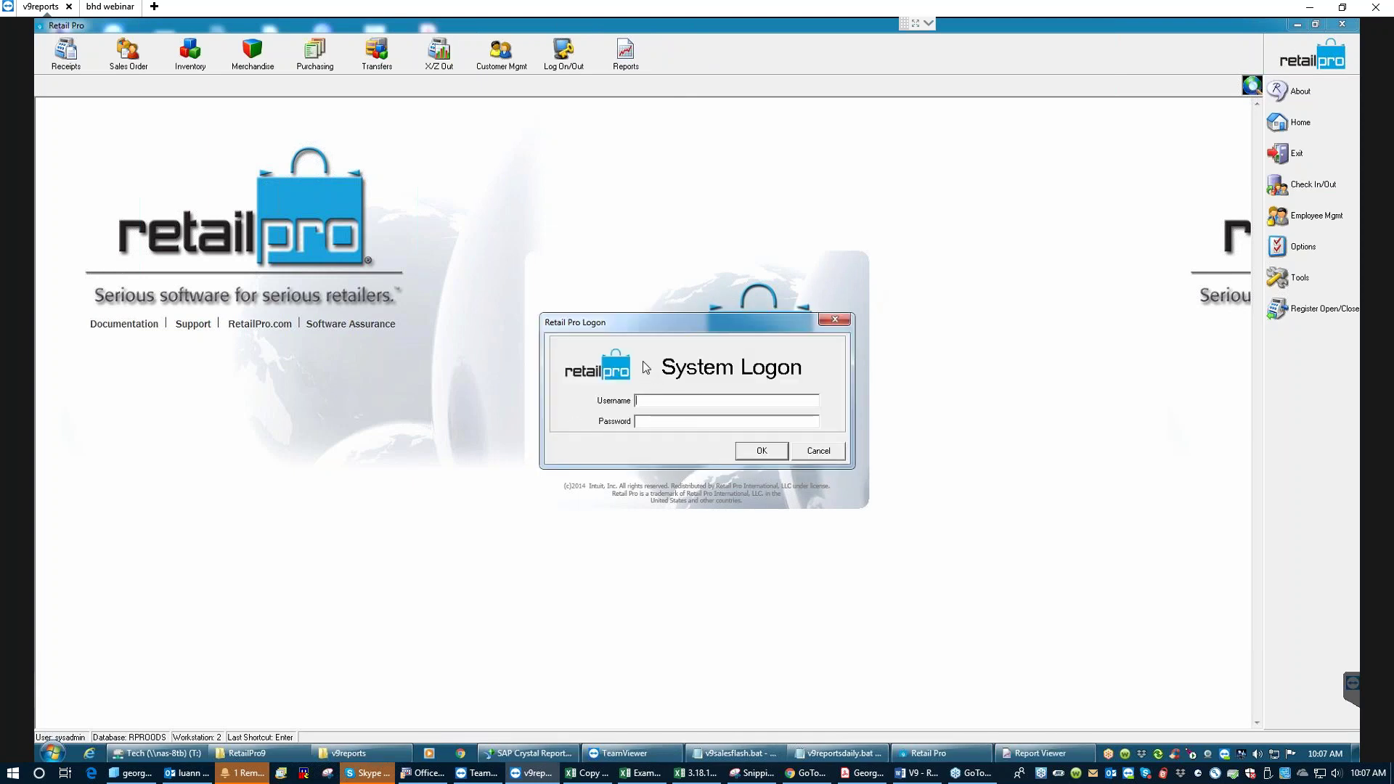
- Log on with the administrator username and account password to open the Report Viewer
text(sysadmin)
text(*****)
key(Return)
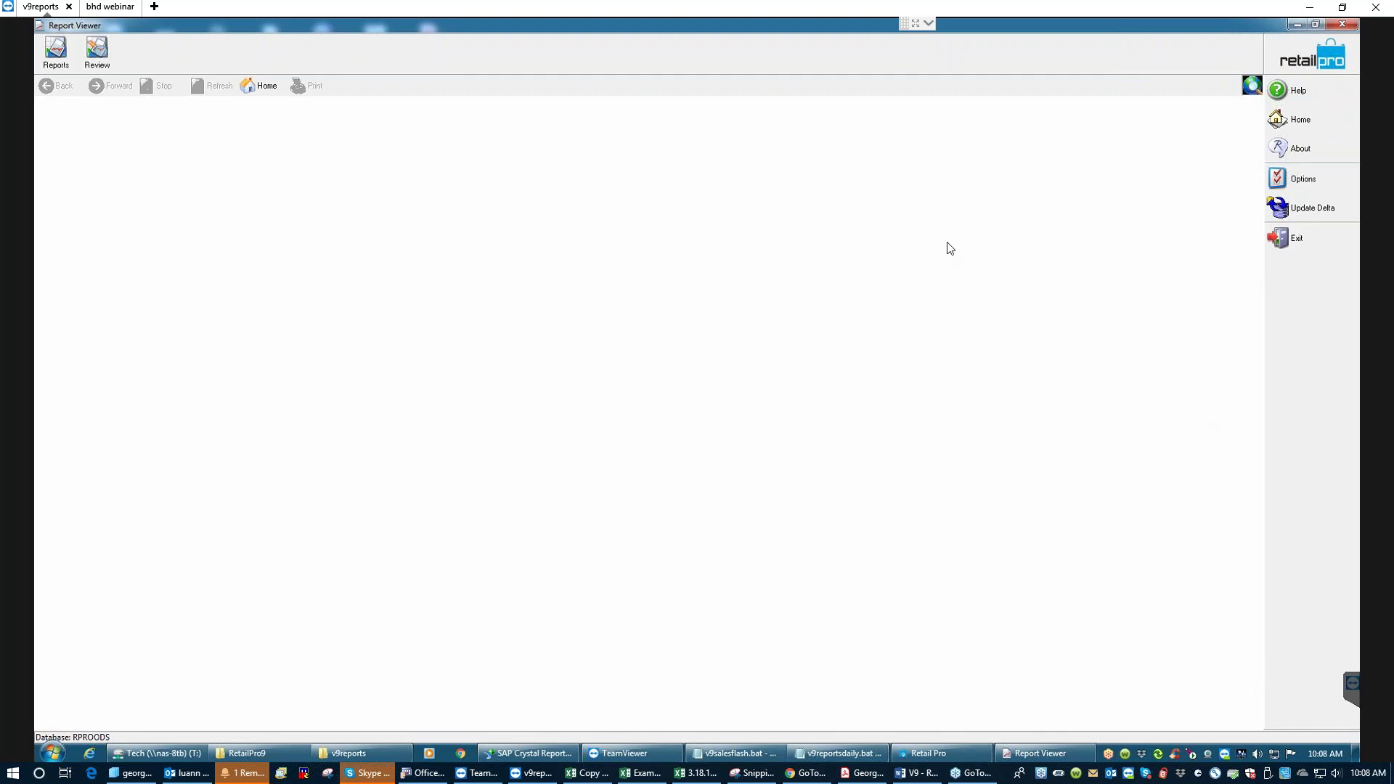
- Search the Start menu for 'note' and launch Notepad
right_click(53, 755)
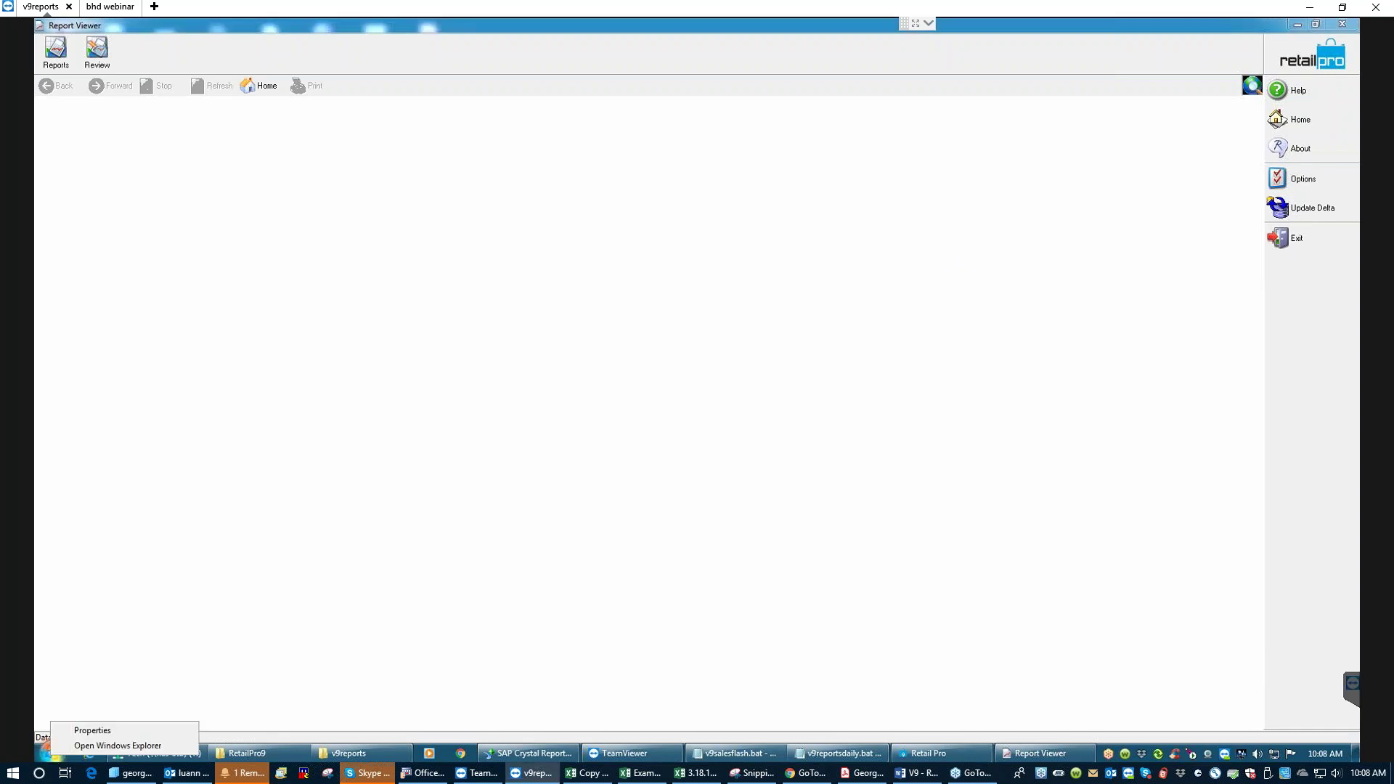
click(52, 754)
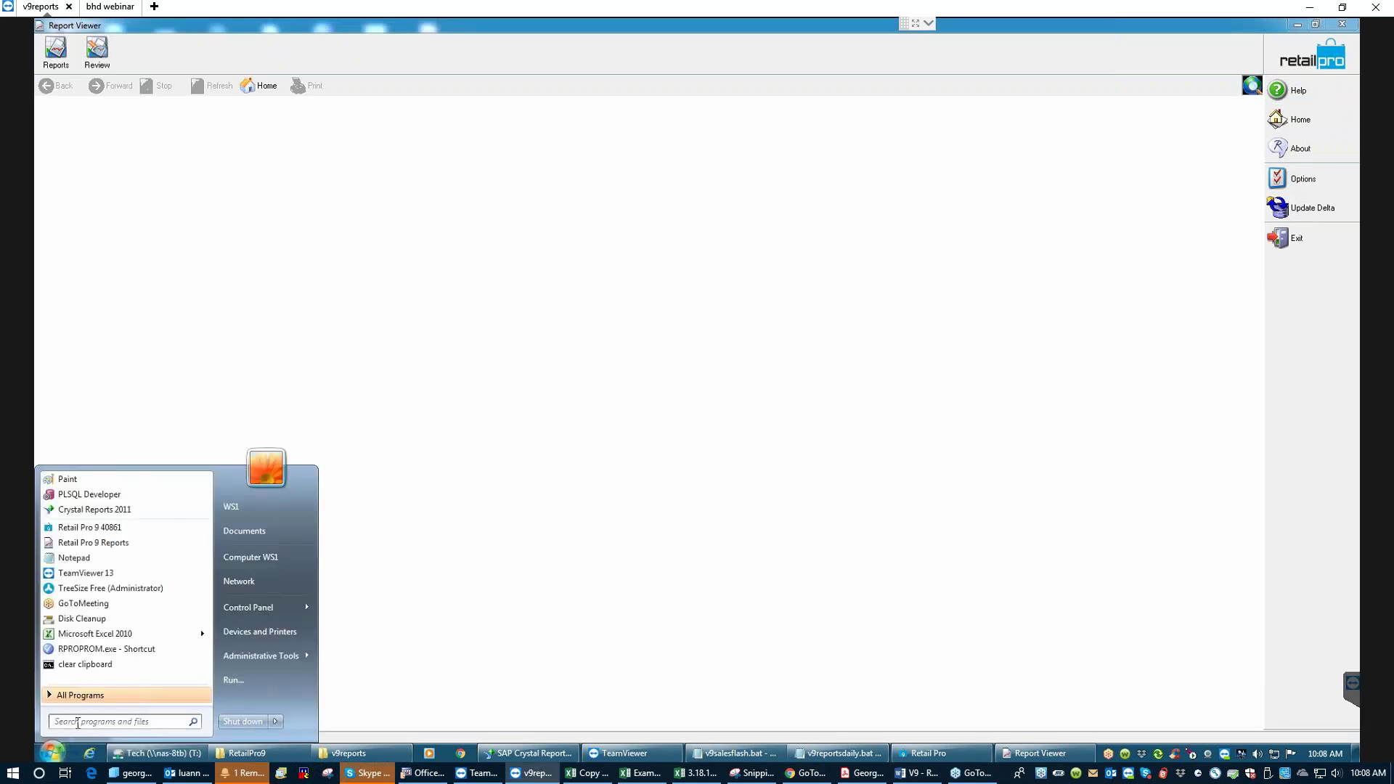
click(78, 722)
text(note)
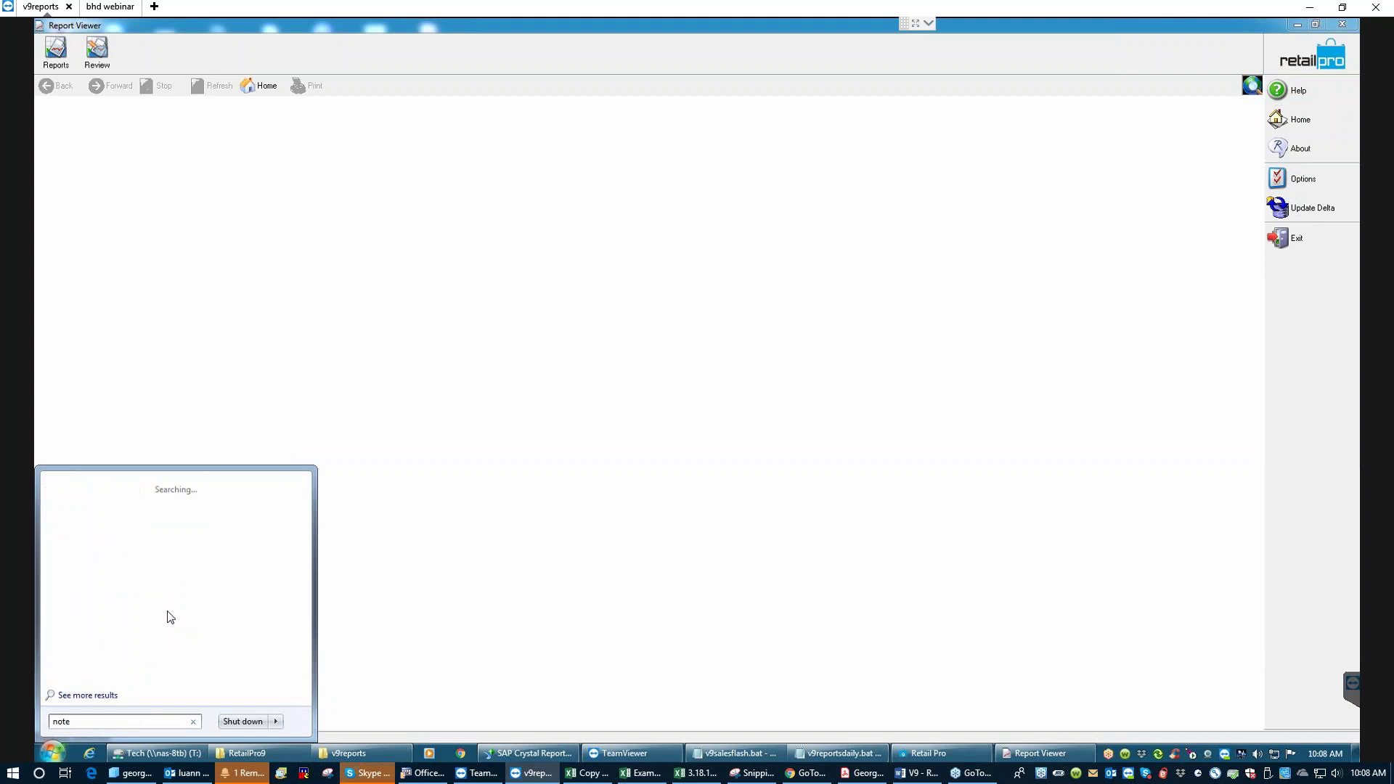
click(84, 504)
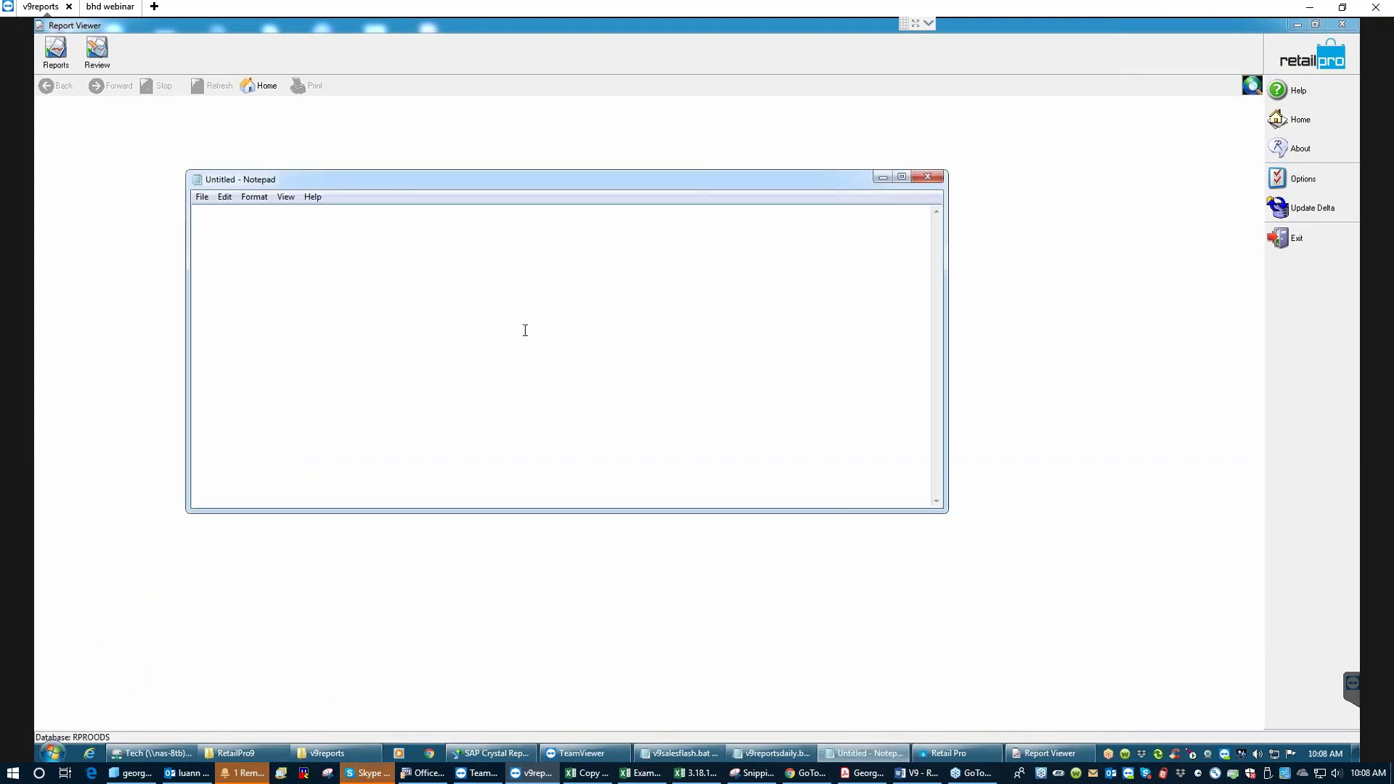
- Type 'if you can not hear me,' / 'disconnect from the webinar and connect back in', then minimize Notepad
text(if you can not hear me,)
key(Return)
text(disconnect from the webinar and )
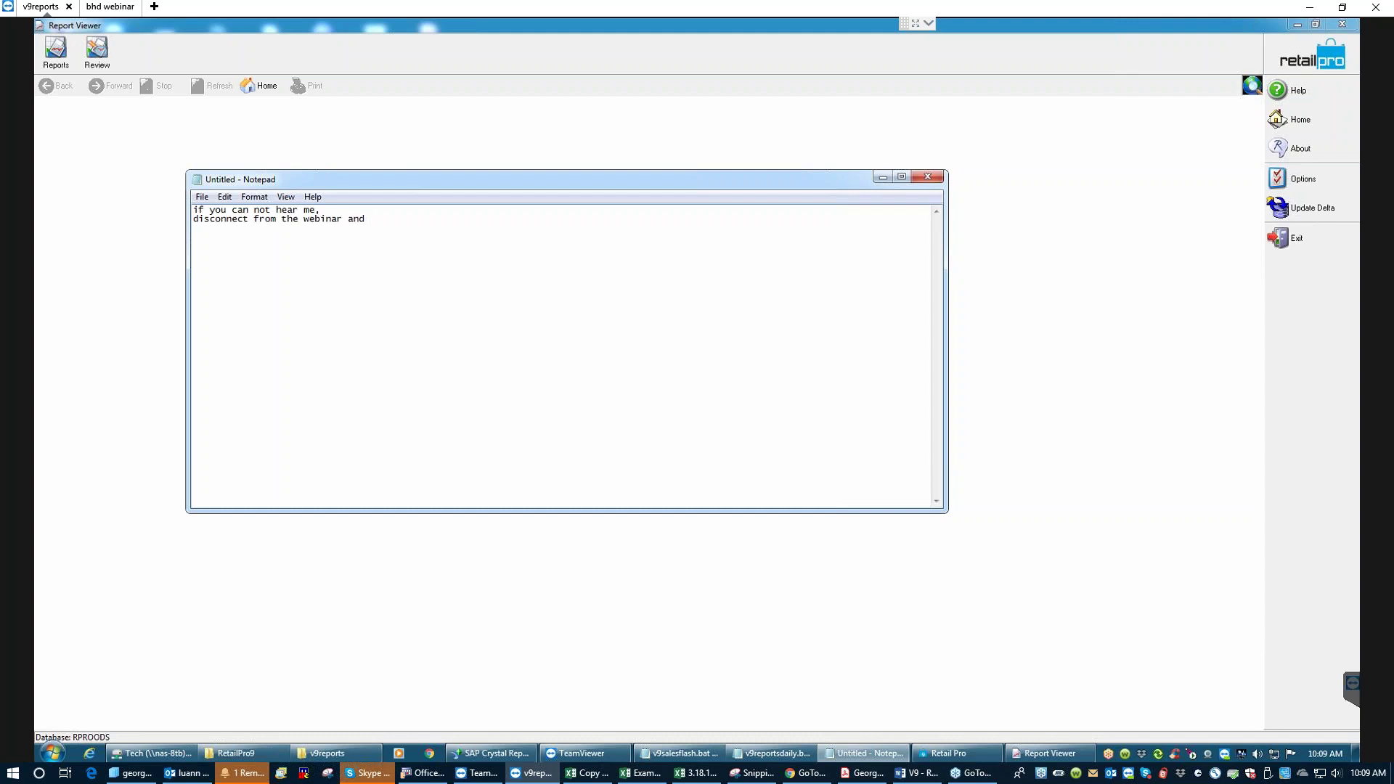
text(connect back in.)
click(881, 178)
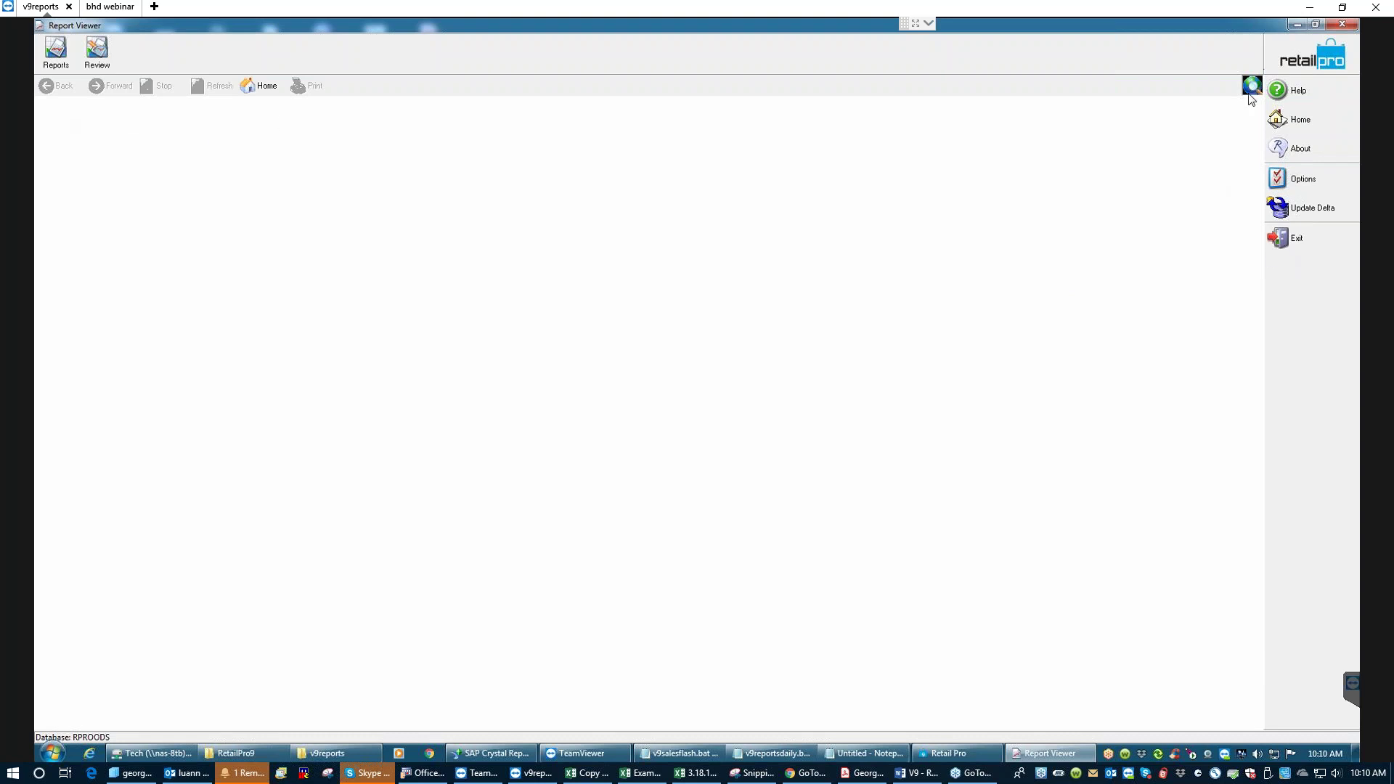
- Open the Options flyout in the right-hand panel
click(1310, 180)
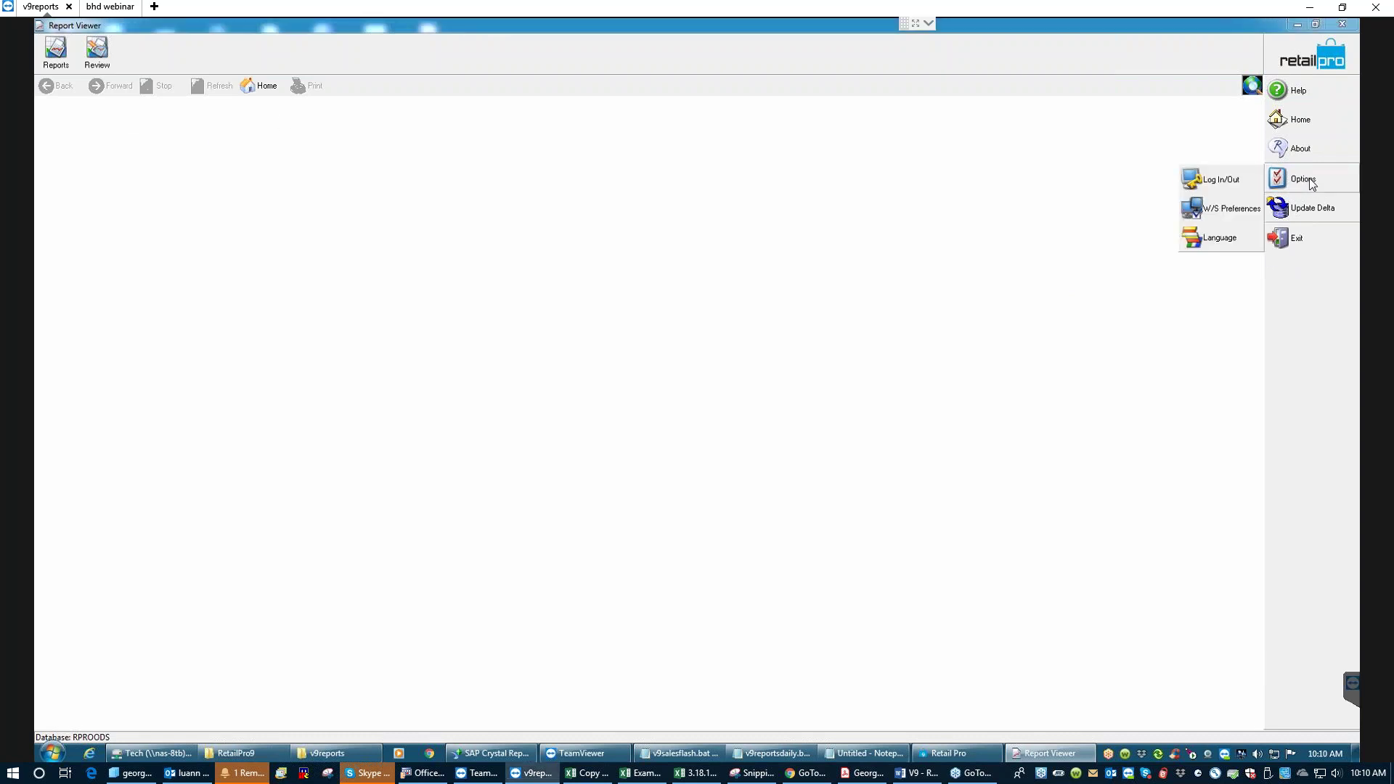
- Open W/S Preferences and expand the Printing Preferences section
click(1228, 213)
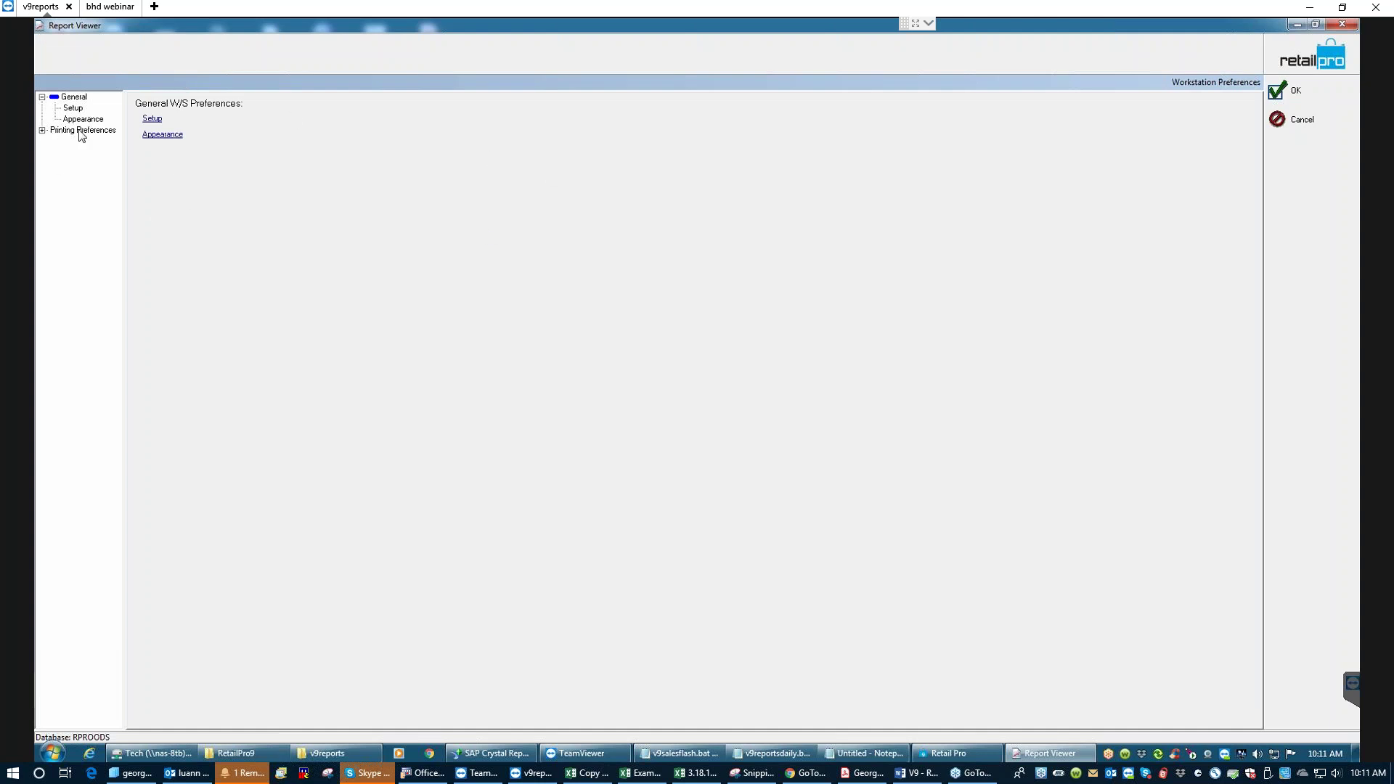
click(43, 131)
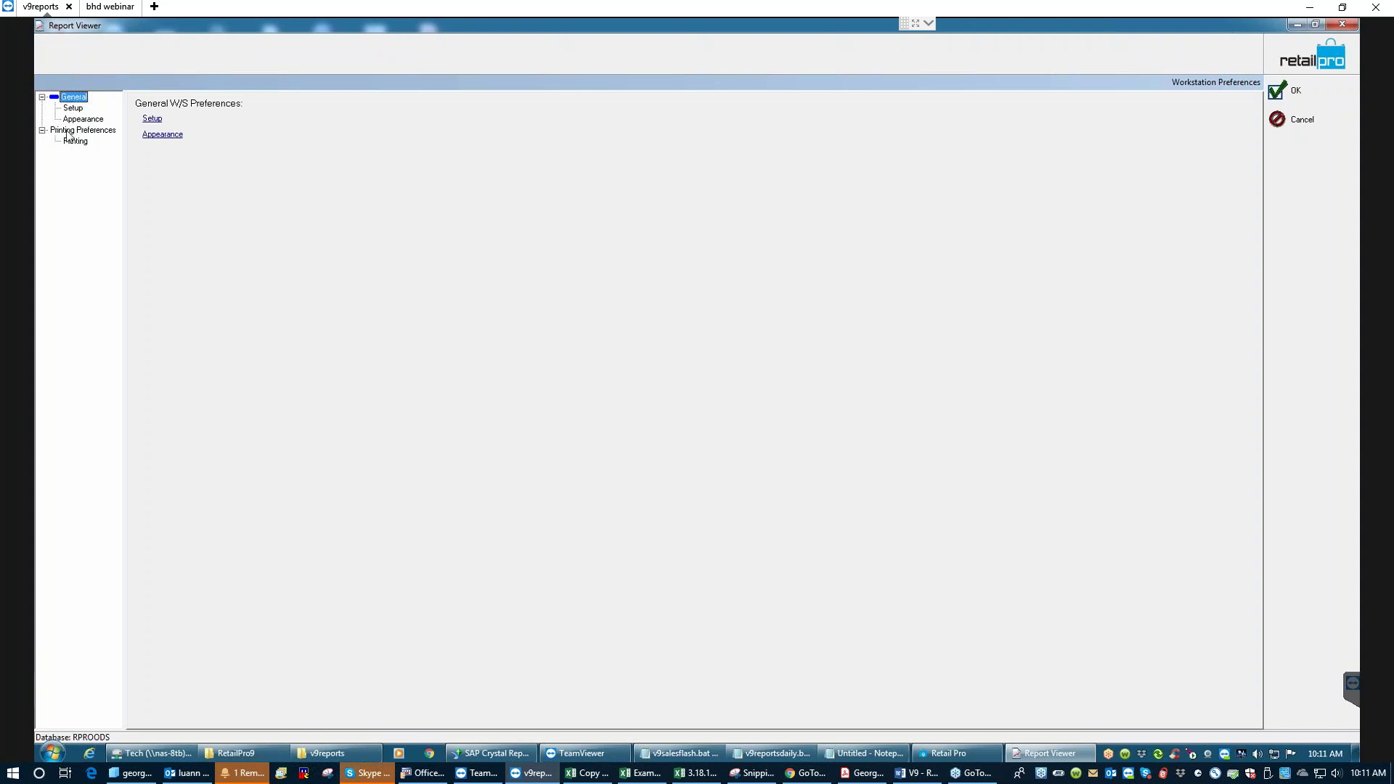
- Review the Printing settings, toggling Print Range off and back on, then view Appearance
click(80, 142)
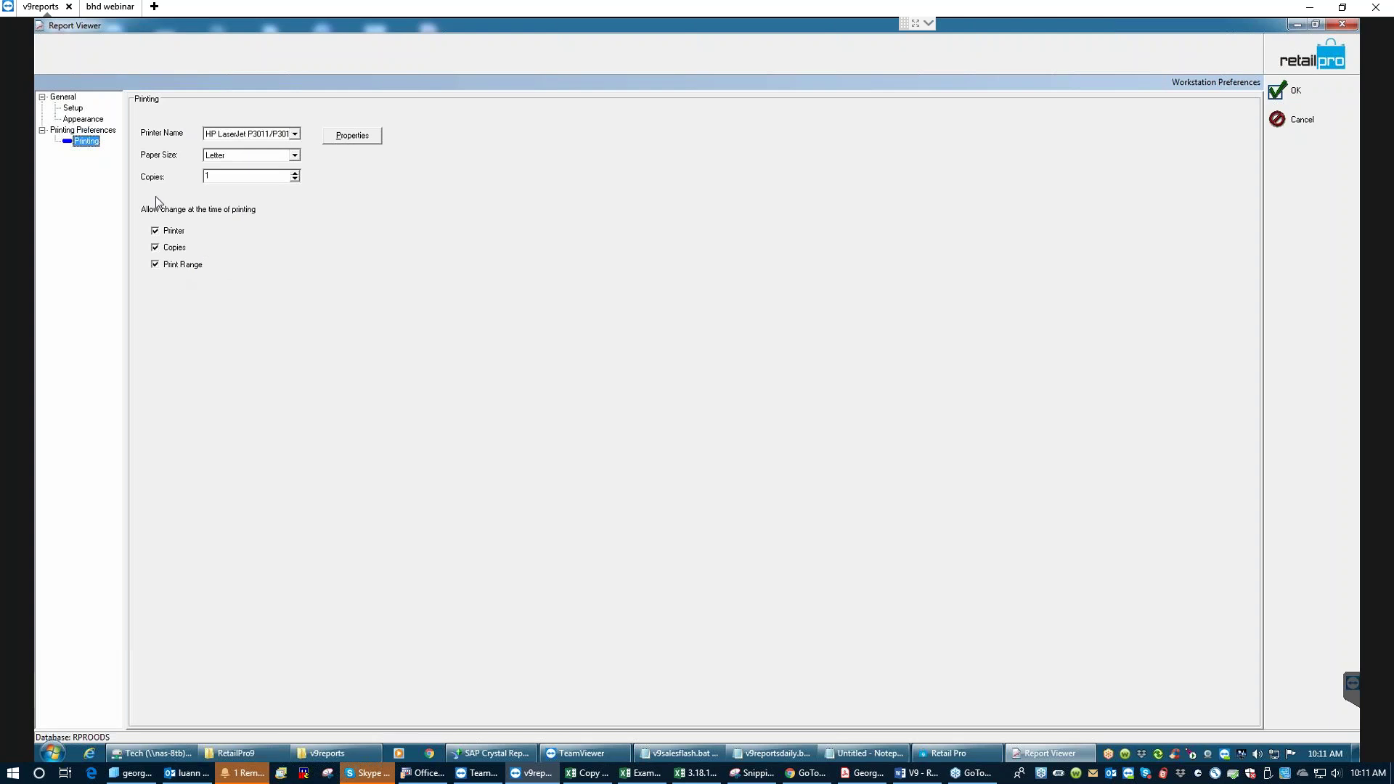
click(166, 267)
click(154, 265)
click(85, 124)
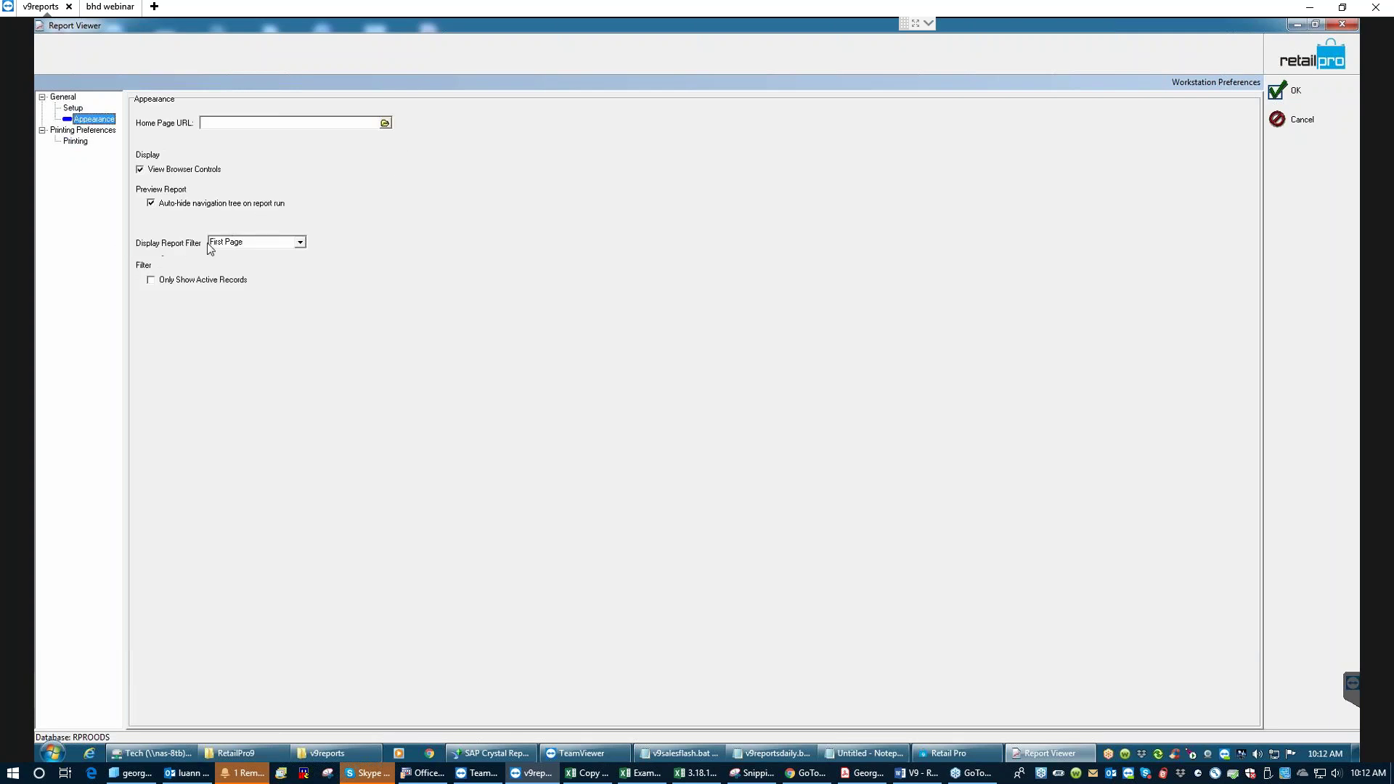
- Keep Display Report Filter on First Page, save Workstation Preferences with OK, and open Reports
click(300, 242)
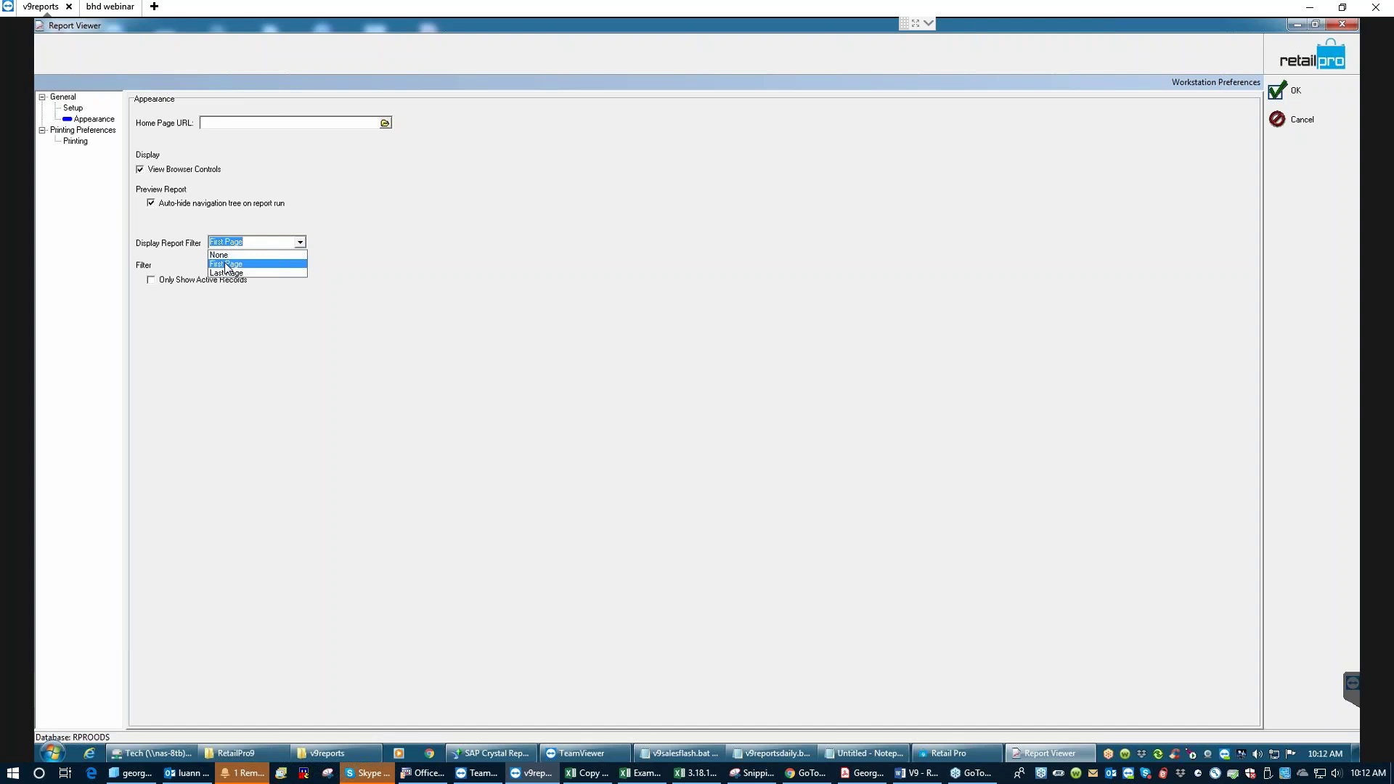
click(227, 265)
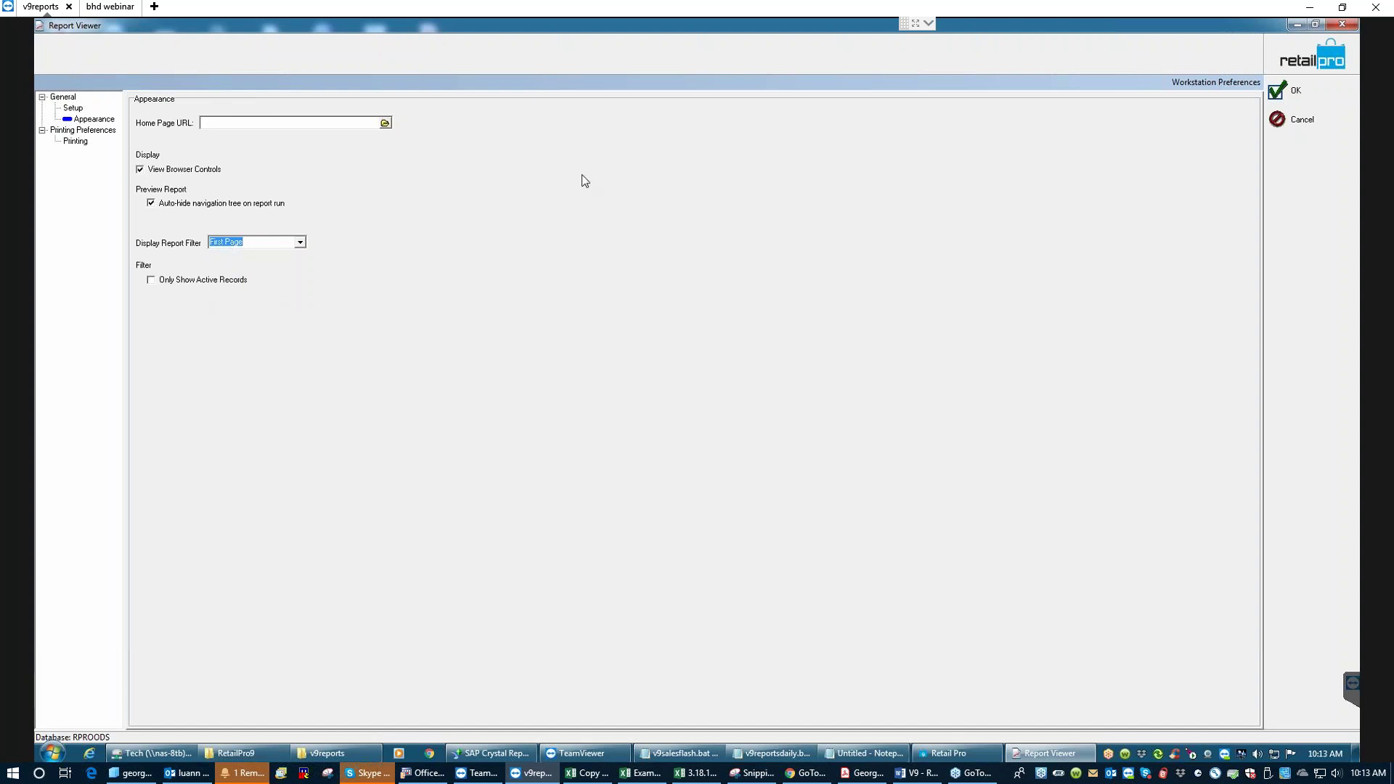
click(1293, 91)
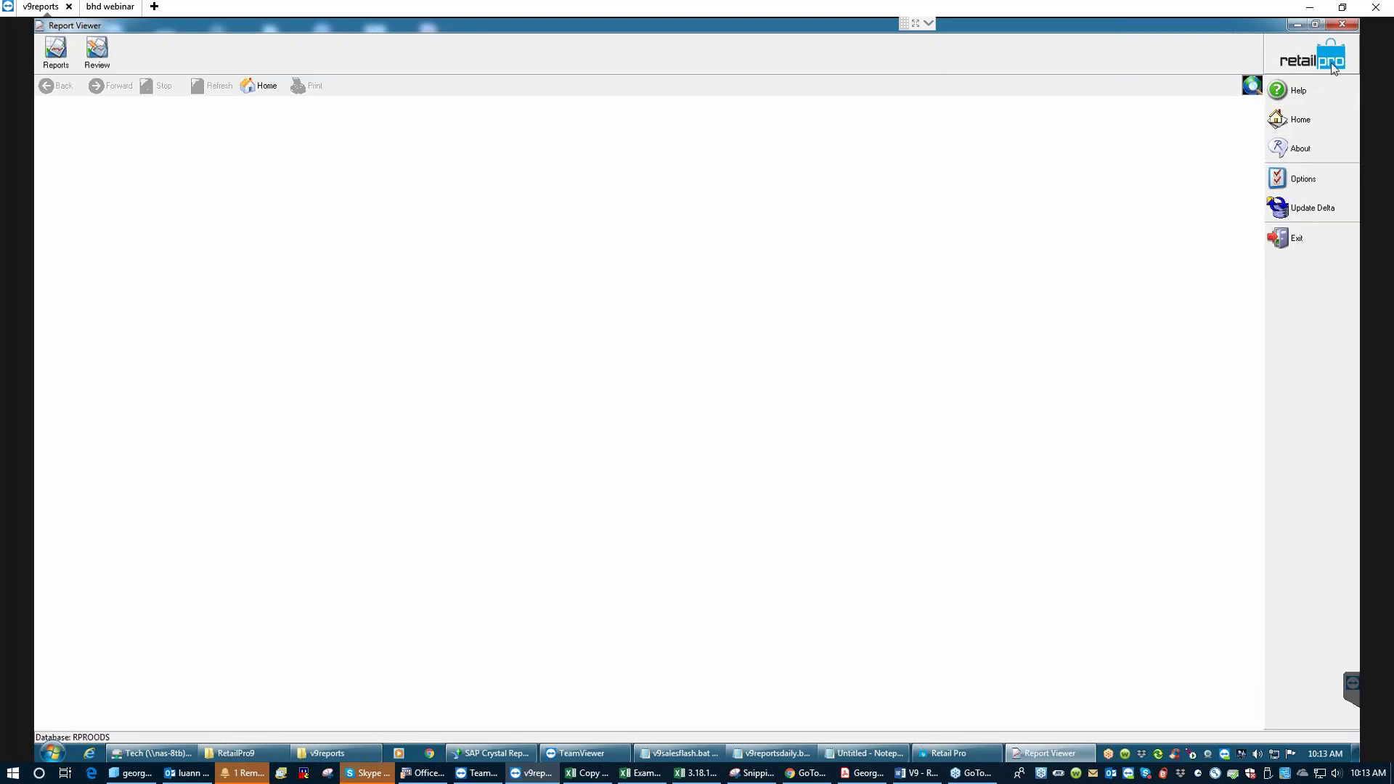
click(56, 56)
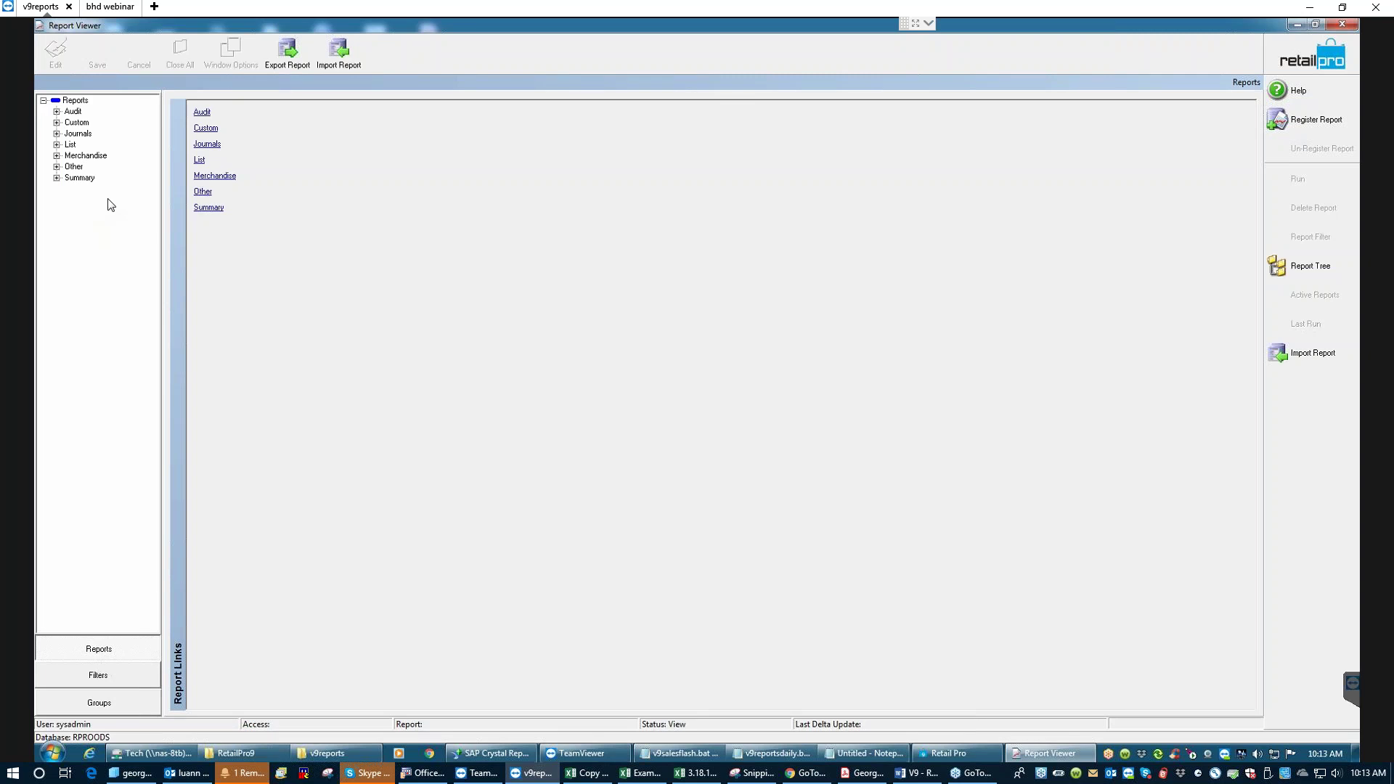
- Expand the List category and select the Vendors: List report
click(56, 144)
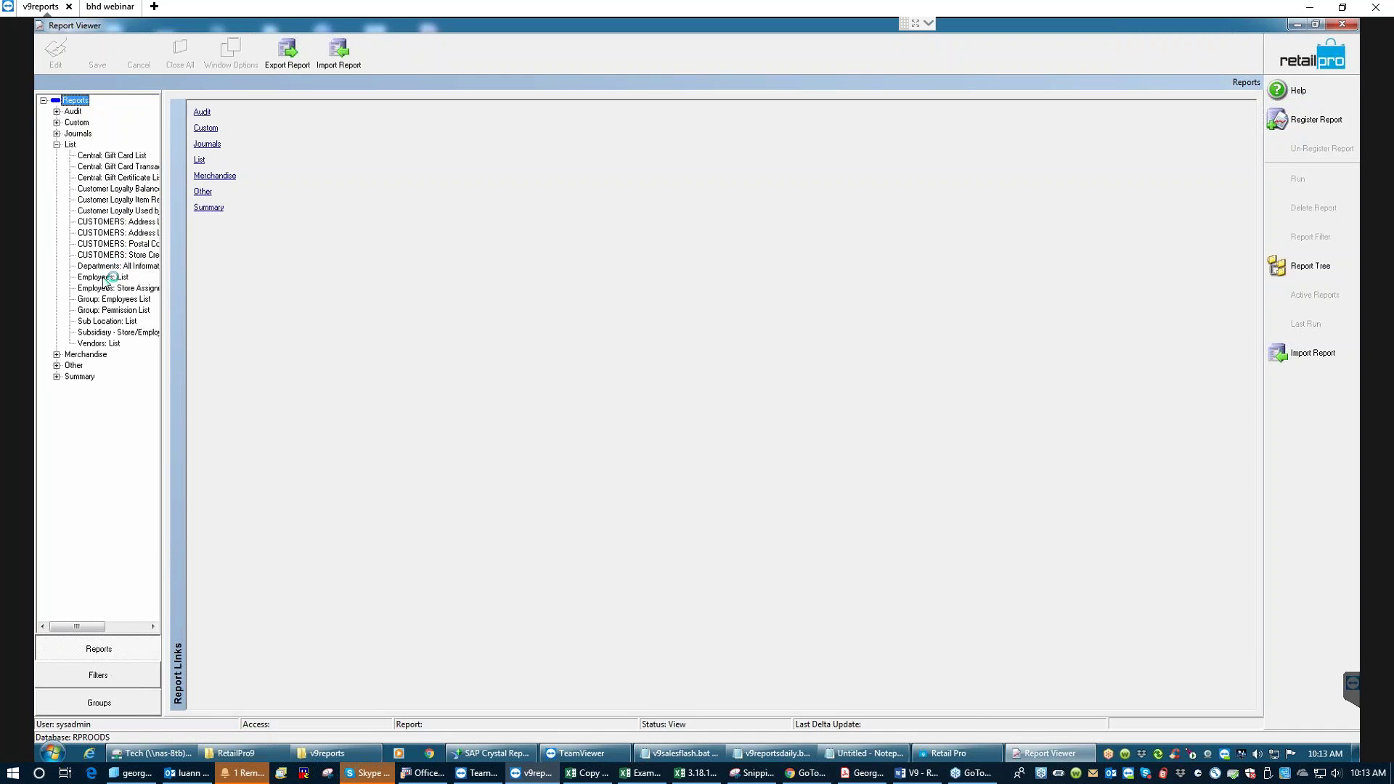
click(100, 344)
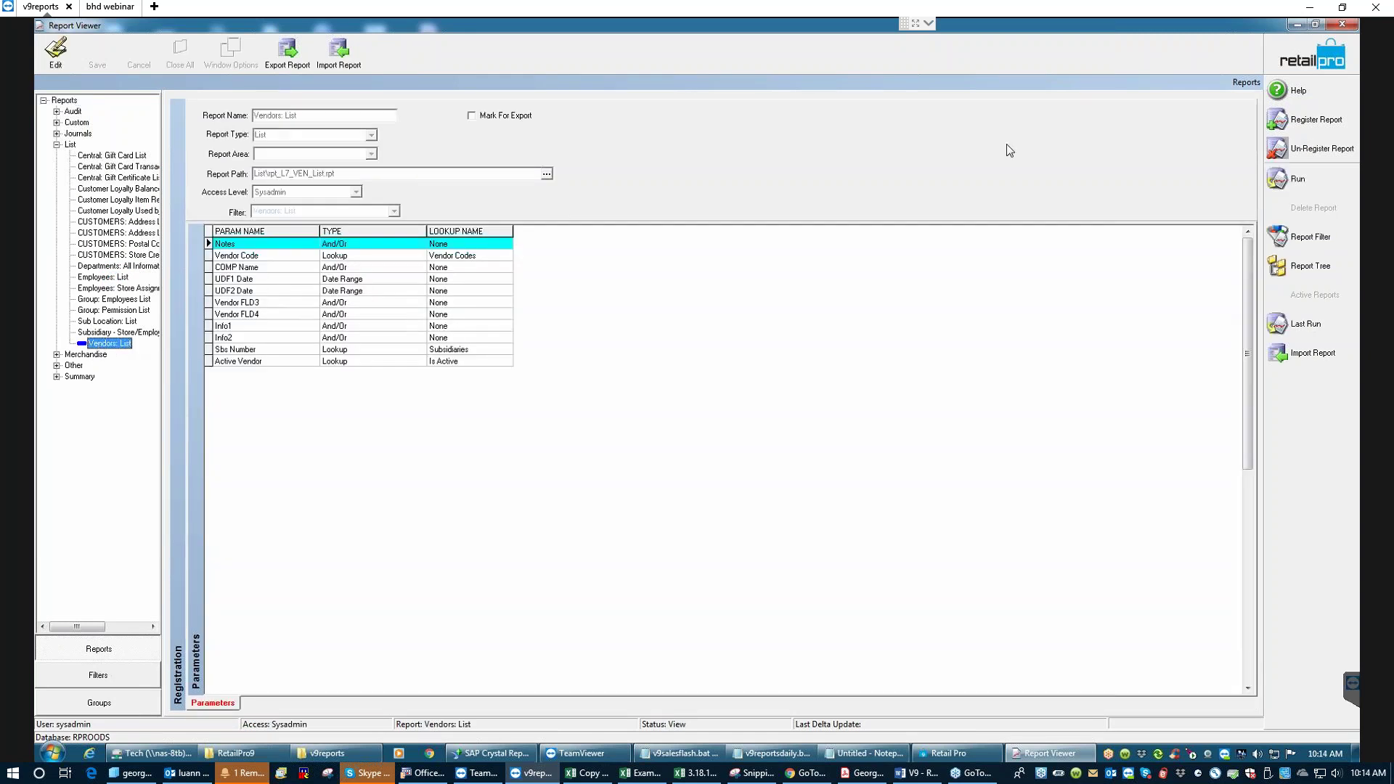
- Run Vendors: List without criteria, answering Yes to update the database report file
click(1285, 178)
click(911, 265)
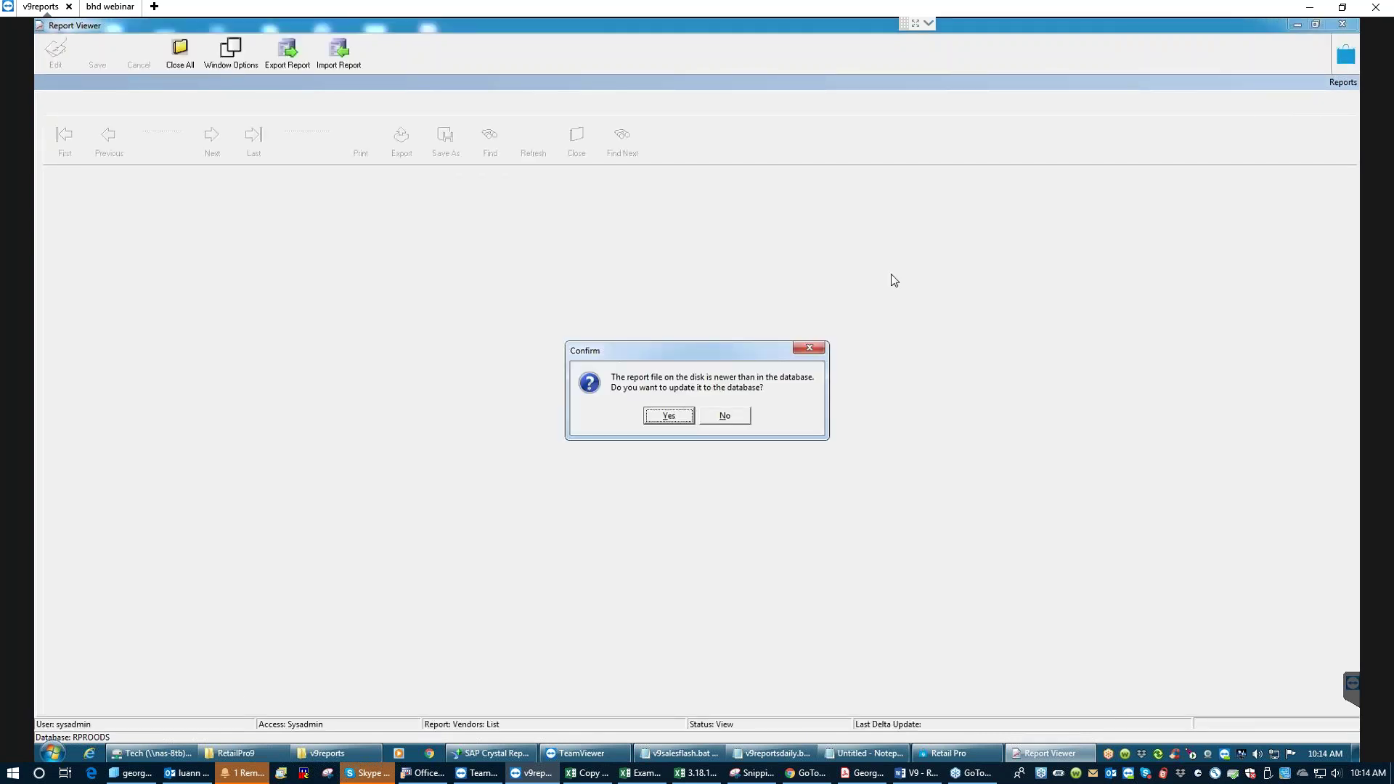
click(663, 413)
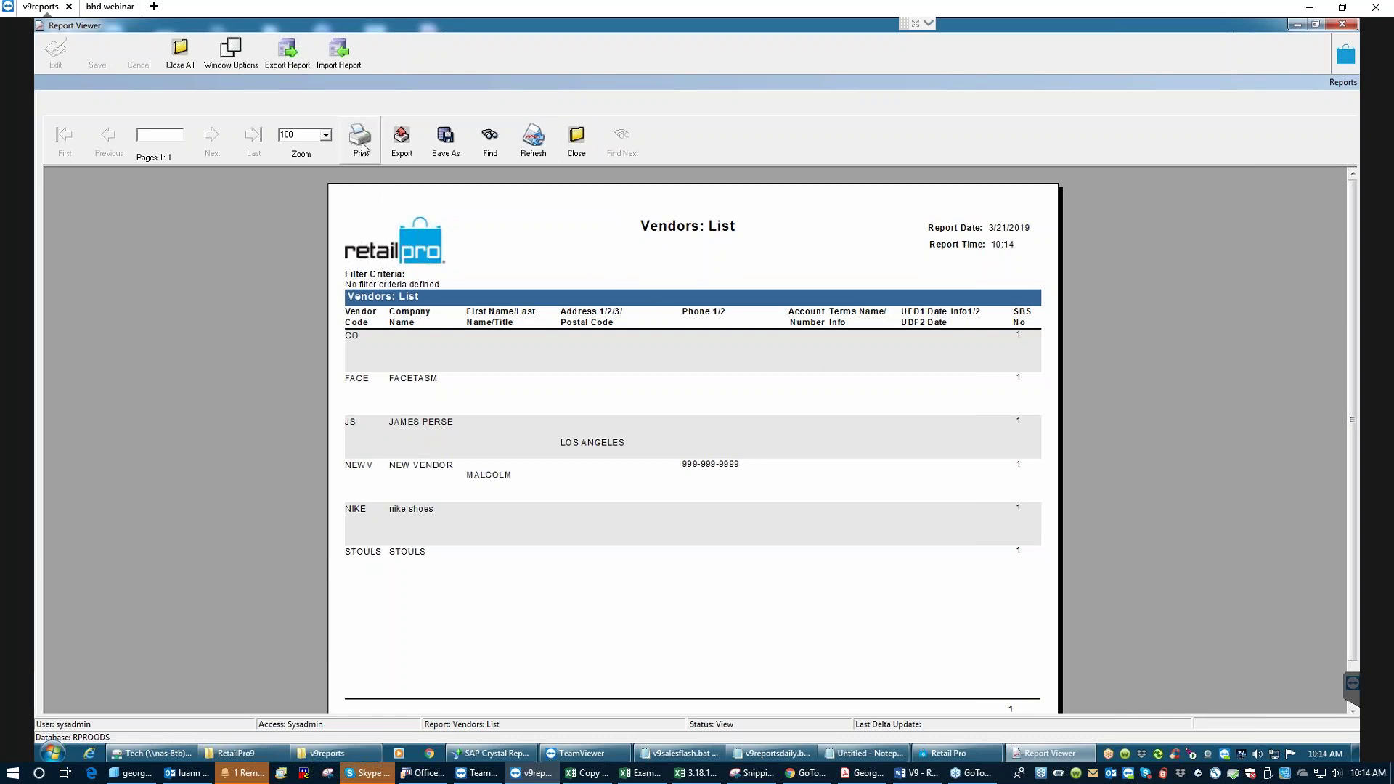
- Export the Vendors: List report in PDF format with Export Range All
click(399, 151)
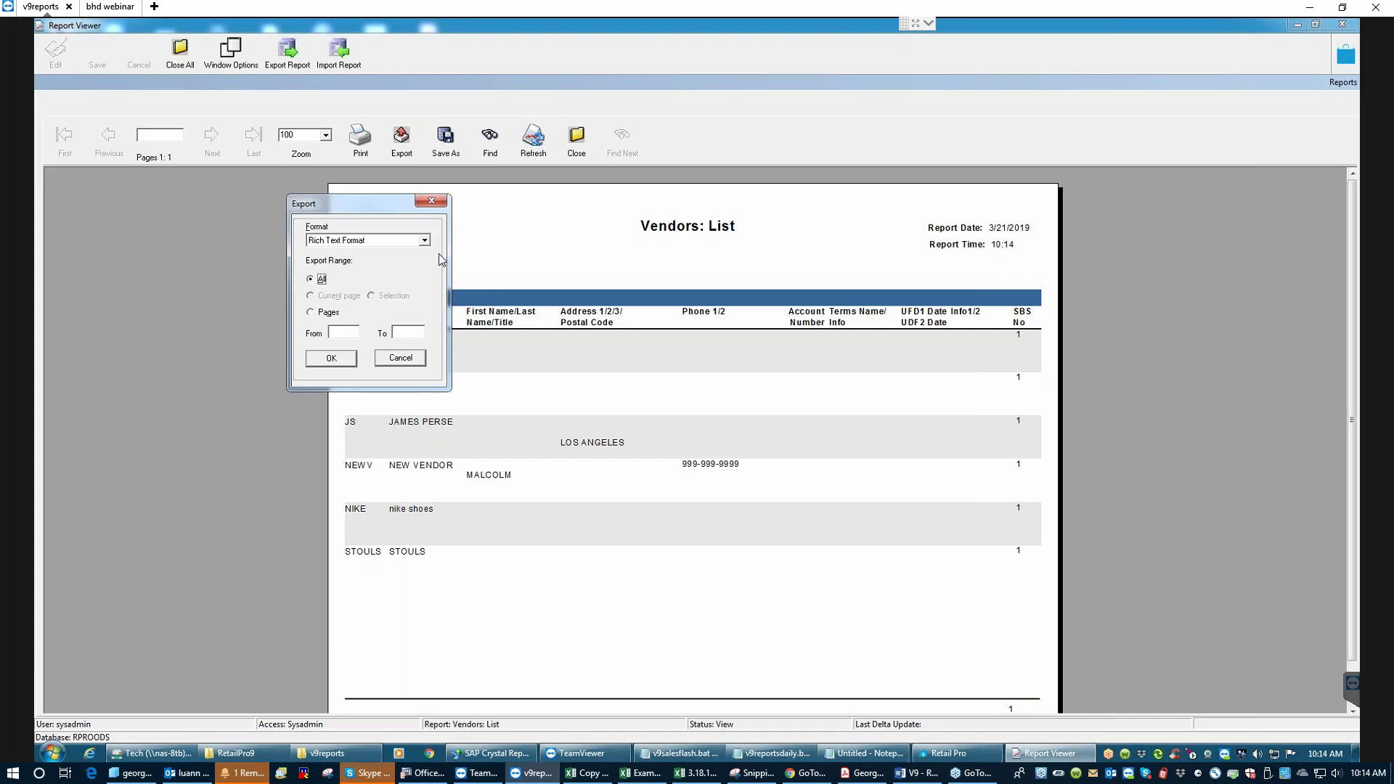
click(427, 240)
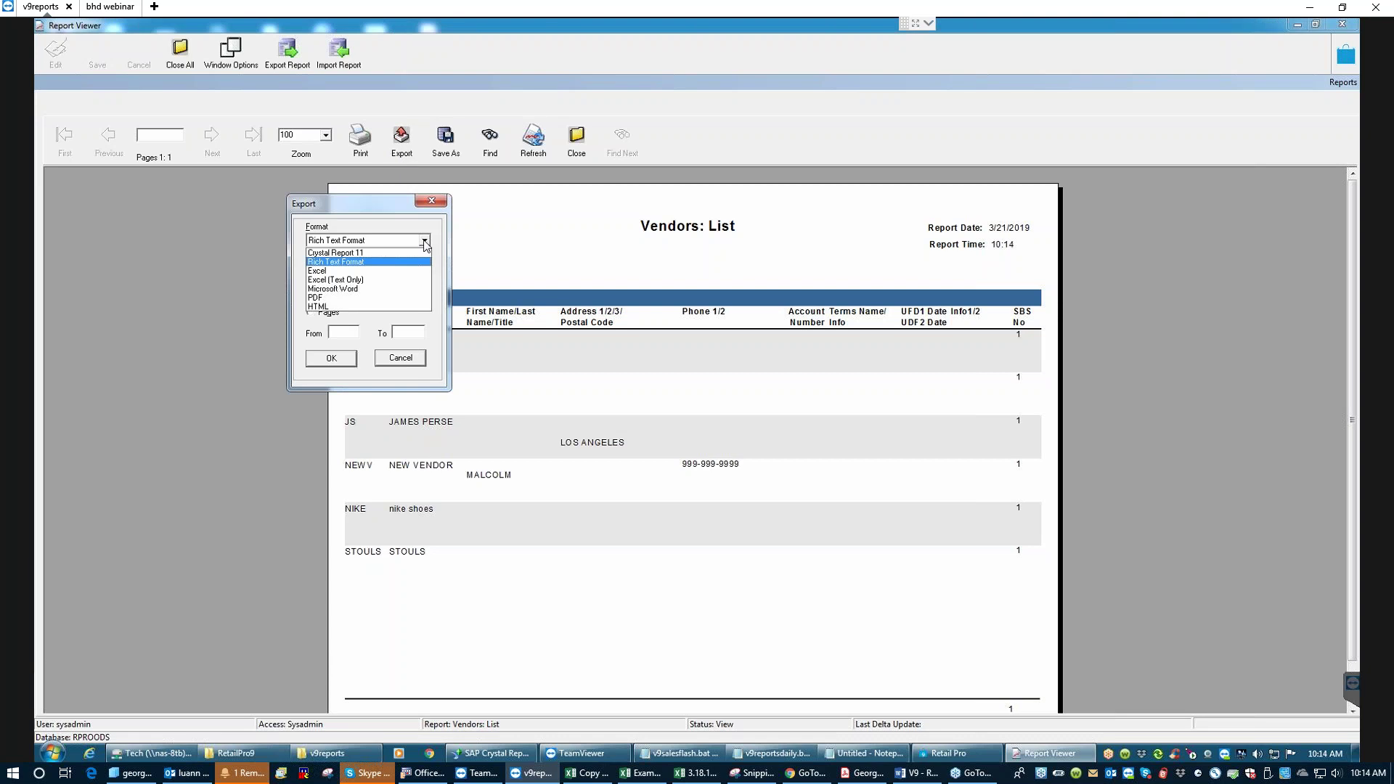
click(317, 301)
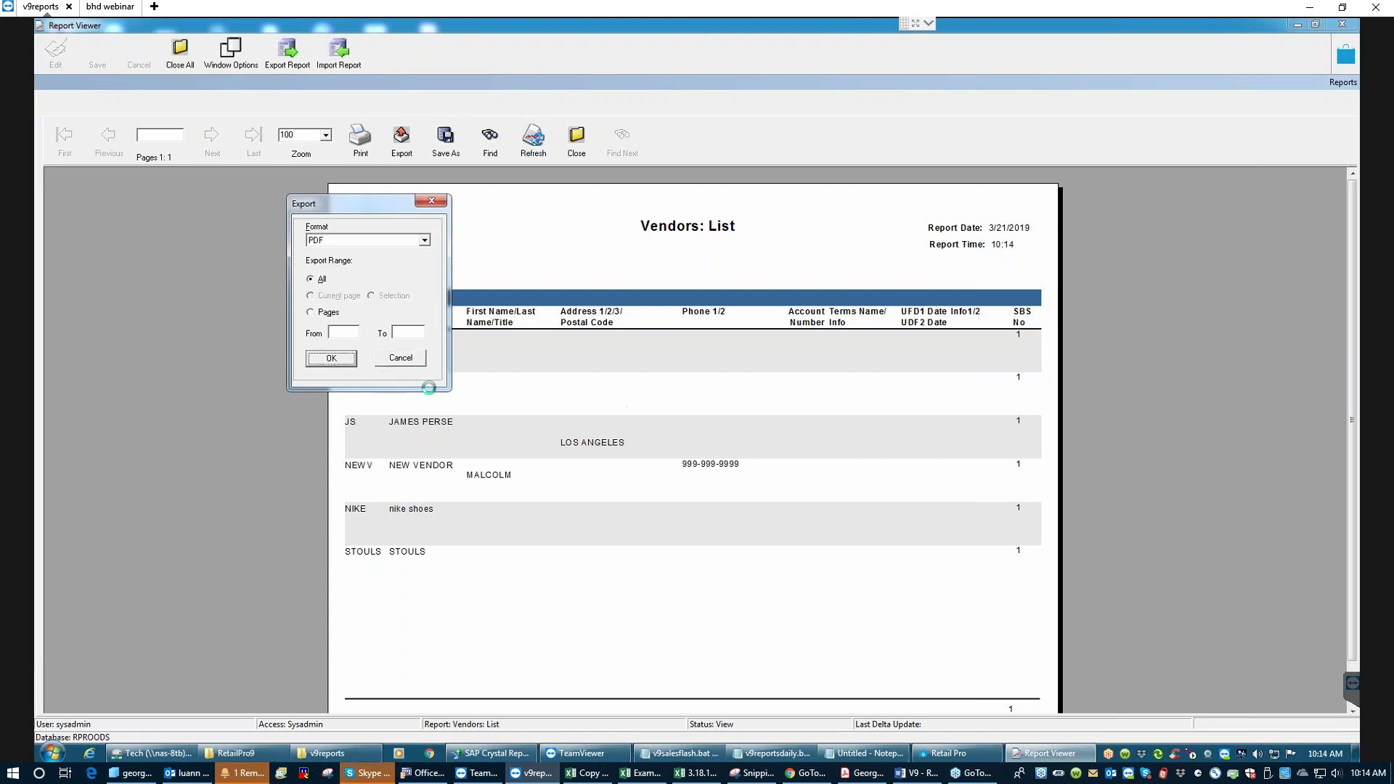
key(Return)
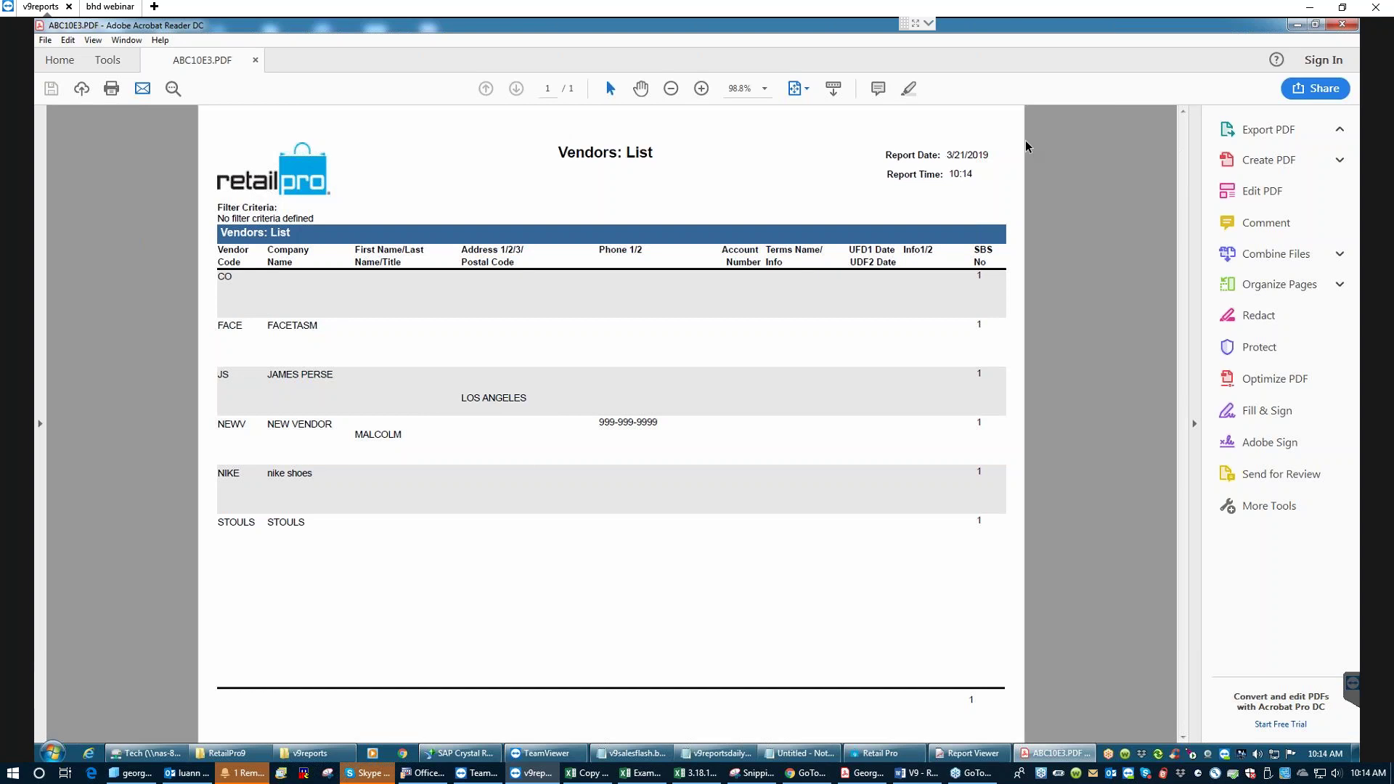
- Close the exported Vendors: List PDF in Acrobat, retrying once the window stops responding
click(1348, 26)
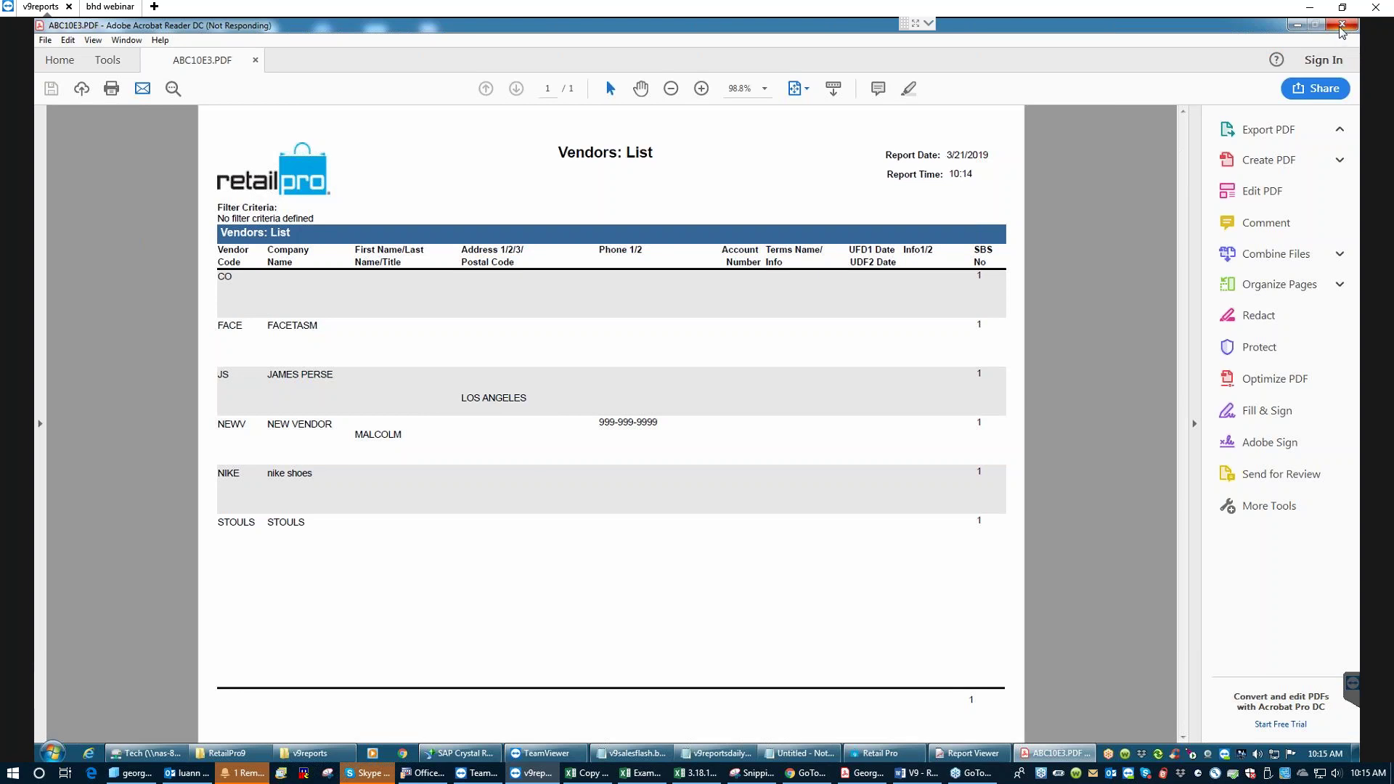
click(1300, 26)
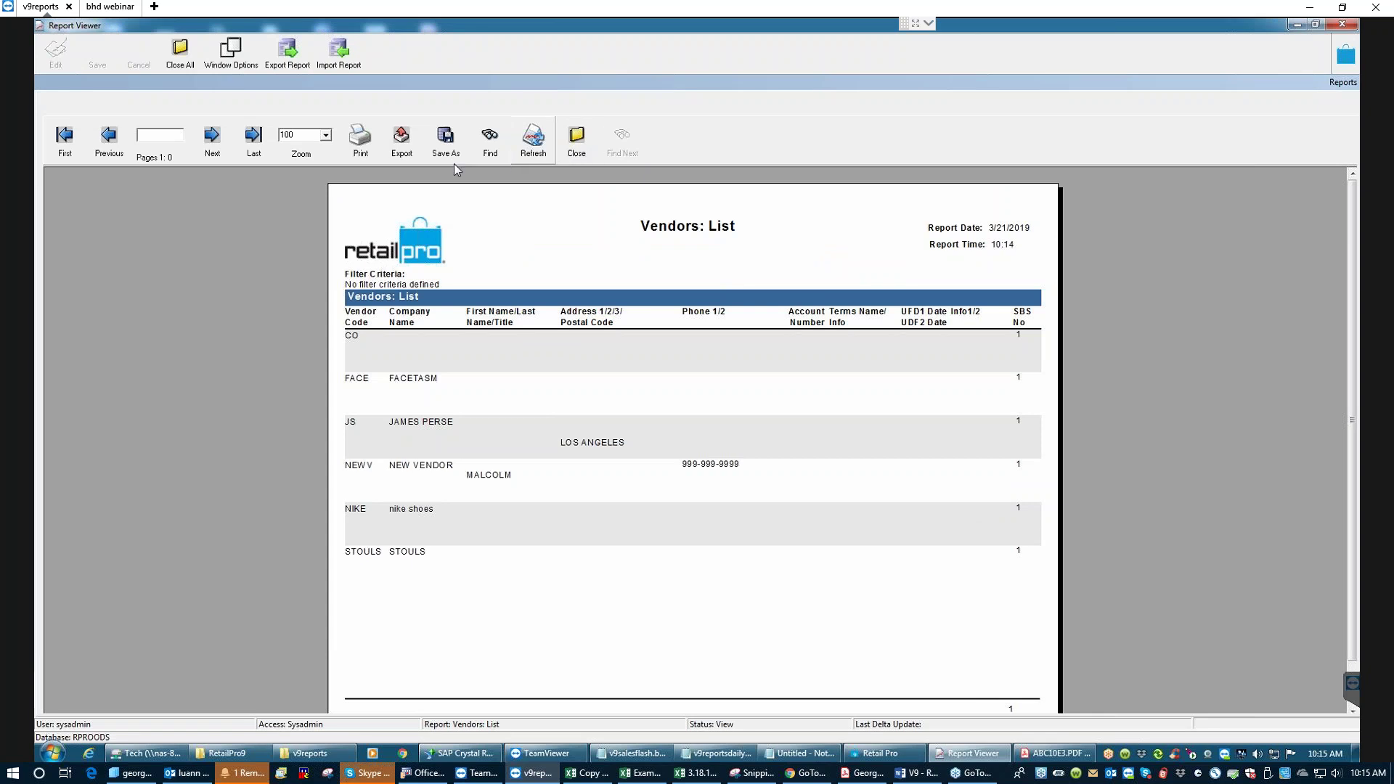
click(407, 148)
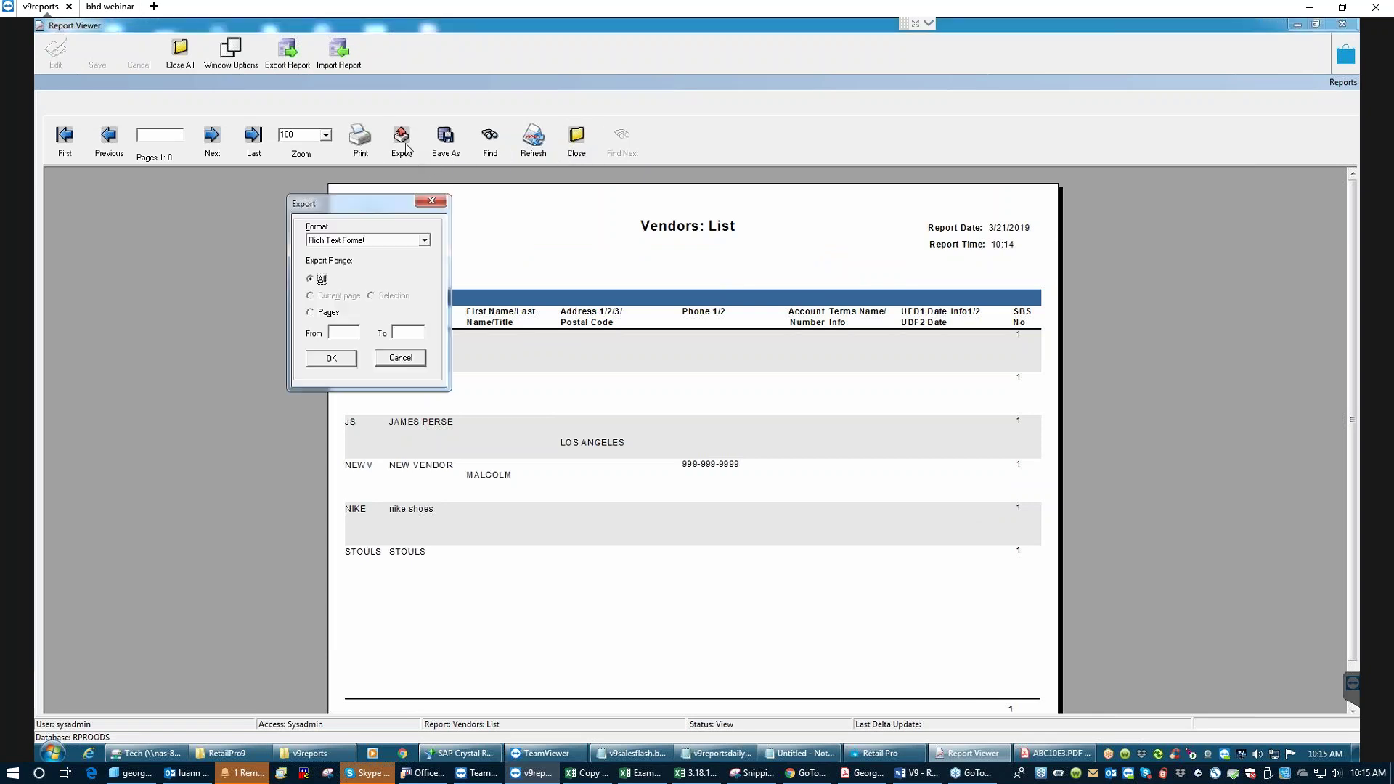
click(425, 244)
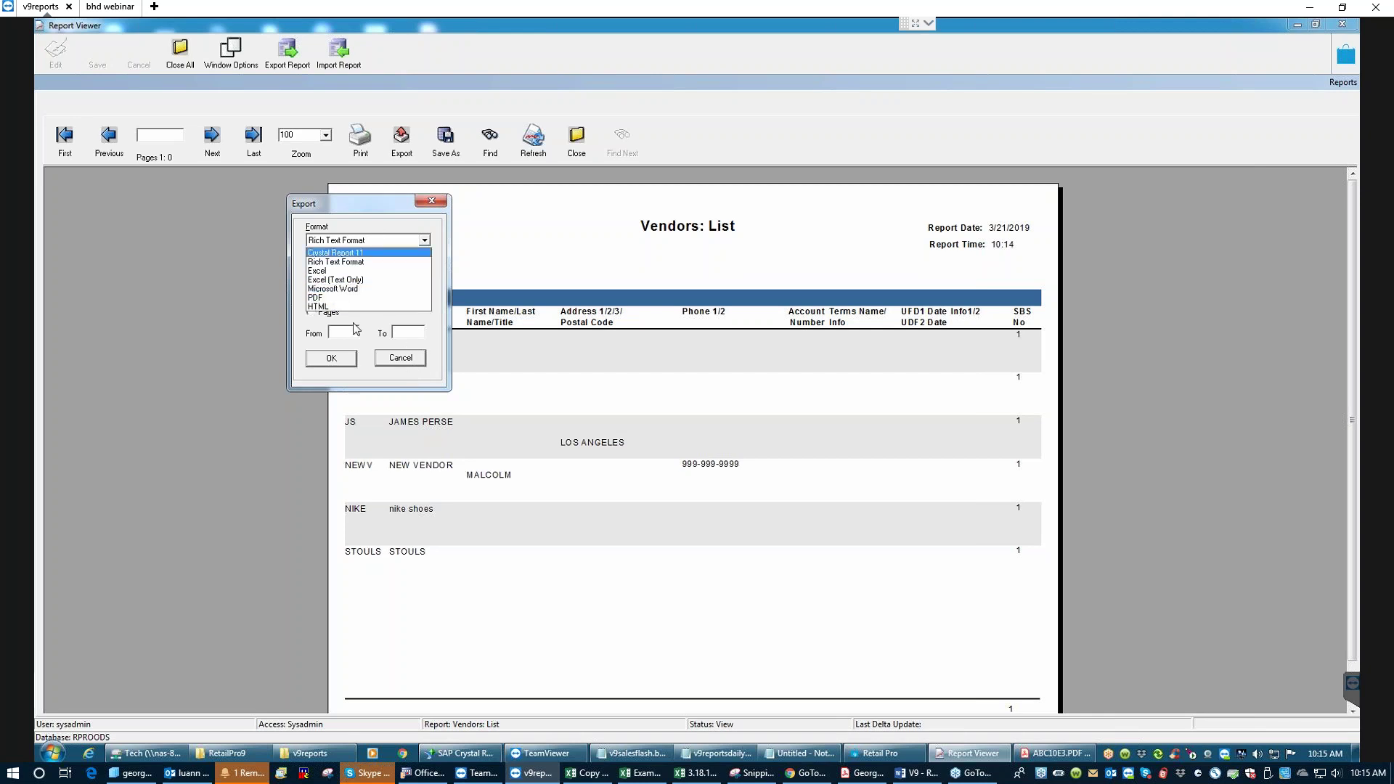
click(404, 360)
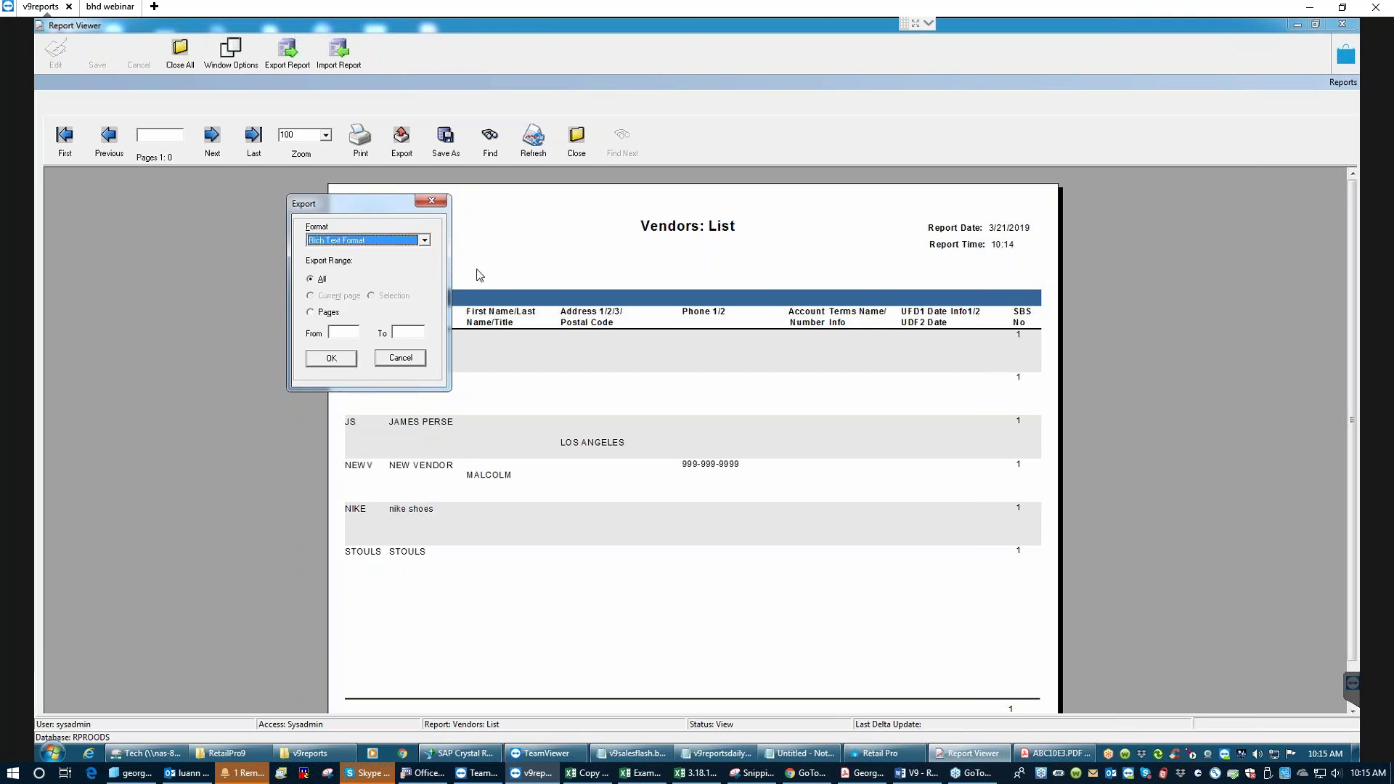
click(416, 360)
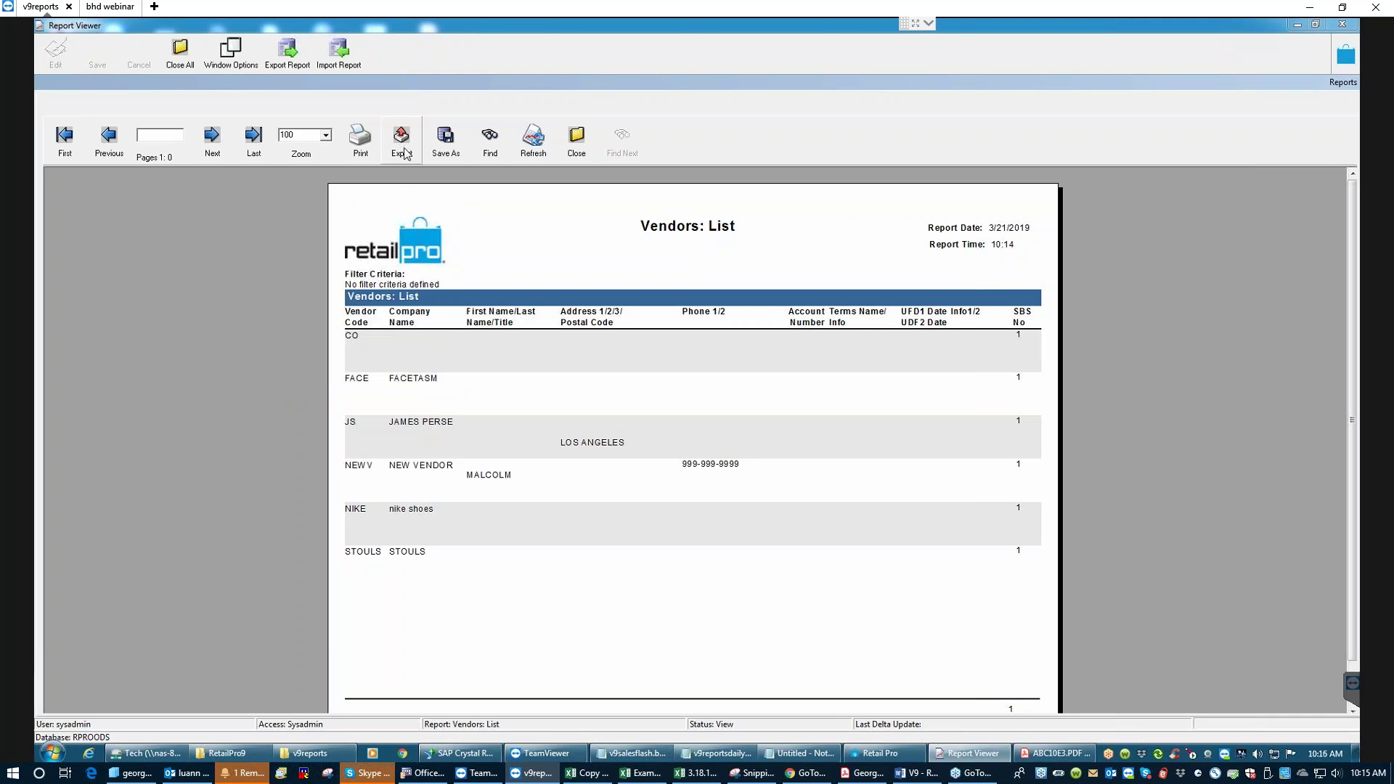
click(445, 138)
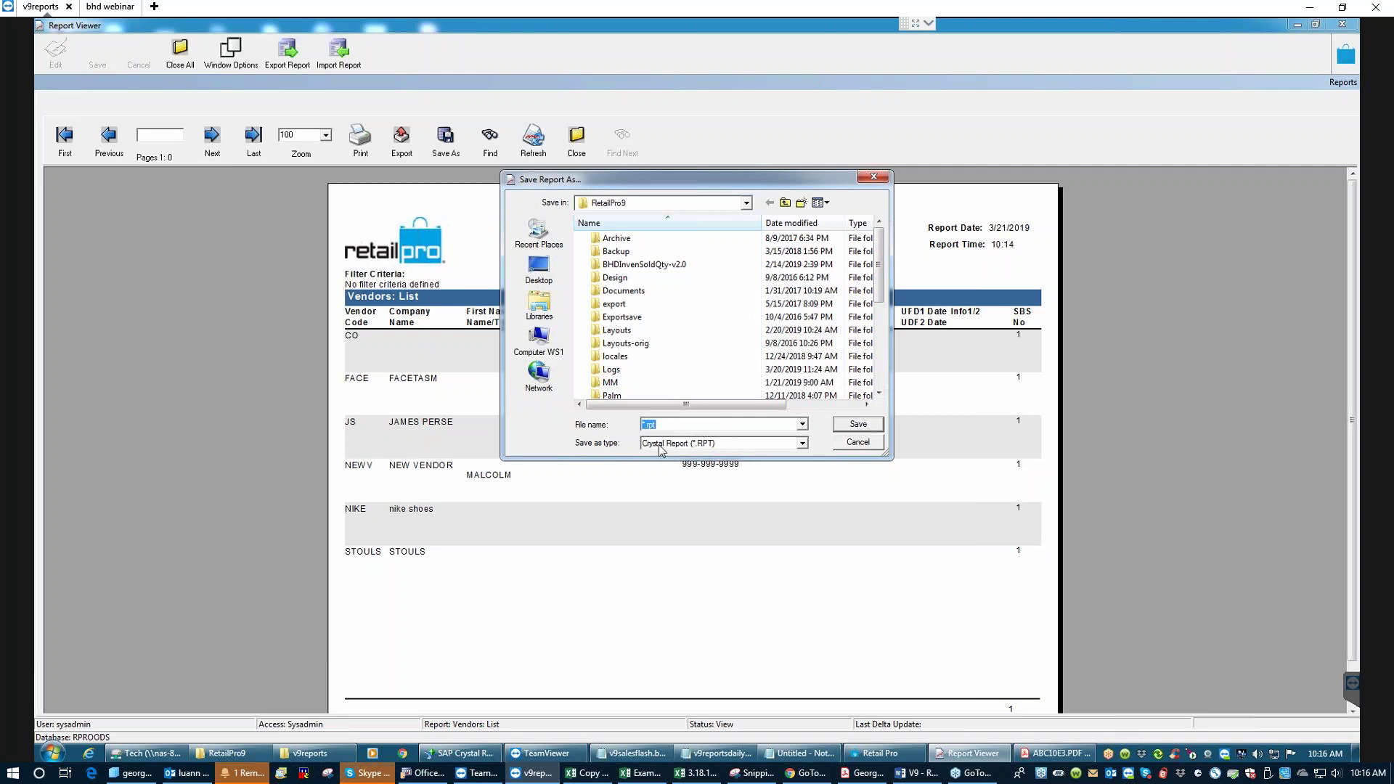
click(802, 445)
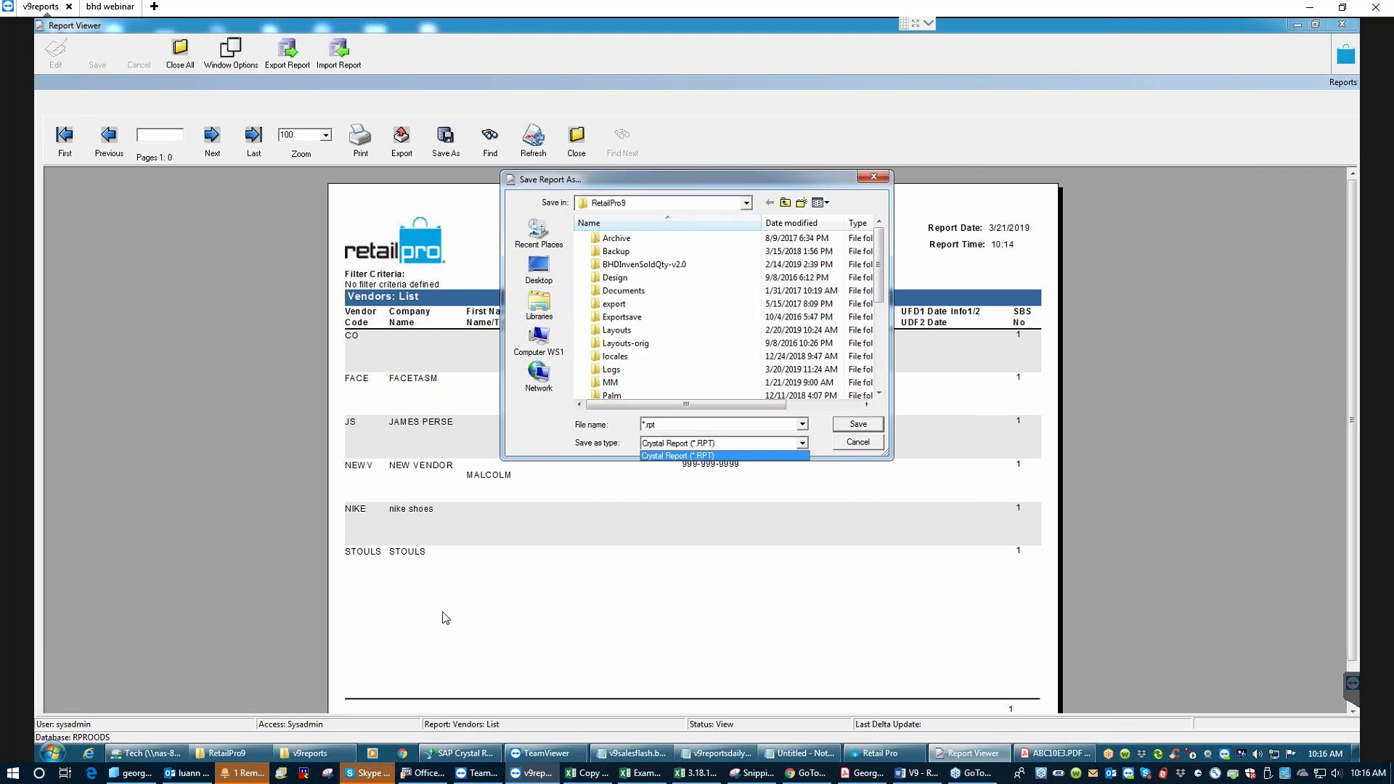
click(869, 445)
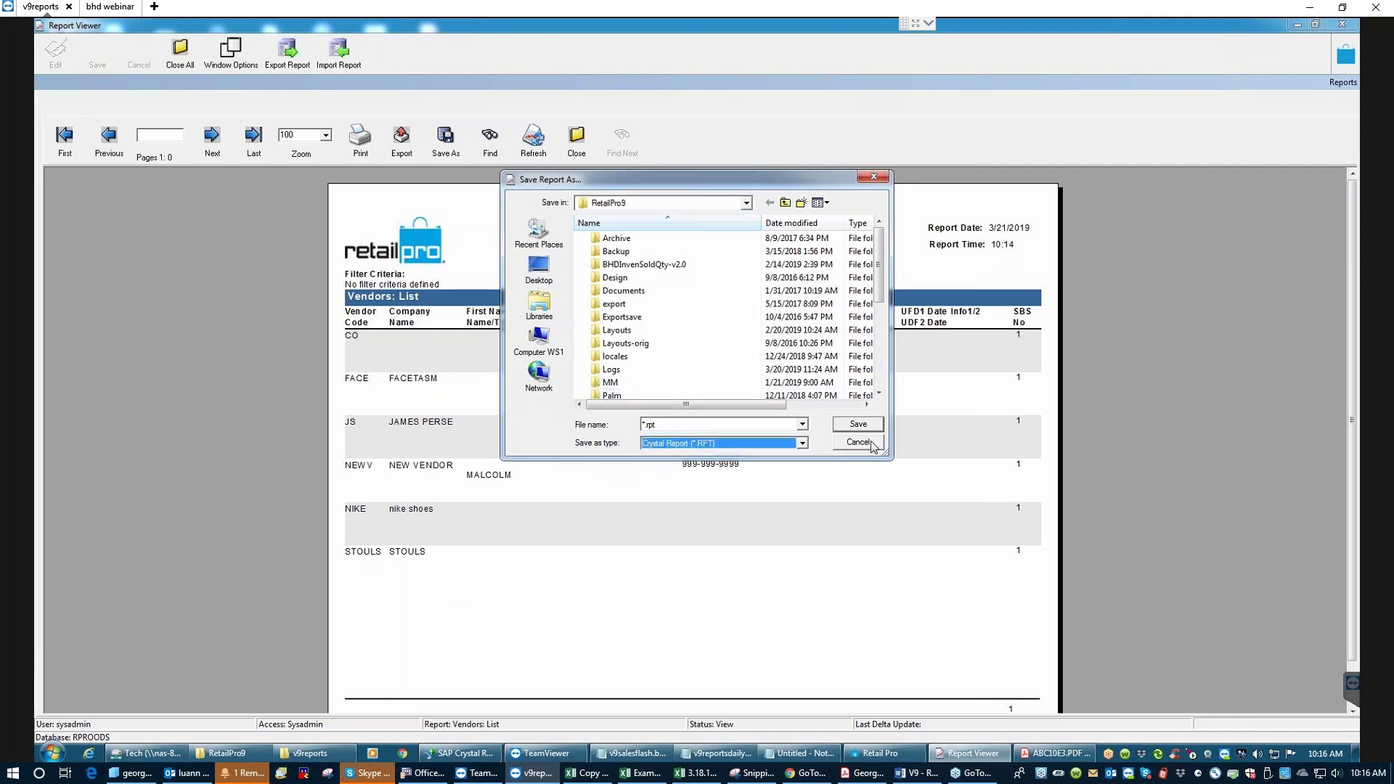
click(869, 442)
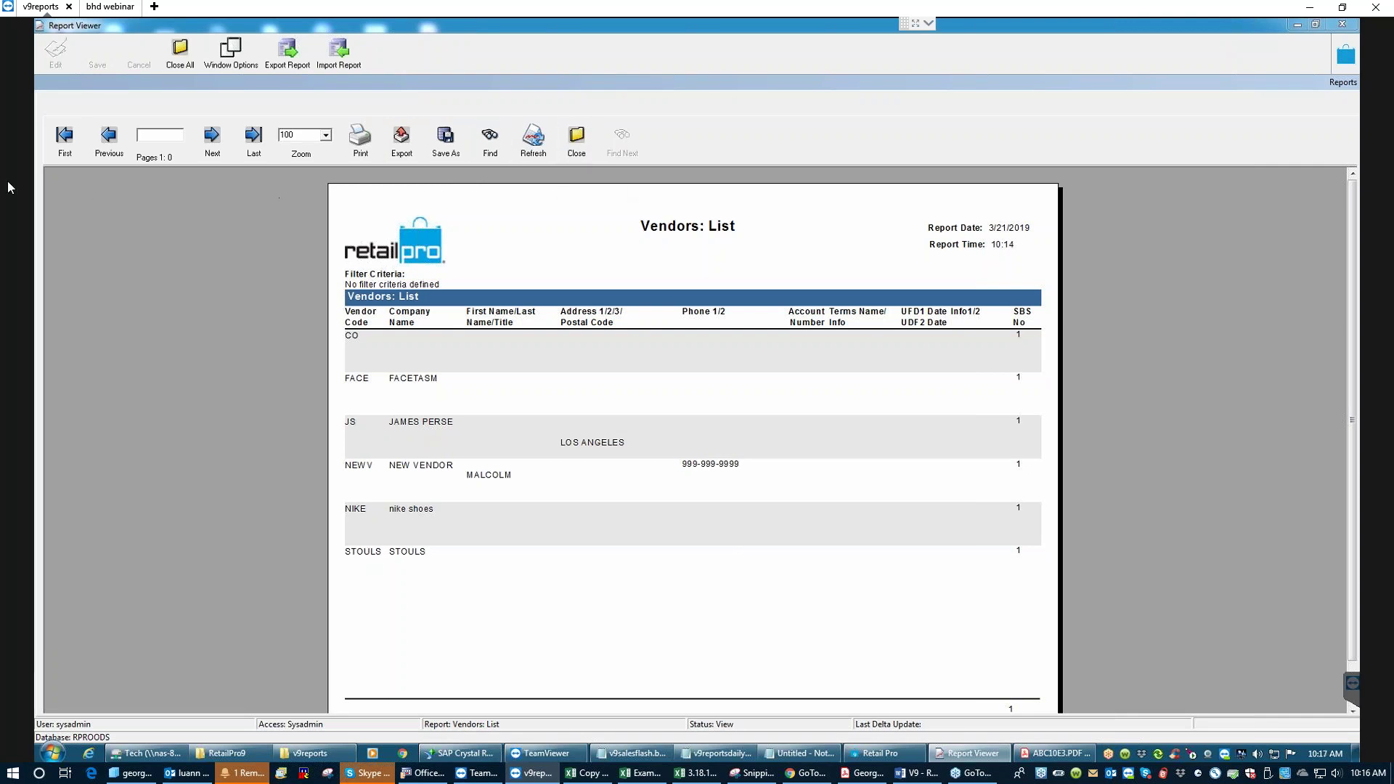
- Close the Vendors: List report, collapse List and show the Journals report links
click(577, 140)
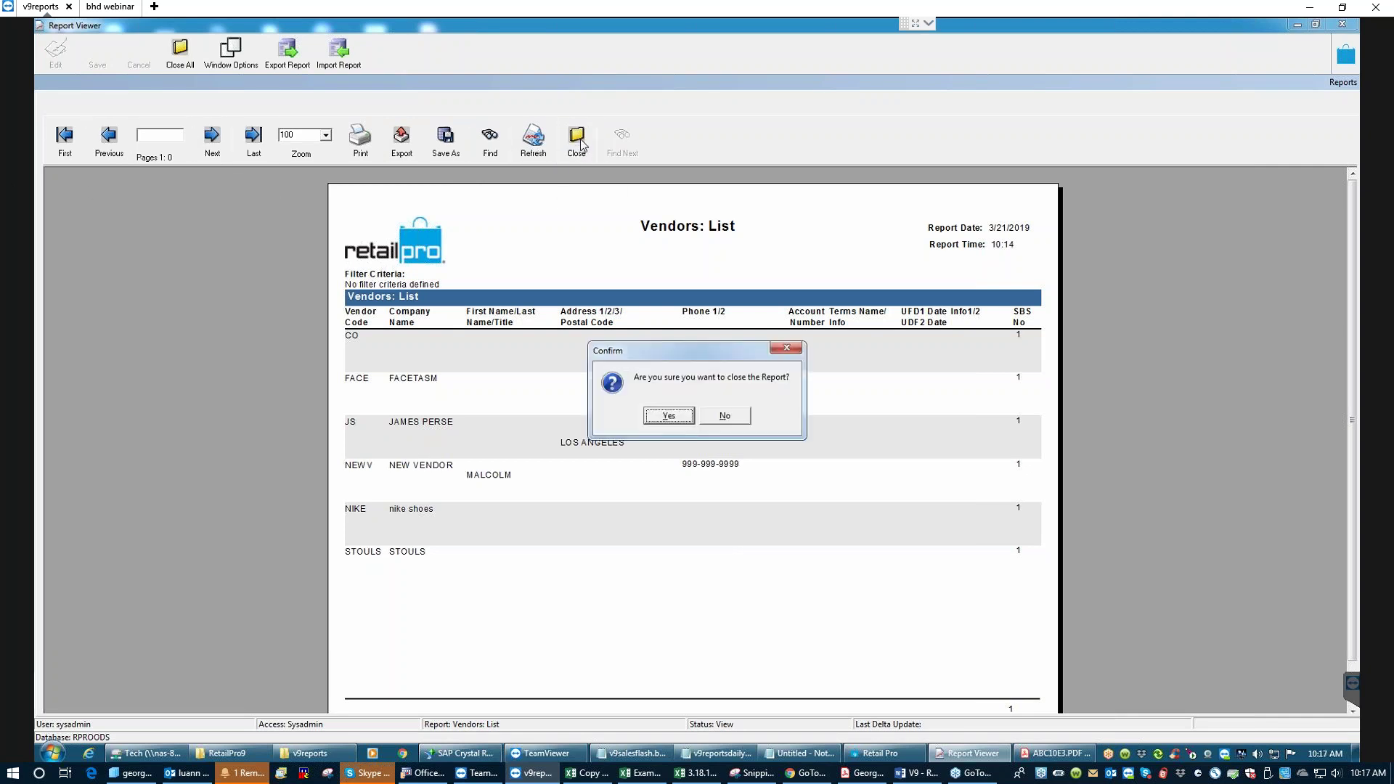
click(669, 416)
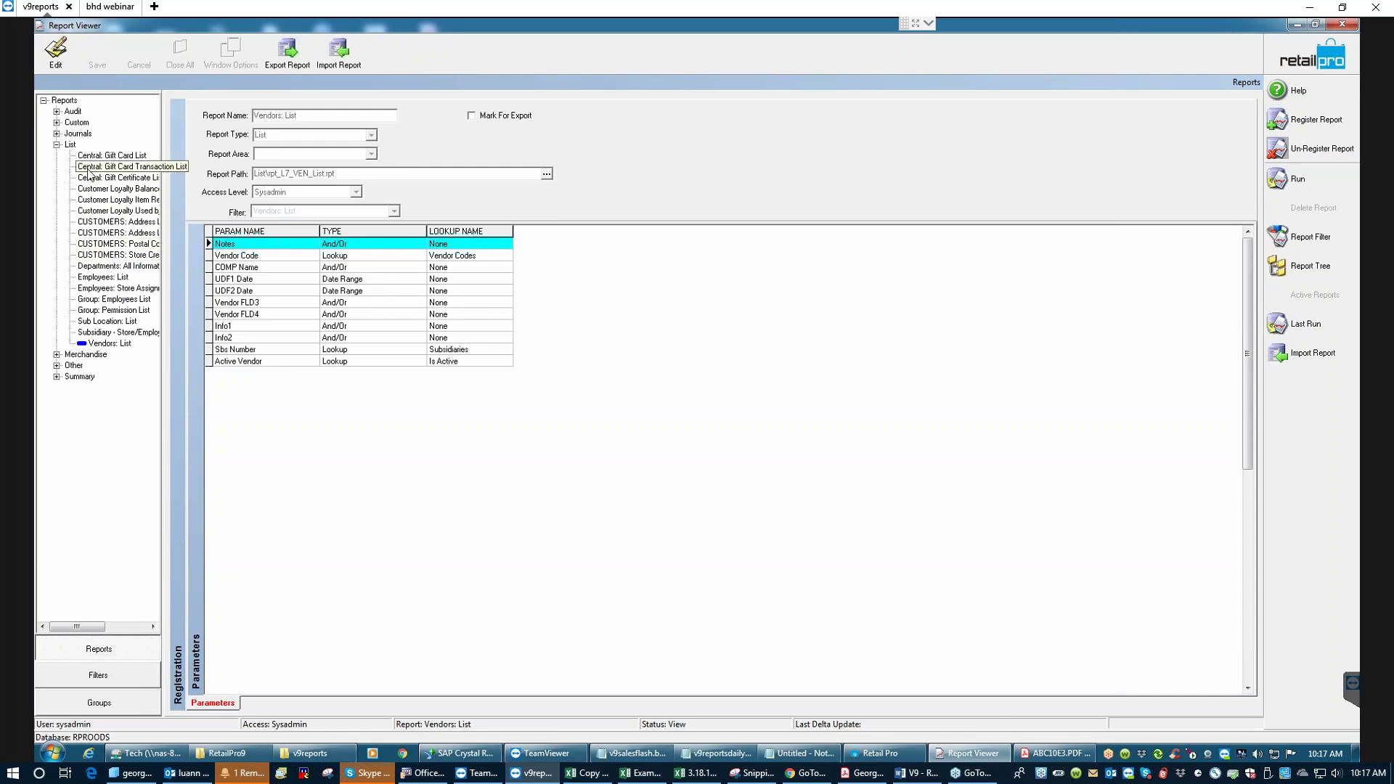
click(57, 144)
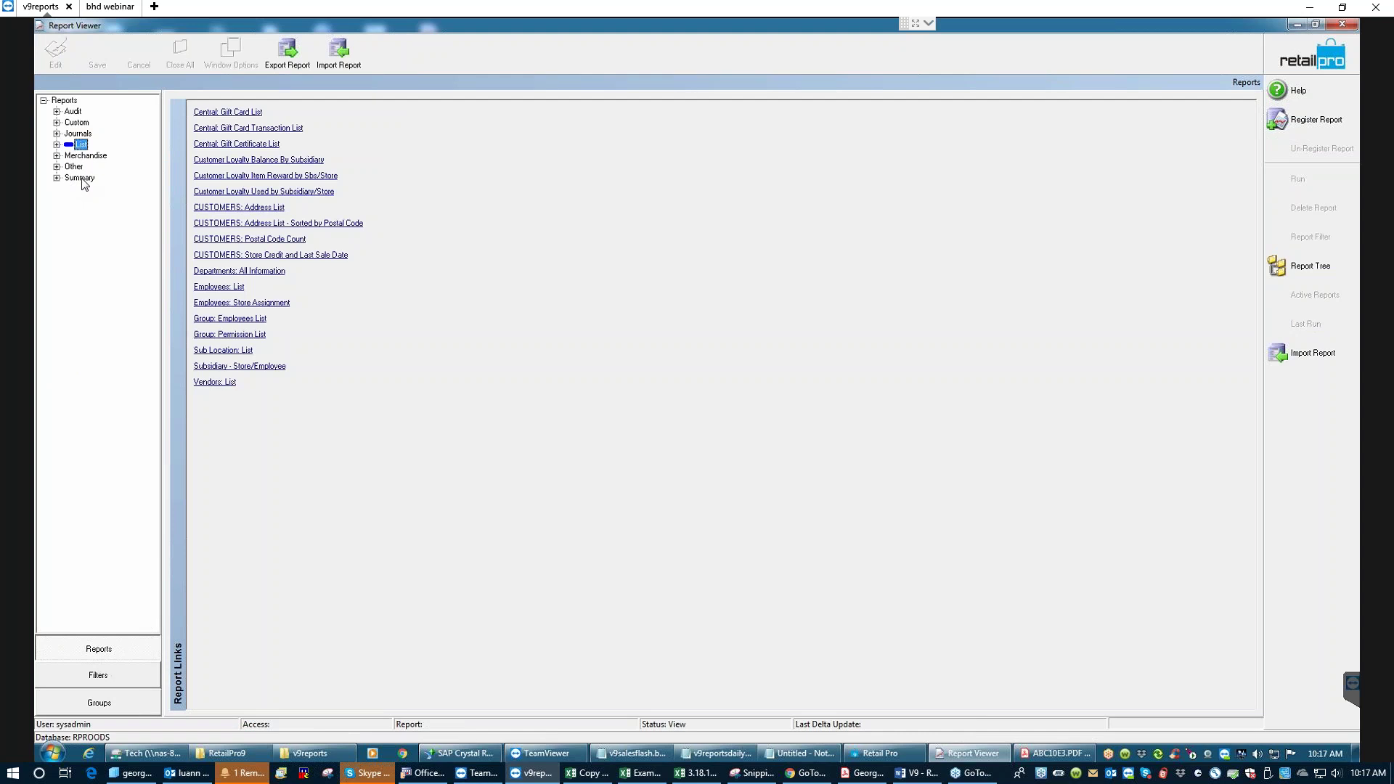
click(57, 135)
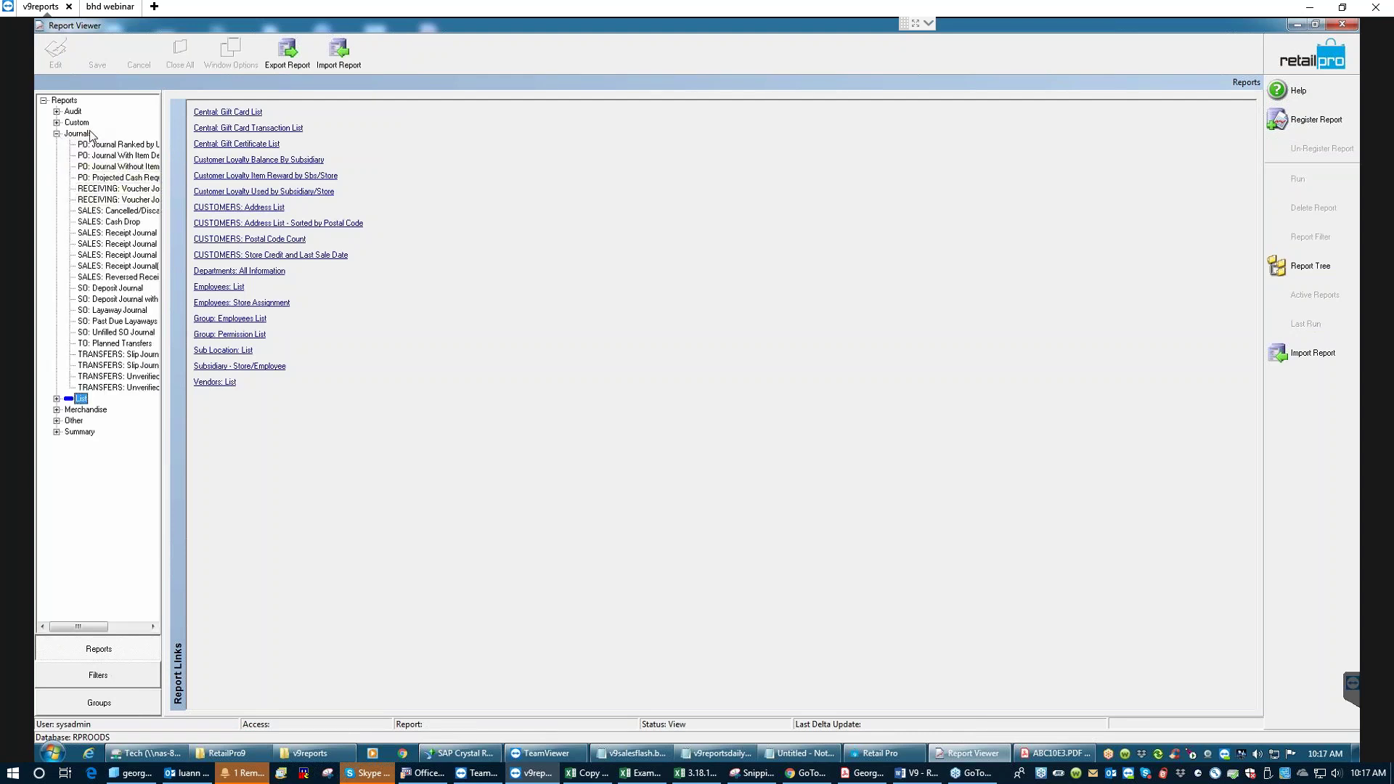
click(80, 134)
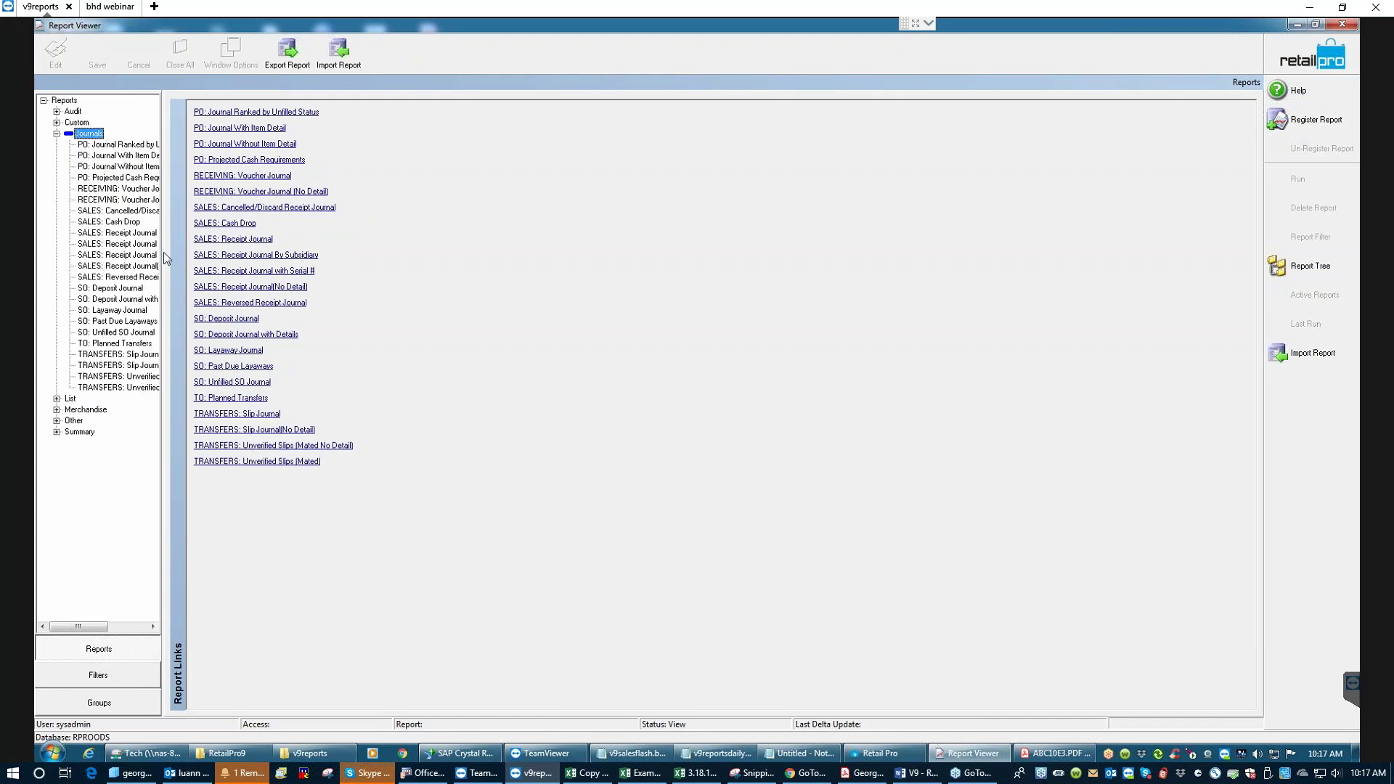
- Widen the report tree and look through the PO, RECEIVING voucher and SALES receipt journals
drag(163, 251, 243, 281)
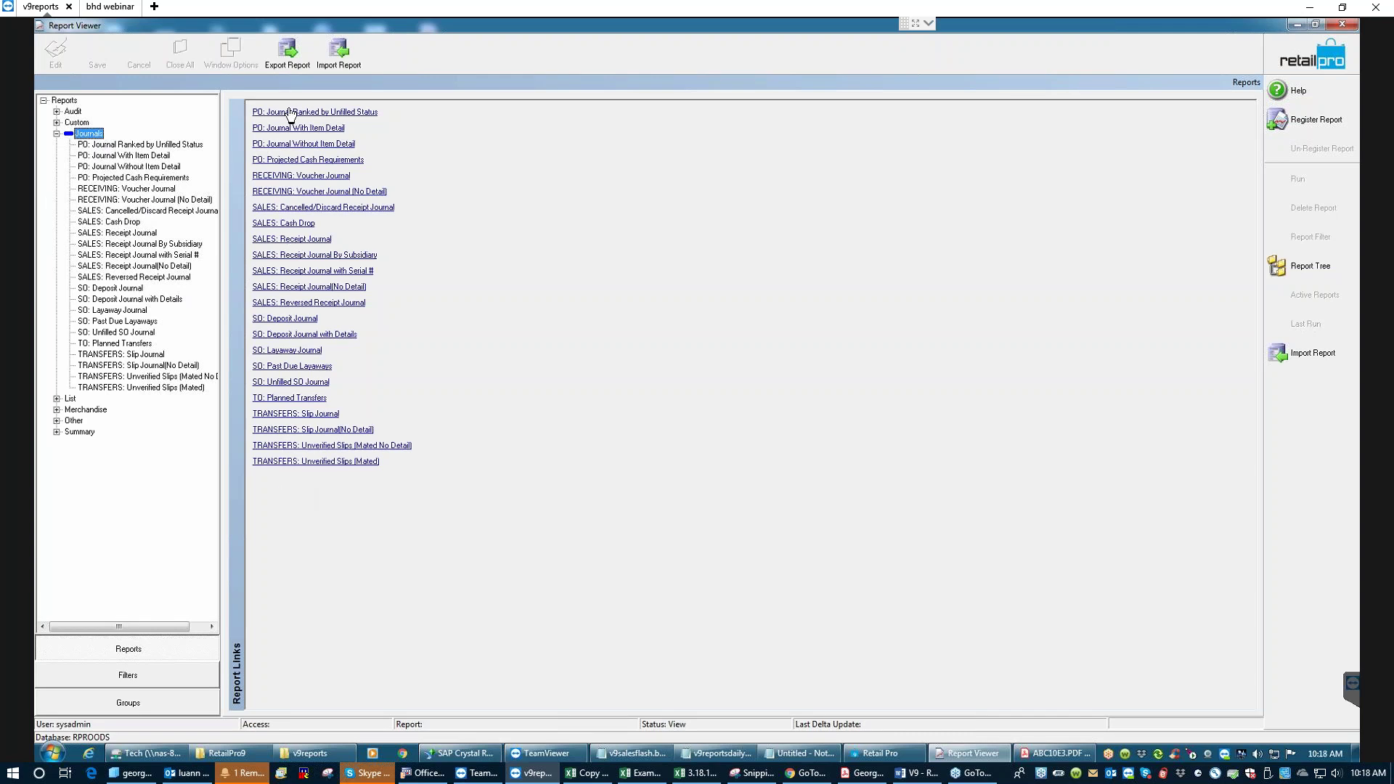
click(302, 145)
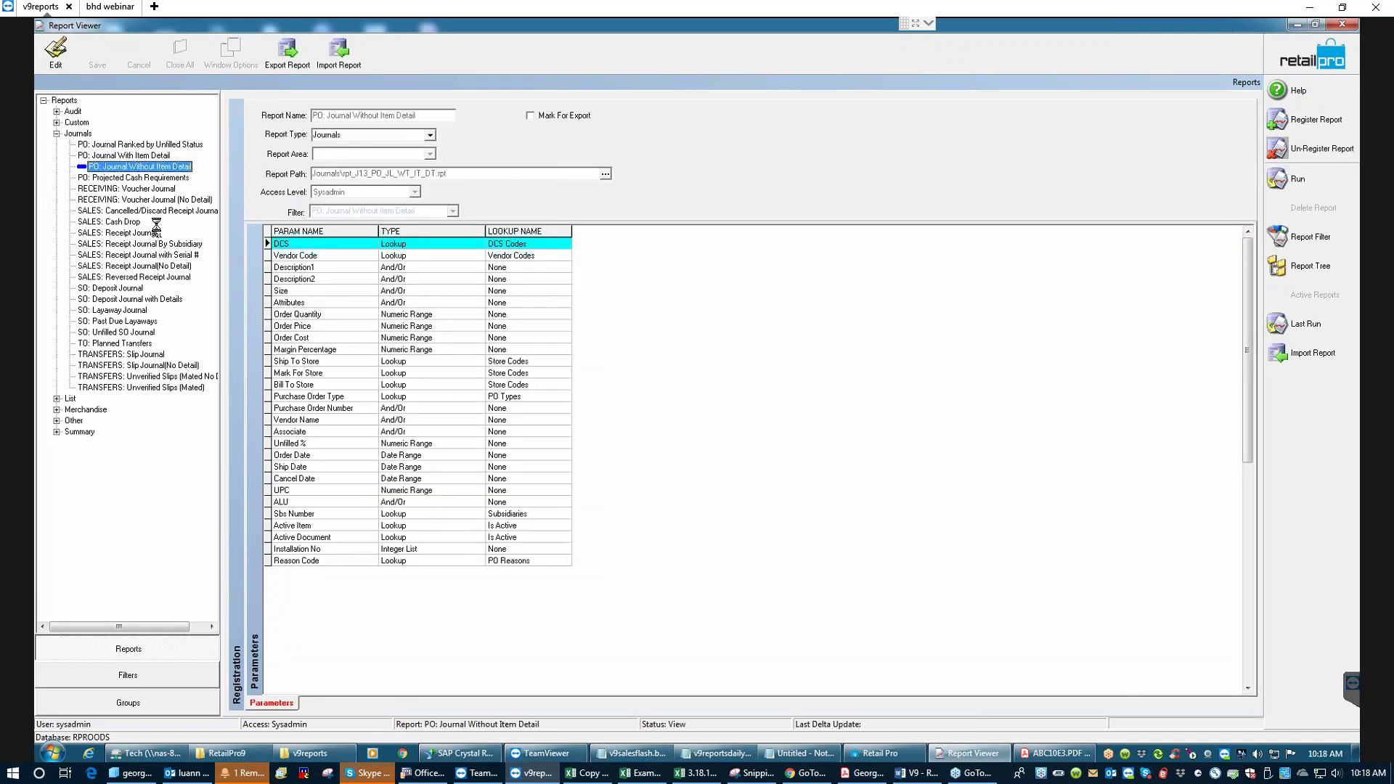
click(151, 189)
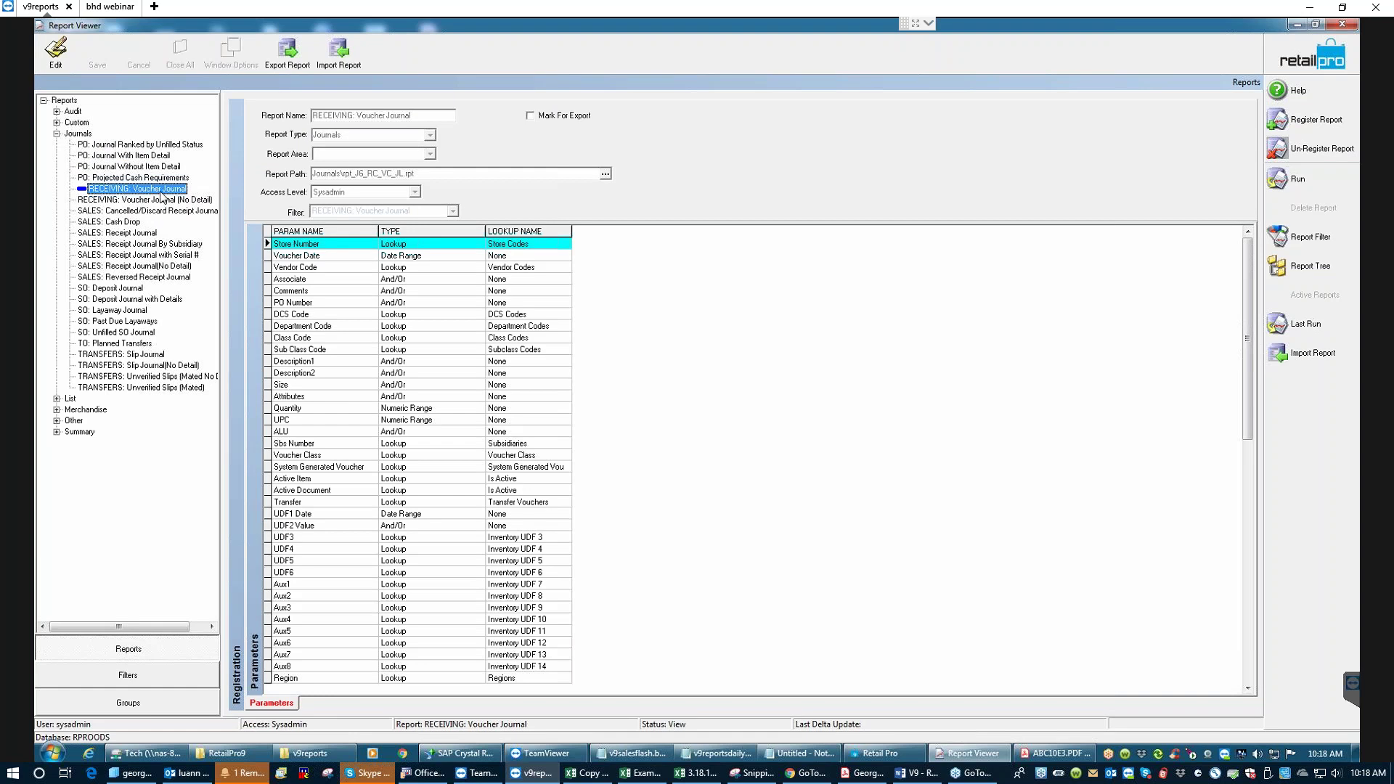
click(121, 233)
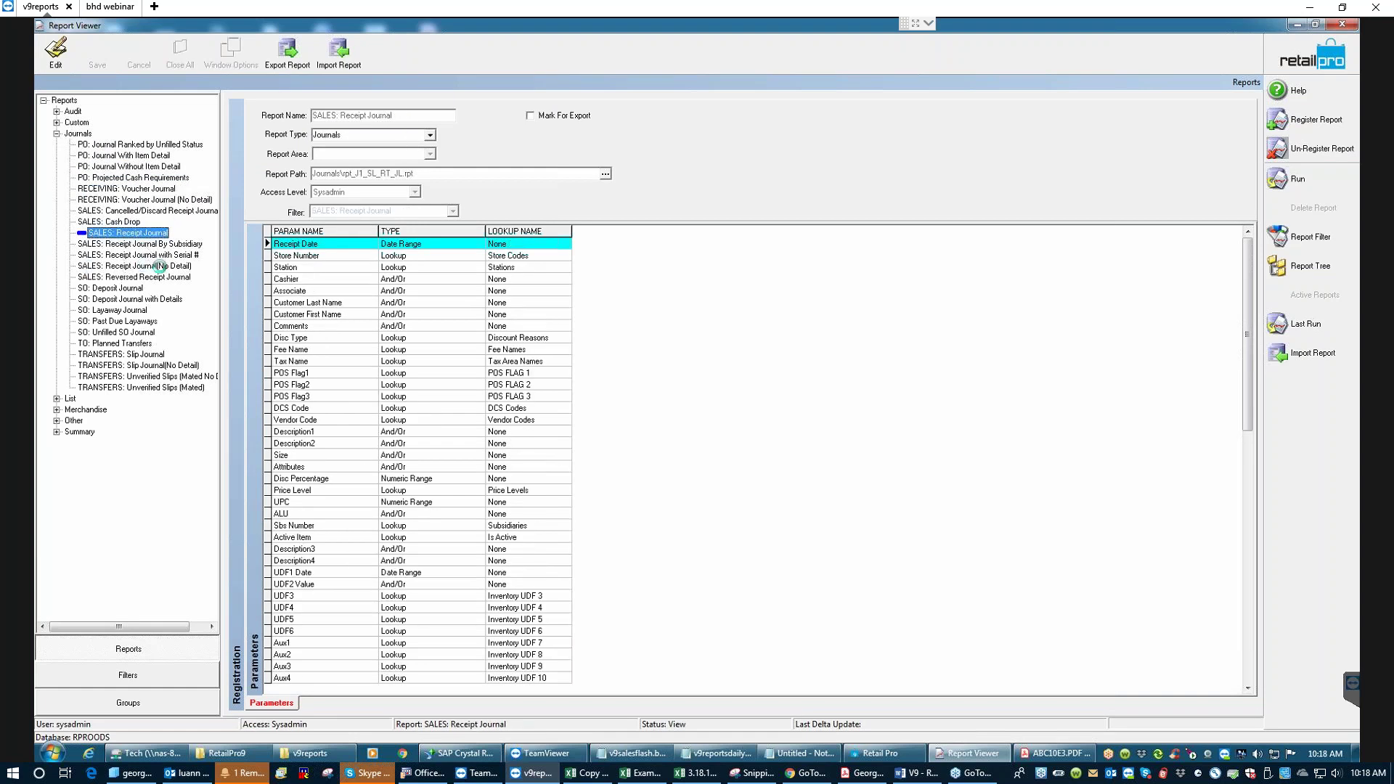
click(145, 266)
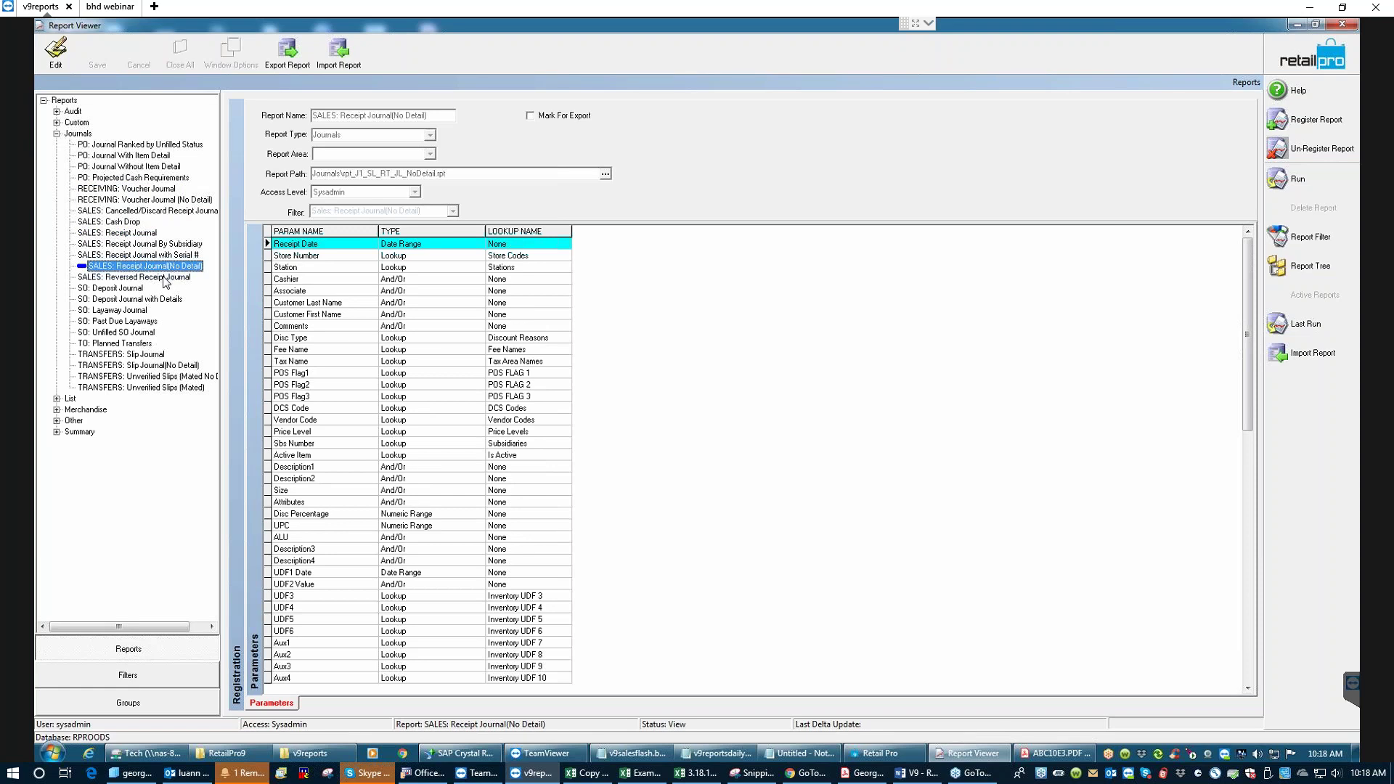
click(127, 277)
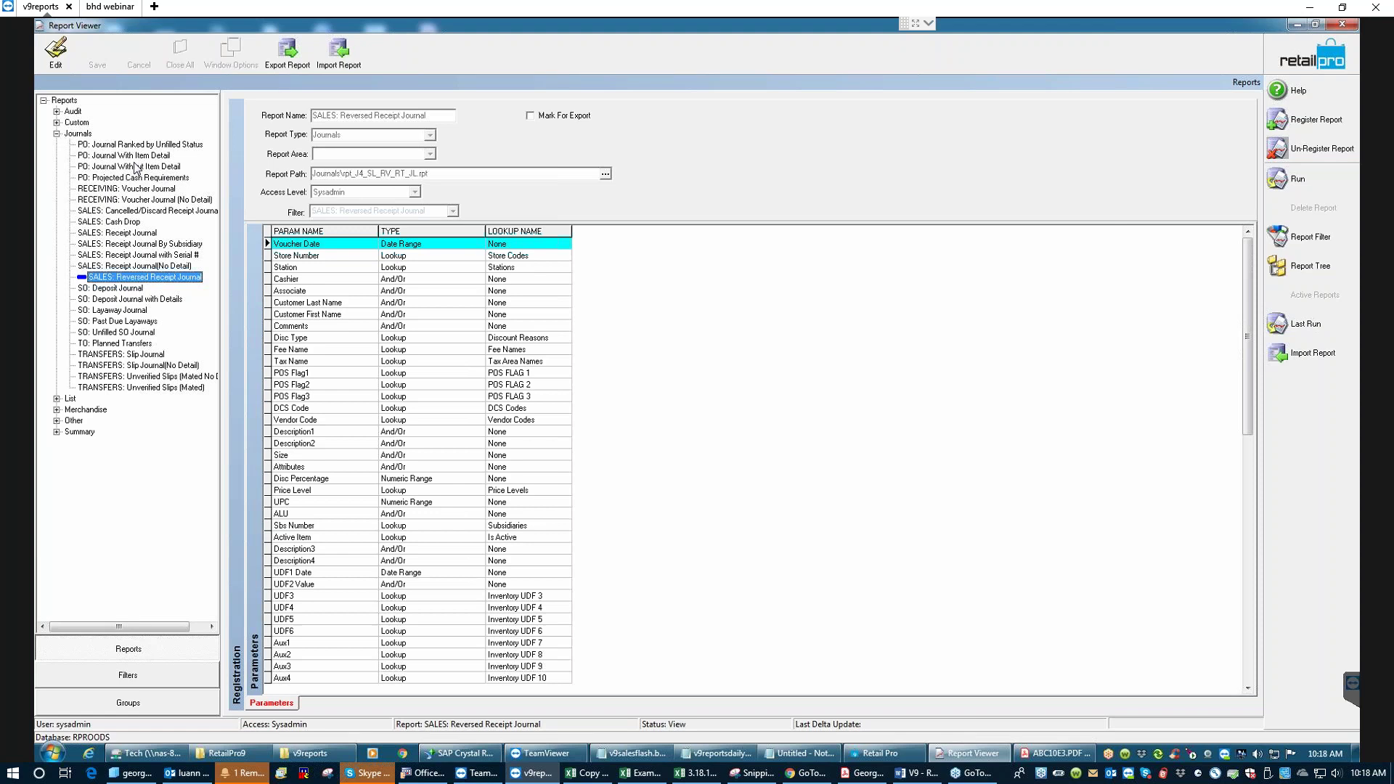
- Revisit the PO journals, then collapse Journals to list all its report links
click(94, 166)
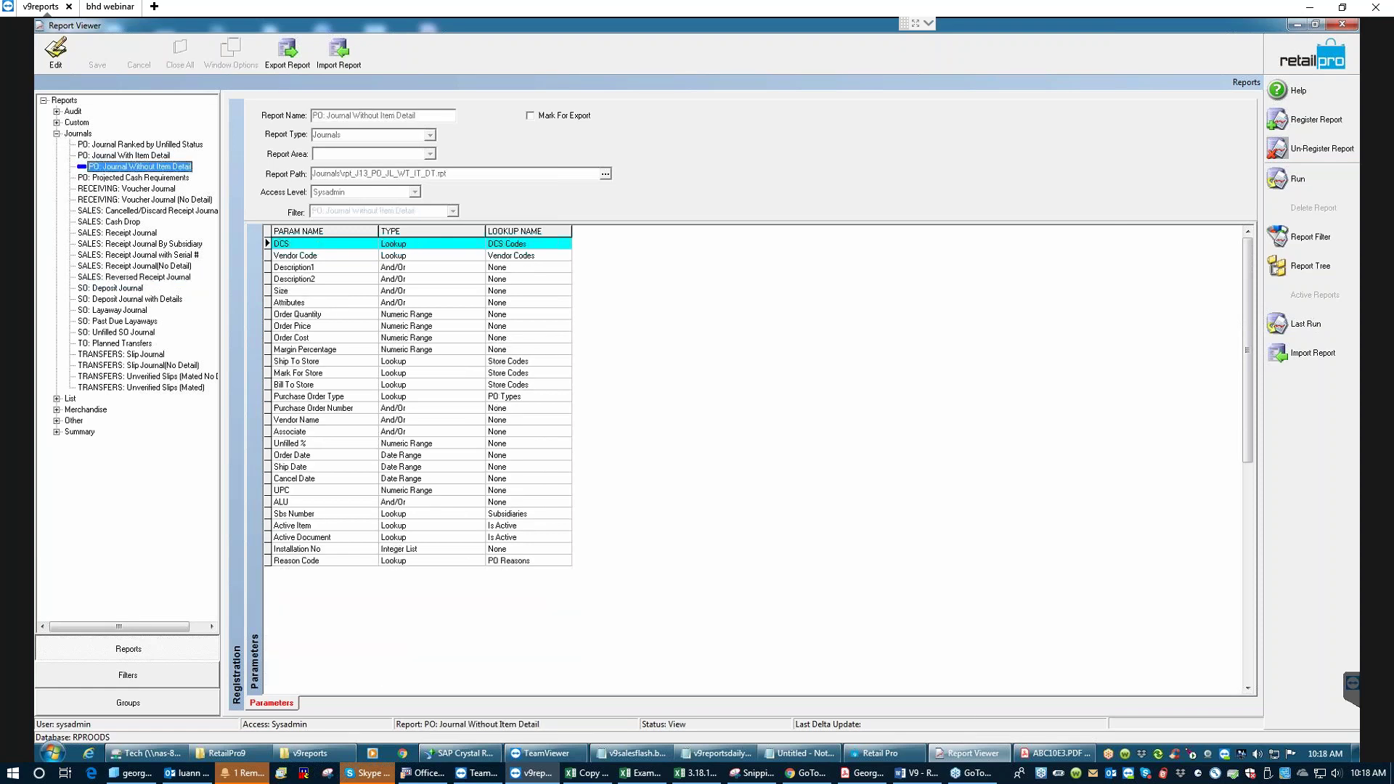
click(120, 155)
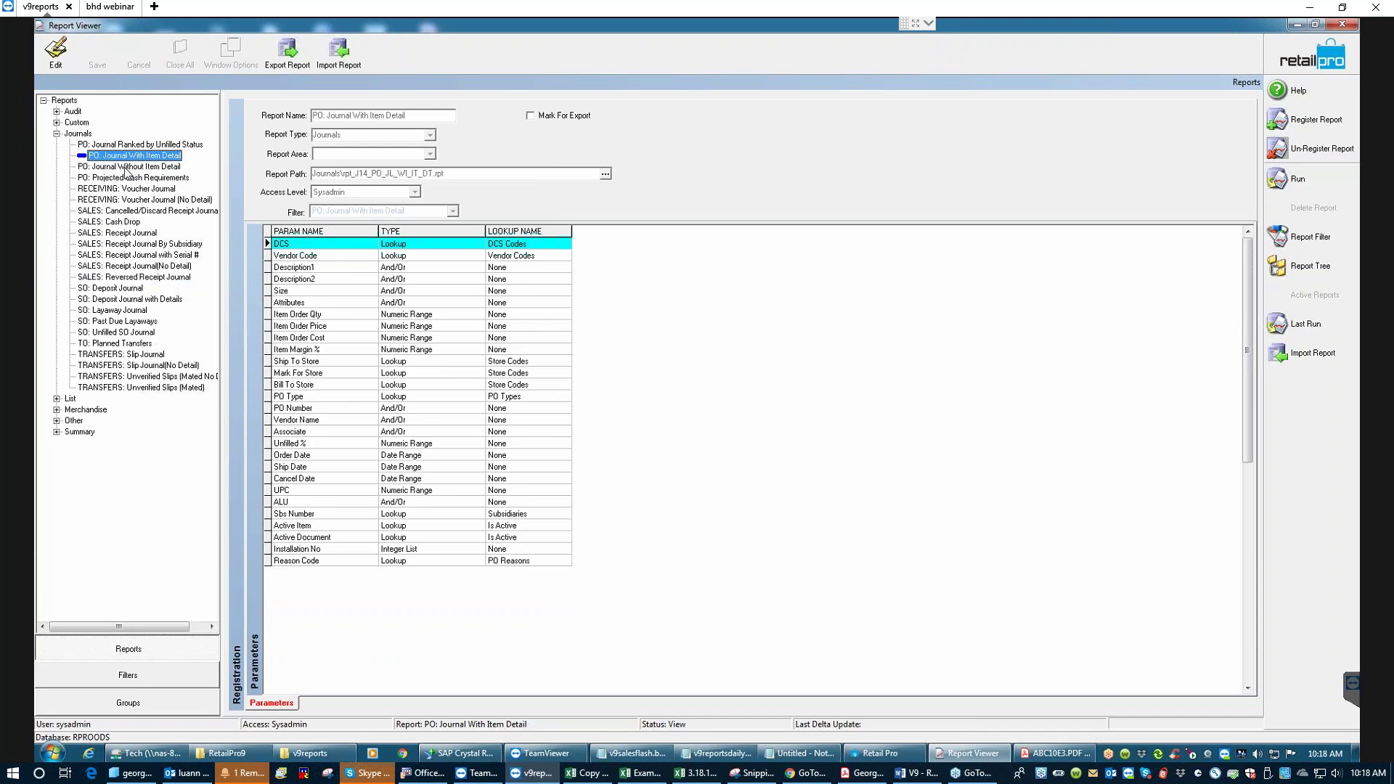
click(57, 133)
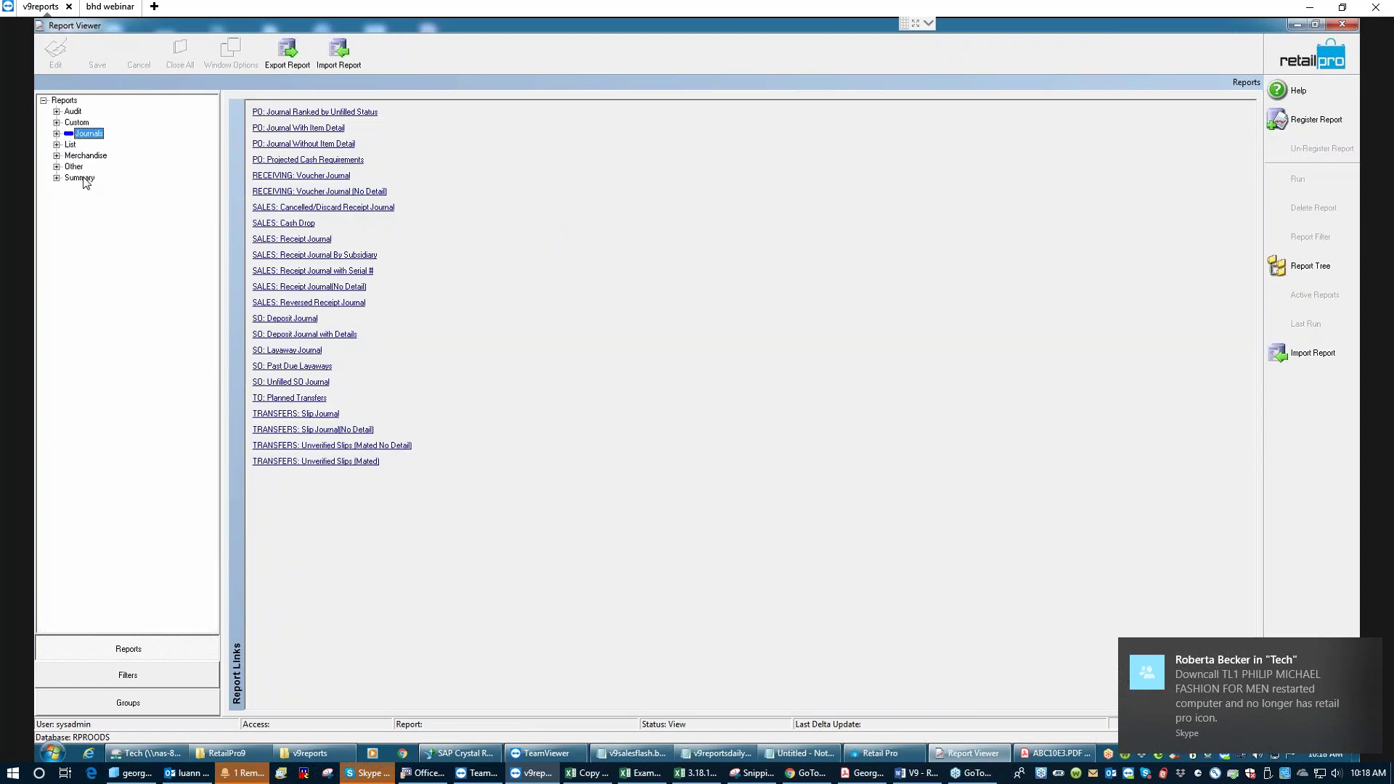
- Expand the Summary group, widen the tree pane and list the Summary report links
click(57, 178)
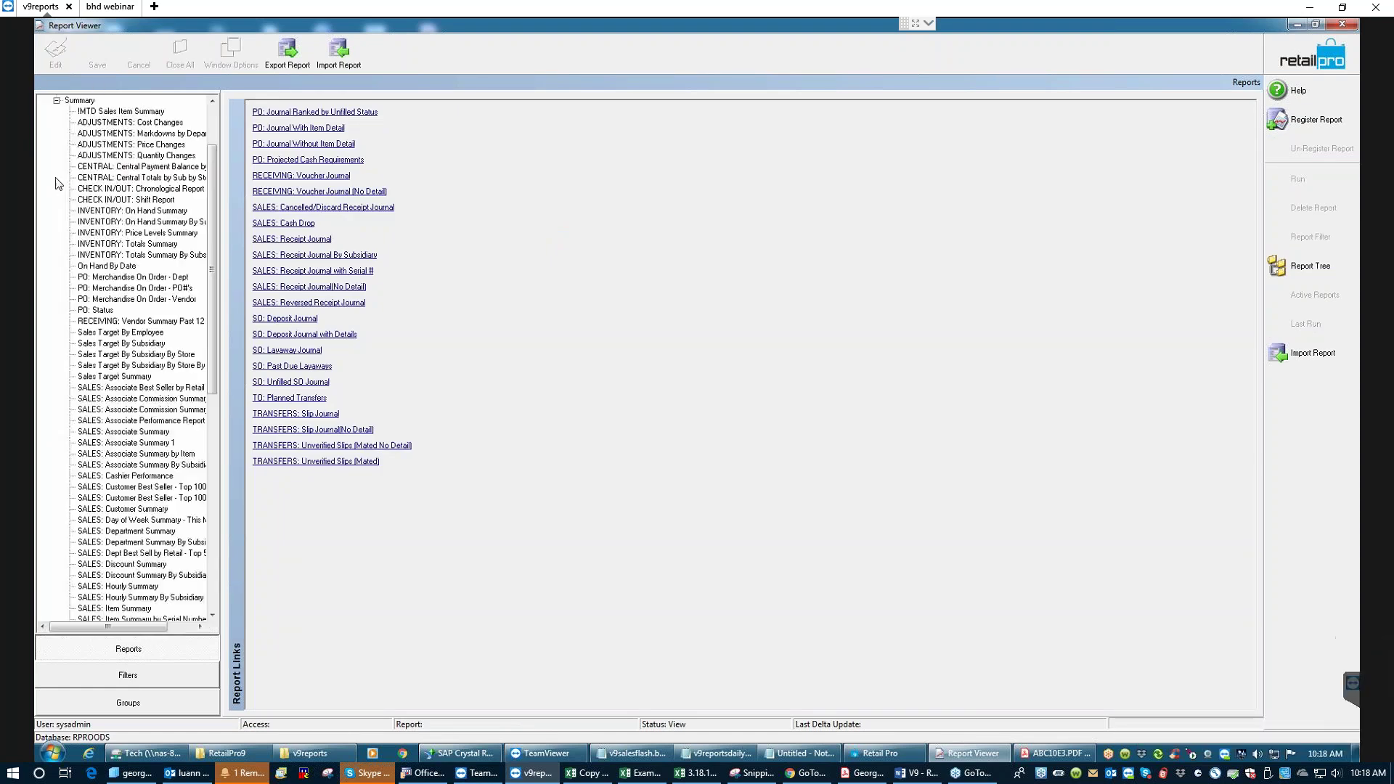
drag(211, 242, 202, 211)
scroll(203, 212, up, 2)
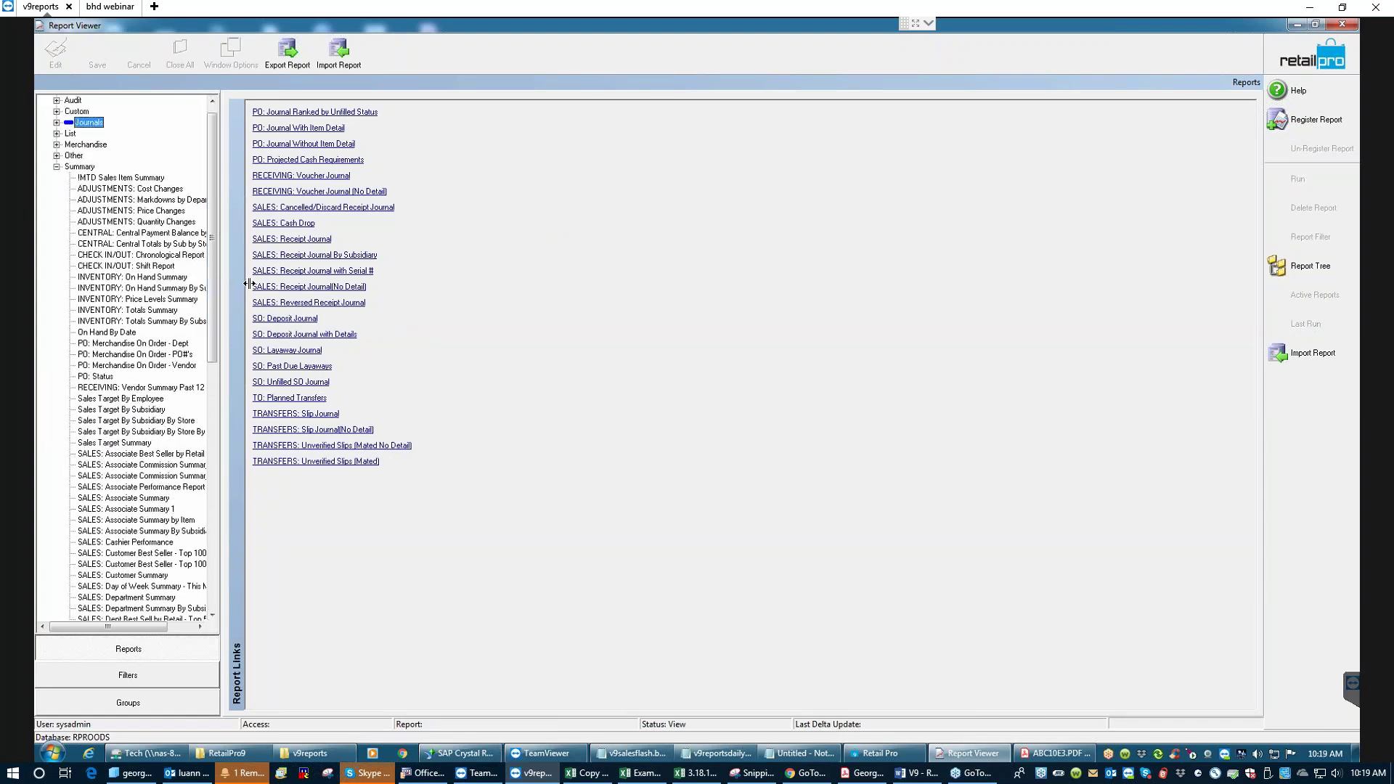
drag(248, 283, 275, 283)
click(89, 166)
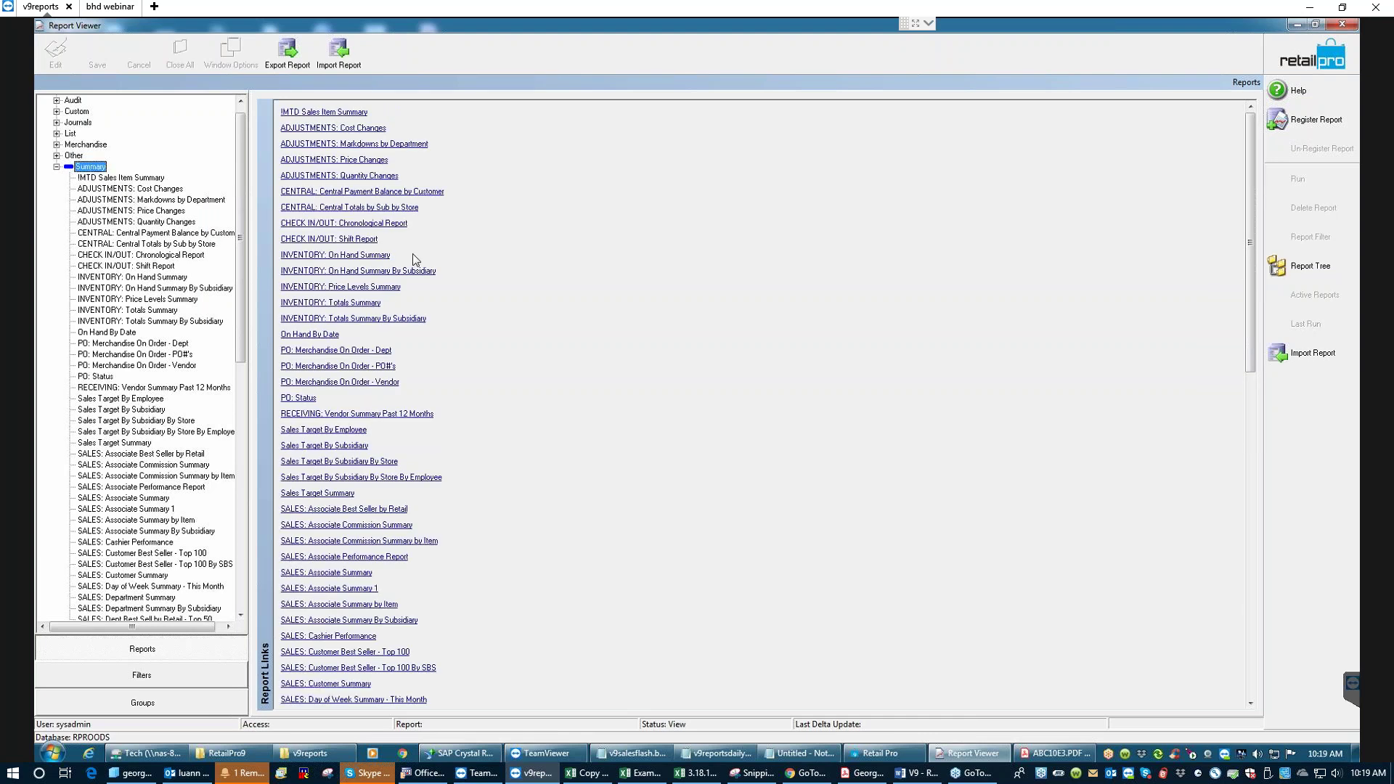
- Look through the INVENTORY, PO Merchandise On Order and SALES Associate summary reports
click(97, 278)
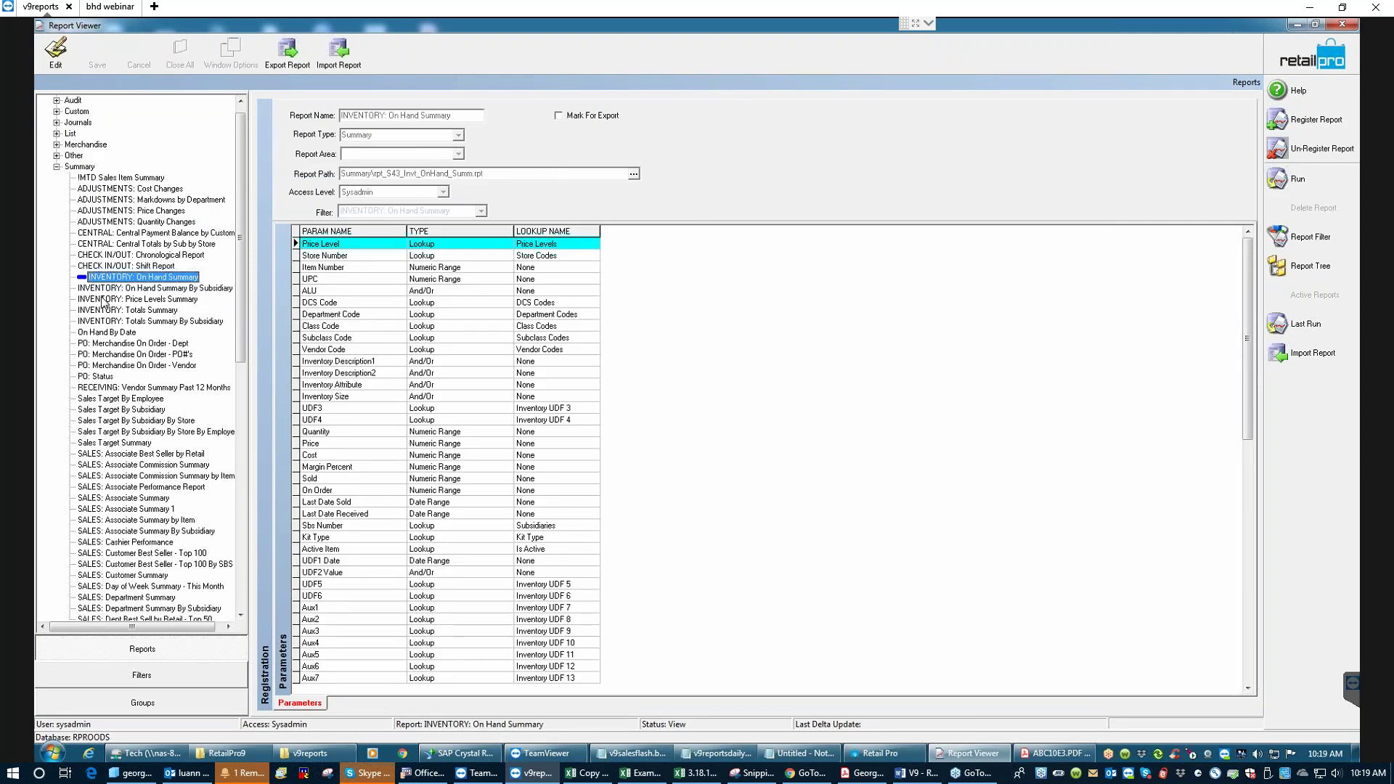
click(108, 301)
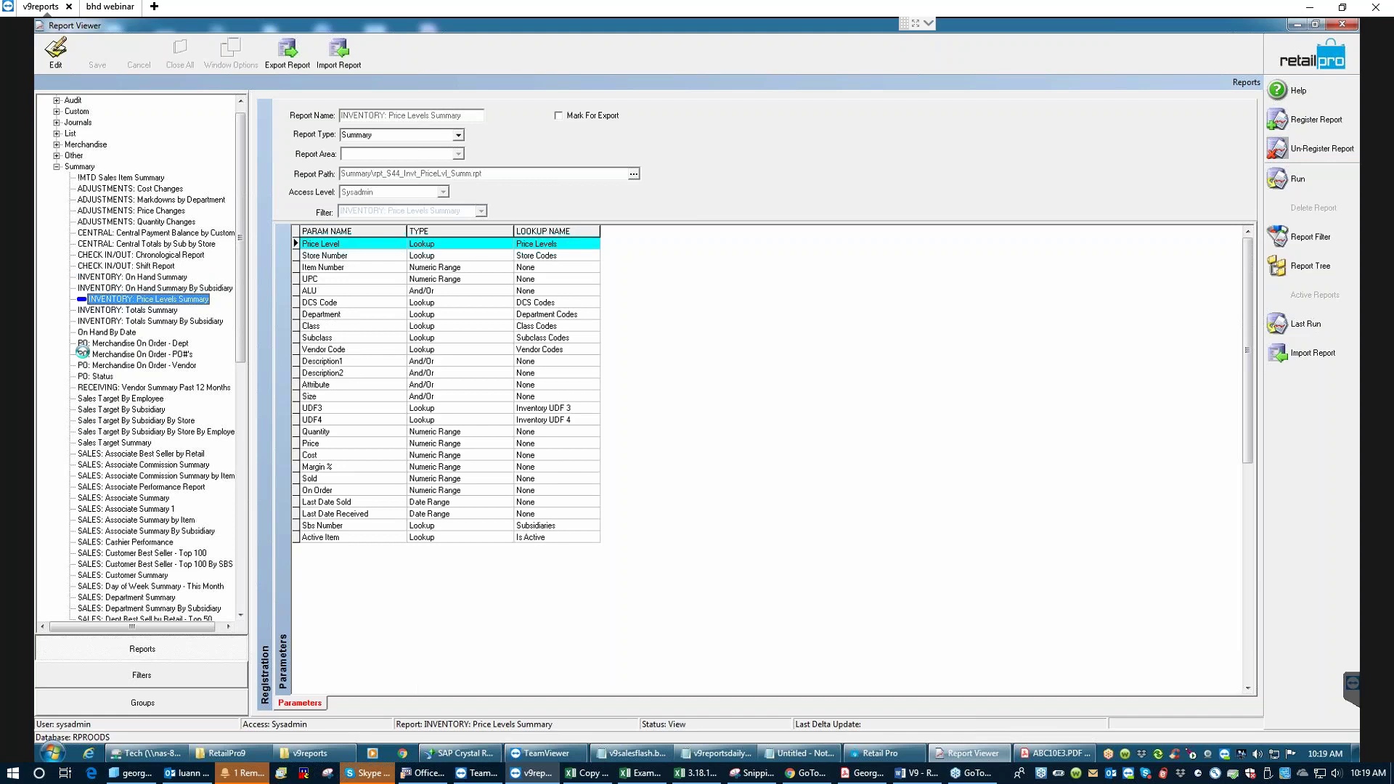
click(132, 355)
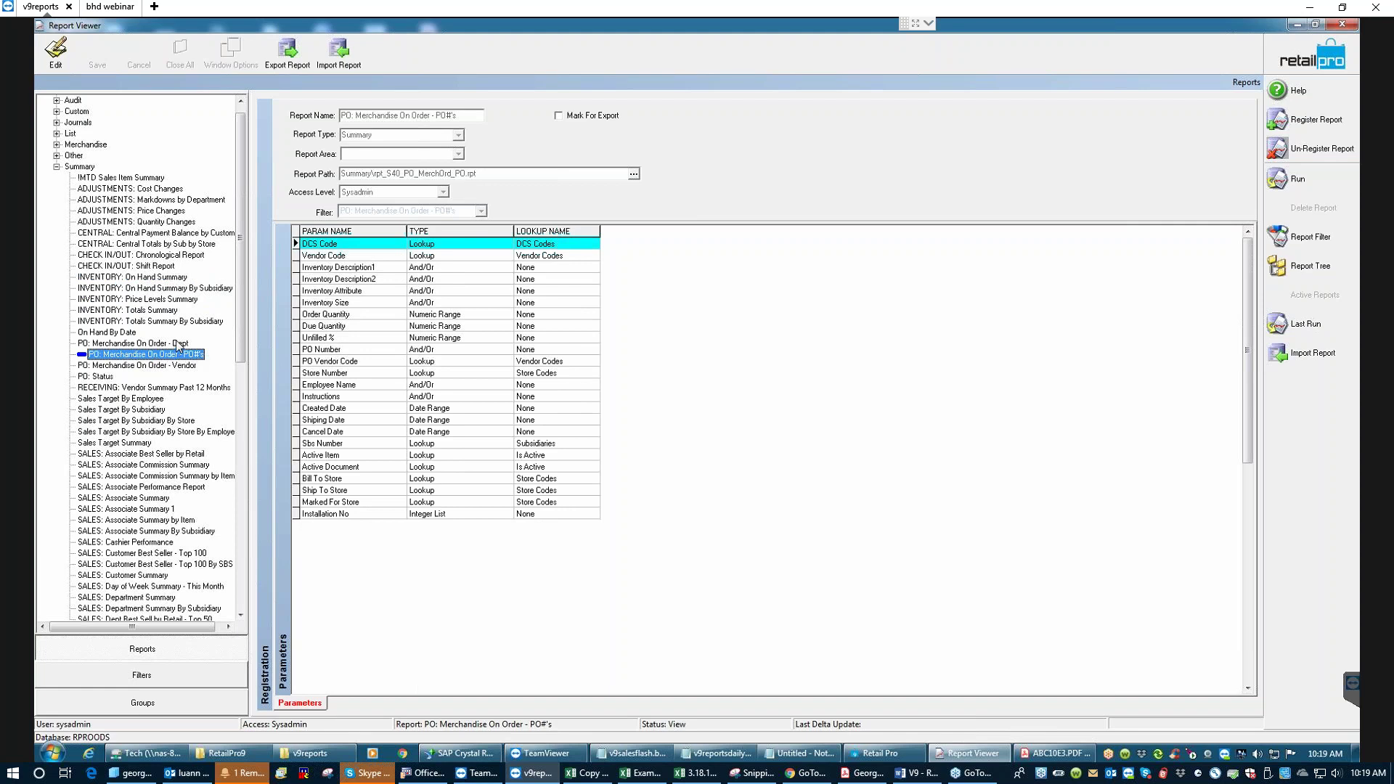
click(176, 345)
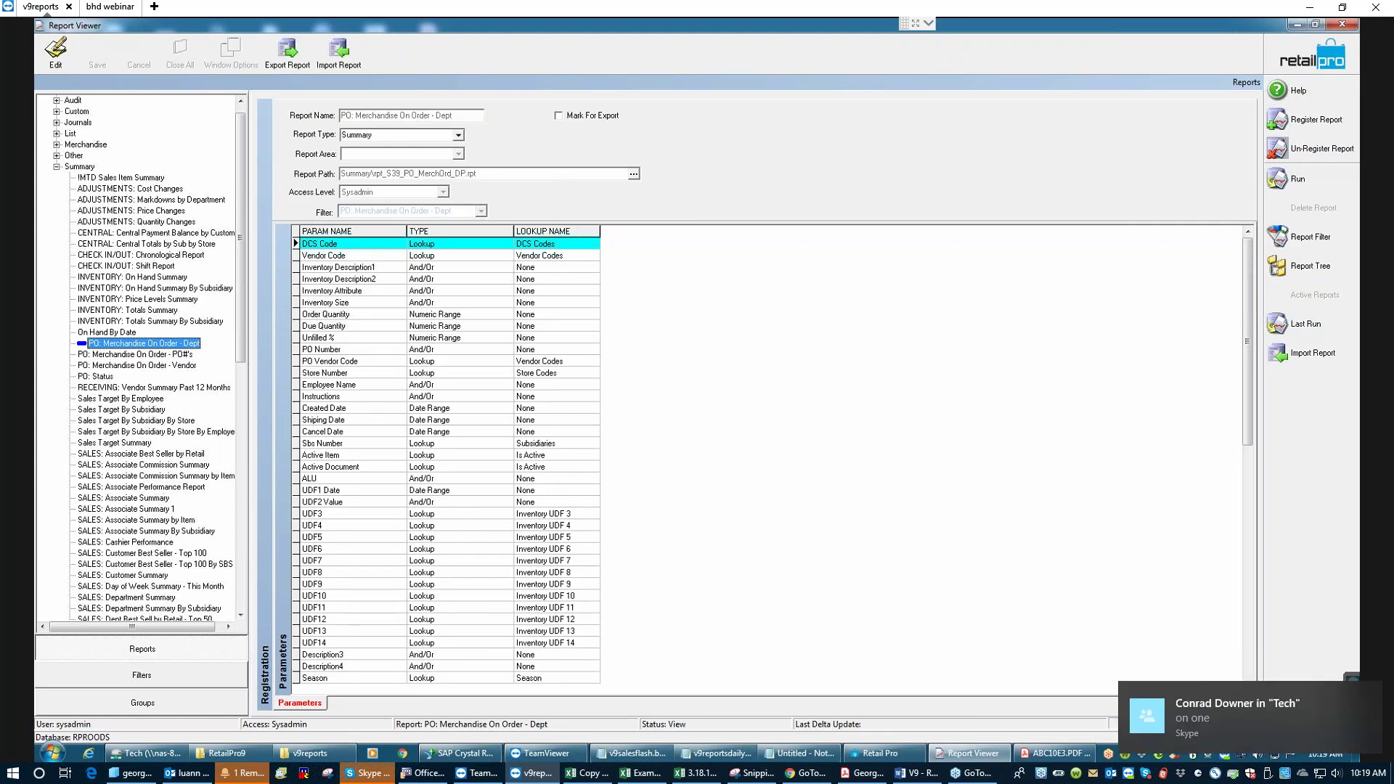
click(86, 488)
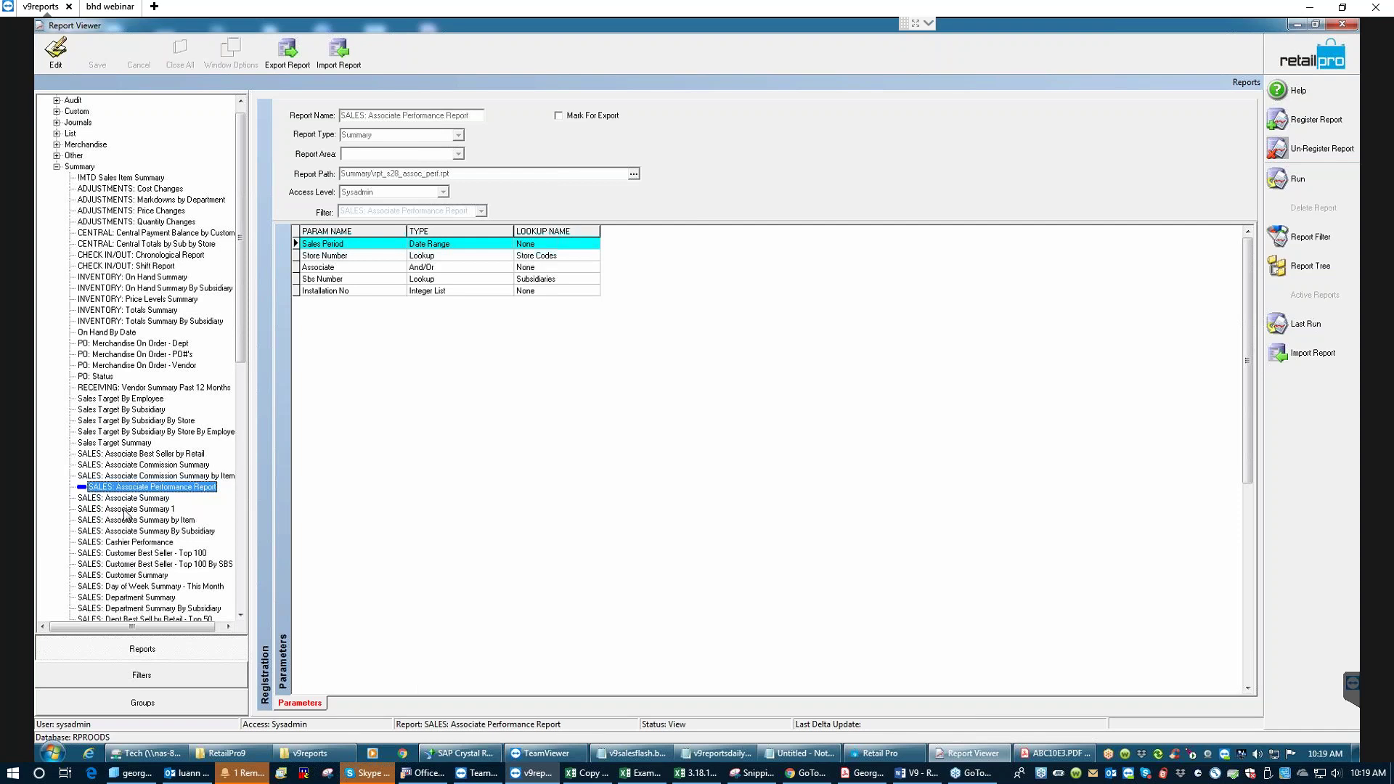
click(122, 509)
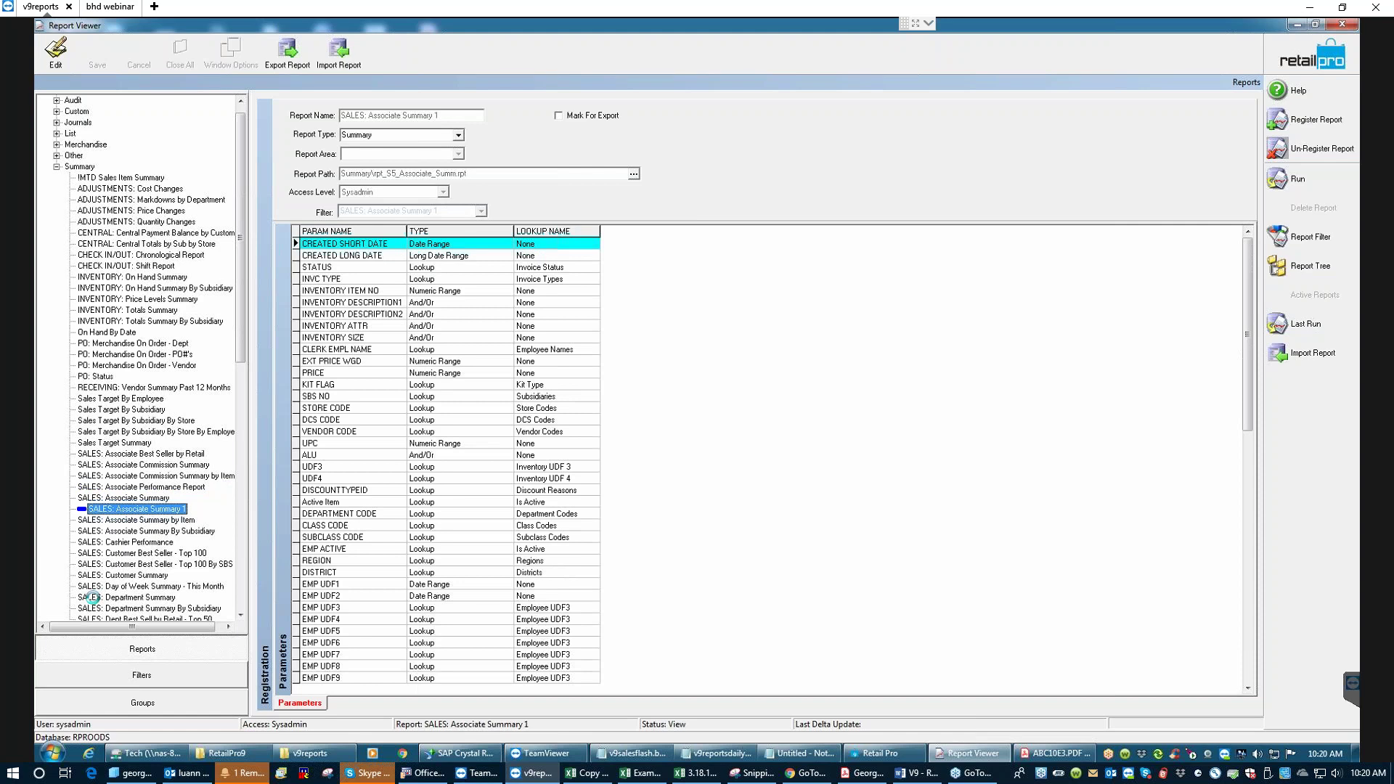
- Settle on SALES: Department Summary after checking SALES: Associate Summary by Item
click(92, 597)
scroll(242, 614, down, 2)
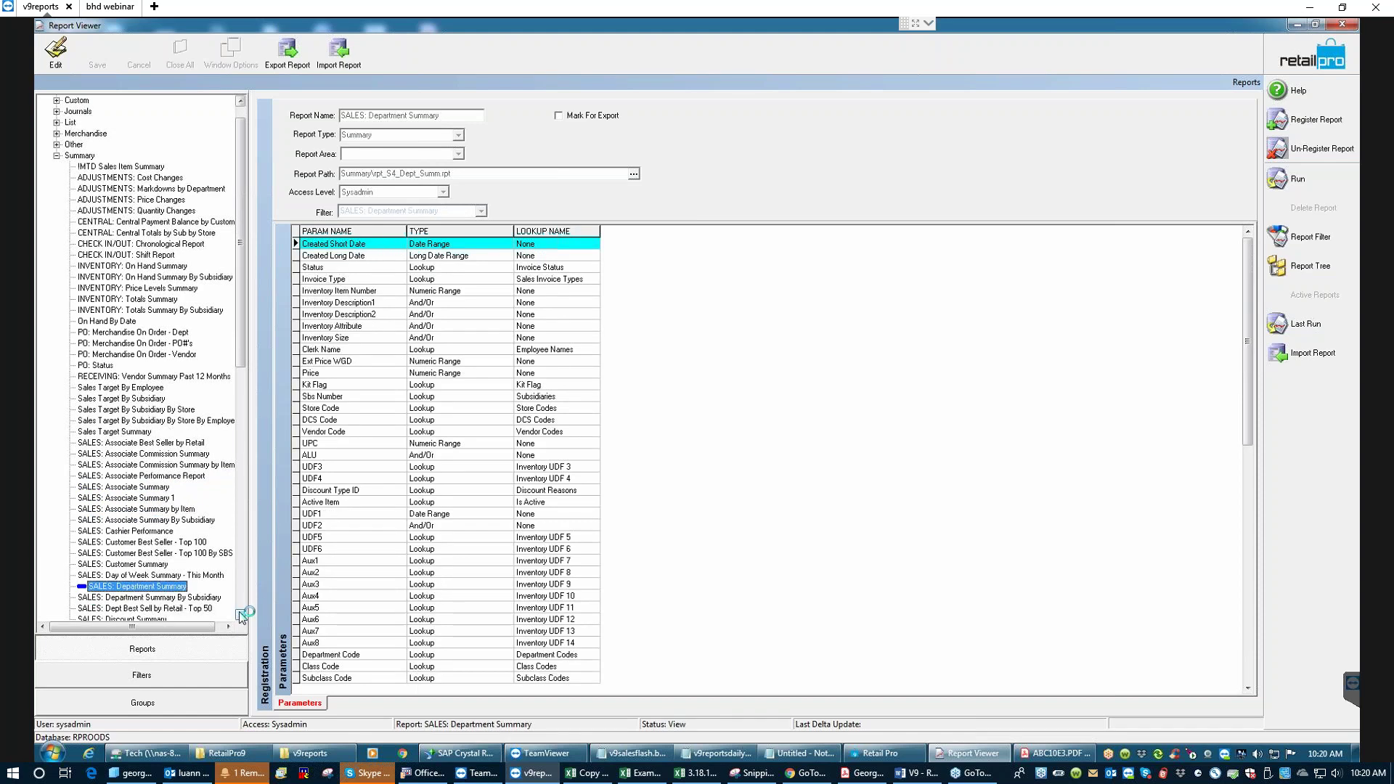
scroll(242, 614, down, 1)
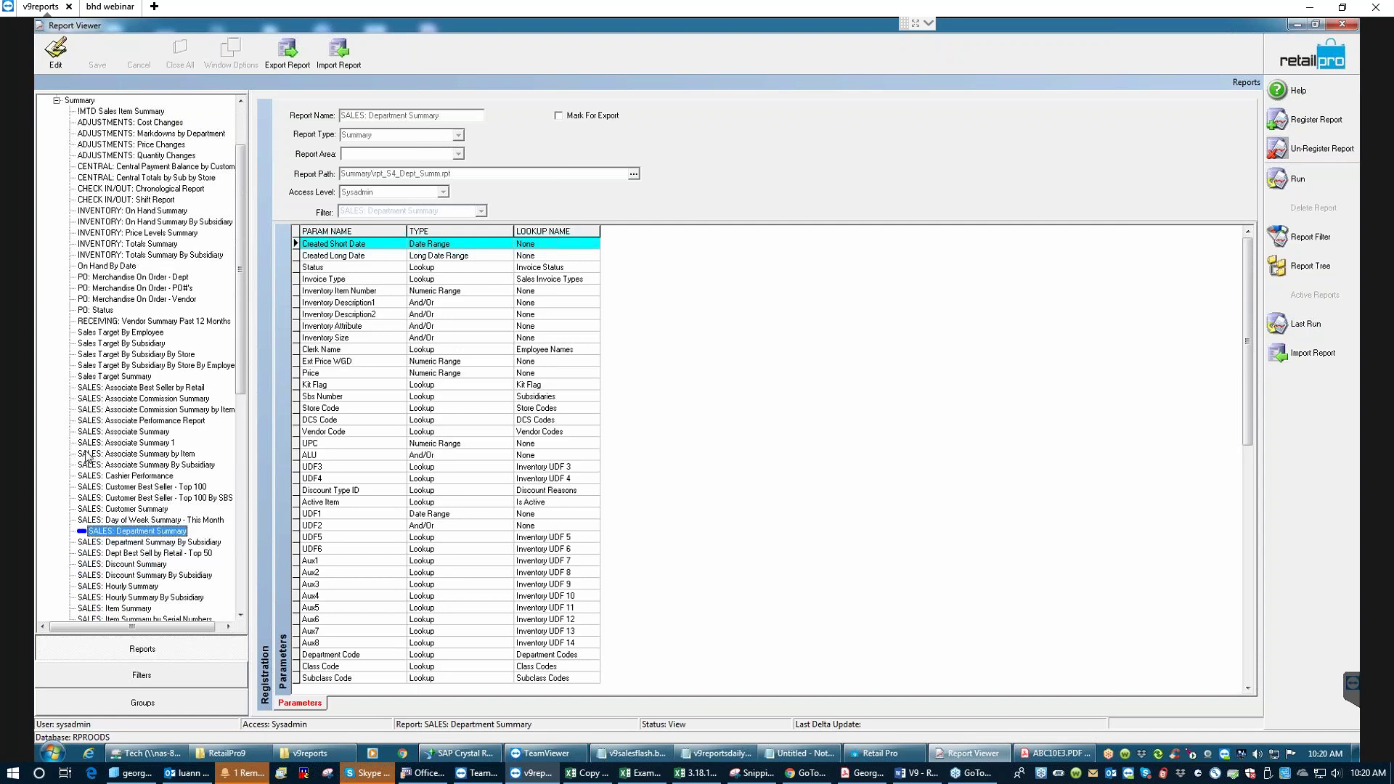
click(115, 448)
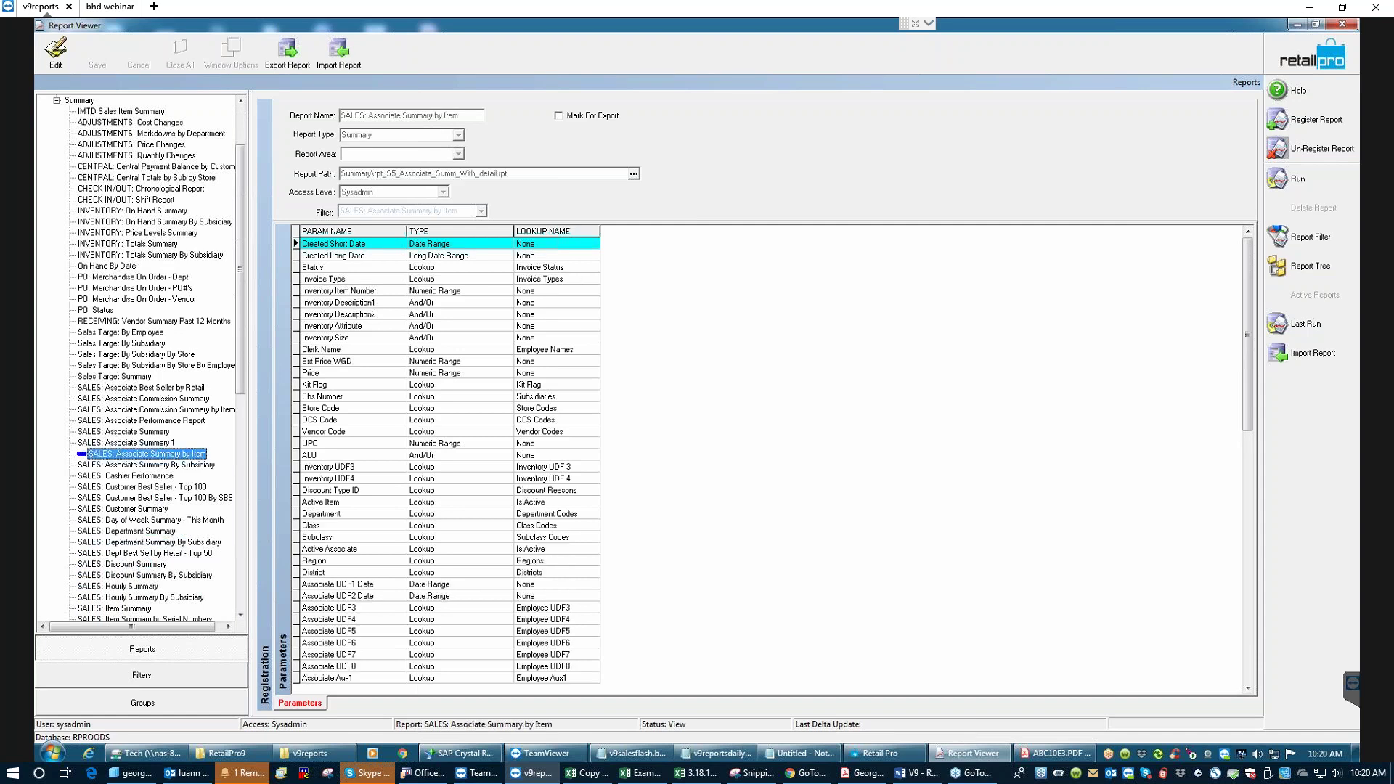
click(142, 532)
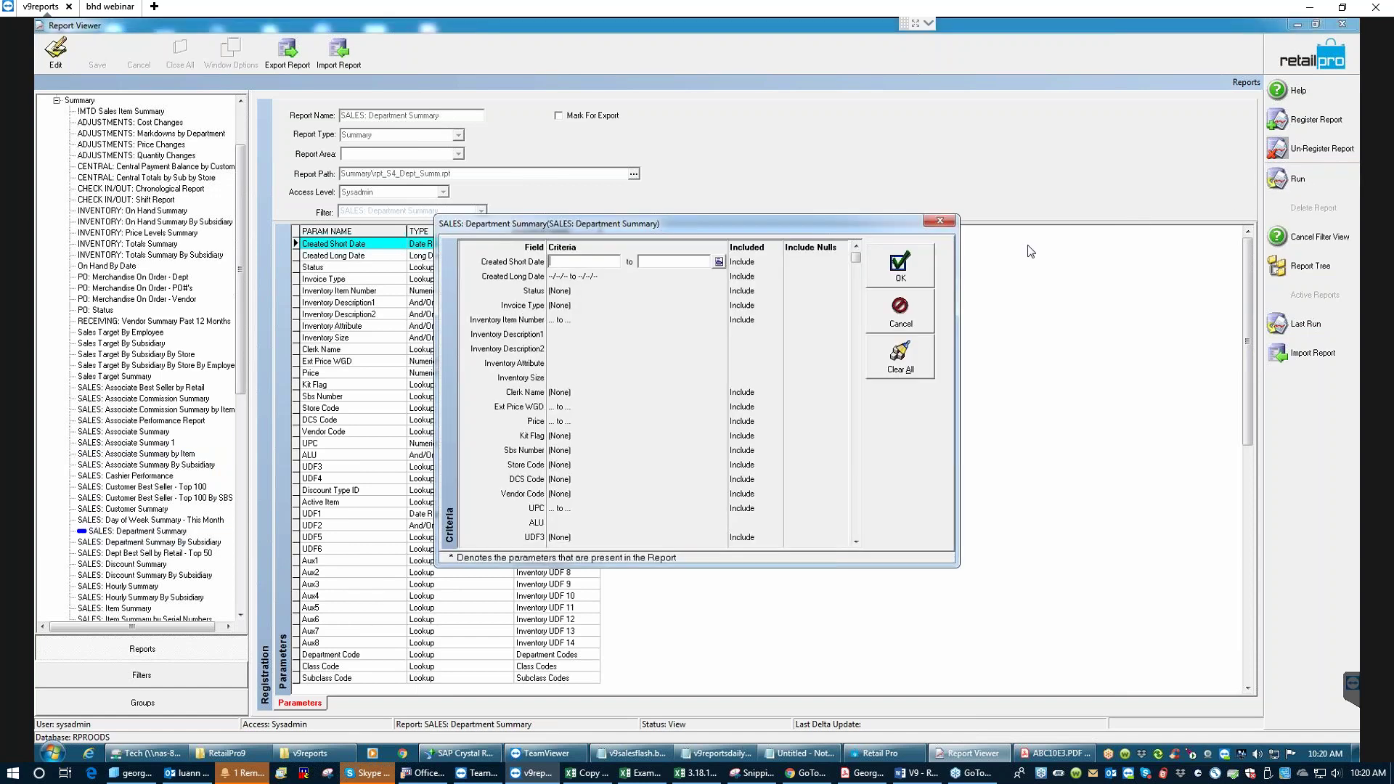
- Run SALES: Department Summary with no criteria, accept the report file update, then close the preview
click(900, 264)
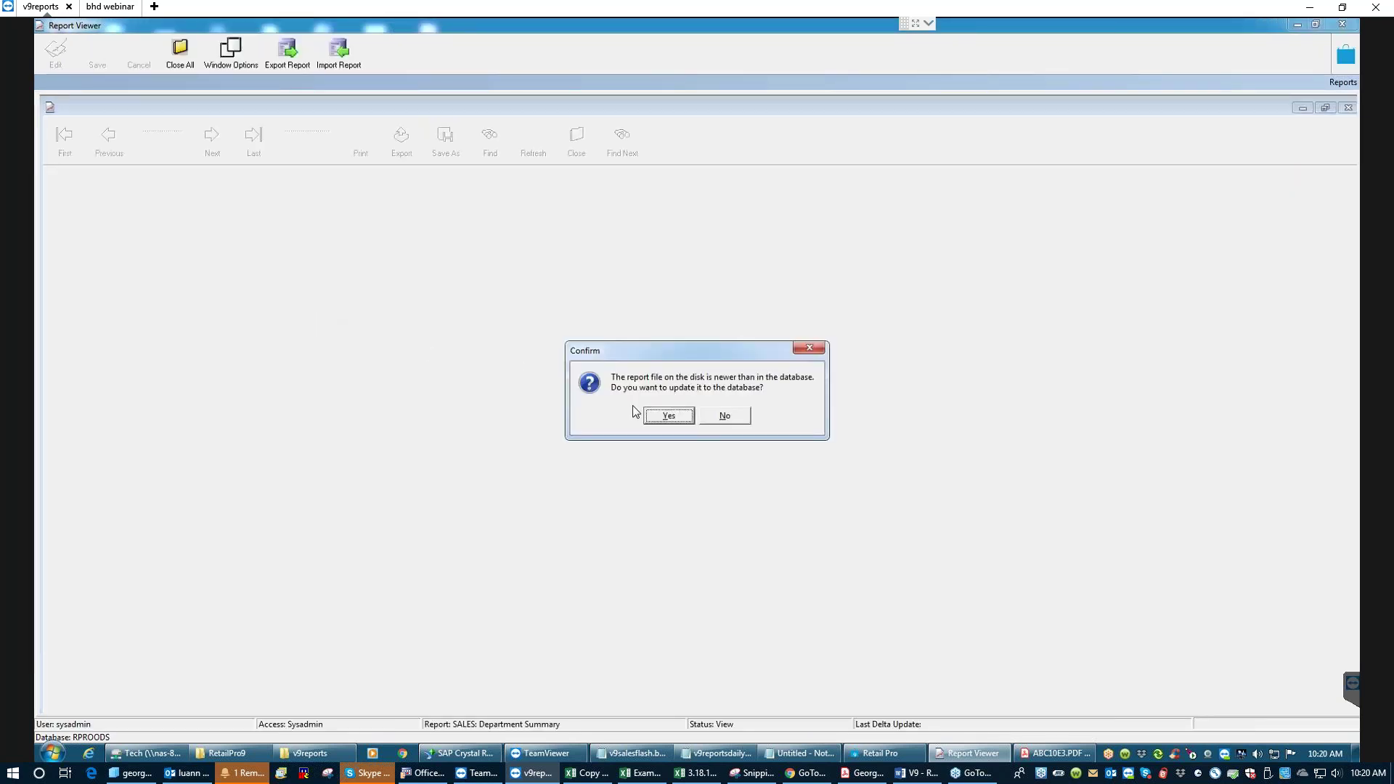
click(672, 418)
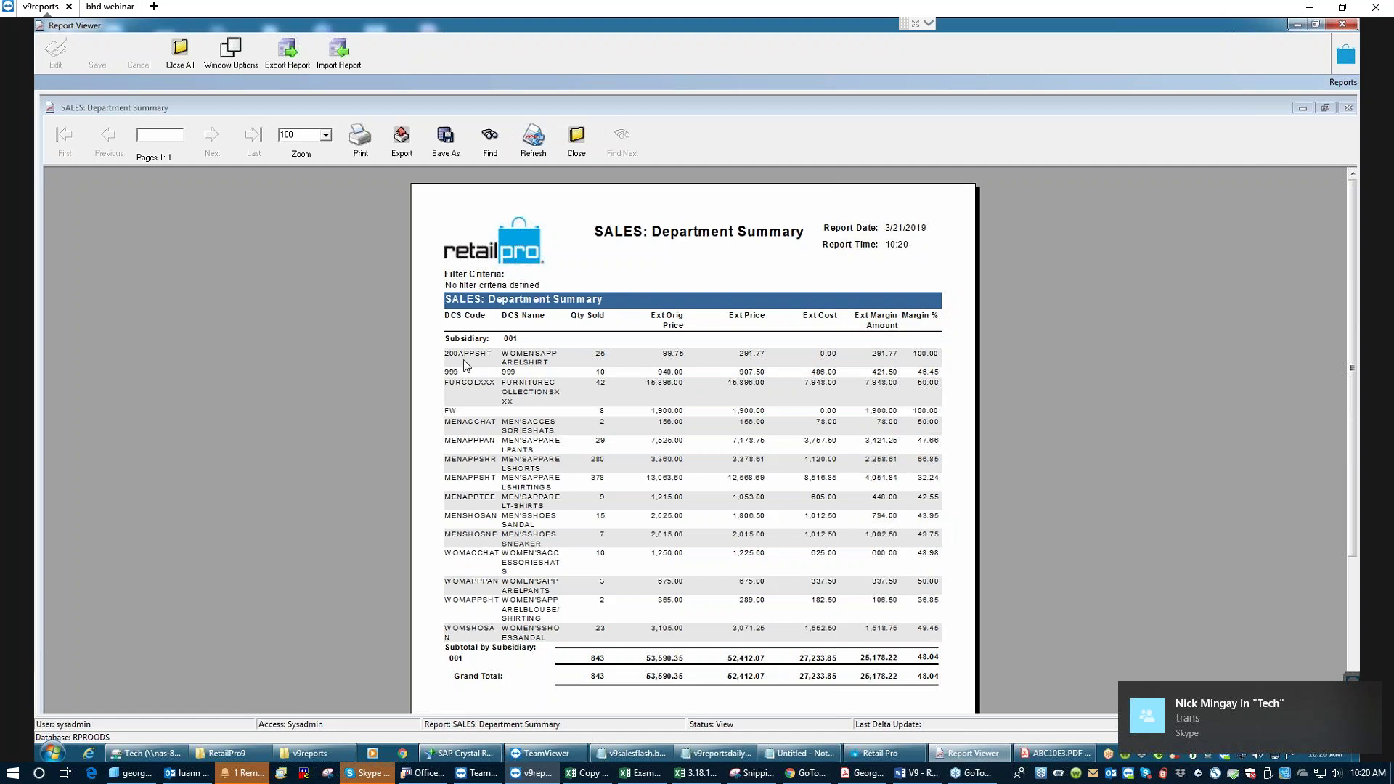
click(577, 145)
click(676, 421)
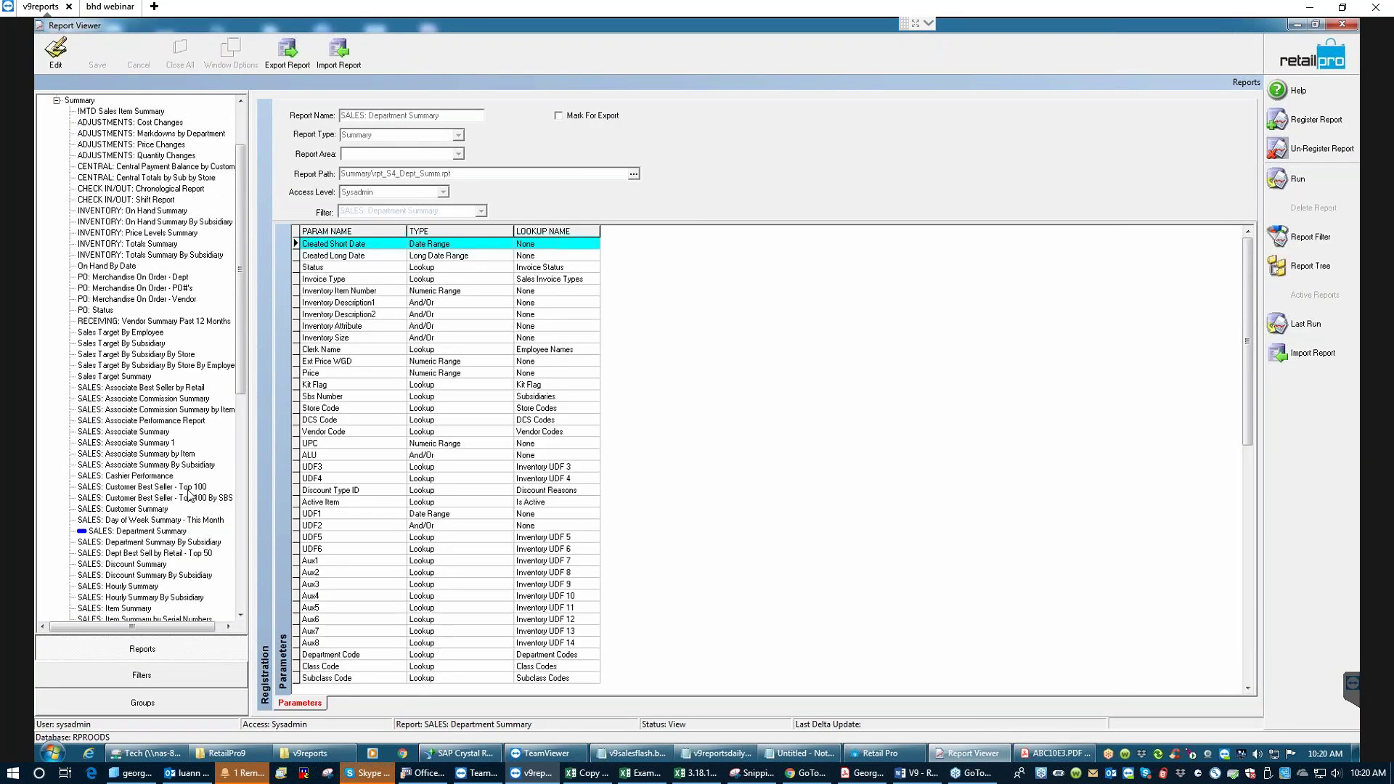
- Check SALES: Associate Summary by Item and Item Summary, then open Monthly Summary's run criteria
click(147, 455)
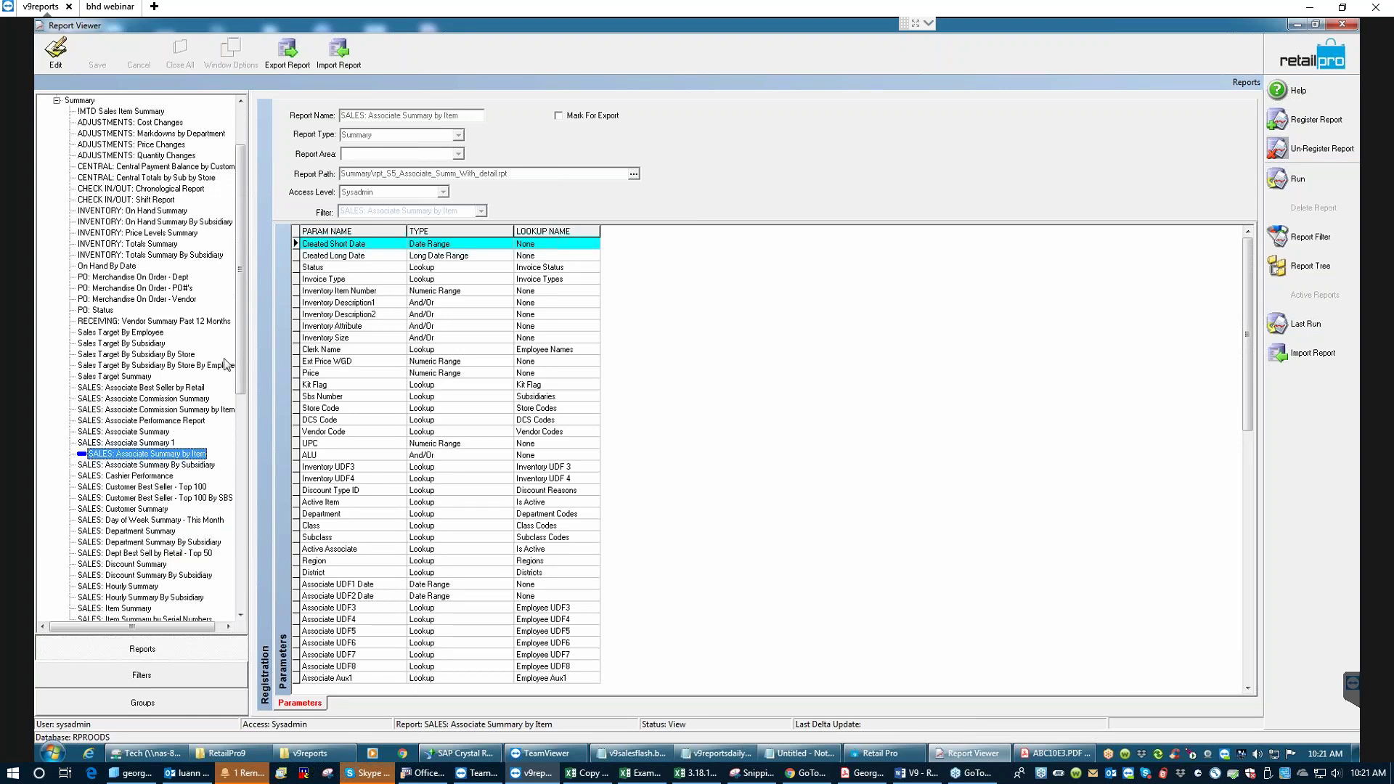
drag(241, 360, 241, 435)
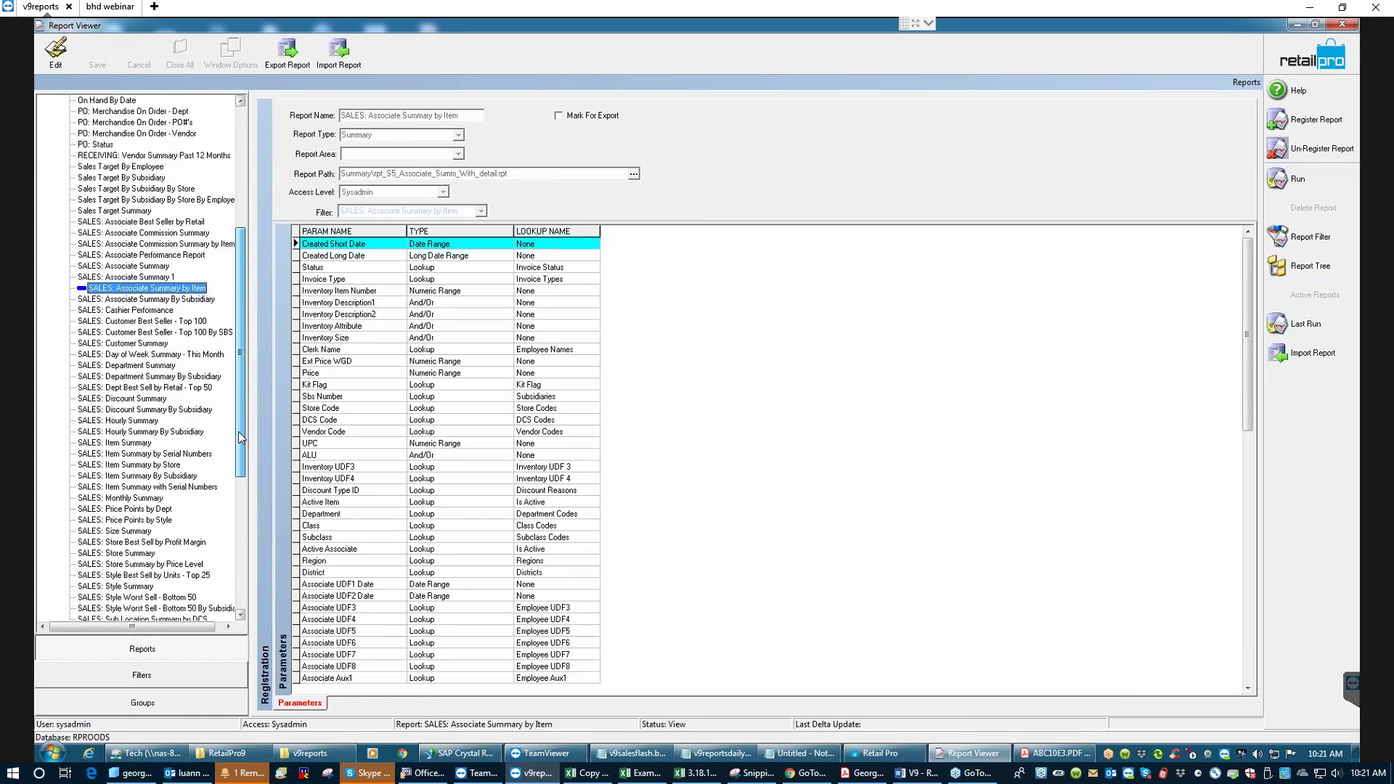
click(130, 443)
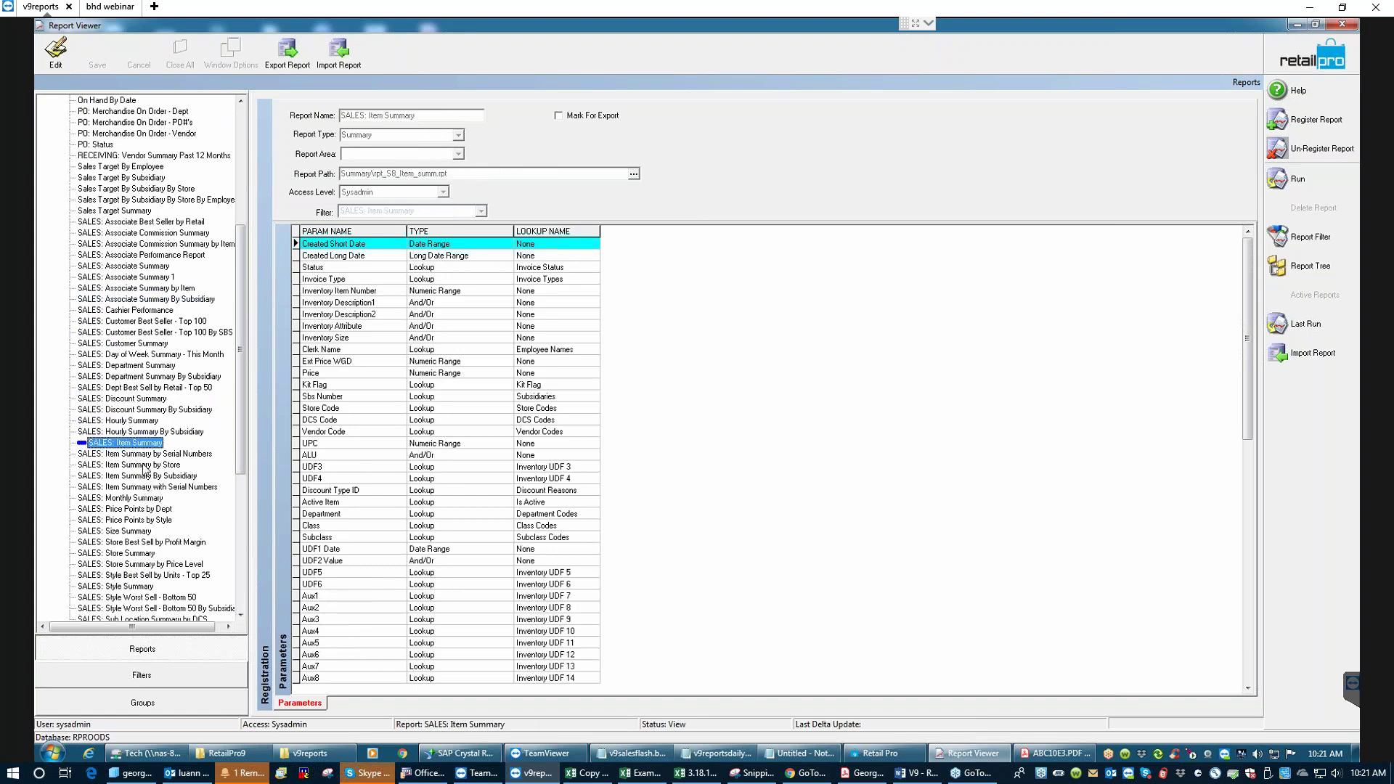
click(121, 499)
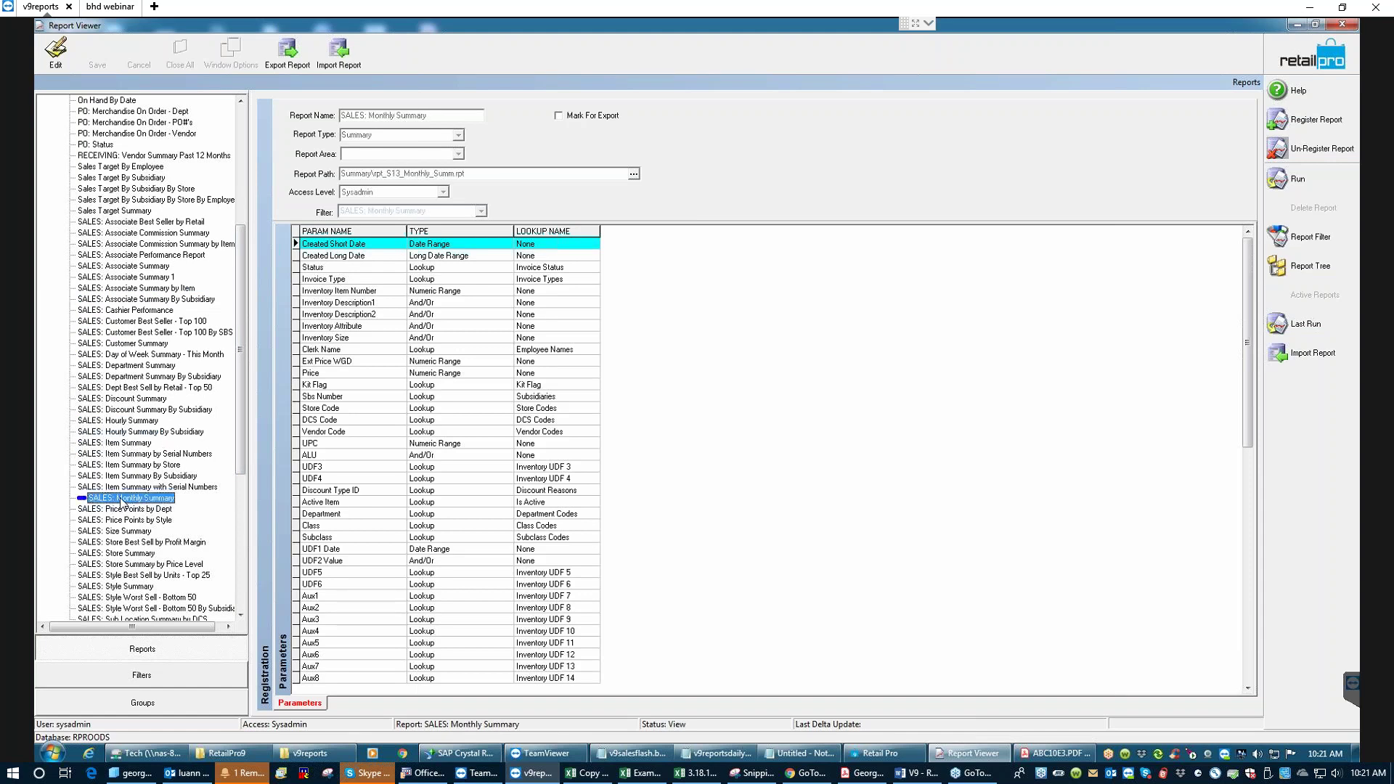
click(1300, 237)
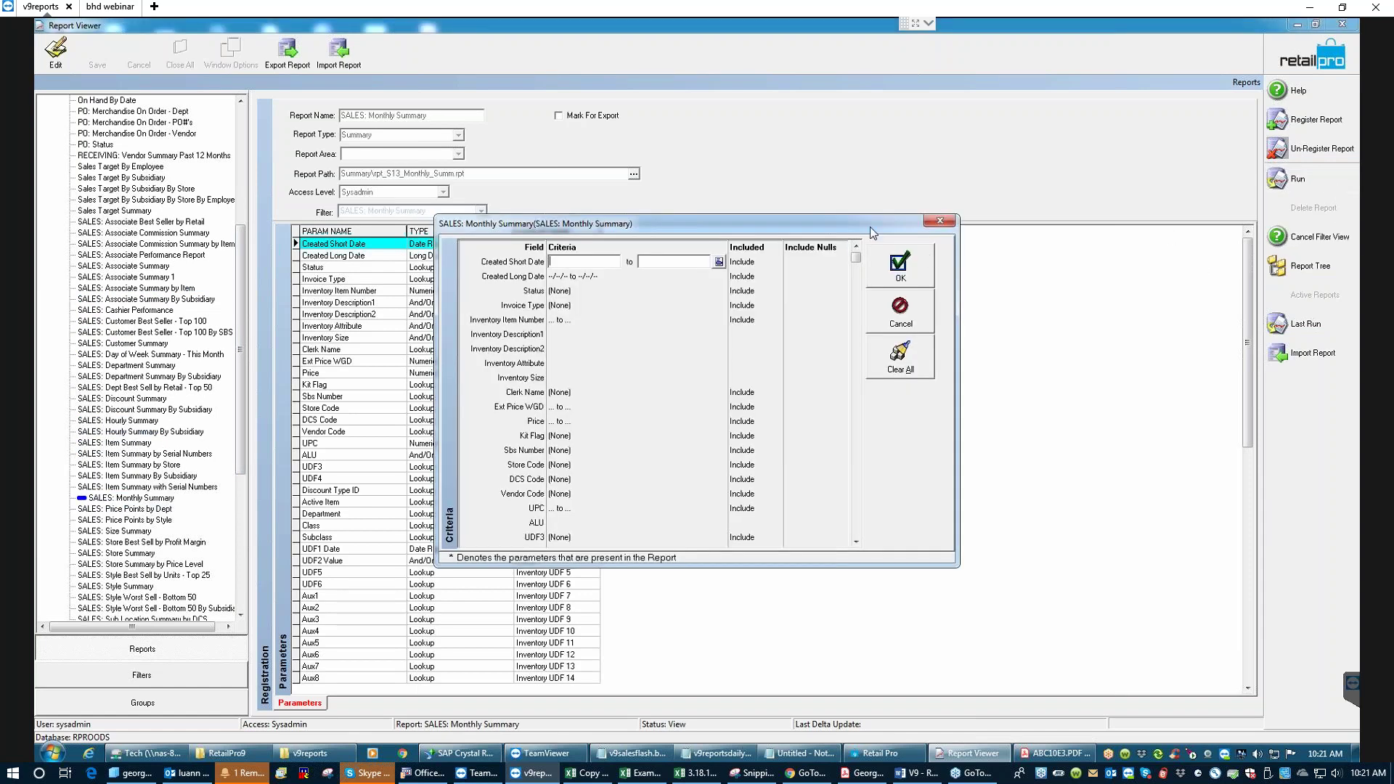
- Pick a Created Short Date start date, run Monthly Summary, and accept the report file update
click(720, 263)
click(904, 270)
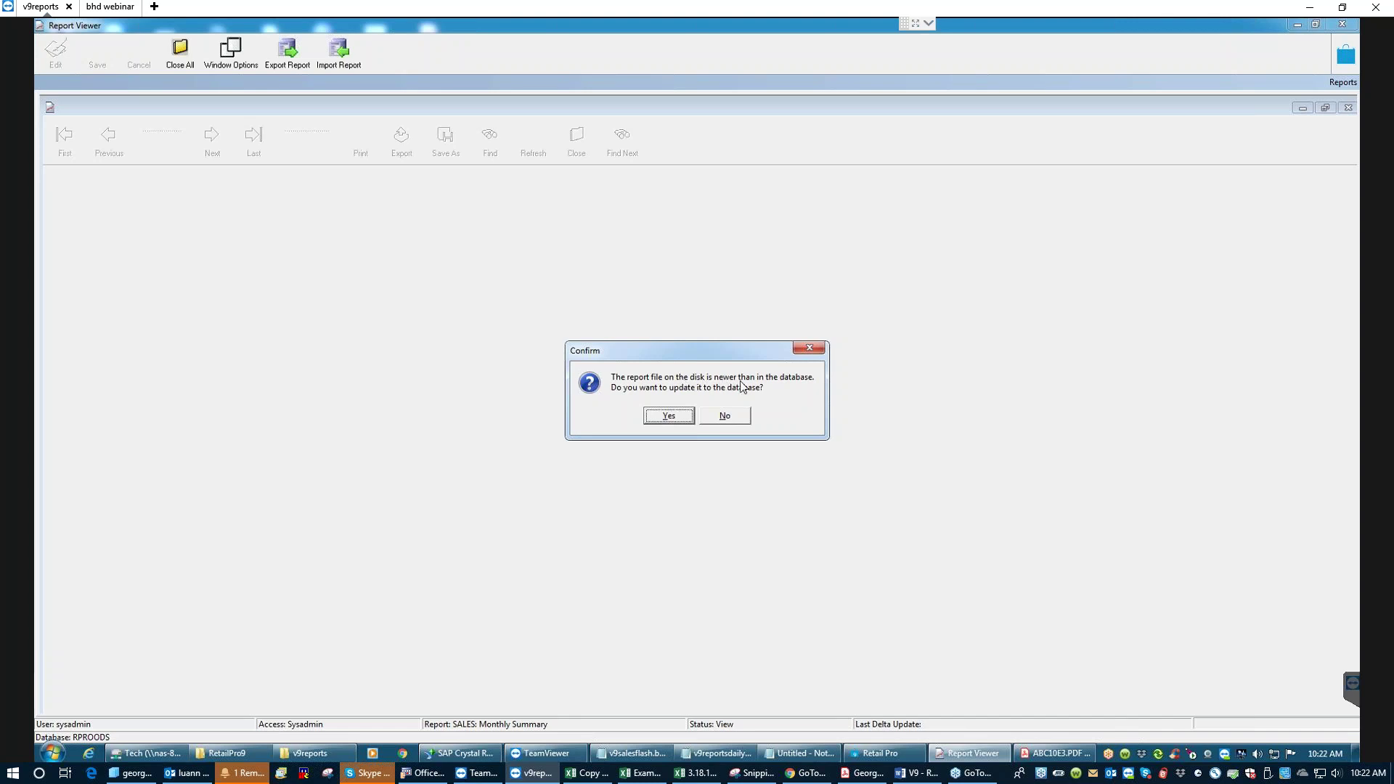
click(676, 416)
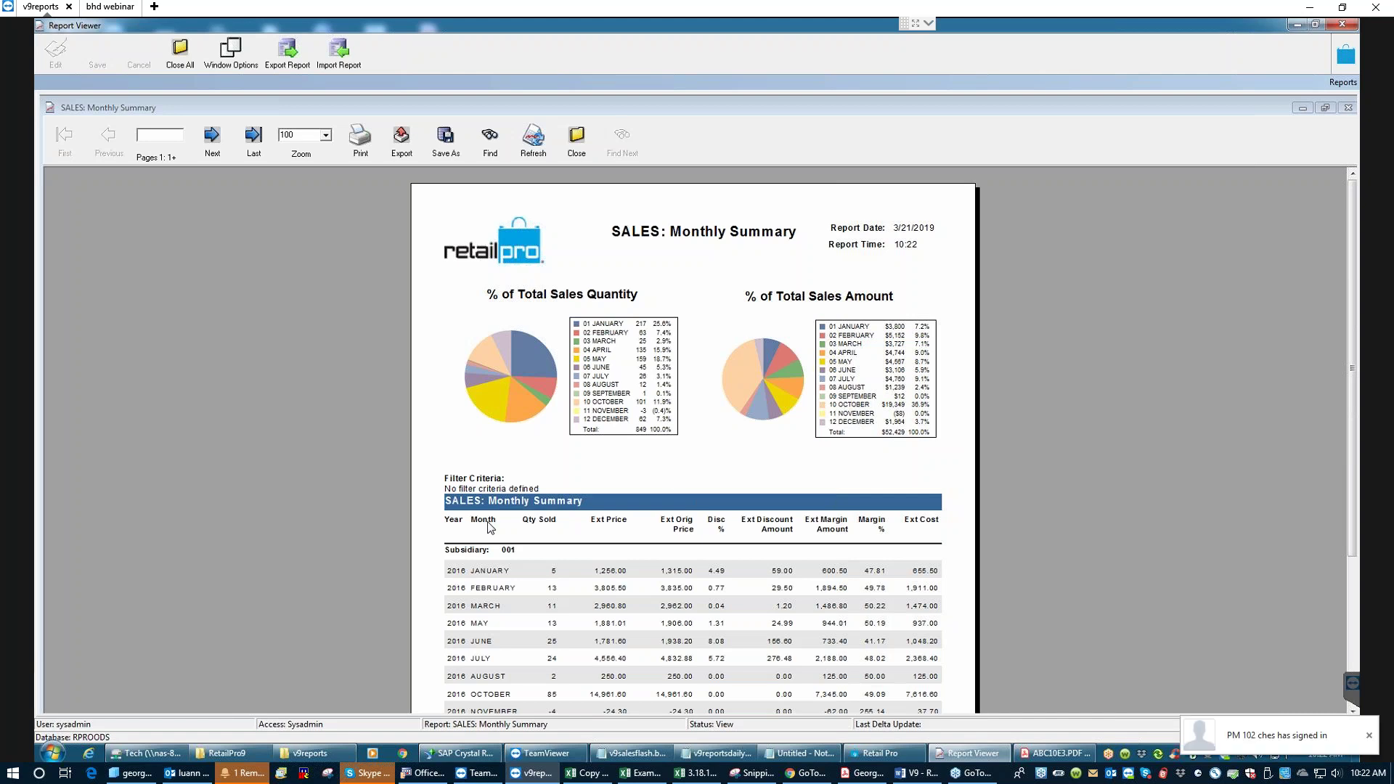
- Review both pages of the Monthly Summary preview, then close it and confirm
drag(1353, 324, 1352, 451)
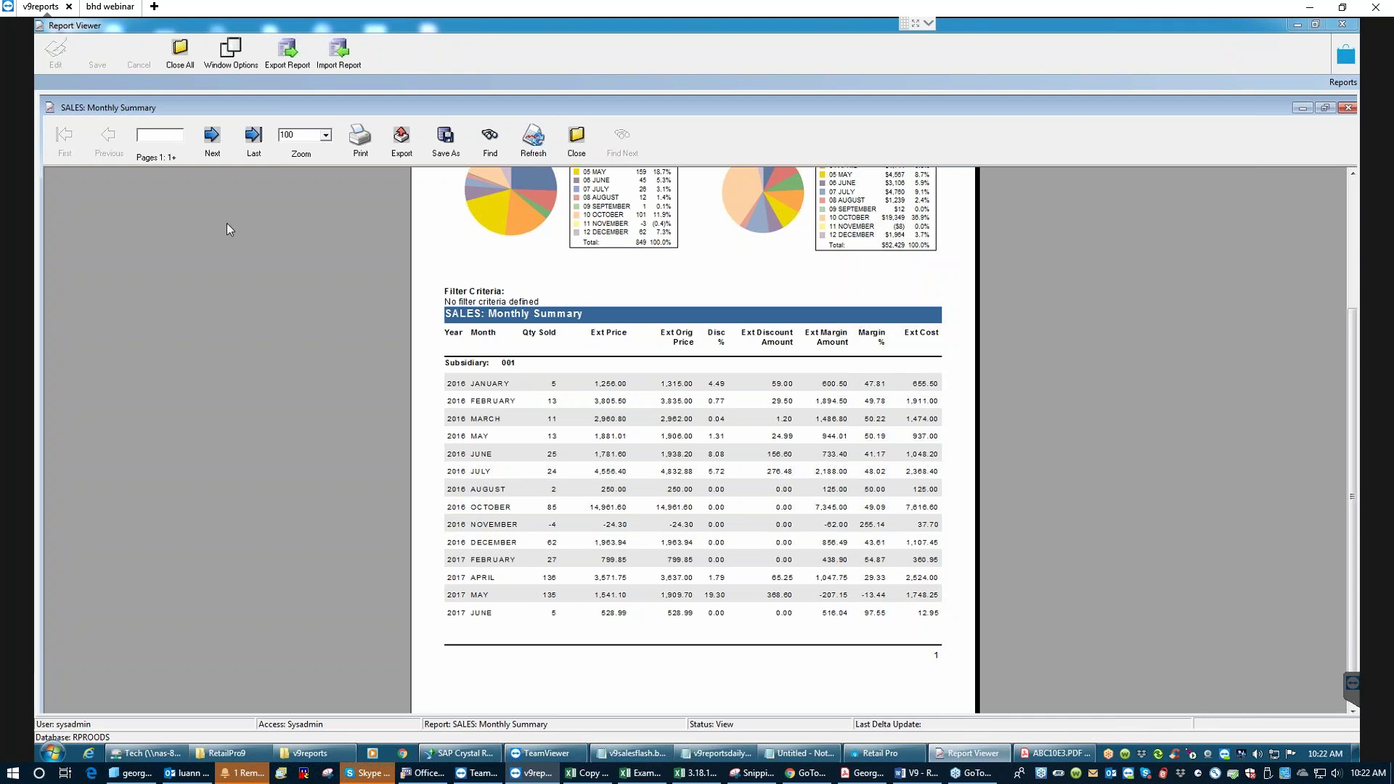
click(210, 136)
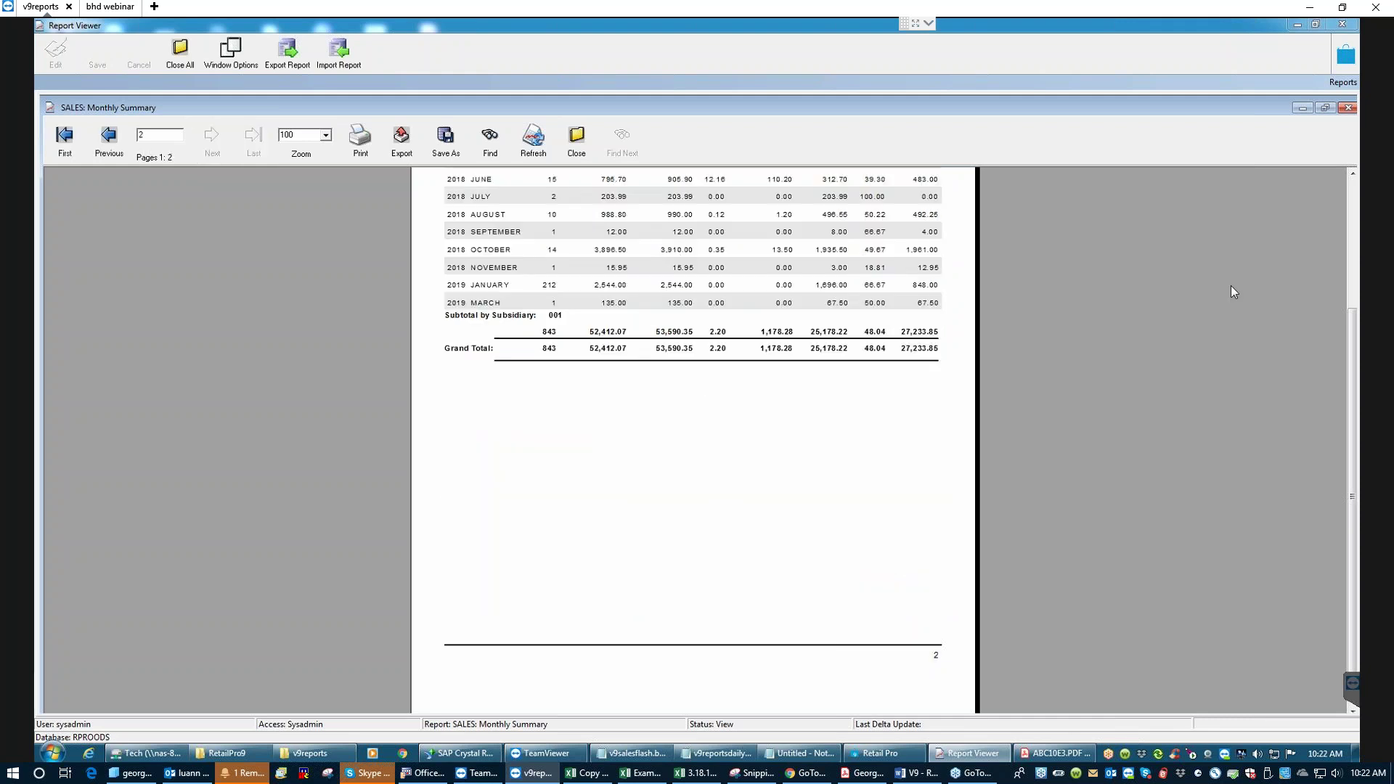
scroll(1355, 342, up, 5)
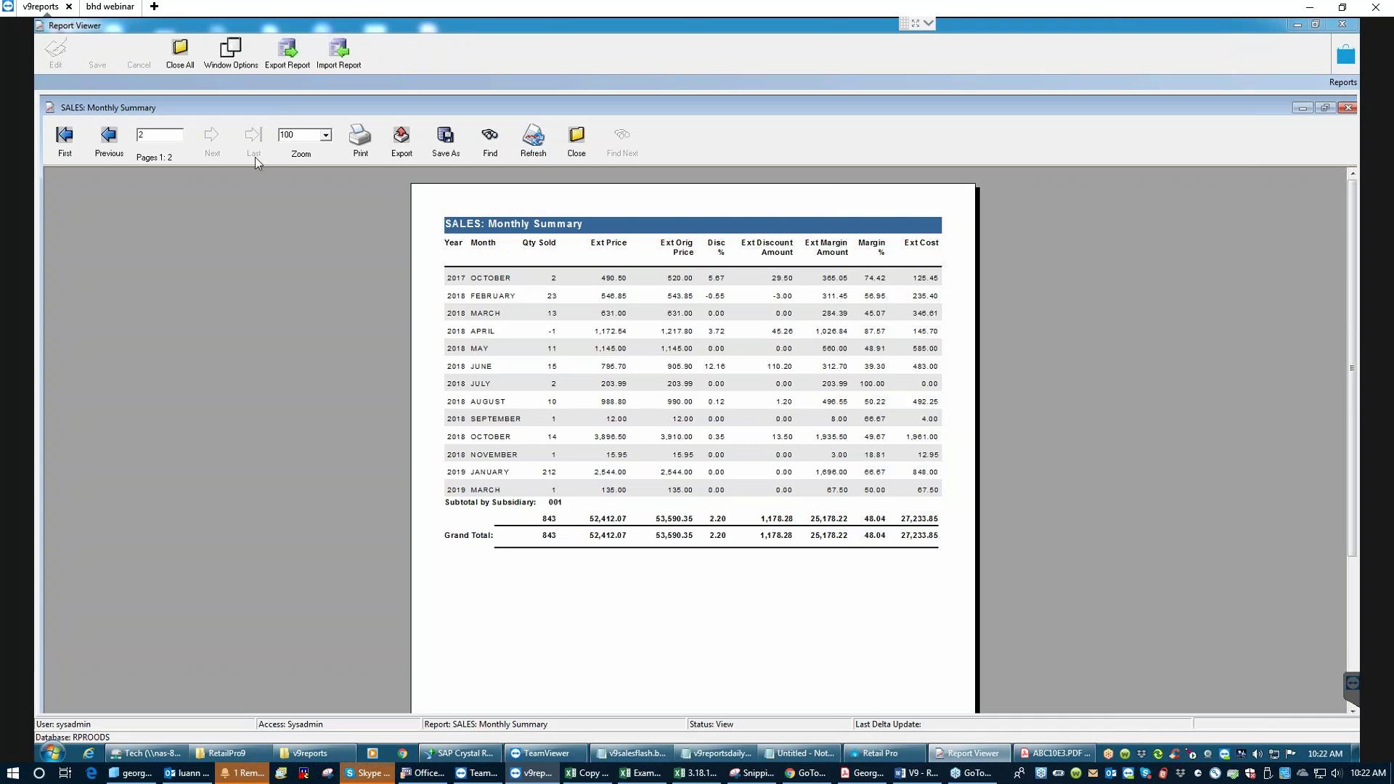
click(65, 140)
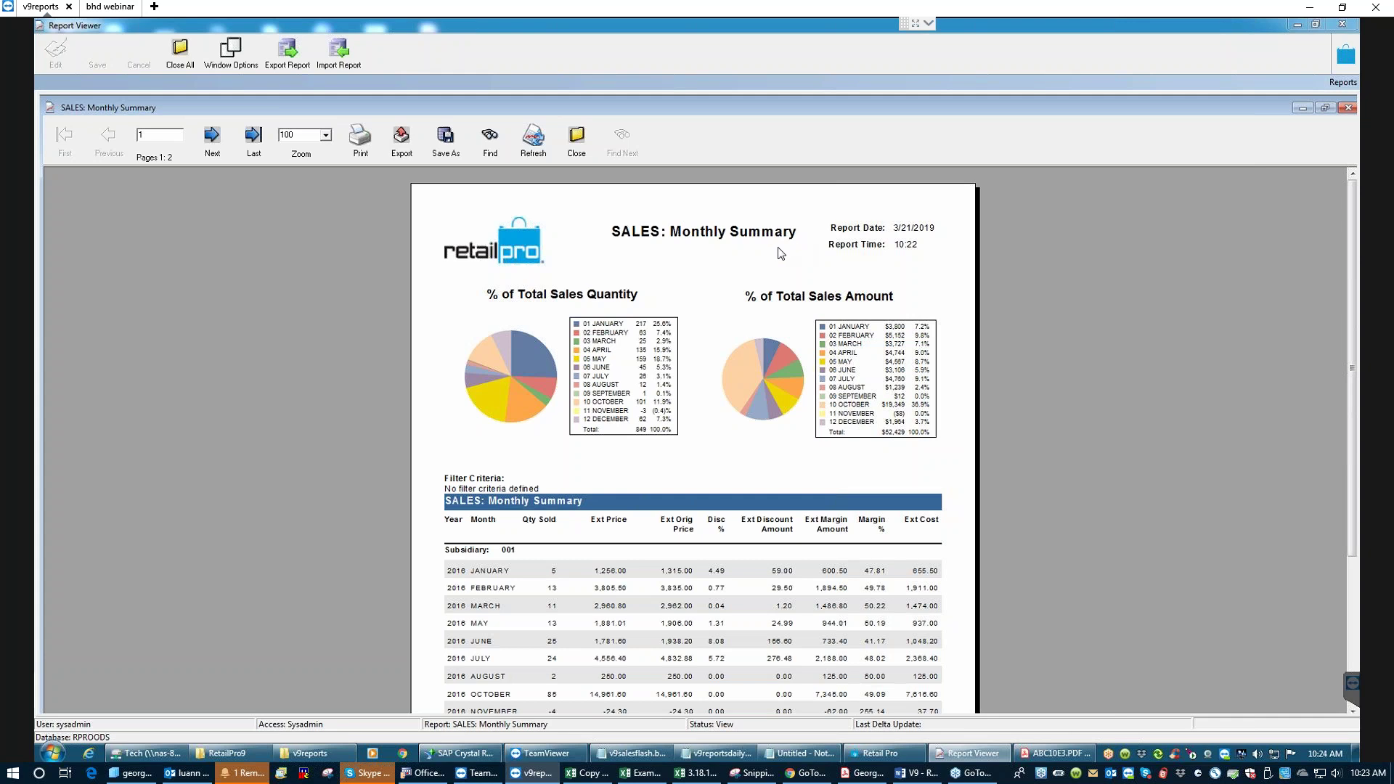
click(575, 140)
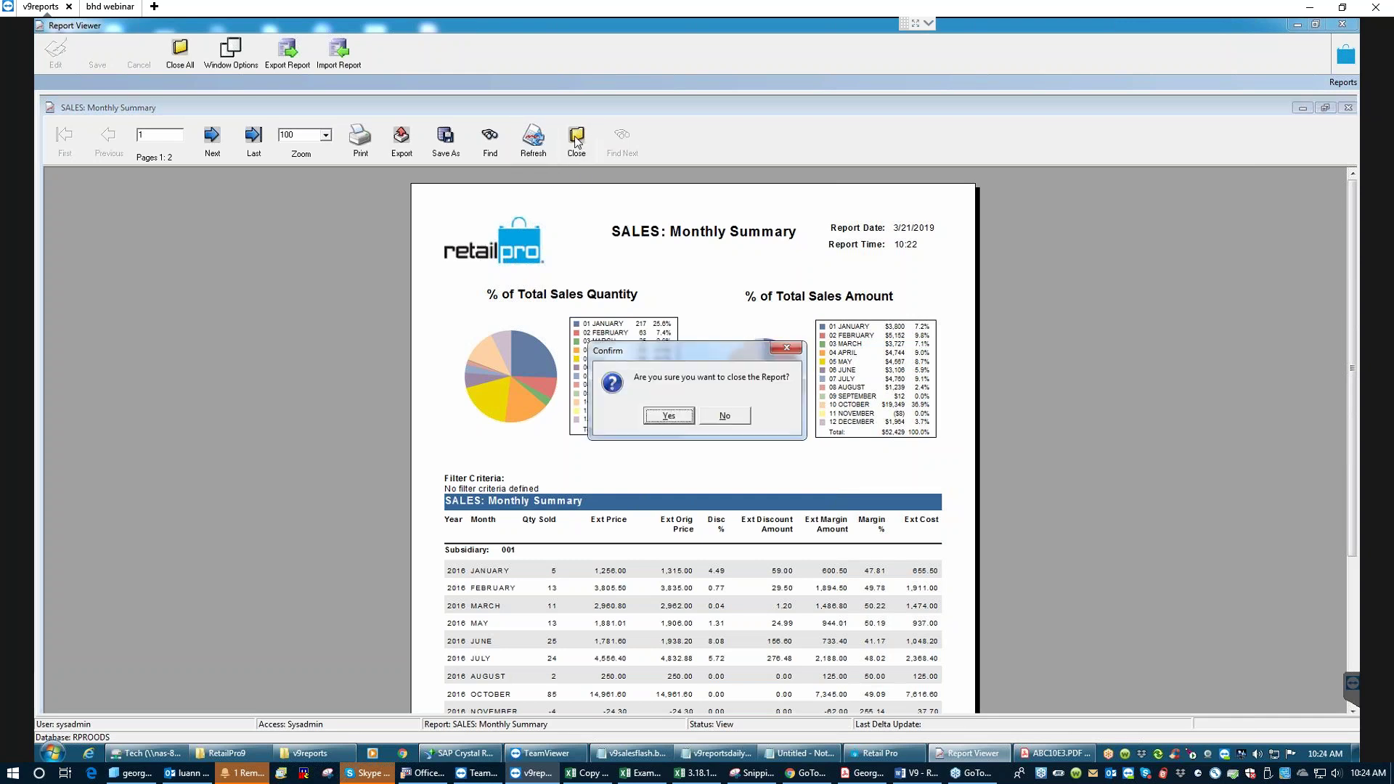
click(666, 416)
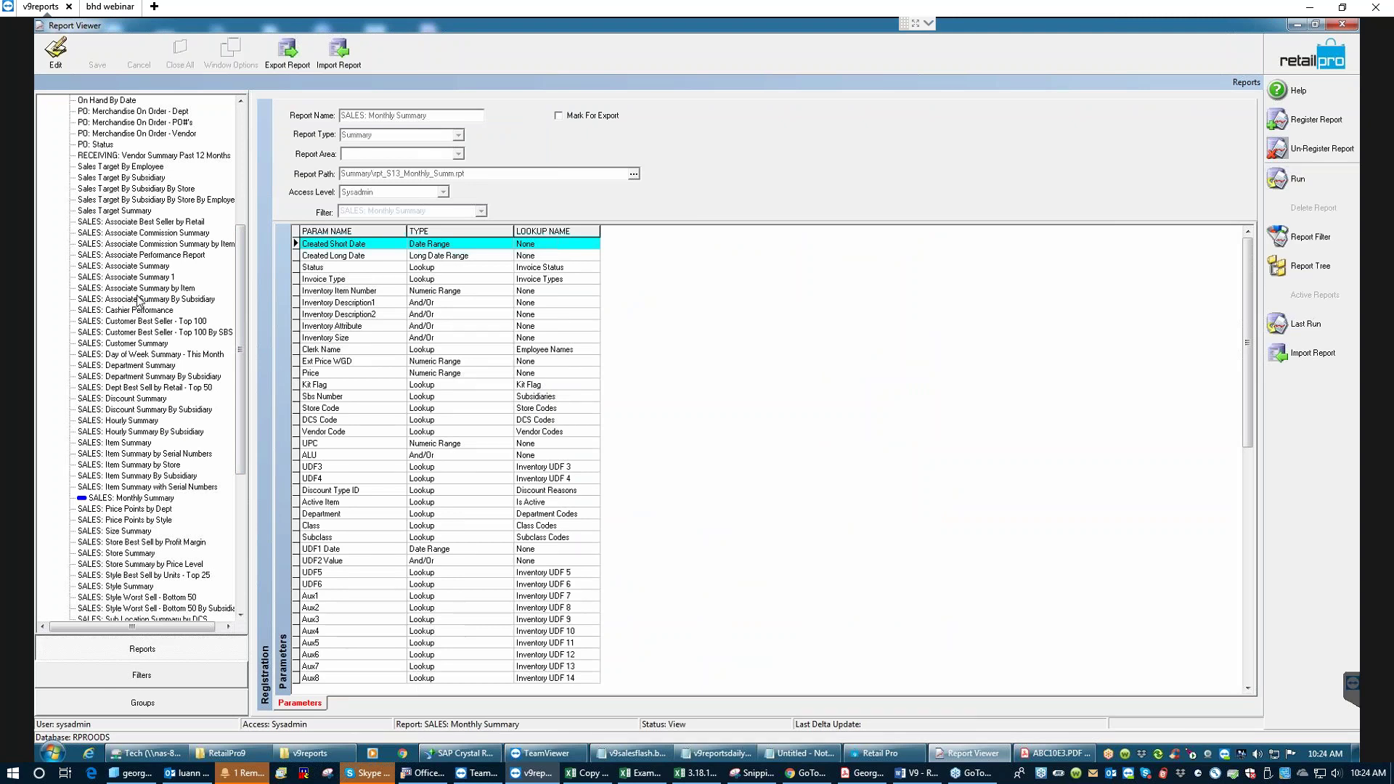
- Check the Price Levels Summary and Markdowns by Department registrations, ending on RECEIVING: Vendor Summary Past 12 Months
drag(242, 374, 258, 262)
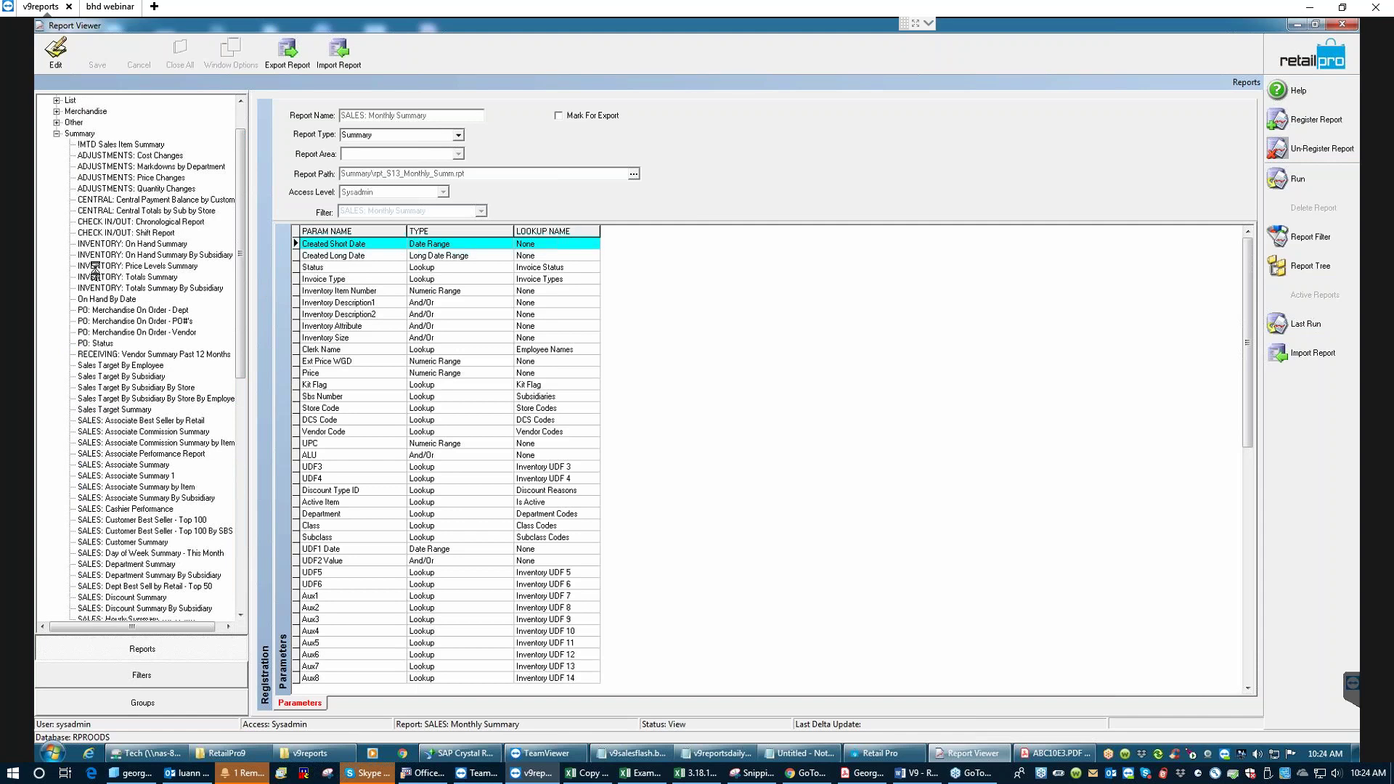
click(94, 266)
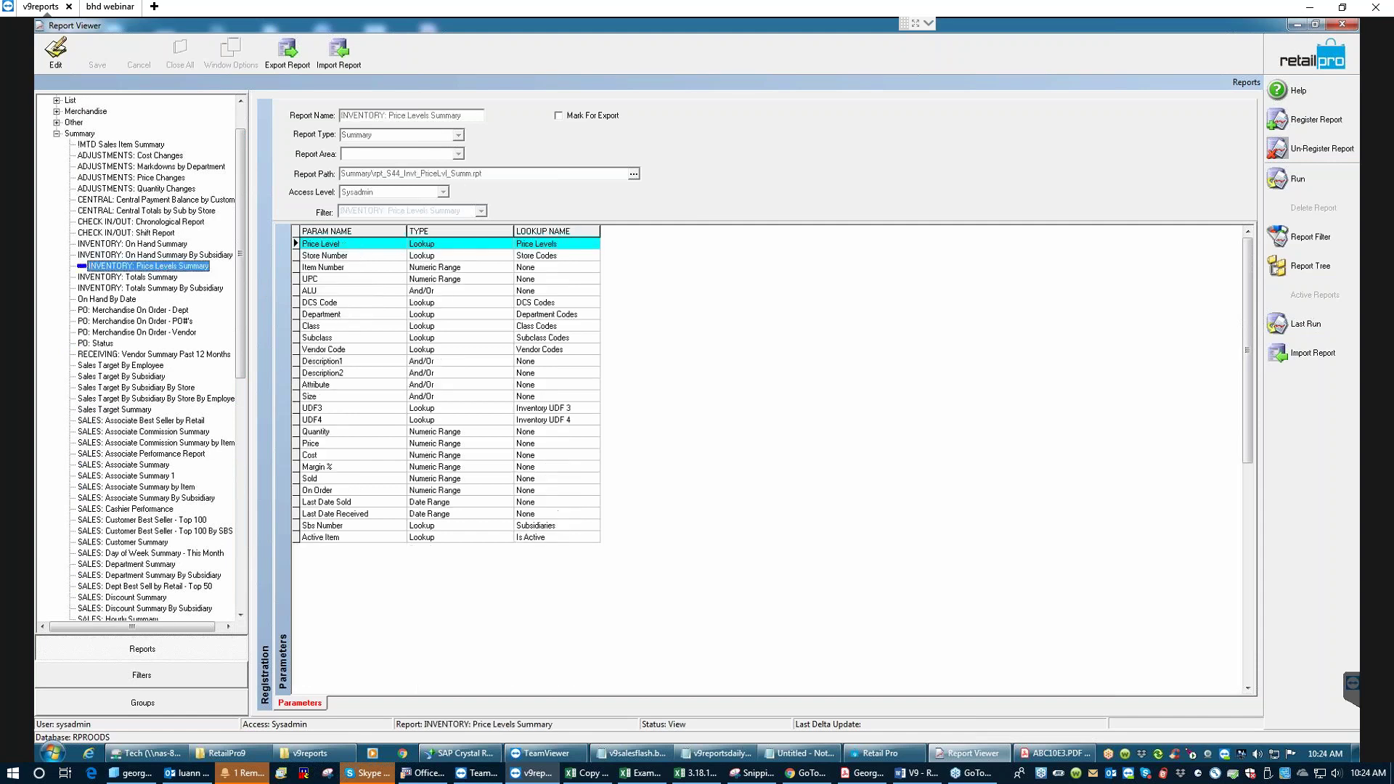
click(111, 168)
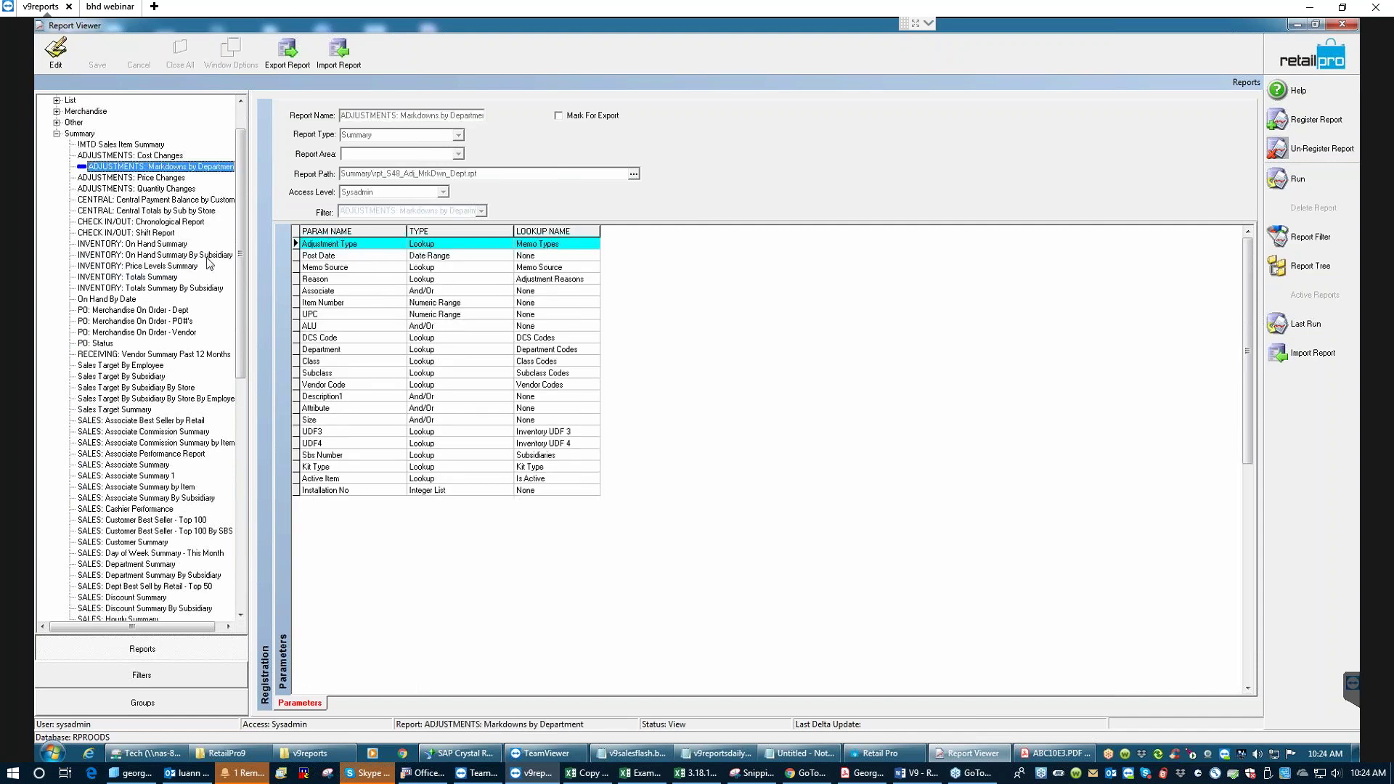
drag(241, 303, 240, 313)
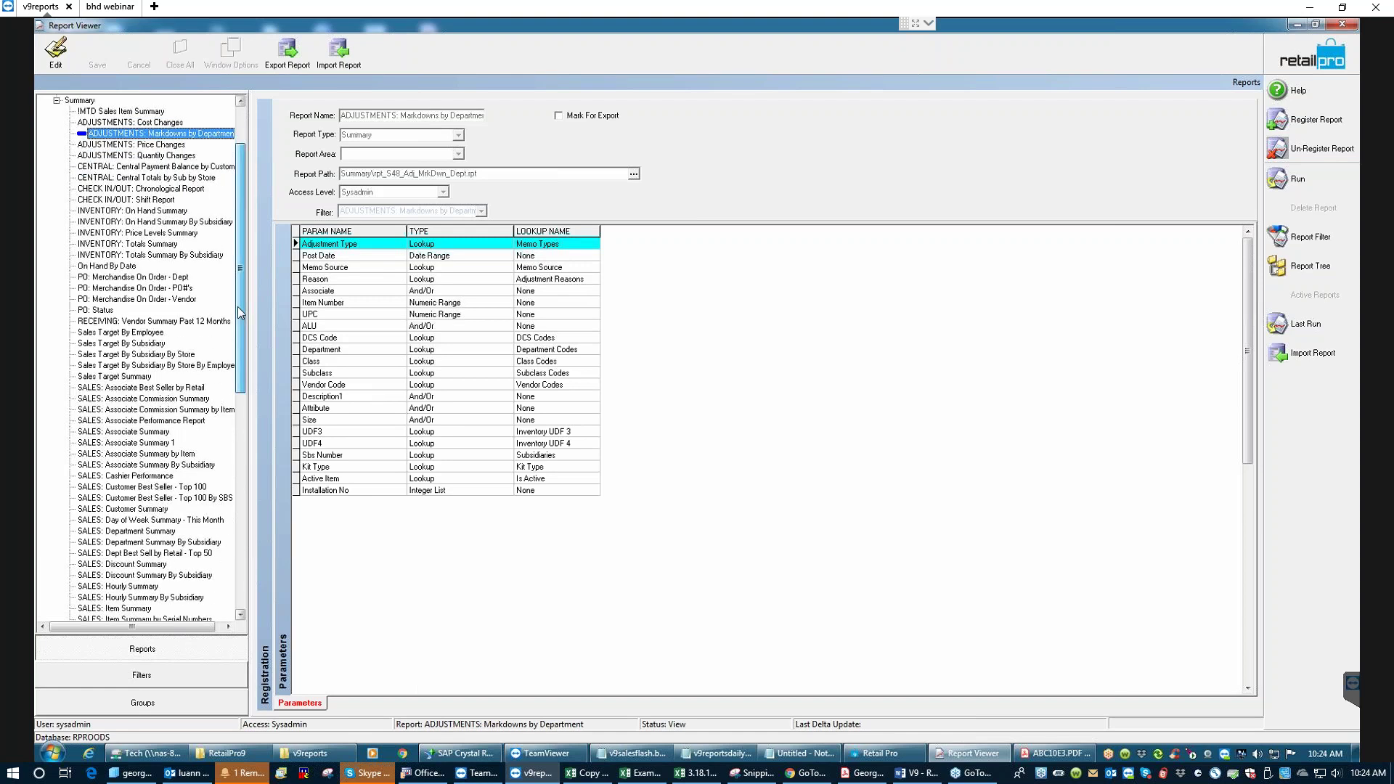
click(113, 322)
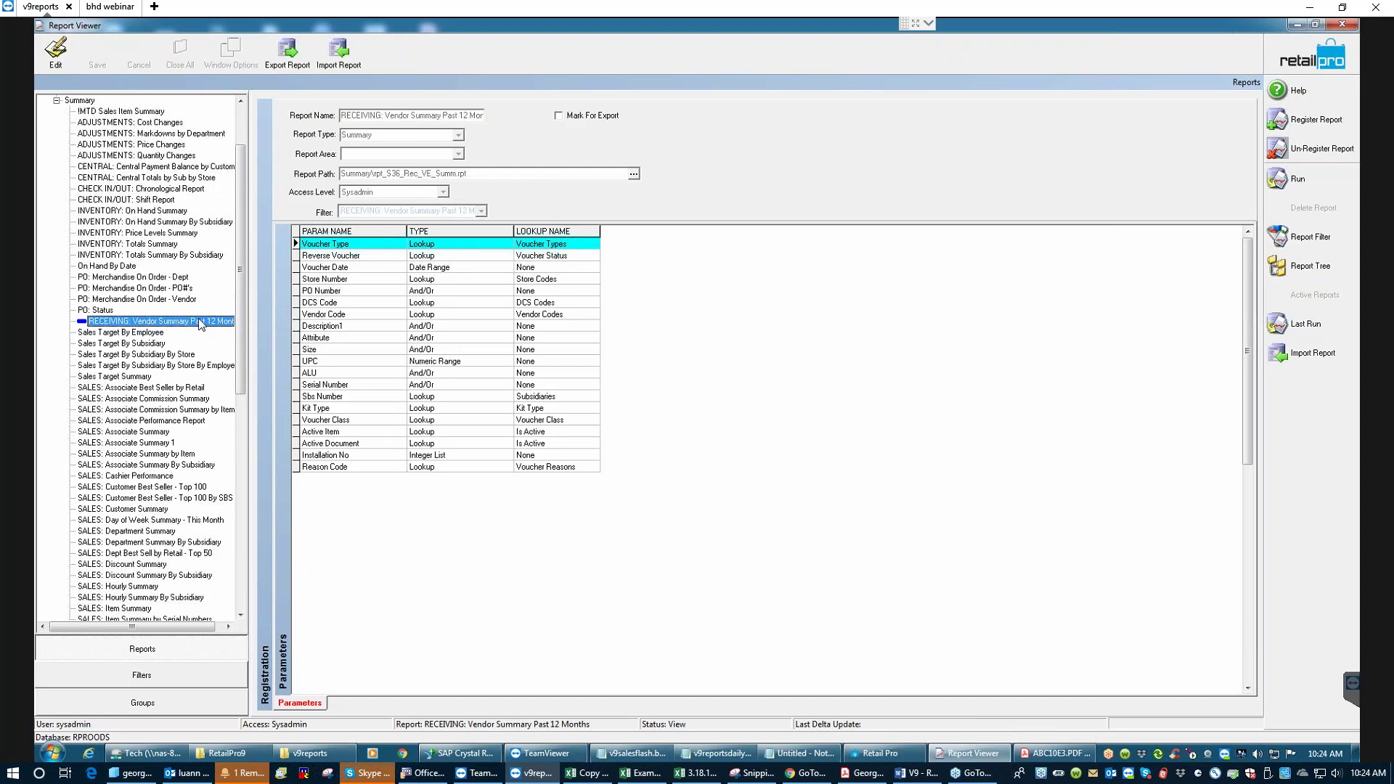
scroll(241, 269, up, 3)
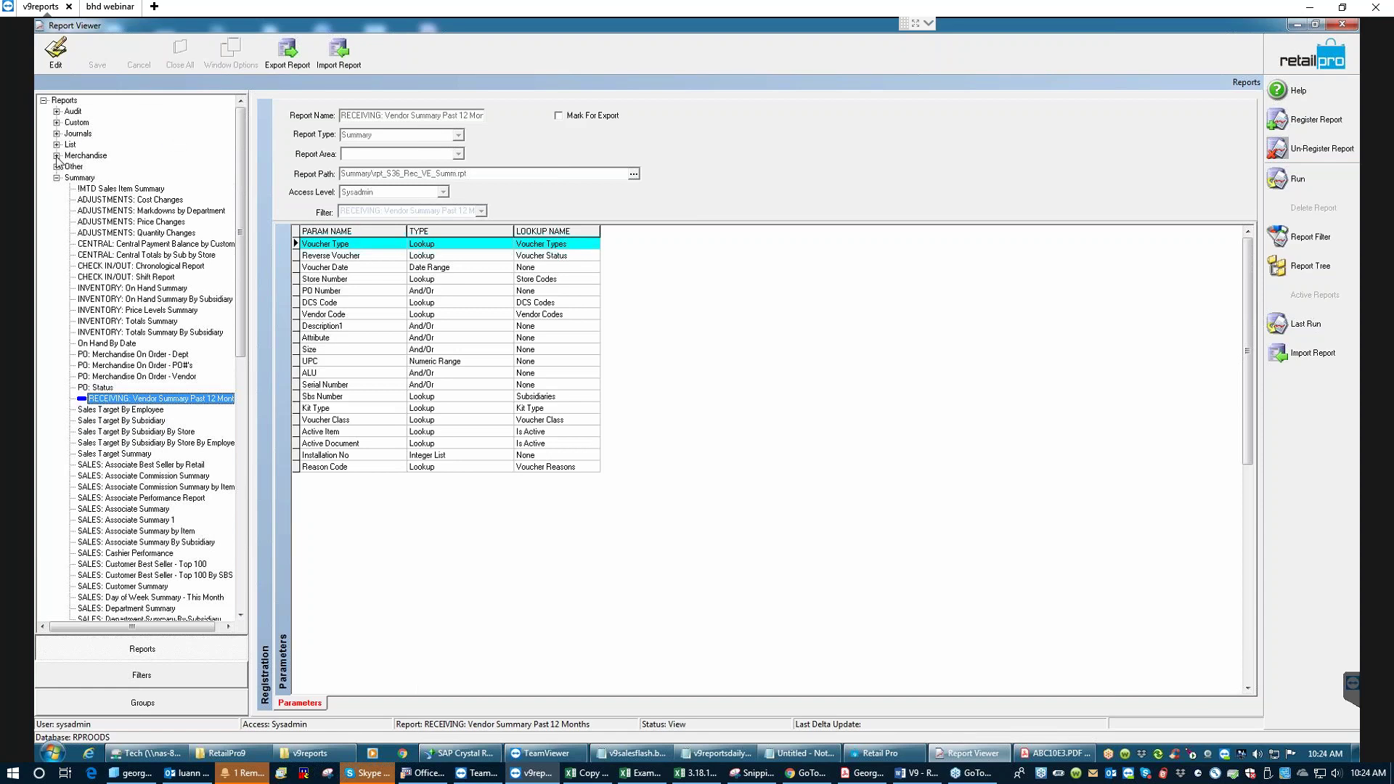
- Expand and collapse the Merchandise folder, then collapse Summary to list its report links
click(56, 156)
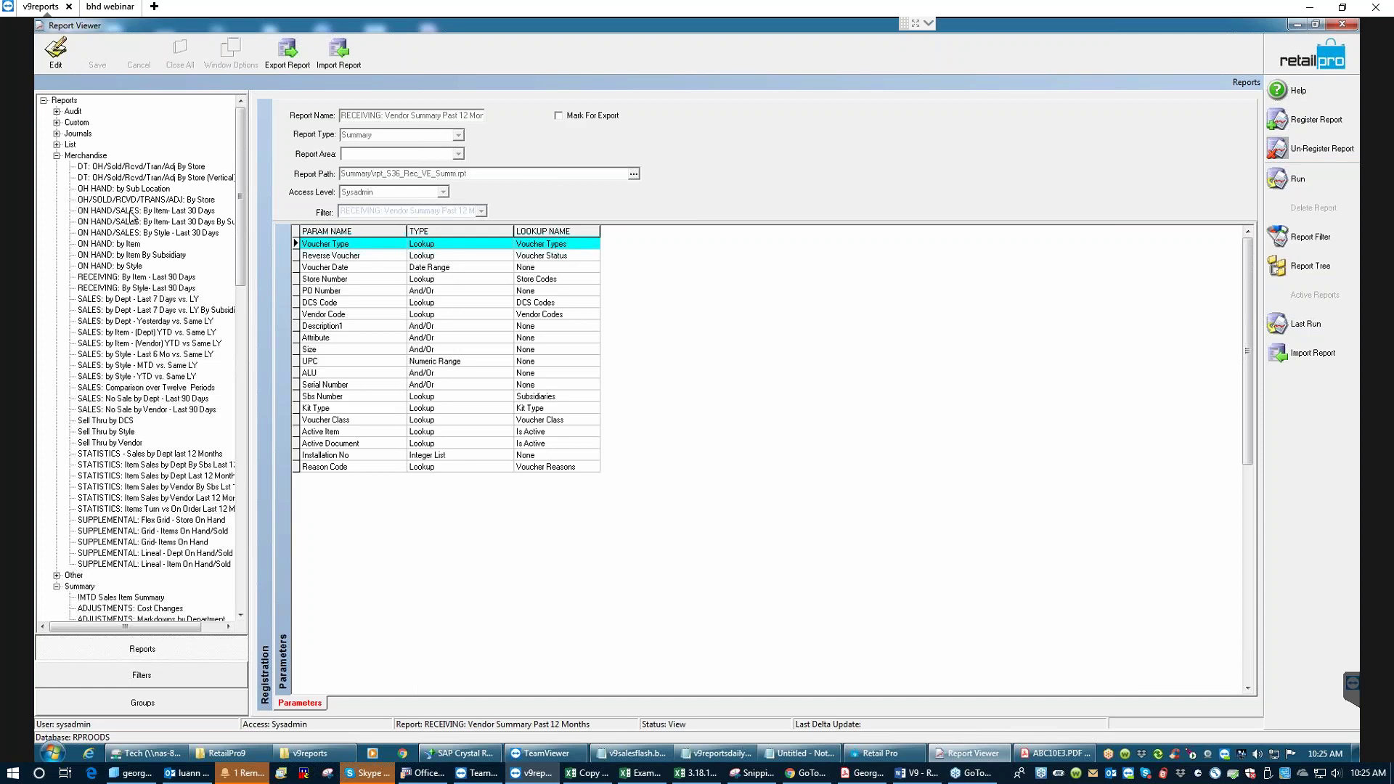
click(57, 156)
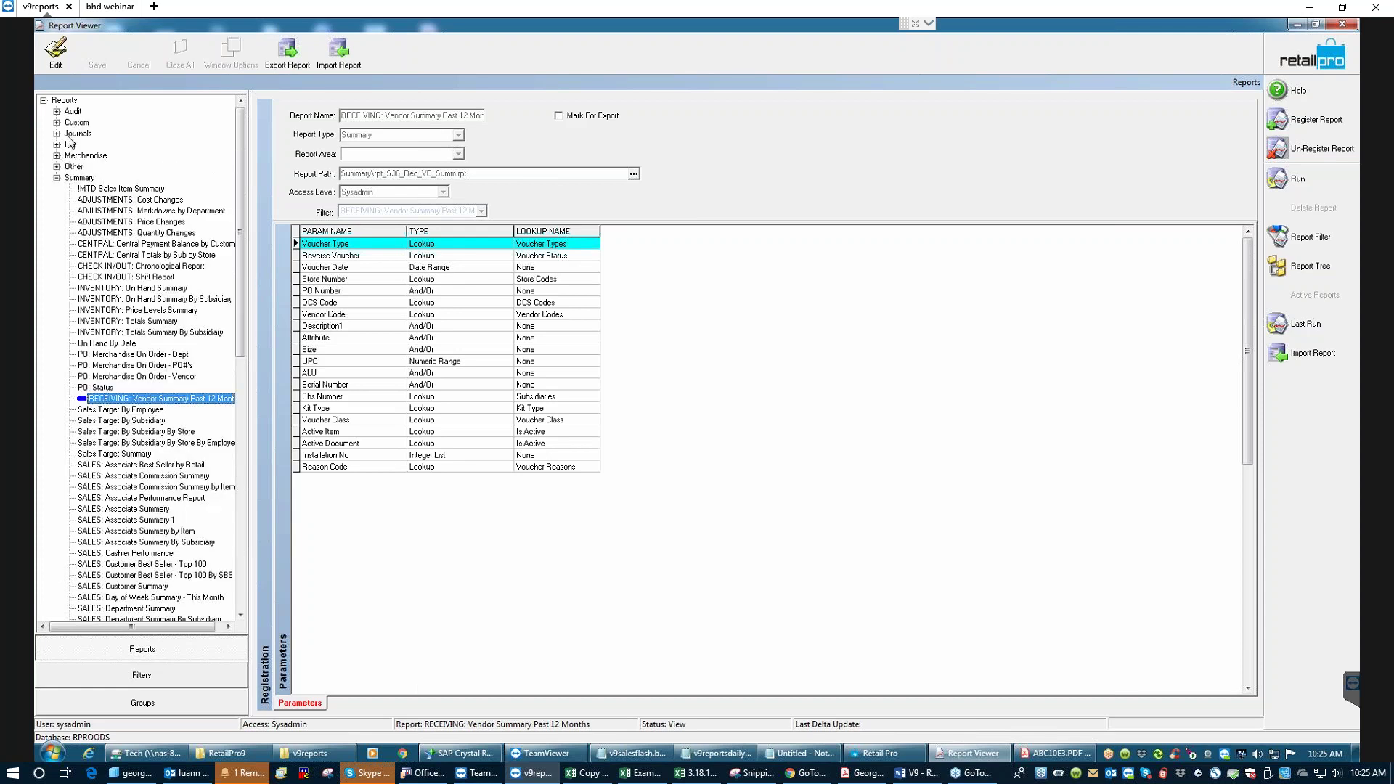
click(57, 178)
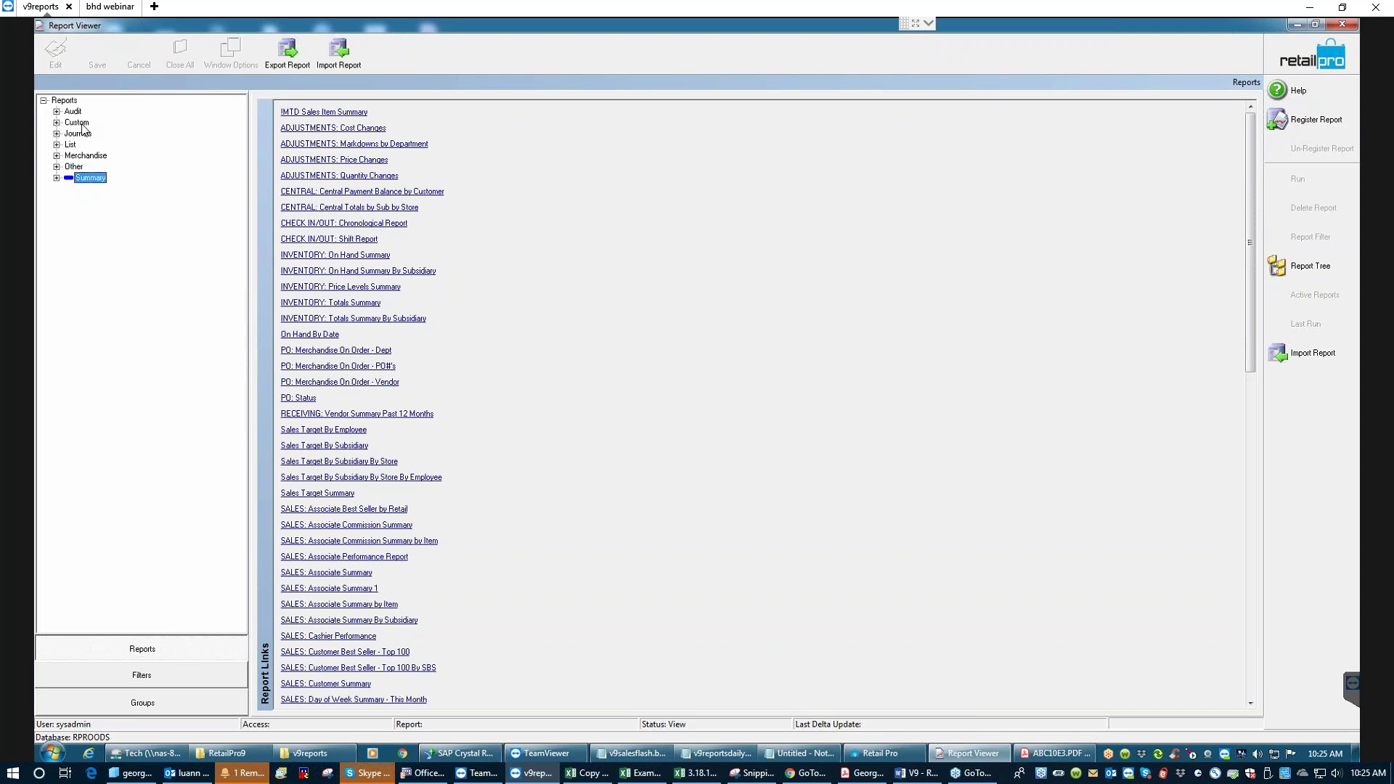
- Expand the Custom reports folder and show the BHD ADJ: PI Ranked Depts Top 10 Per Store parameters
click(57, 124)
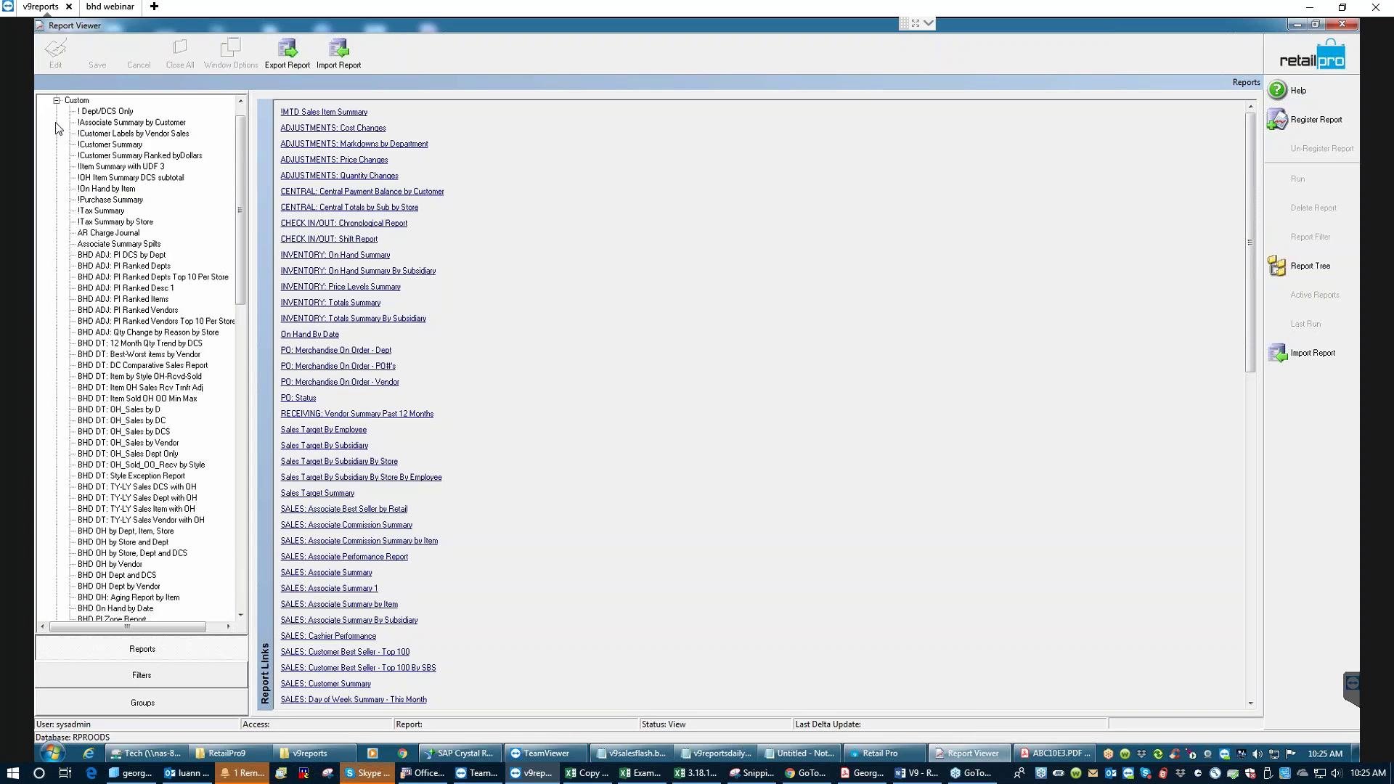
click(95, 278)
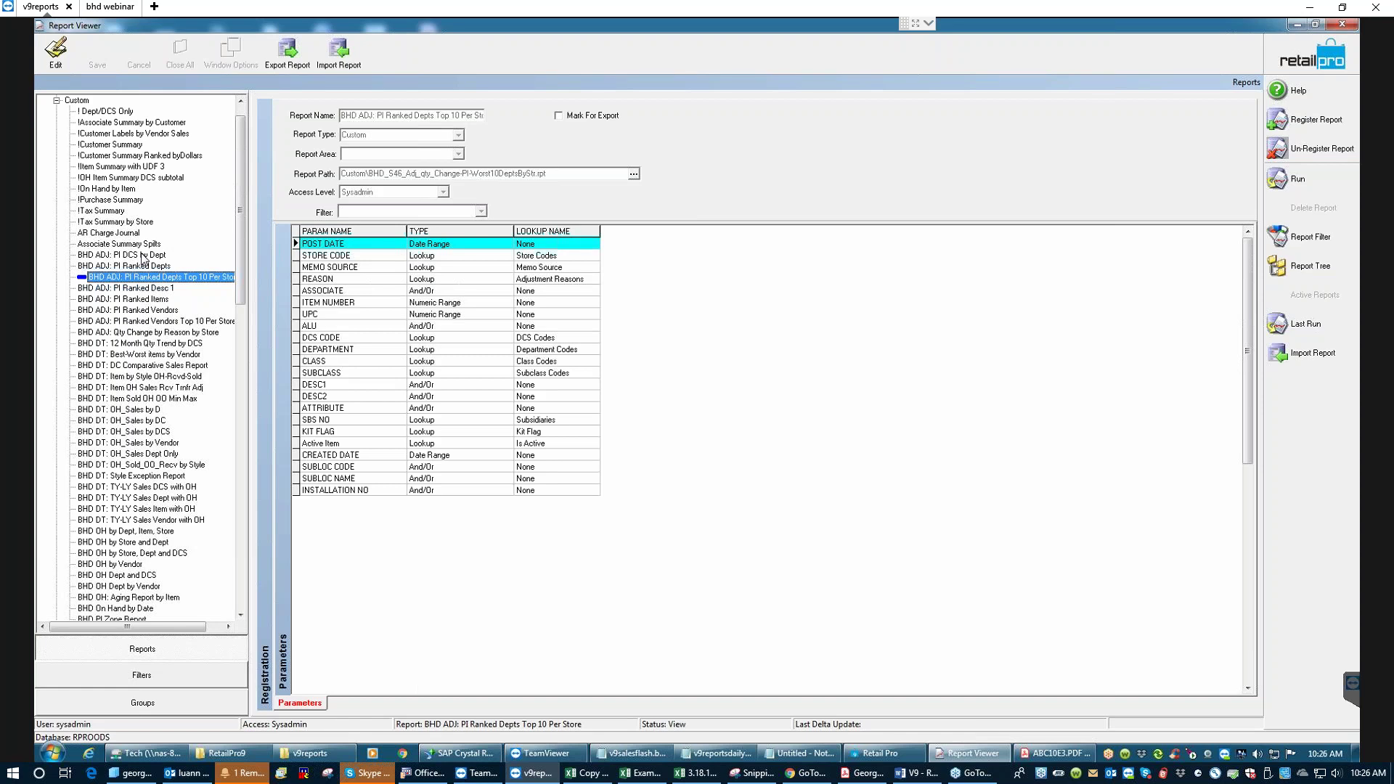
drag(238, 250, 238, 397)
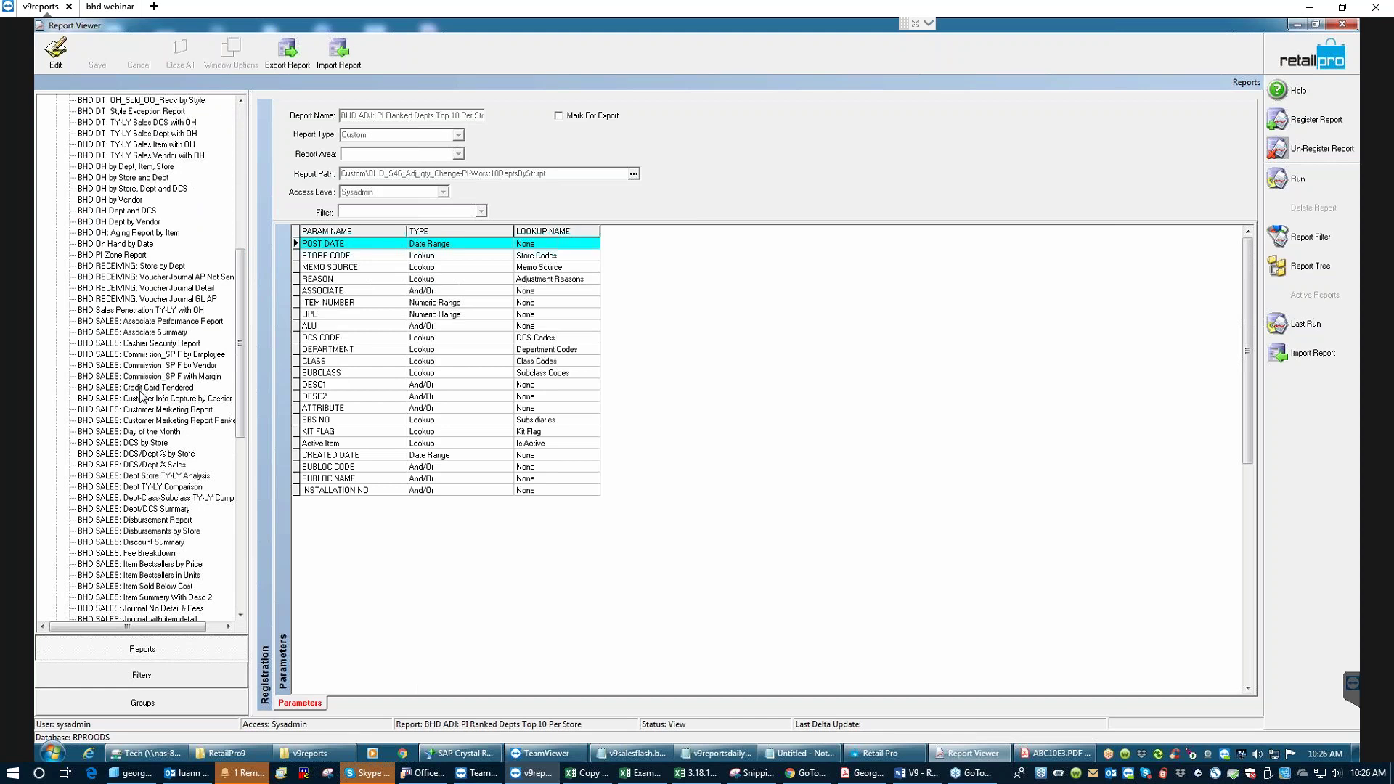
- View the BHD SALES registrations for DCS by Store, Associate Performance Report, then Associate Summary
click(92, 442)
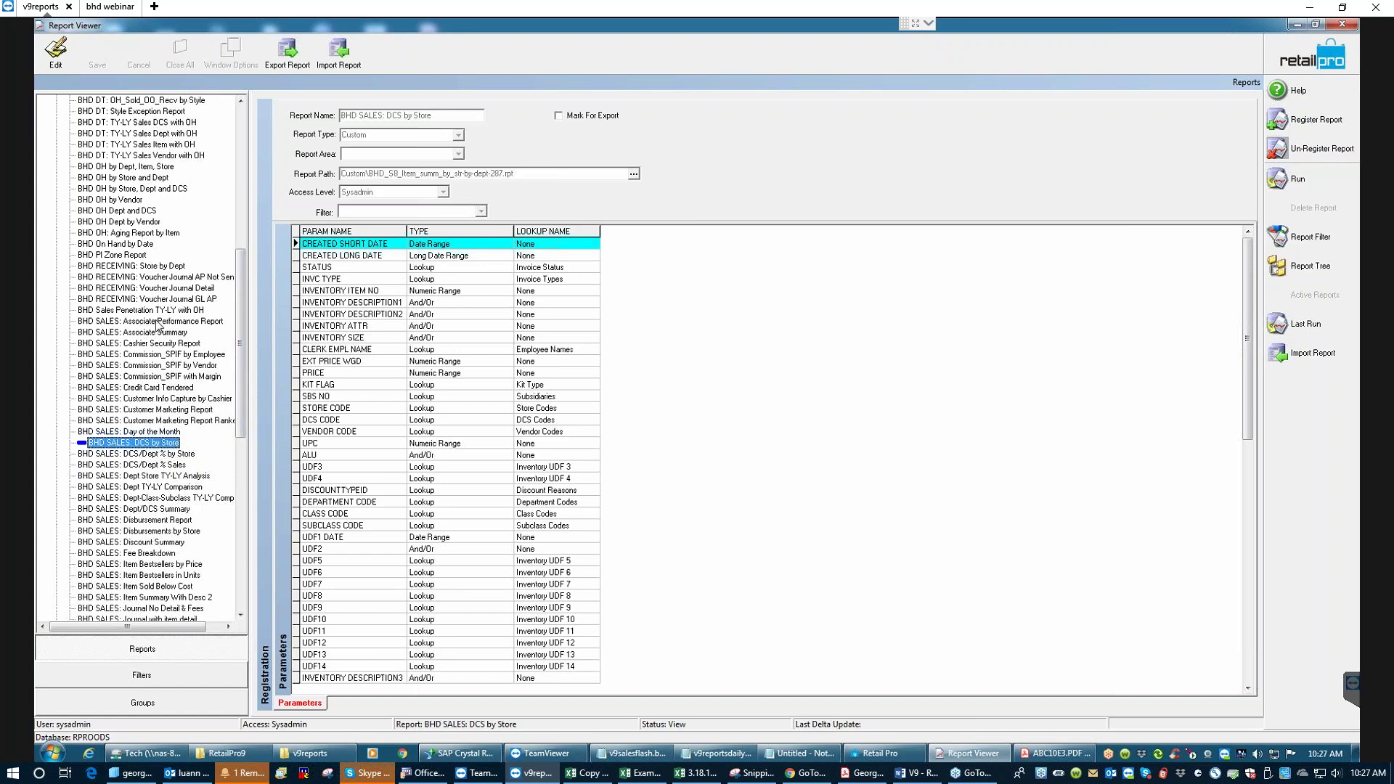
click(133, 323)
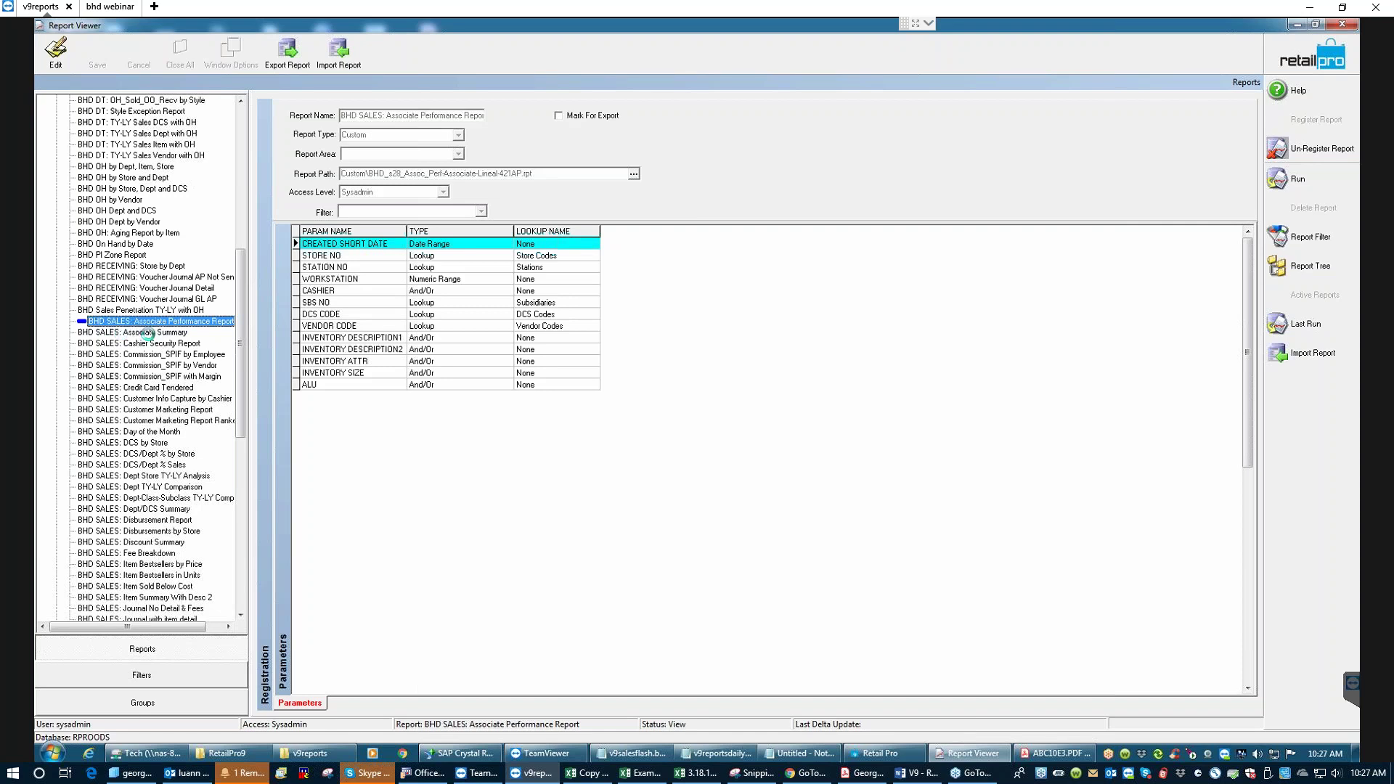
click(147, 333)
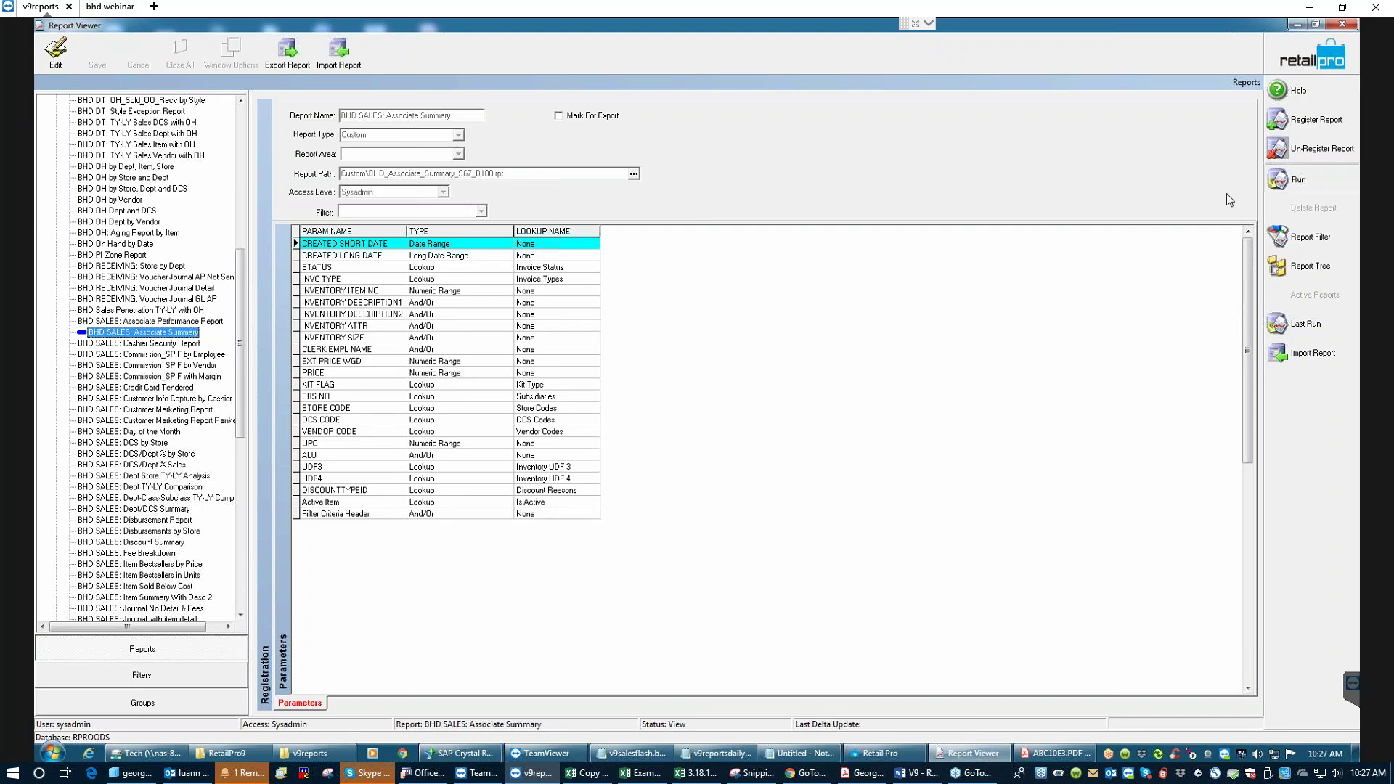
- Run BHD SALES: Associate Summary, update its newer file into the database, then close the preview
click(915, 269)
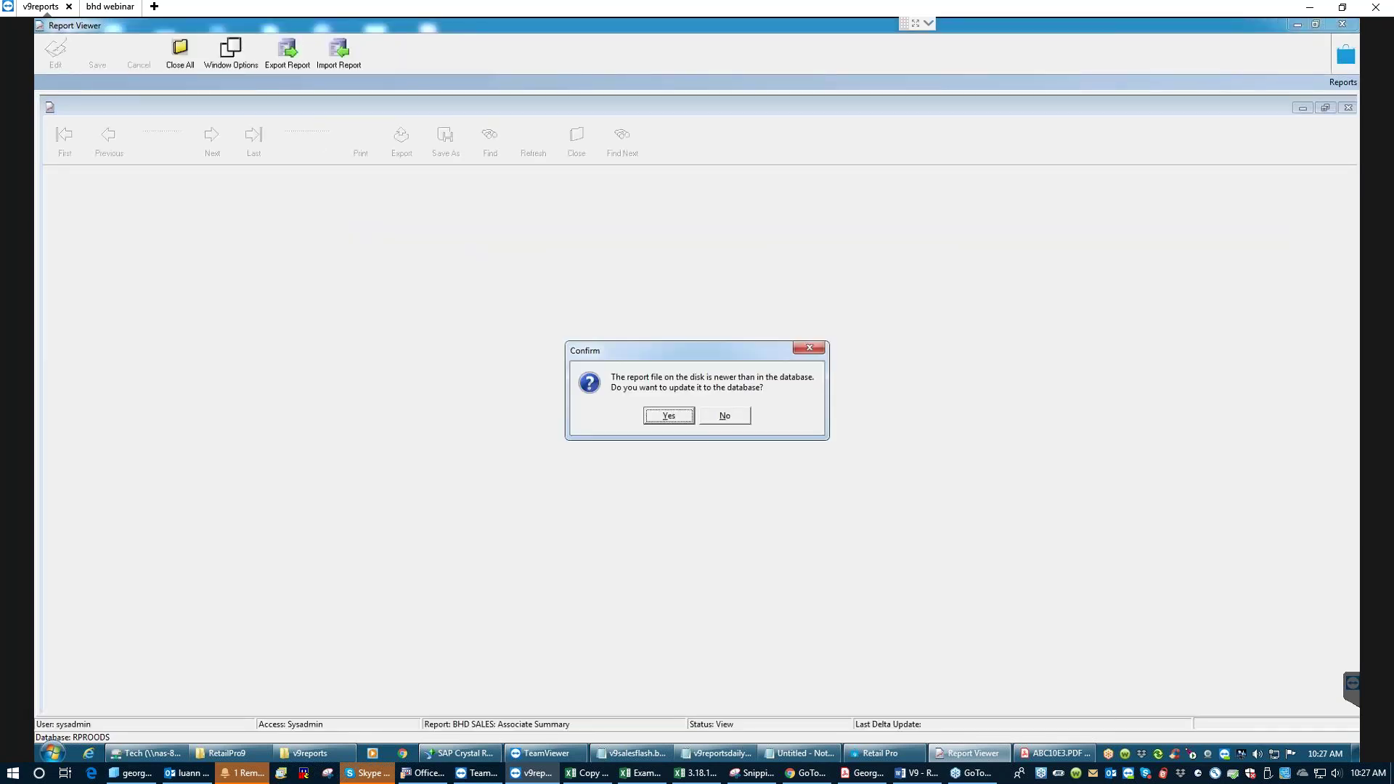
click(677, 417)
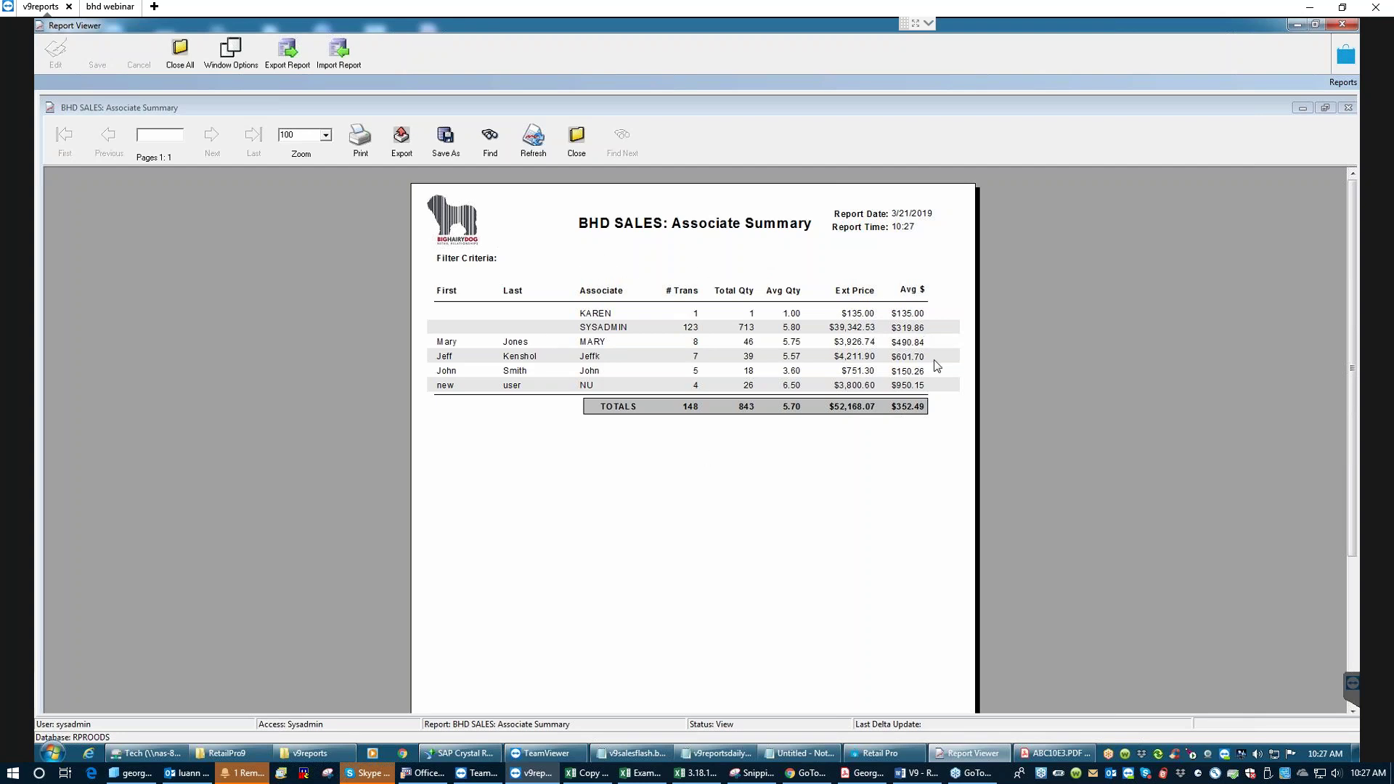
click(580, 139)
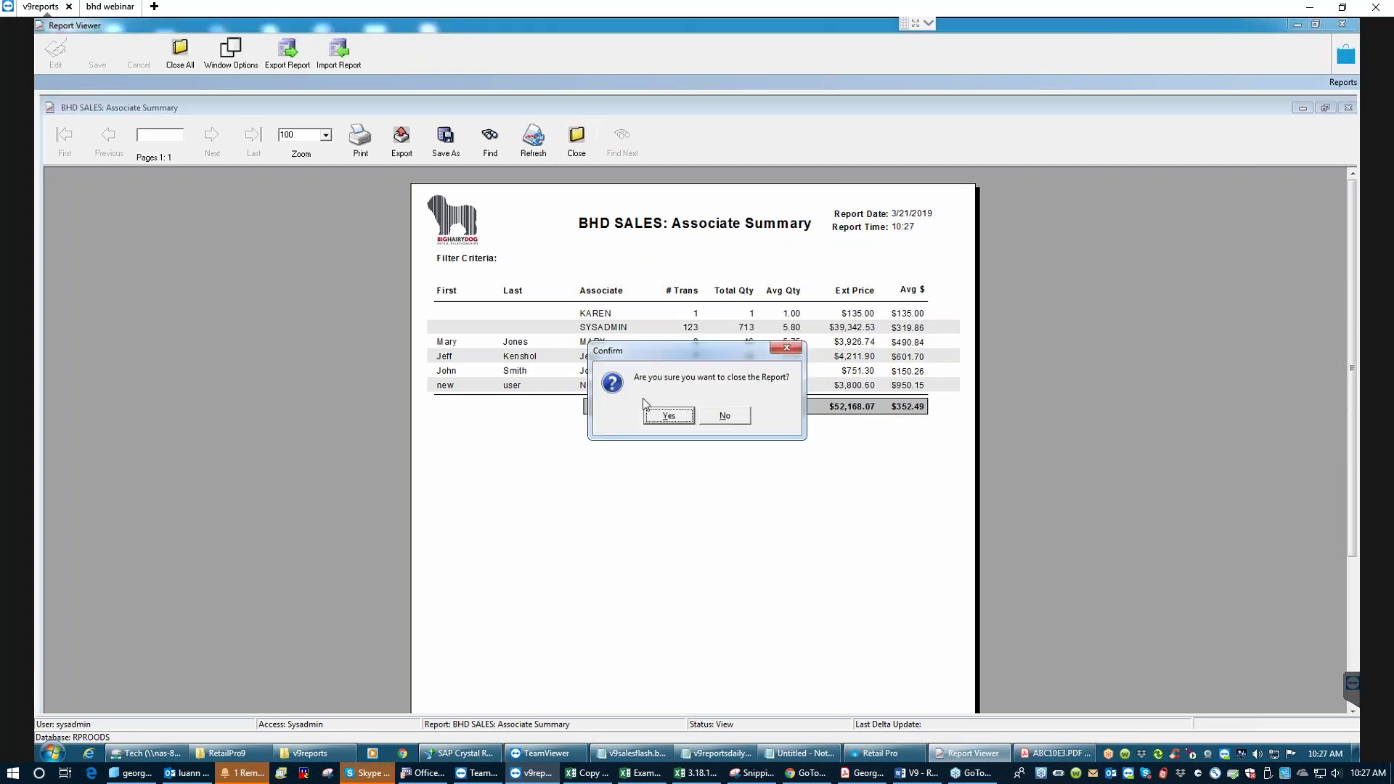
click(667, 414)
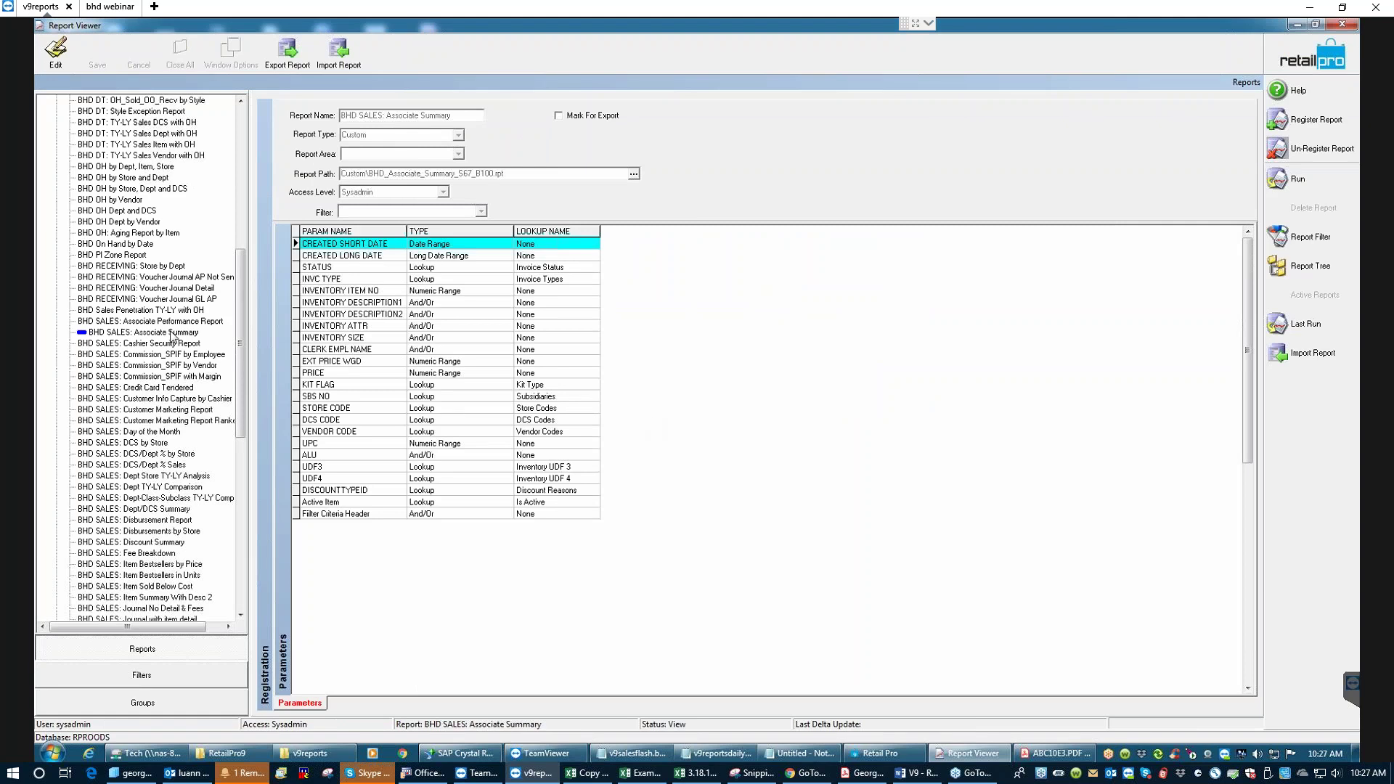
- Run the BHD SALES: Associate Performance Report, updating its newer report file into the database
click(106, 322)
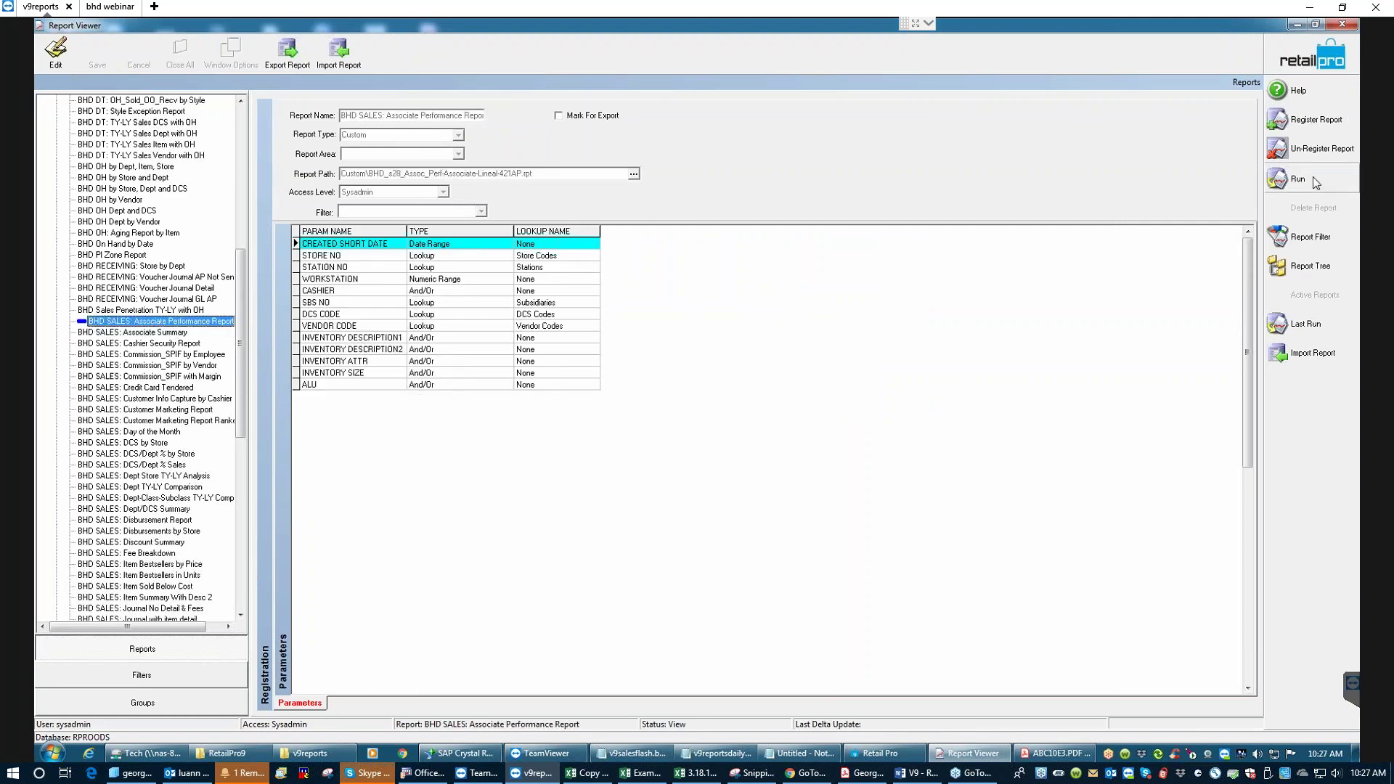
click(1304, 237)
click(899, 269)
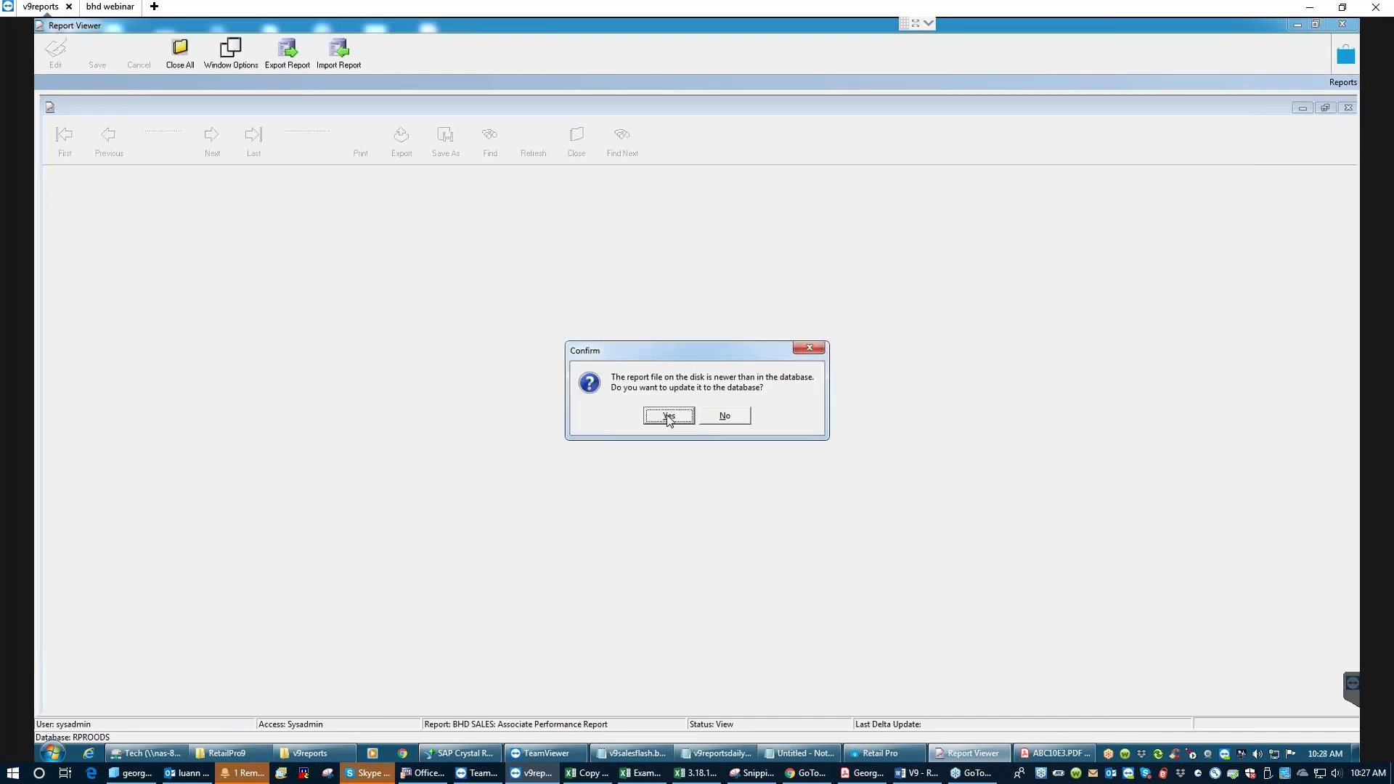
click(659, 413)
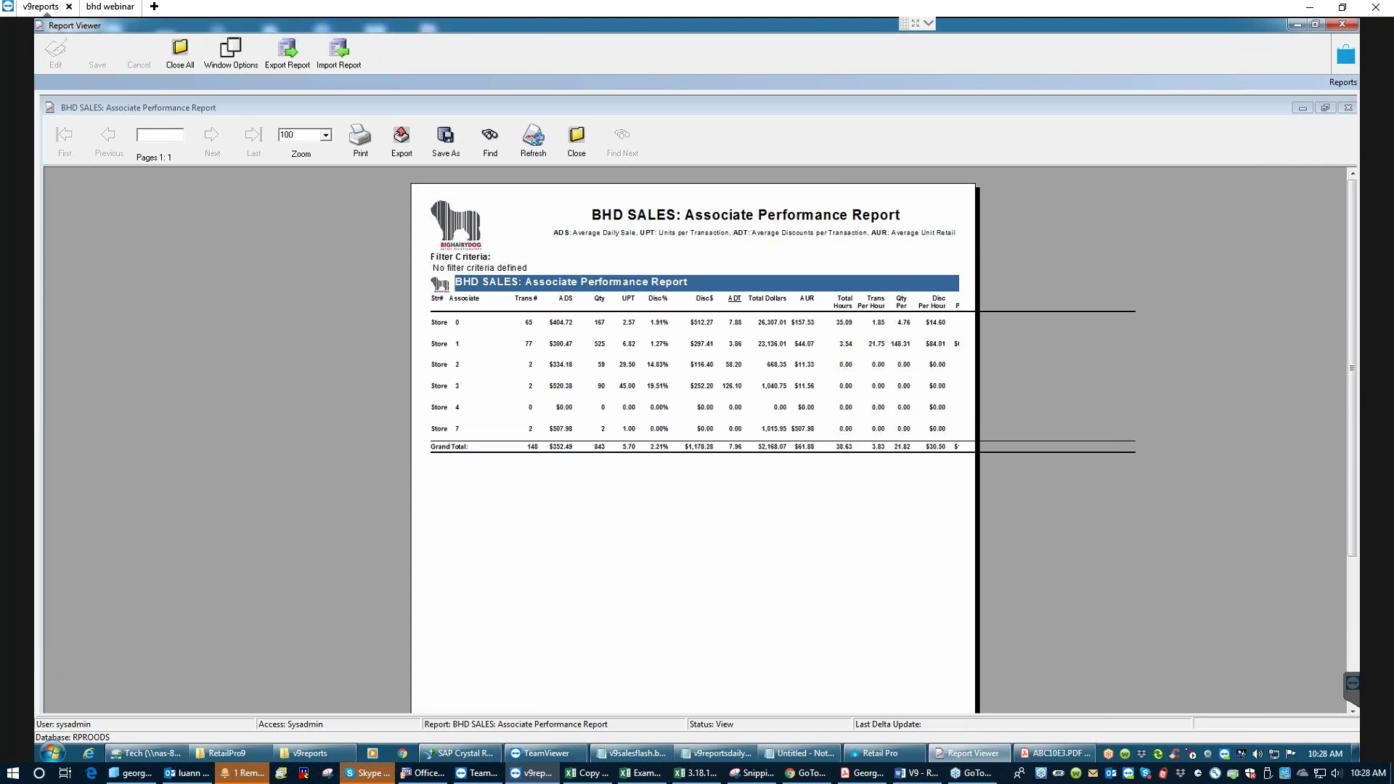
- Print the Associate Performance Report in landscape orientation
click(357, 151)
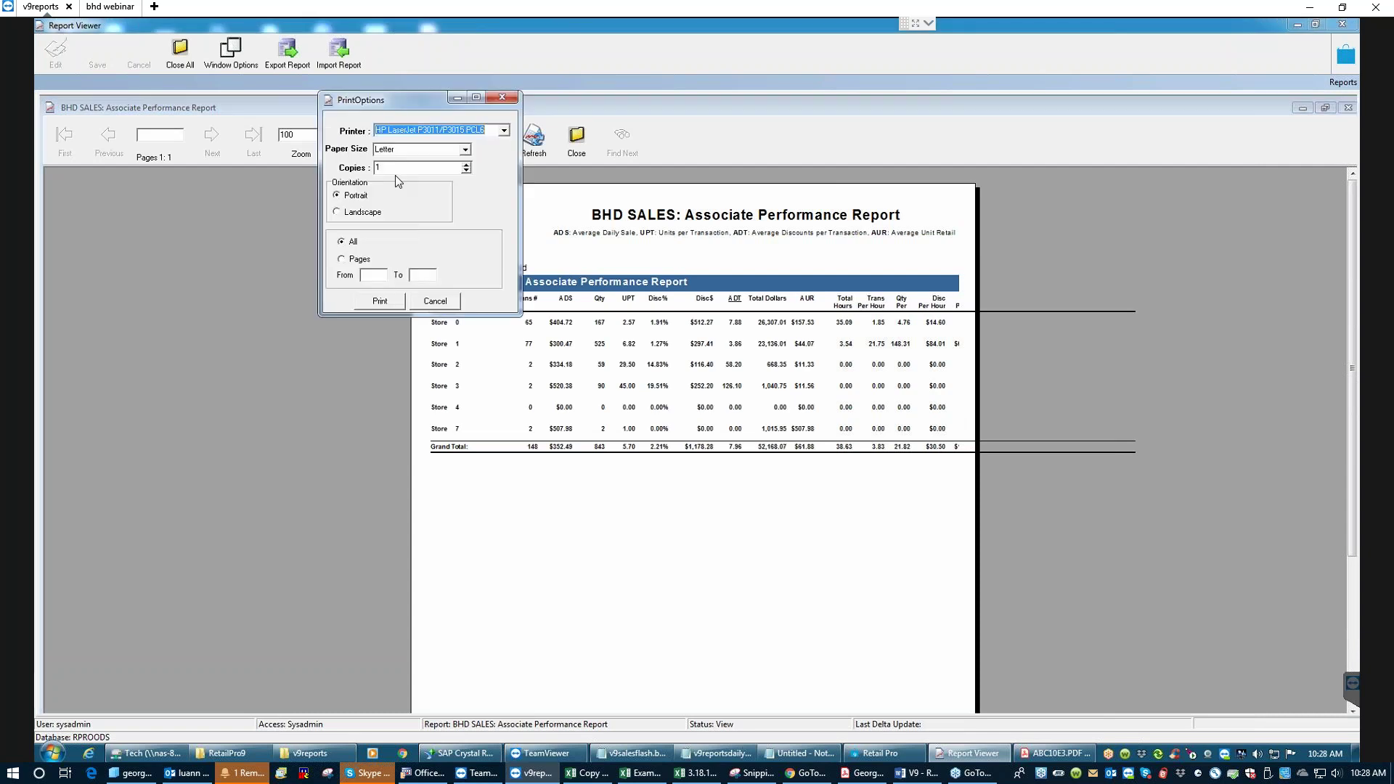
click(338, 212)
click(381, 301)
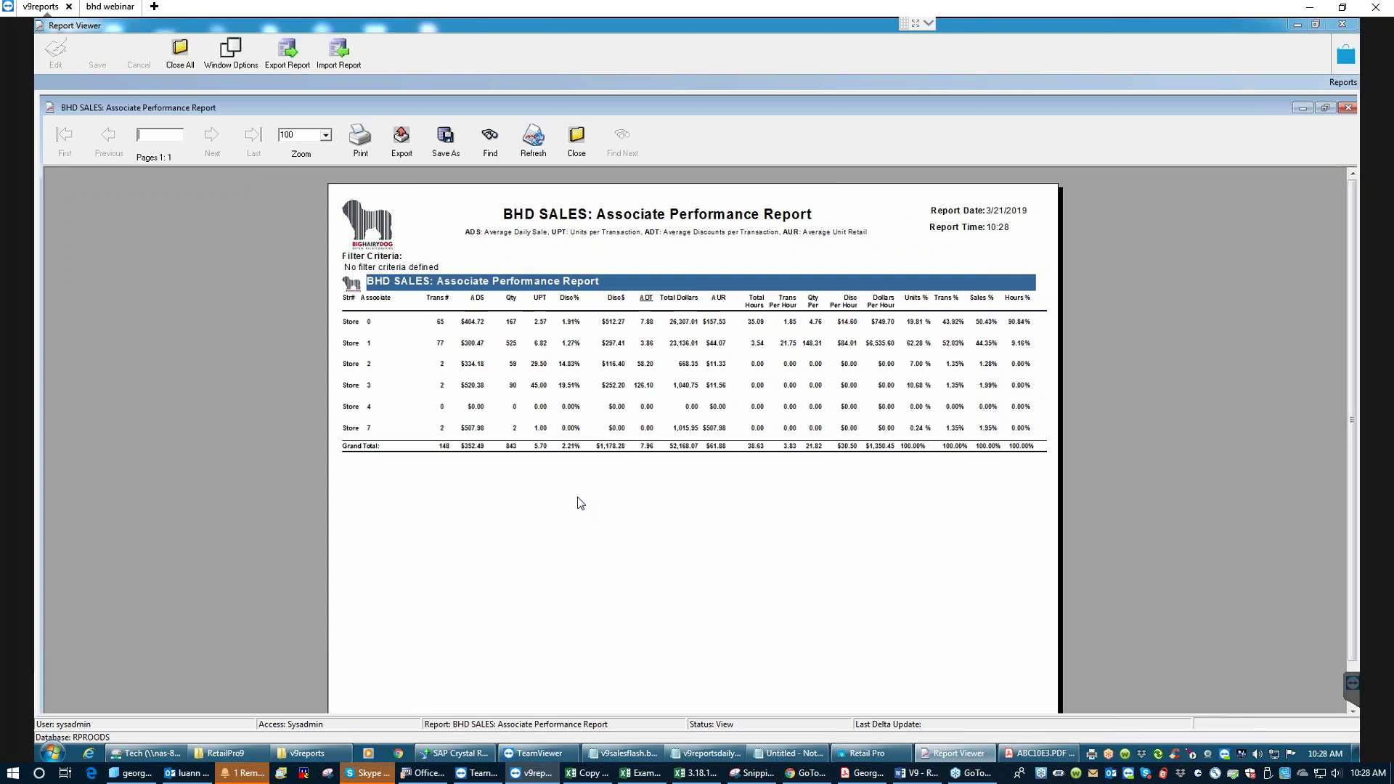
- Set the Associate Performance Report preview zoom to 150%
click(325, 135)
click(301, 172)
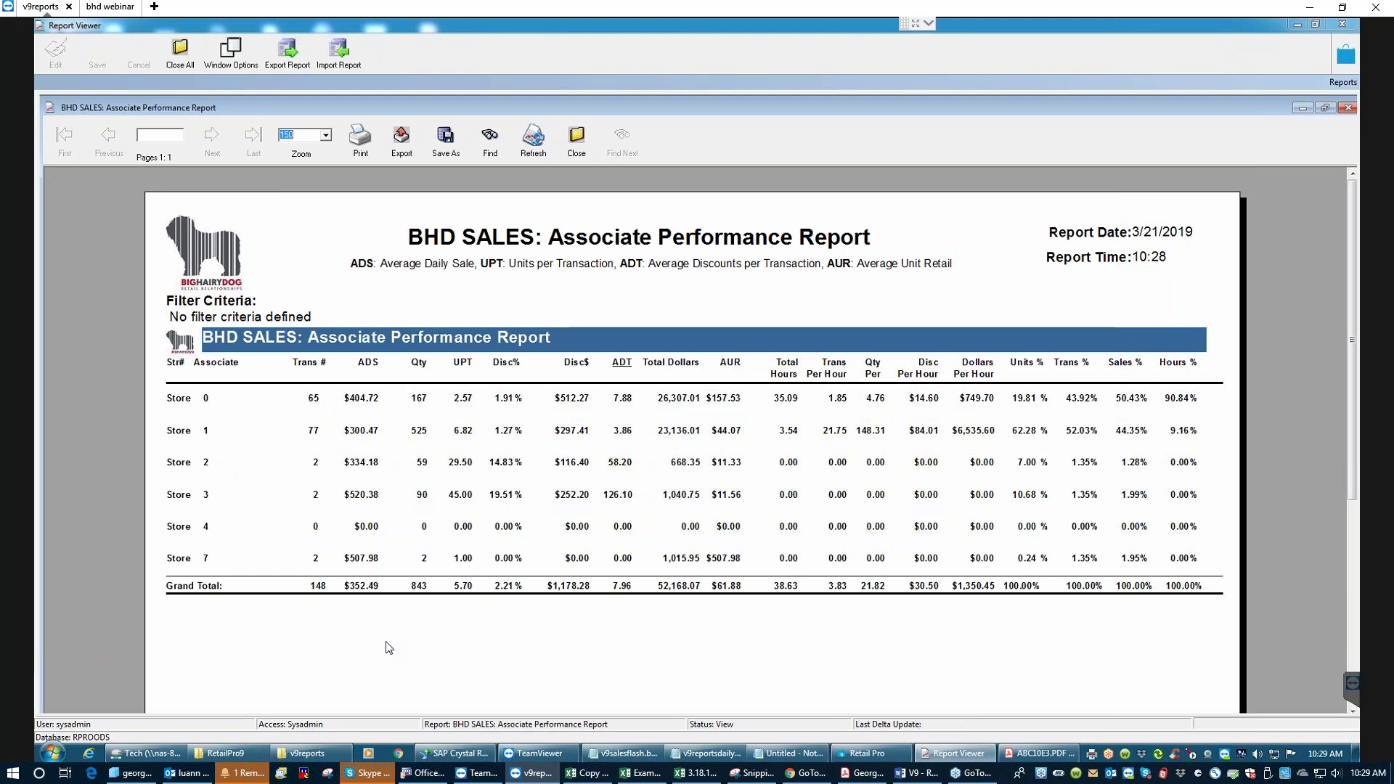
- Close the Associate Performance Report preview with confirmation, returning to its parameter list
click(576, 141)
click(675, 412)
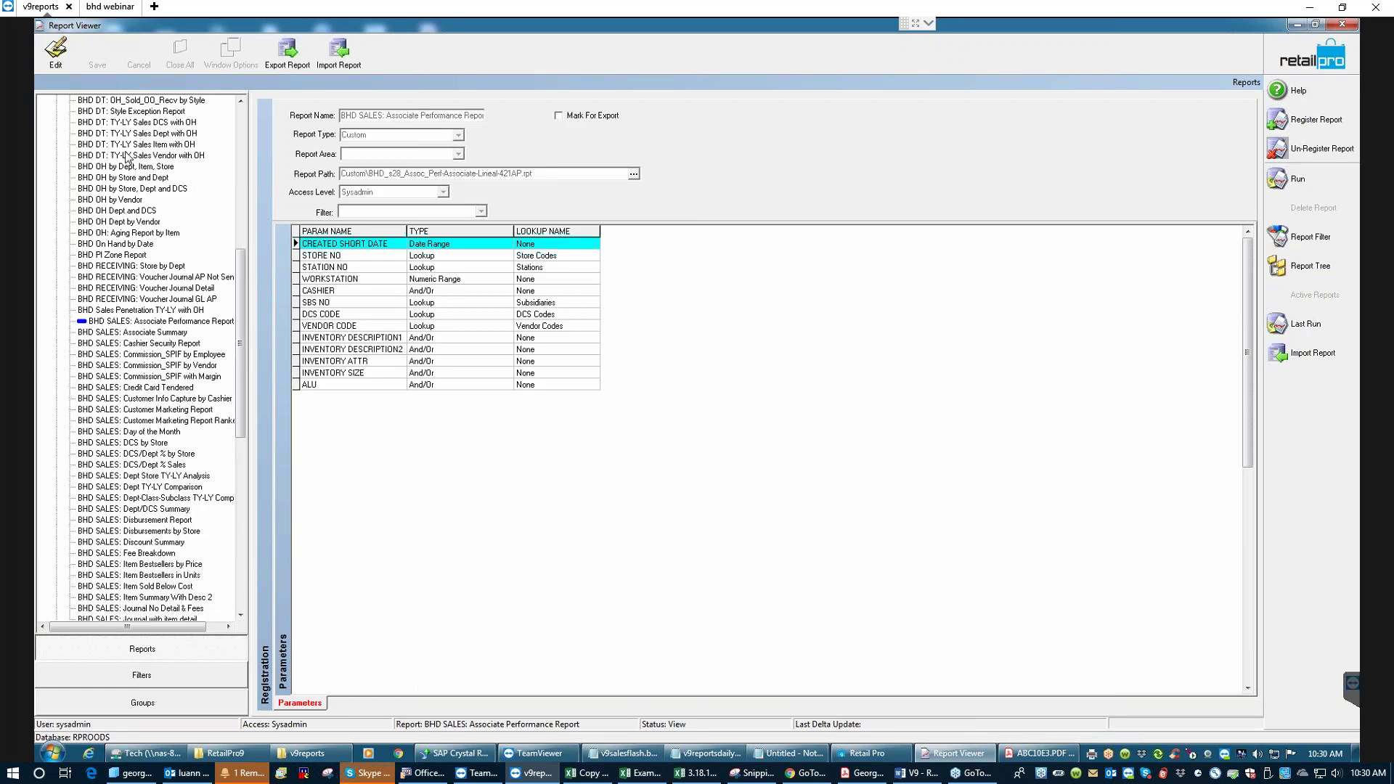
drag(241, 333, 233, 184)
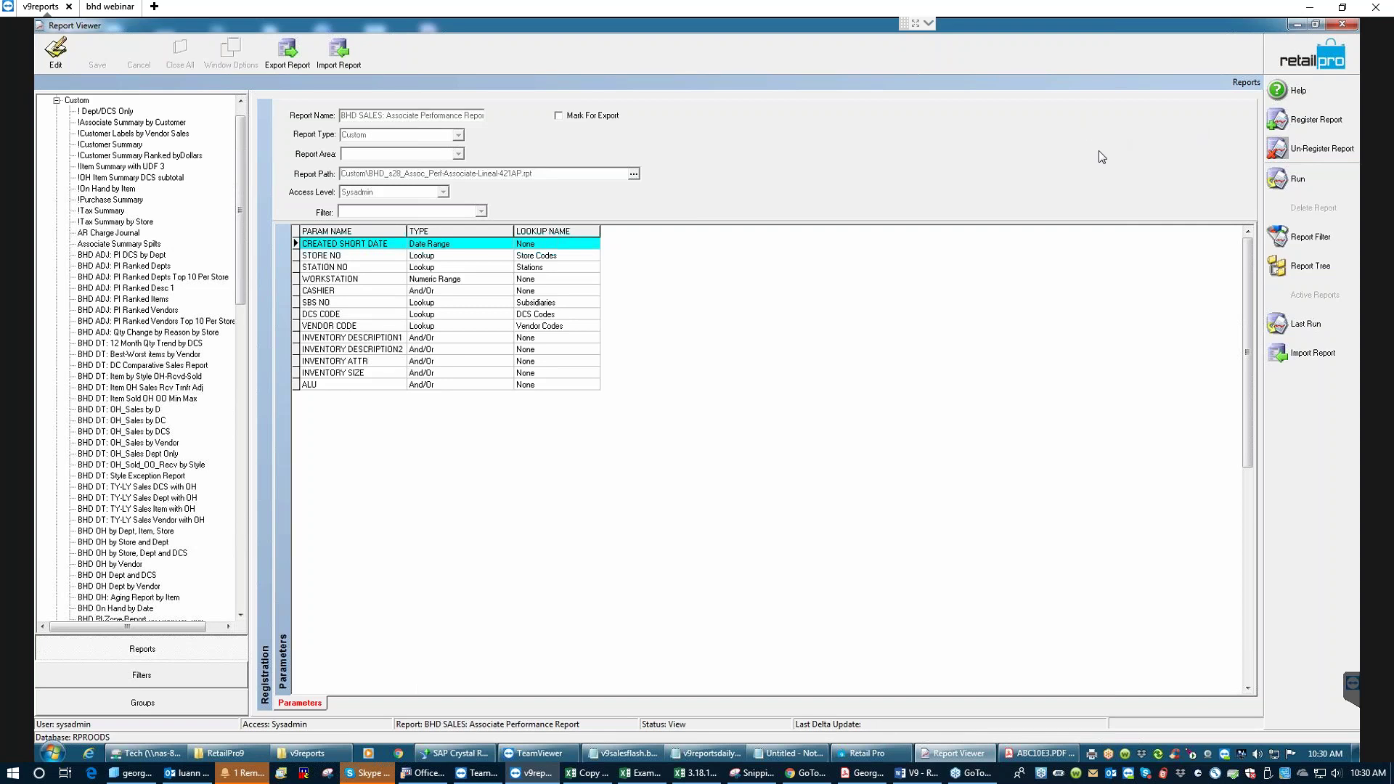
click(916, 780)
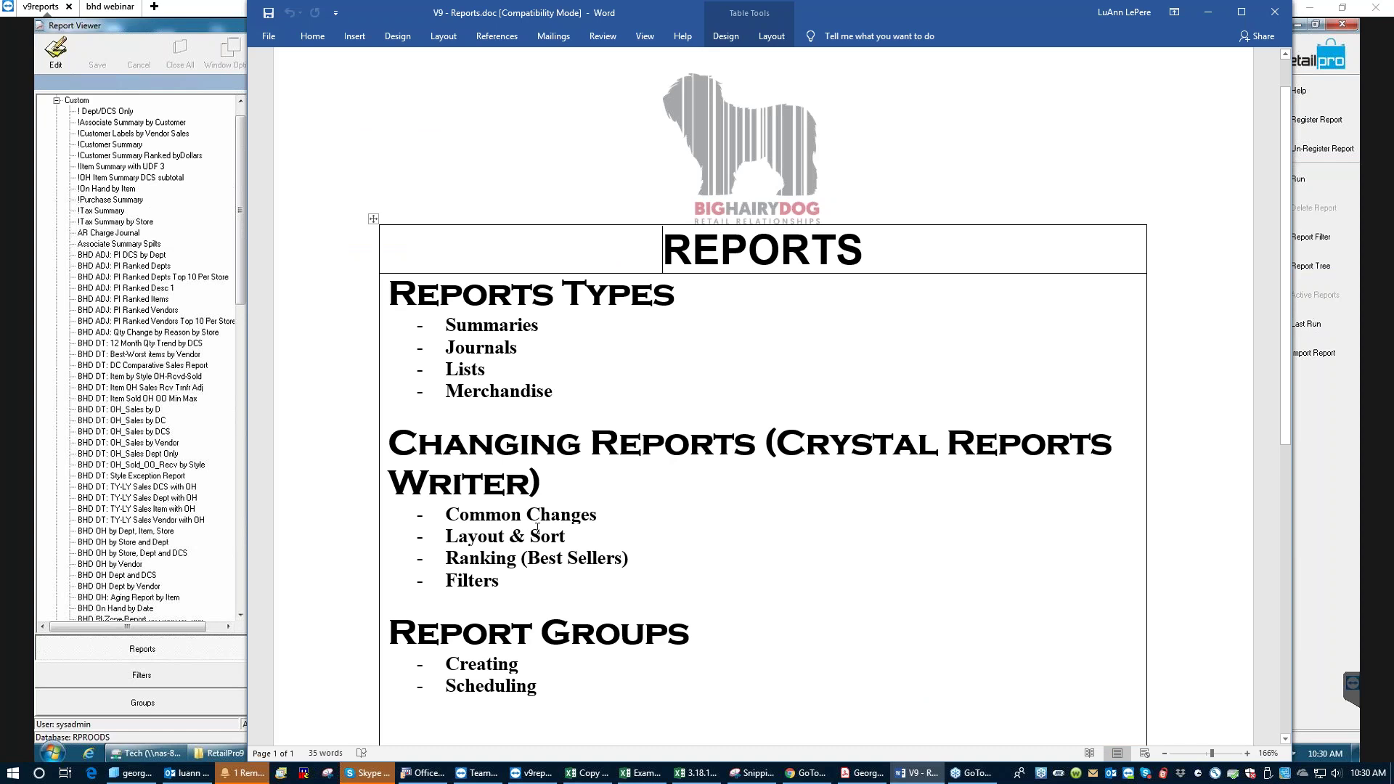
click(1207, 16)
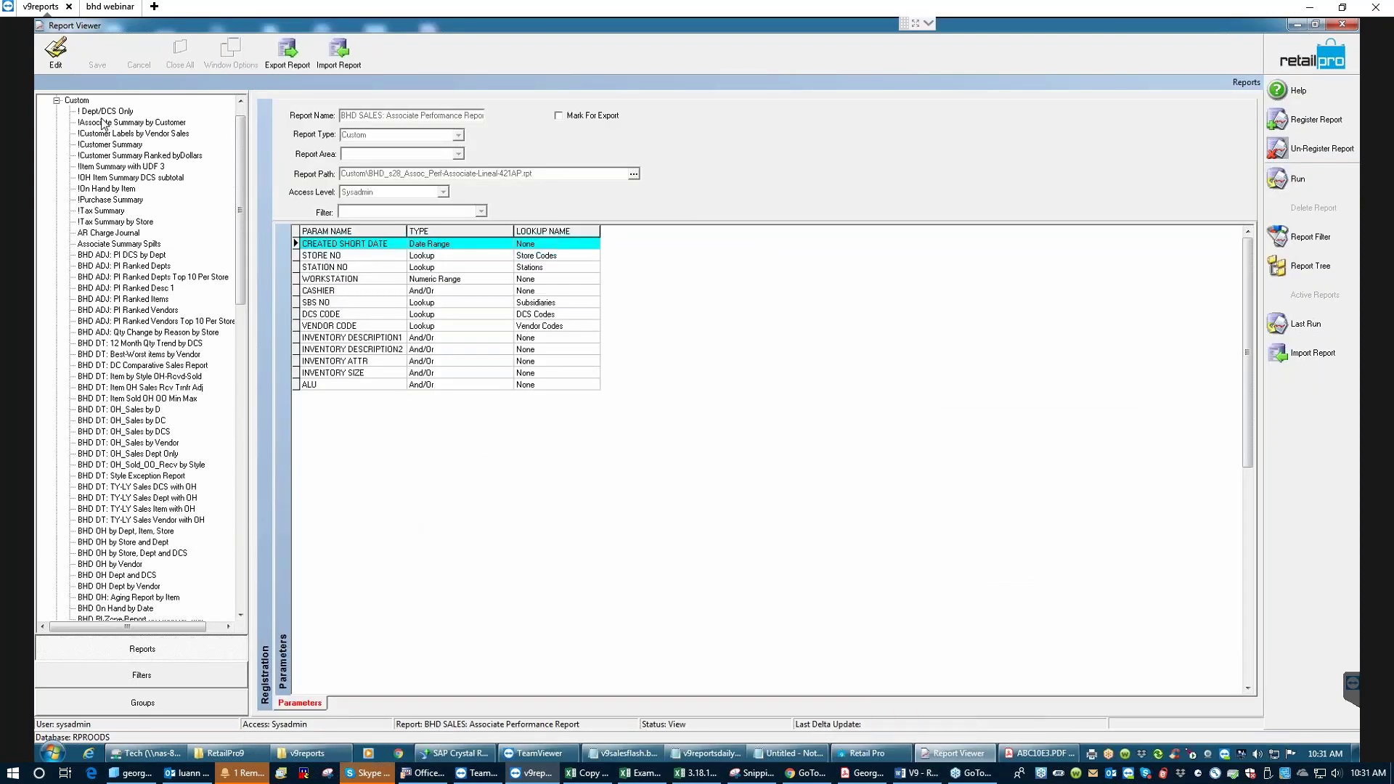
- Show the !On Hand by Item registration, path Custom\IM4_OH_Items.rpt, with its parameters
click(115, 190)
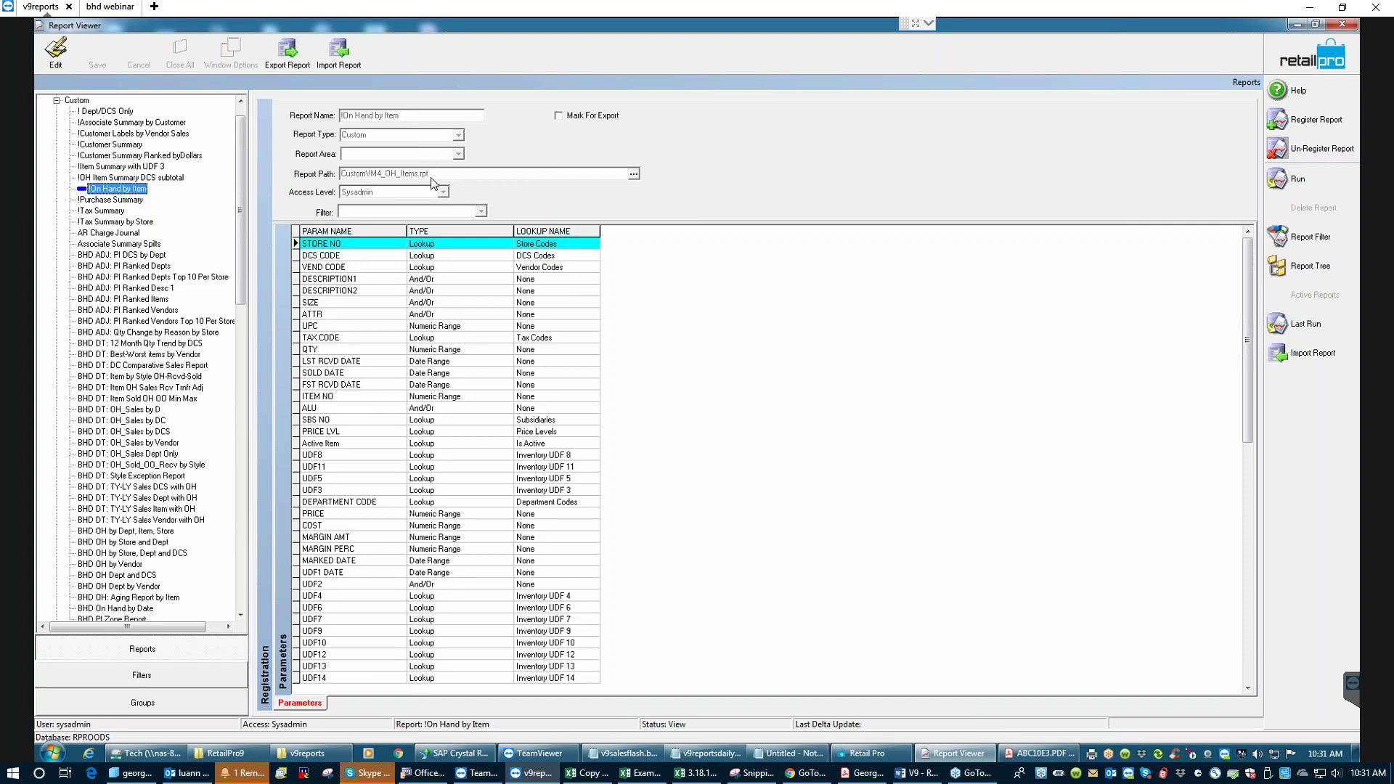
- Open the RetailPro9 Reports folder in Explorer, placed beside Report Viewer with Custom collapsed
click(225, 756)
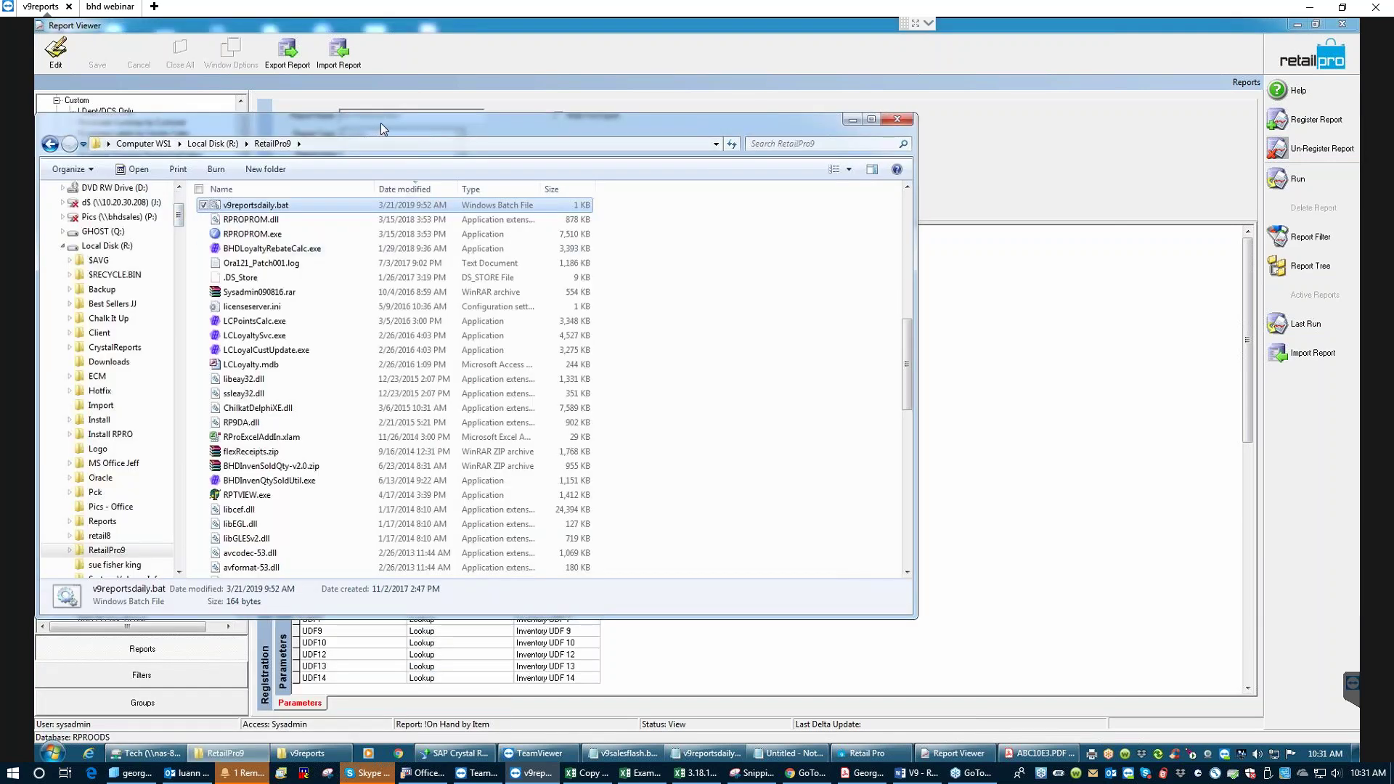
drag(380, 123, 522, 131)
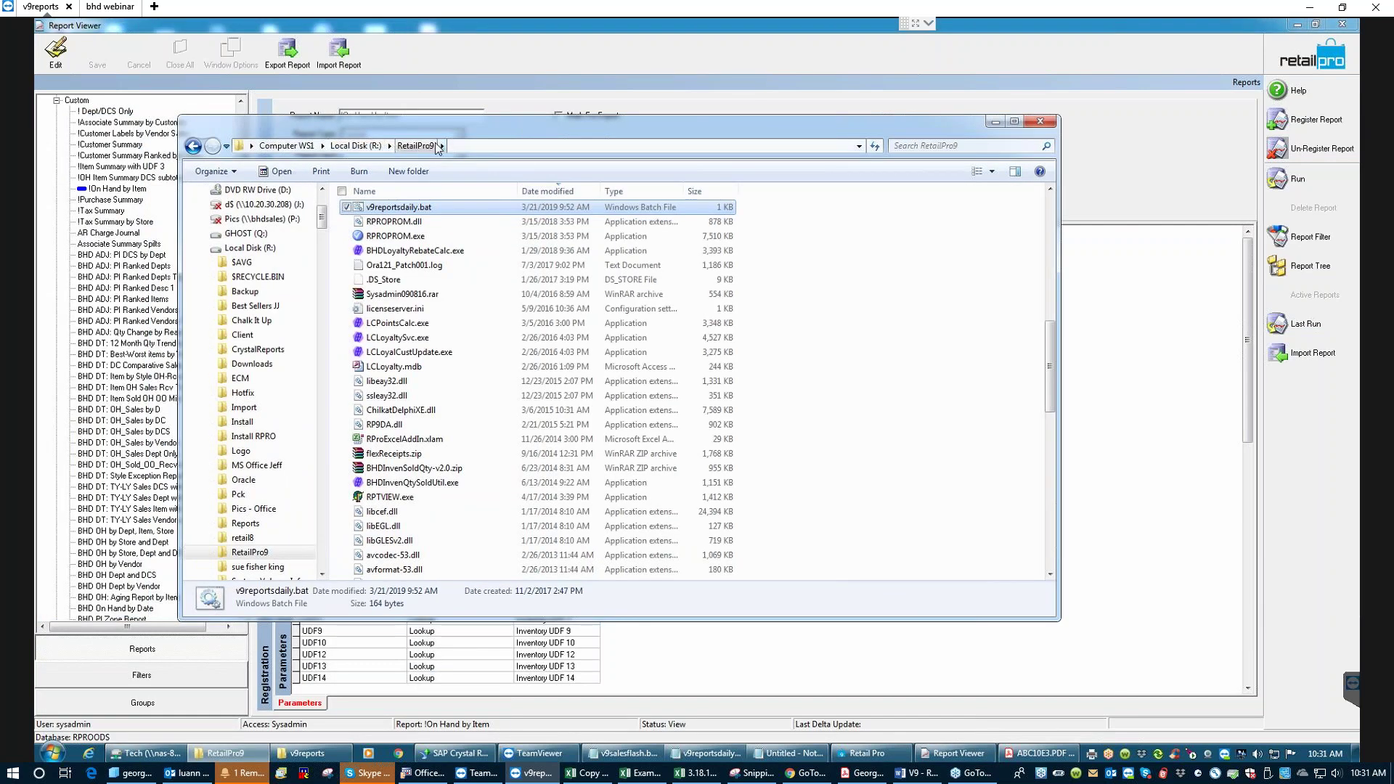
drag(1048, 385, 600, 538)
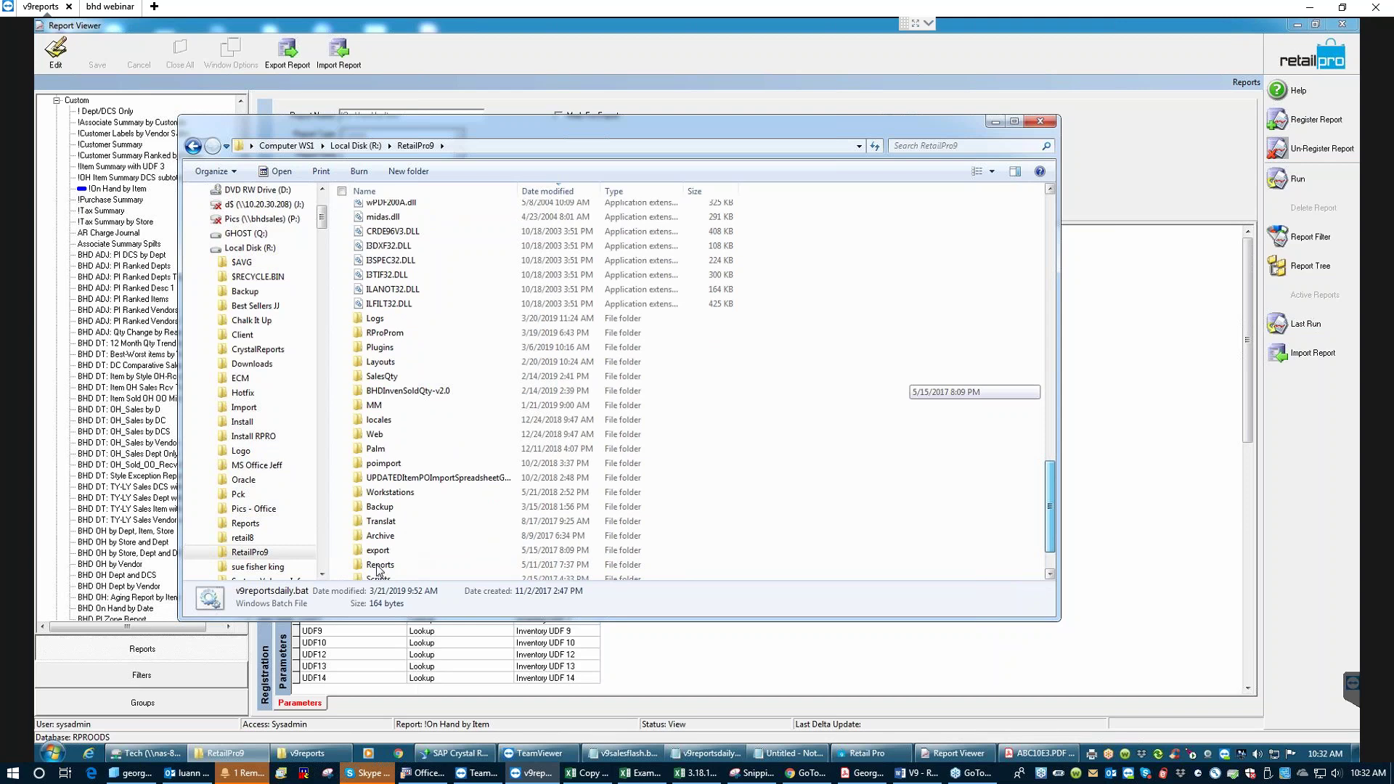
scroll(392, 570, down, 1)
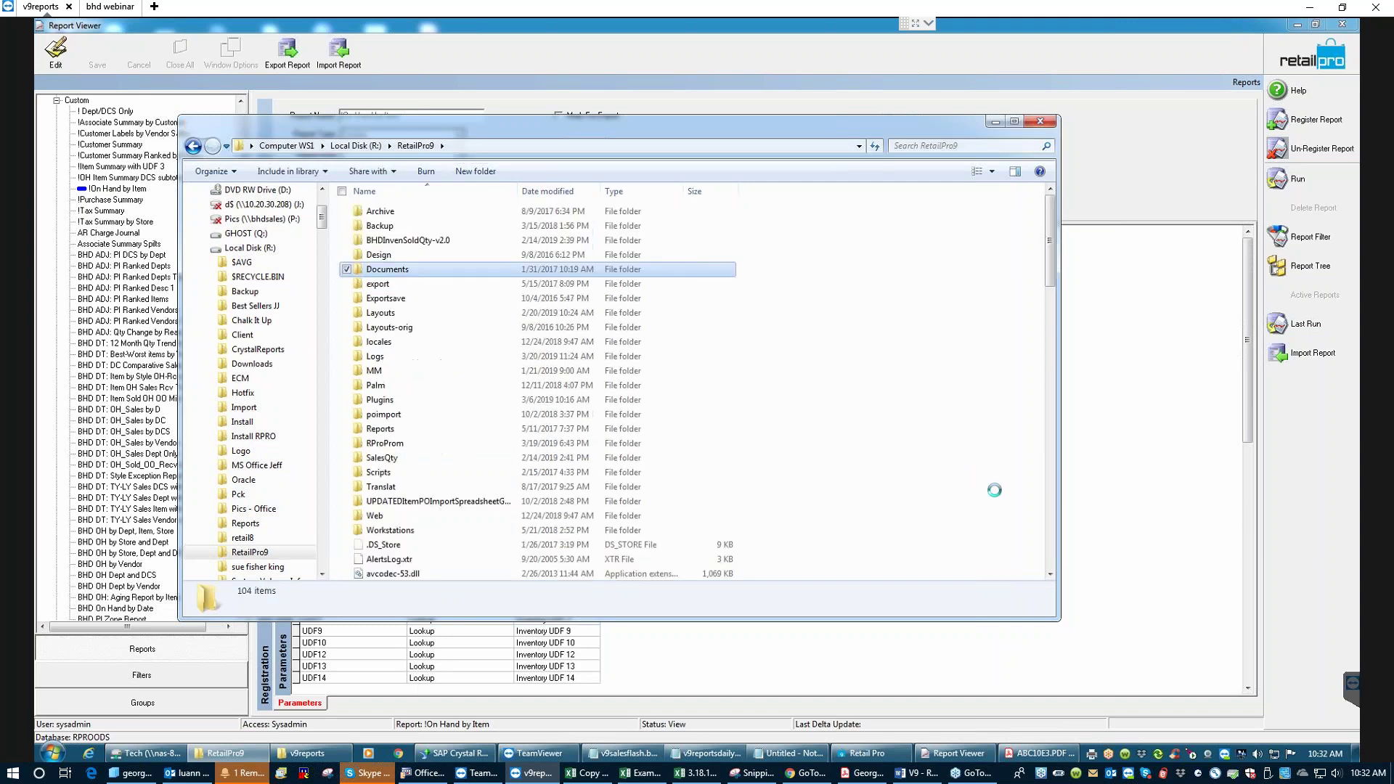
double_click(407, 269)
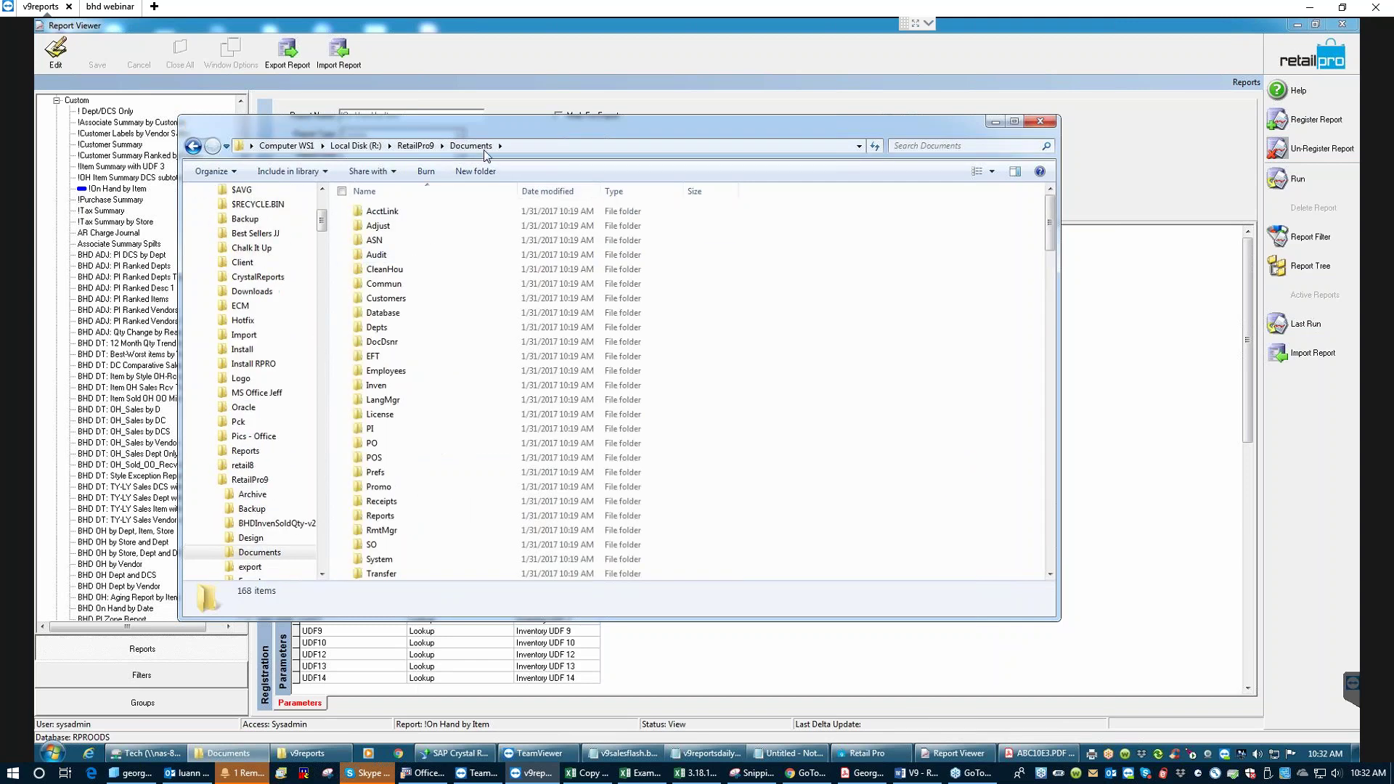
click(415, 146)
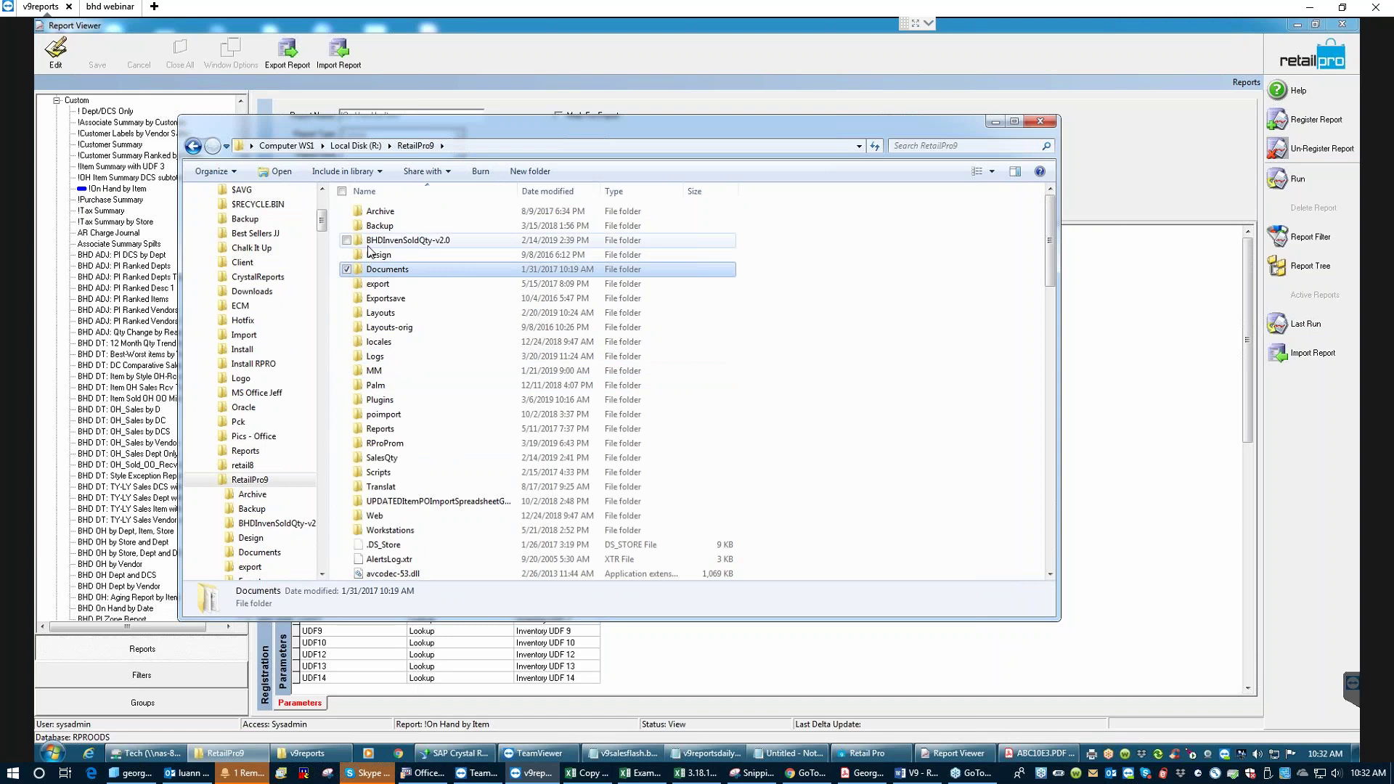
double_click(386, 430)
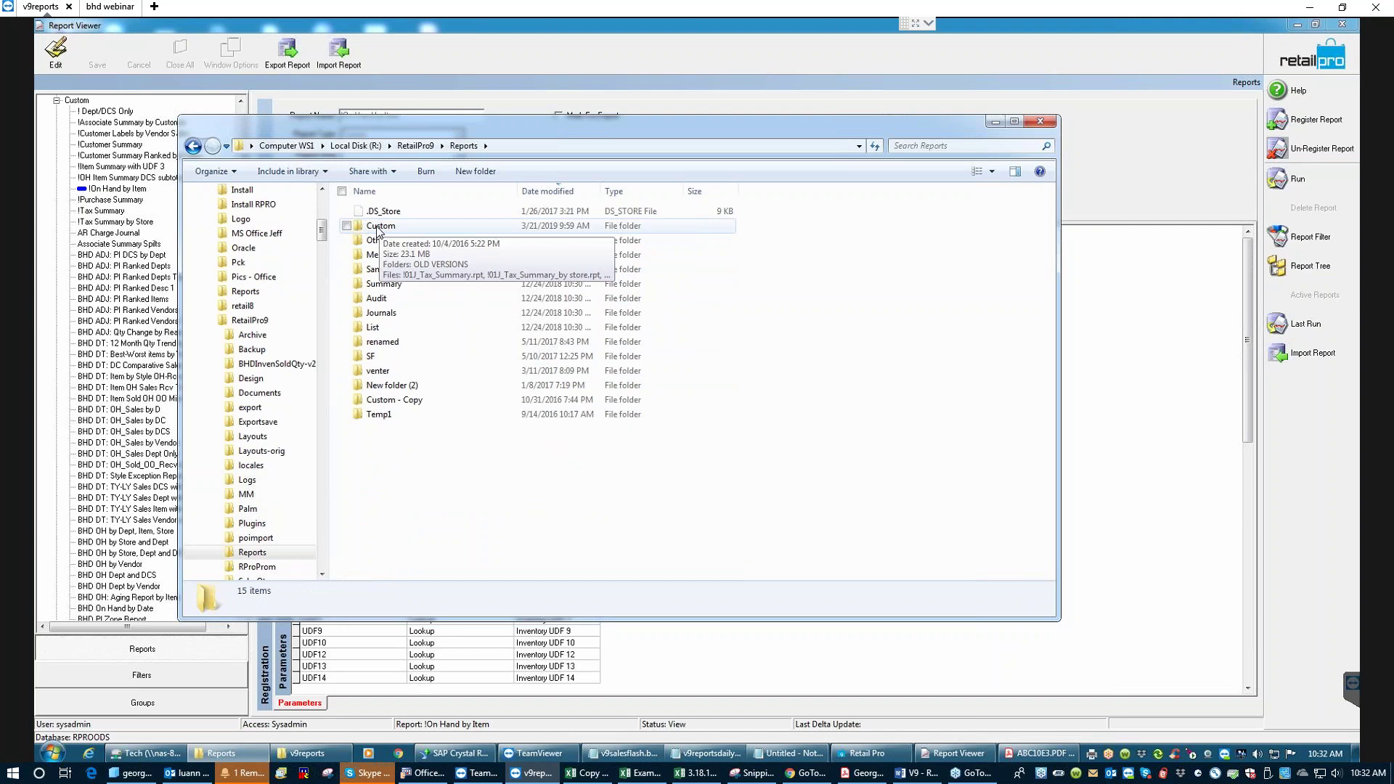
drag(539, 131, 675, 130)
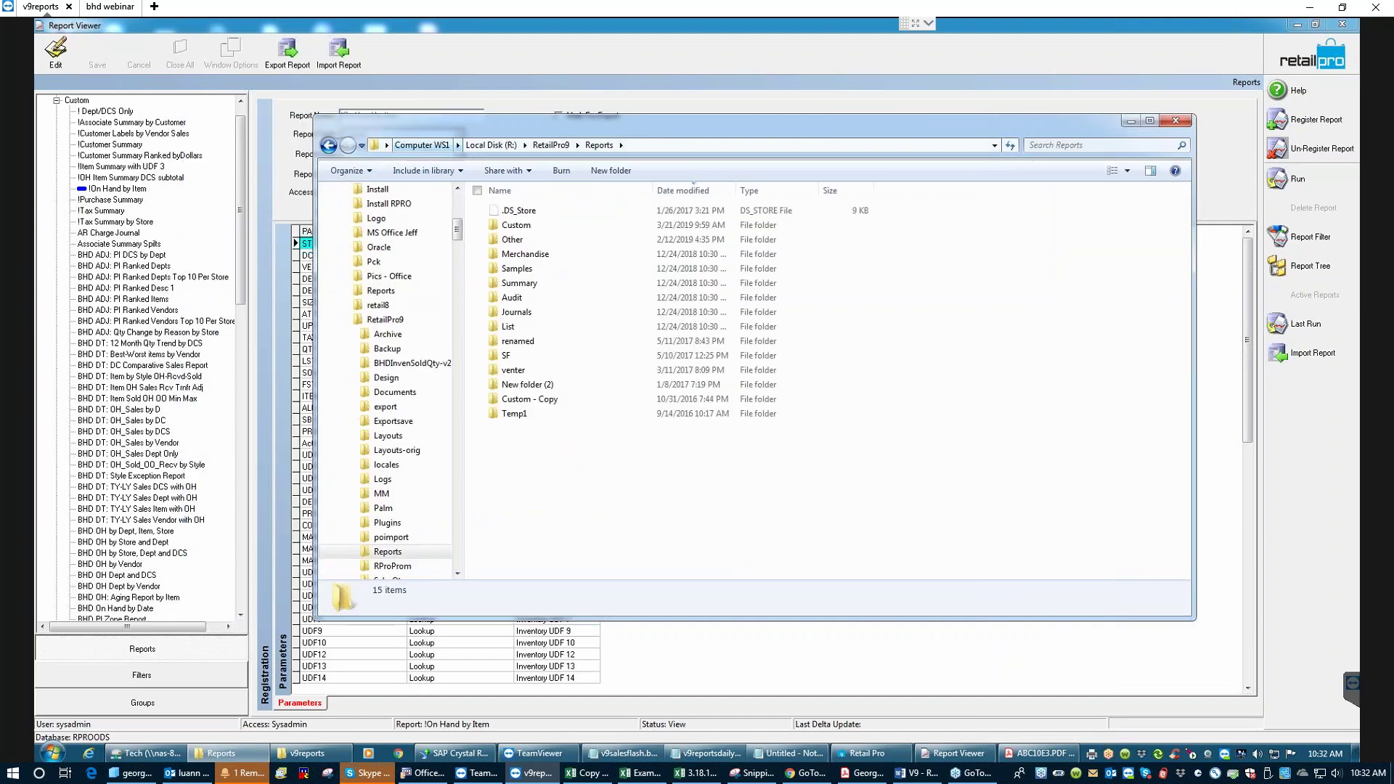
click(57, 101)
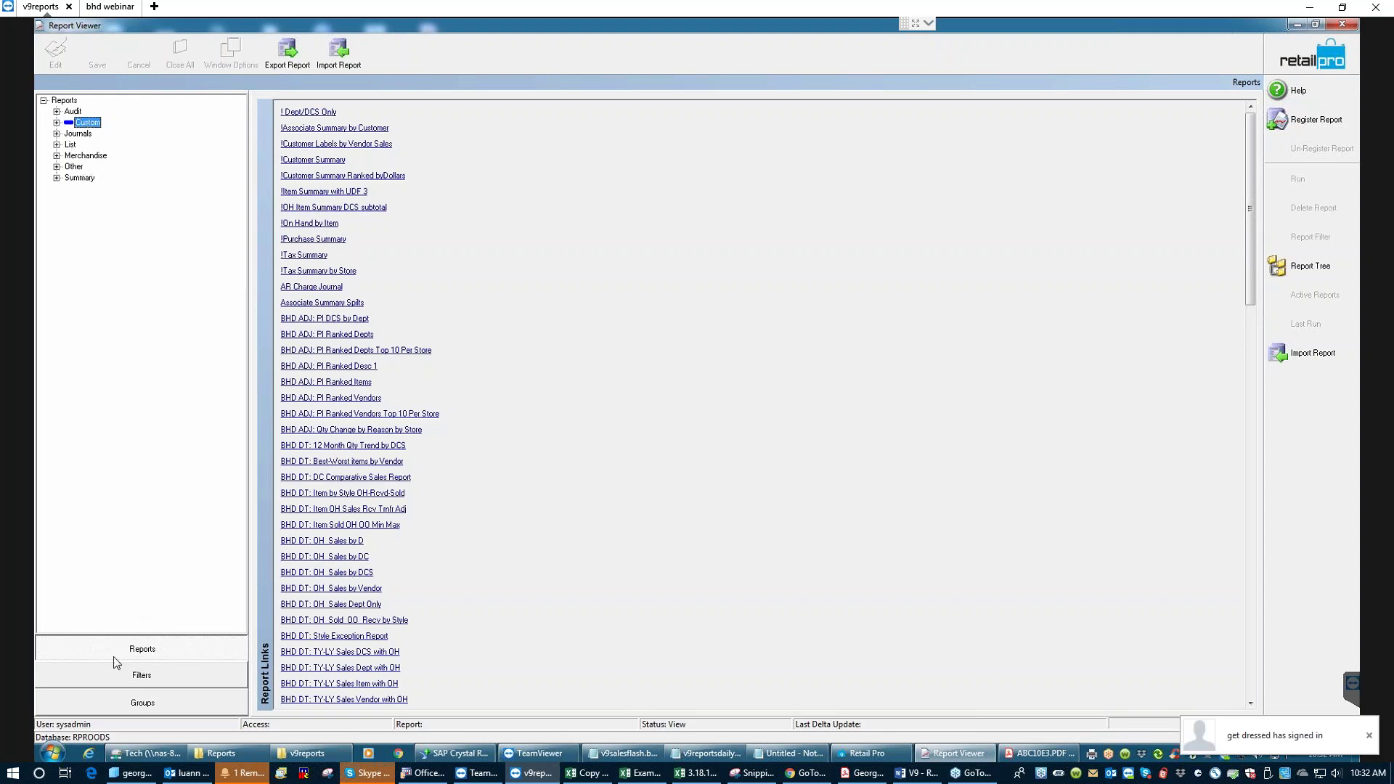
- Open the Custom reports folder, sort its 132 files by name ascending, and minimize Explorer
click(254, 757)
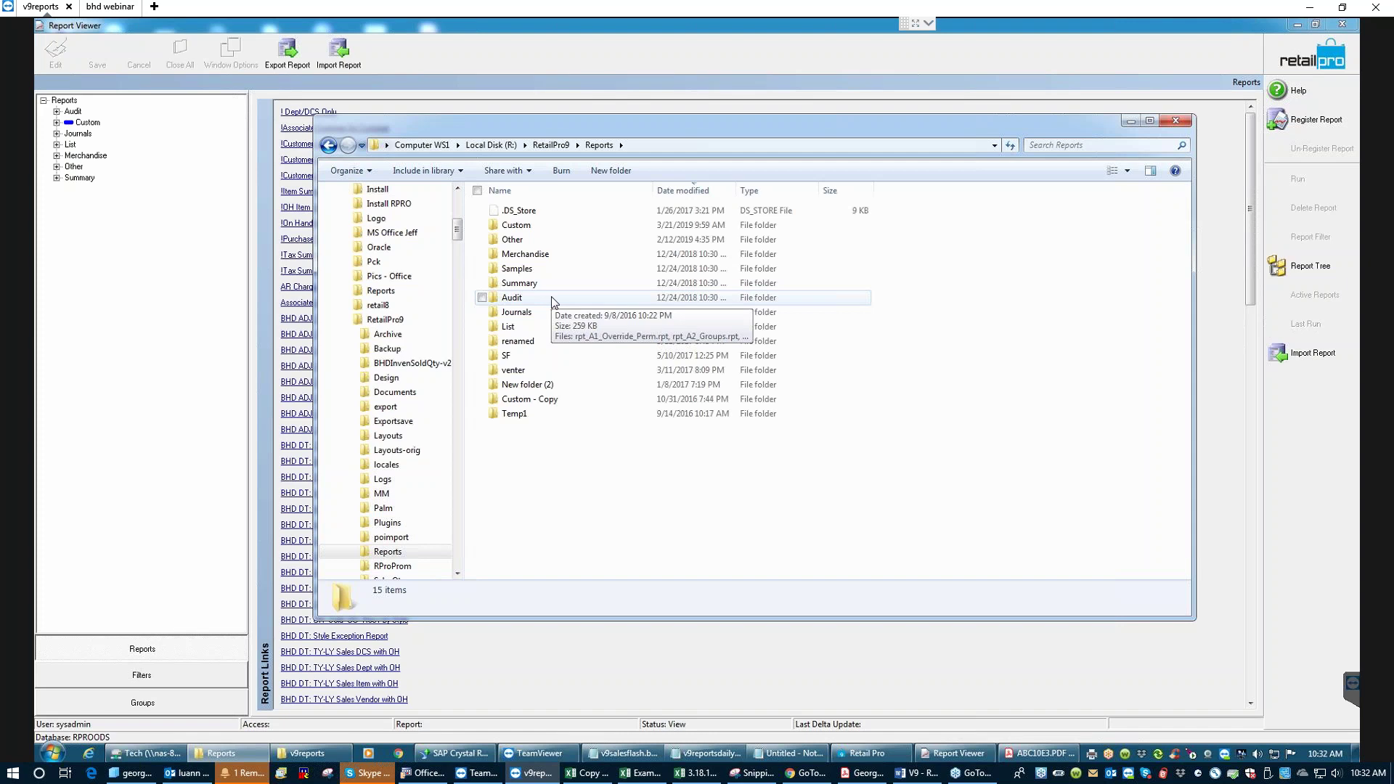
double_click(515, 224)
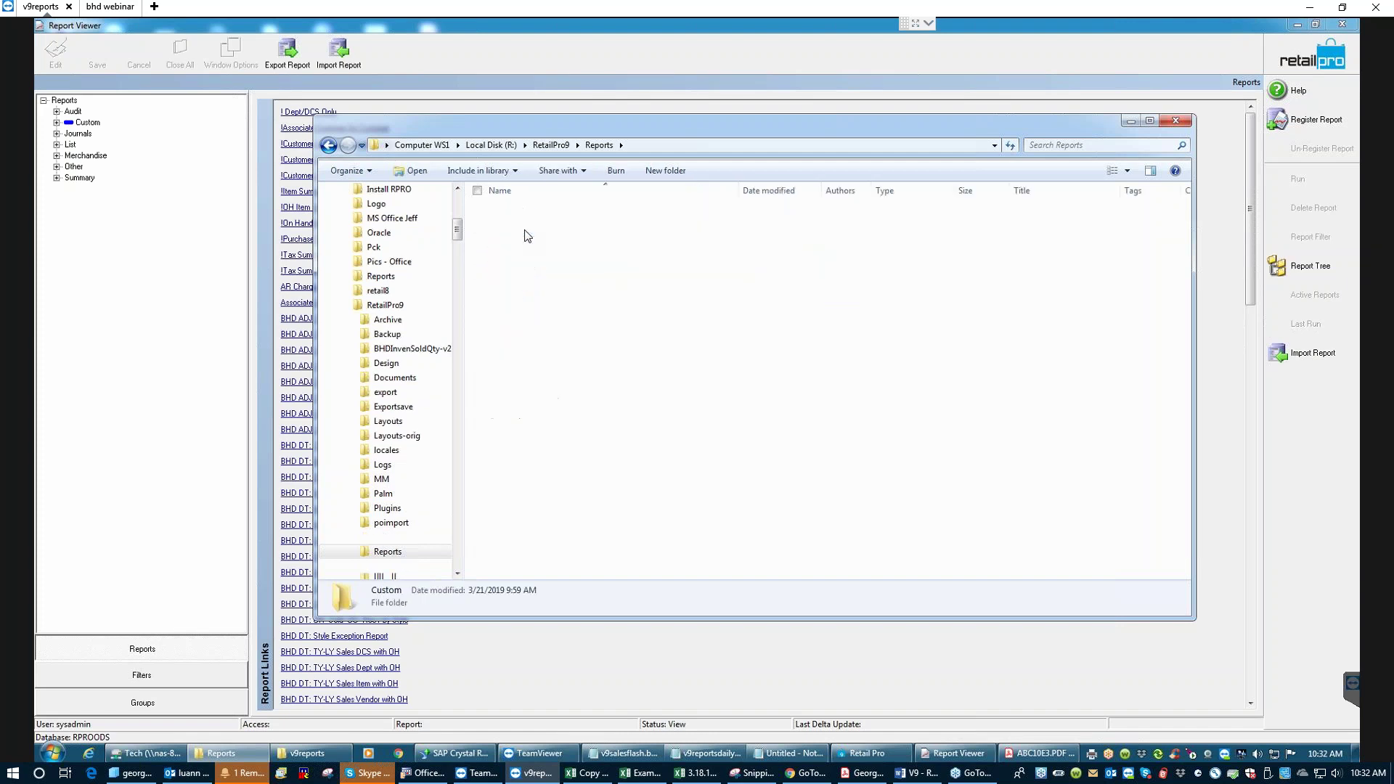
click(508, 192)
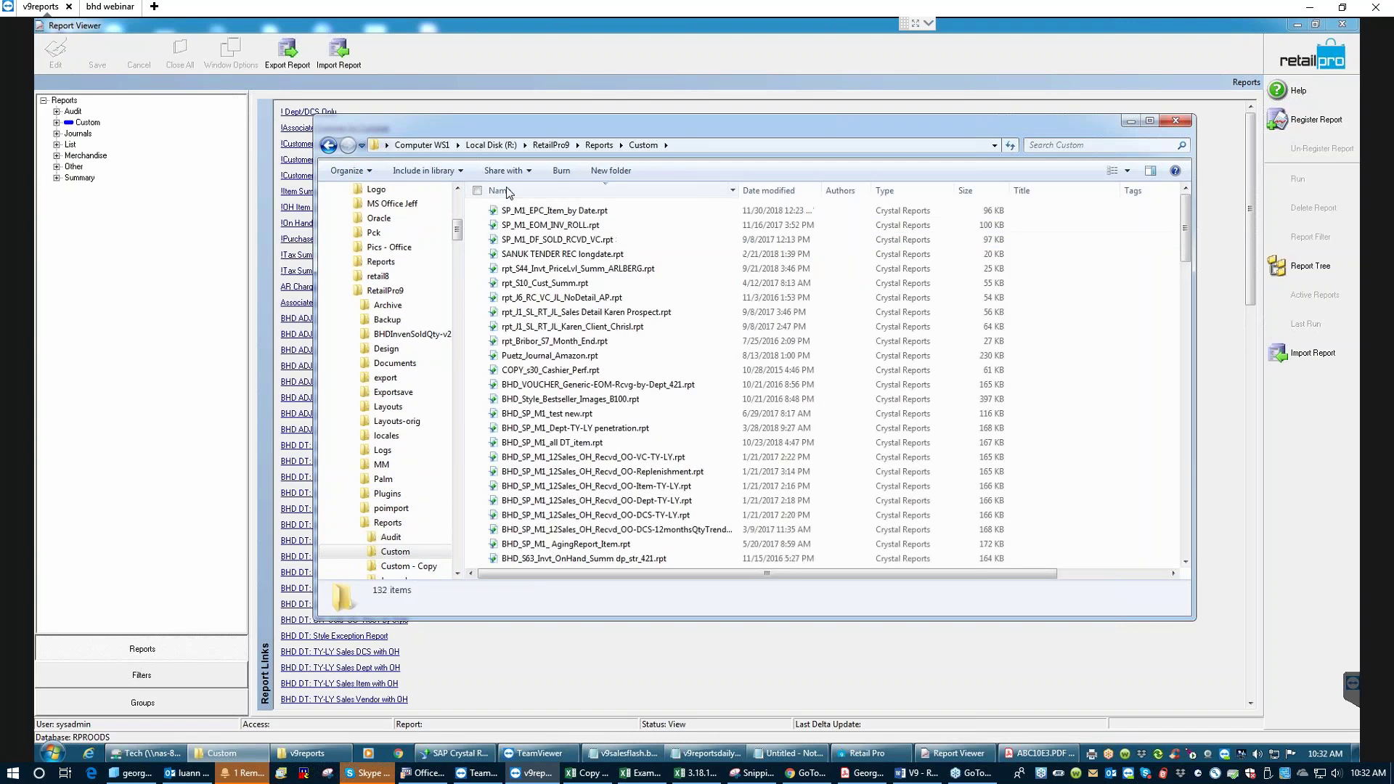
click(515, 191)
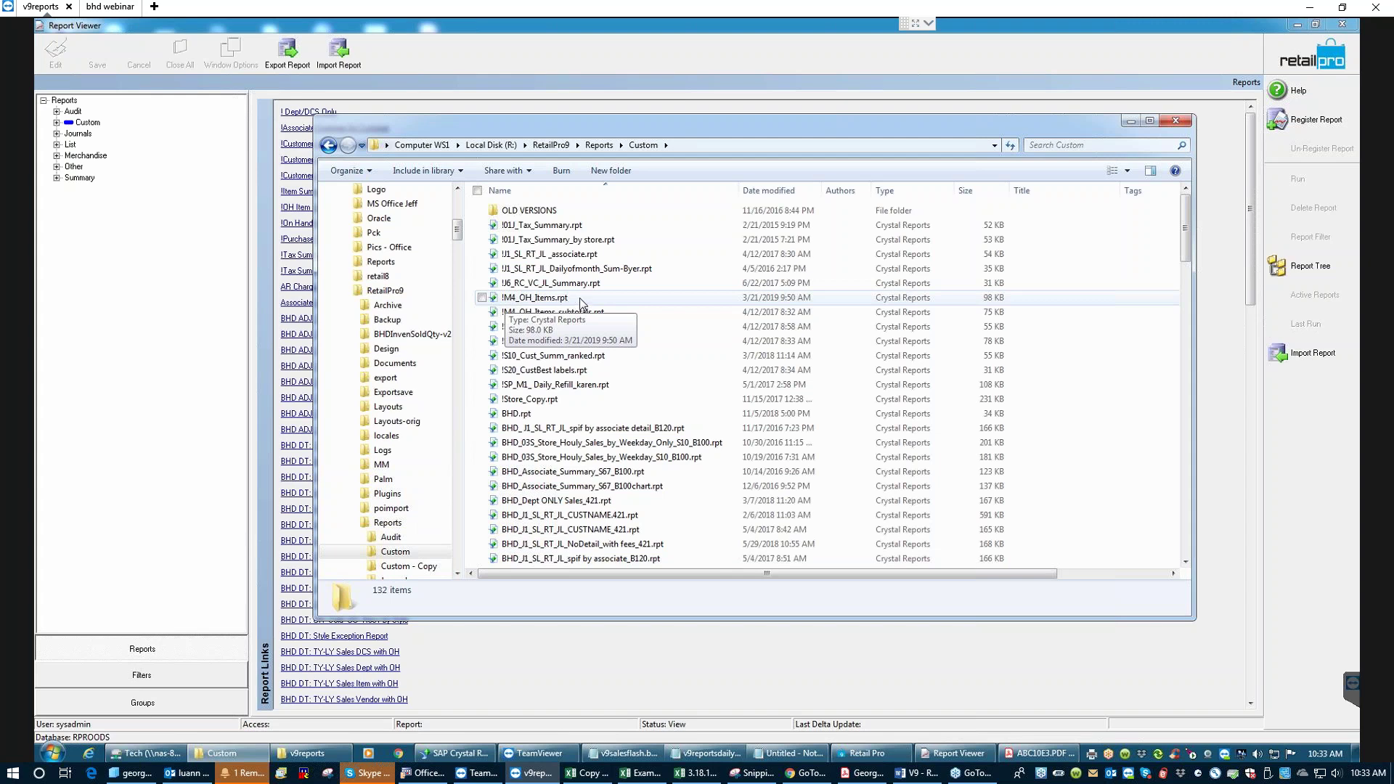
click(1131, 120)
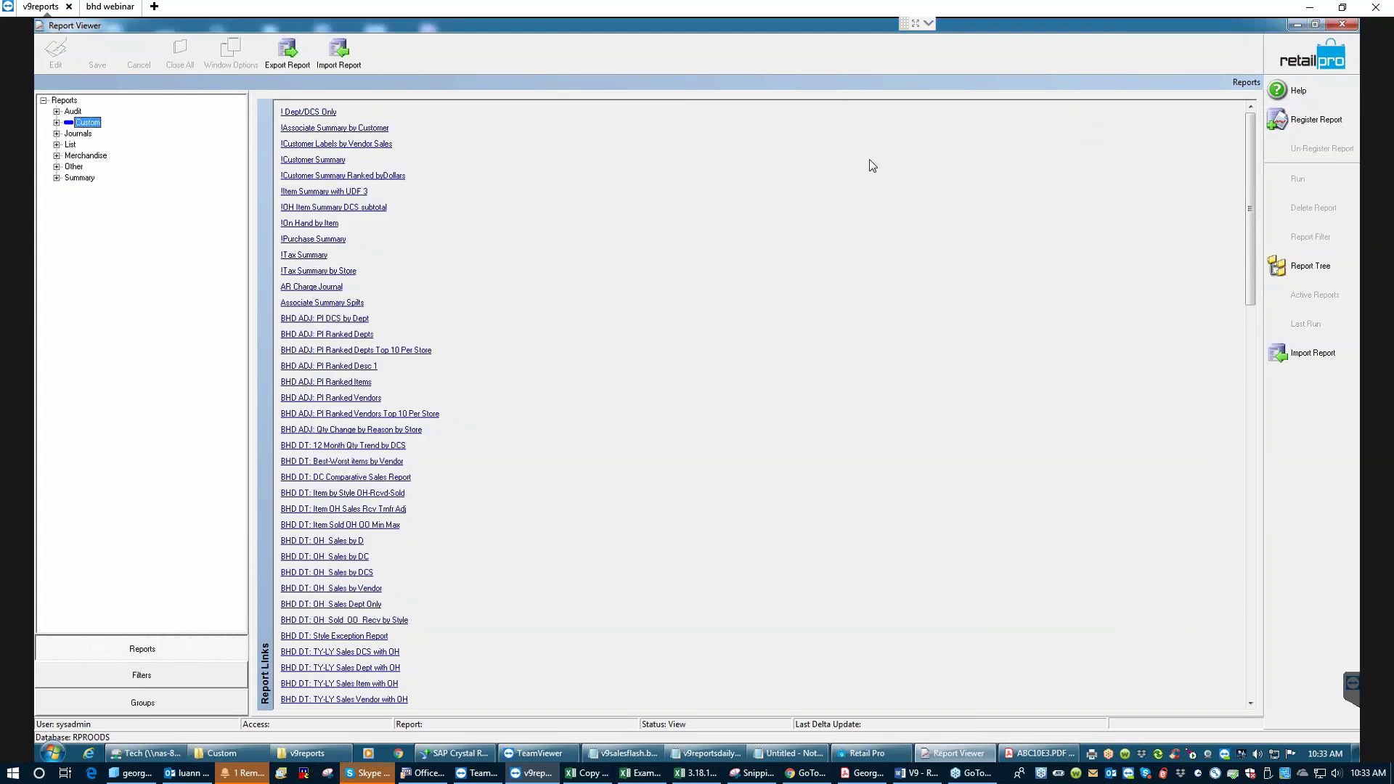
- Reopen the !On Hand by Item registration (Custom\IM4_OH_Items.rpt), then bring Crystal Reports forward
click(57, 122)
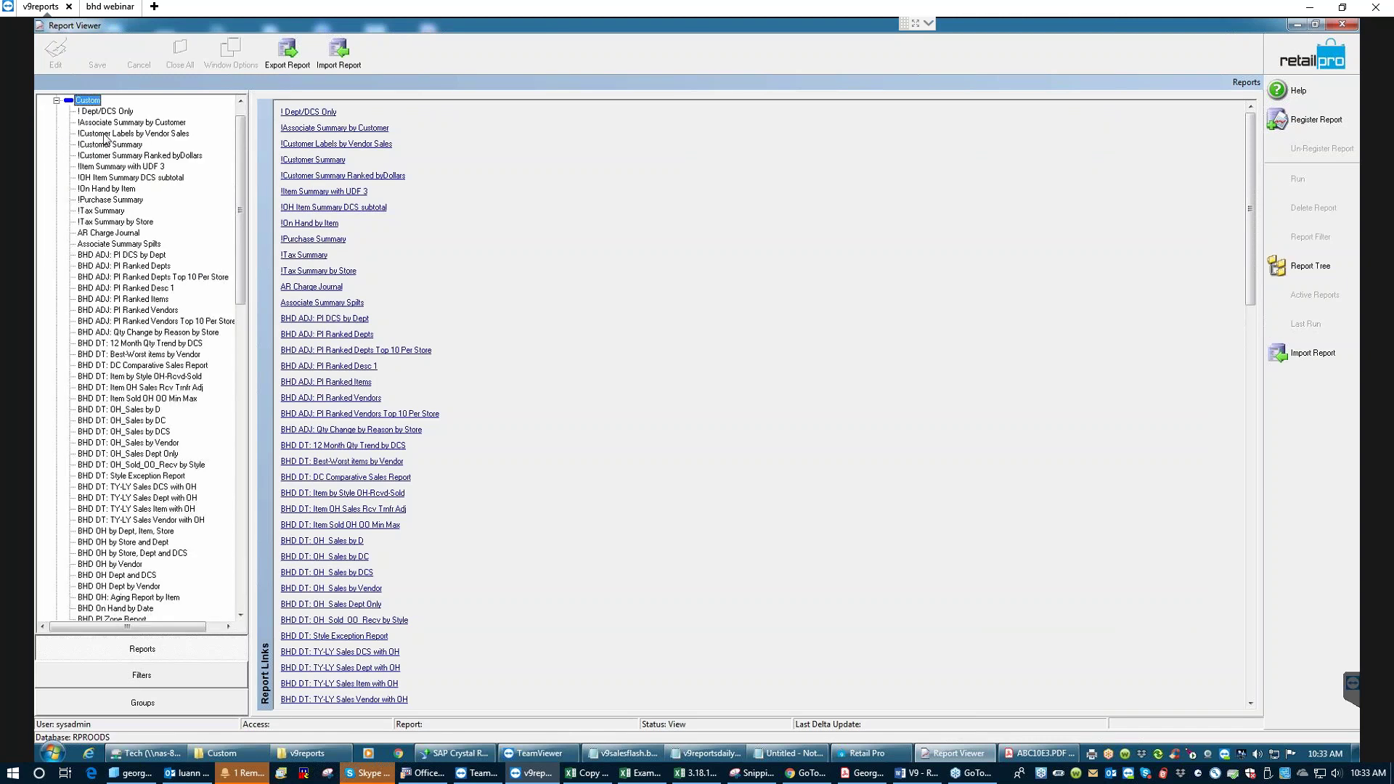
click(116, 190)
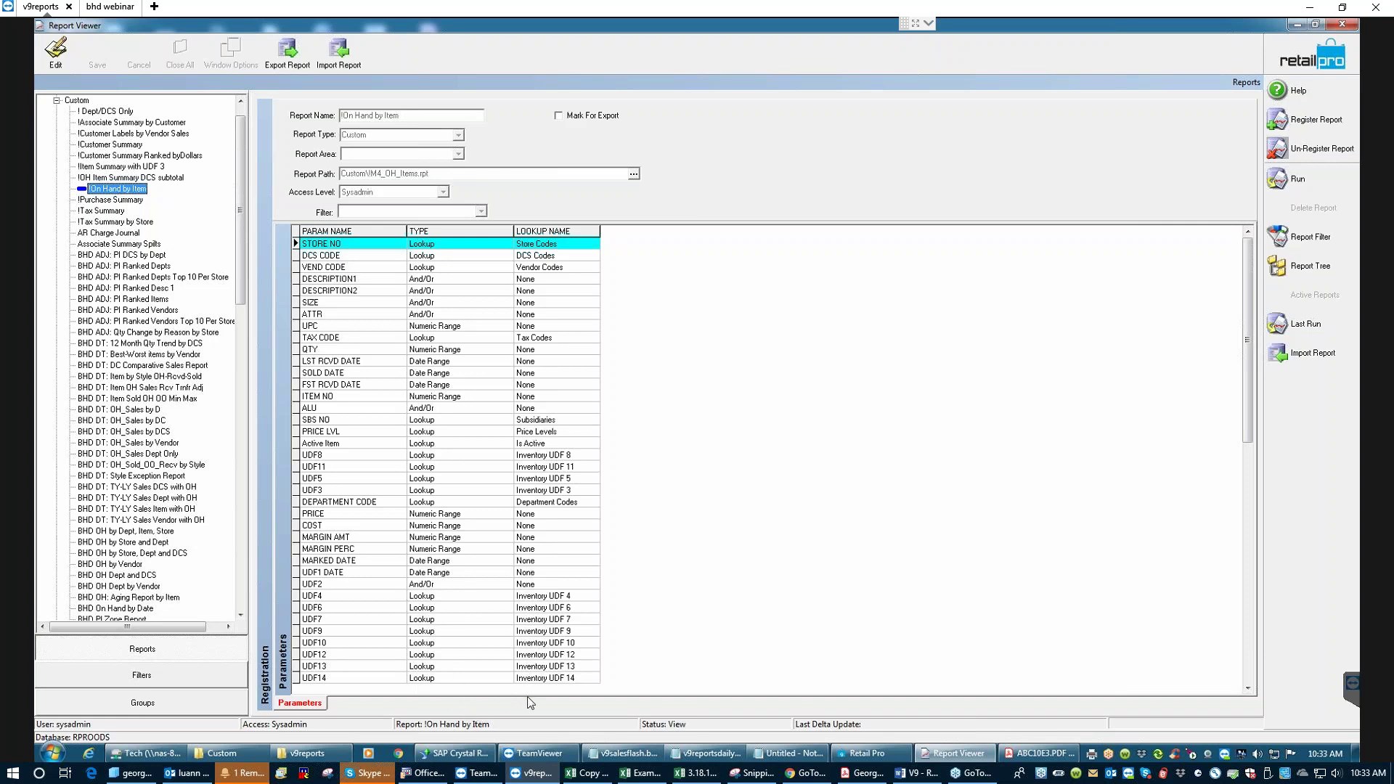
mouse_move(469, 760)
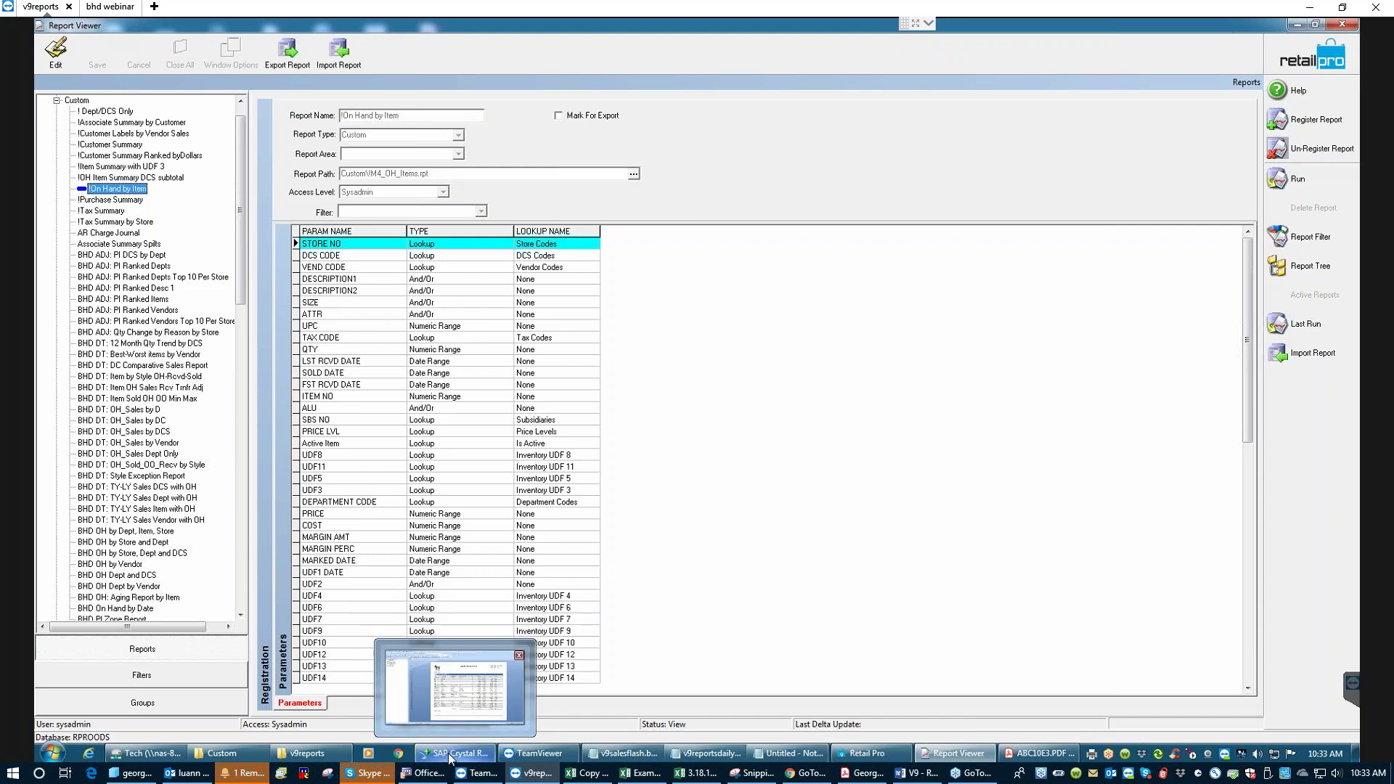
click(450, 758)
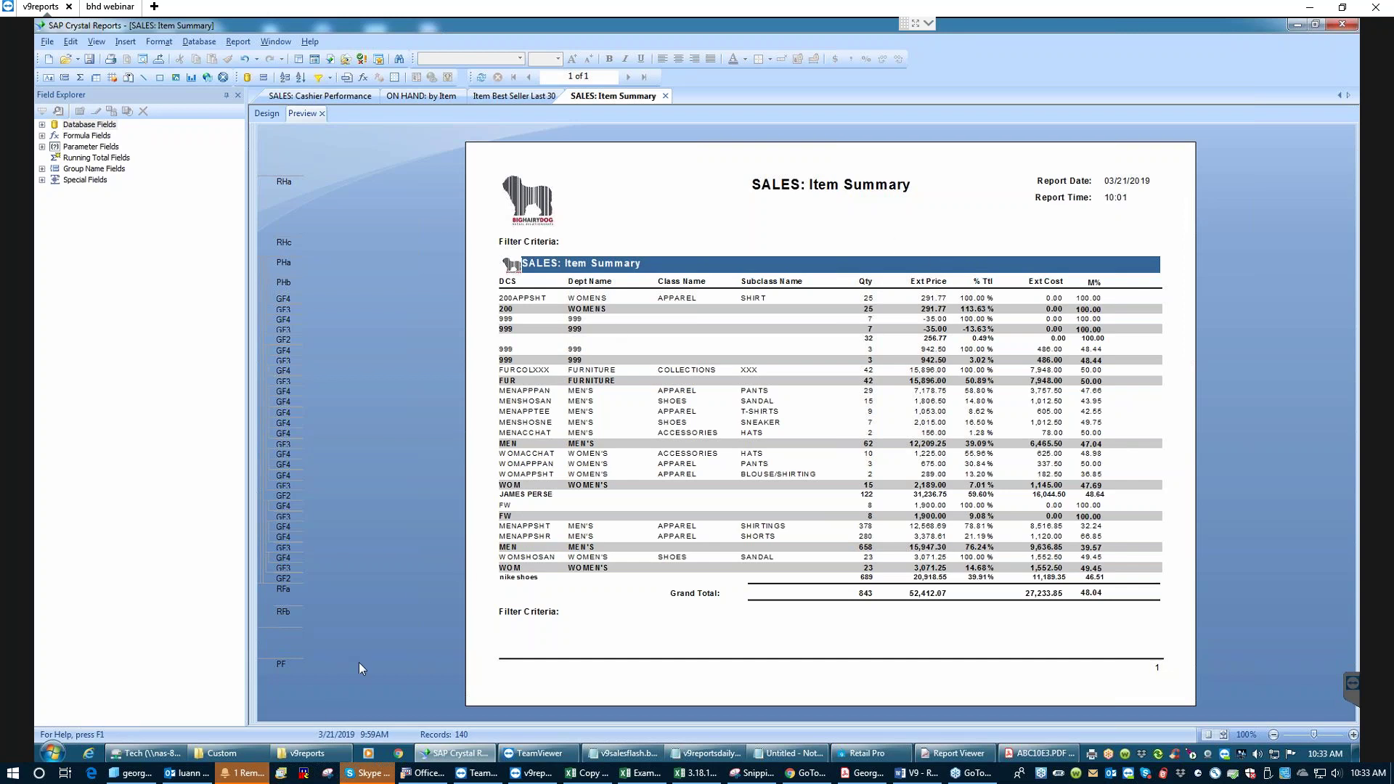
click(958, 753)
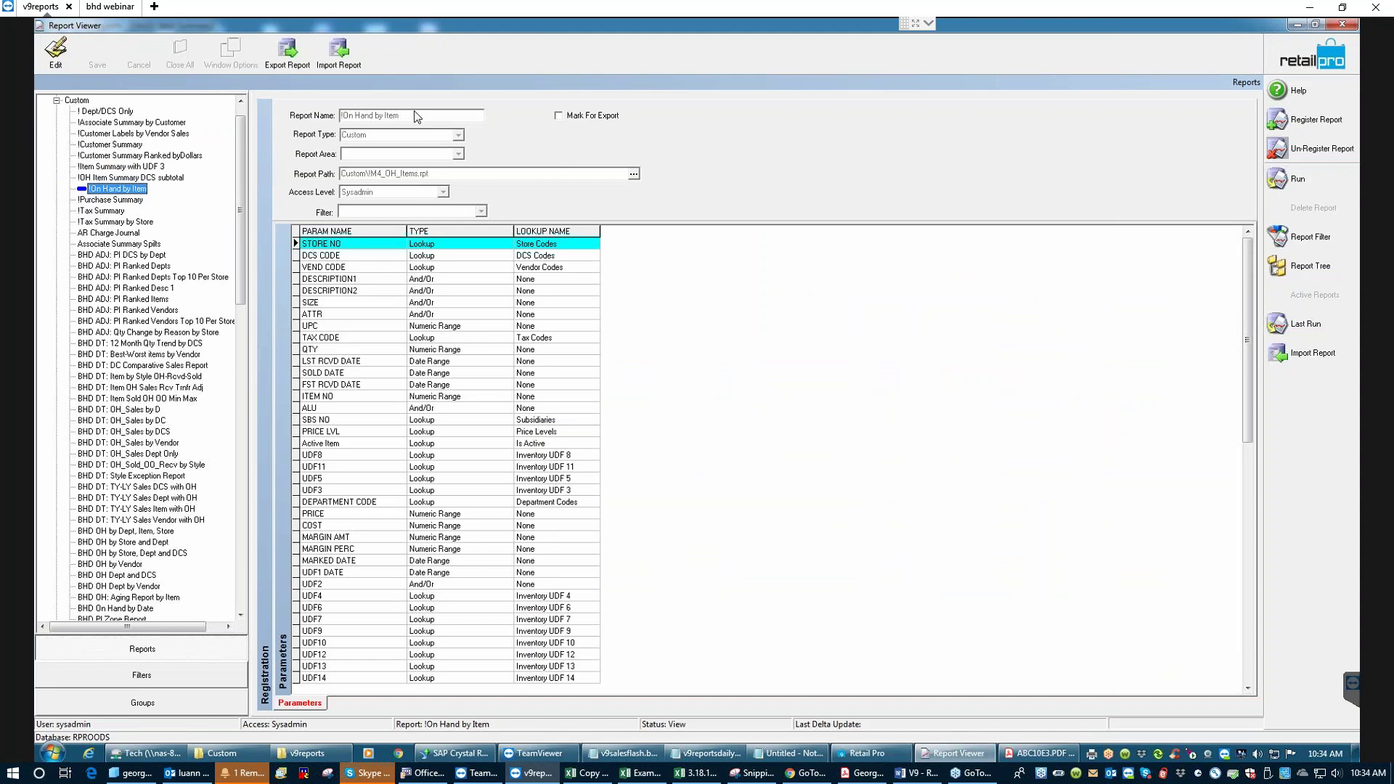
- Collapse the Custom group to show the report links from !Dept/DCS Only through BHD DT
click(56, 101)
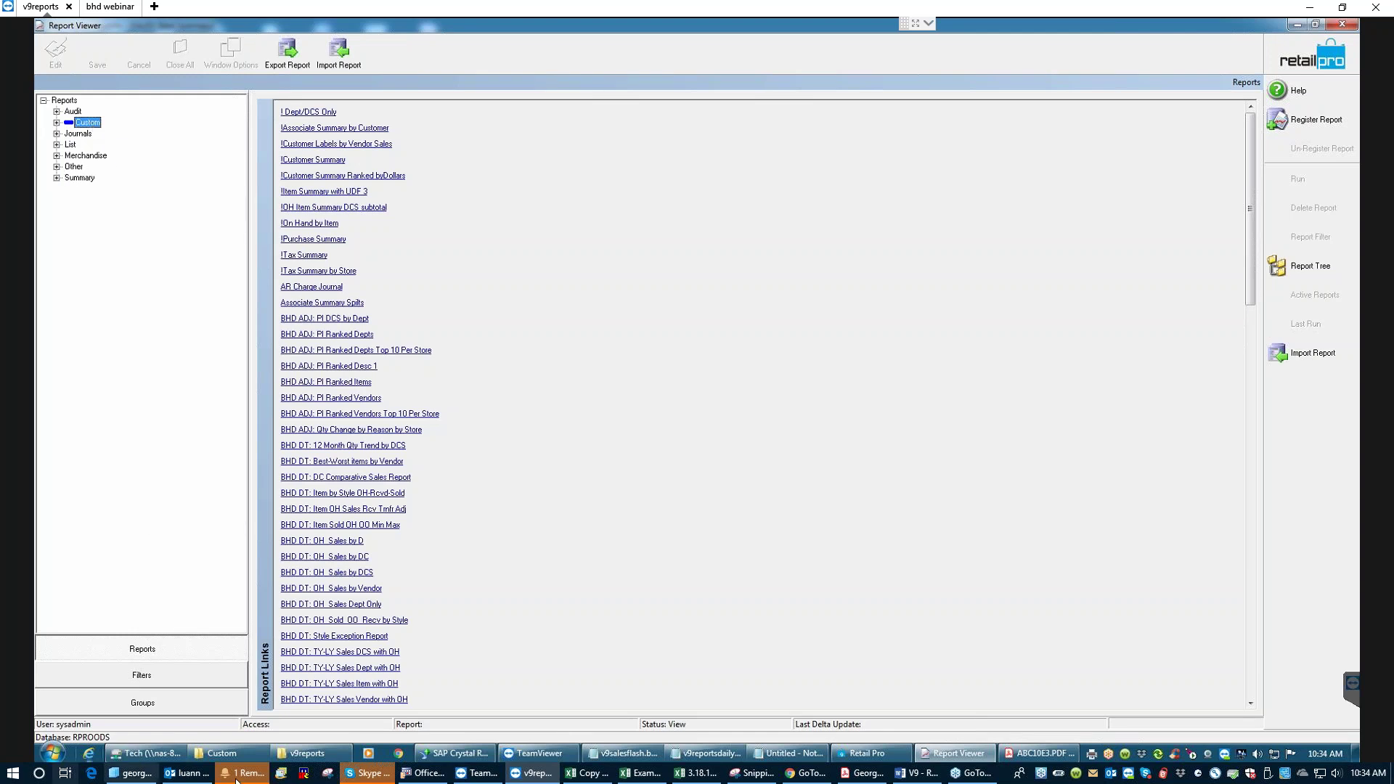
click(310, 757)
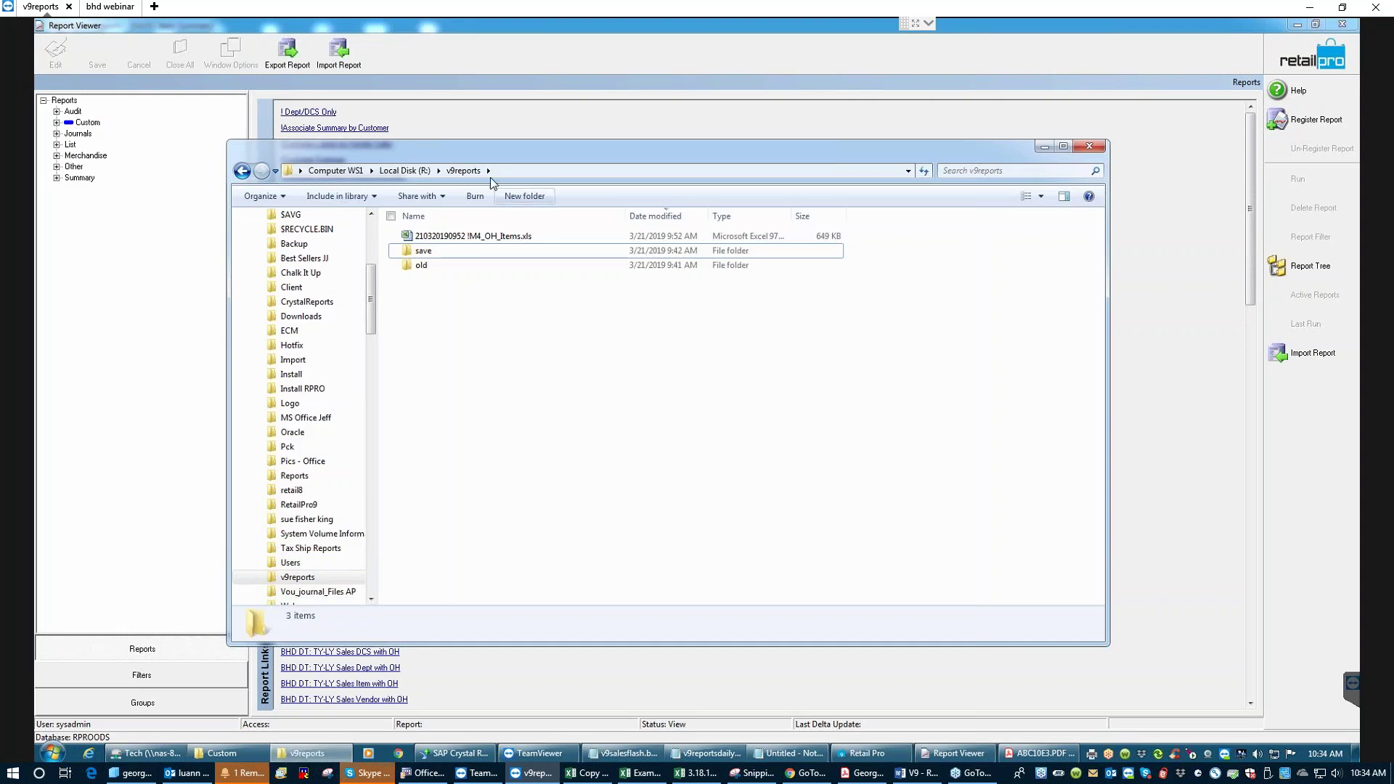
right_click(226, 755)
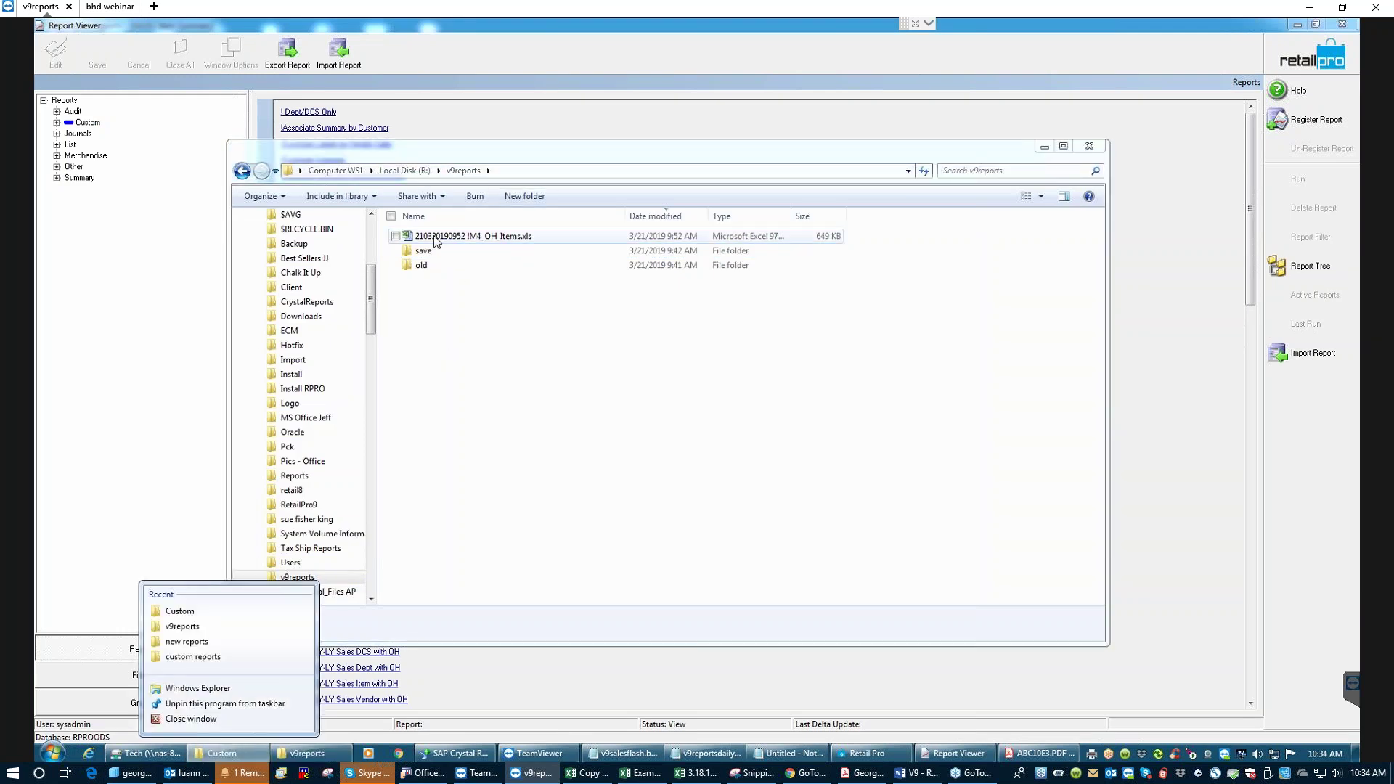
click(203, 610)
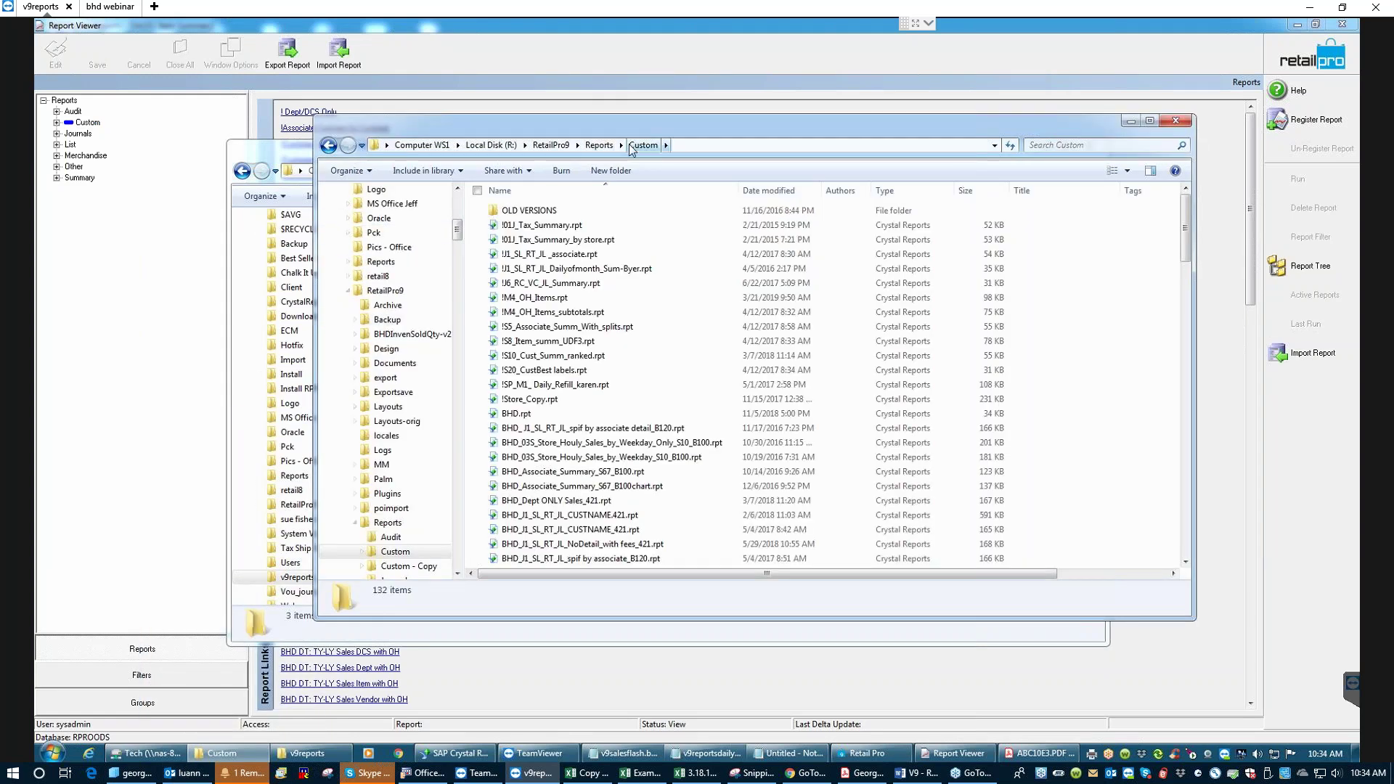
click(599, 145)
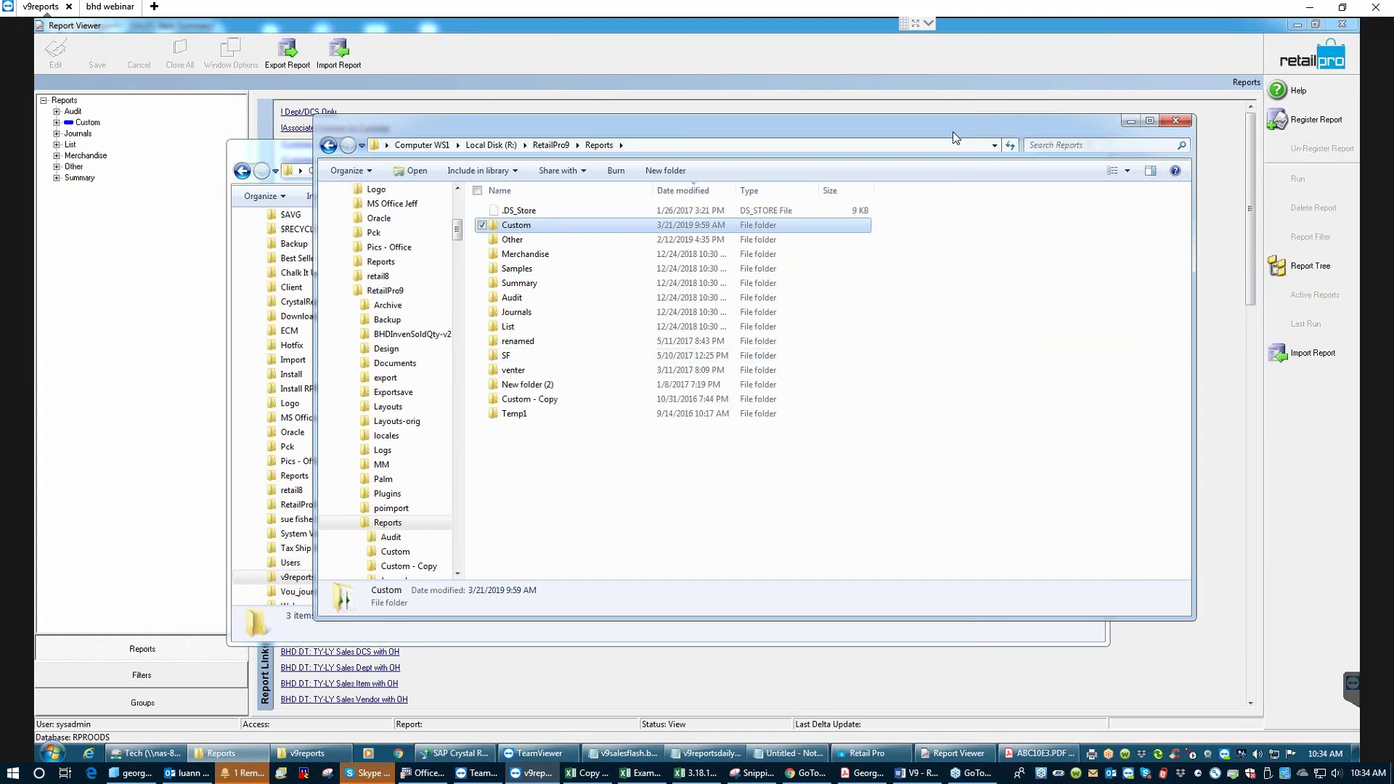
click(1131, 120)
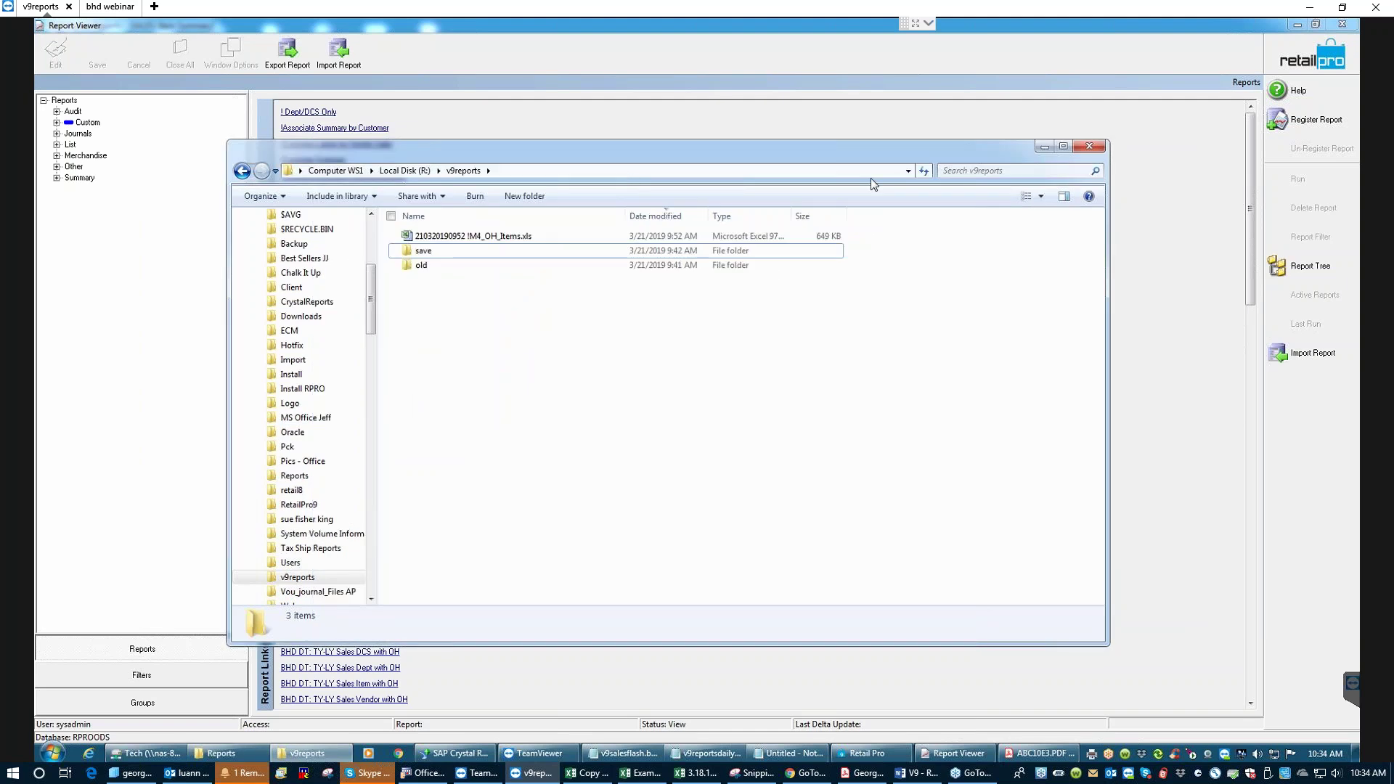
click(1044, 147)
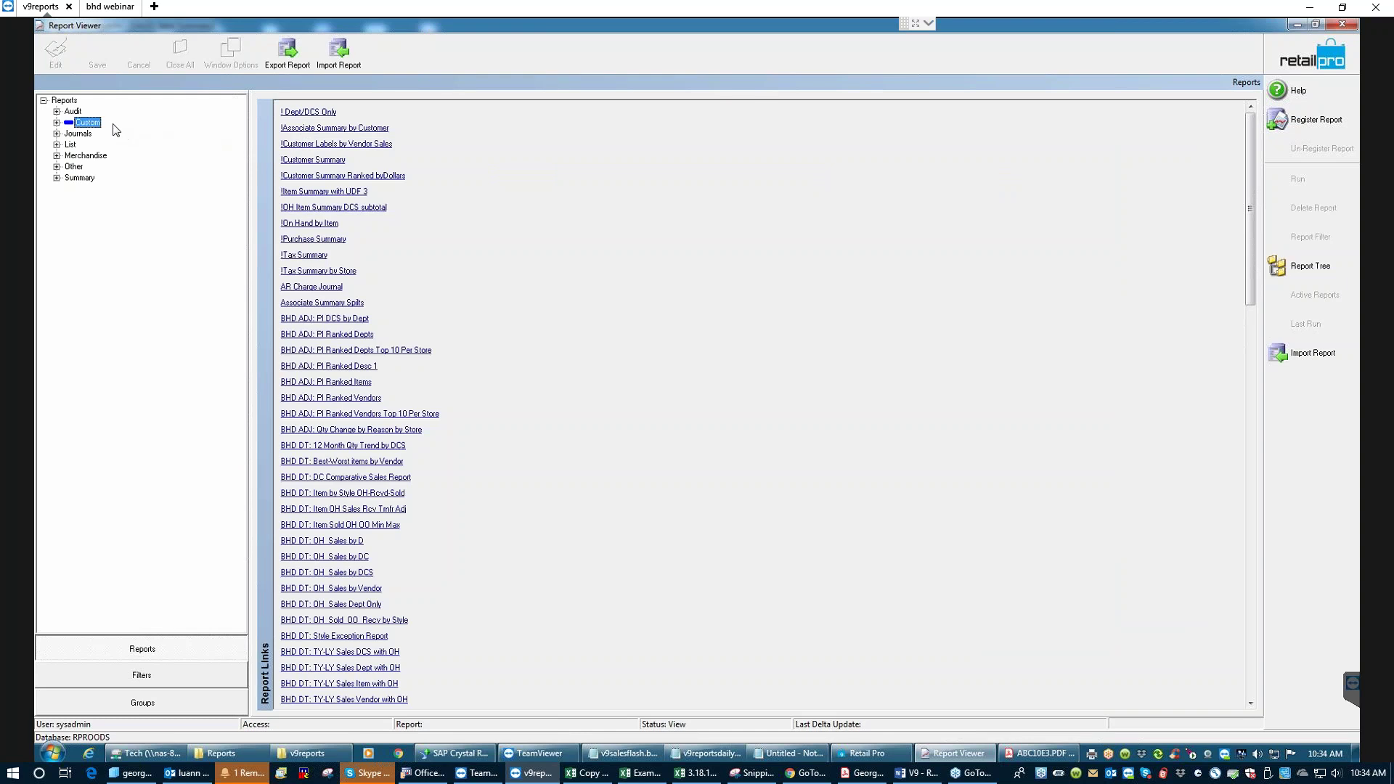
click(57, 123)
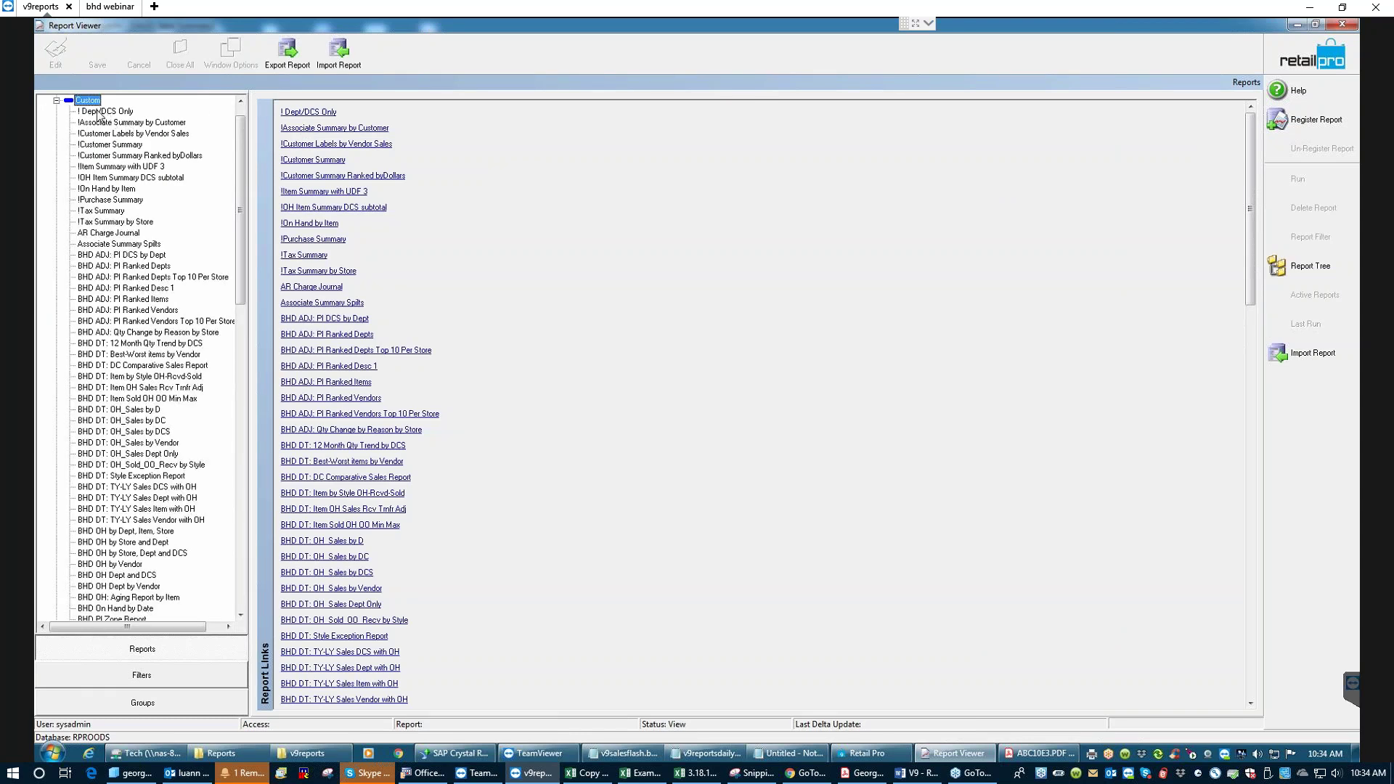
- Edit the !Associate Summary by Customer registration and change its Report Type to SF
click(104, 122)
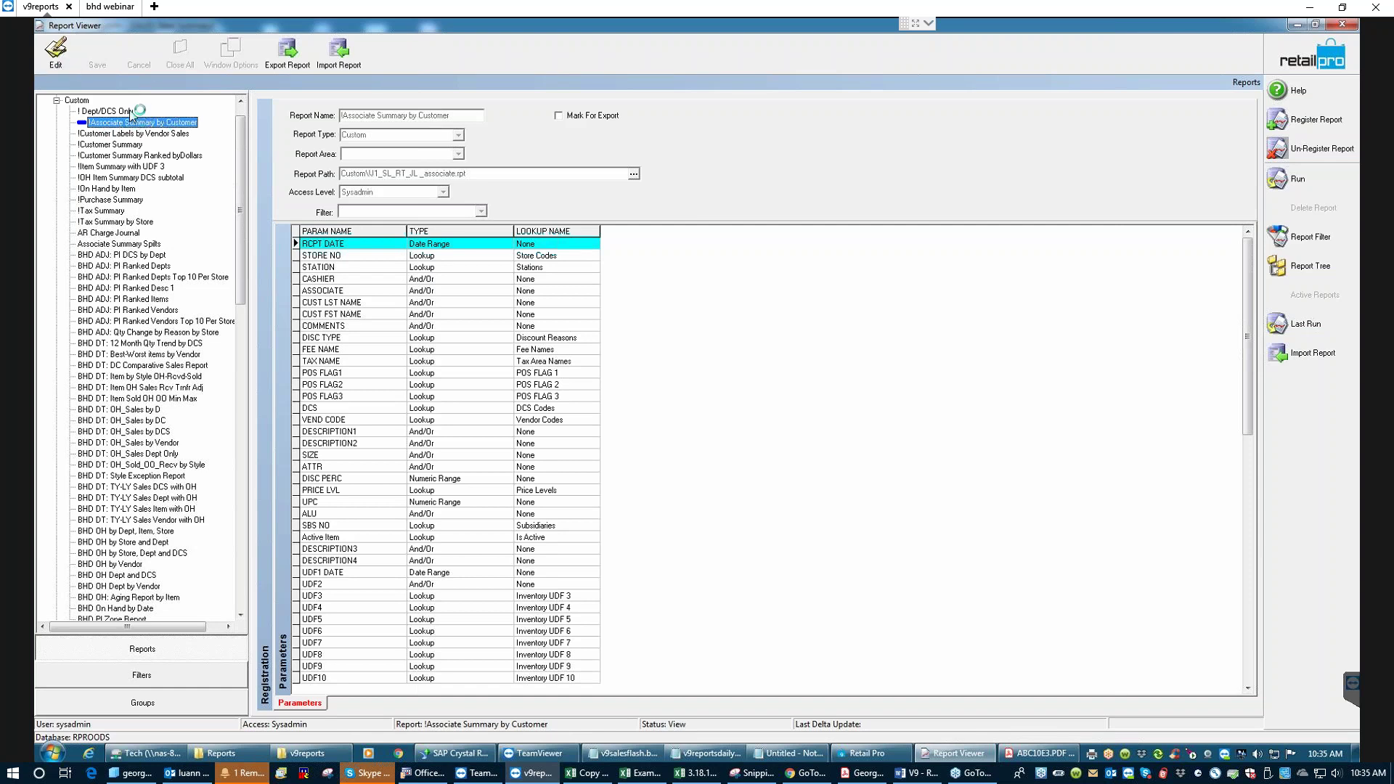
click(55, 49)
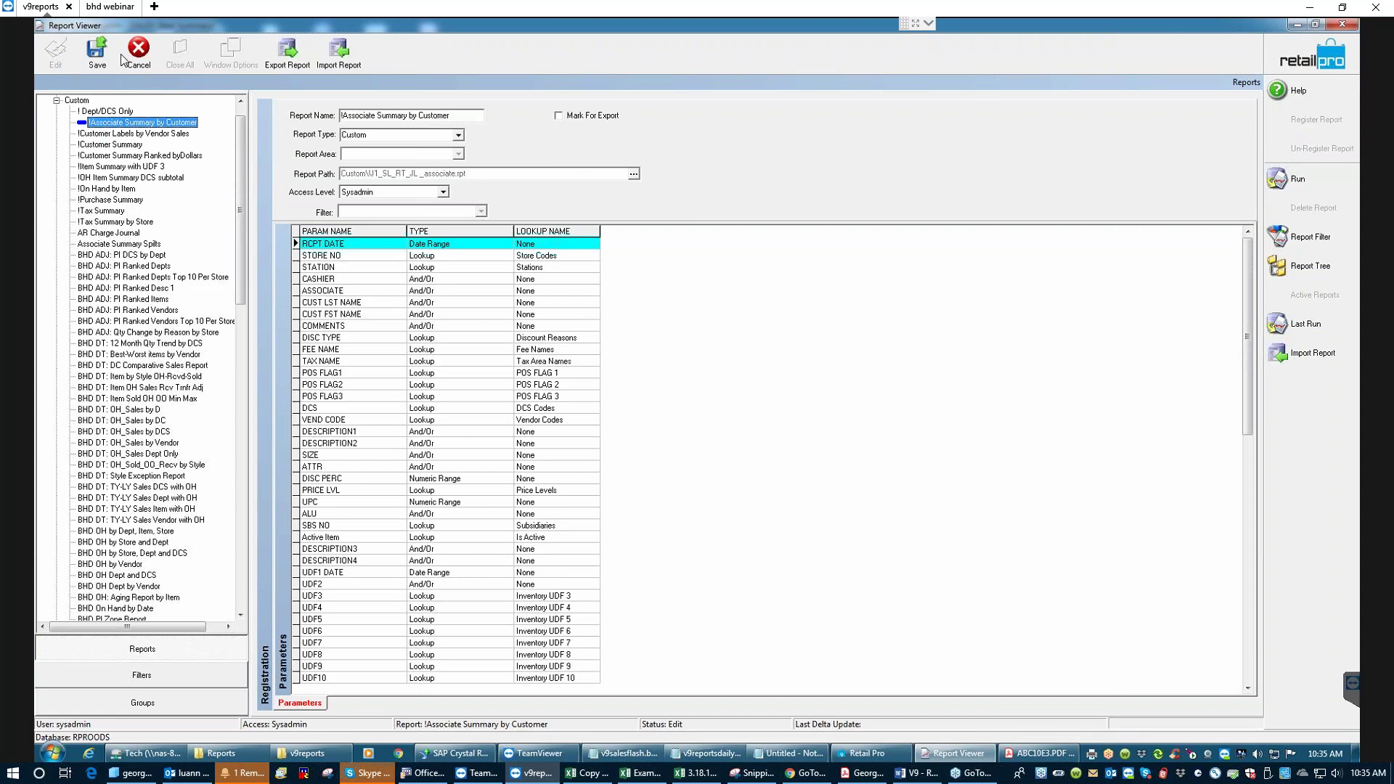
click(458, 137)
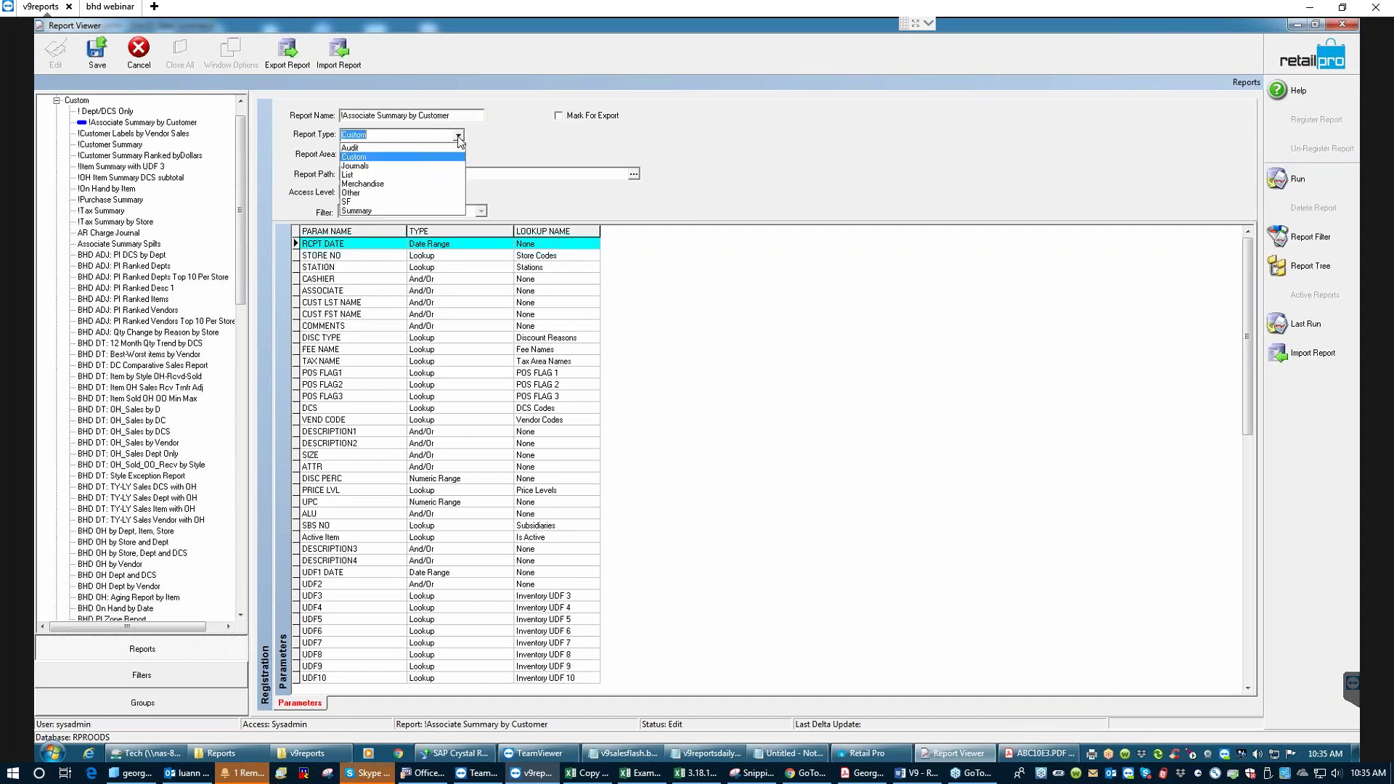
click(350, 202)
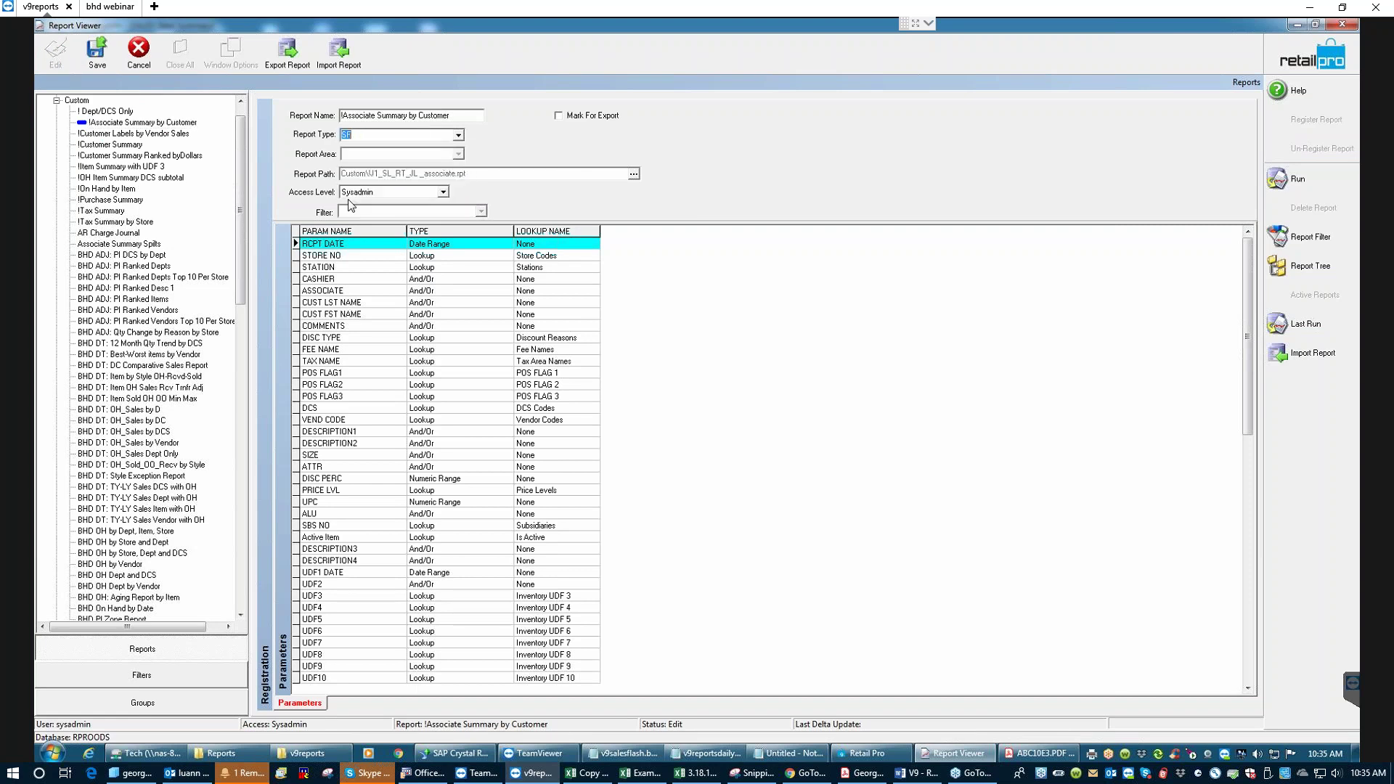
- Save the SF registration, confirming the save and acknowledging the saved notice
click(97, 51)
click(668, 418)
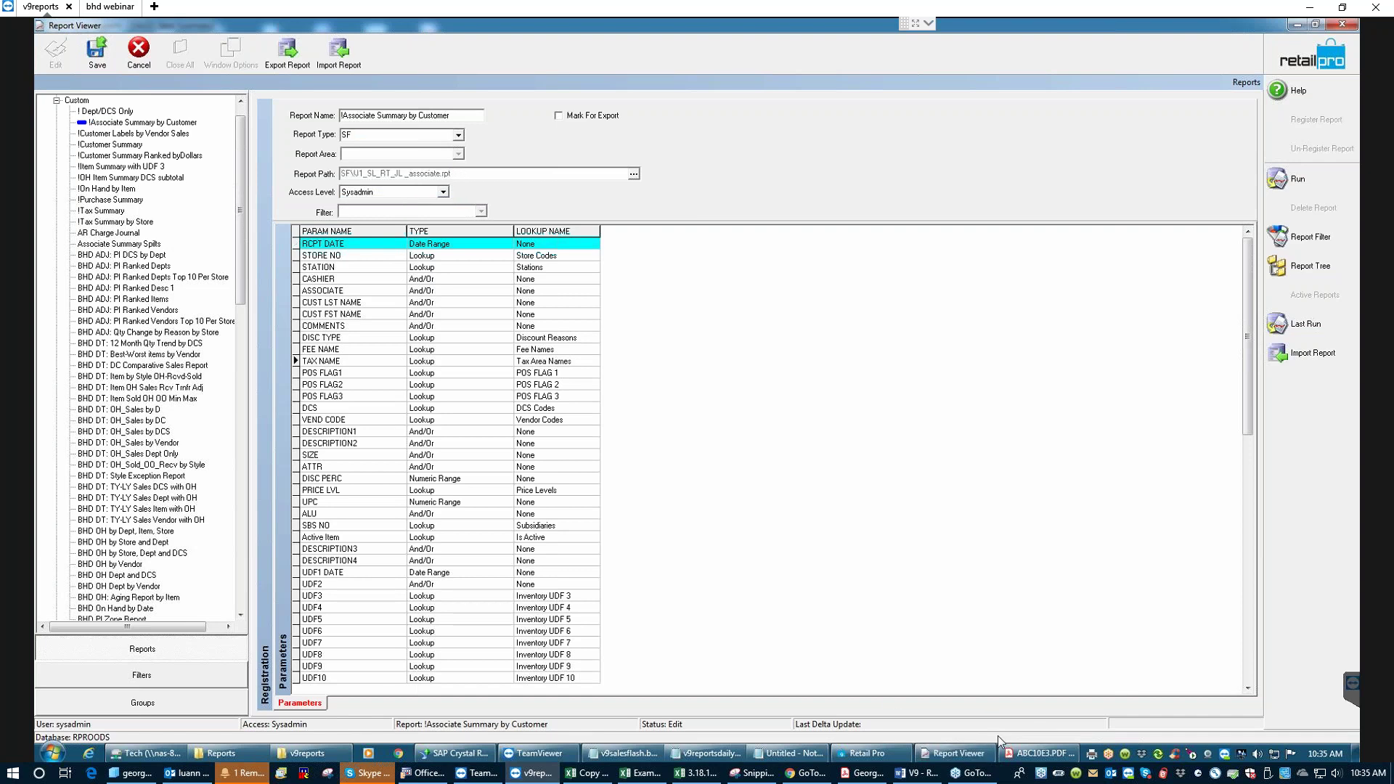
click(959, 753)
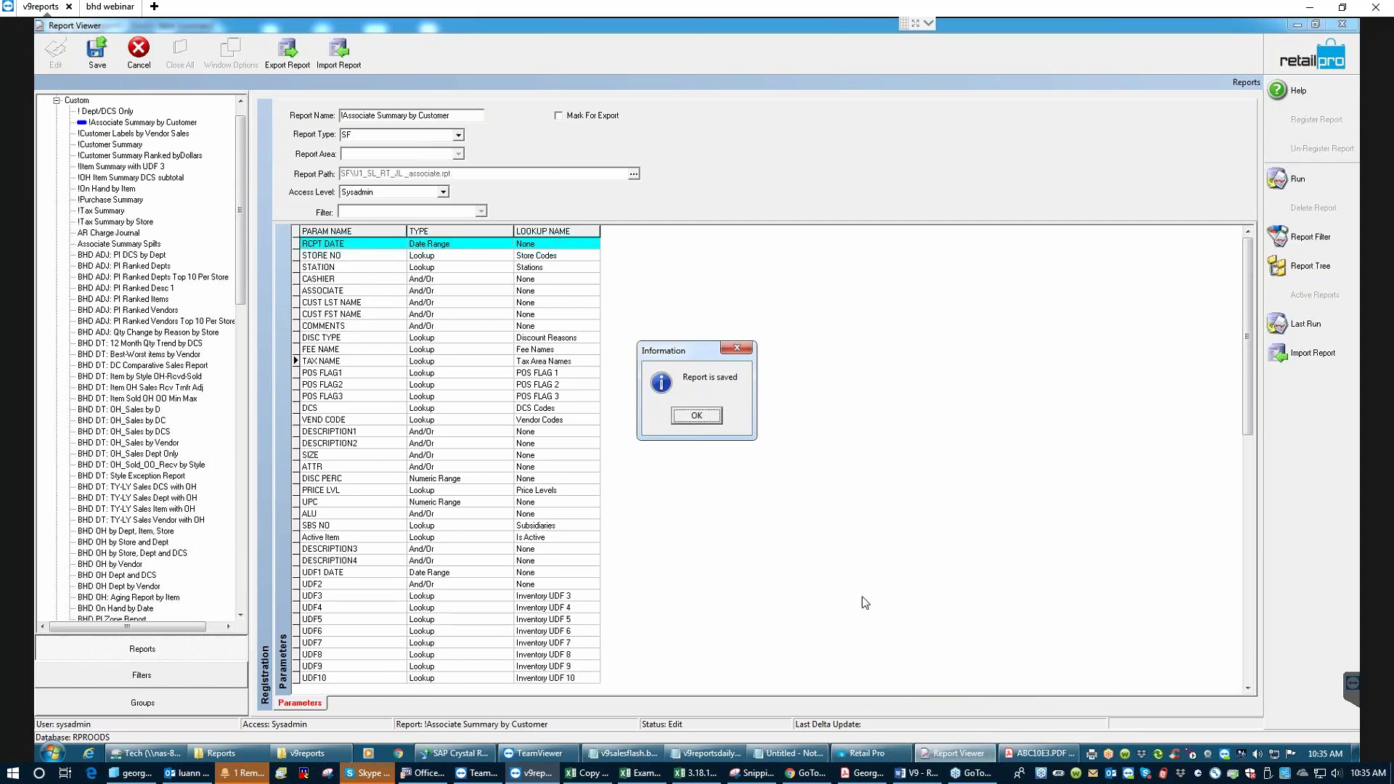
click(702, 414)
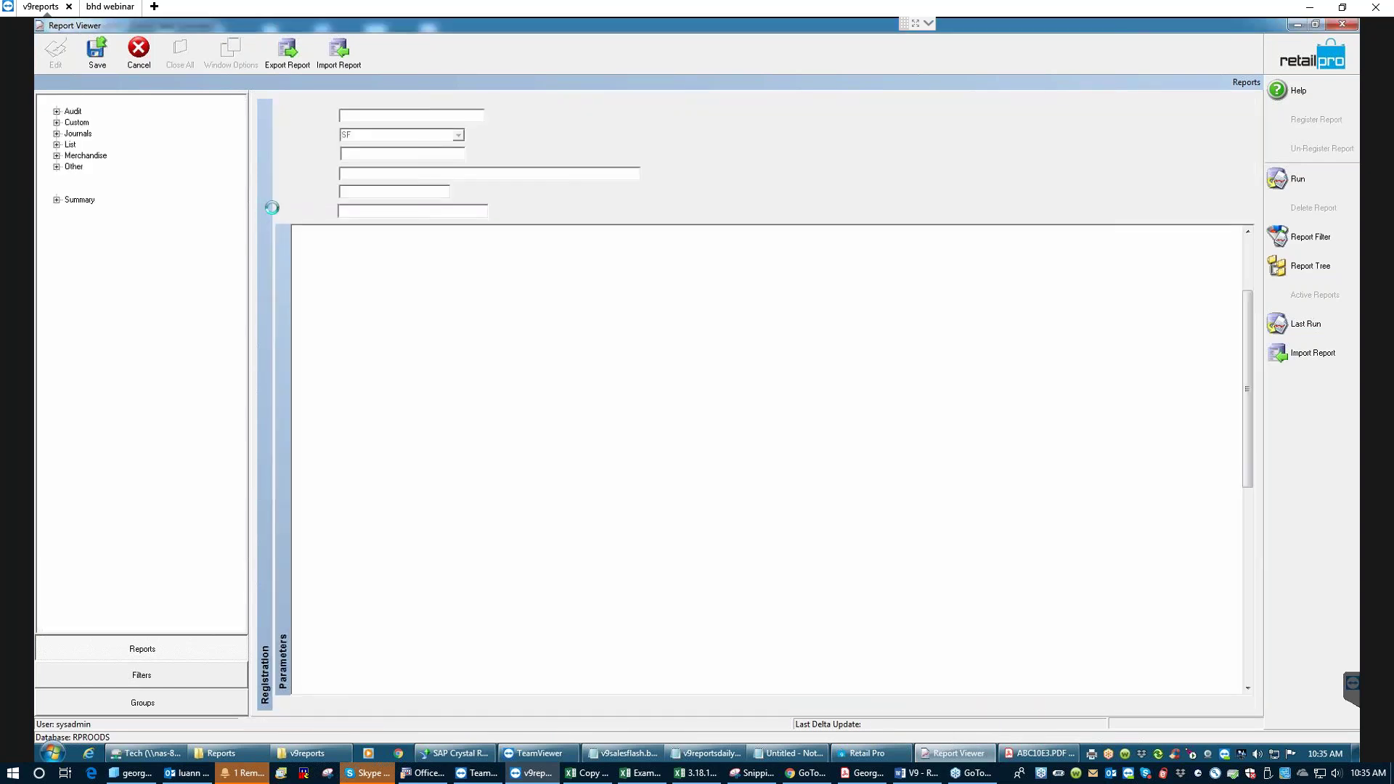
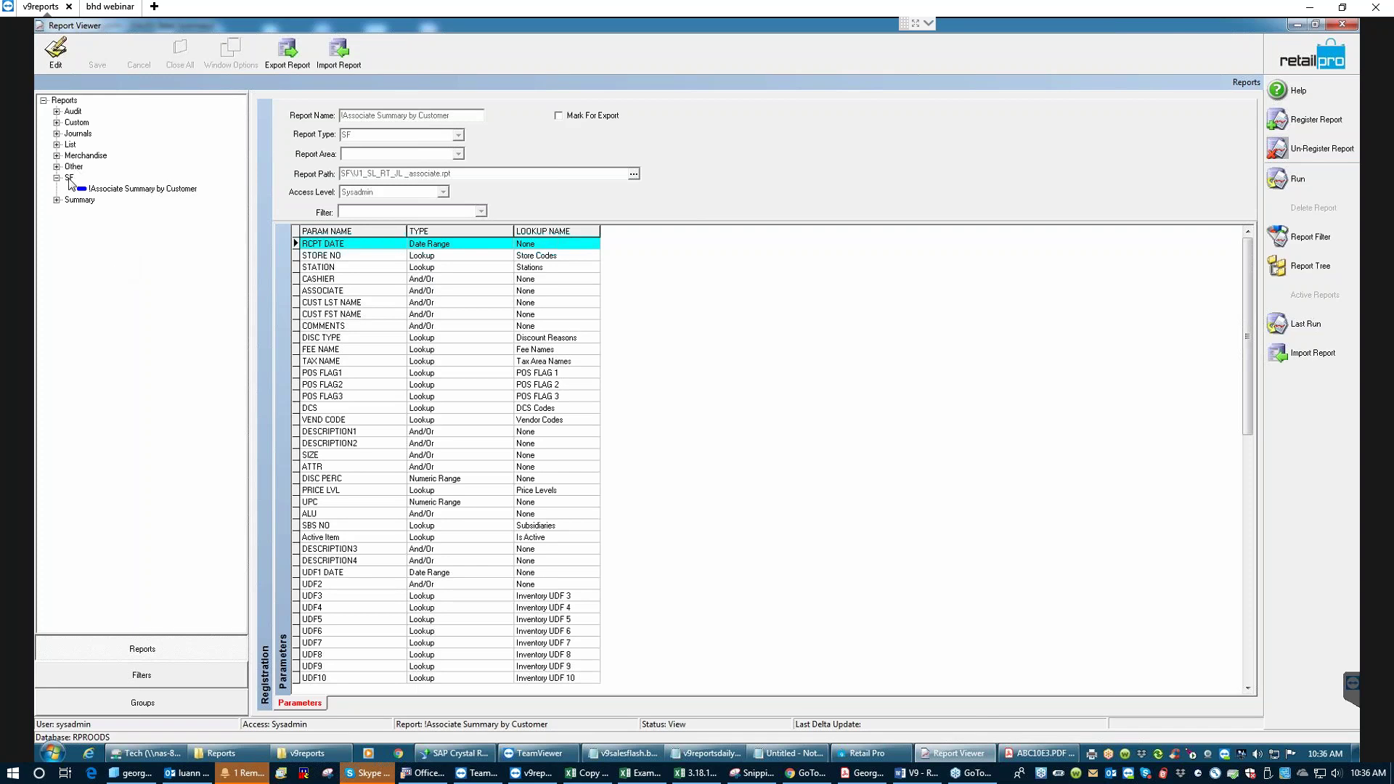
- Select the !Associate Summary by Customer report, then open the ON HAND: by Item design in Crystal Reports
click(117, 189)
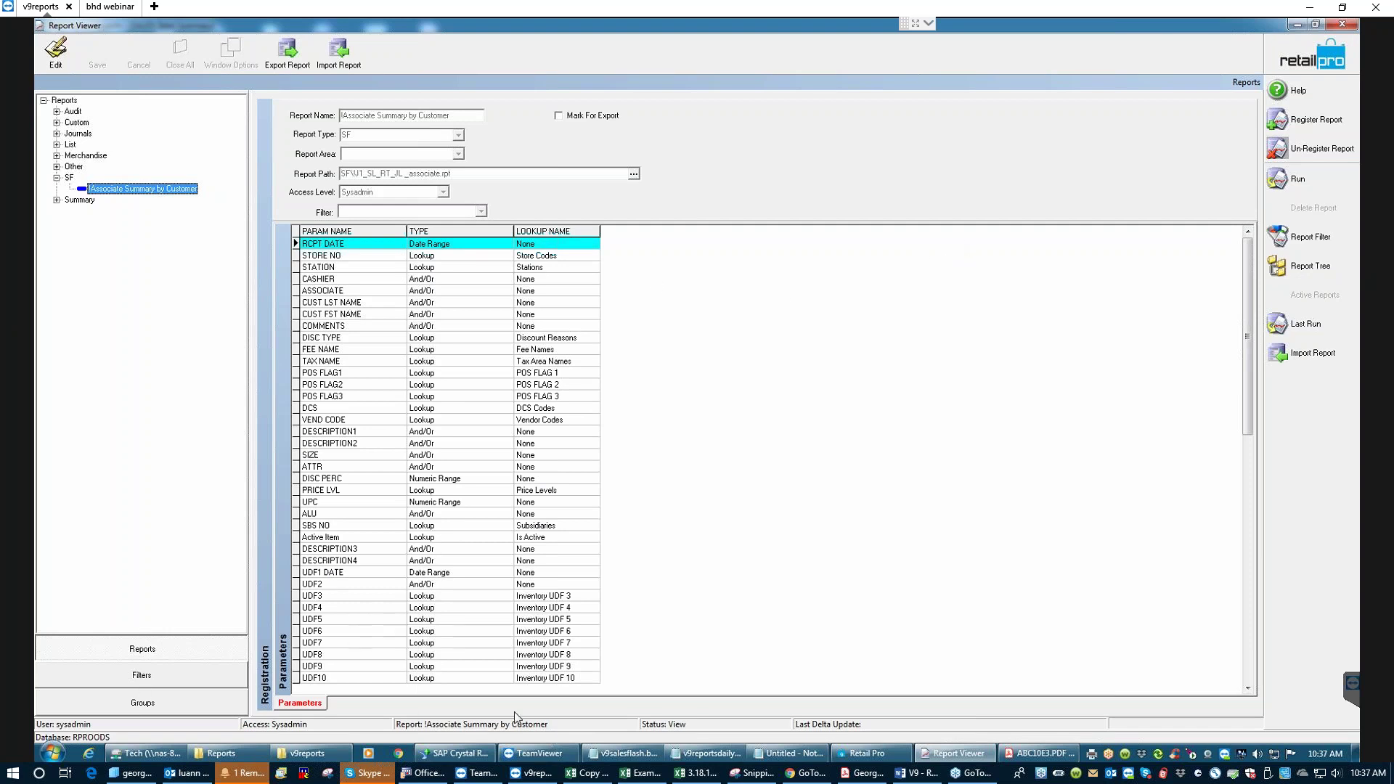
click(458, 755)
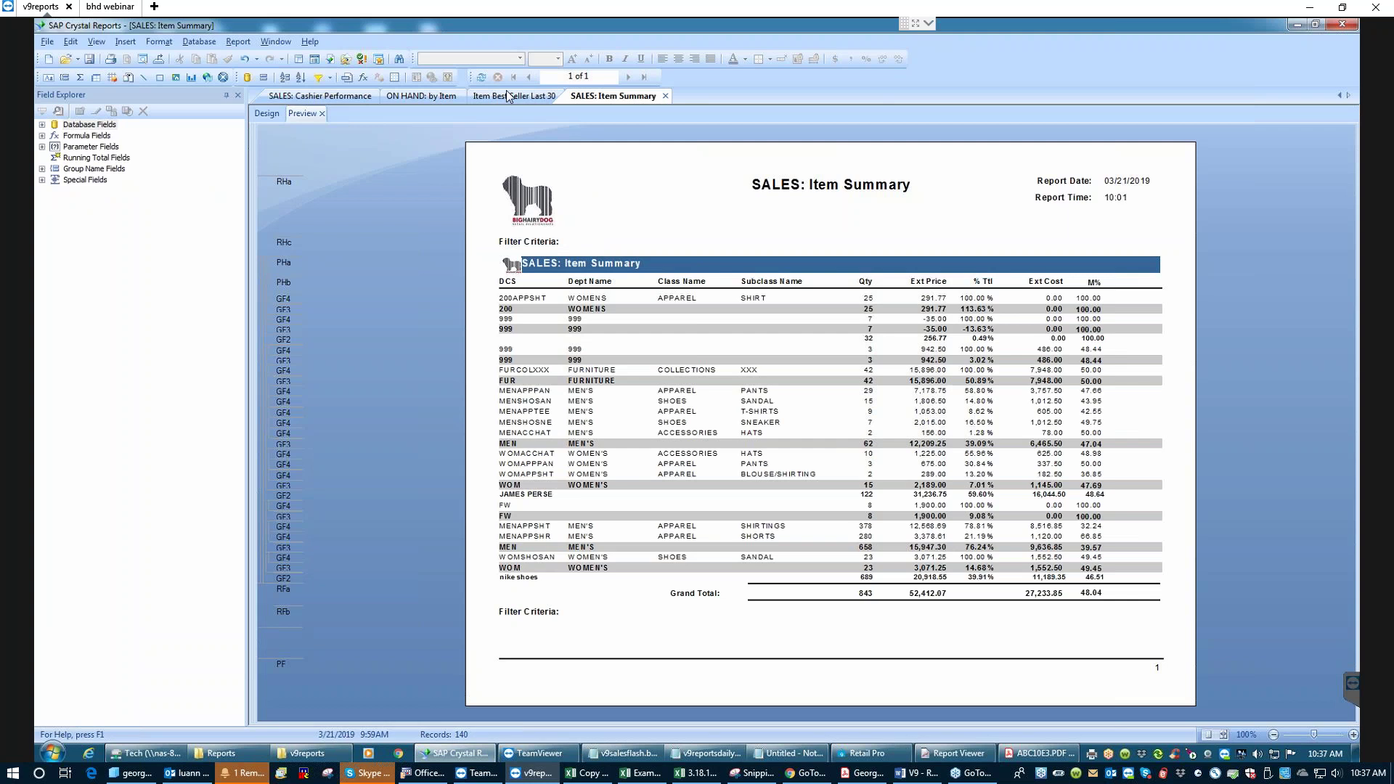
click(414, 95)
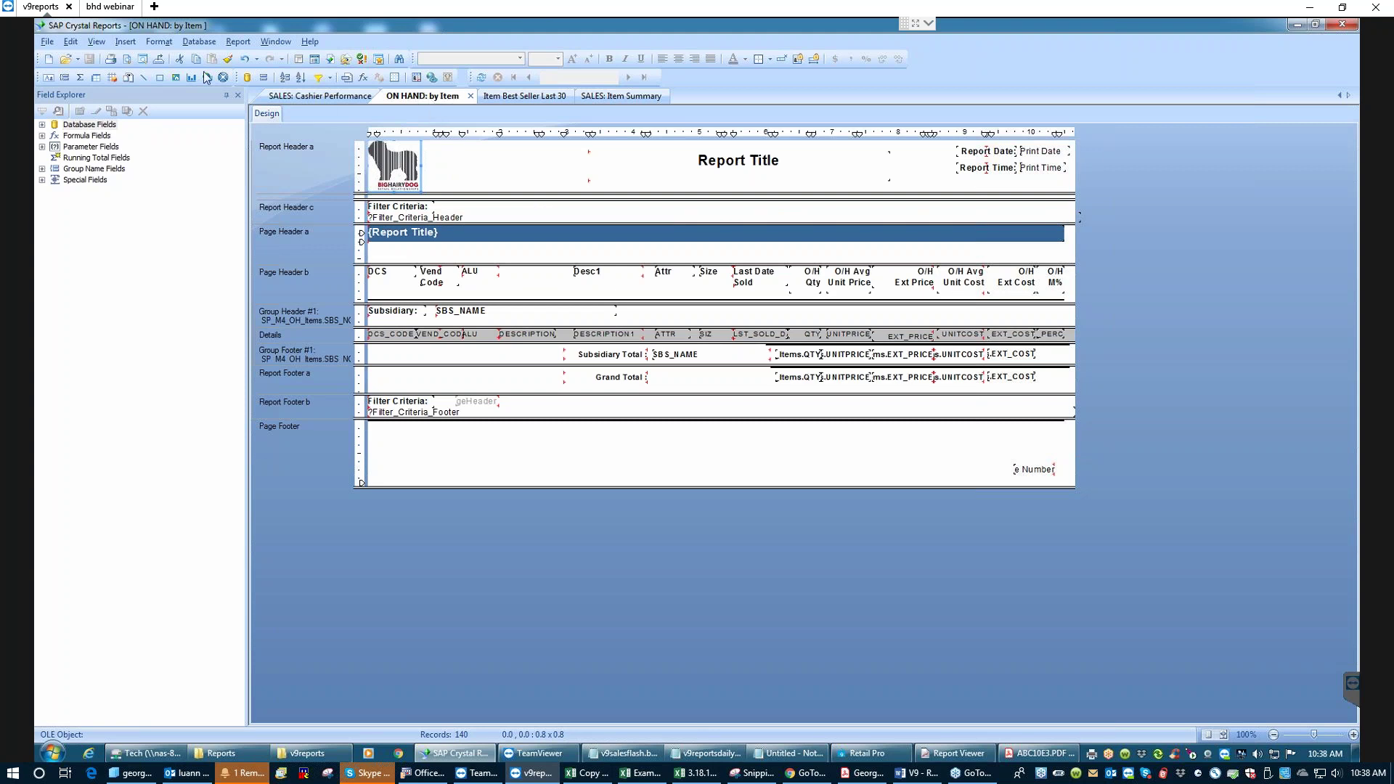
click(47, 42)
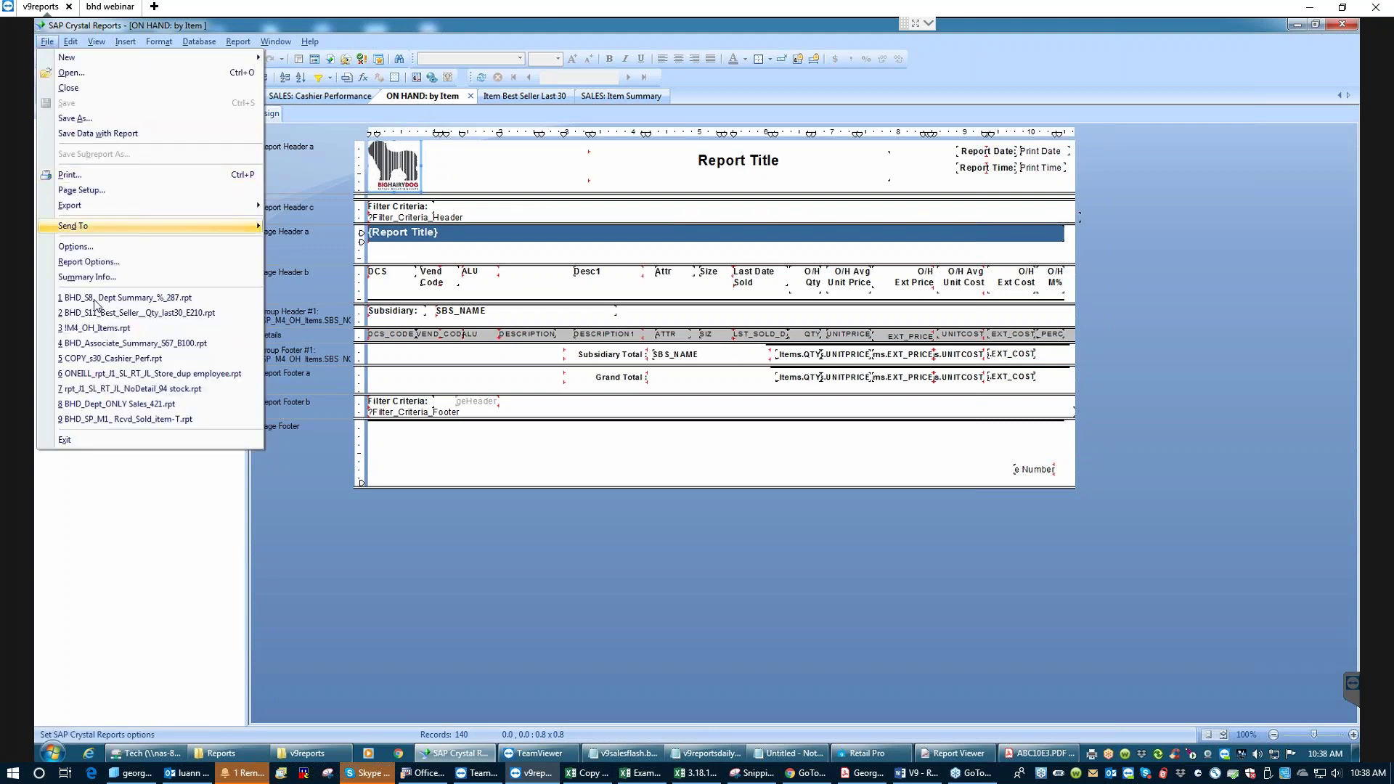
click(76, 119)
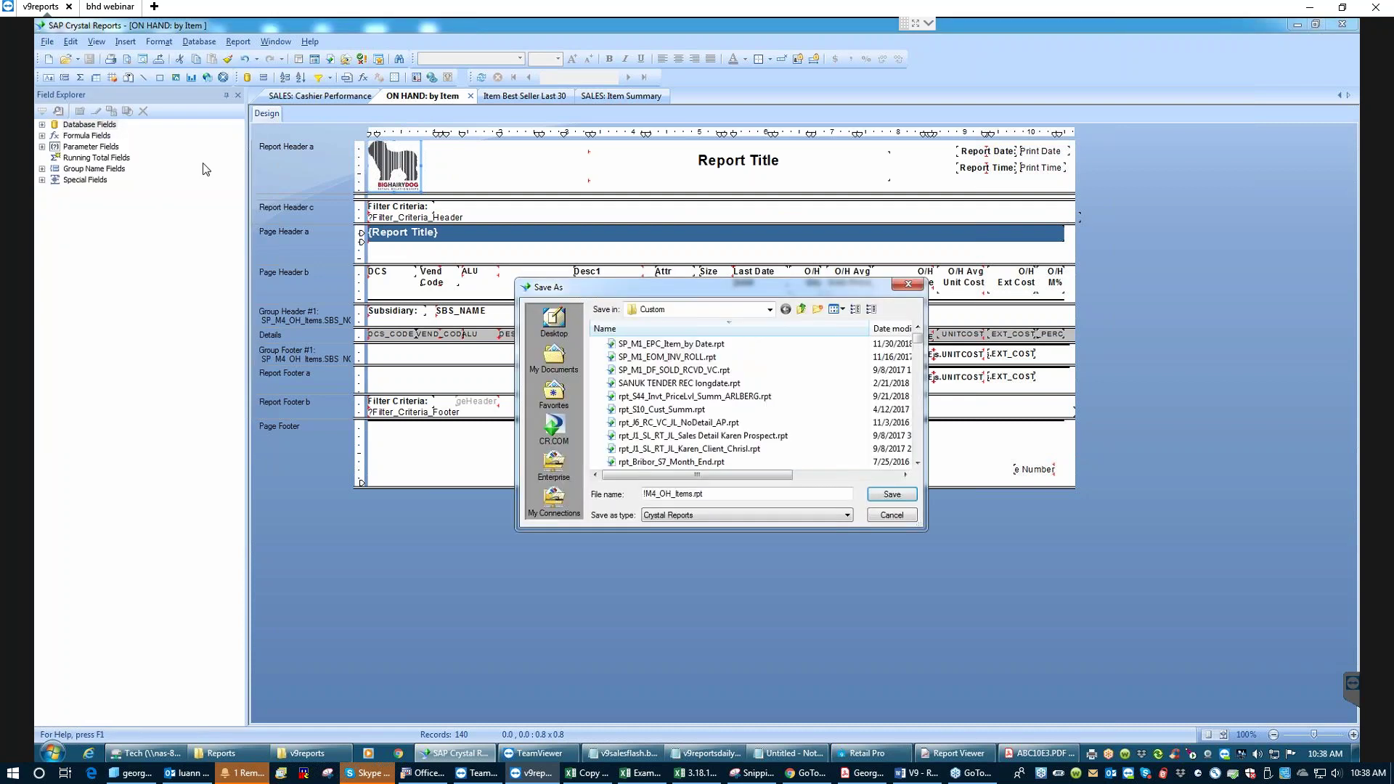
click(892, 515)
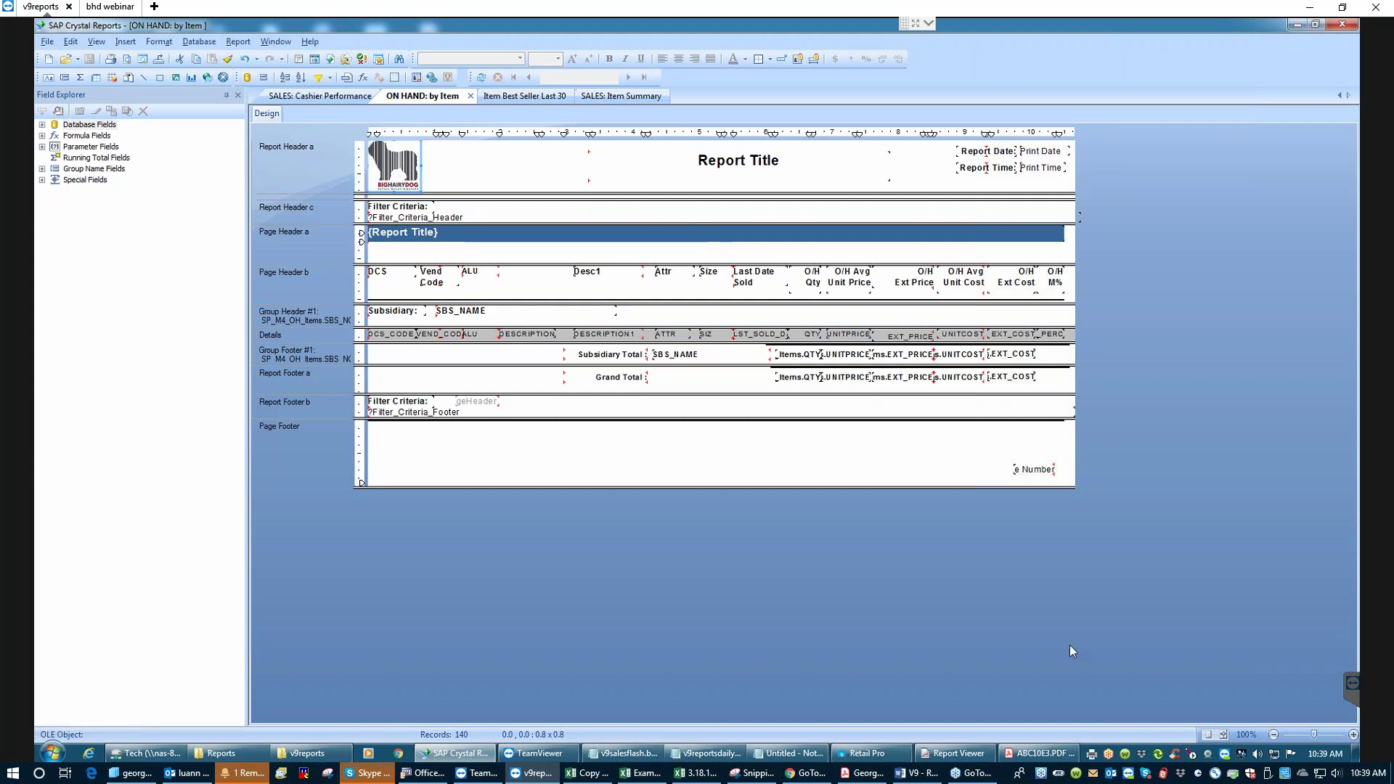
click(952, 753)
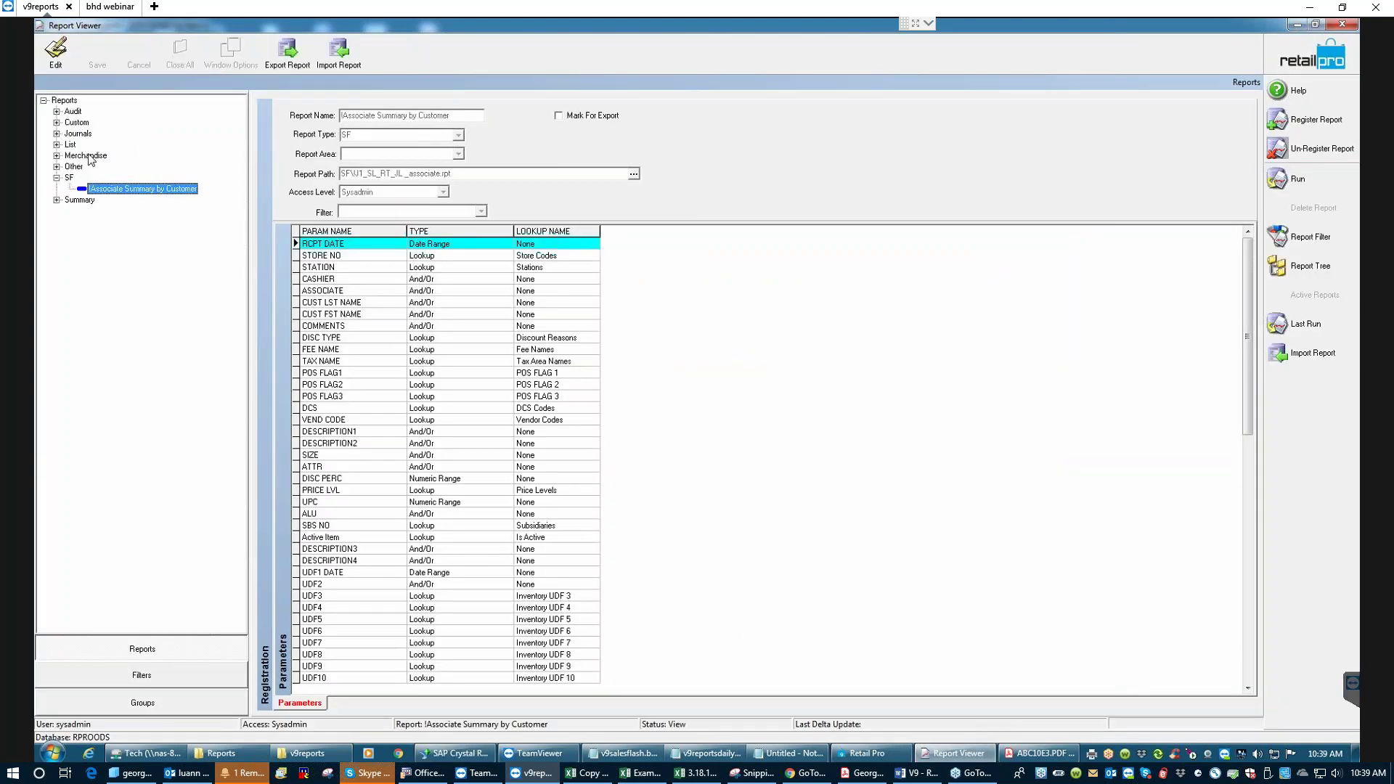
- Run the !On Hand by Item report from the Custom folder with empty criteria
click(57, 122)
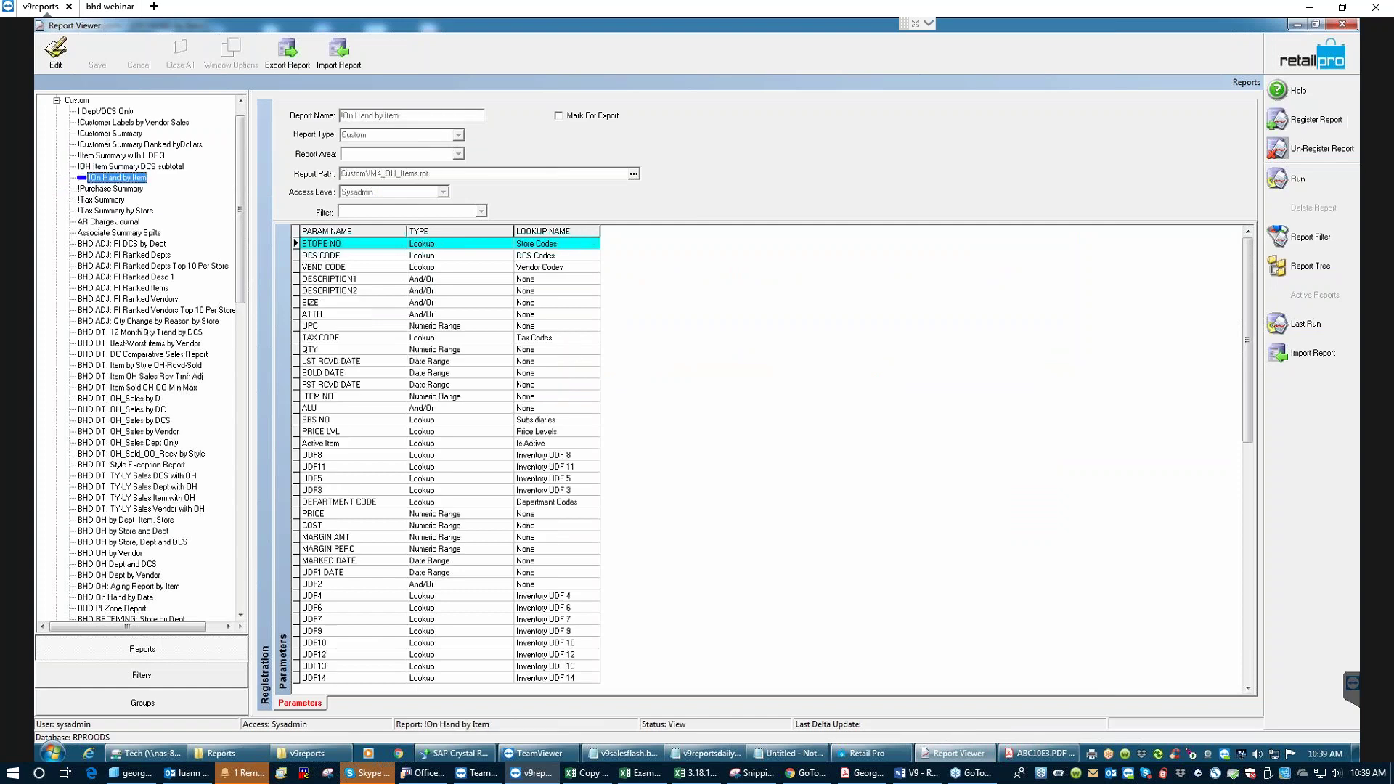
click(1326, 174)
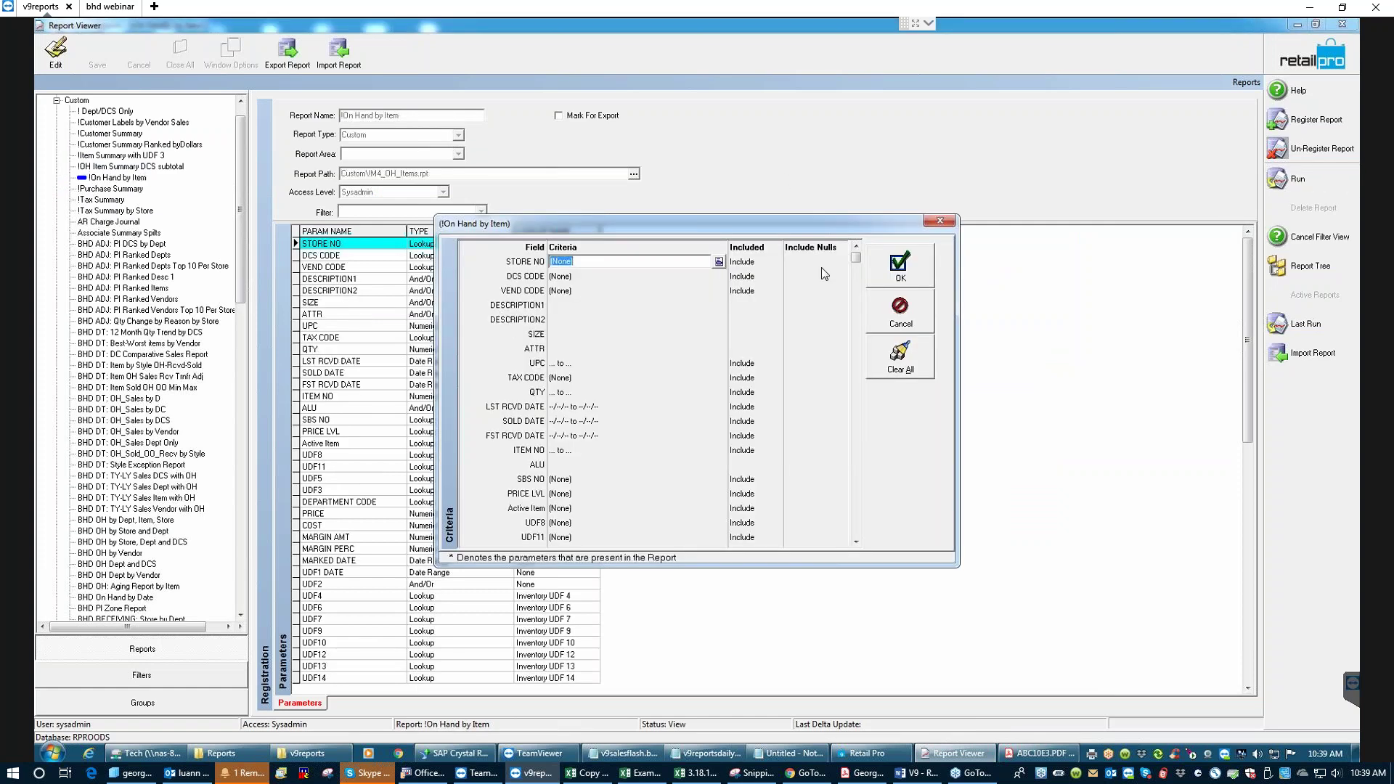
click(895, 272)
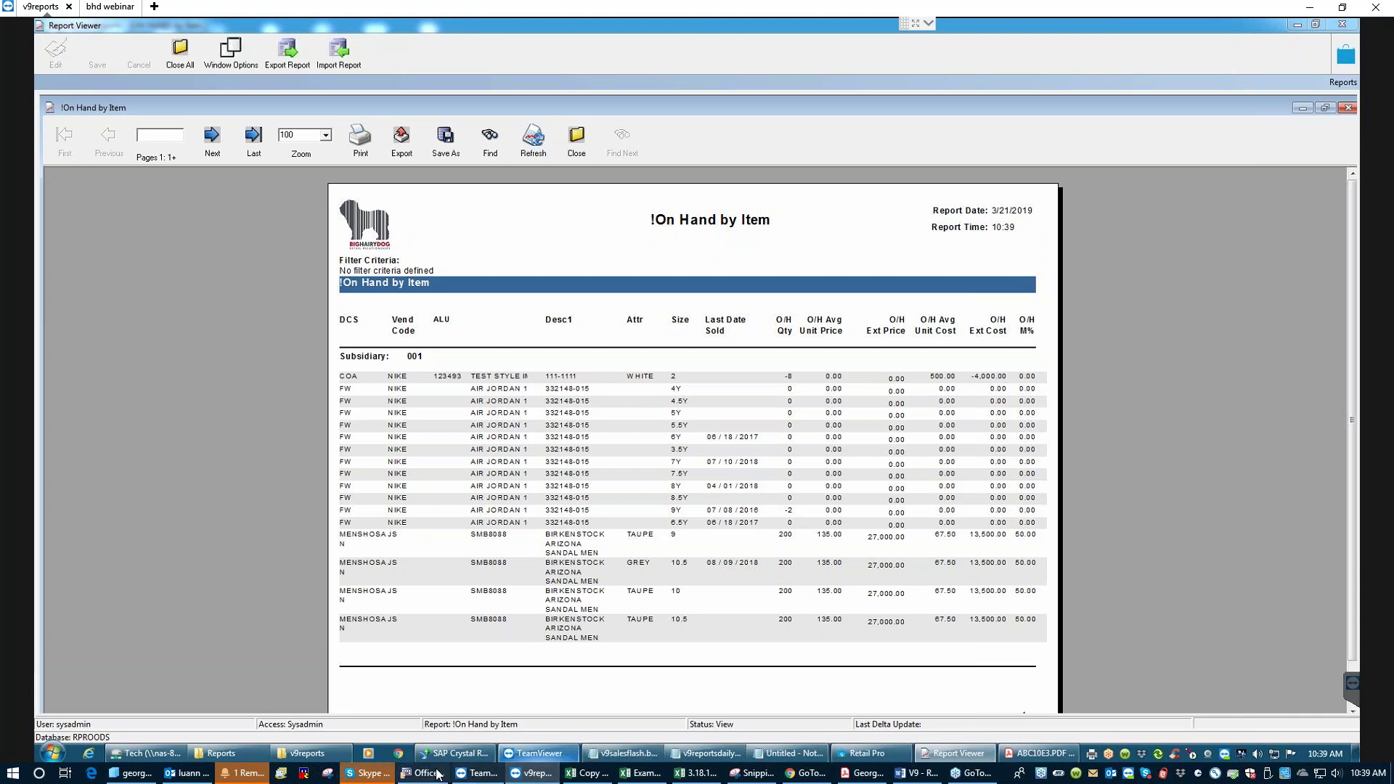
- Bring Crystal Reports back to the ON HAND: by Item design layout
click(450, 690)
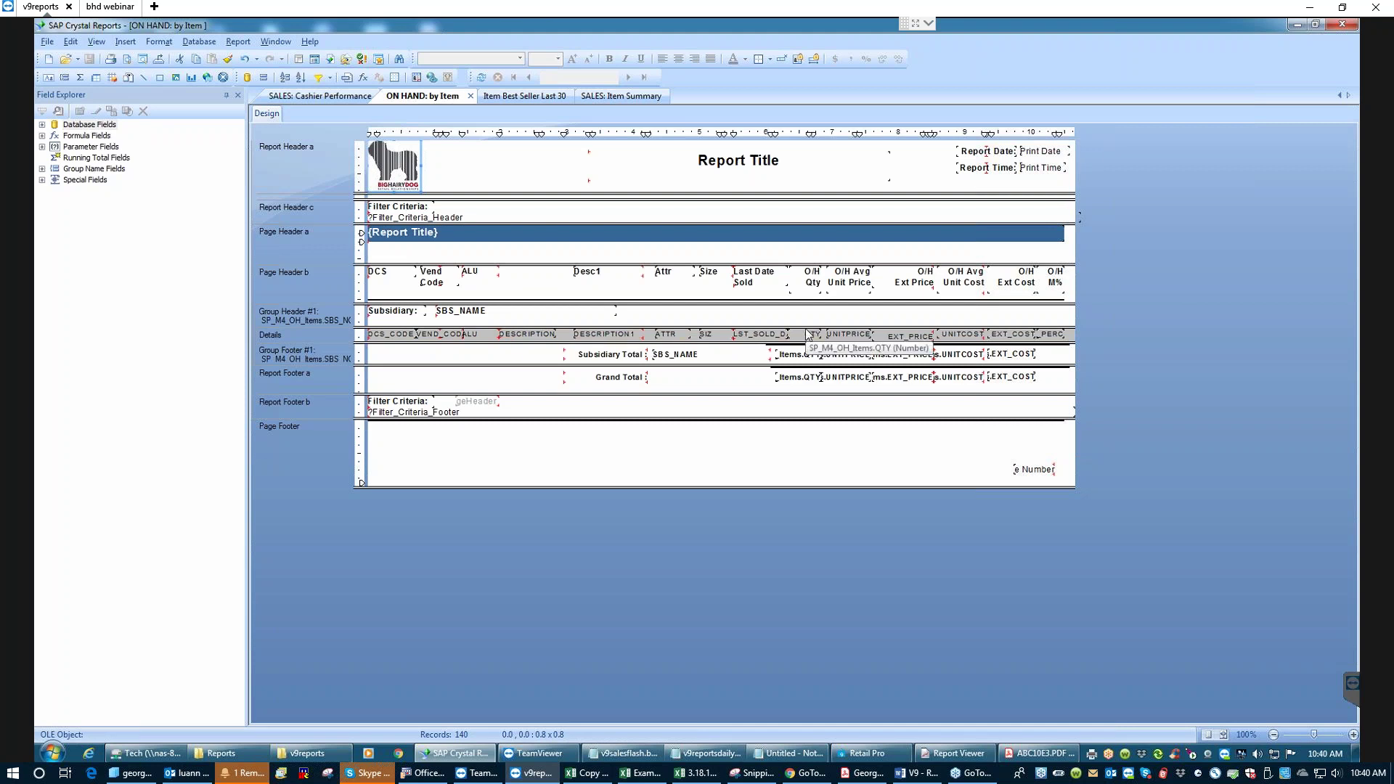
- Preview the report with V_Disp_Ext_Cost set to True and V_DEST_SBS_NO set to 1
click(126, 61)
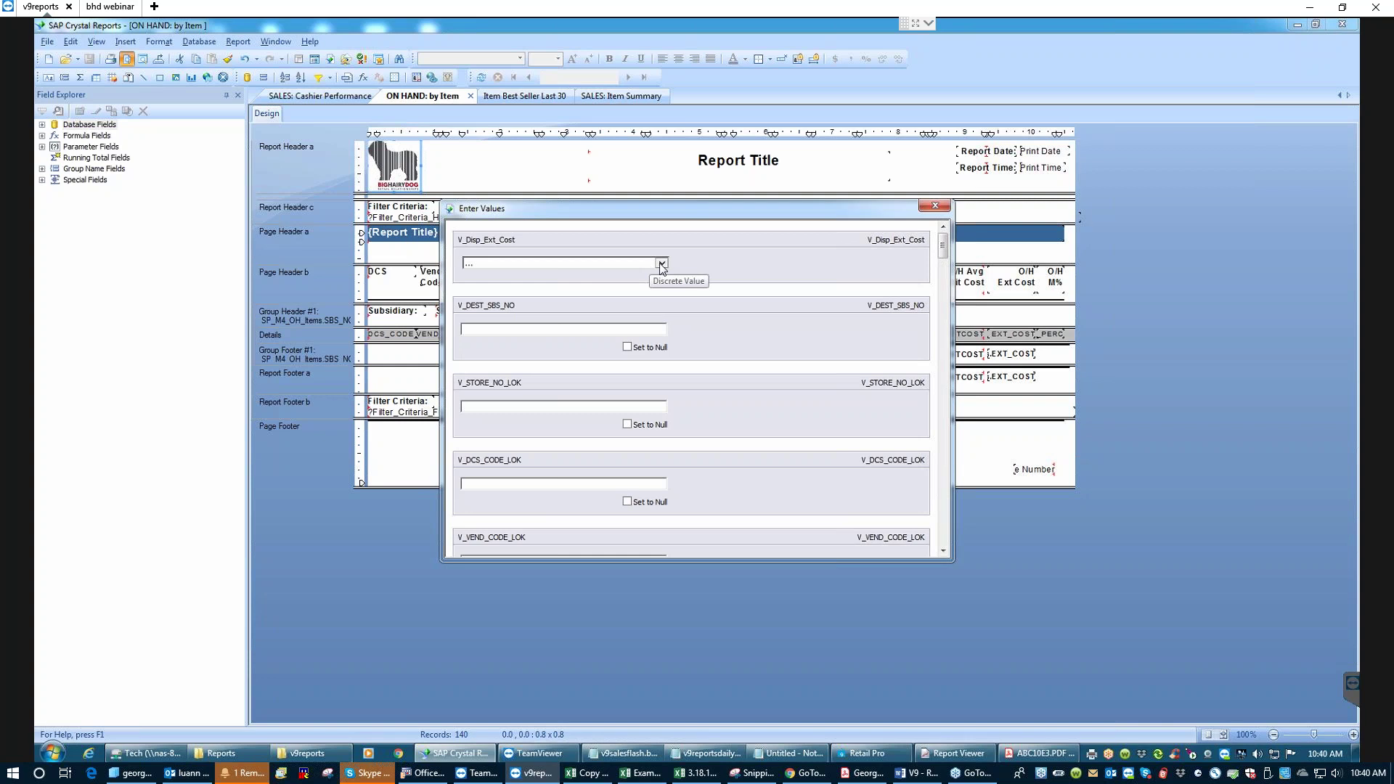
click(661, 263)
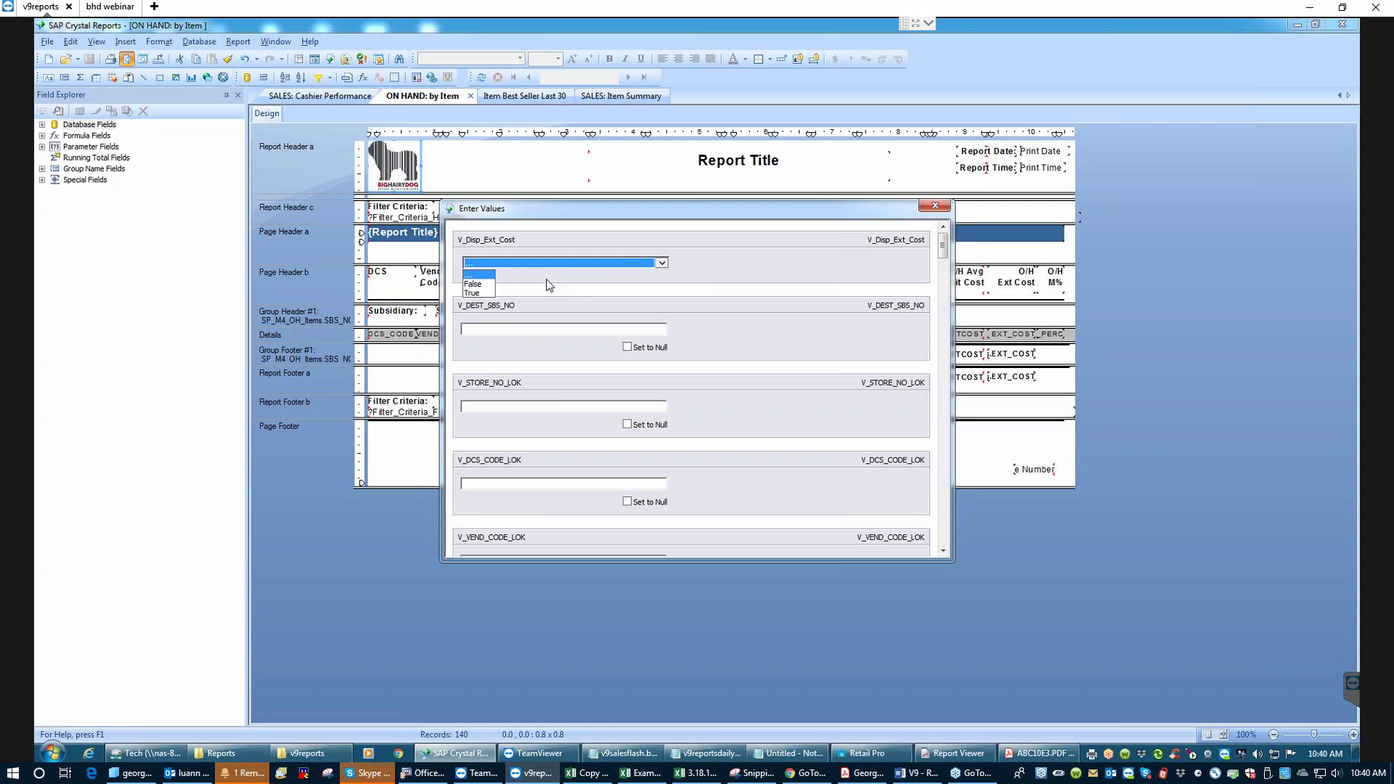
click(473, 293)
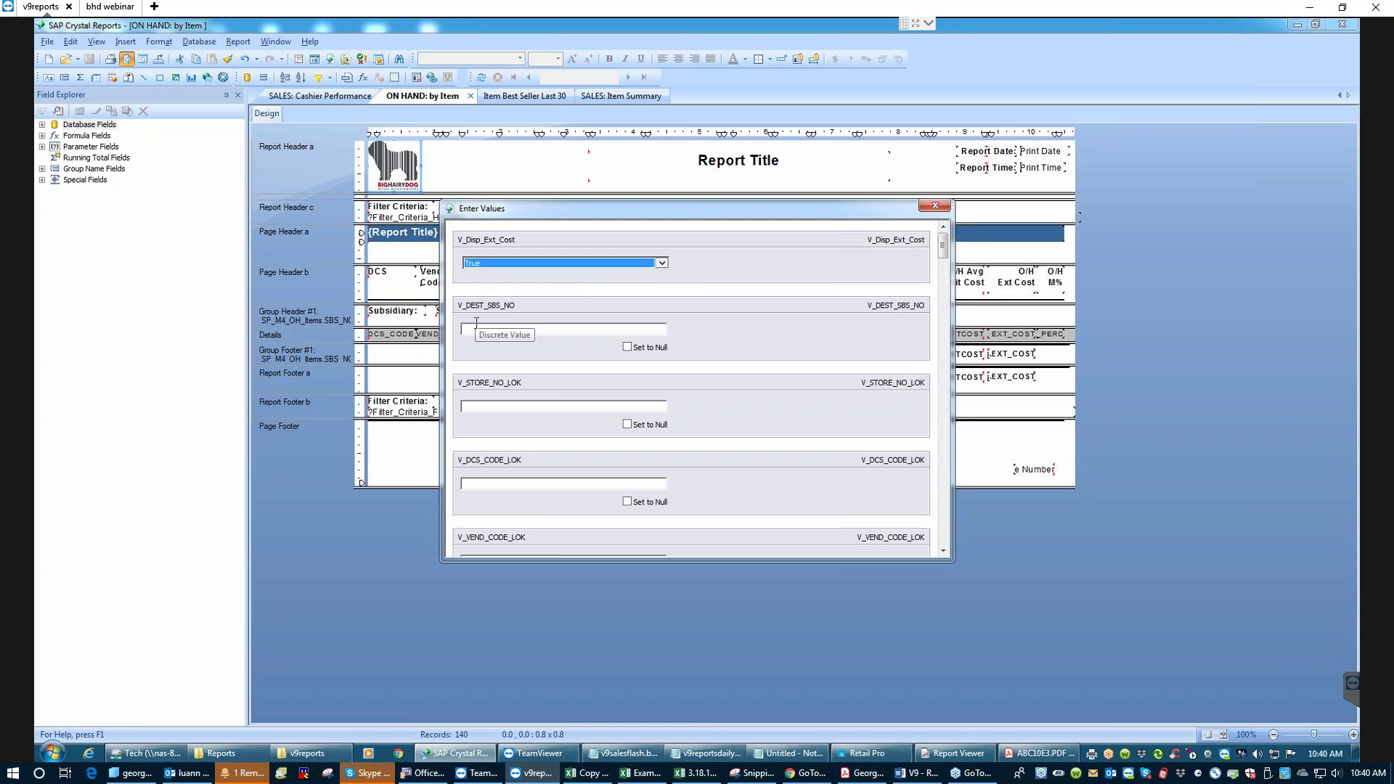
click(500, 330)
text(1)
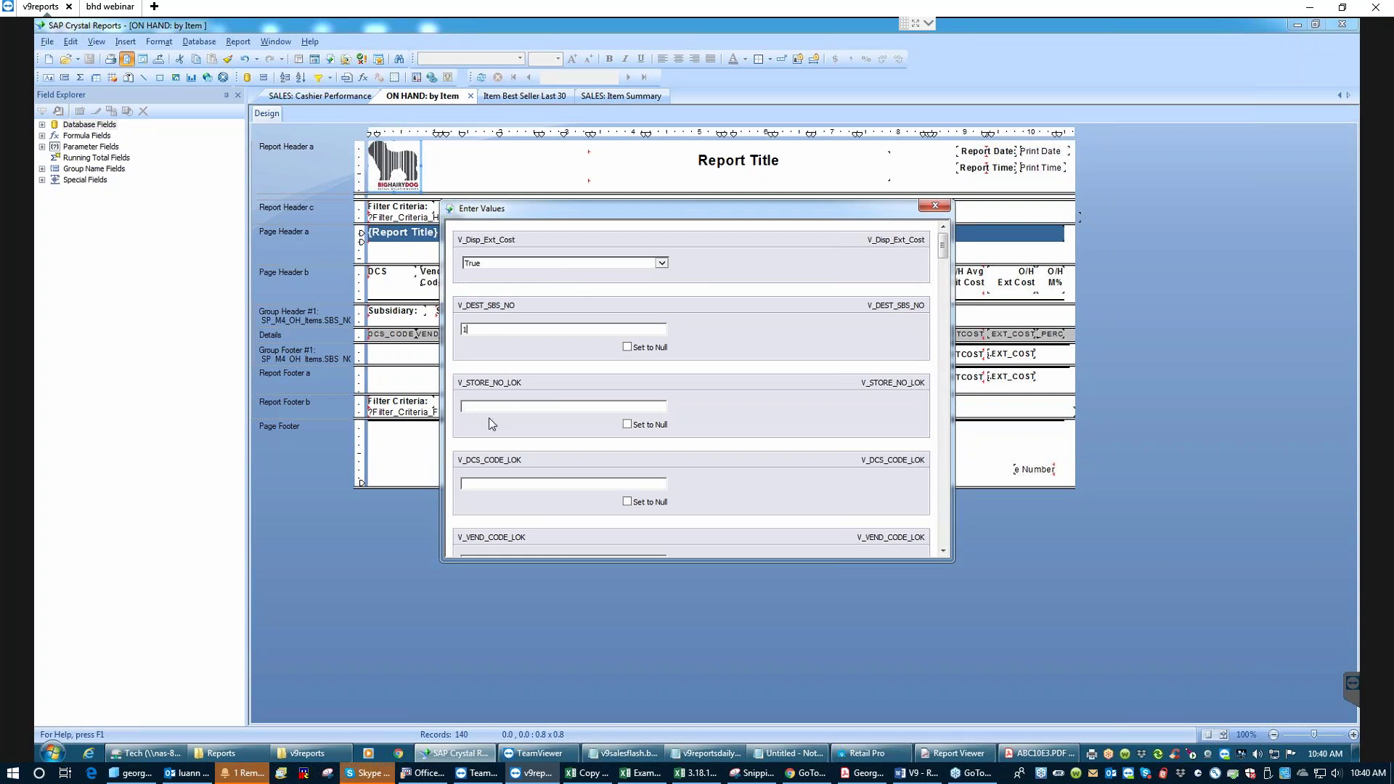
key(Return)
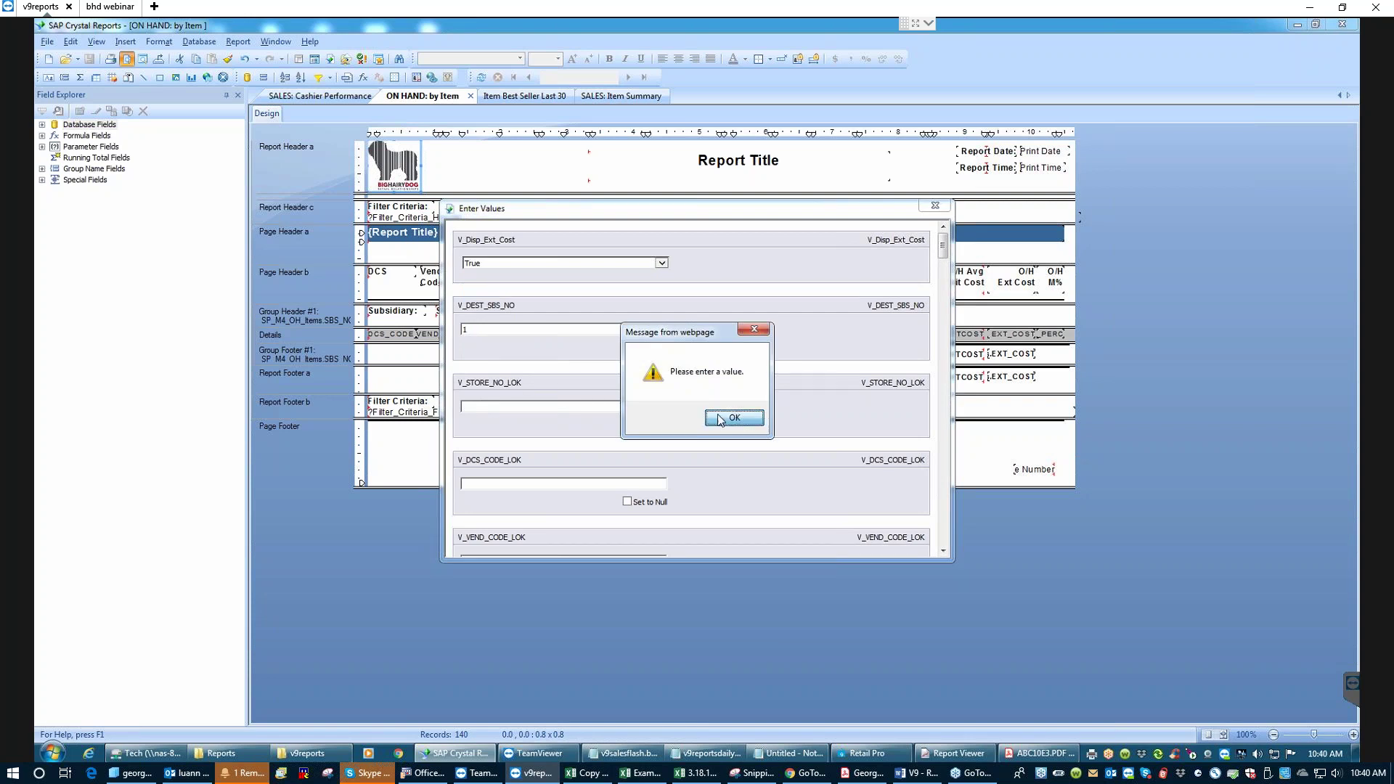
click(747, 415)
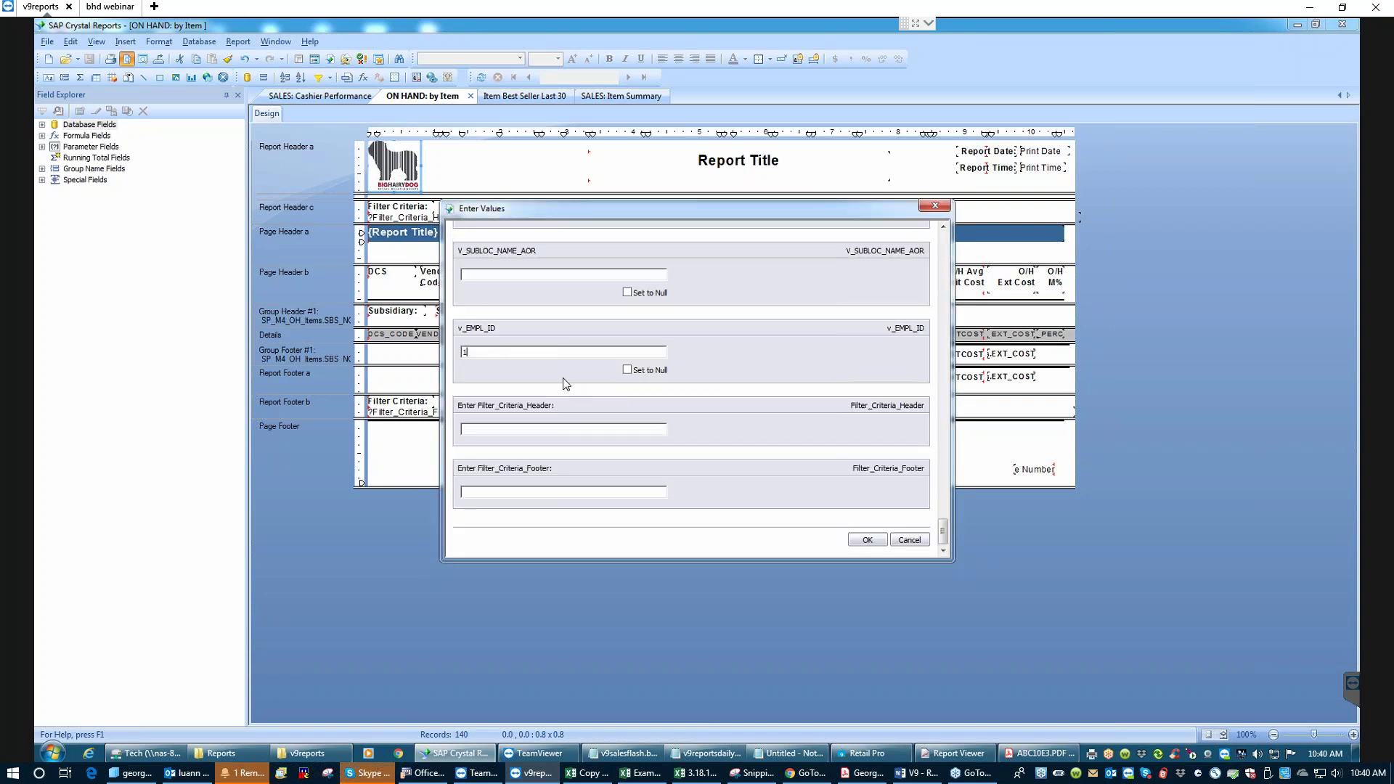
key(Escape)
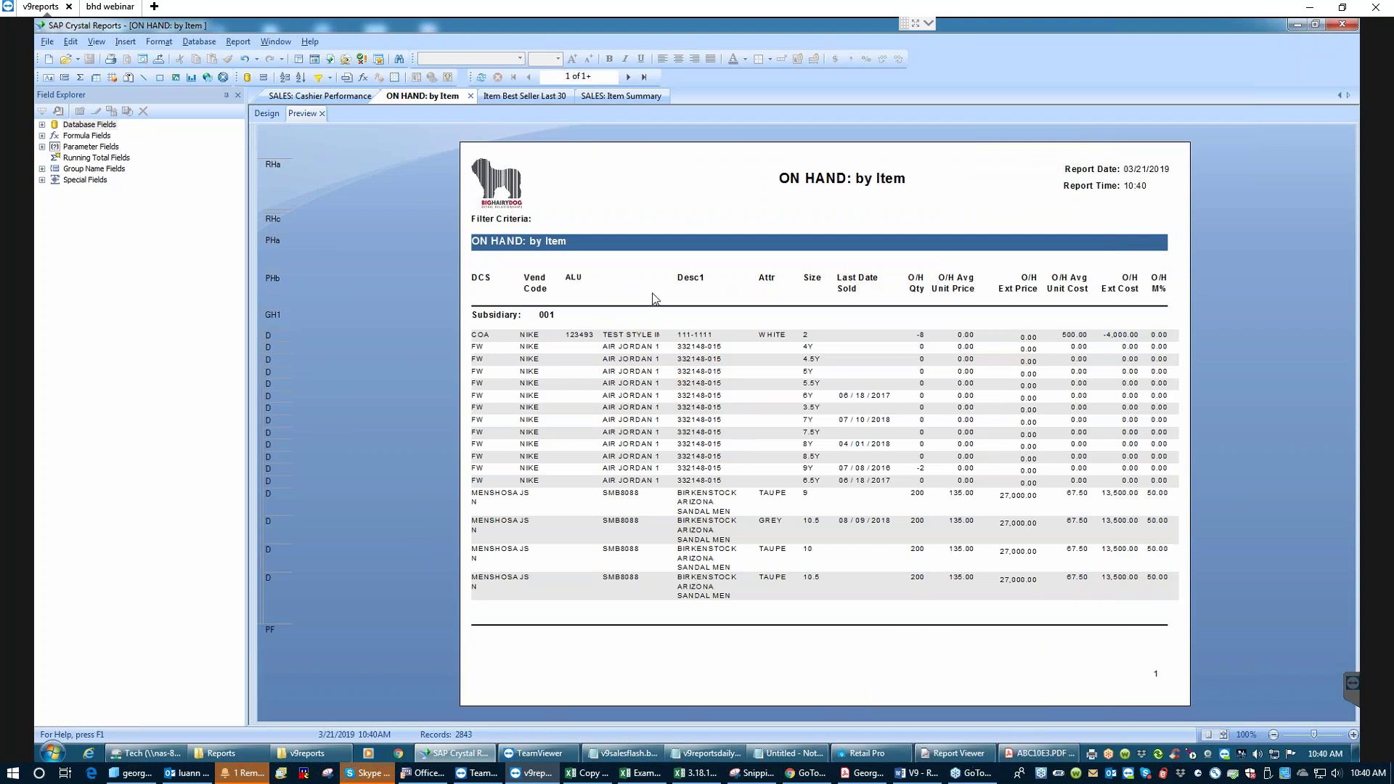
- Delete the DESCRIPTION2 field showing AIR JORDAN 1 from the details and widen the layout area
click(627, 347)
click(622, 349)
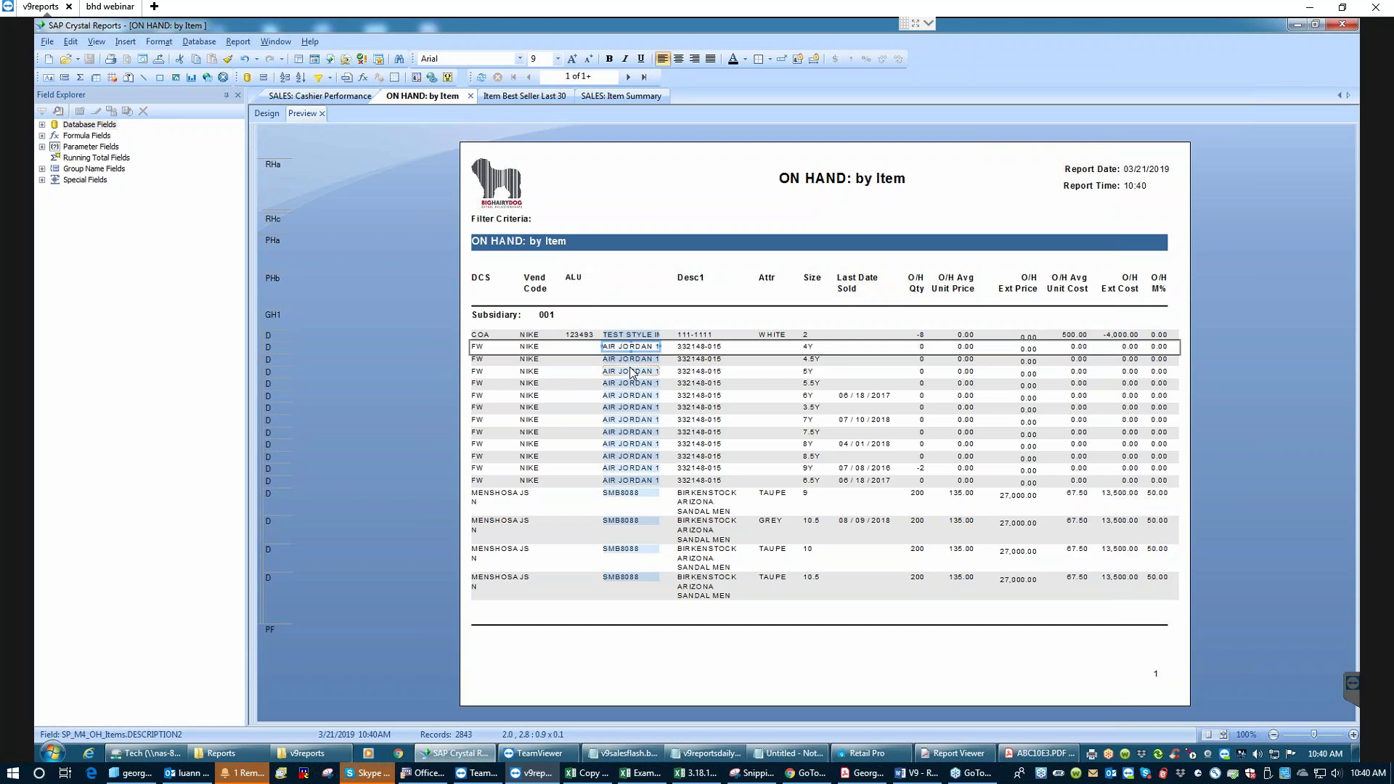
click(261, 114)
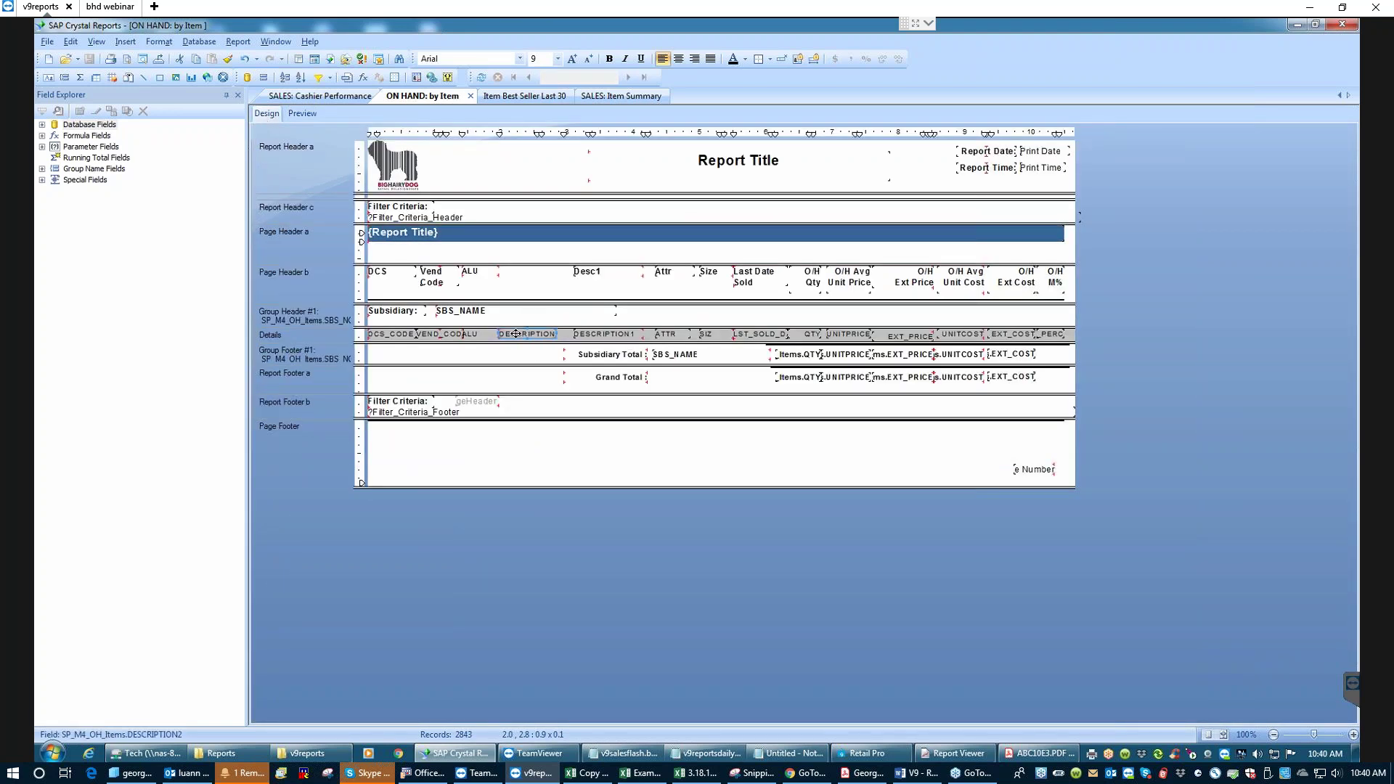
key(Delete)
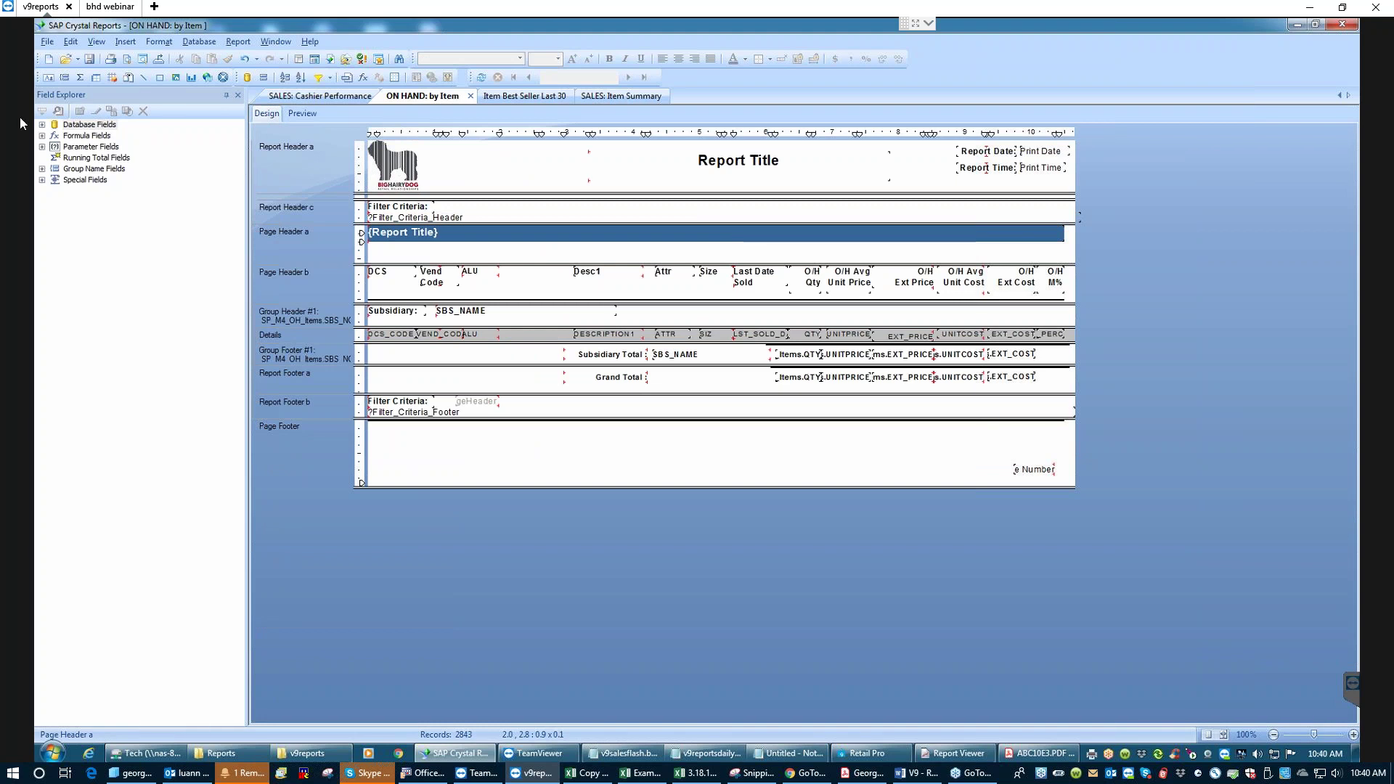
drag(246, 221, 159, 198)
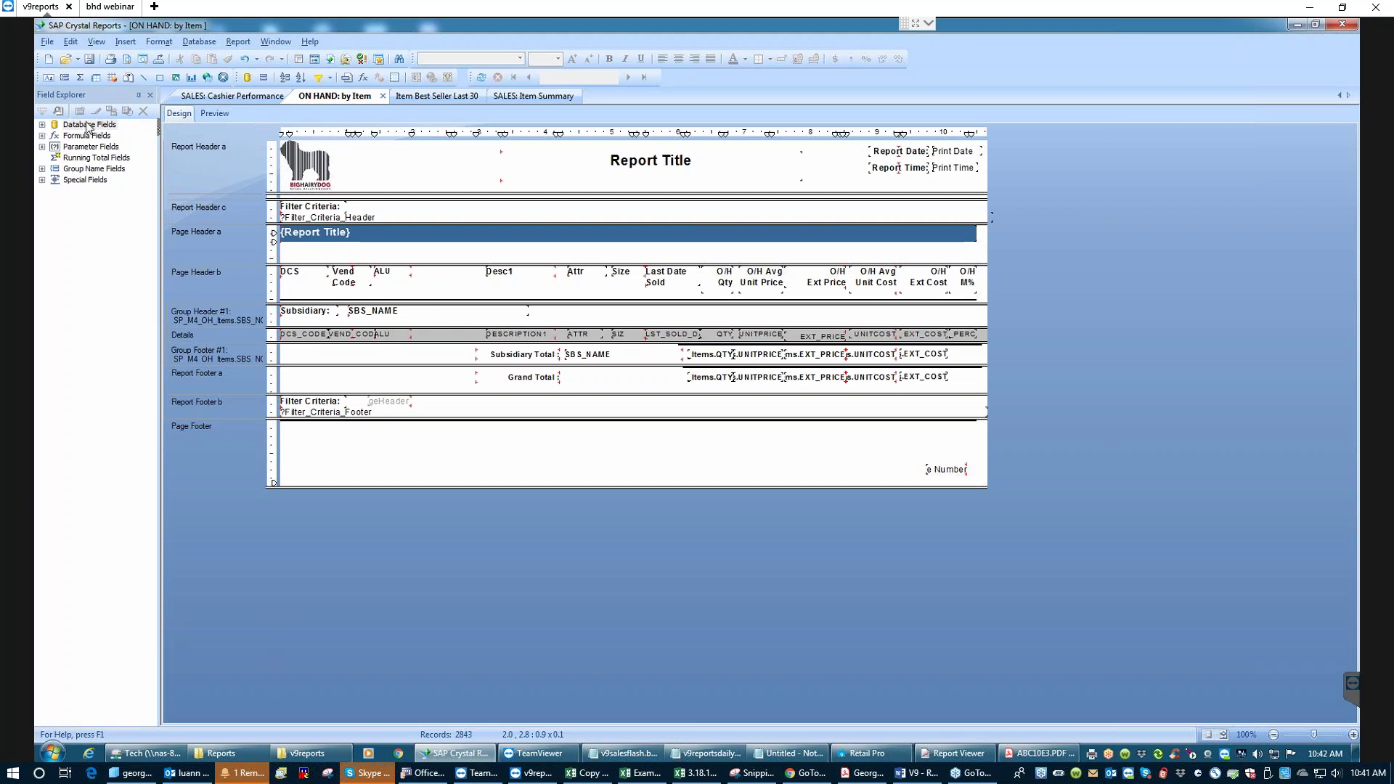
click(42, 125)
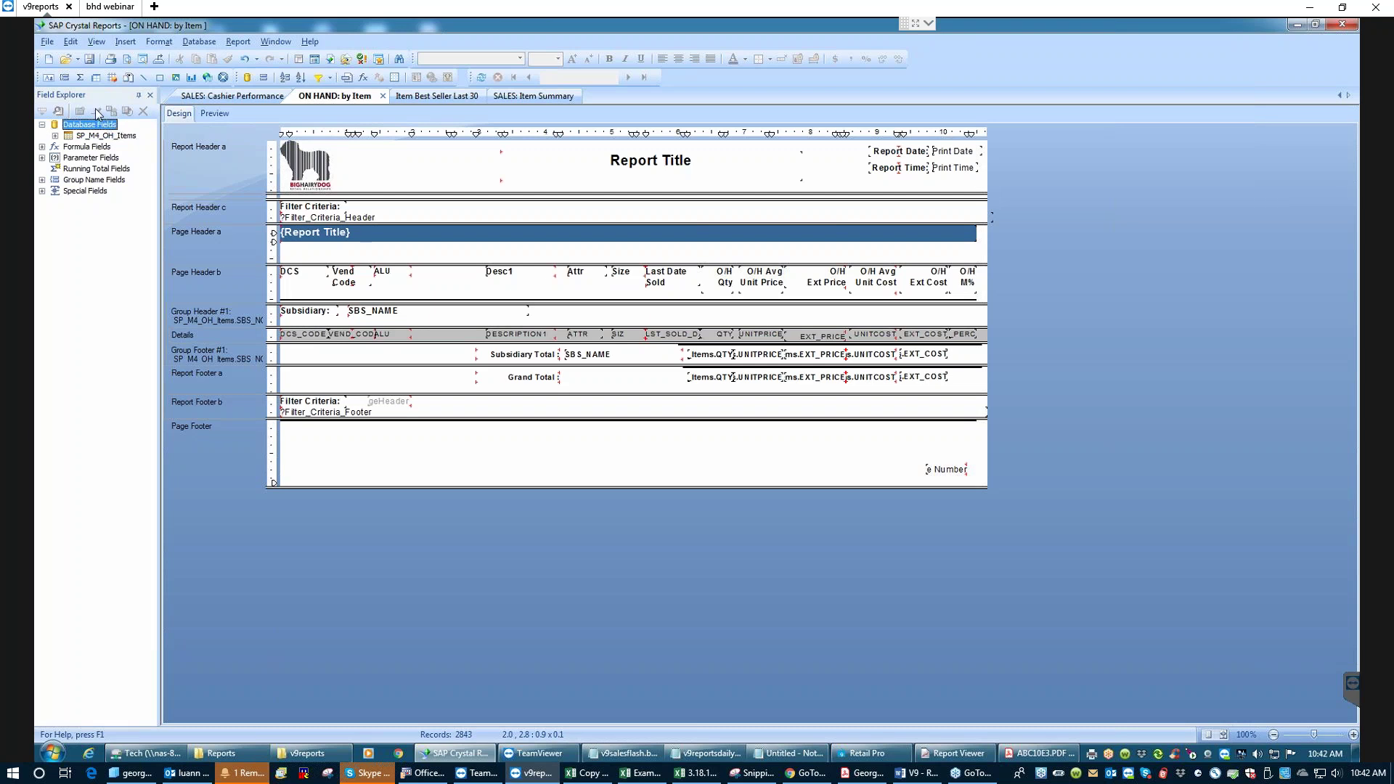
click(55, 136)
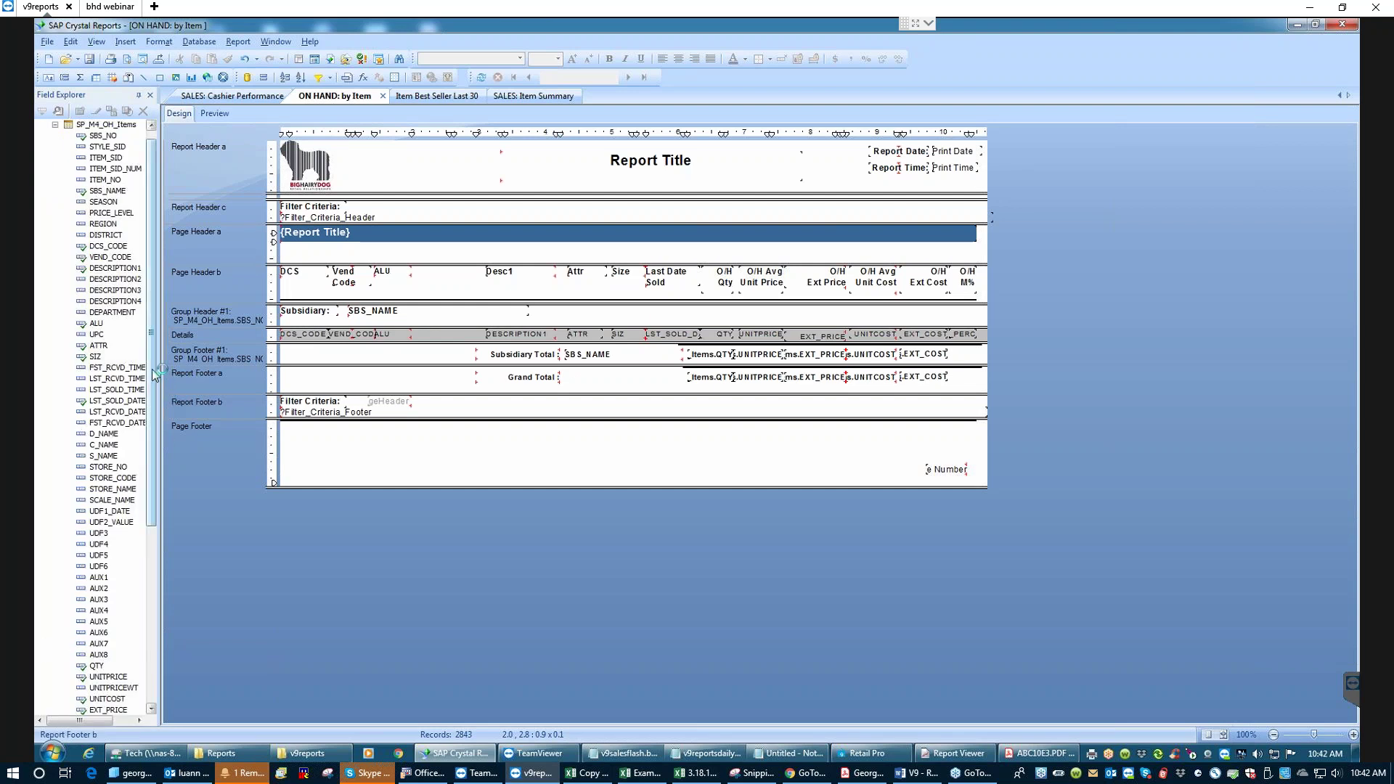
scroll(154, 374, down, 5)
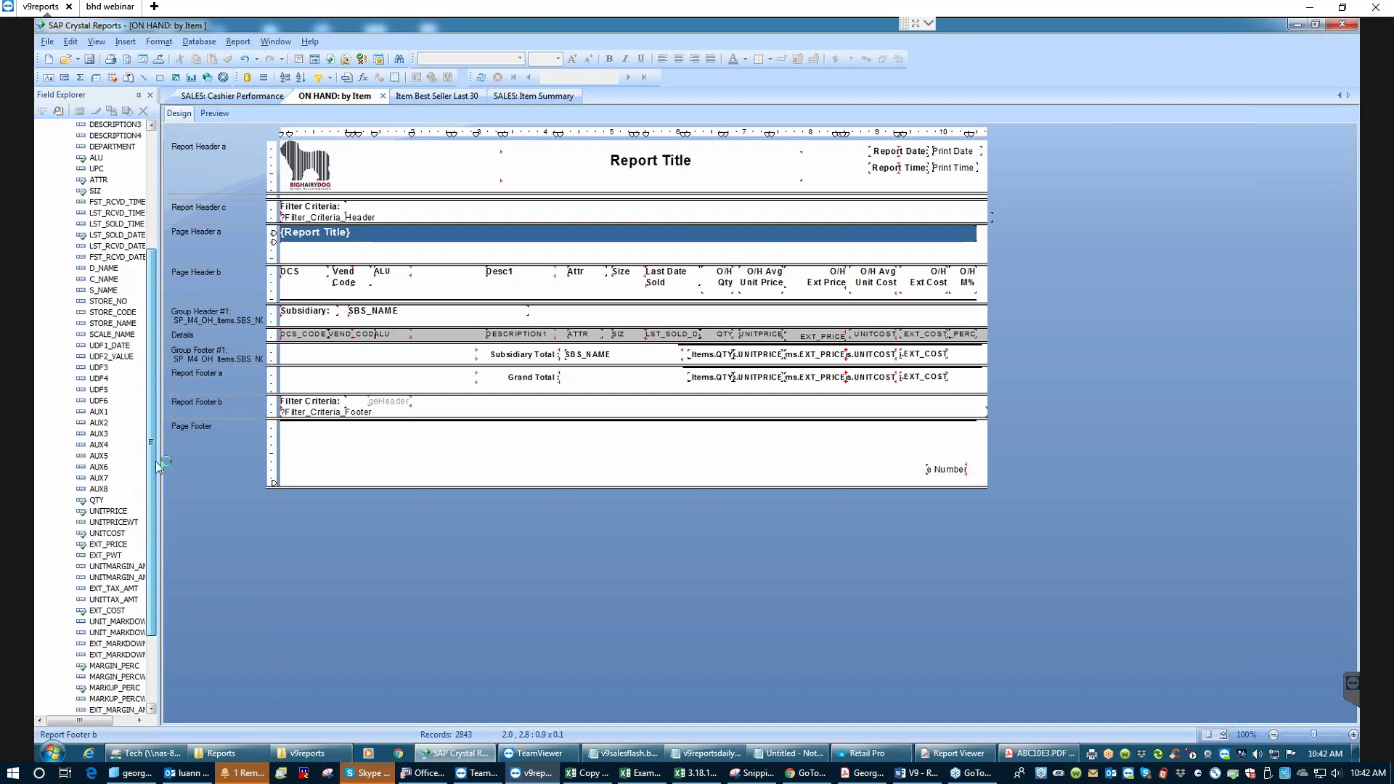
scroll(158, 466, up, 3)
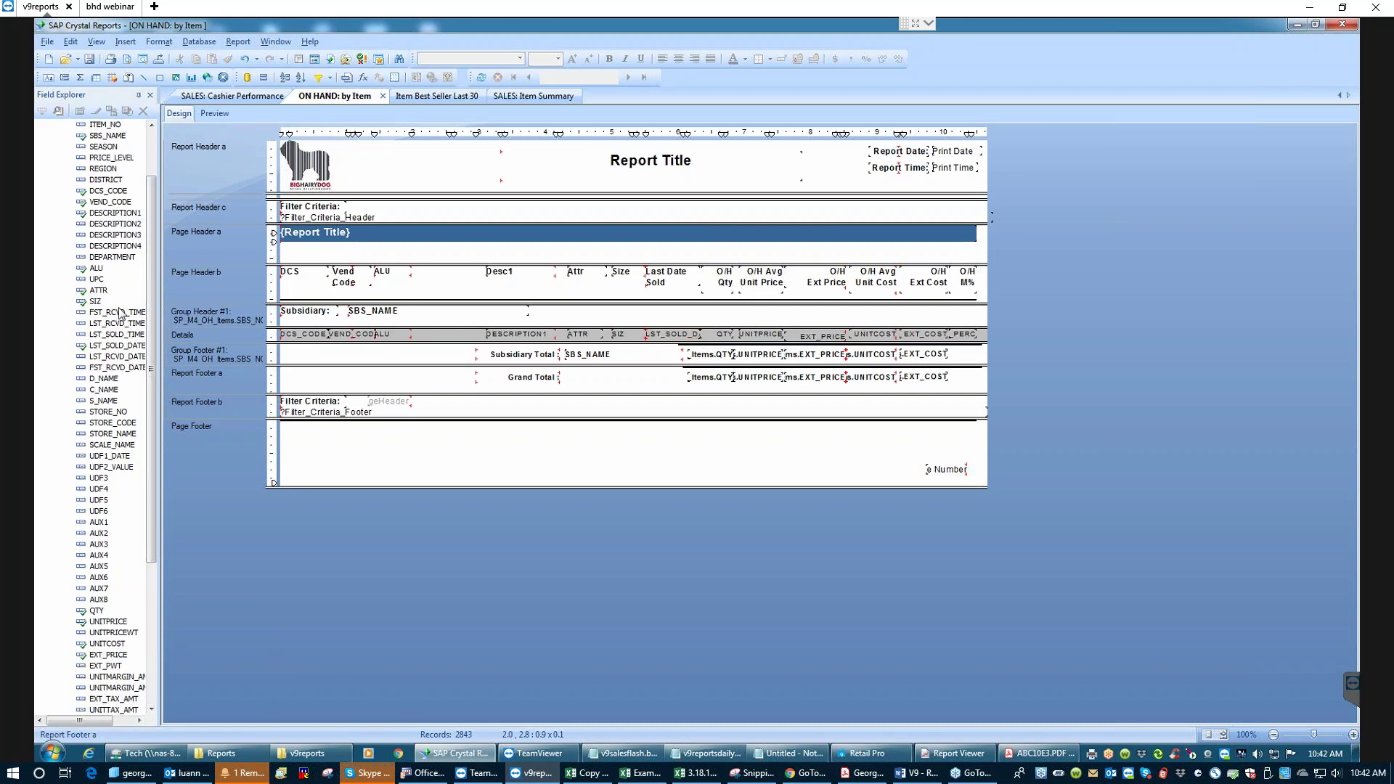
drag(150, 254, 154, 400)
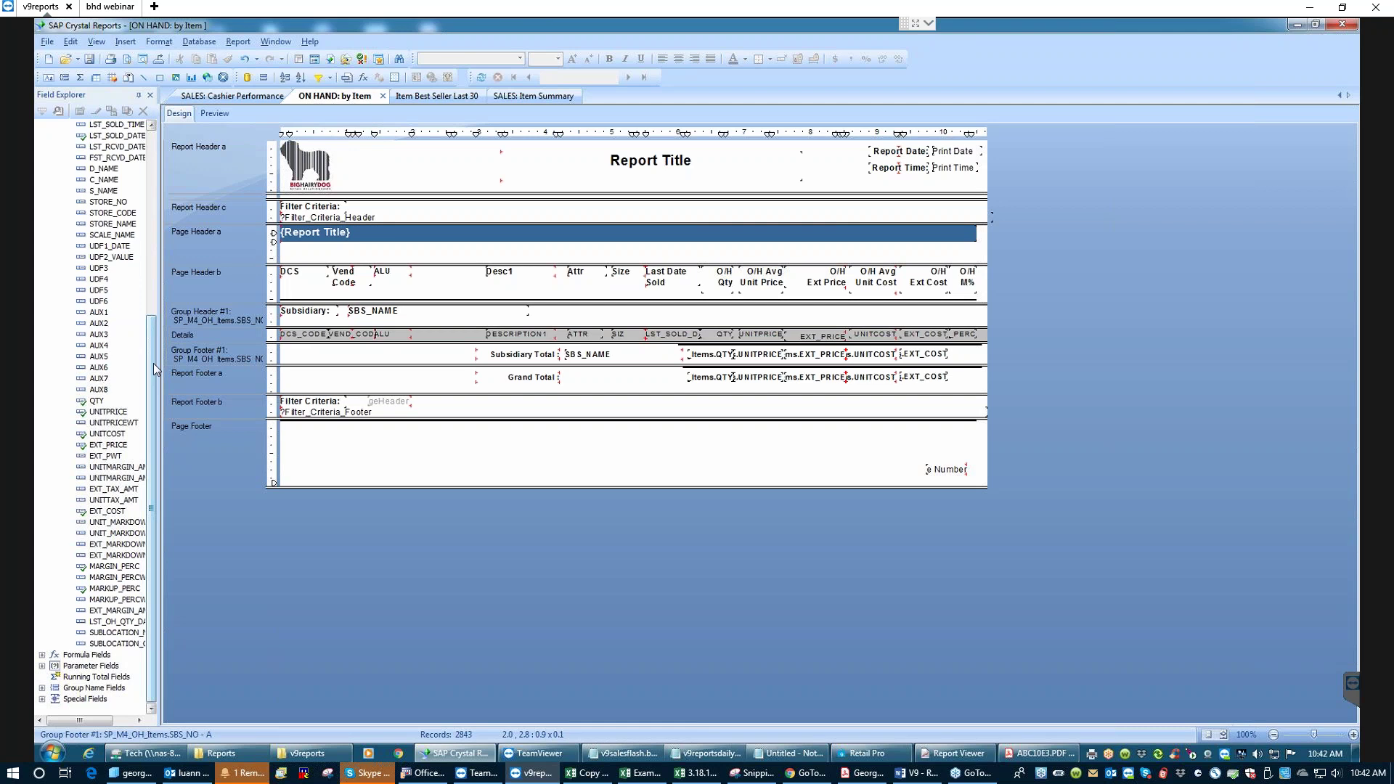
scroll(154, 369, up, 3)
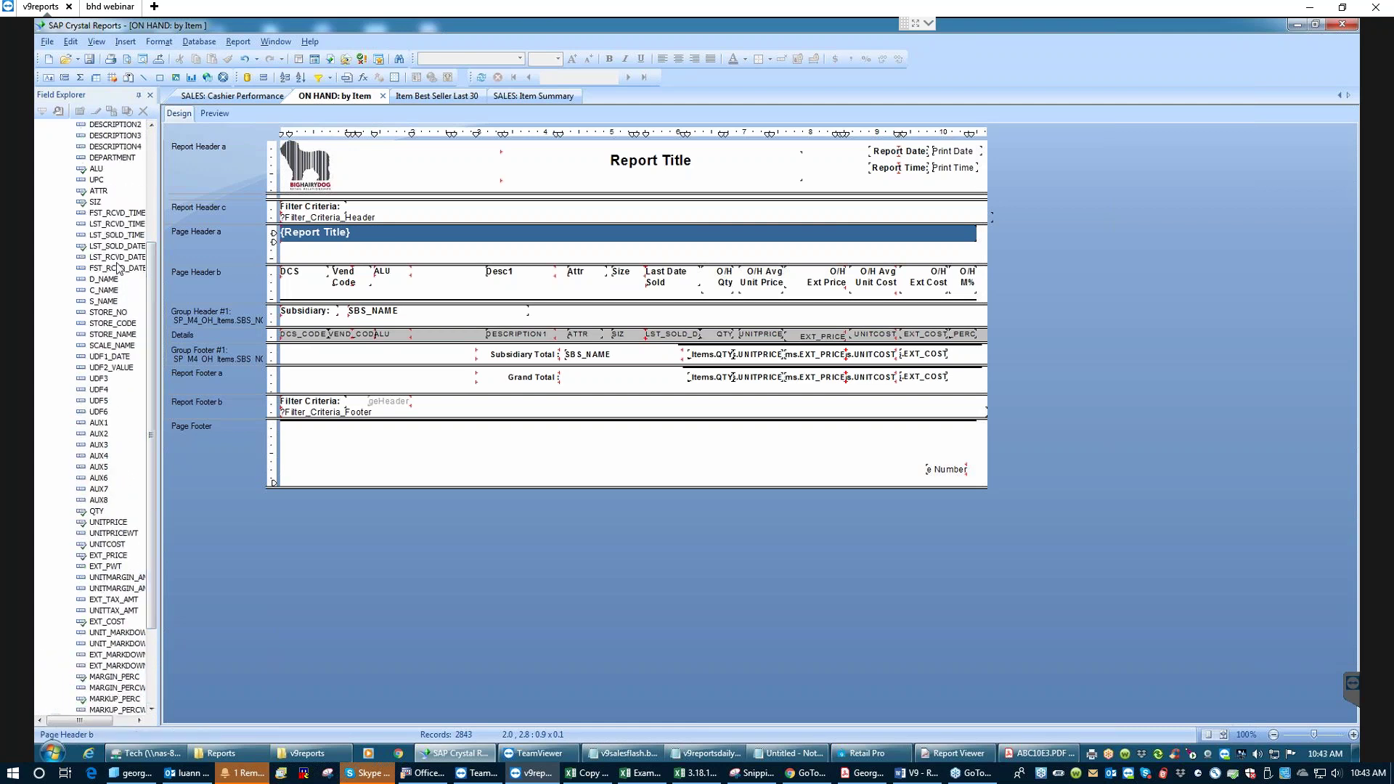
- Insert the UPC field and heading between ALU and DESCRIPTION1, adjusting its width and position
click(98, 181)
mouse_move(145, 197)
mouse_down()
mouse_move(414, 278)
mouse_move(420, 336)
mouse_up()
click(417, 329)
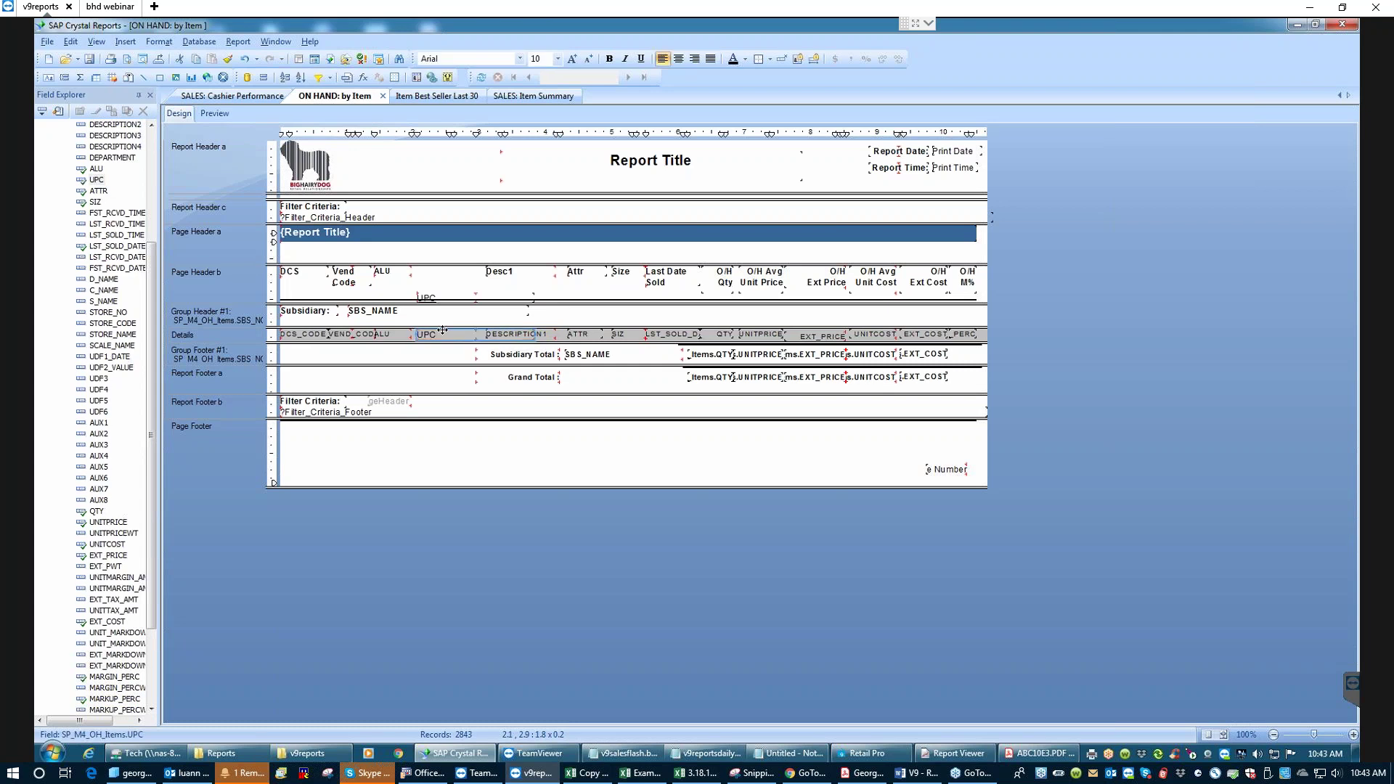
key(shift+Left)
key(shift+Left)
key(shift+Left)
key(shift+Left)
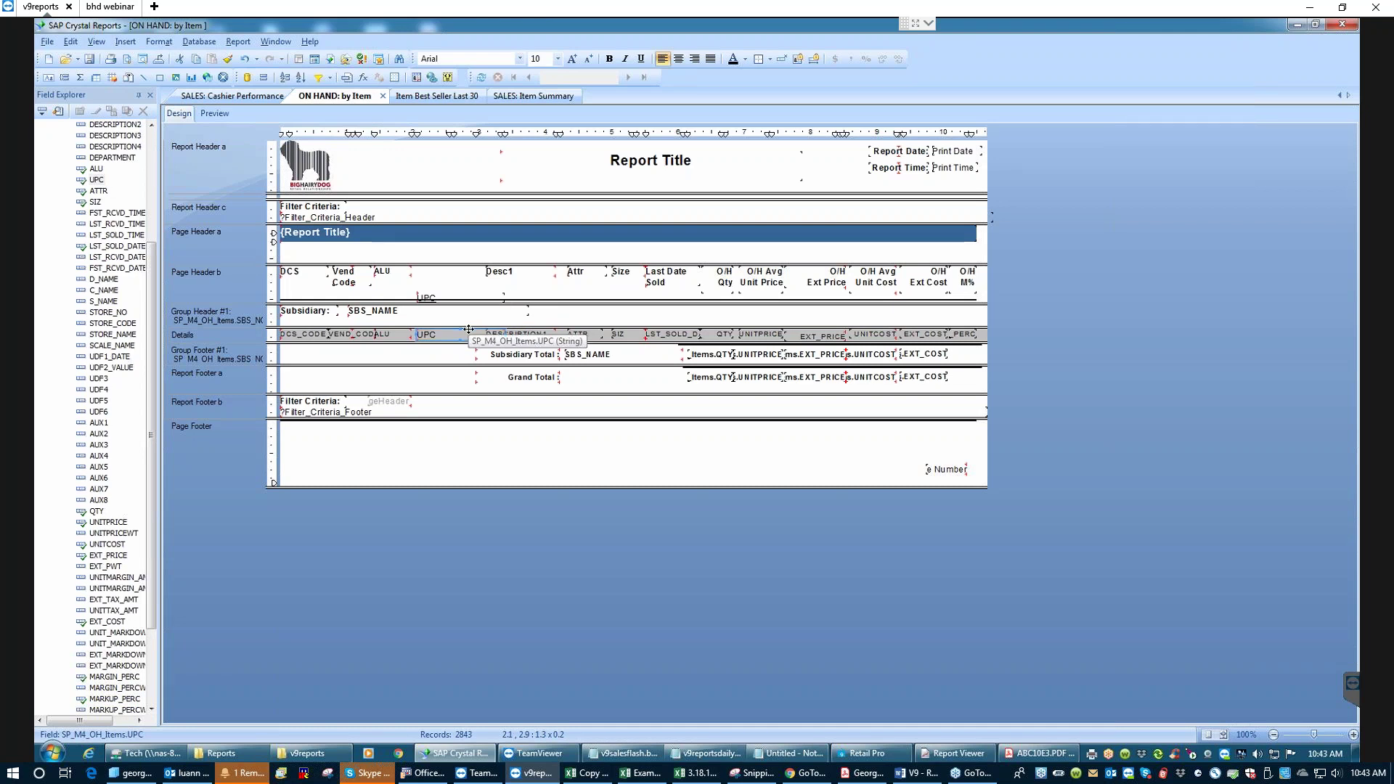
key(Left)
key(Left)
key(Left)
key(Left)
key(Right)
key(Right)
key(Right)
key(Right)
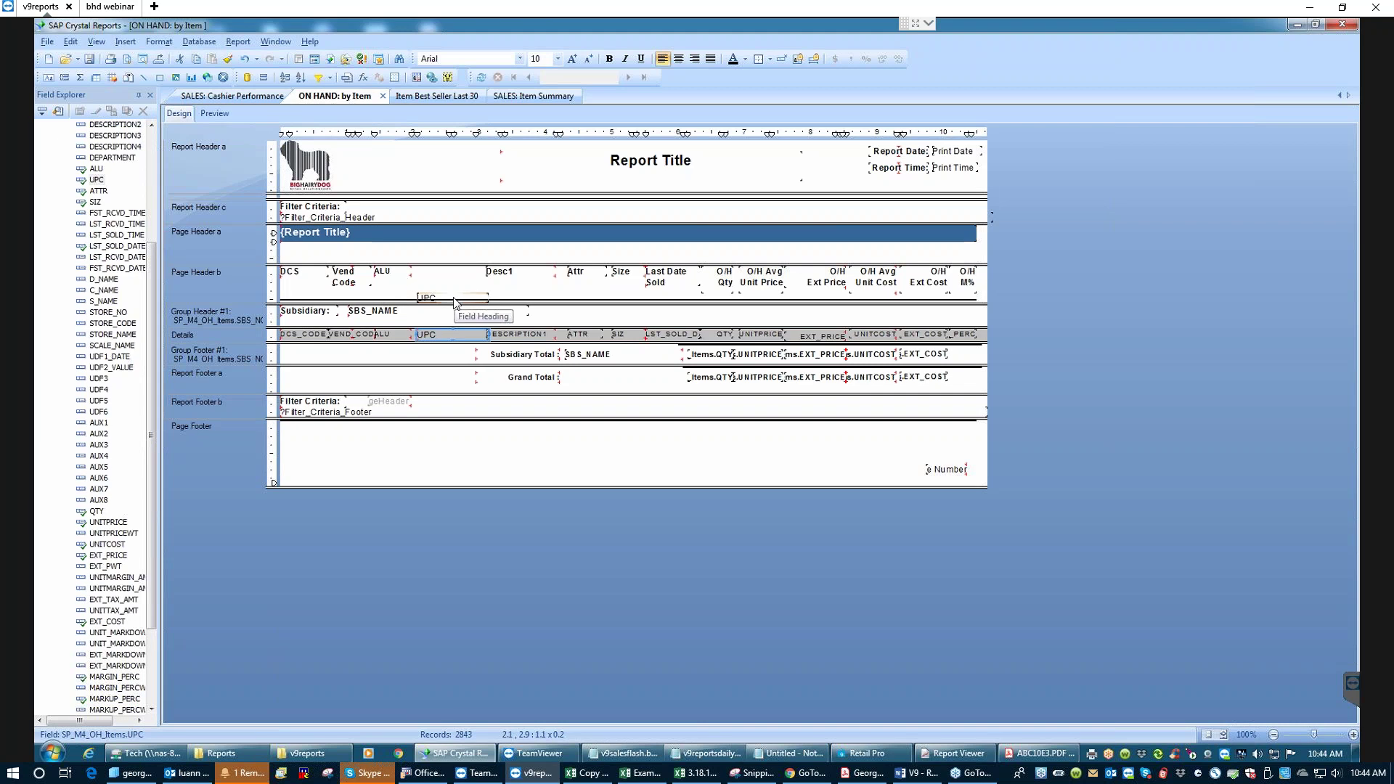
click(395, 271)
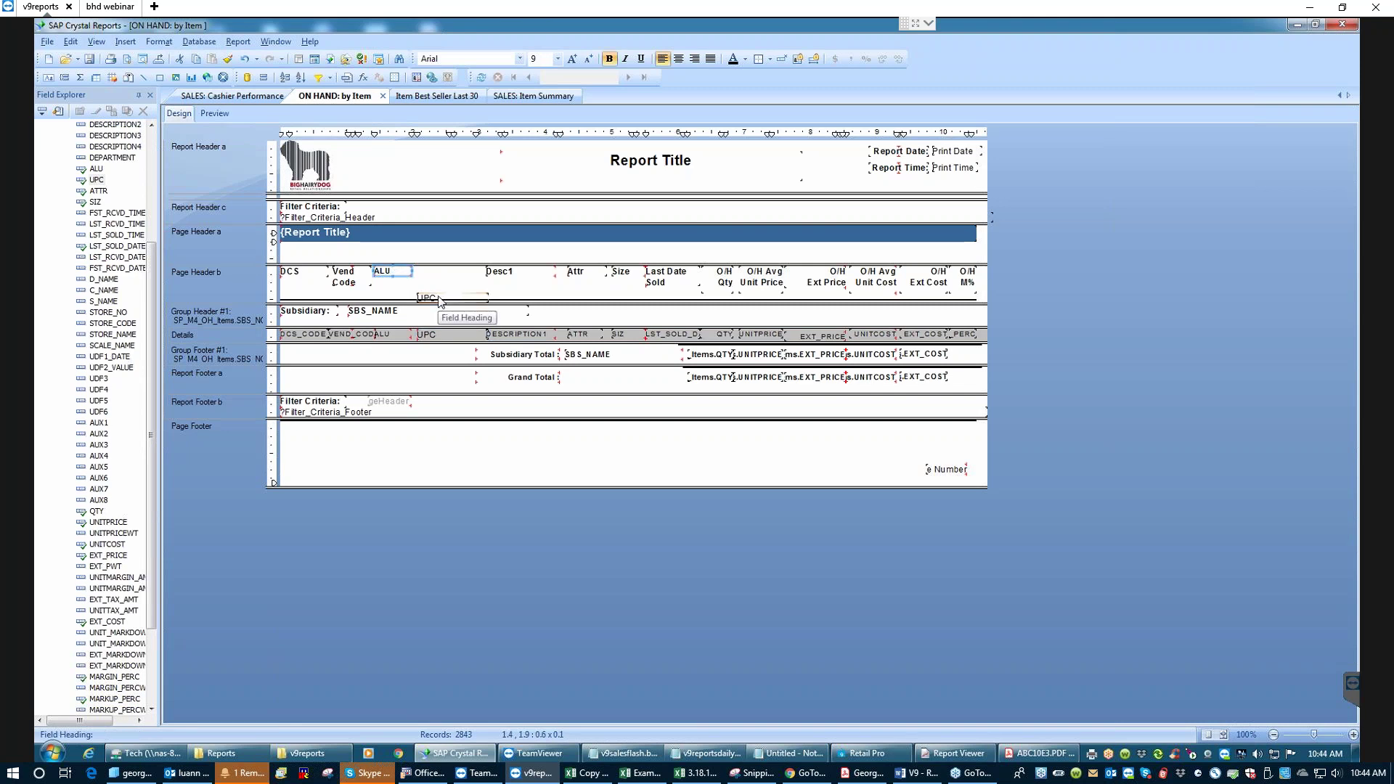
- Top-align the UPC heading with the ALU heading
ctrl+click(439, 298)
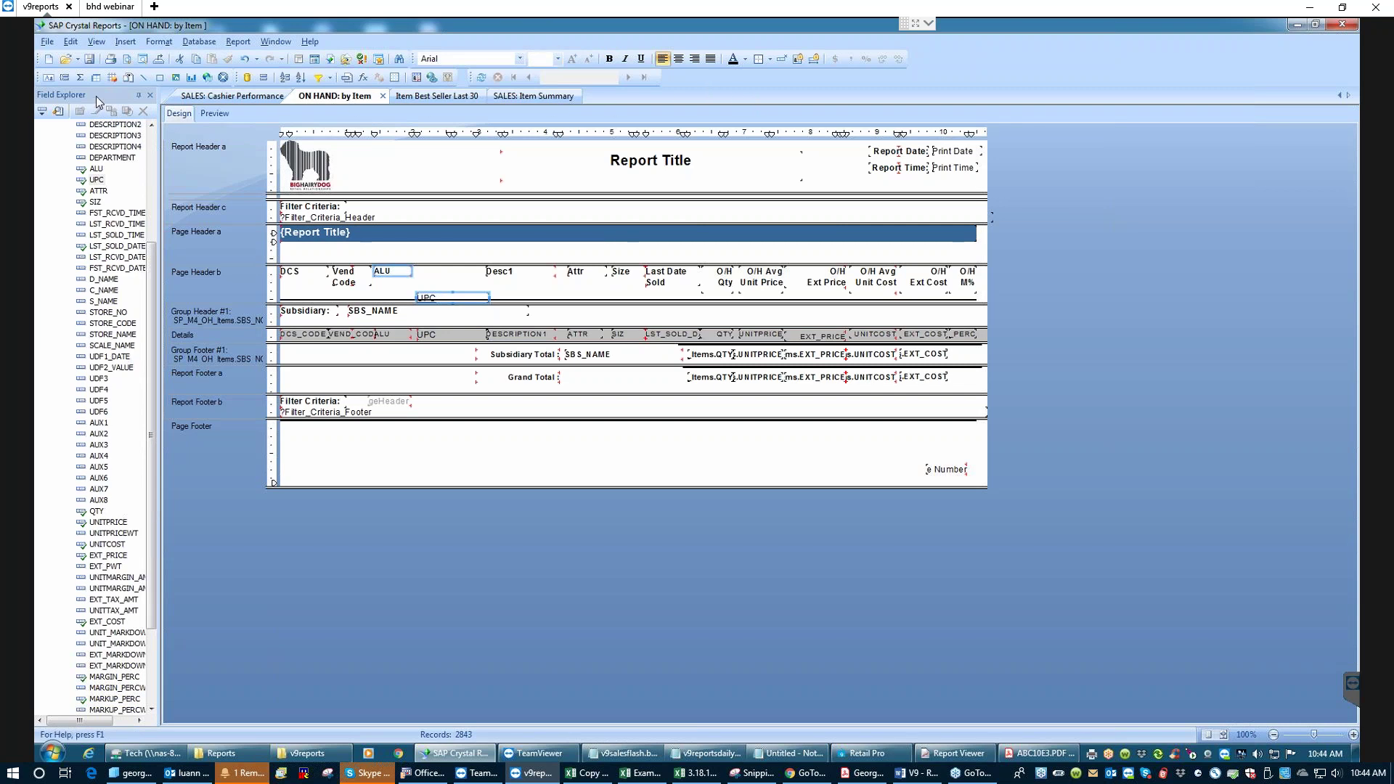
right_click(392, 270)
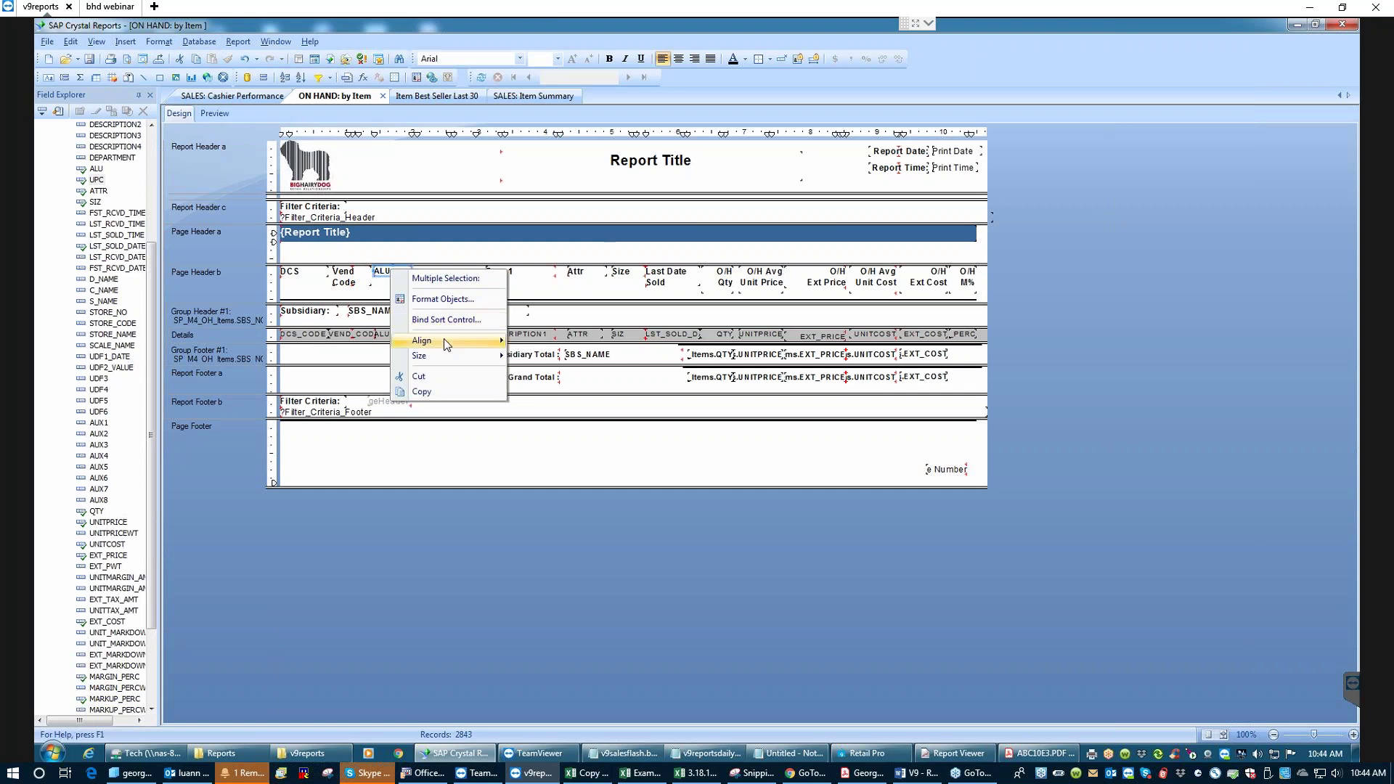
click(563, 344)
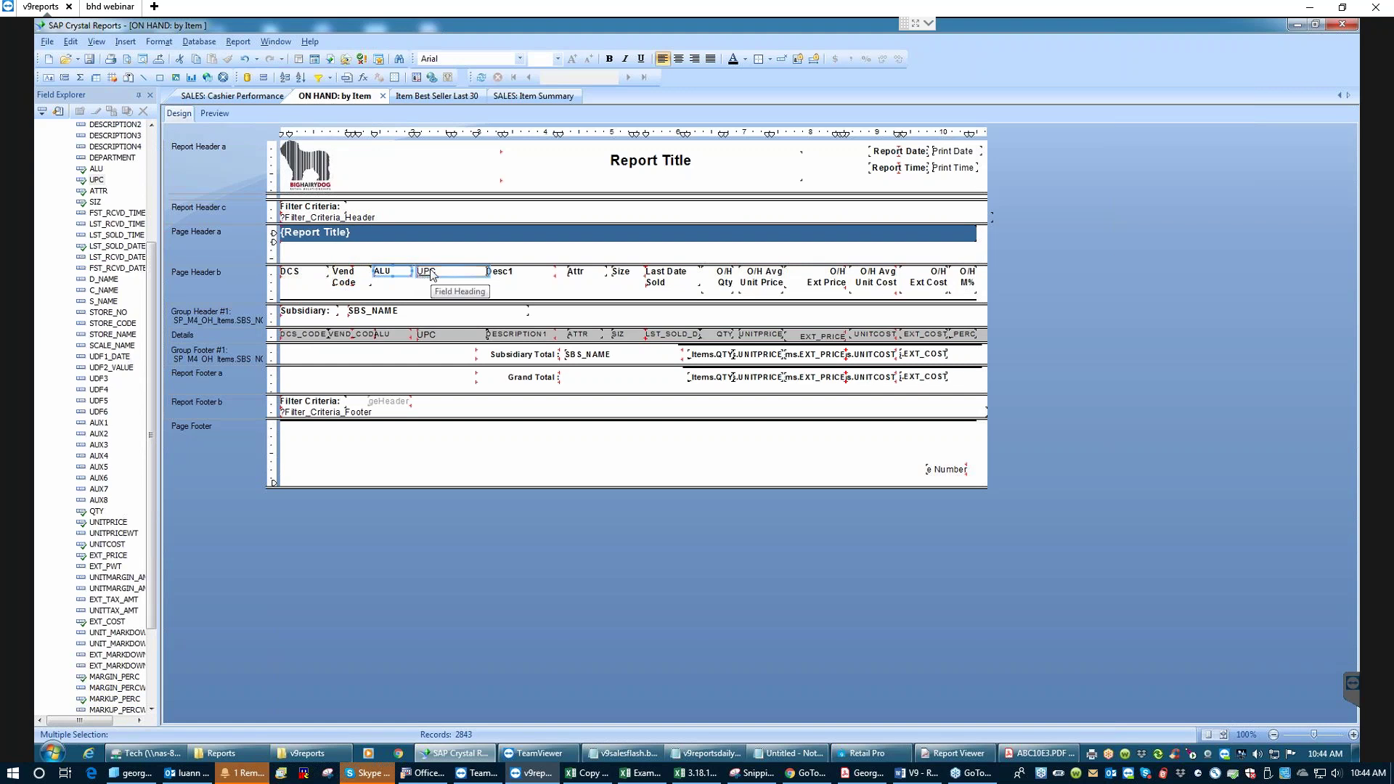
- Copy the ALU heading's formatting onto the UPC heading with Format Painter
click(393, 273)
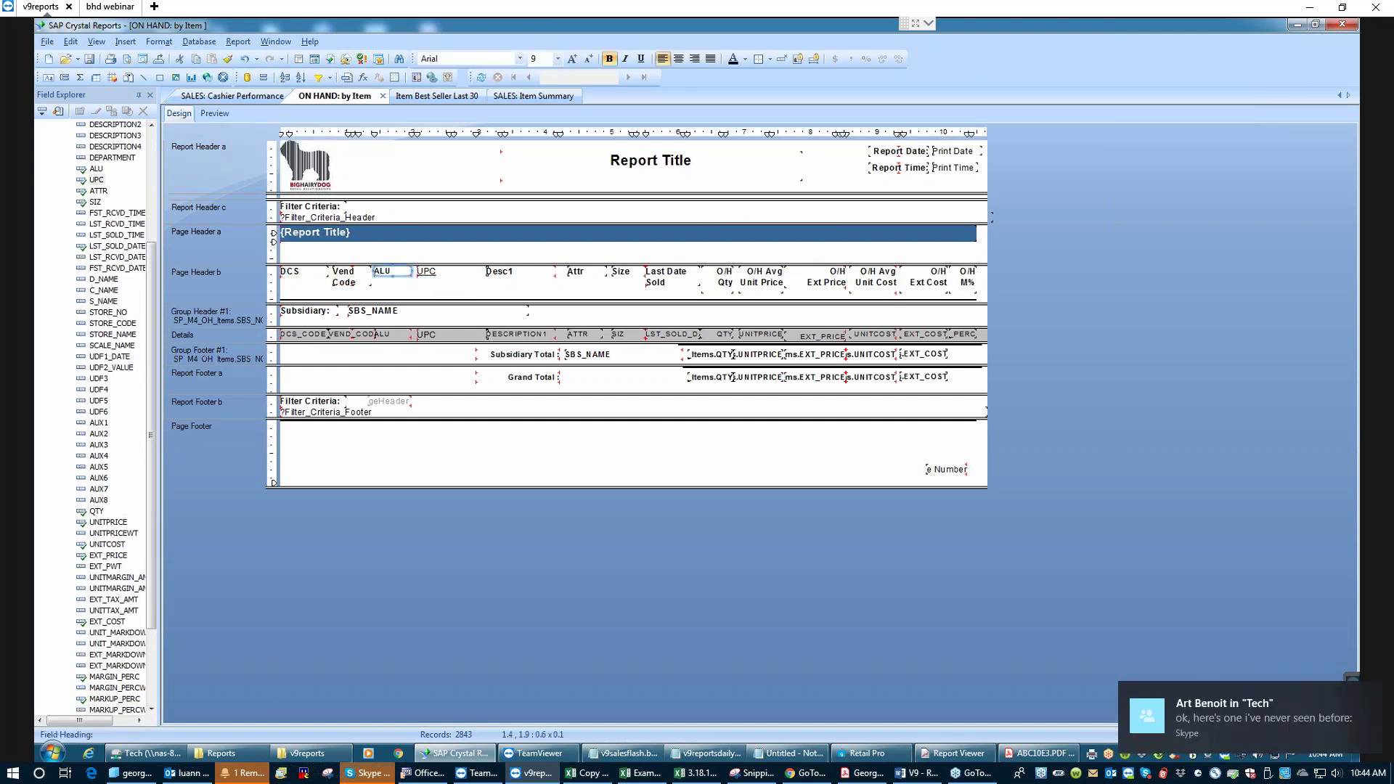
right_click(389, 270)
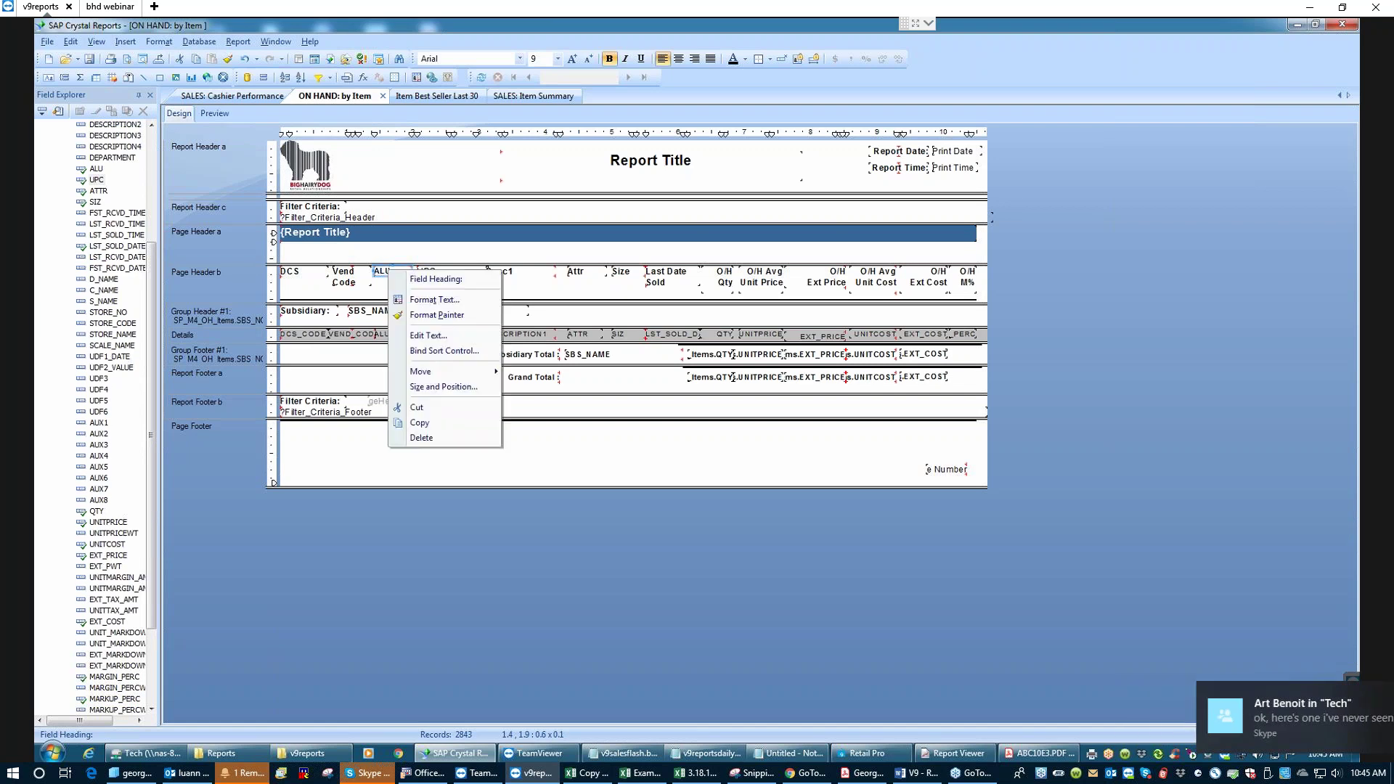
click(437, 316)
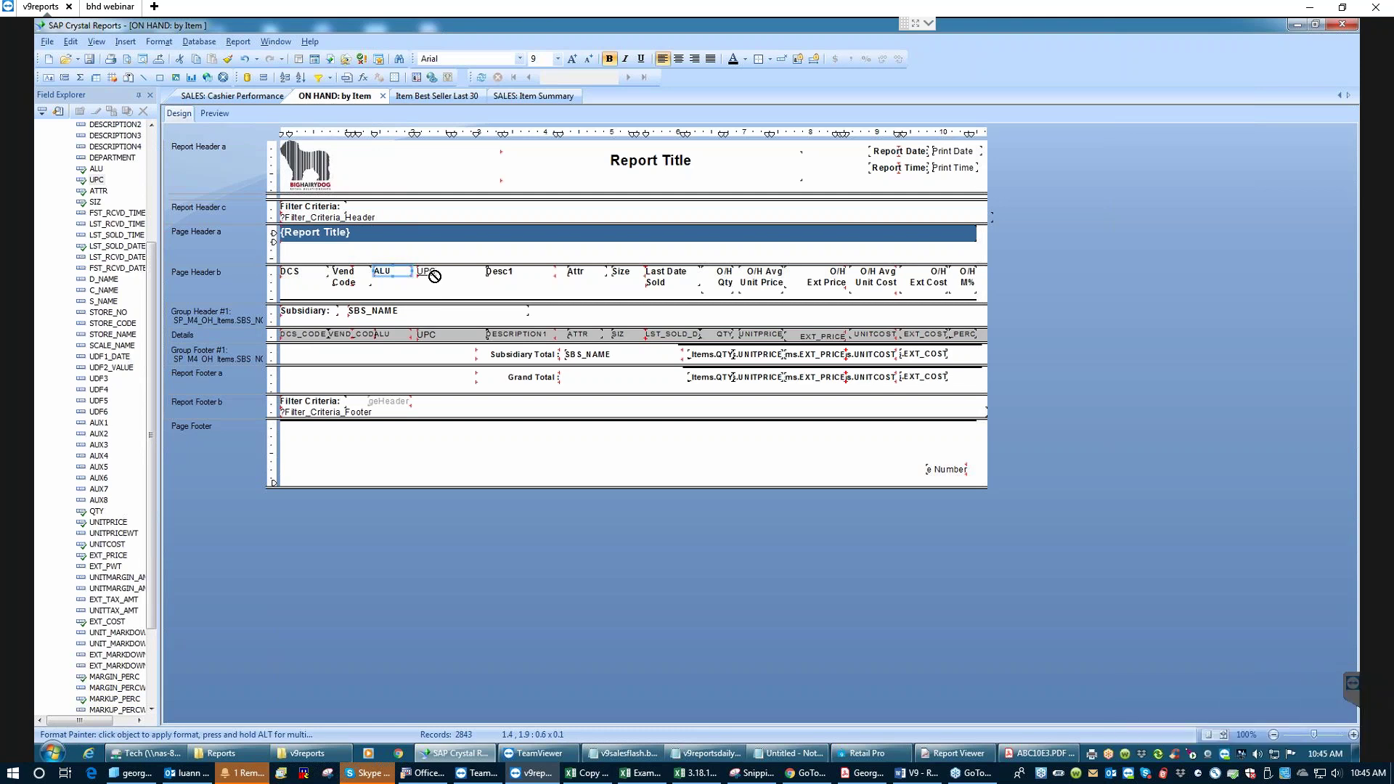
click(429, 271)
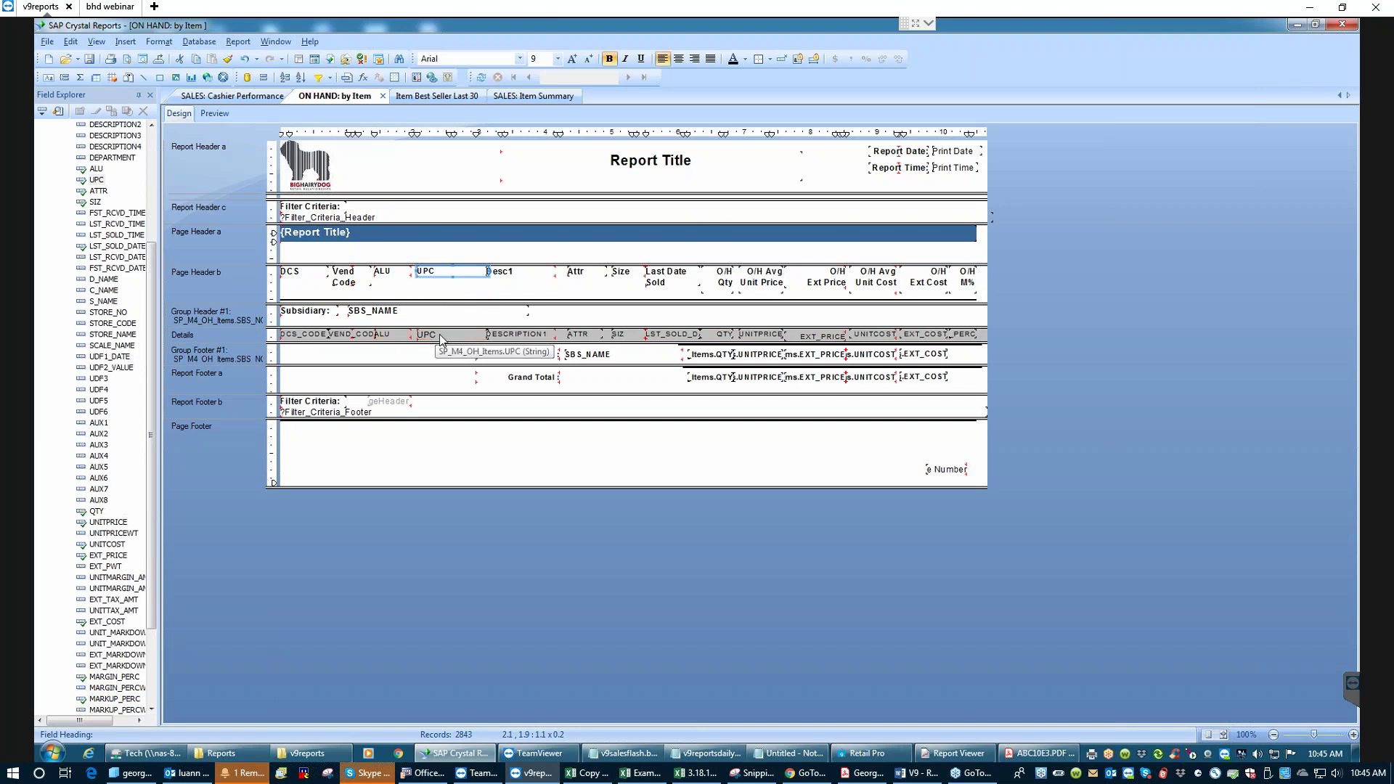
- Copy the ALU detail field's formatting onto the UPC detail field
click(393, 334)
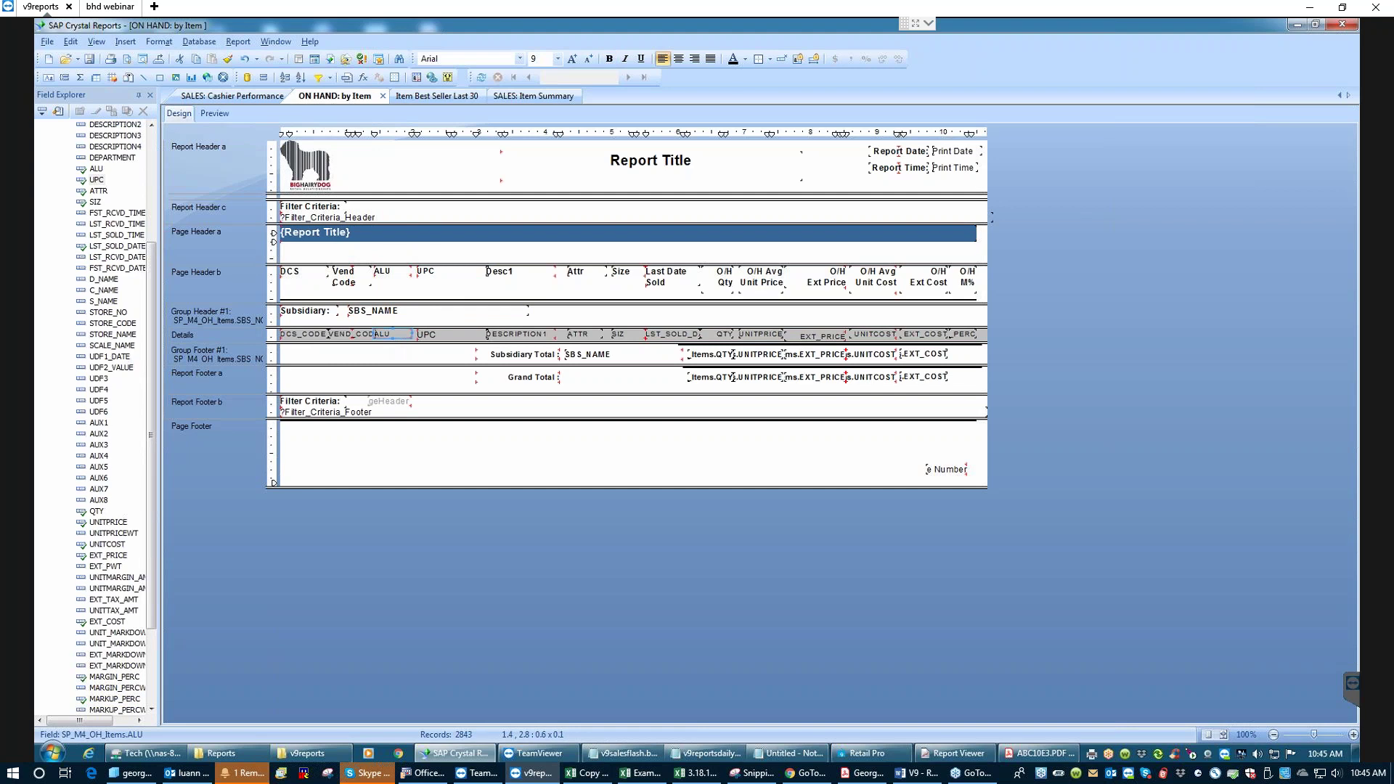
right_click(390, 334)
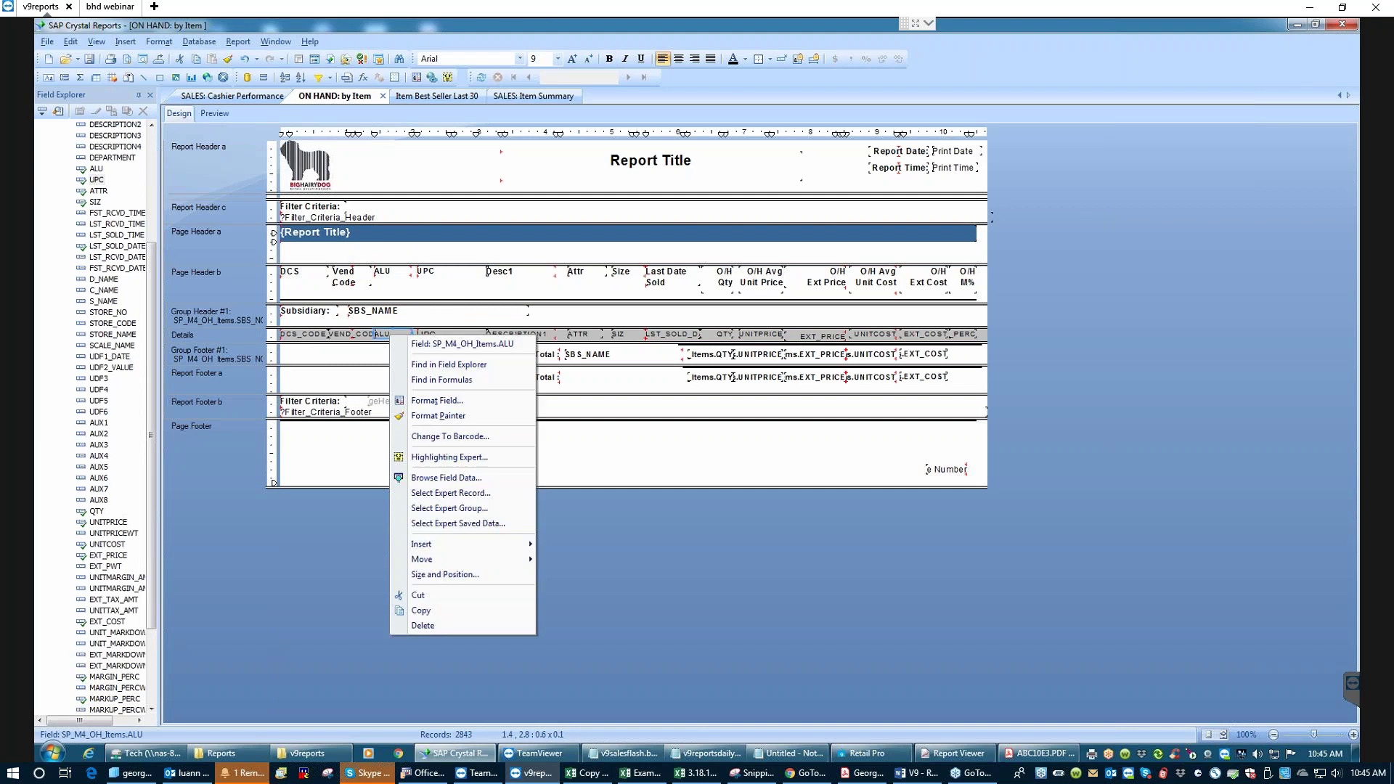
click(428, 408)
click(438, 334)
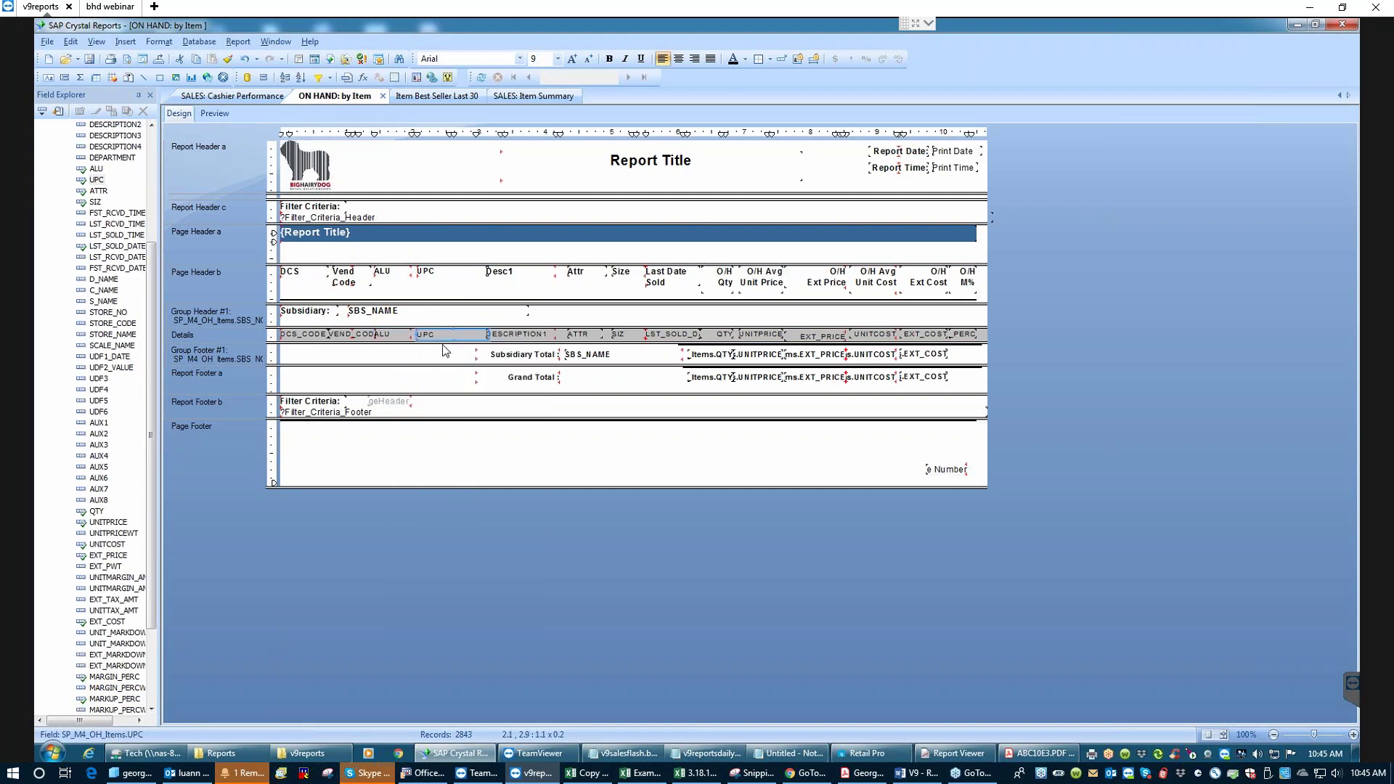
right_click(448, 335)
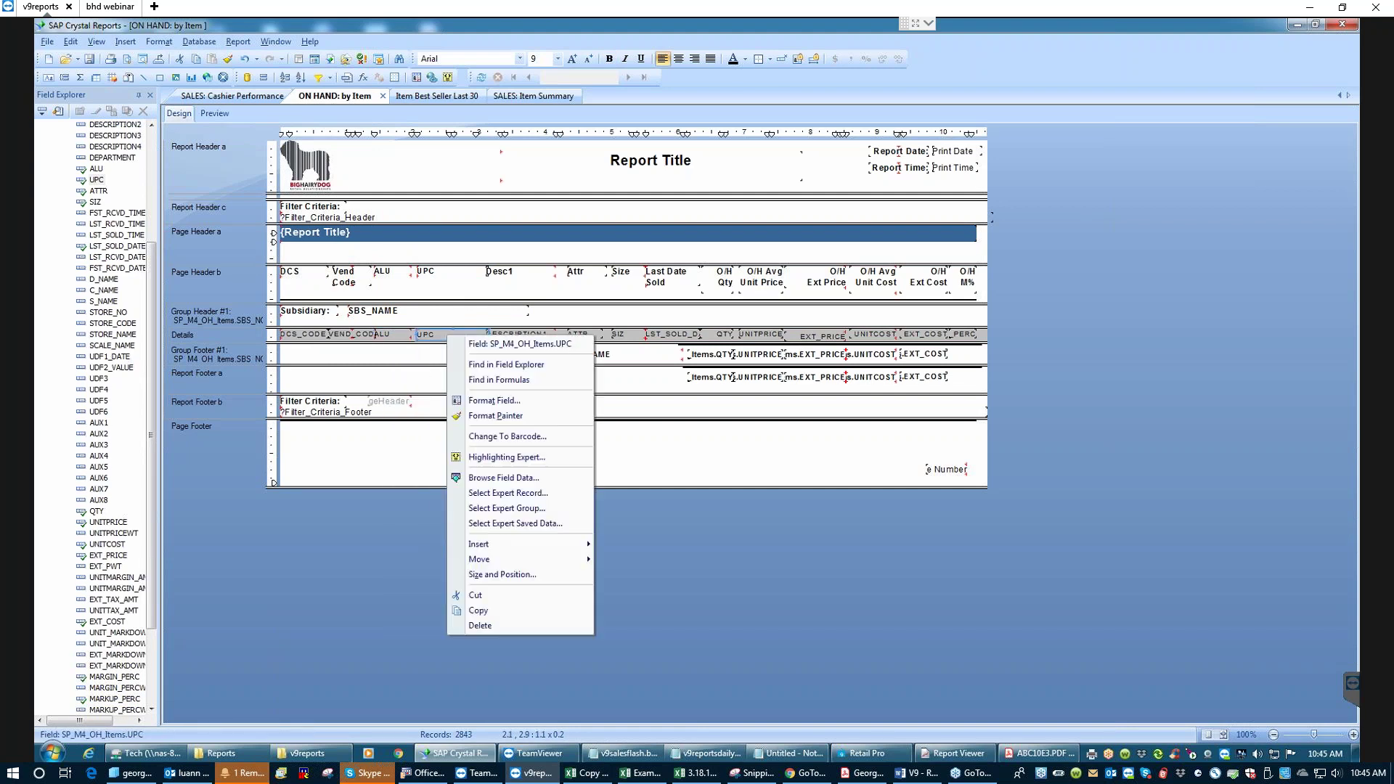
- Confirm the UPC field's font is Arial Regular 9, then save the report
click(496, 402)
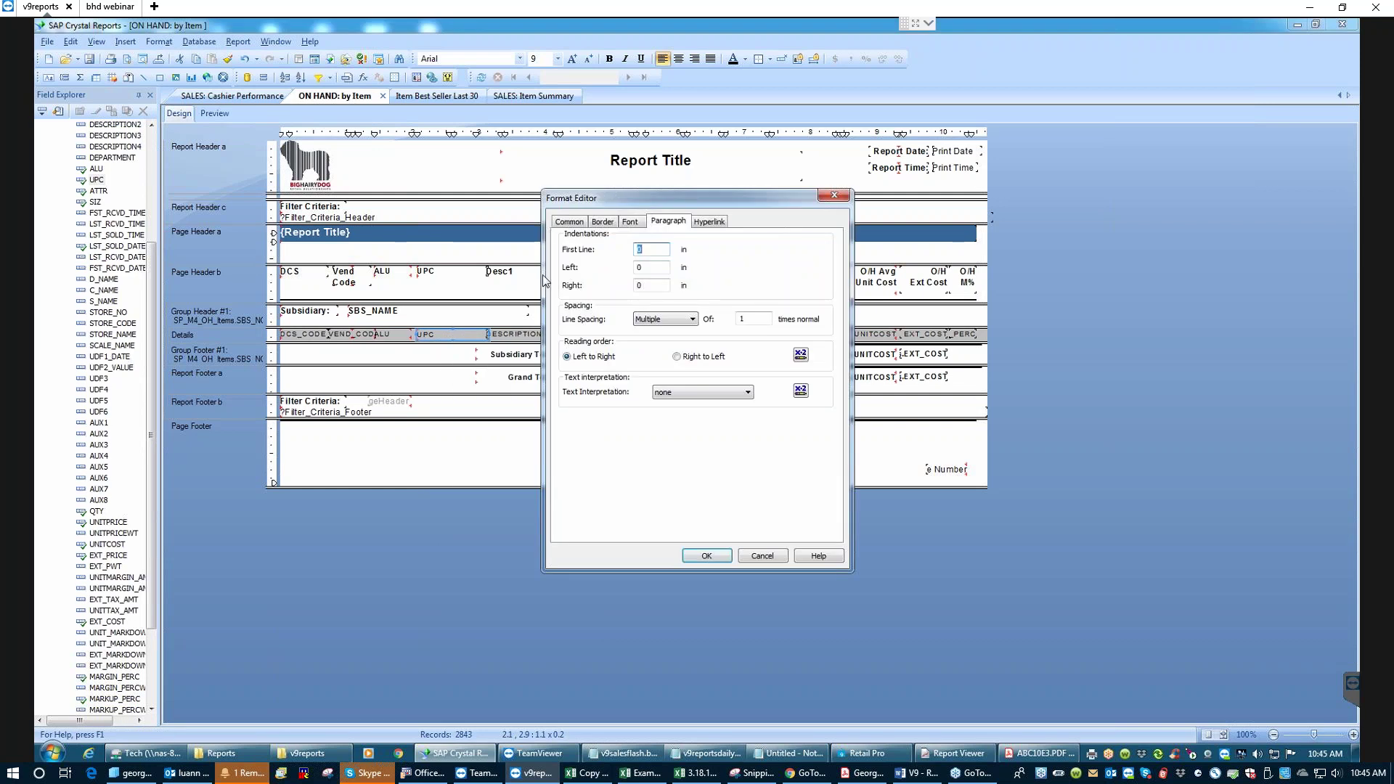
click(630, 221)
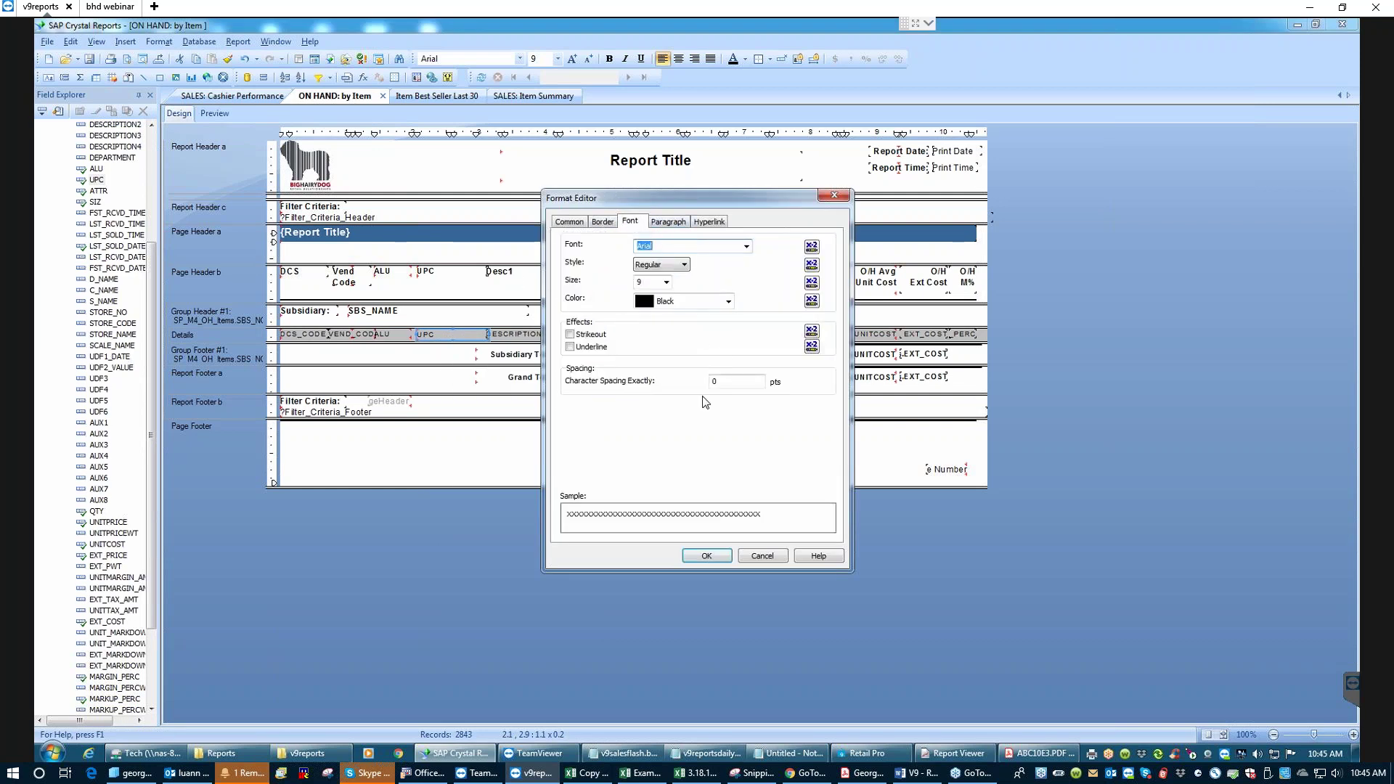
click(707, 556)
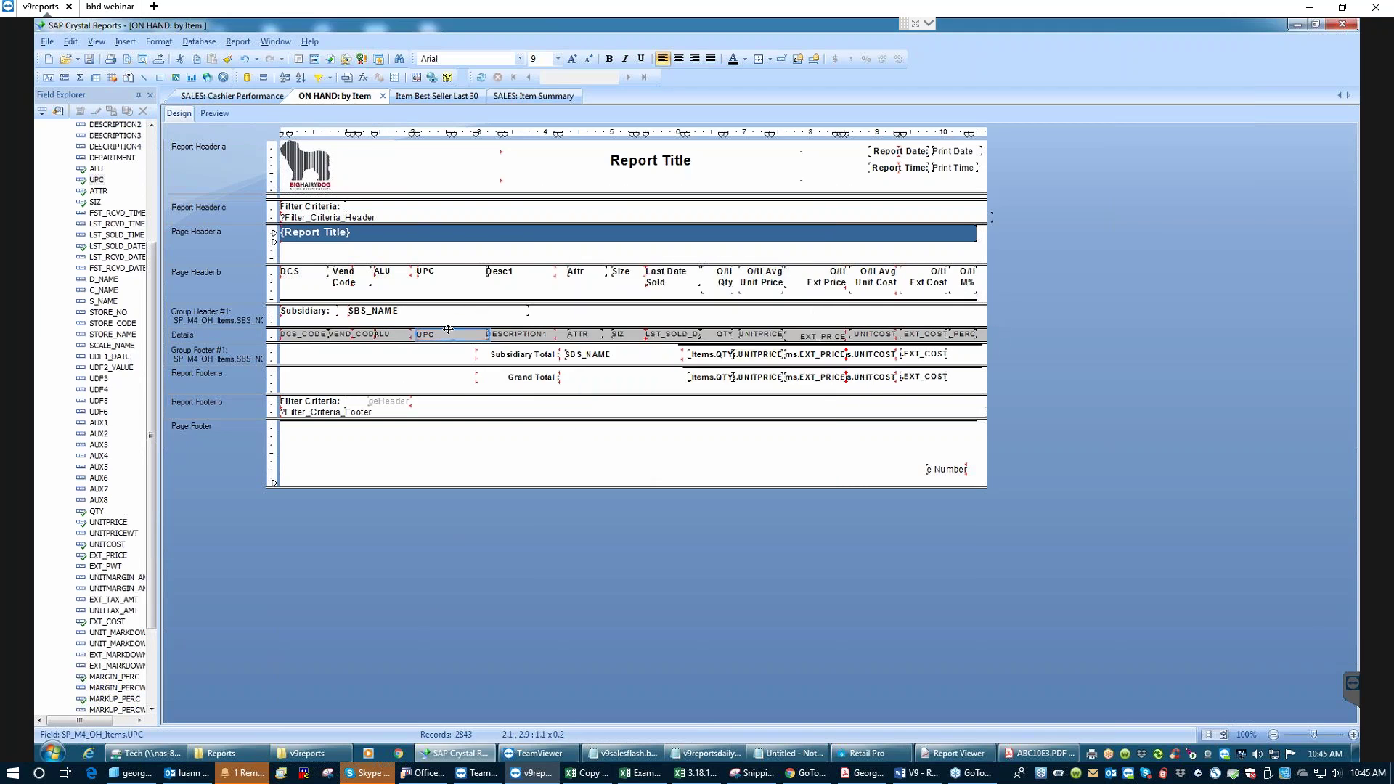
click(89, 60)
click(218, 114)
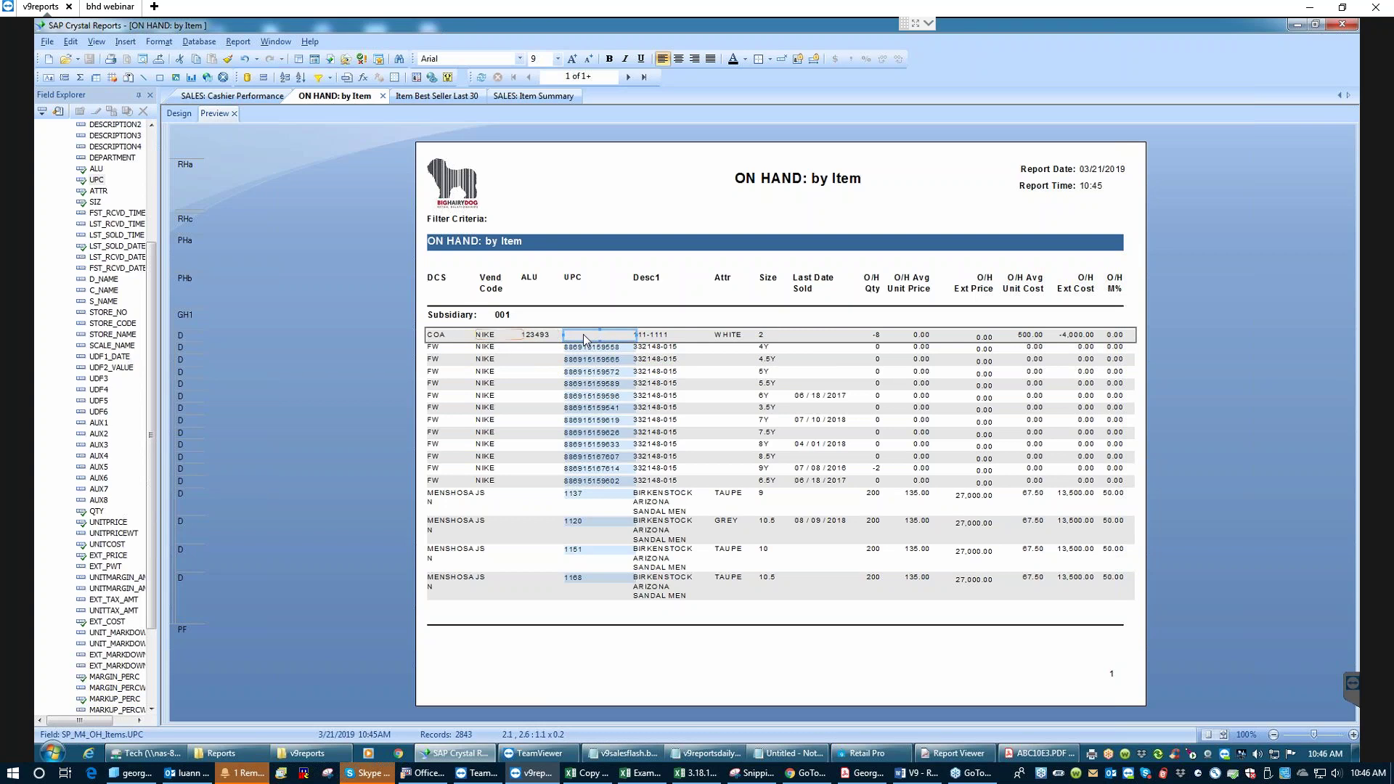
click(179, 114)
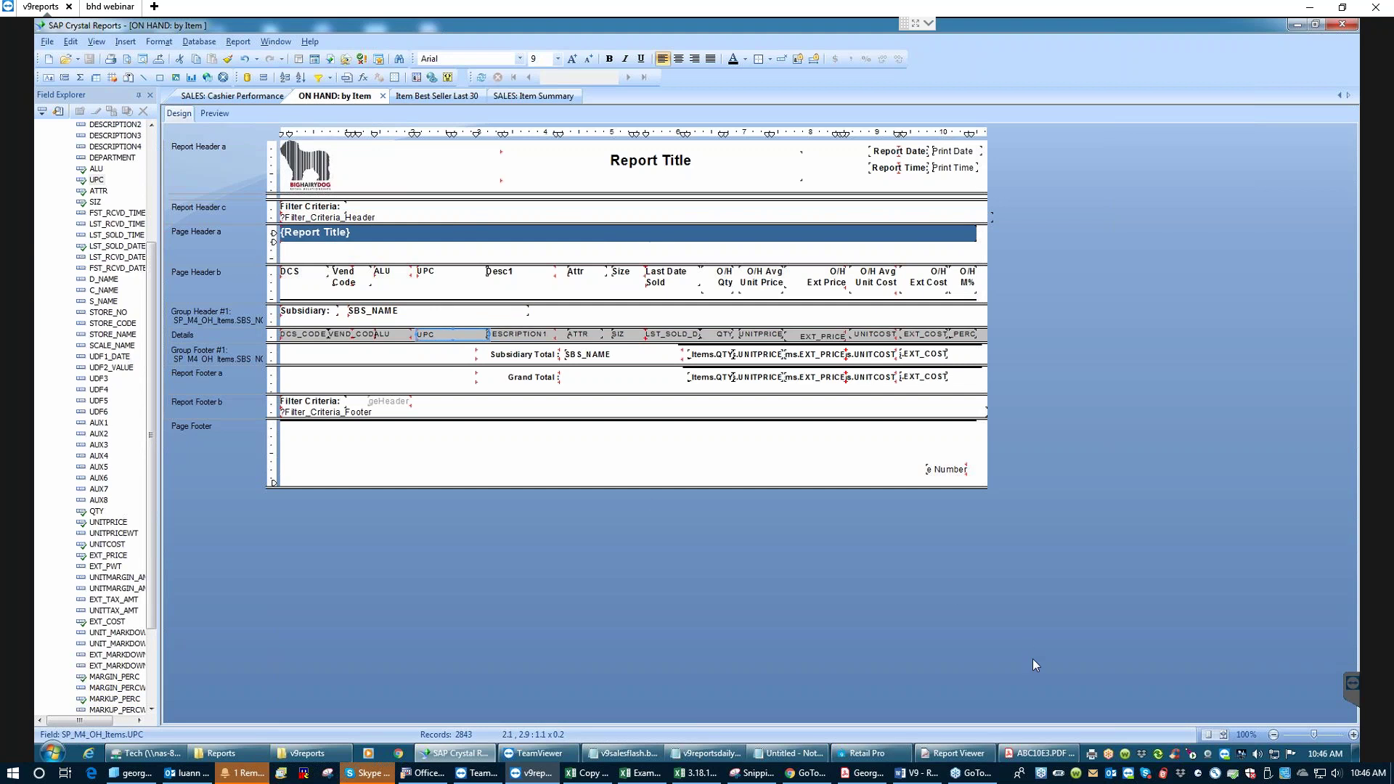
- Close the old preview, rerun !On Hand by Item without criteria, and accept the newer report file
click(959, 753)
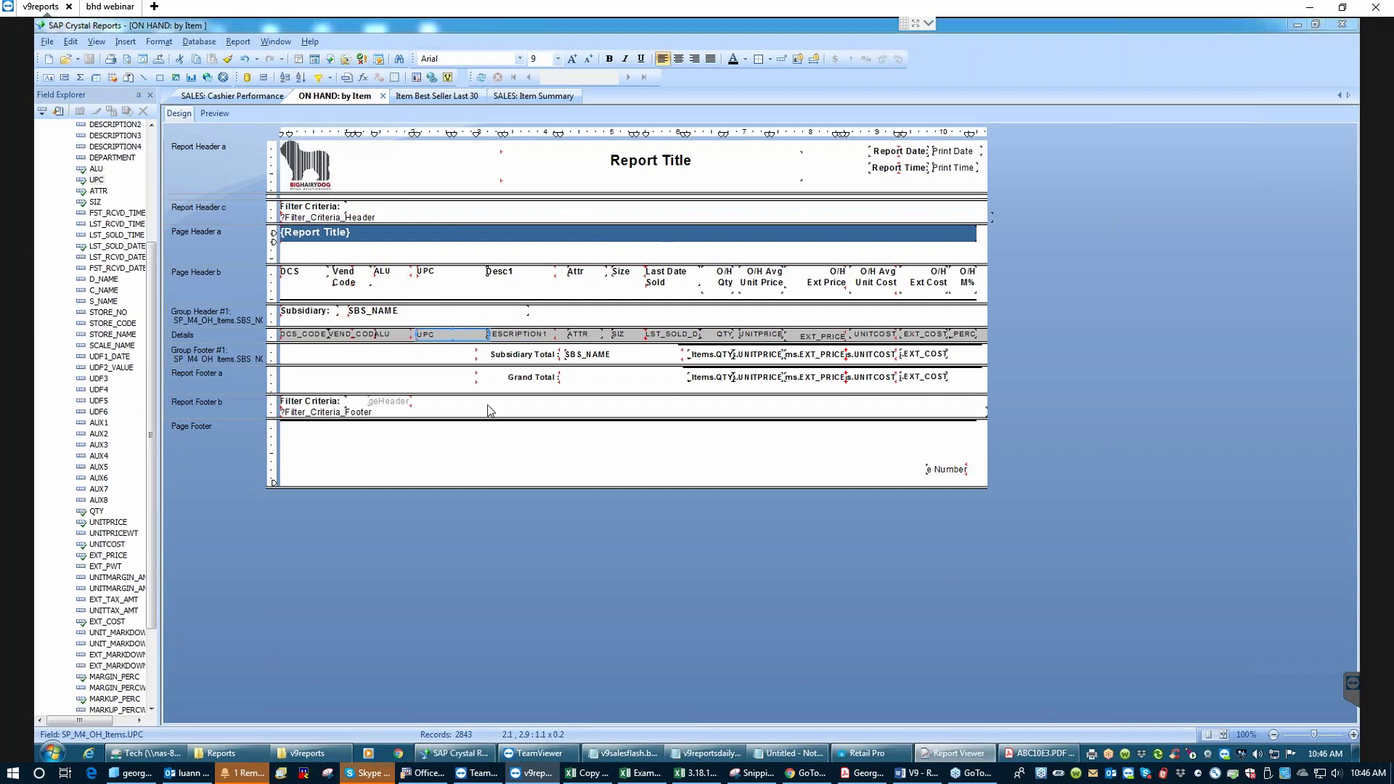
click(957, 753)
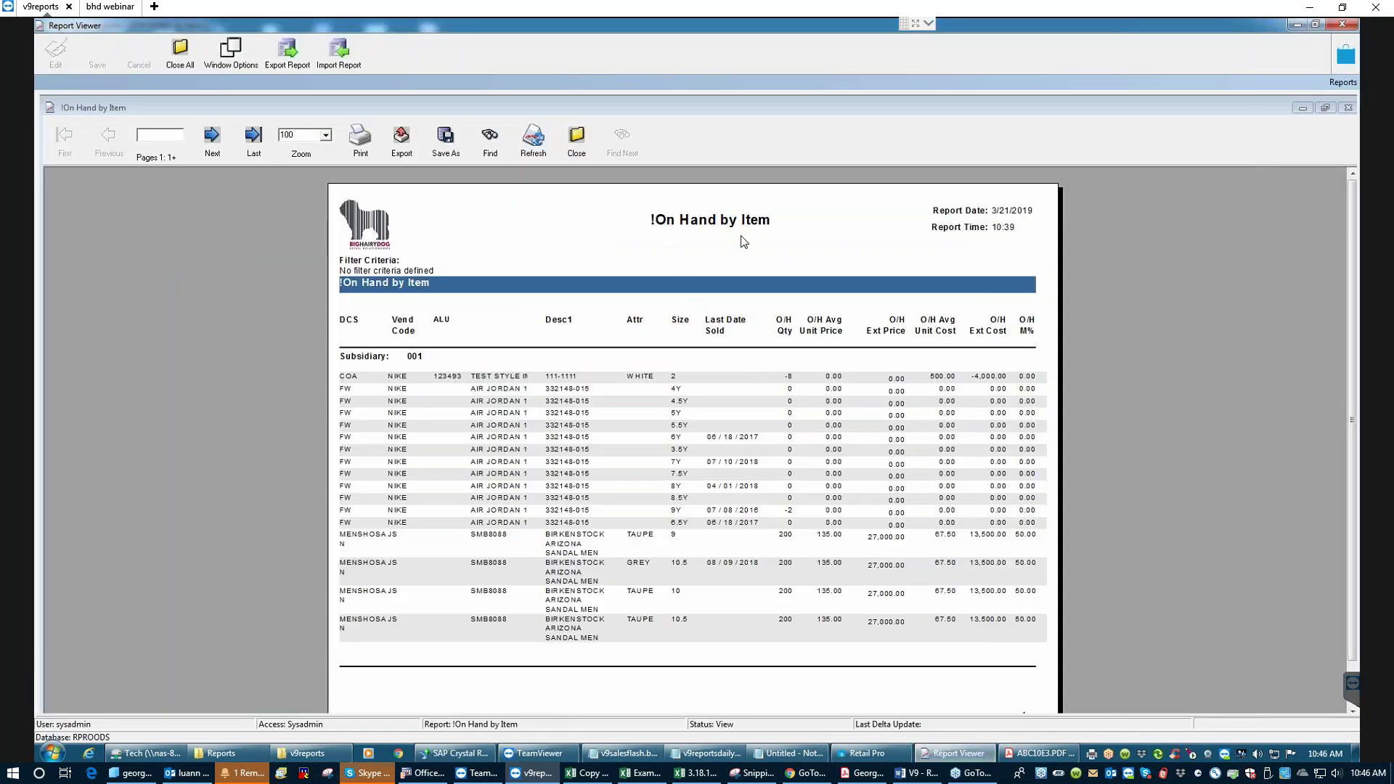
click(578, 140)
click(689, 421)
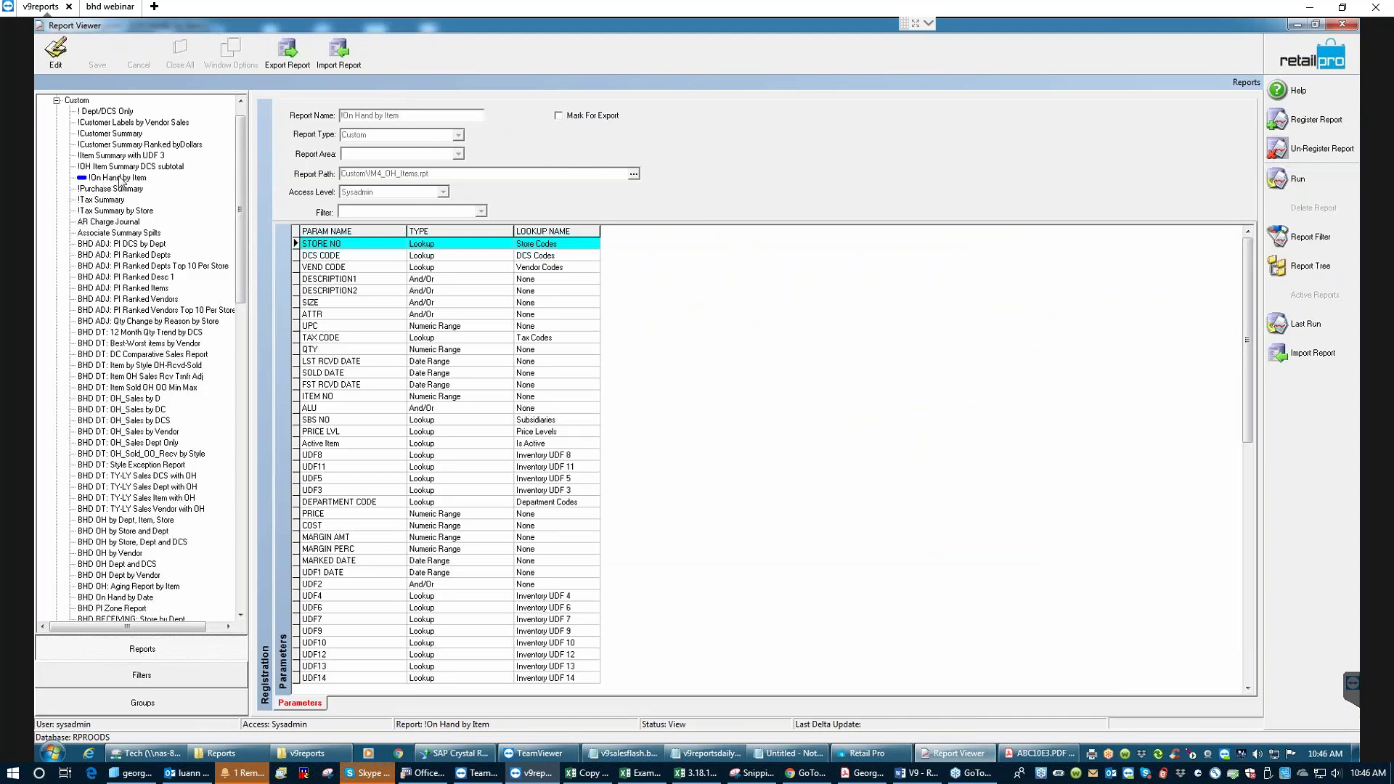
click(1311, 177)
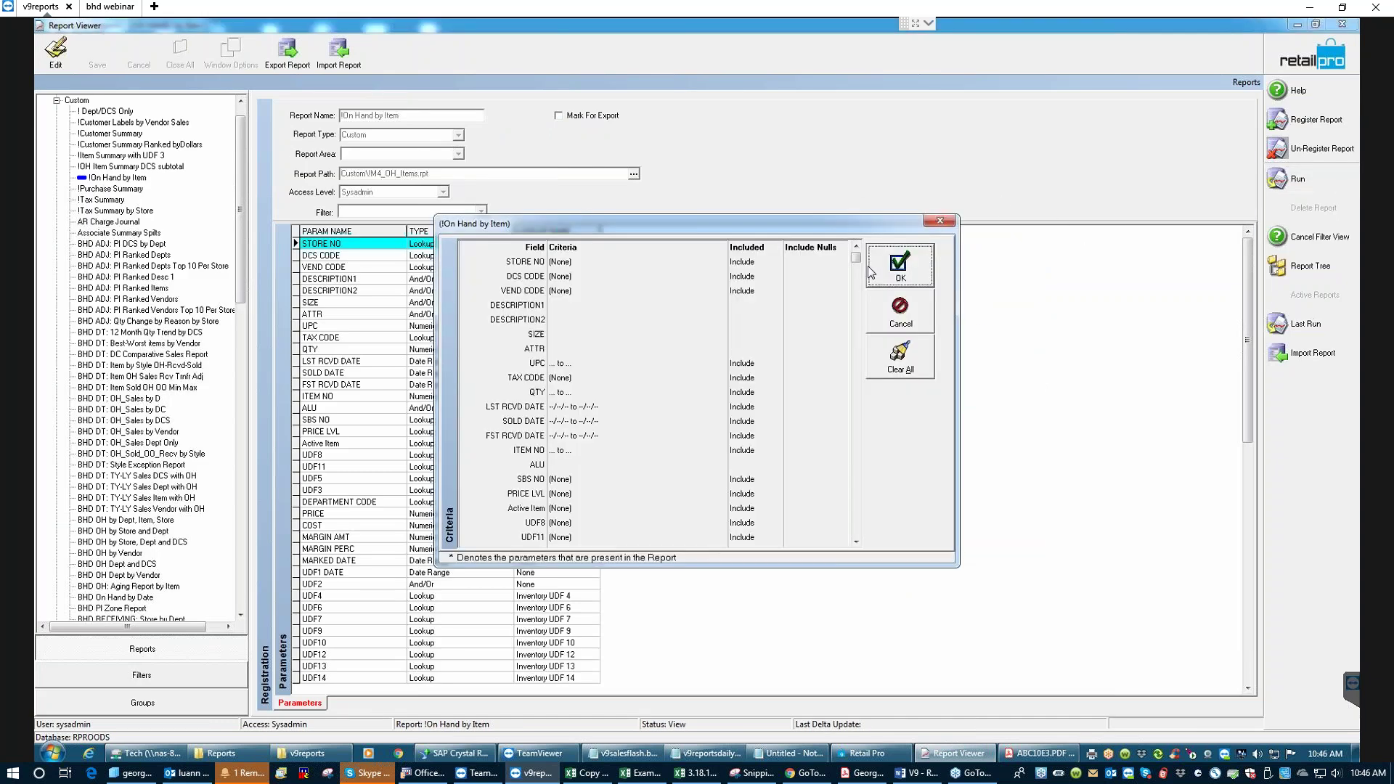
click(919, 267)
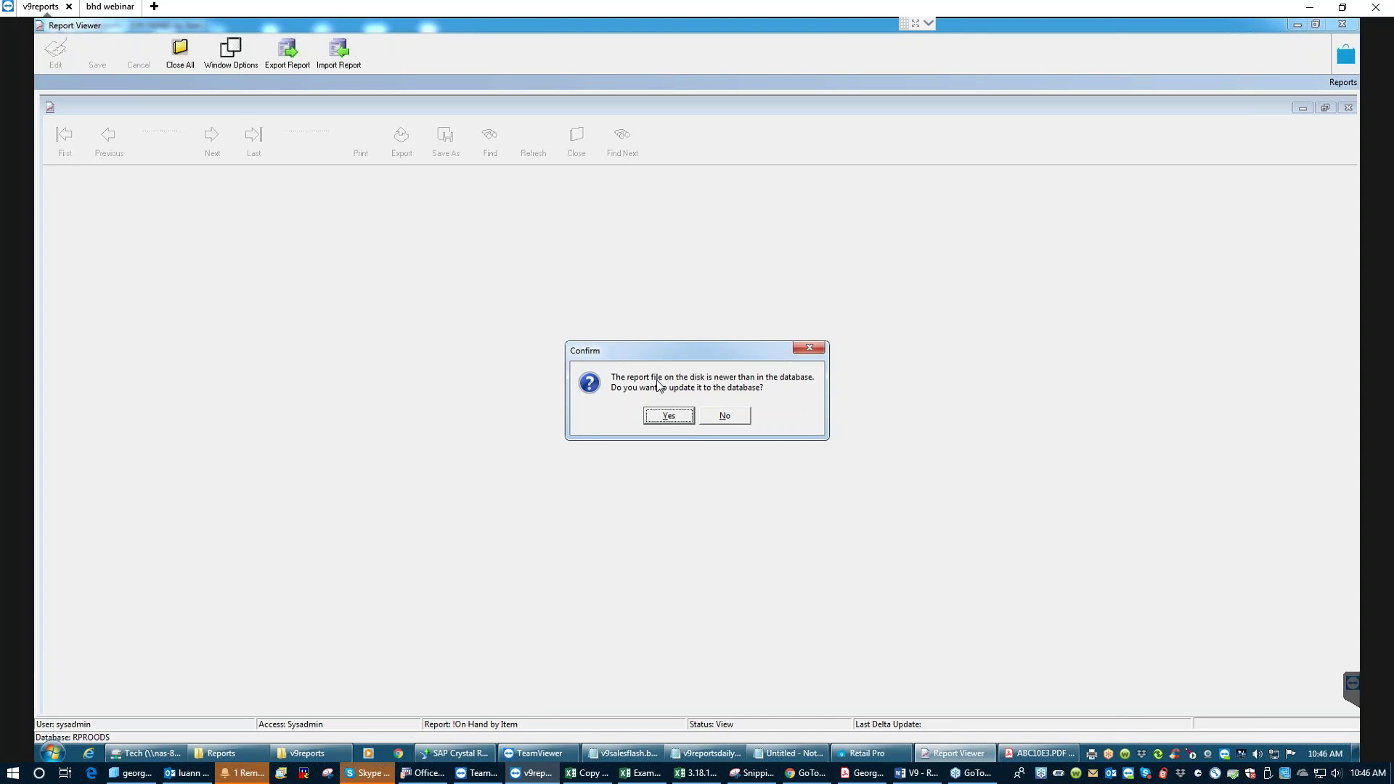
click(664, 417)
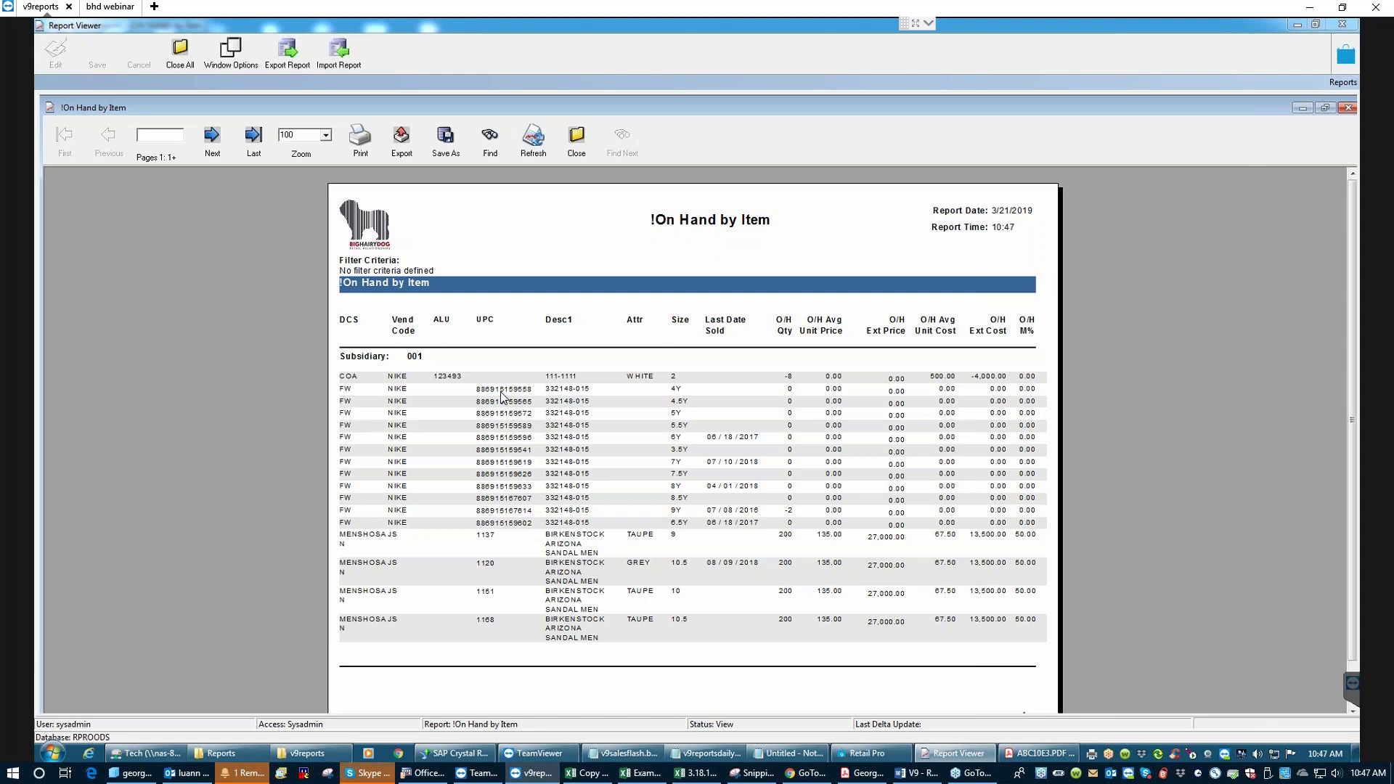
- Close the regenerated !On Hand by Item report after checking its filled UPC column
click(576, 152)
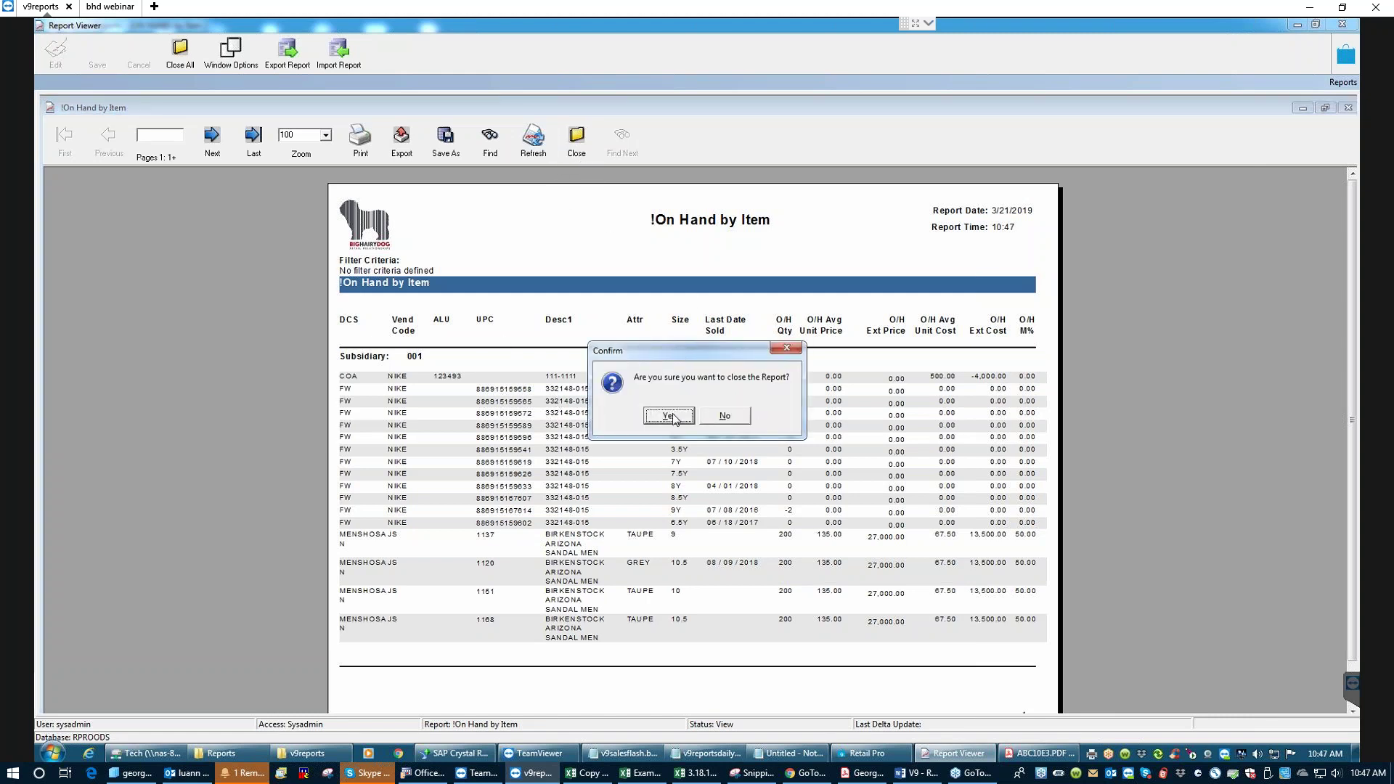
click(677, 418)
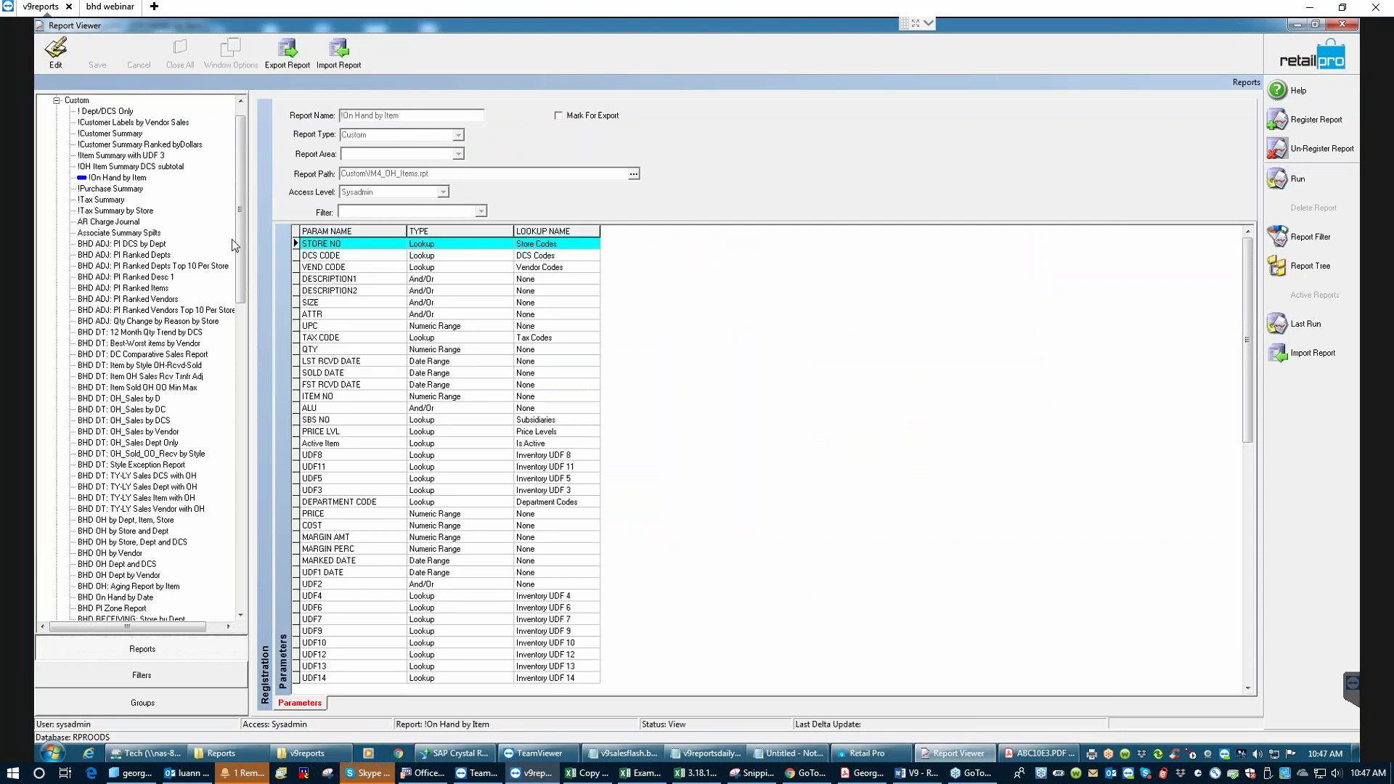
- Run BHD SALES: DCS/Dept % Sales with empty criteria, giving 843 units and 52,412.07
drag(242, 241, 242, 323)
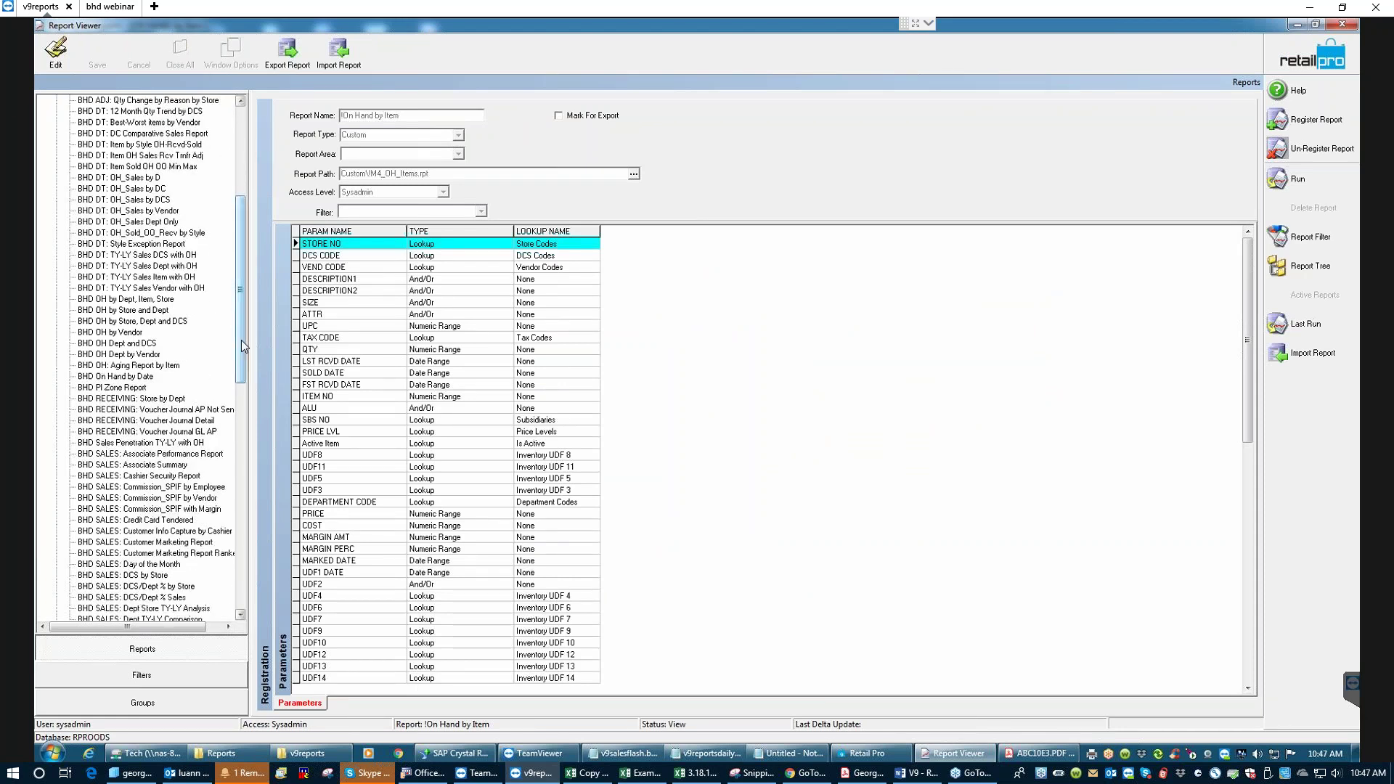
drag(241, 339, 241, 355)
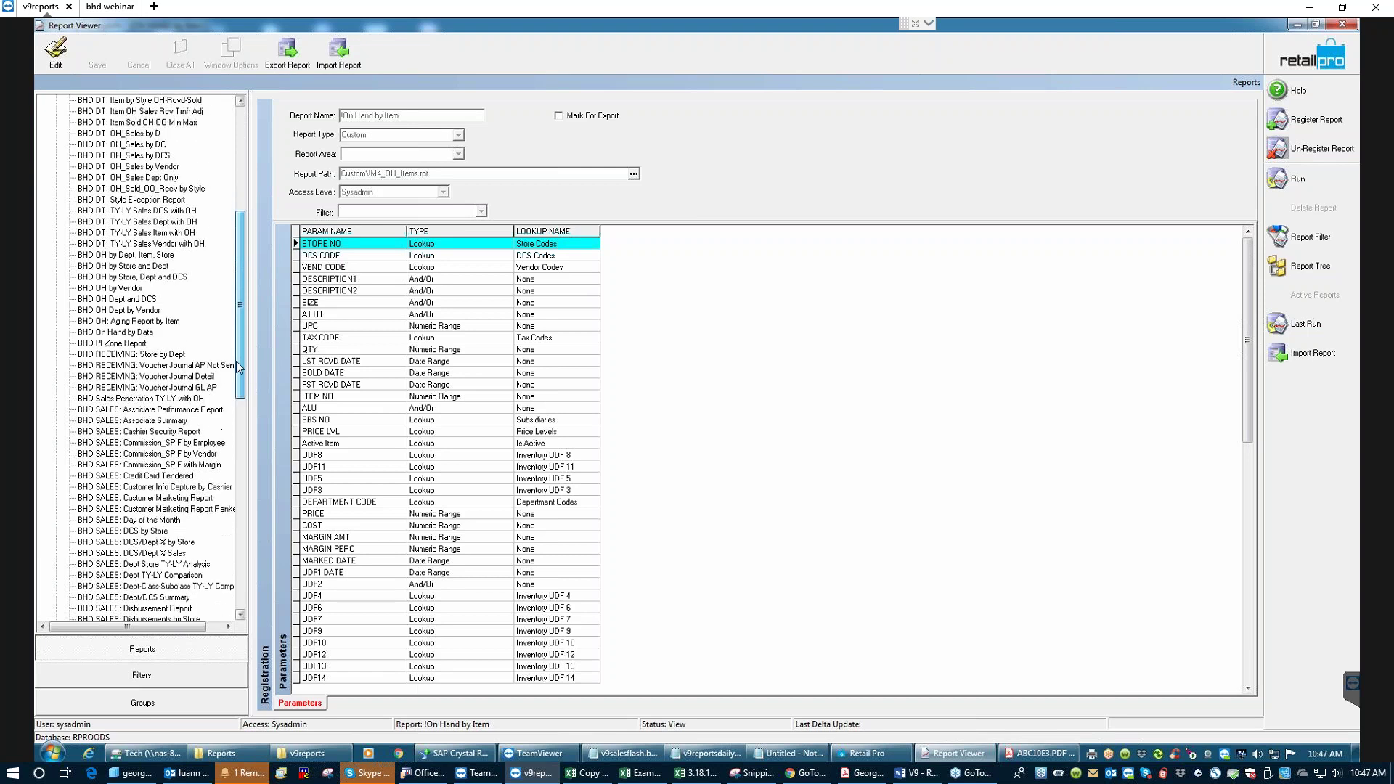
click(123, 554)
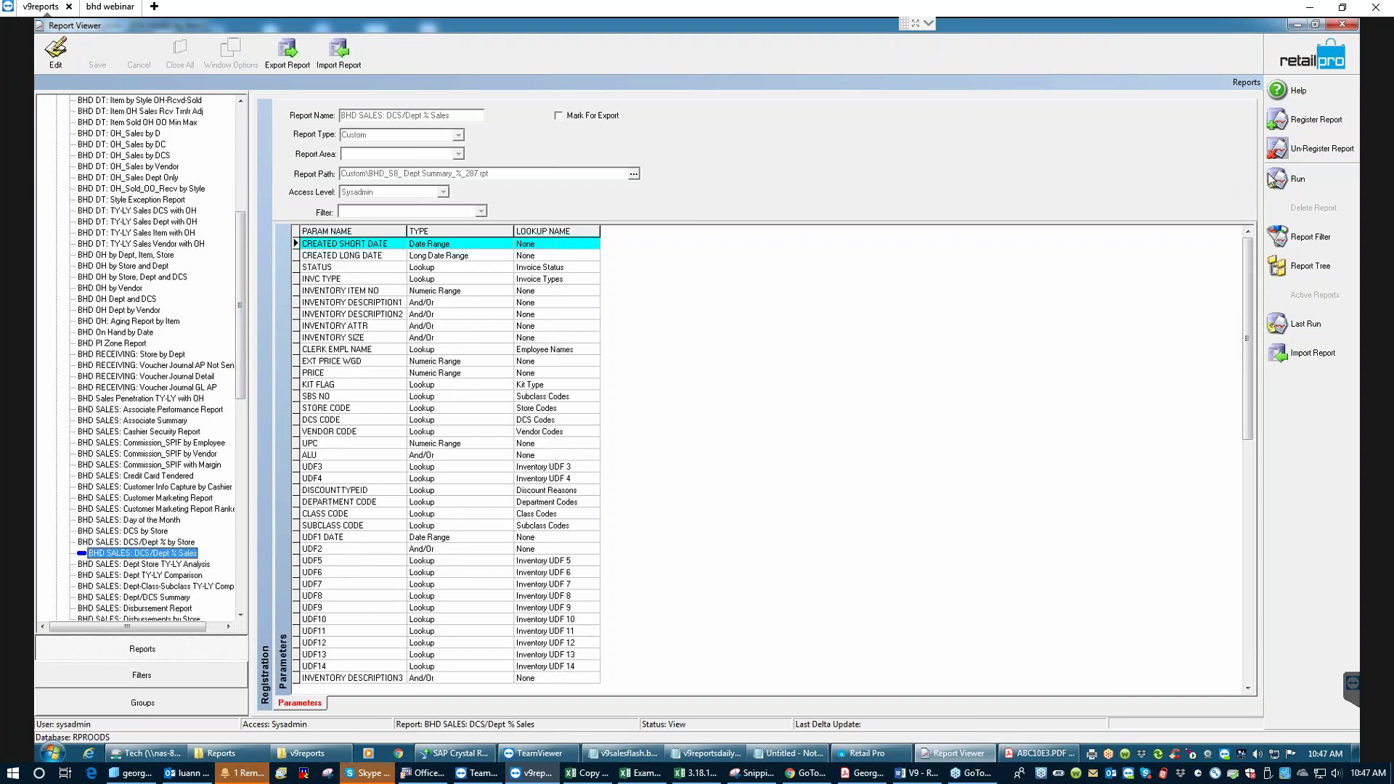
click(1287, 178)
click(900, 263)
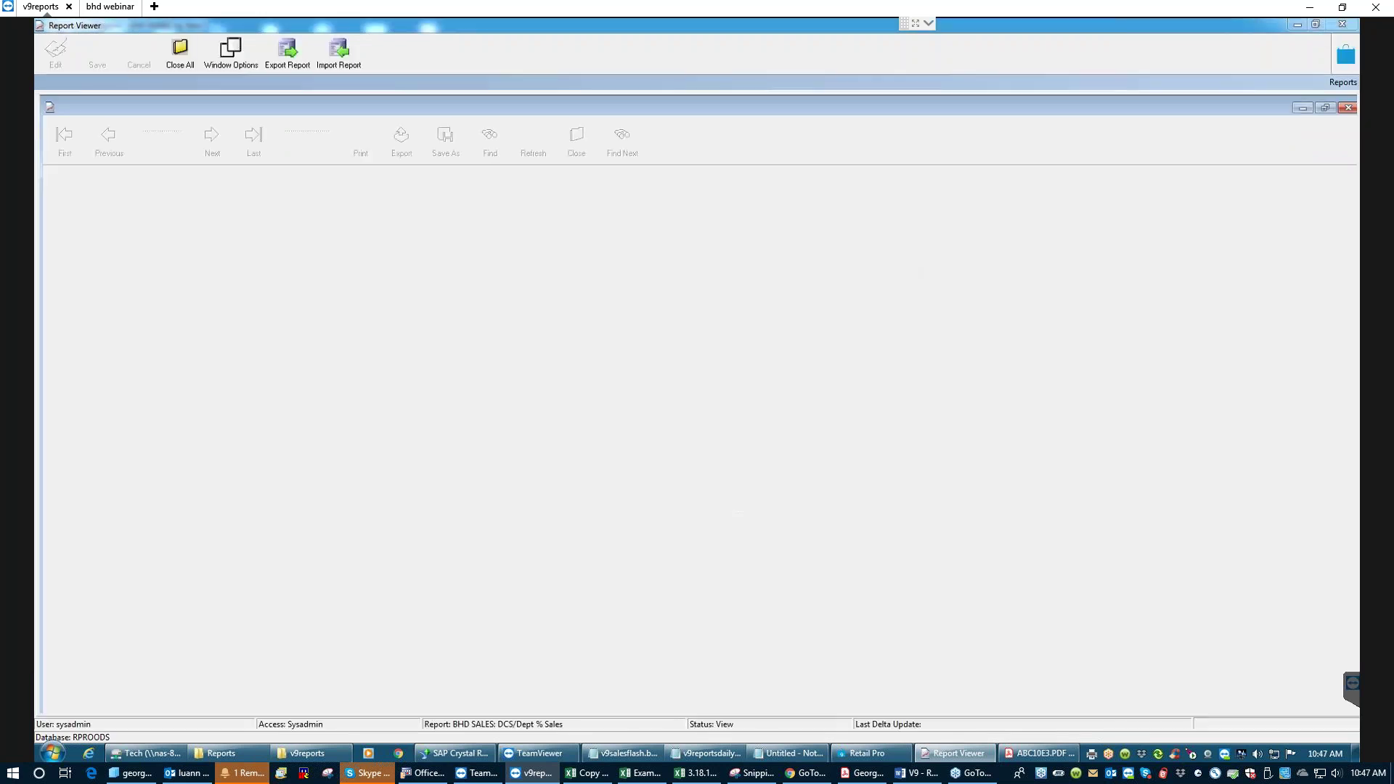
click(684, 416)
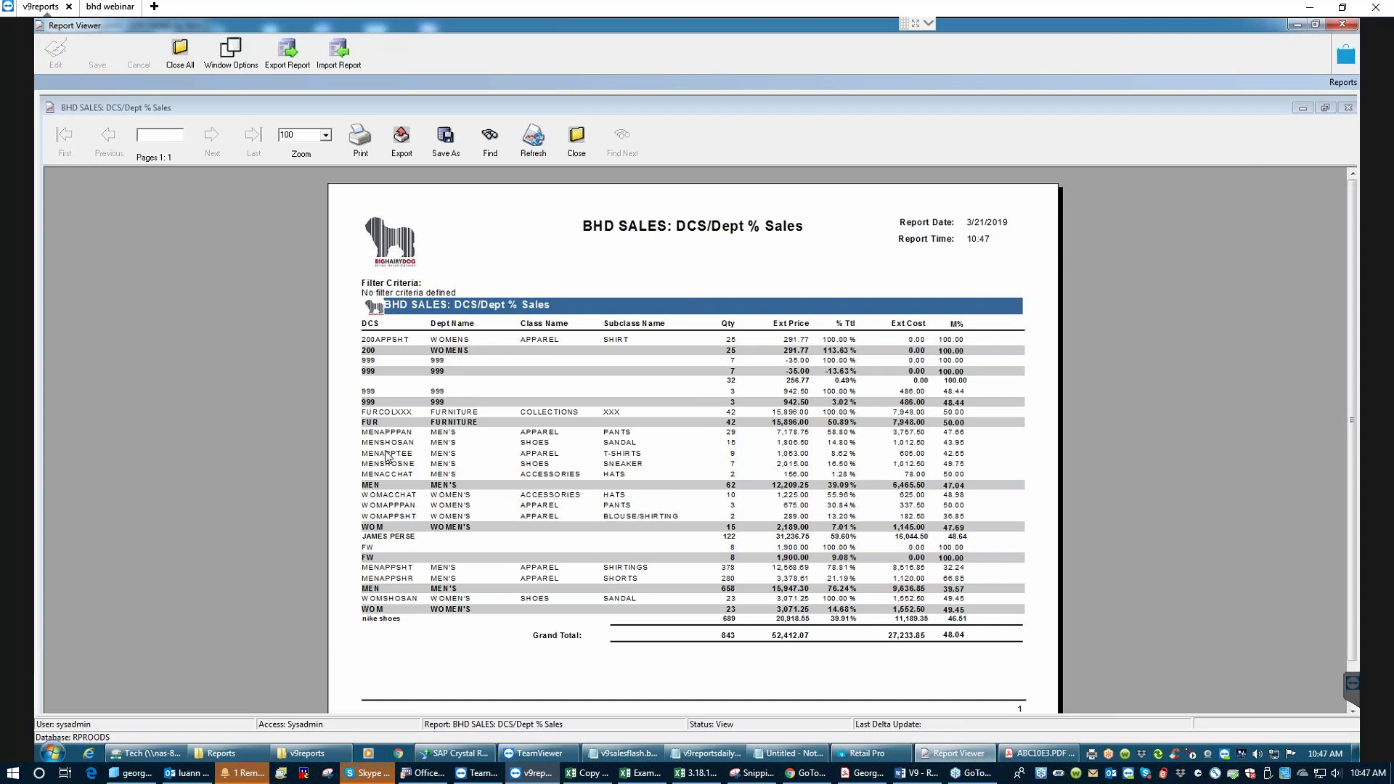
- Review the DCS/Dept % Sales results with the % Ttl column, then return to Crystal Reports
click(409, 463)
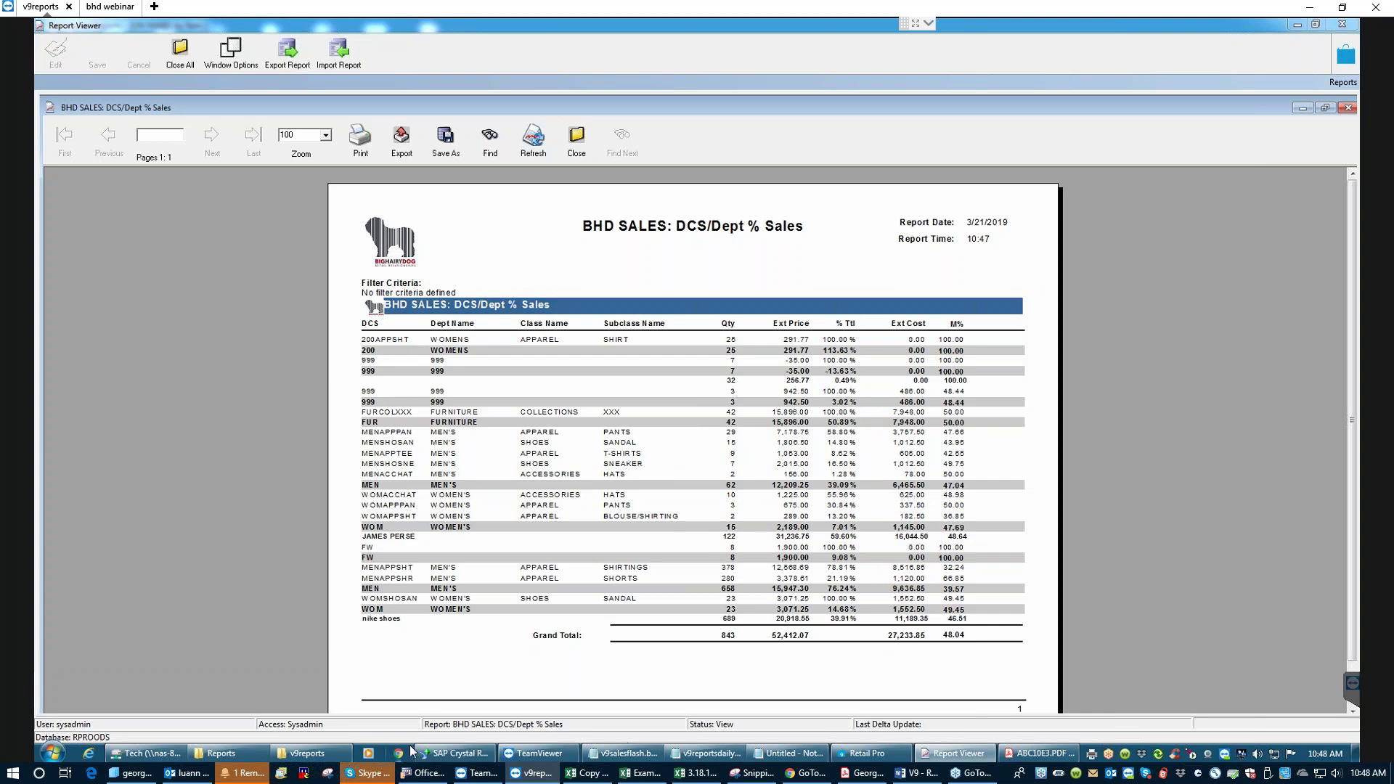
click(450, 756)
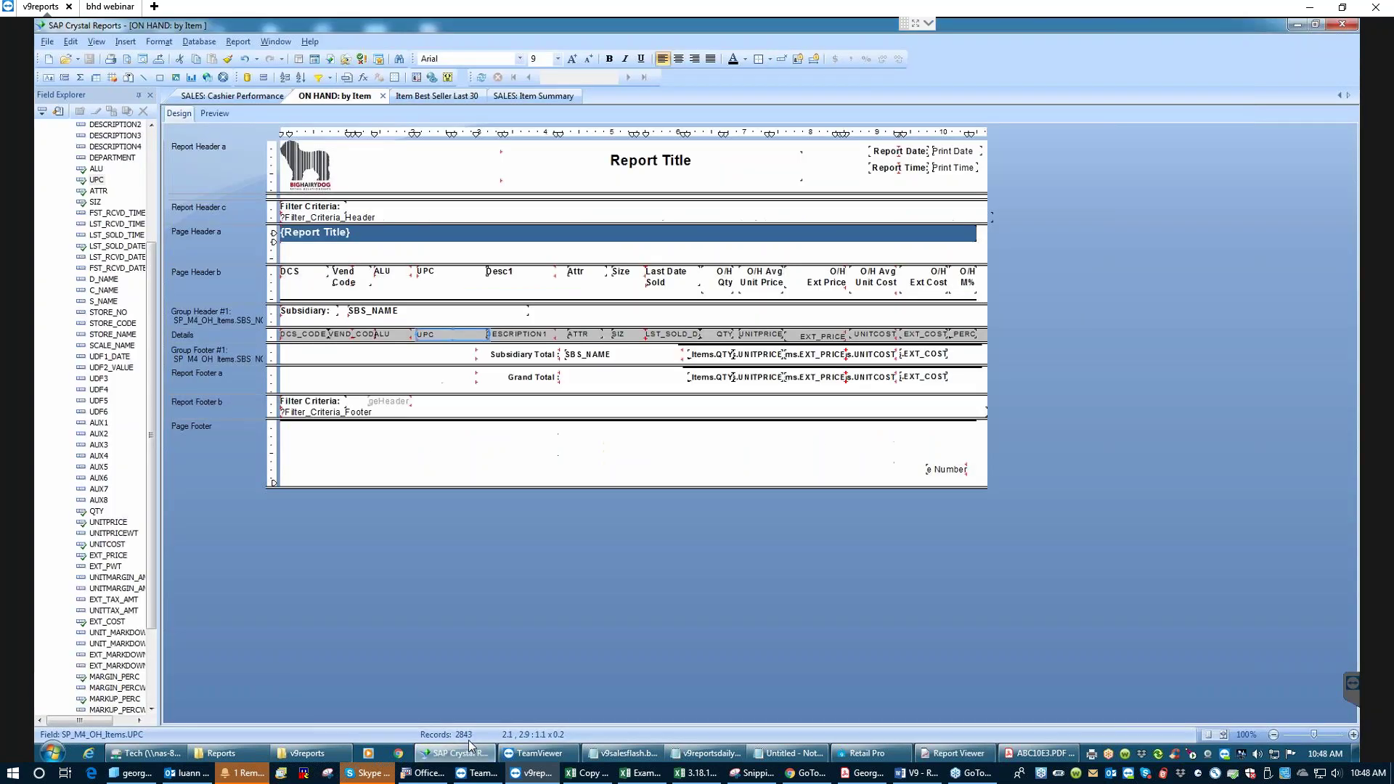
- Close the ON HAND: by Item tab and show SALES: Item Summary in its Design layout
click(381, 97)
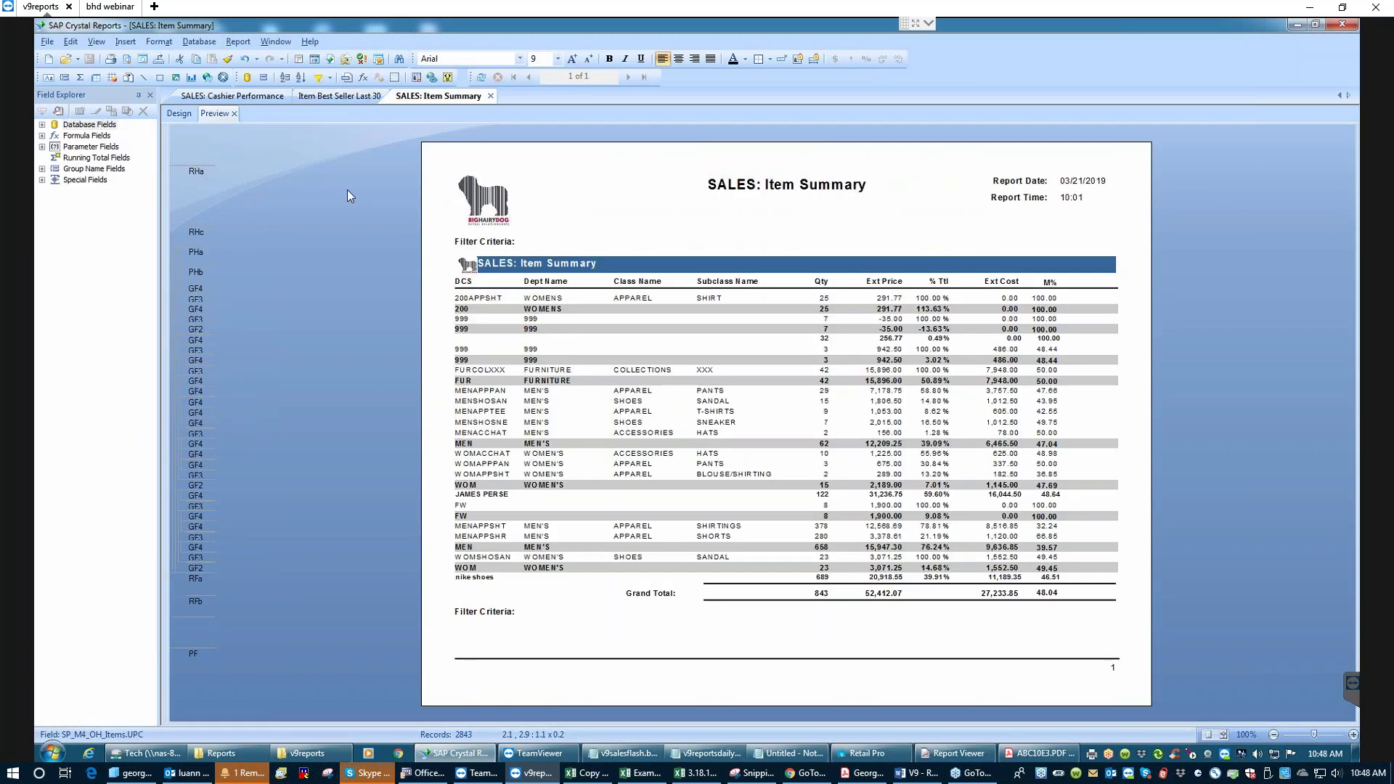
click(334, 97)
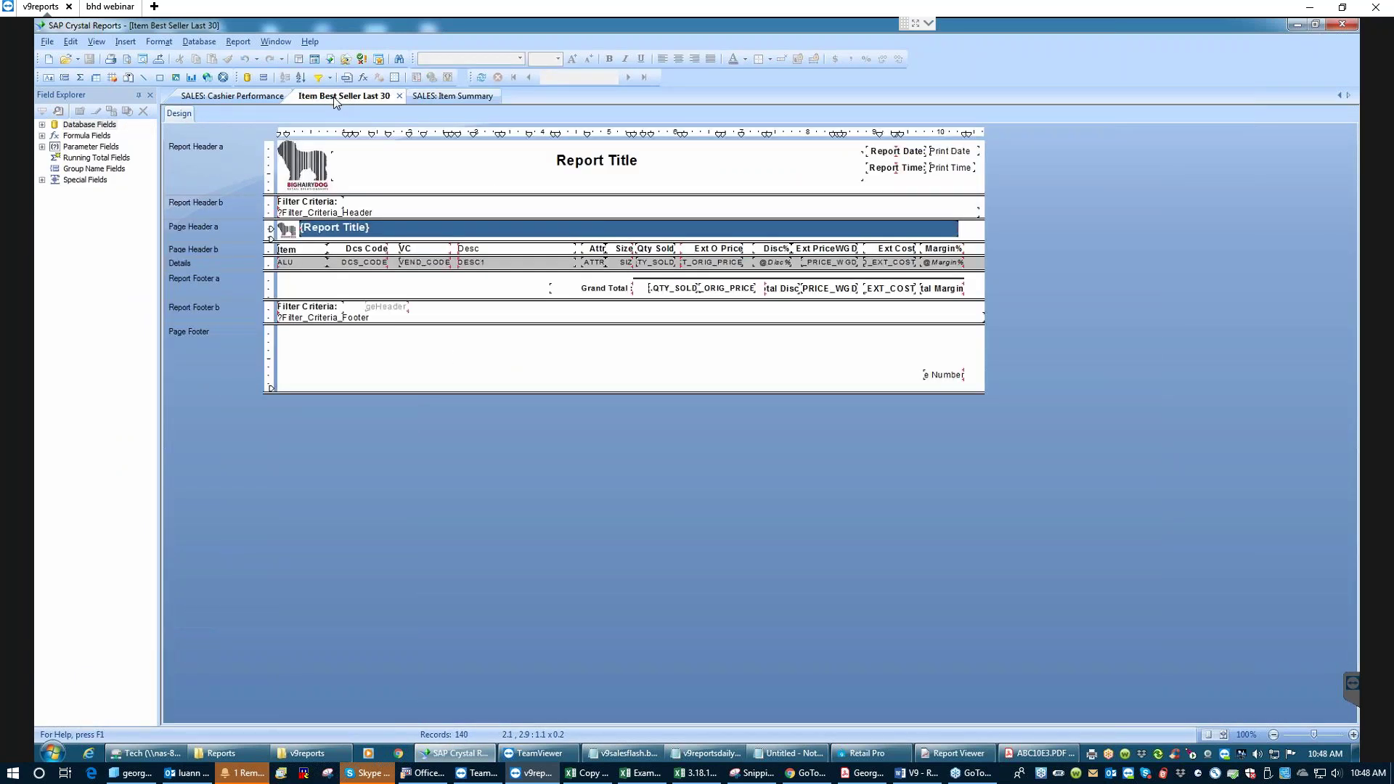
click(436, 98)
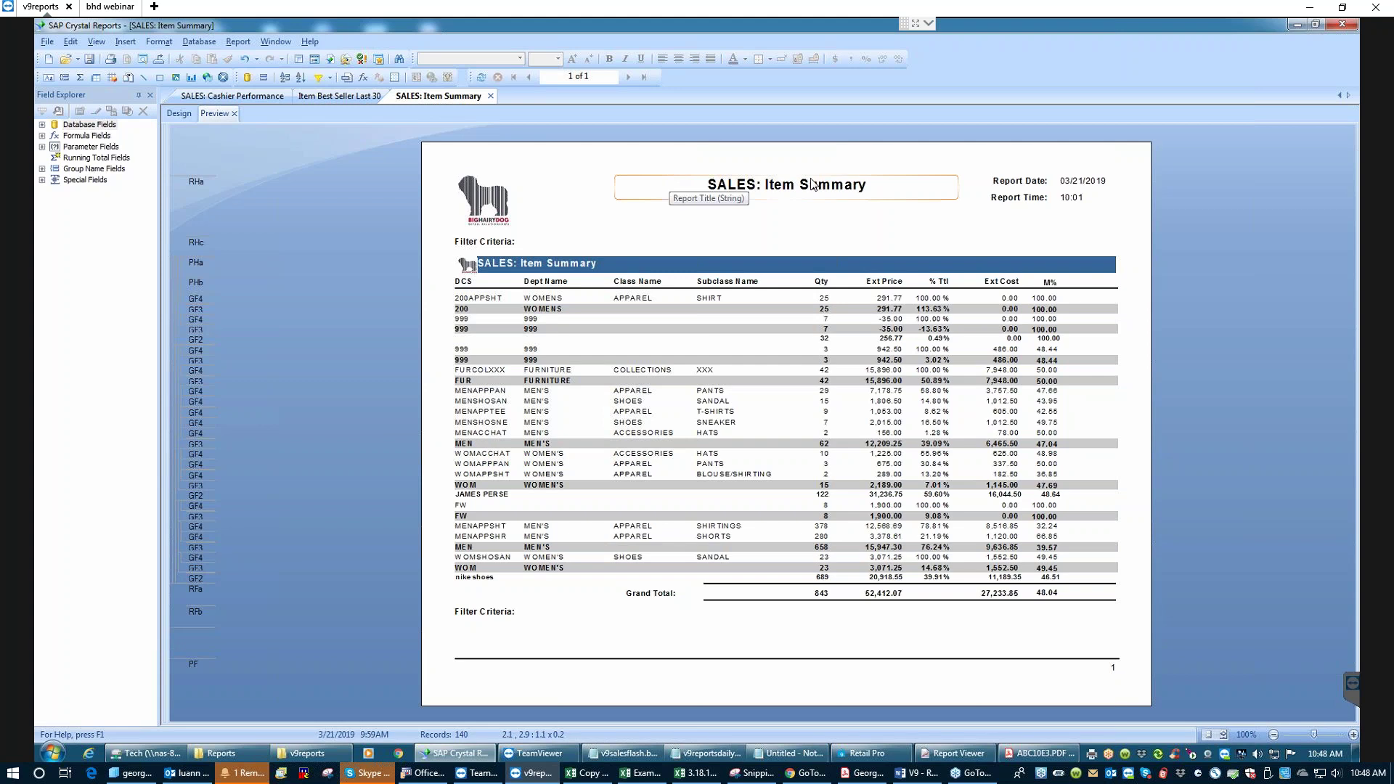
click(179, 114)
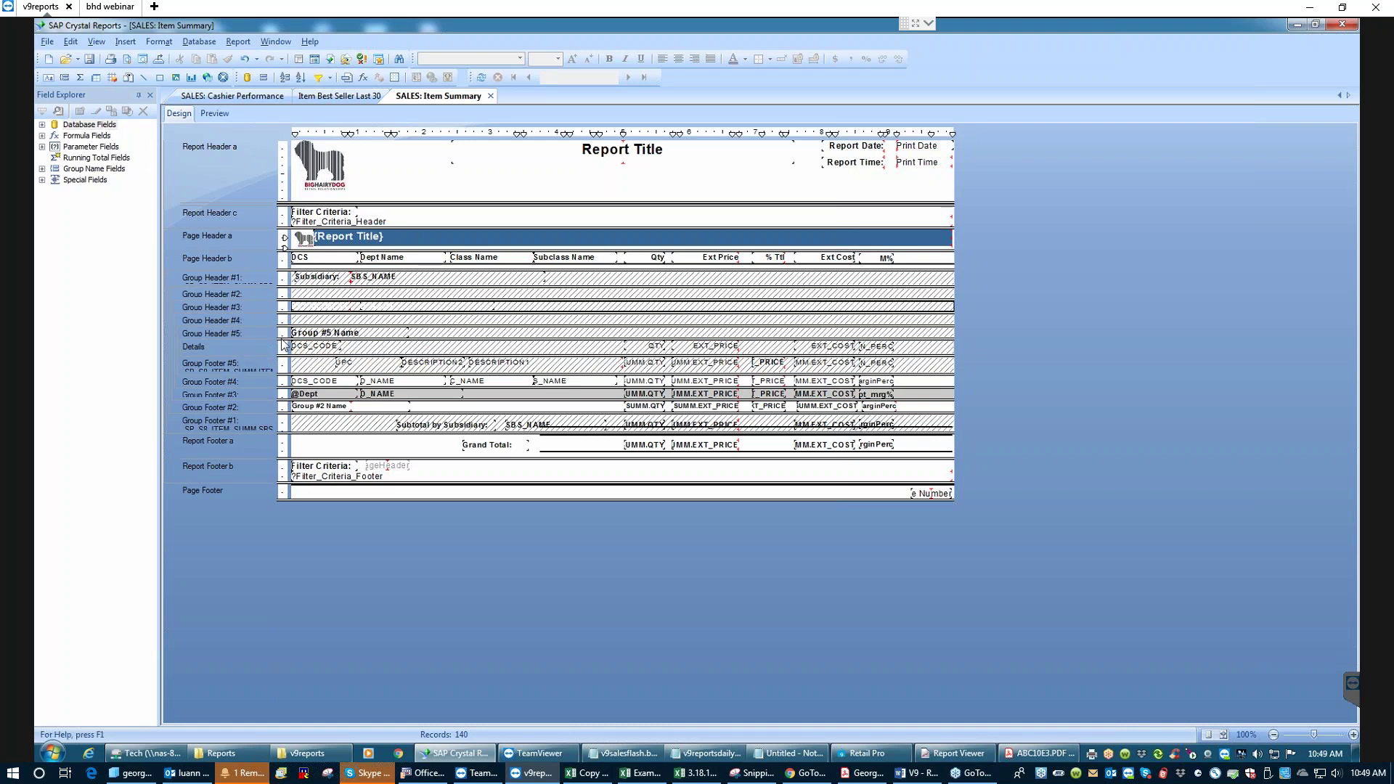
right_click(251, 346)
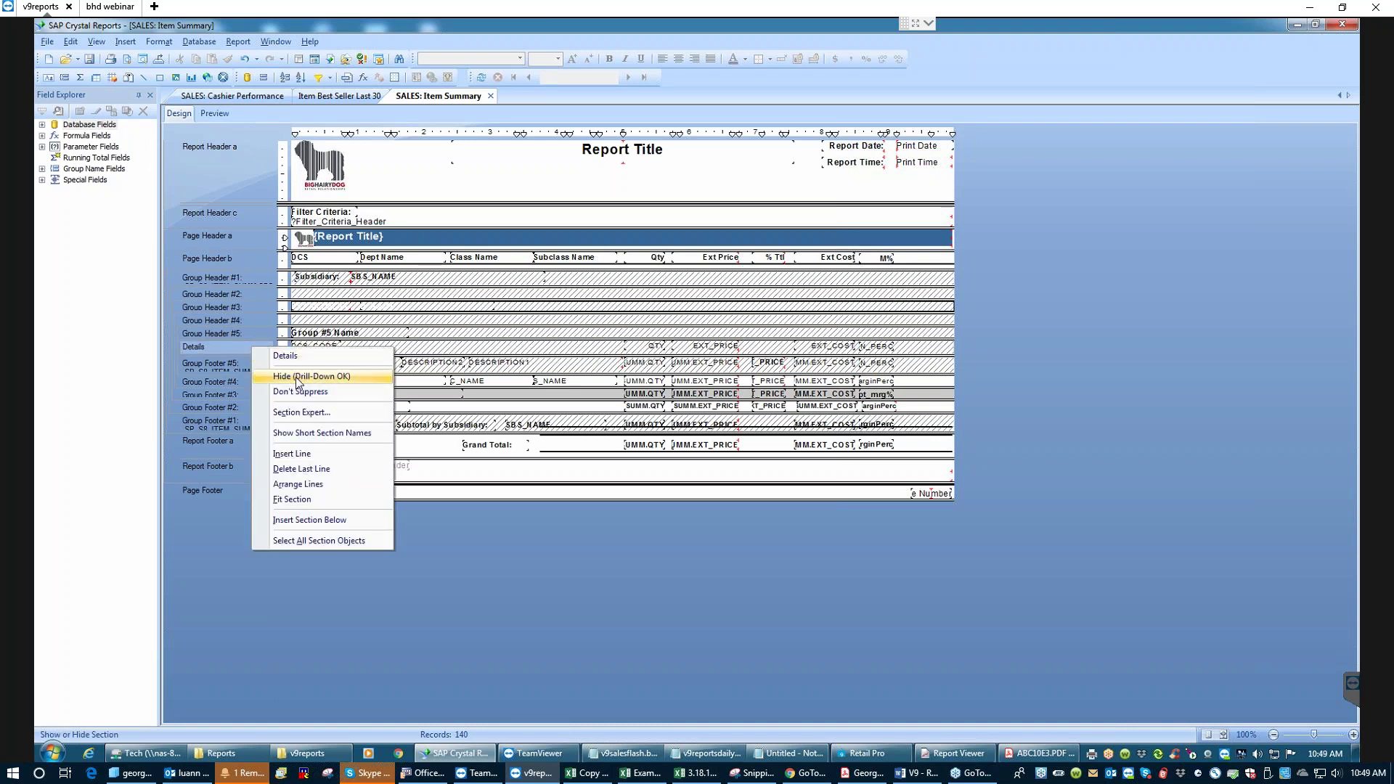
click(356, 345)
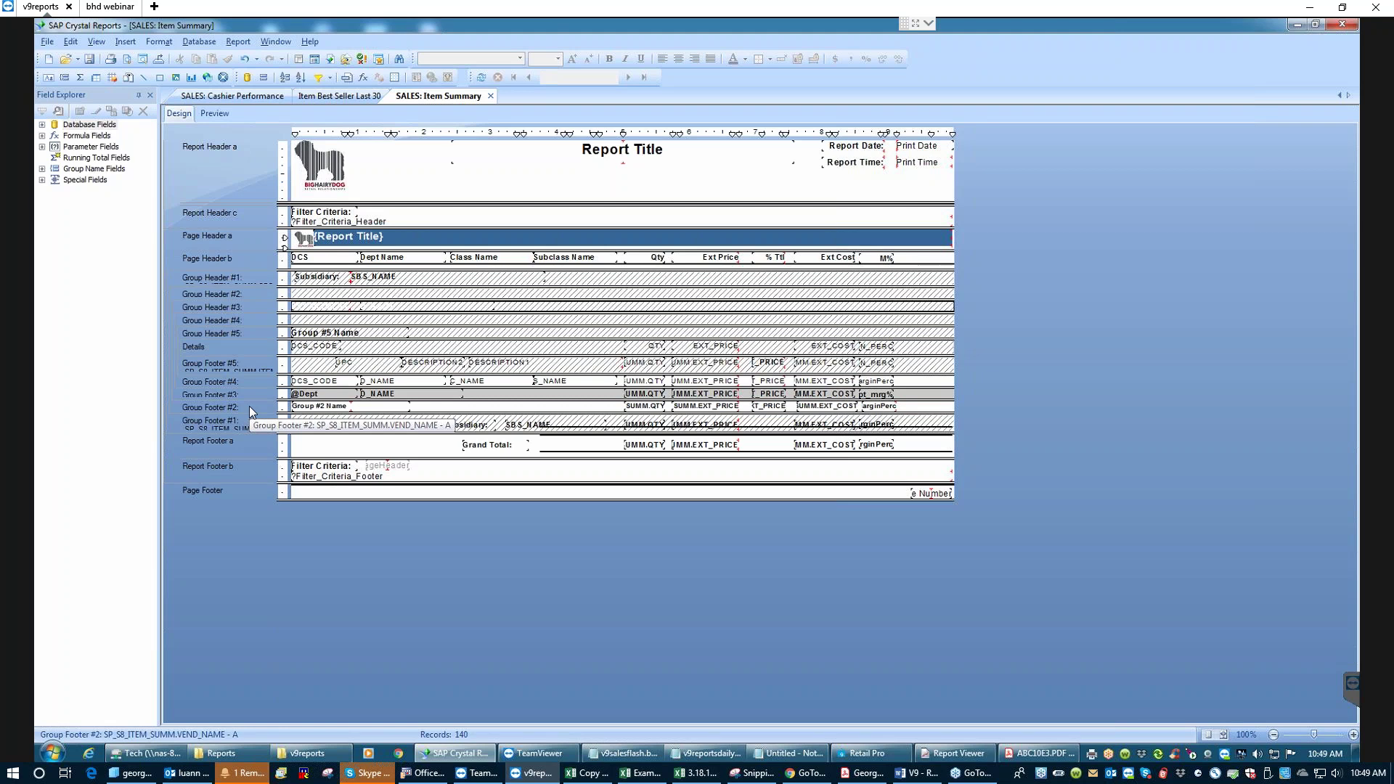
click(941, 743)
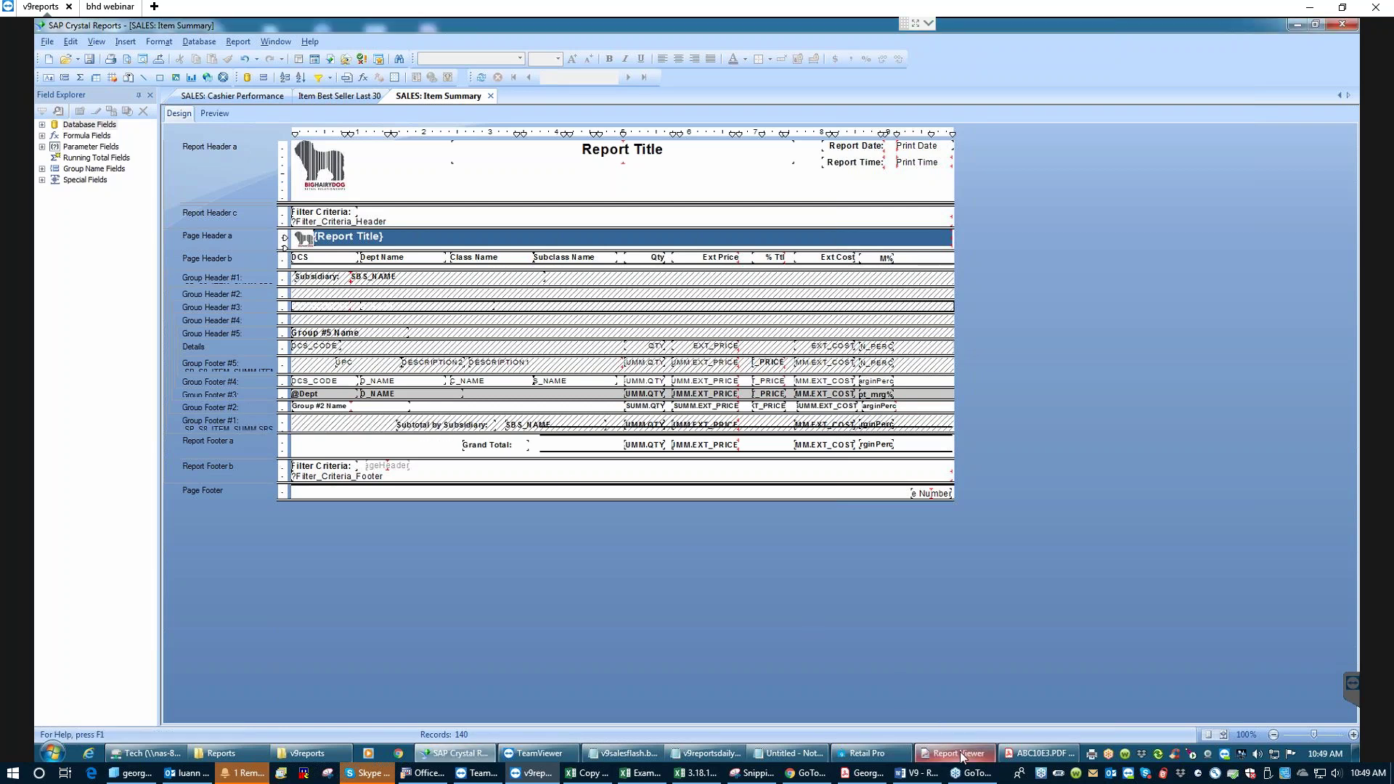
- Check the DCS/Dept % Sales output in Report Viewer, then go back to Crystal Reports
click(962, 755)
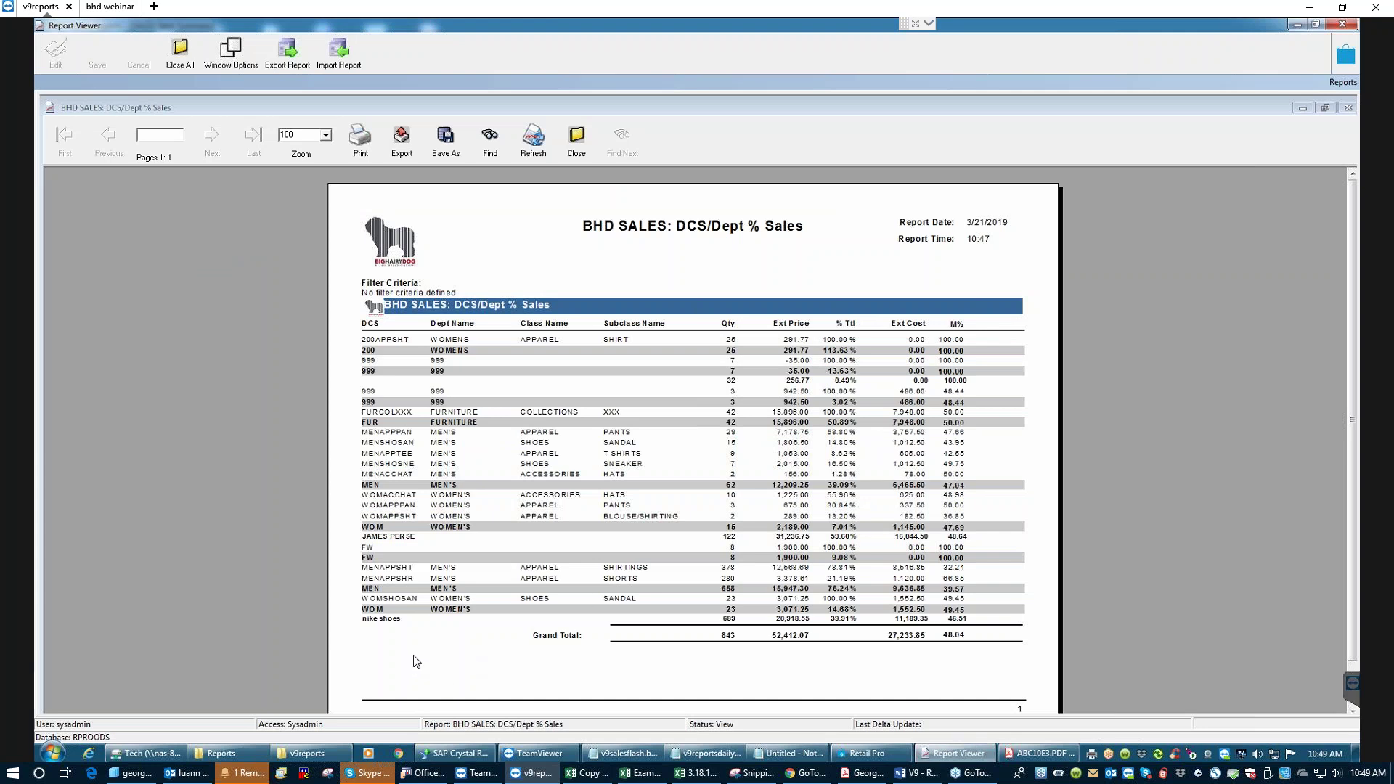
click(379, 544)
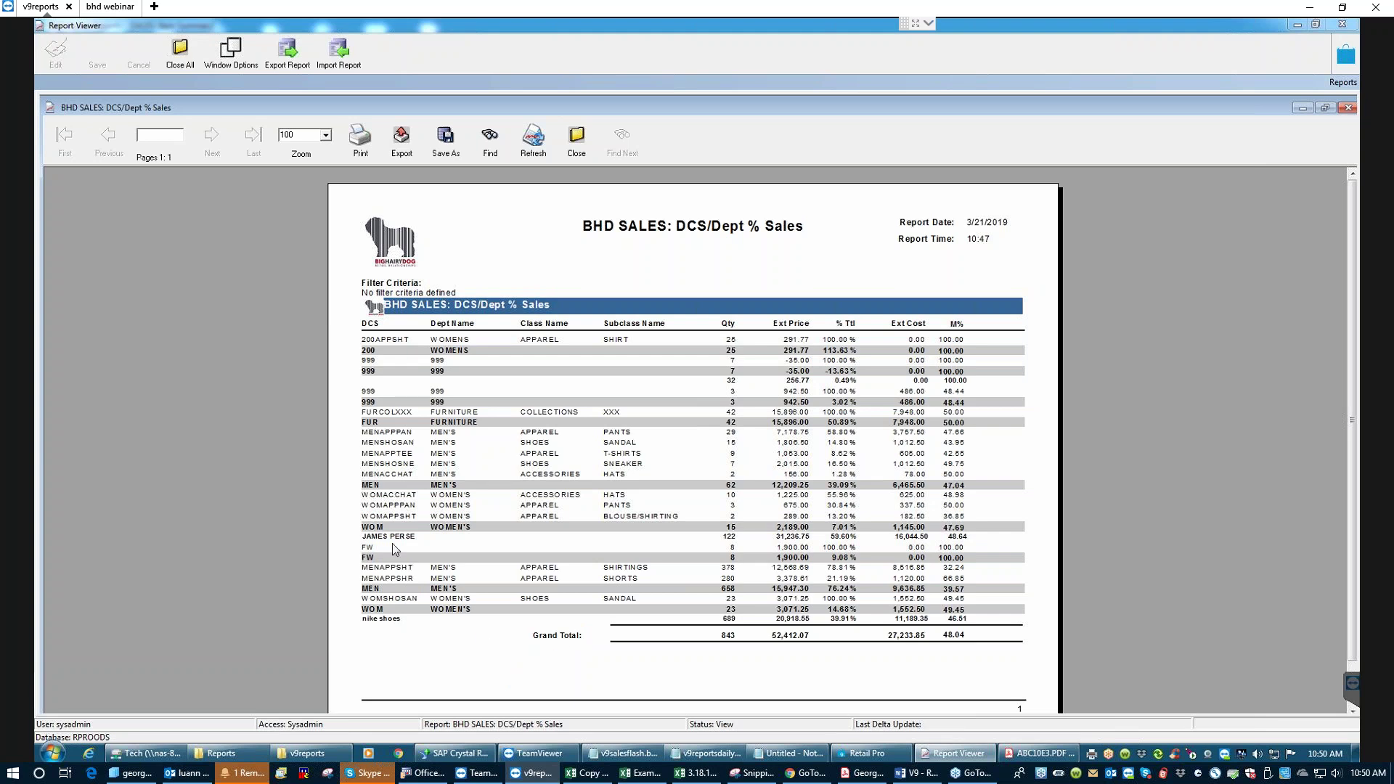
click(469, 755)
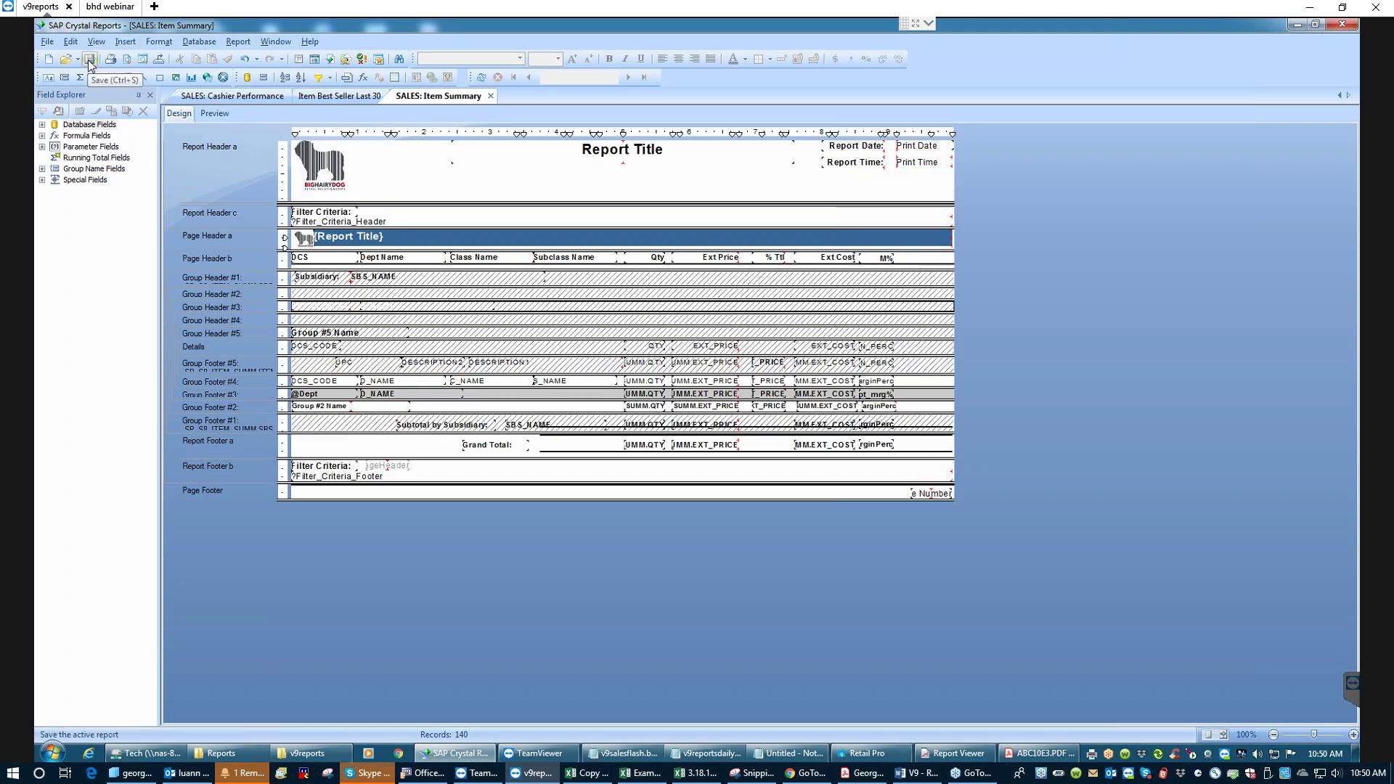
- Open Save As in the Custom folder, pre-filled with 'BHD_S8_ Dept Summary_%_287.rpt'
click(47, 42)
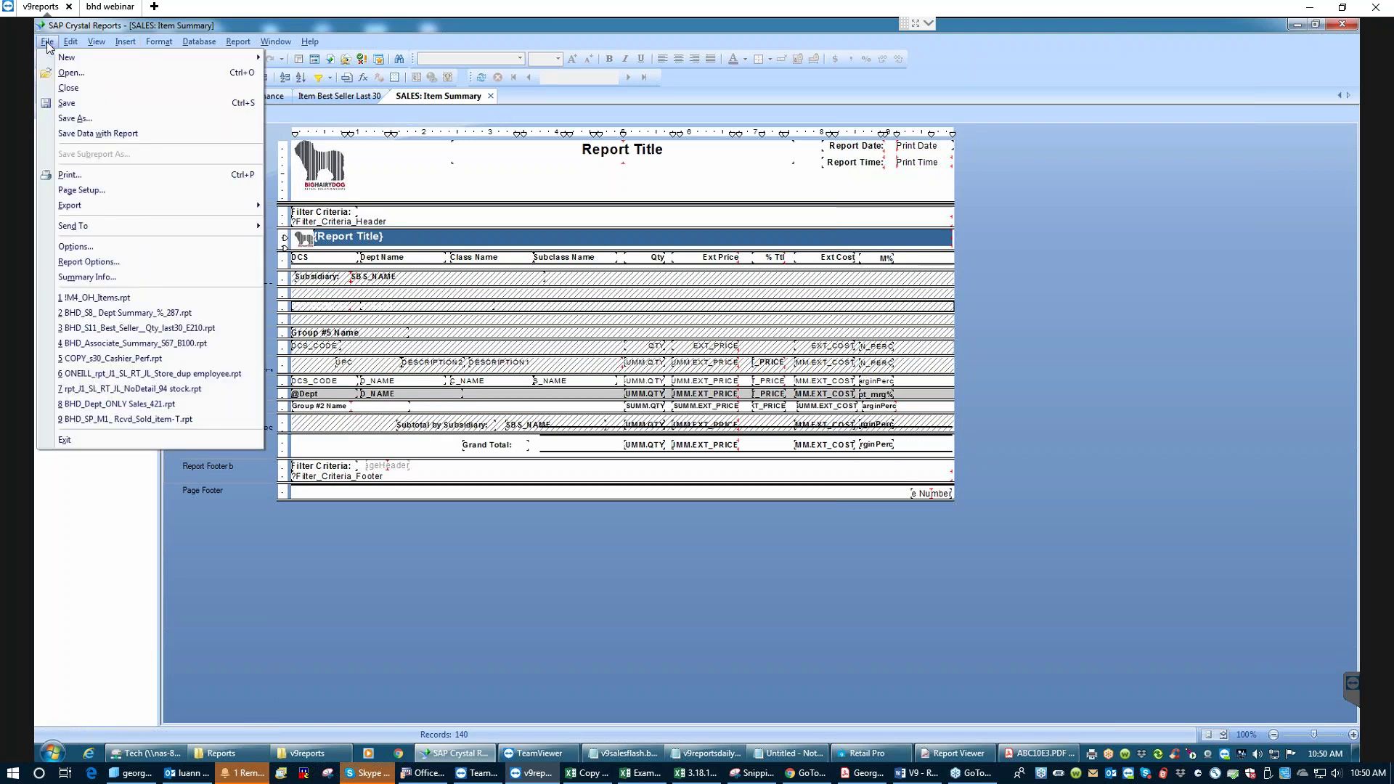
click(77, 119)
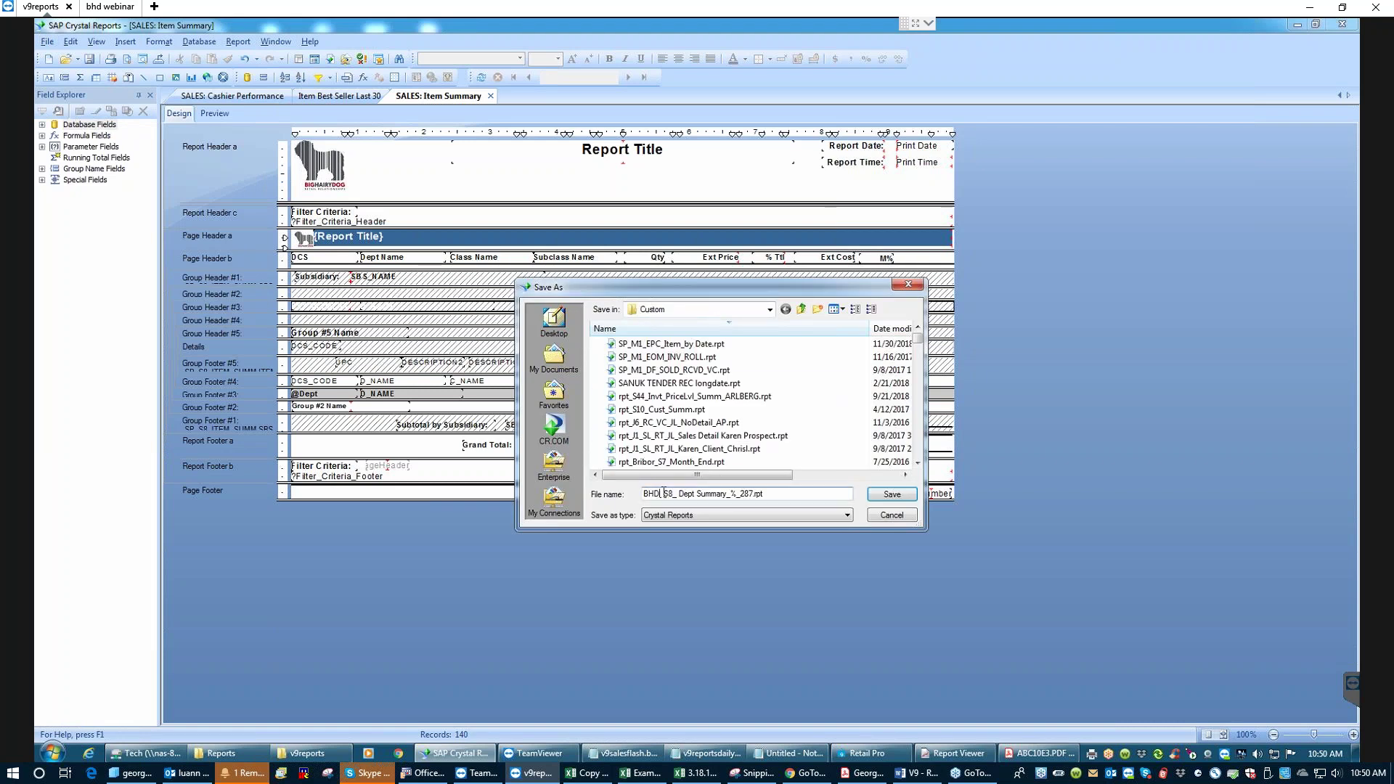
- Change the BHD prefix to NEW and save as 'NEW_S8_ Dept Summary_%_287.rpt'
key(BackSpace)
key(BackSpace)
key(BackSpace)
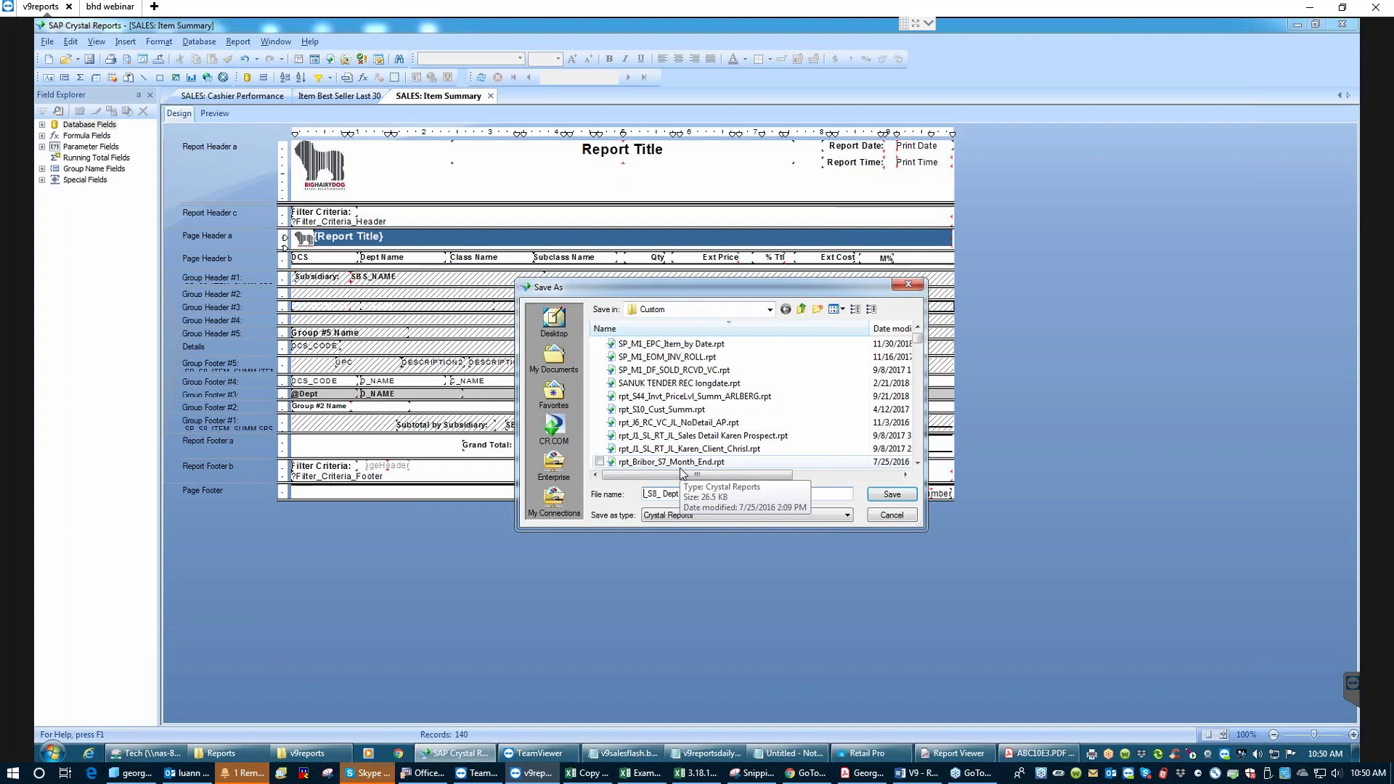
text(NEW)
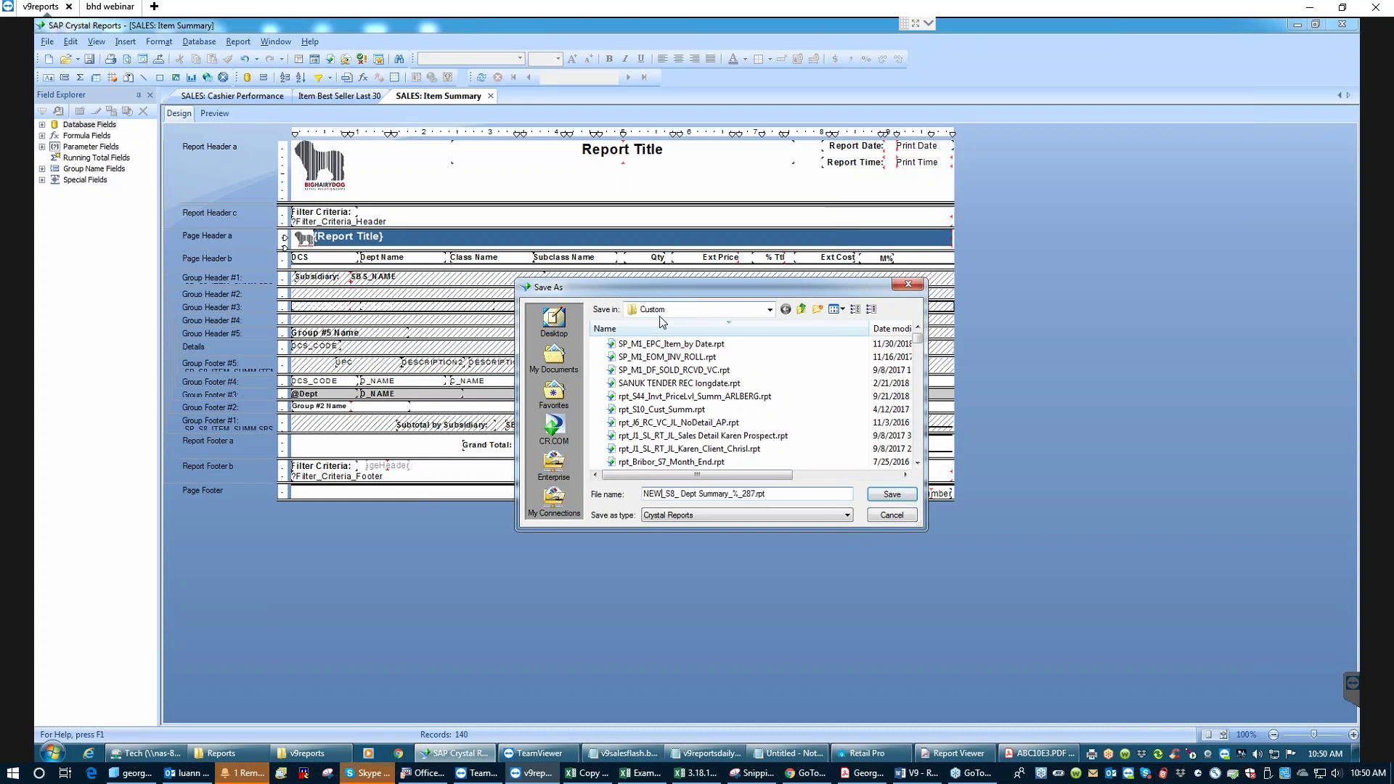
click(890, 495)
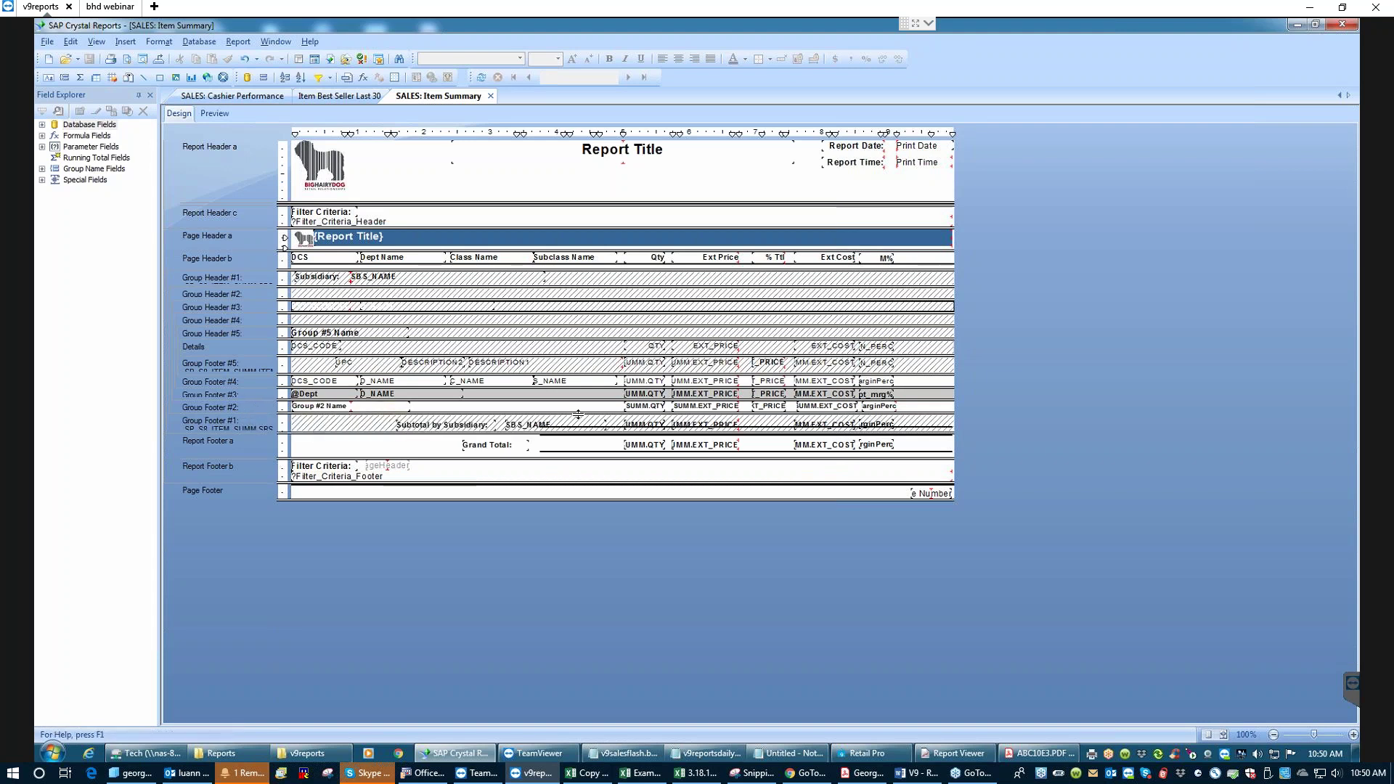
- Delete the VEND_NAME group (Group Footer #2), save, and preview the regrouped report
right_click(256, 408)
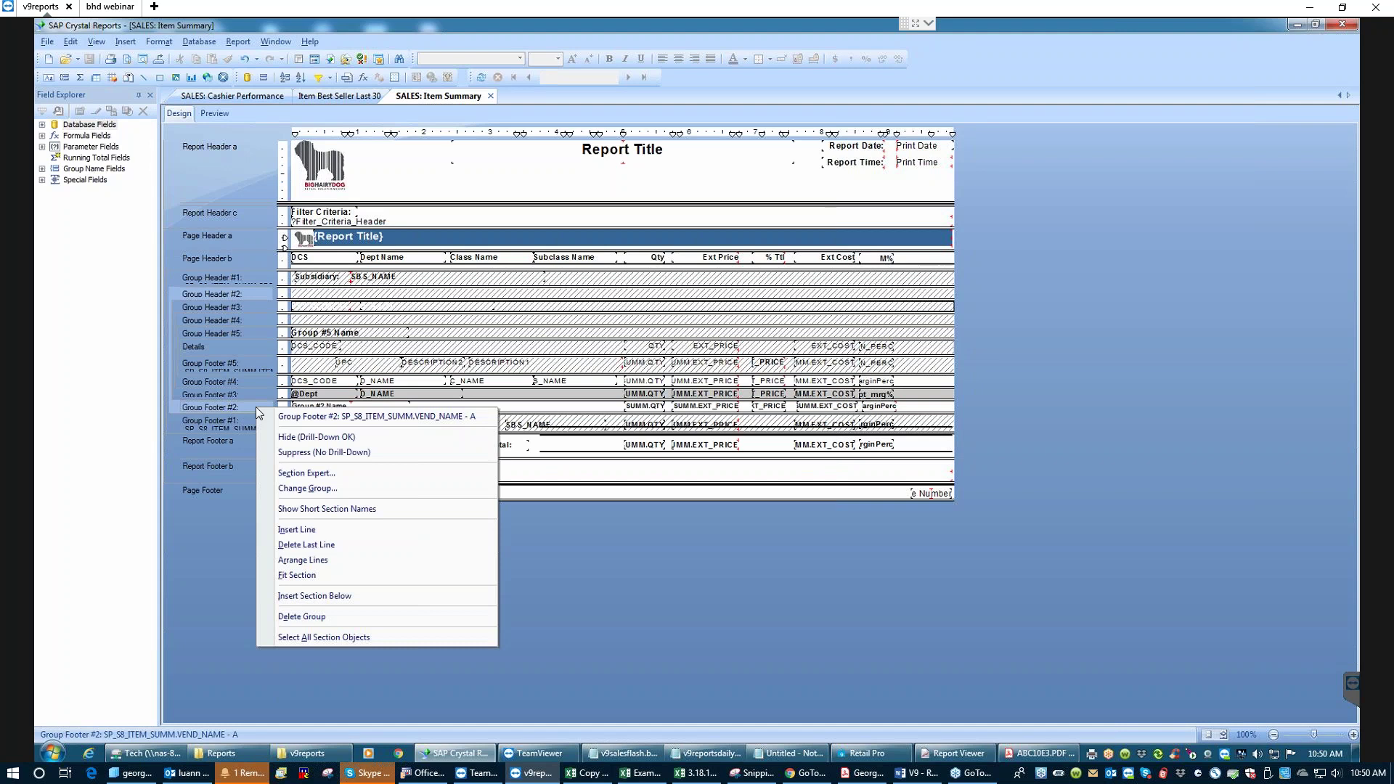
click(304, 617)
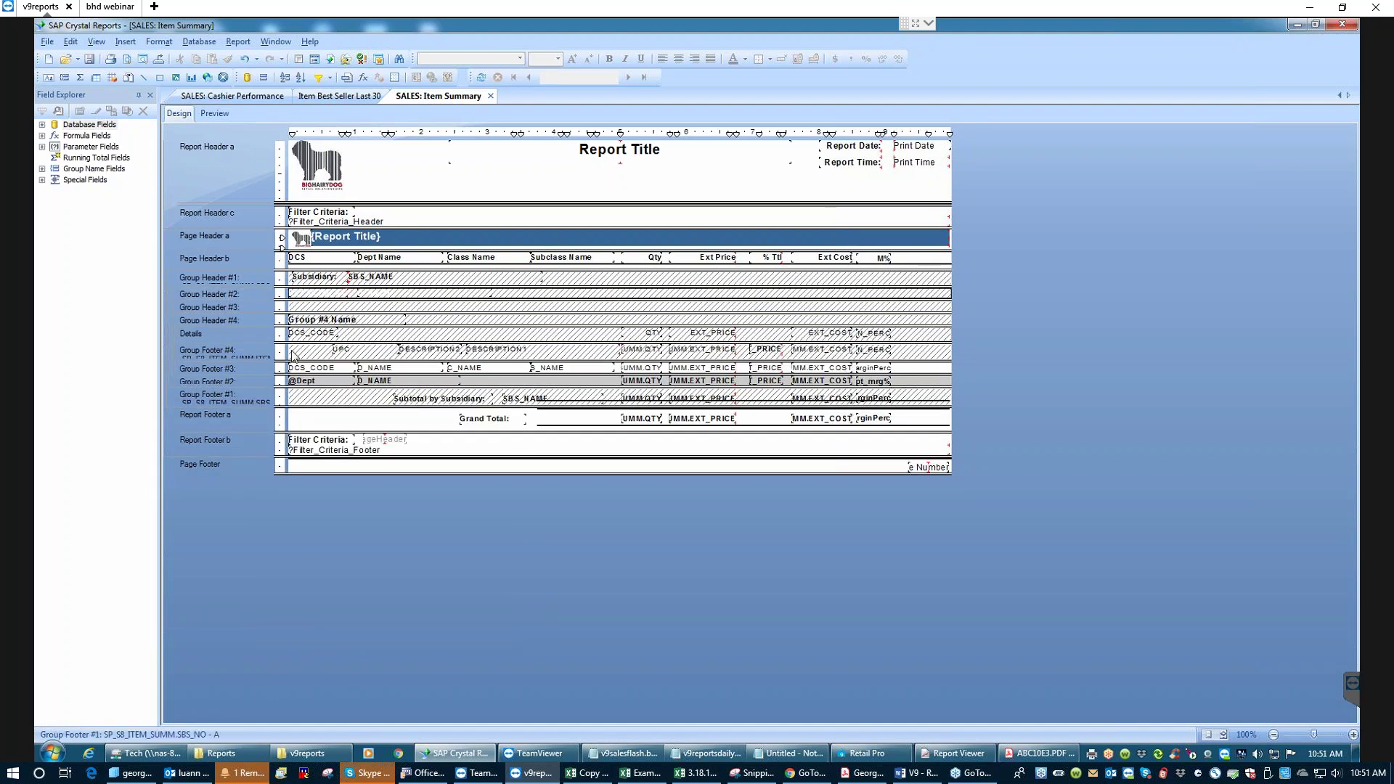
click(88, 59)
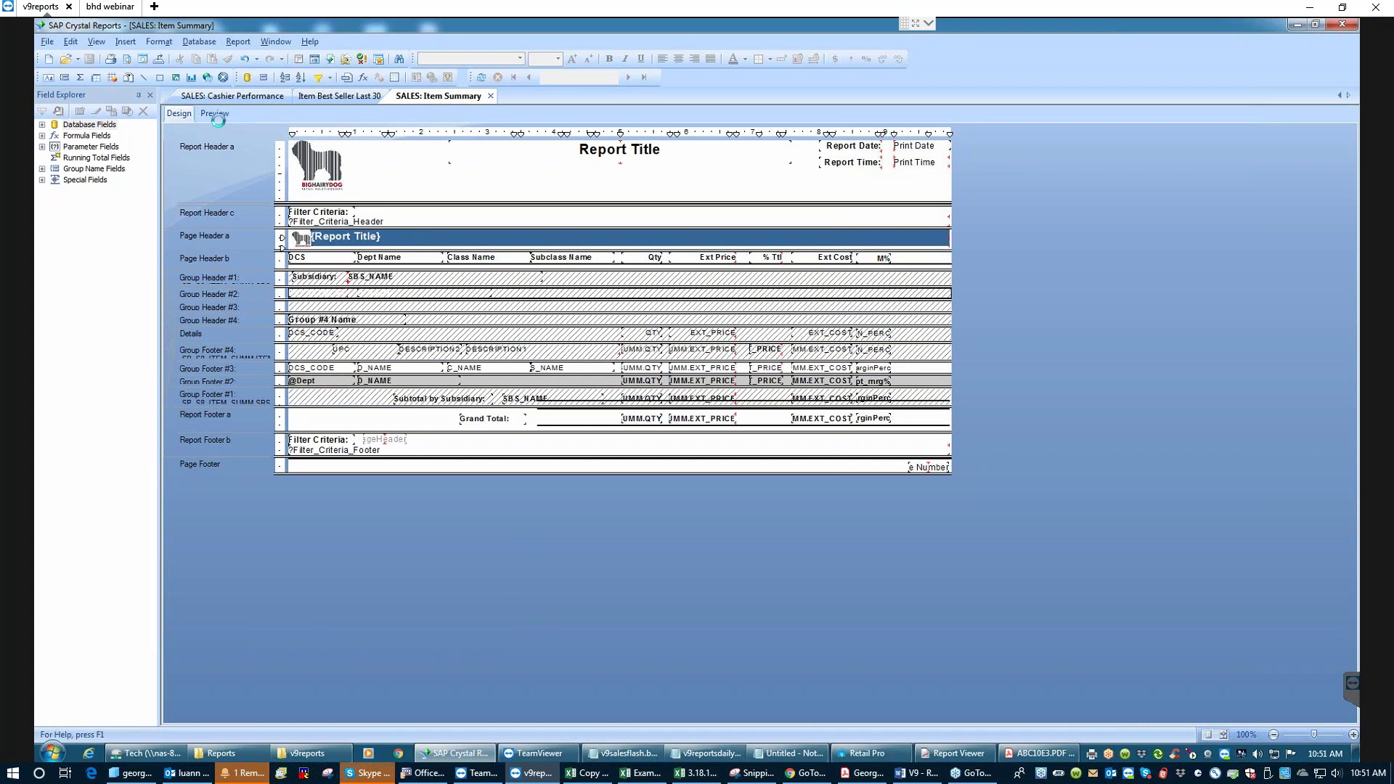
click(215, 114)
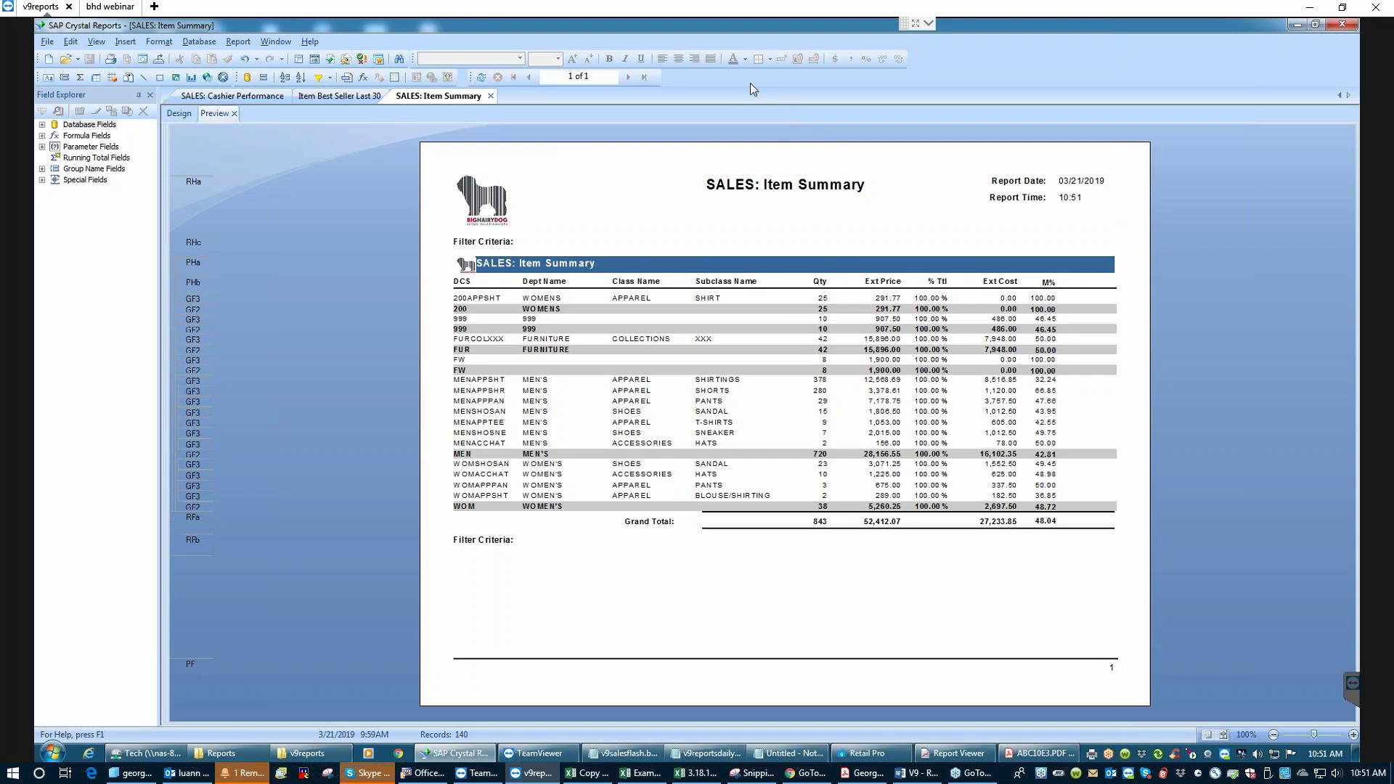
- Set the DCS_CODE group sort to No Sort in the Group Sort Expert
click(238, 42)
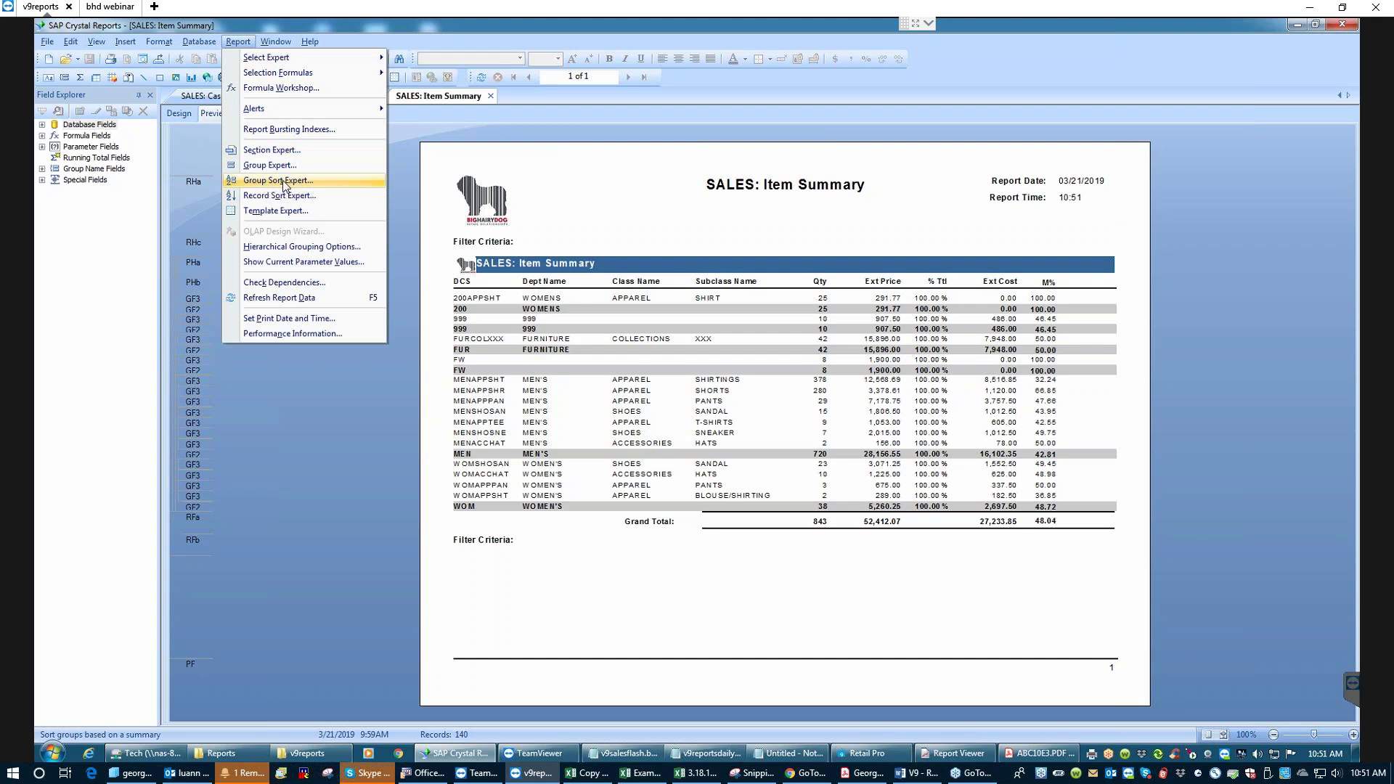
click(267, 183)
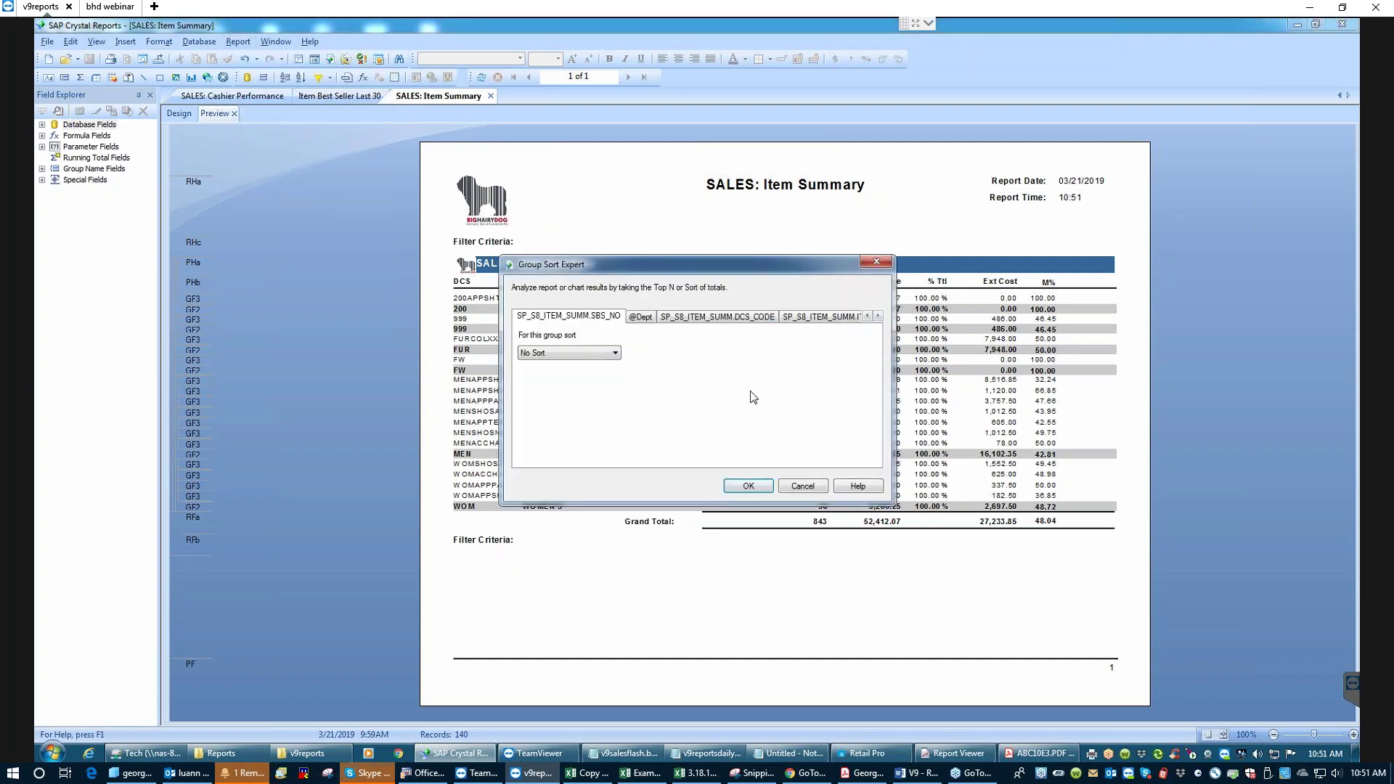
click(724, 321)
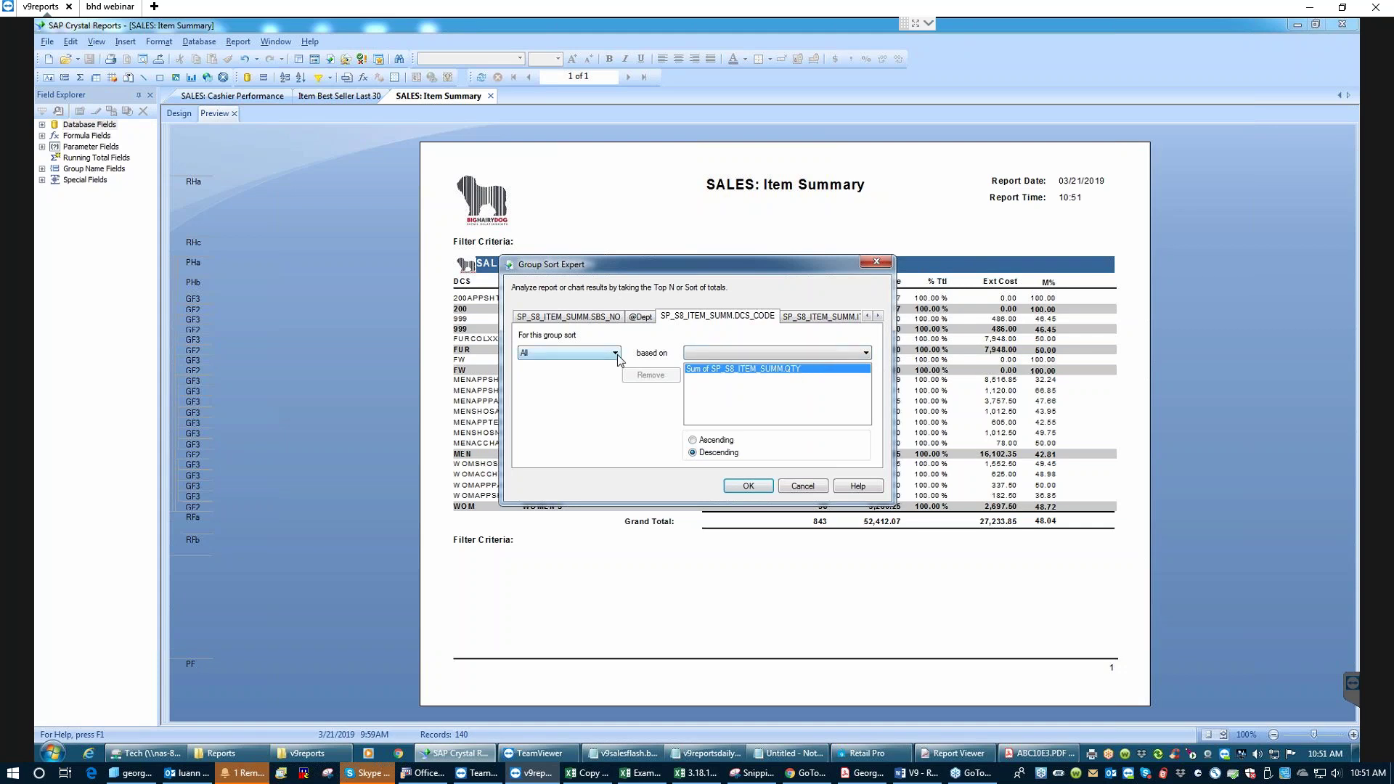
click(616, 355)
click(535, 365)
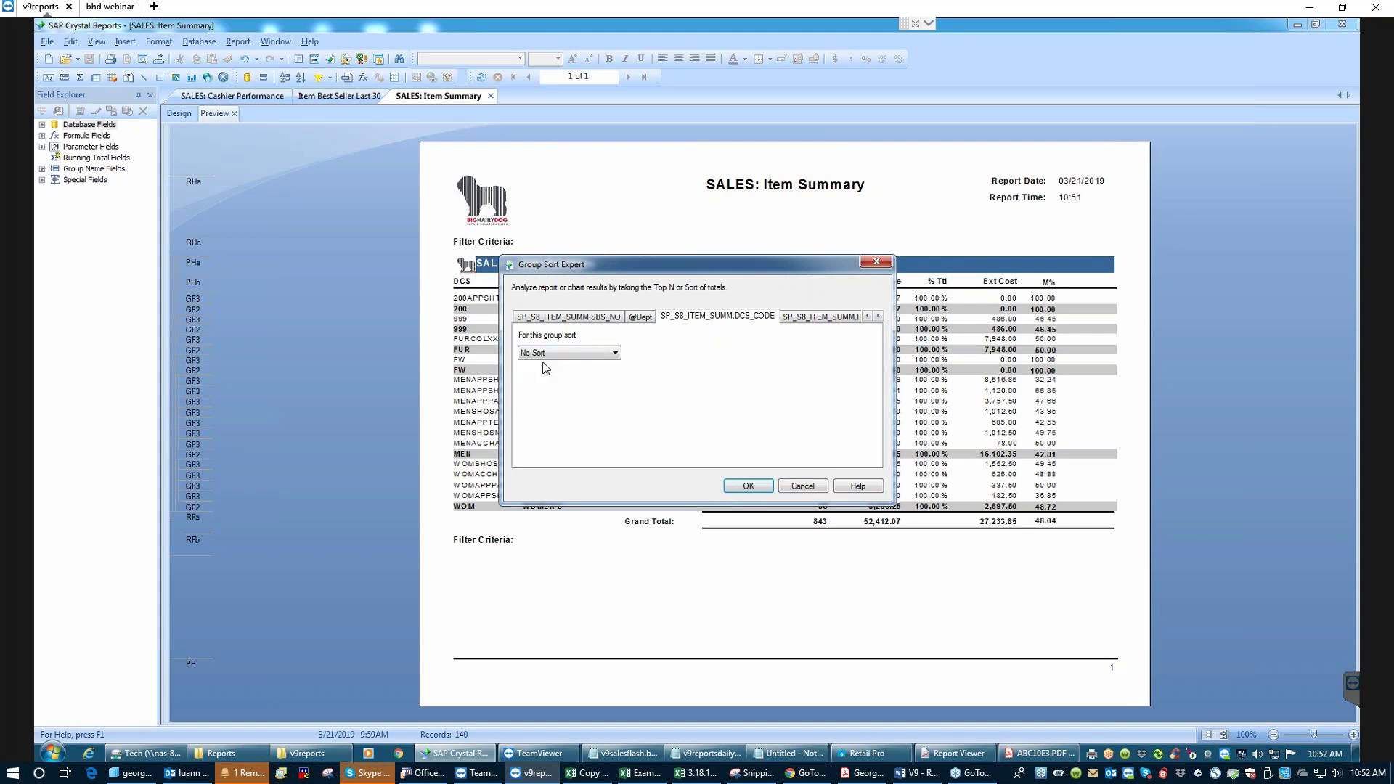
click(748, 485)
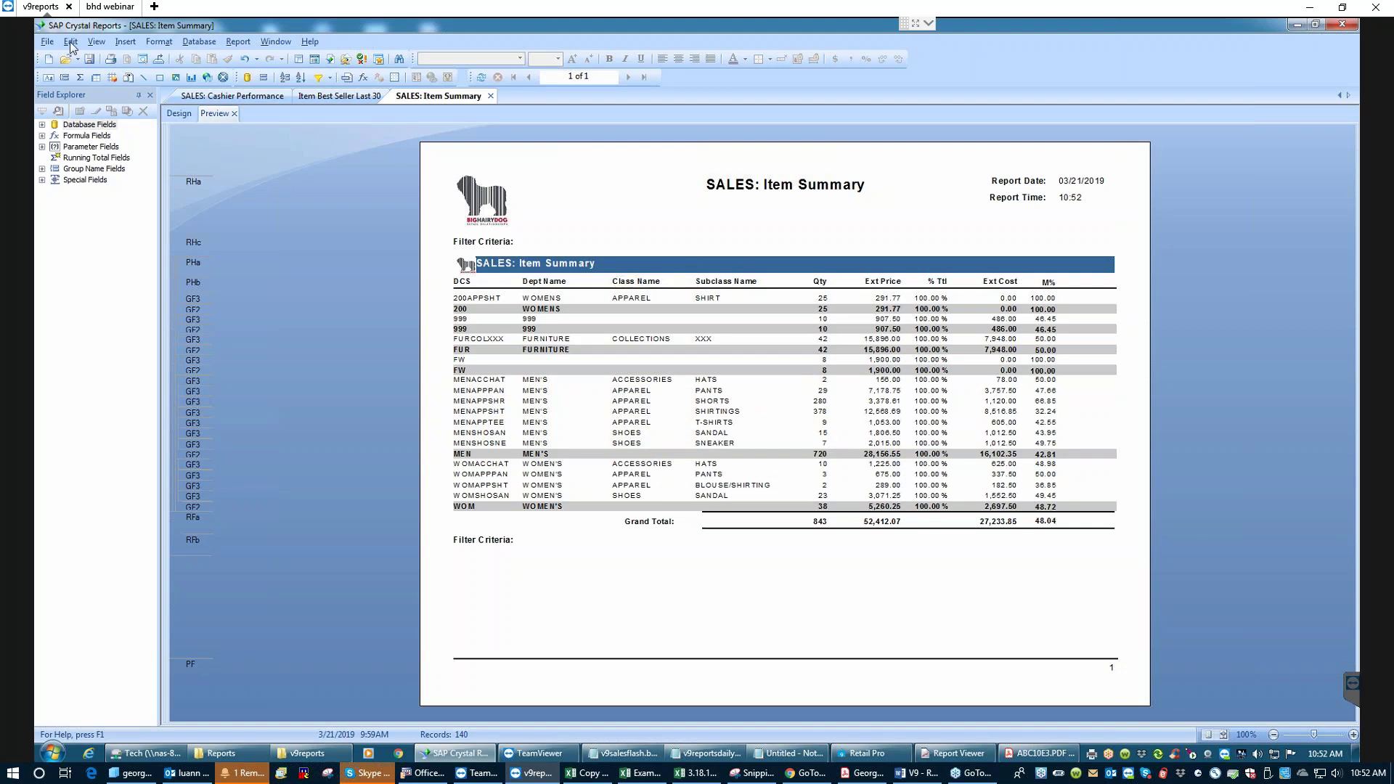
- Save the SALES: Item Summary copy with its DCS groups now unsorted
click(89, 59)
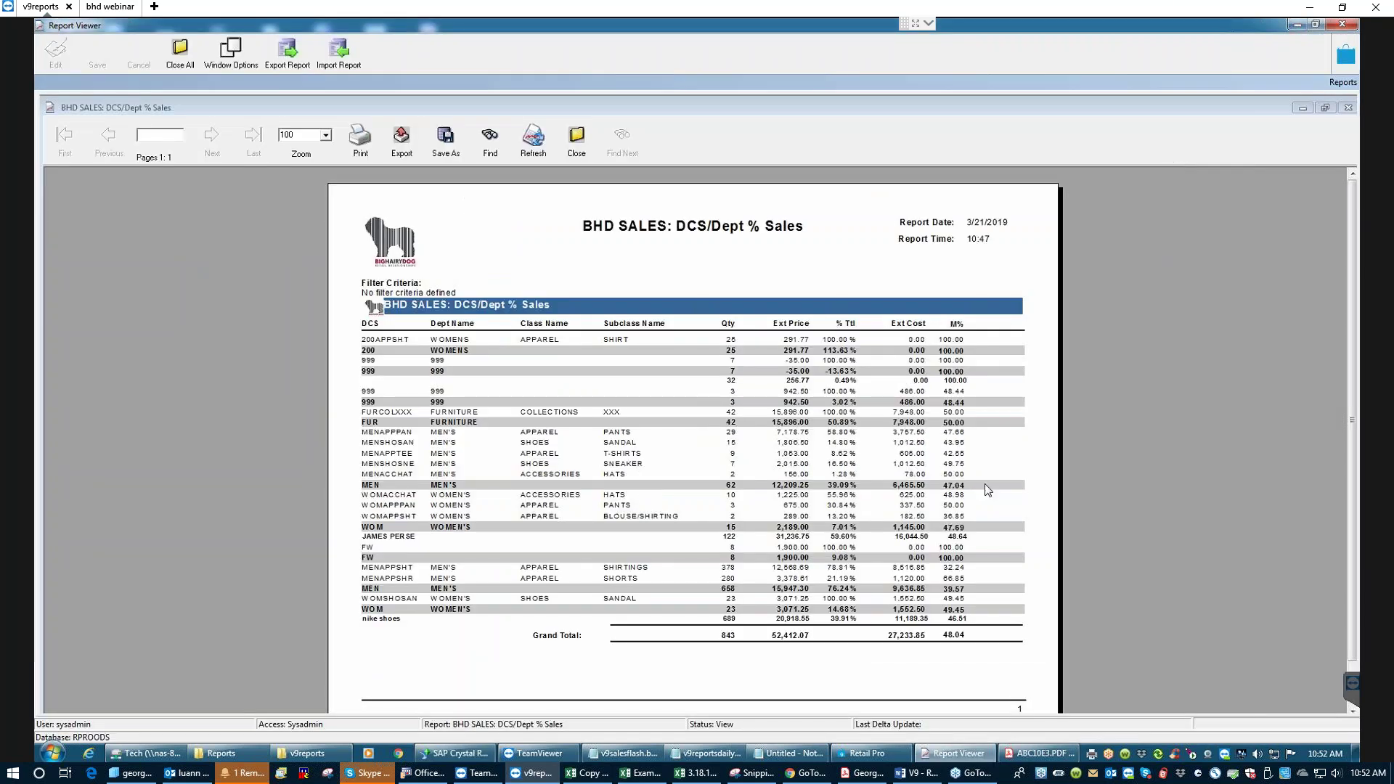
- In Report Viewer, close the open DCS/Dept % Sales report and confirm with Yes
click(953, 753)
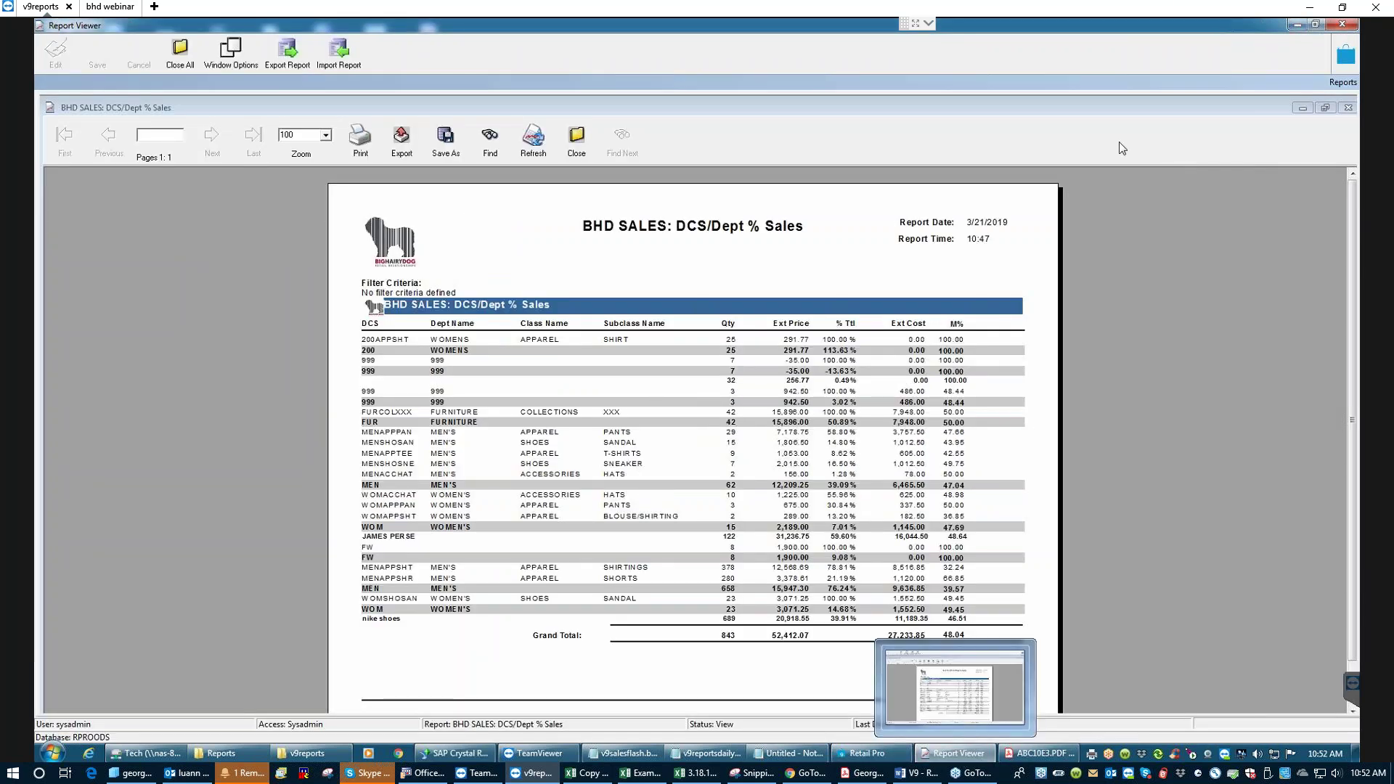
click(576, 143)
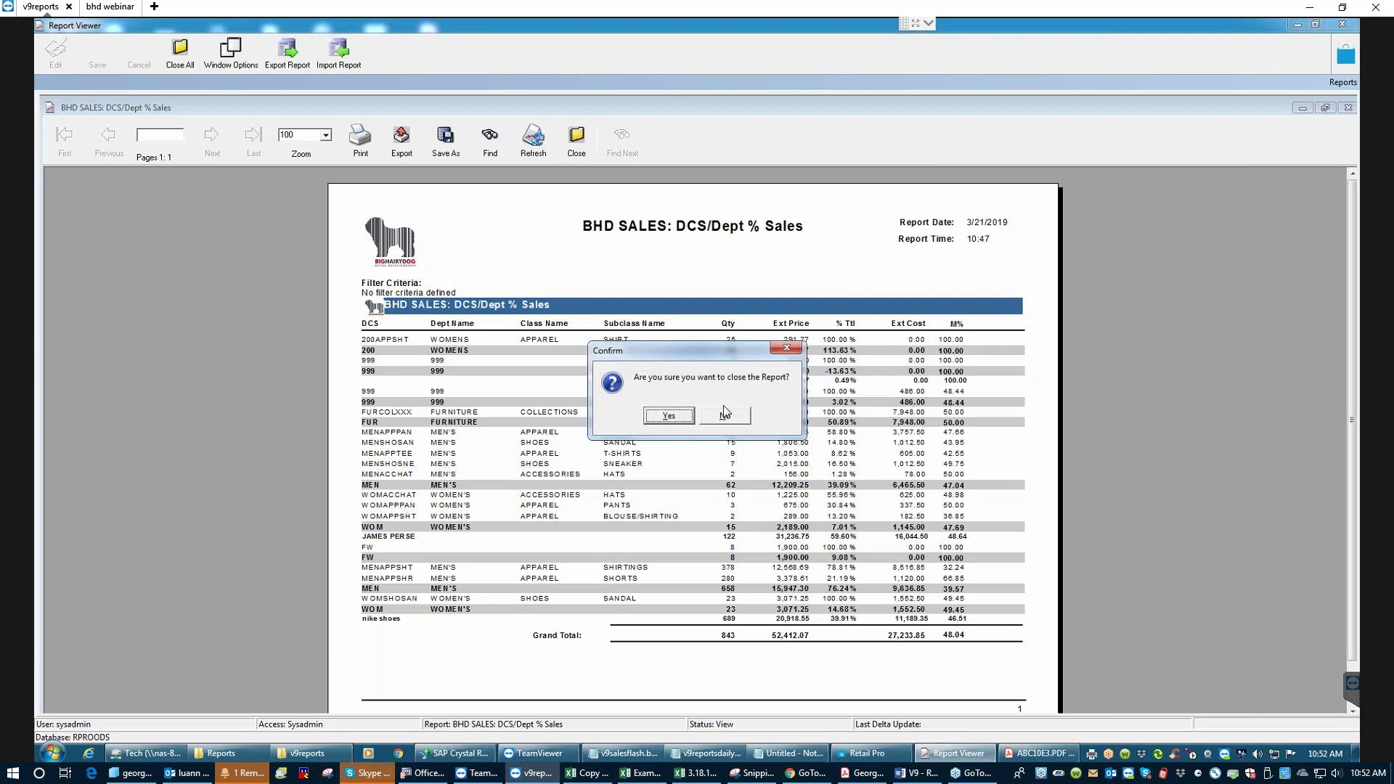
click(669, 417)
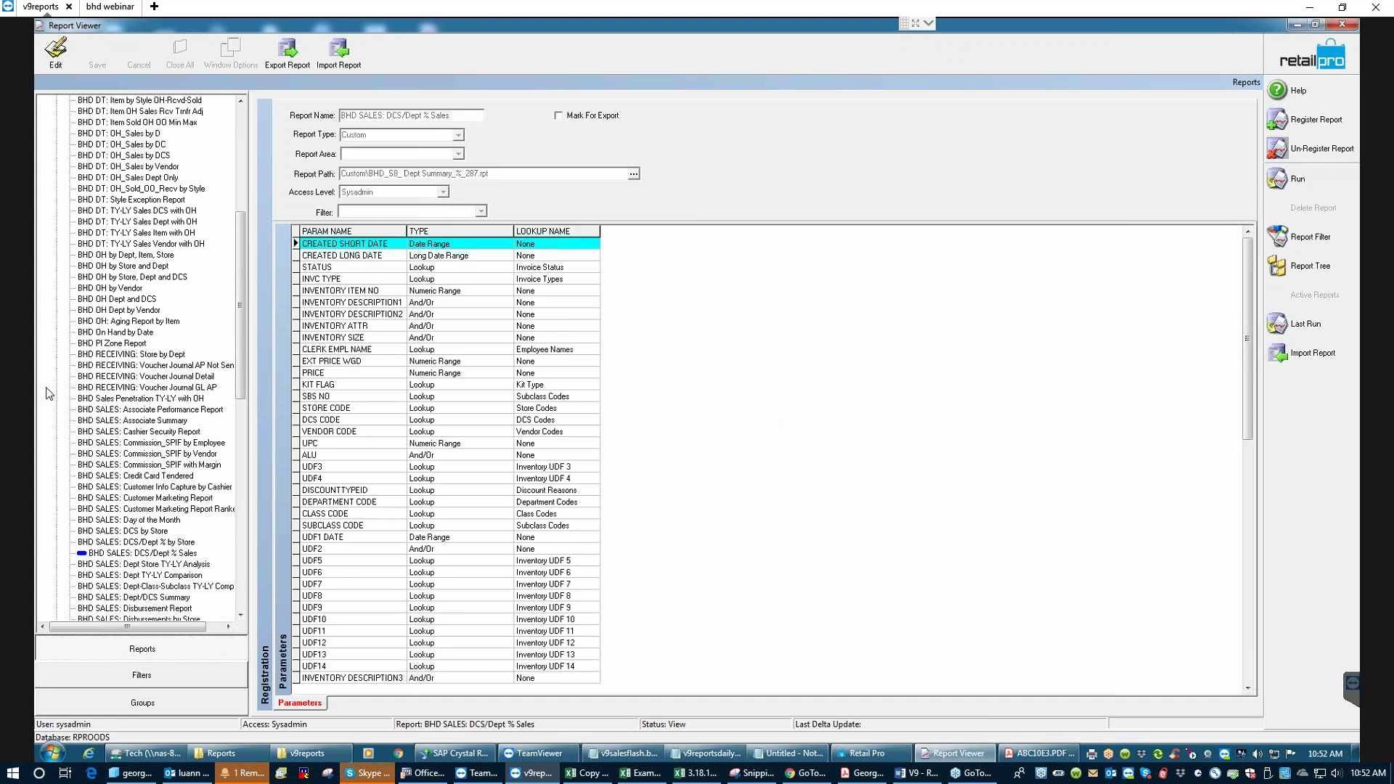
- Select !Item Summary with UDF 3 under Custom, register a new report, and select the Default_Name text
drag(240, 287, 239, 163)
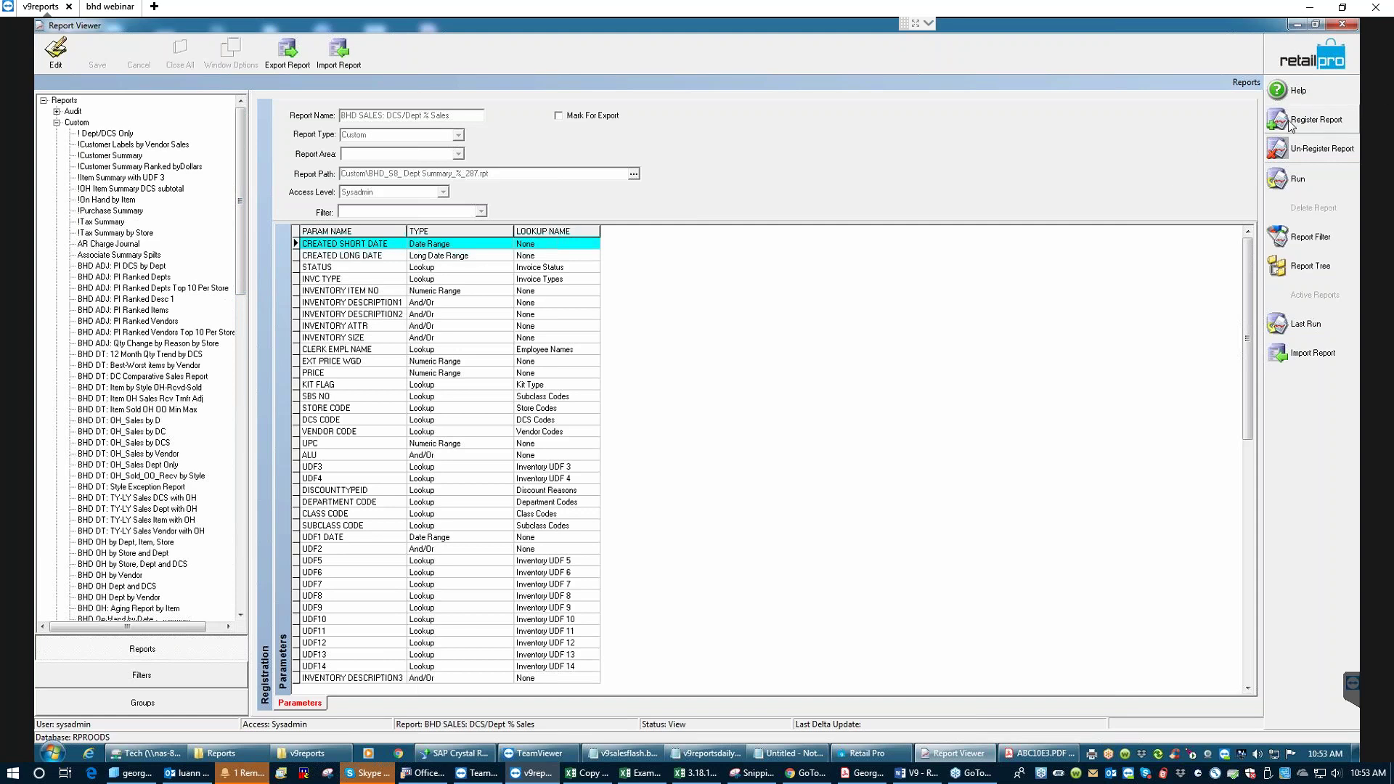
click(91, 178)
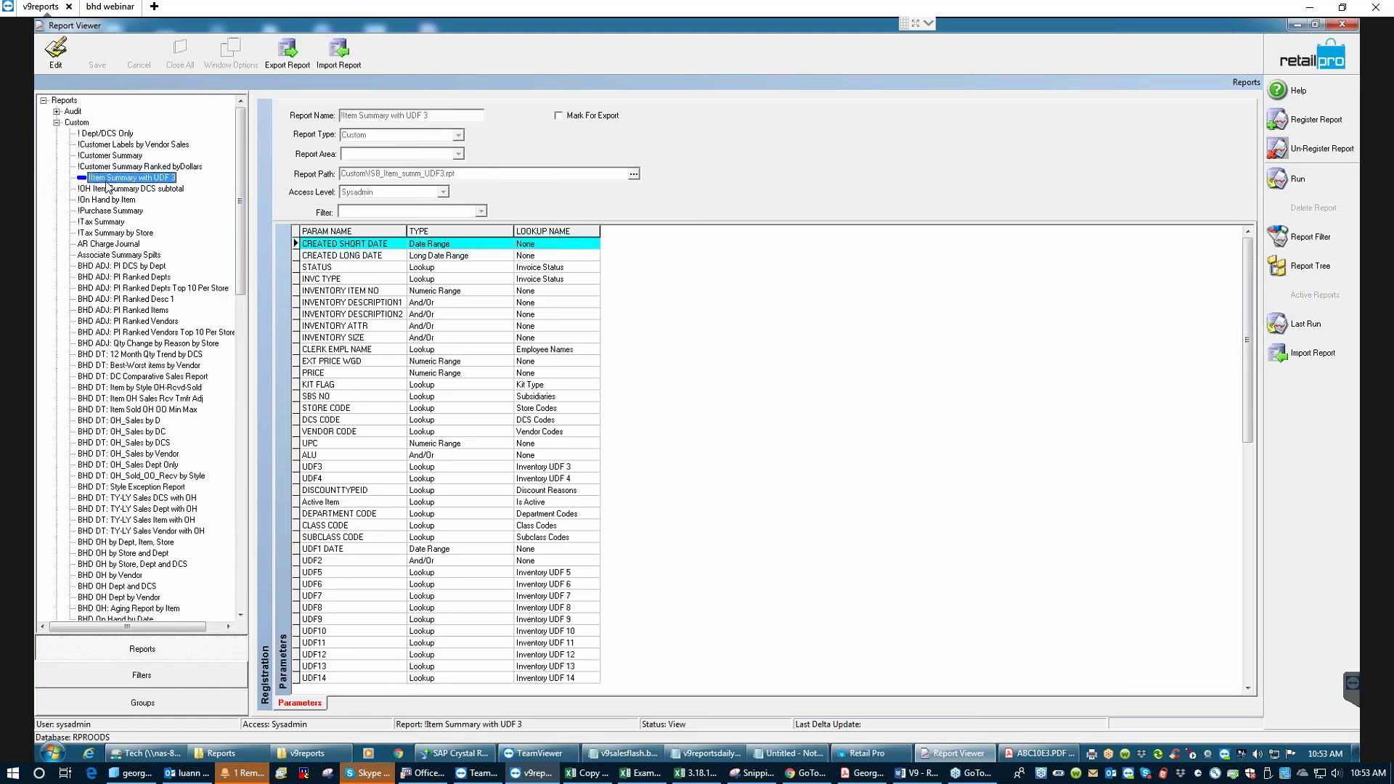
click(1320, 122)
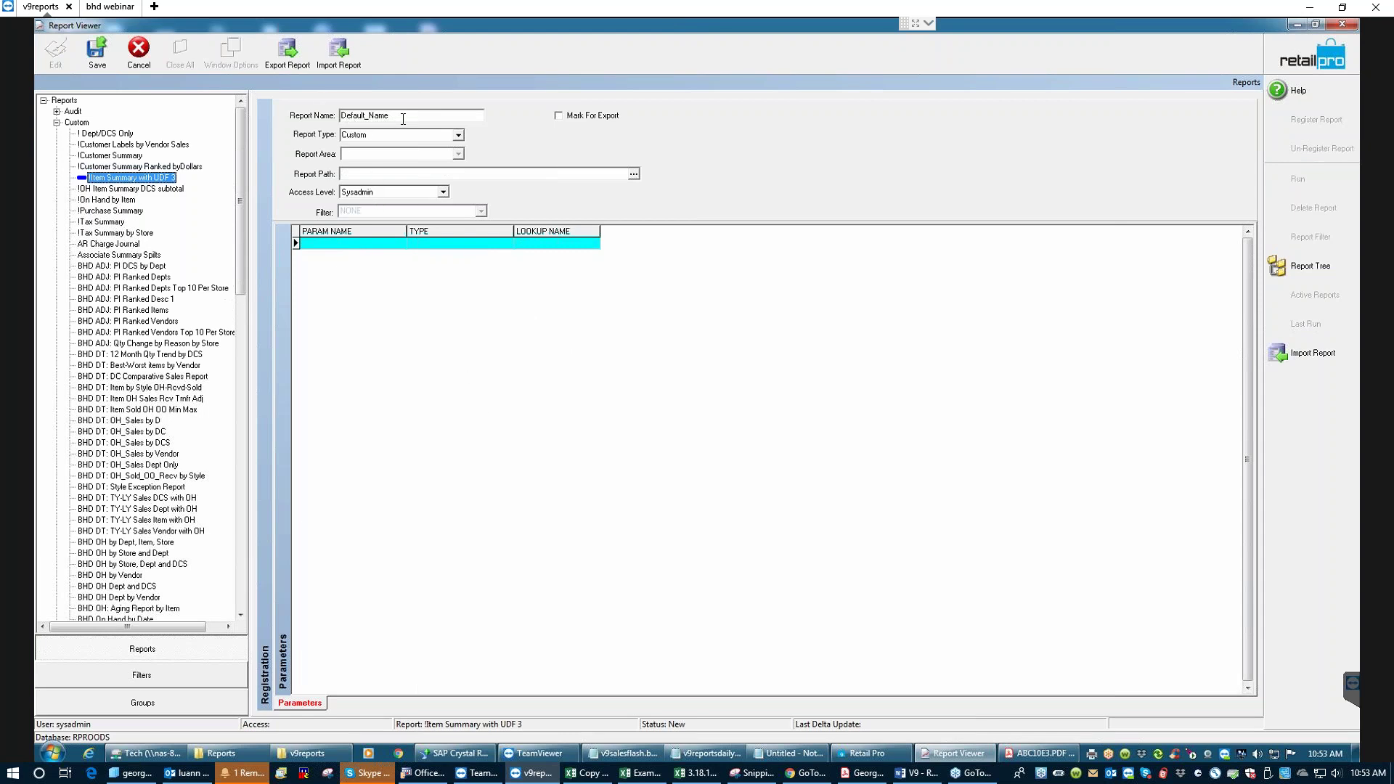
drag(402, 118, 292, 104)
- Name the registration 'new dcs by dept %', set Report Type to SF, and browse for its file
text(new)
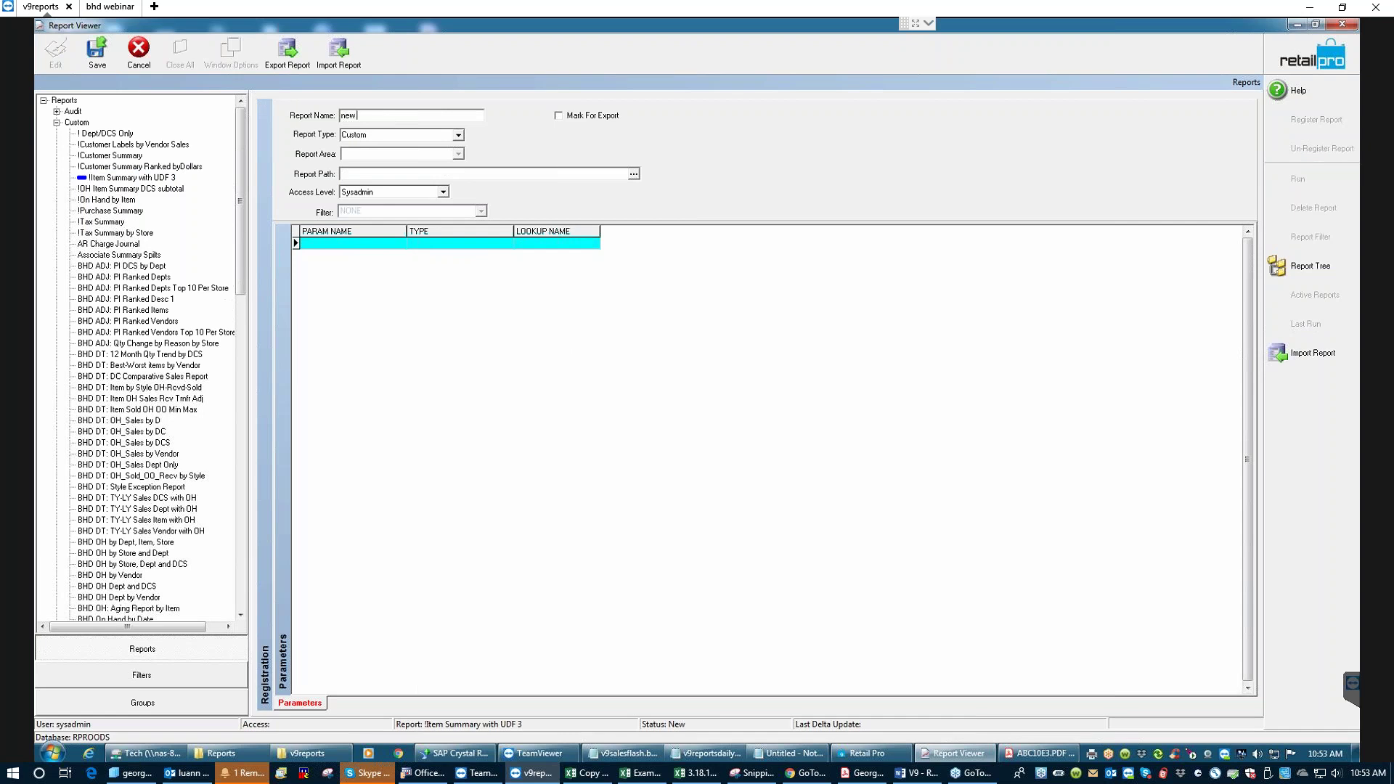
text( dcs by dept %)
click(458, 135)
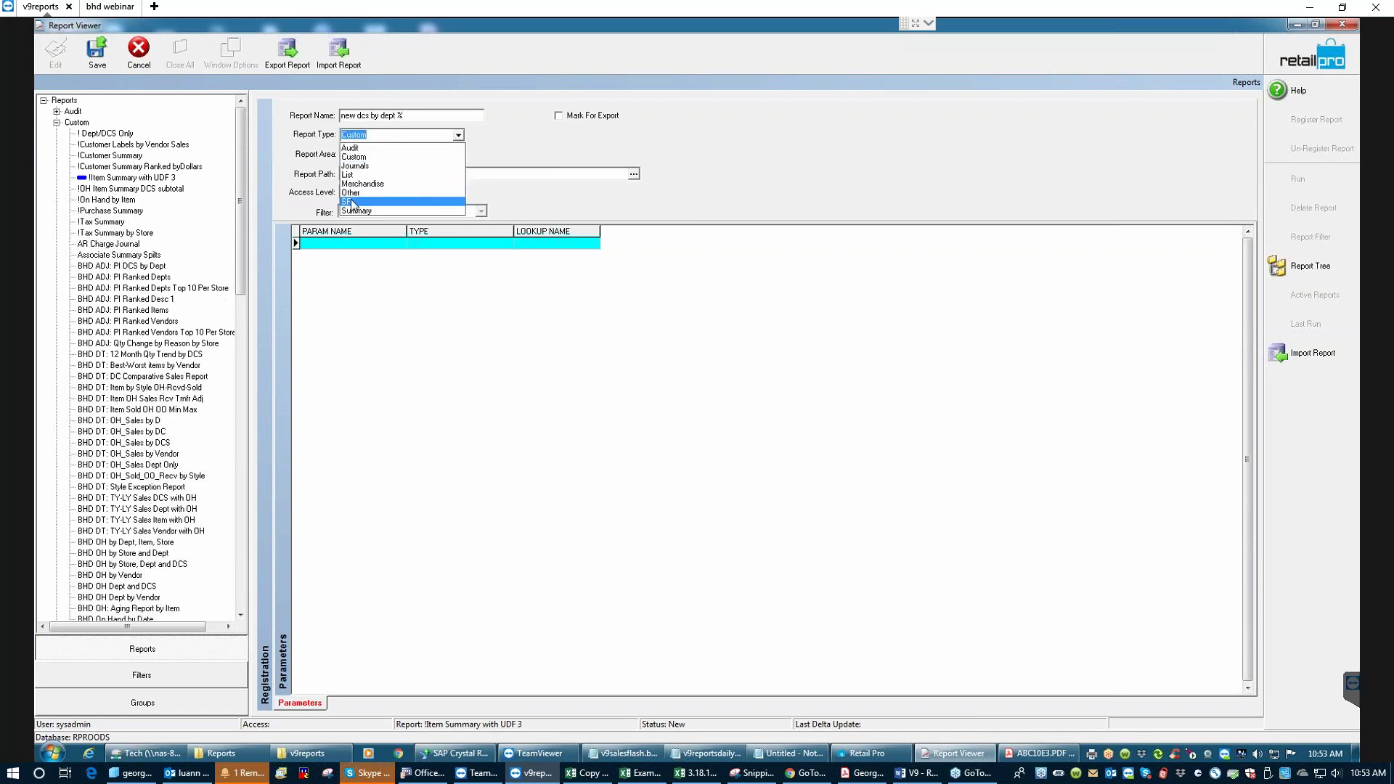
click(352, 202)
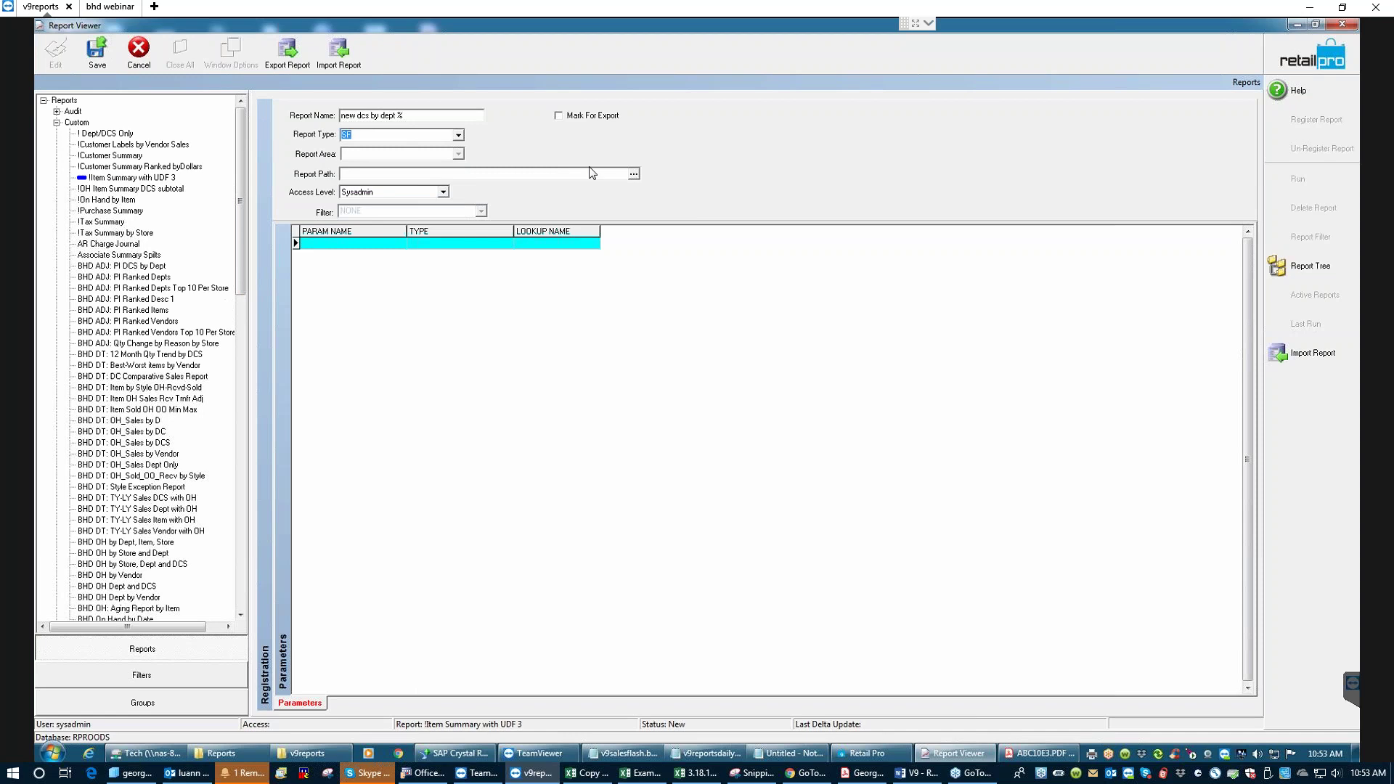
click(633, 175)
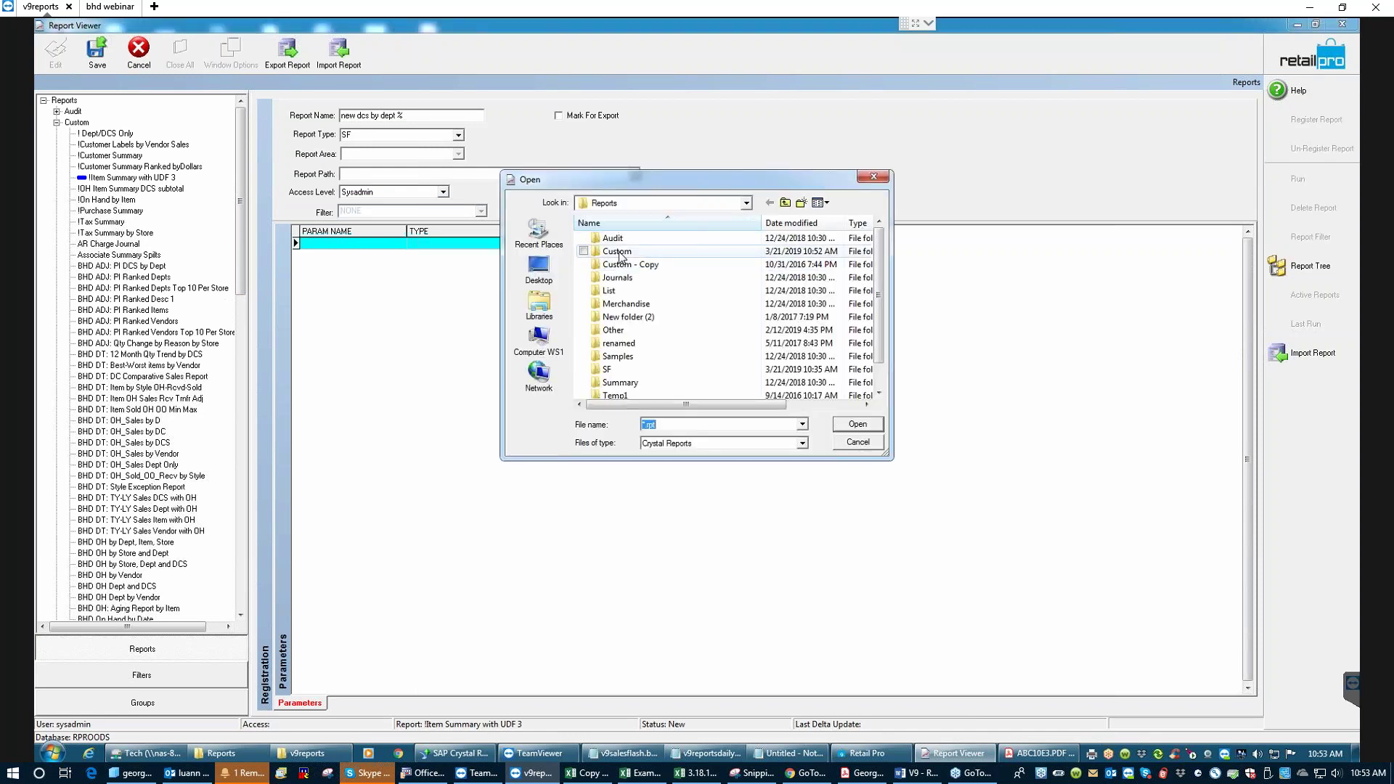
- In the Custom folder, sort the files and choose NEW_S8_ Dept Summary_%_287.rpt as the report file
double_click(642, 251)
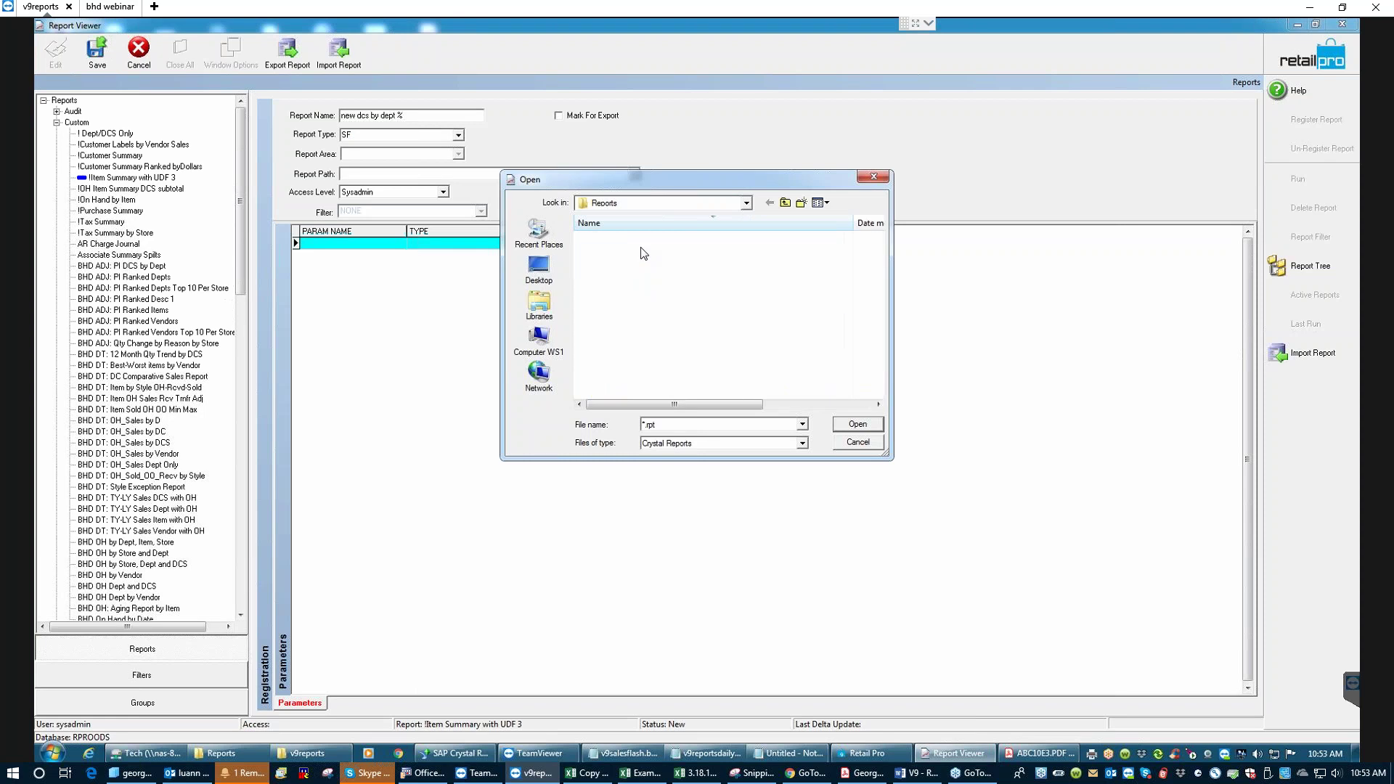
click(750, 224)
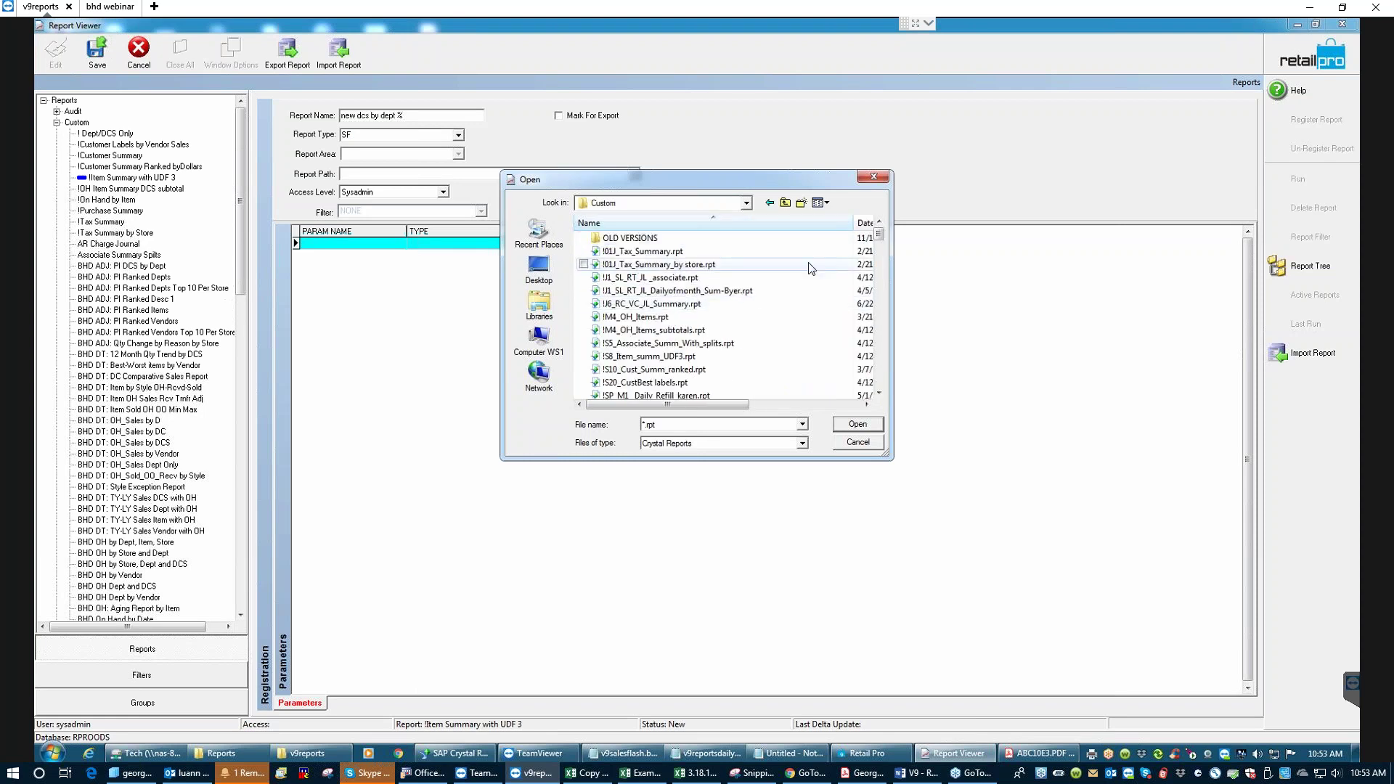
drag(726, 403, 781, 403)
click(803, 225)
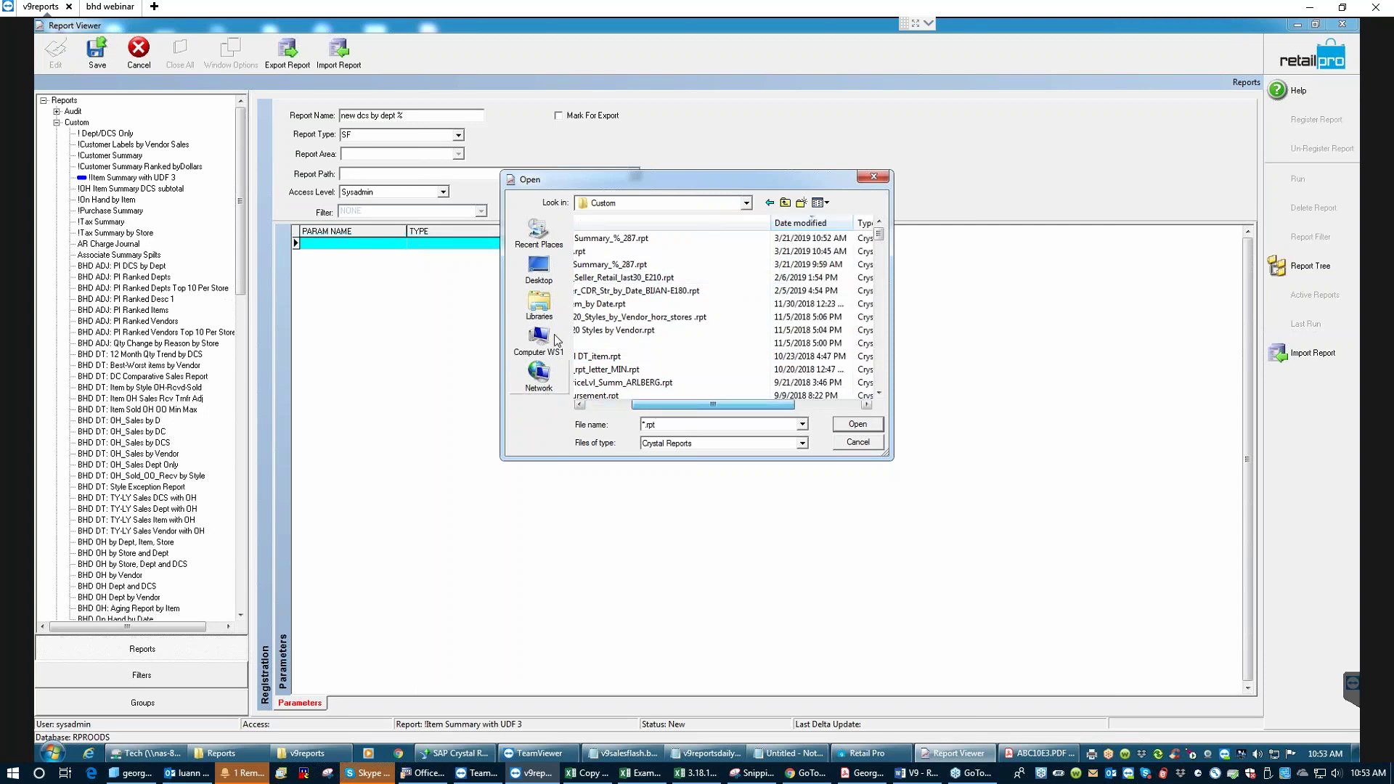
click(617, 395)
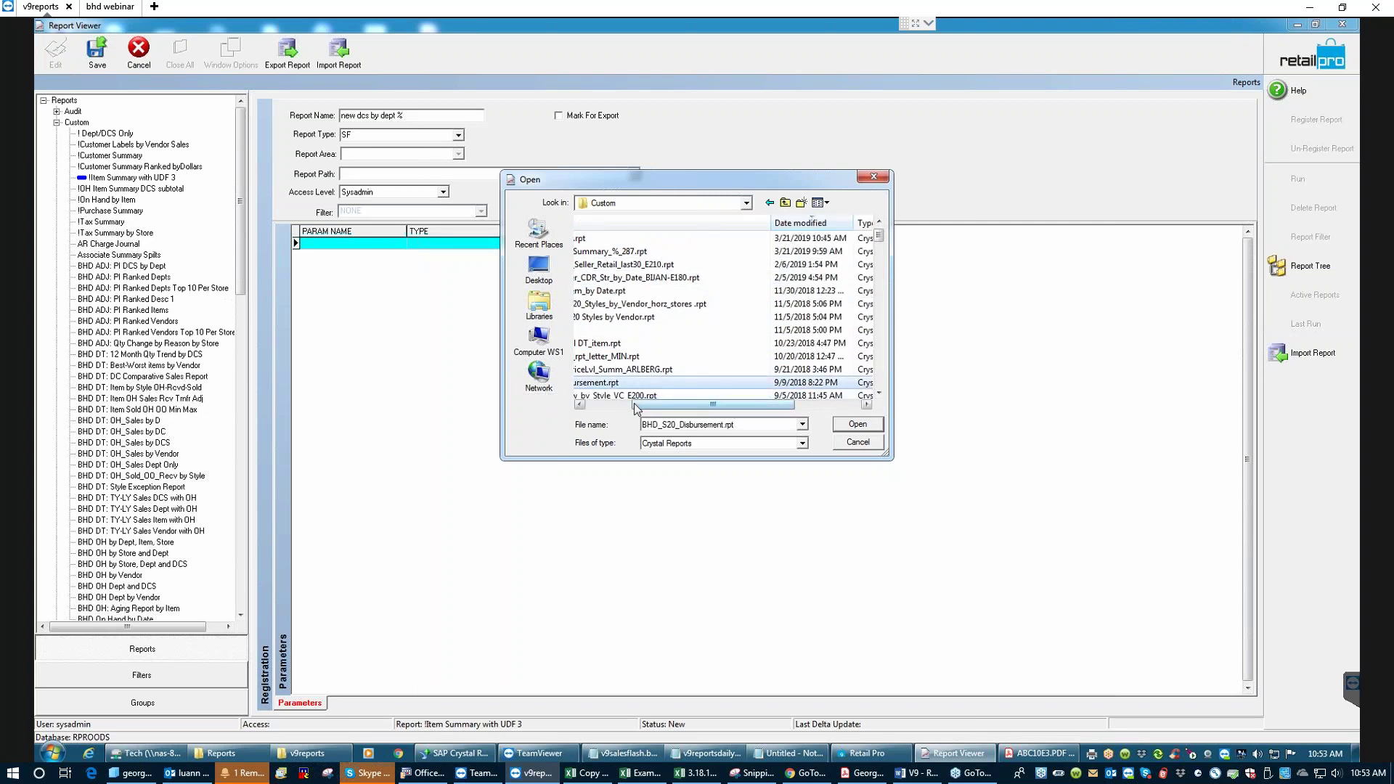
drag(634, 407, 581, 406)
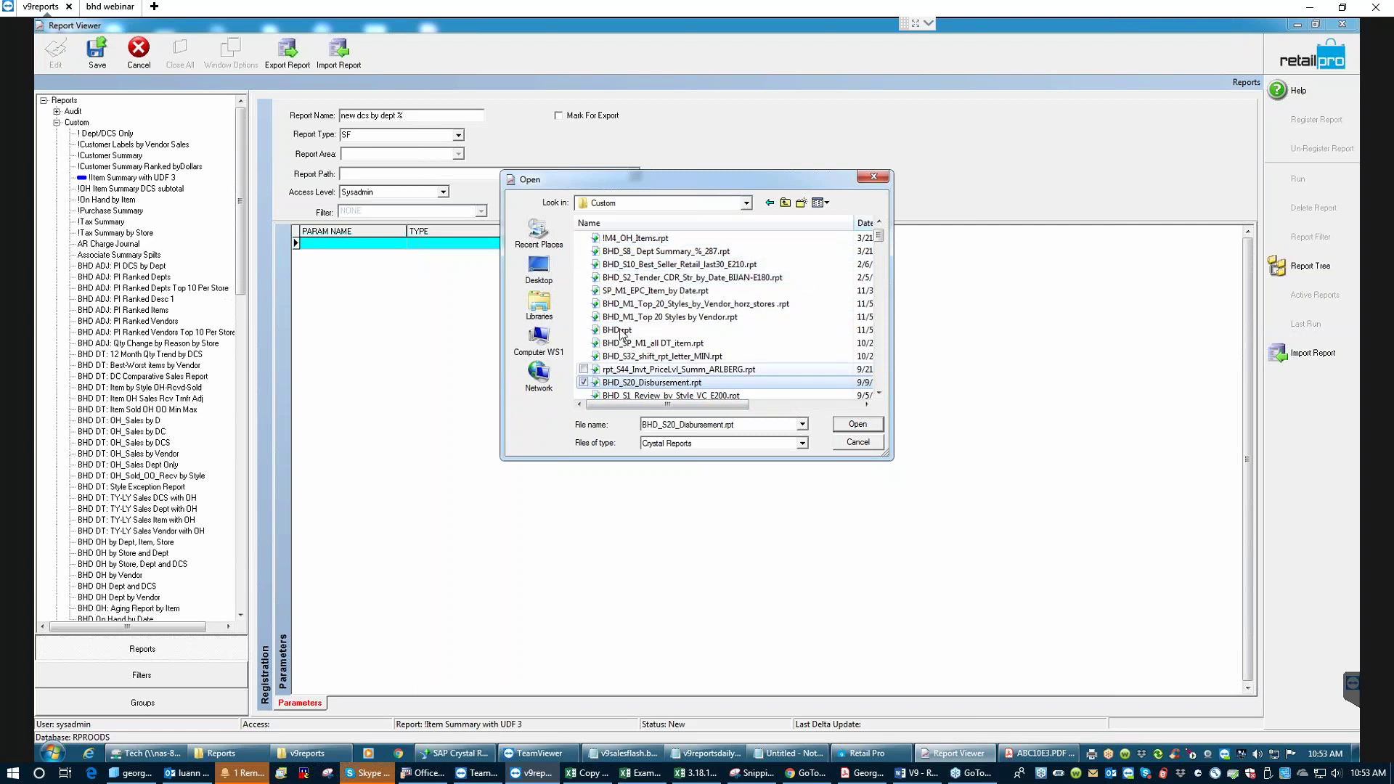
click(675, 223)
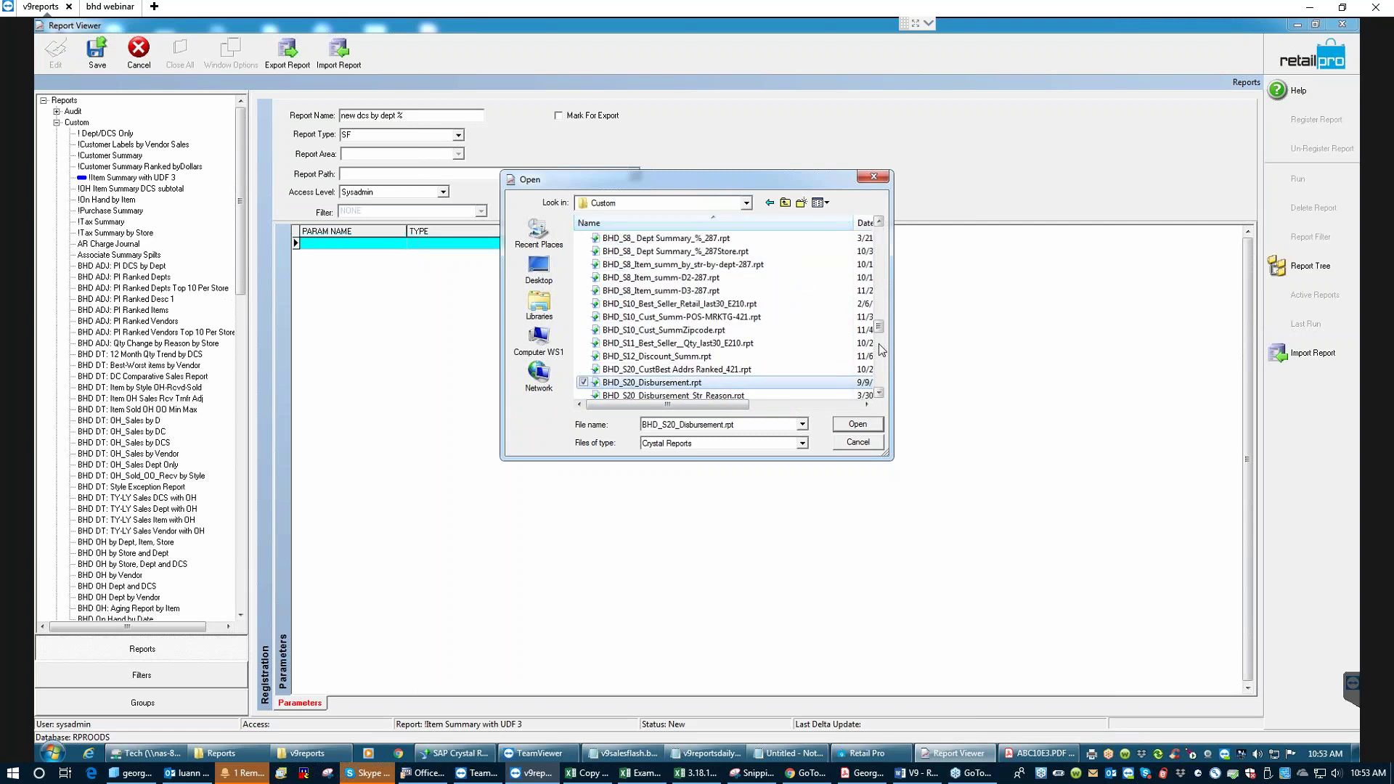
drag(879, 326, 885, 377)
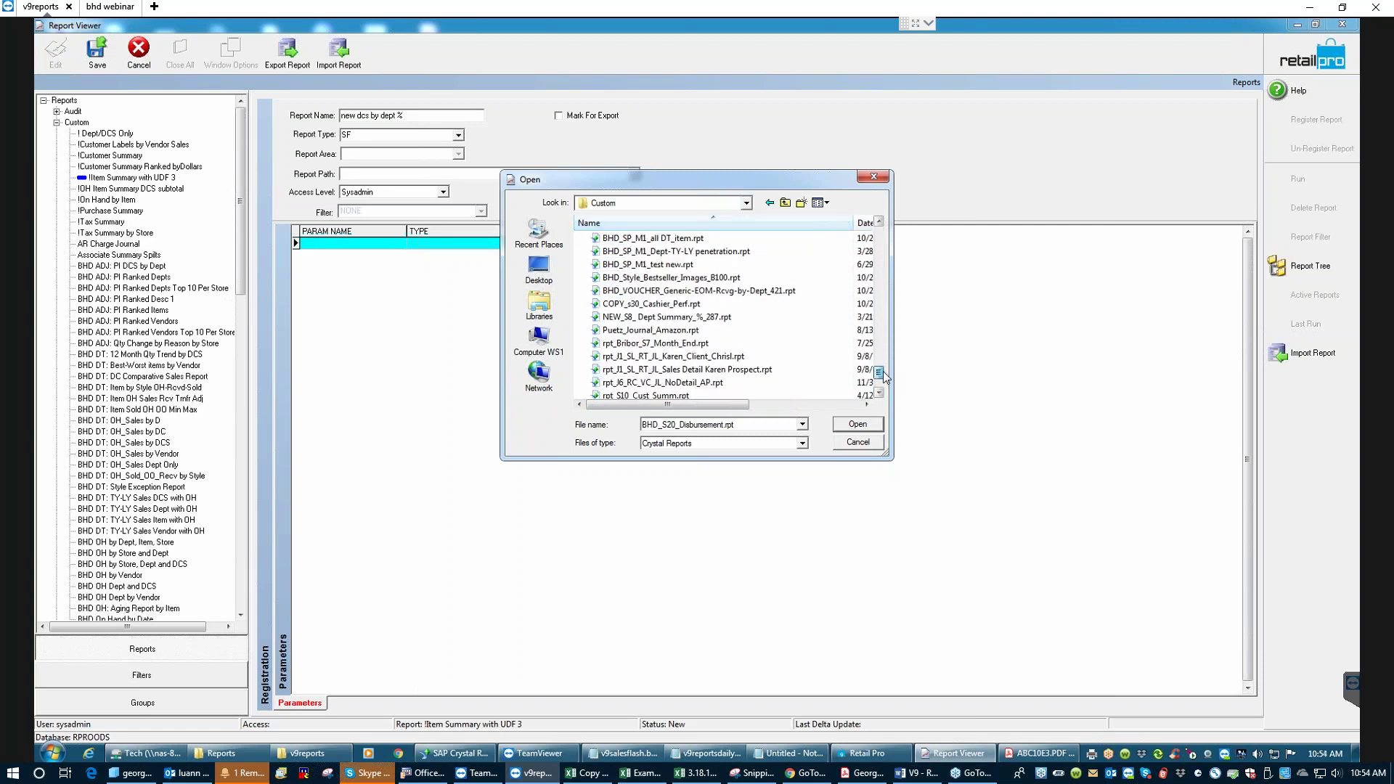
double_click(668, 317)
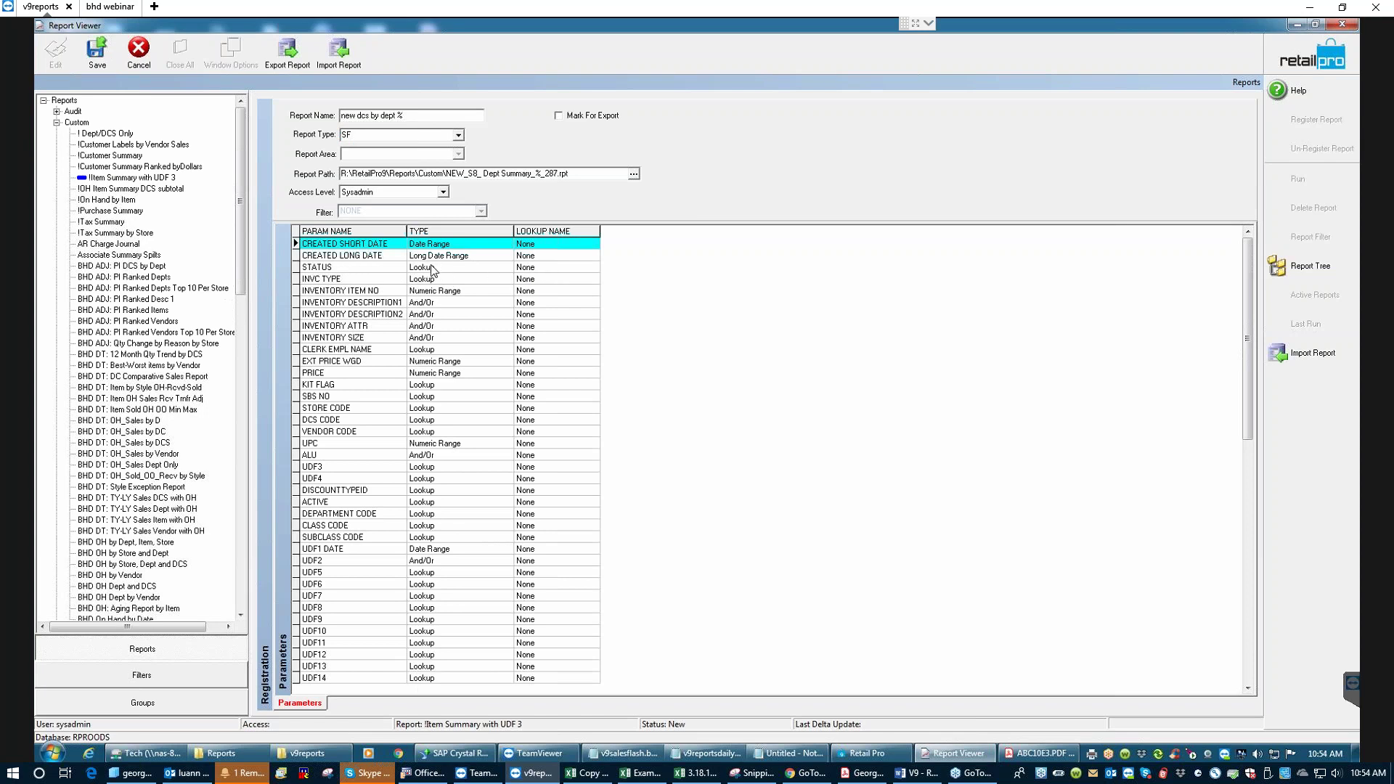
- Set the STATUS parameter's Lookup Name to Invoice Status
double_click(531, 269)
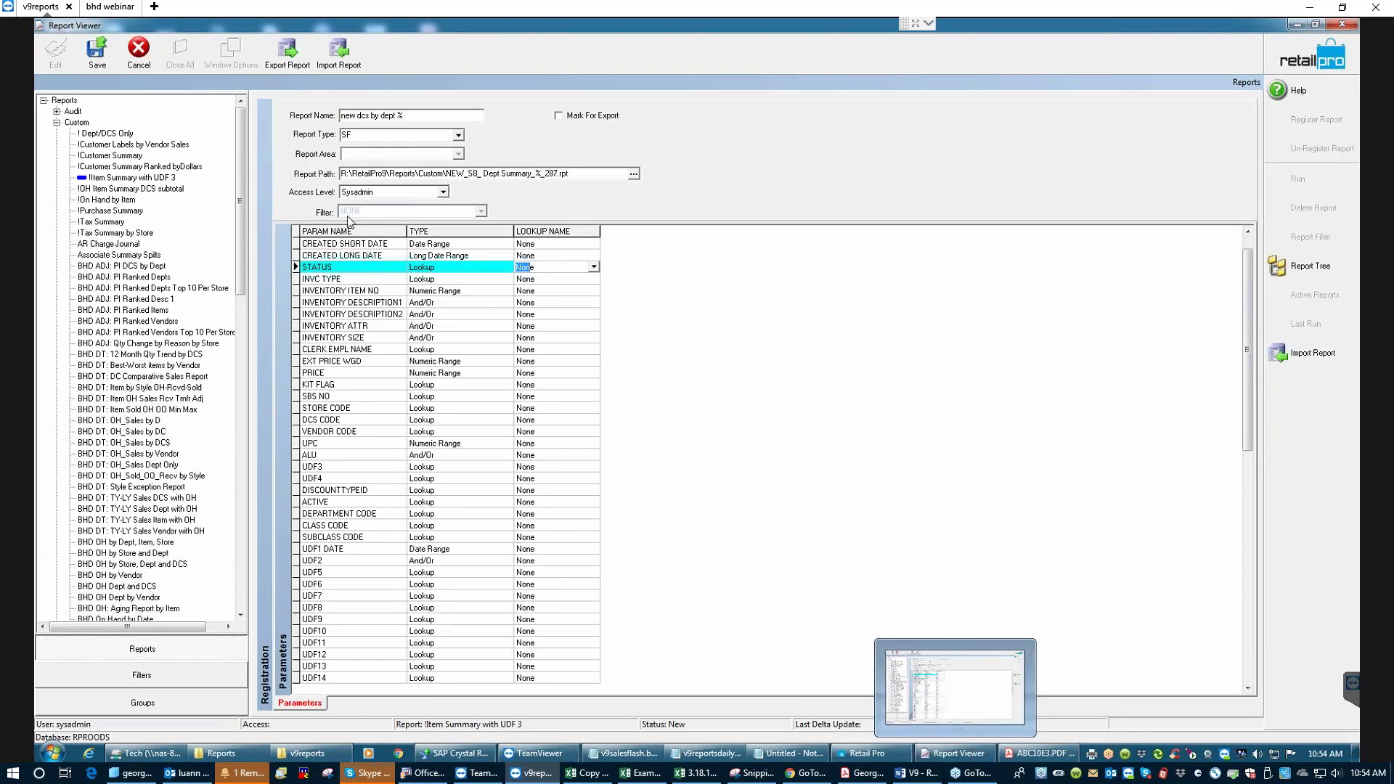
drag(549, 269, 492, 264)
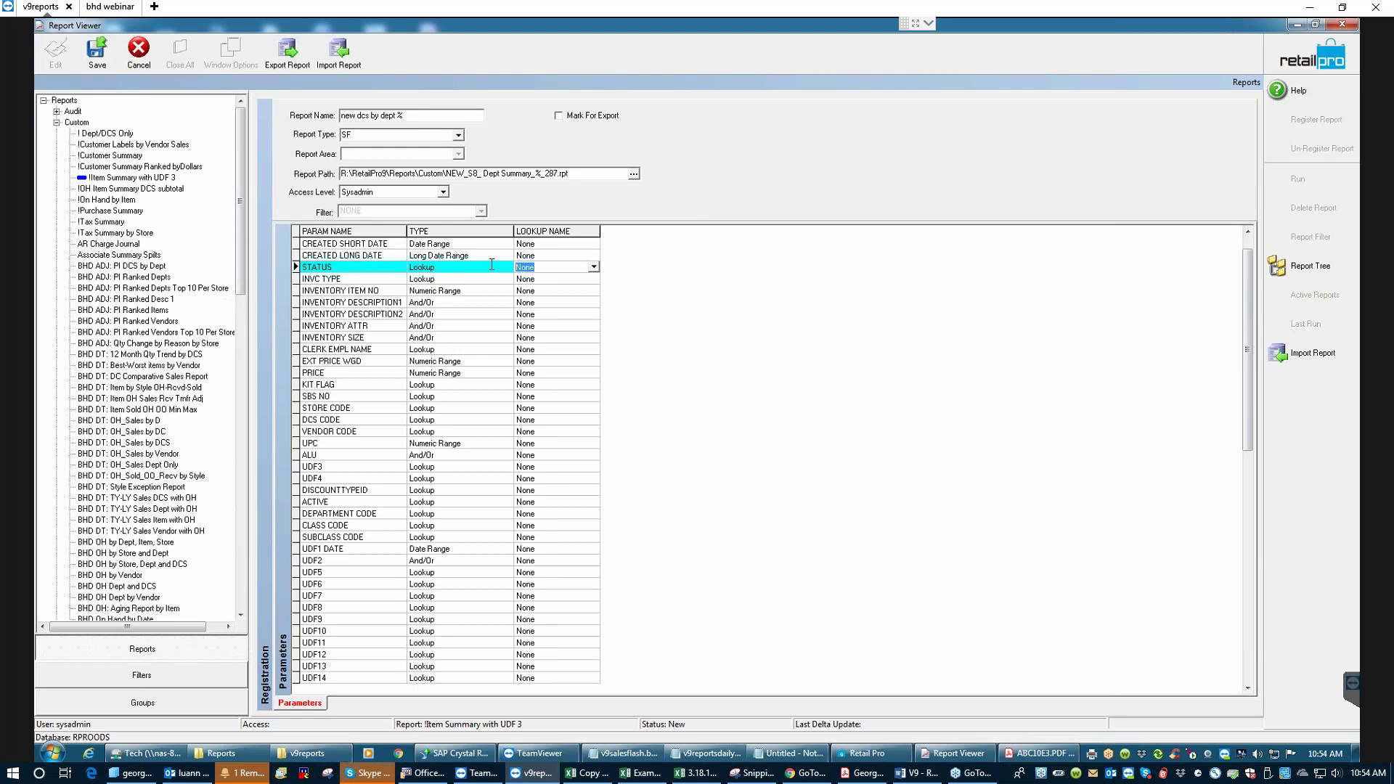
text(invoice)
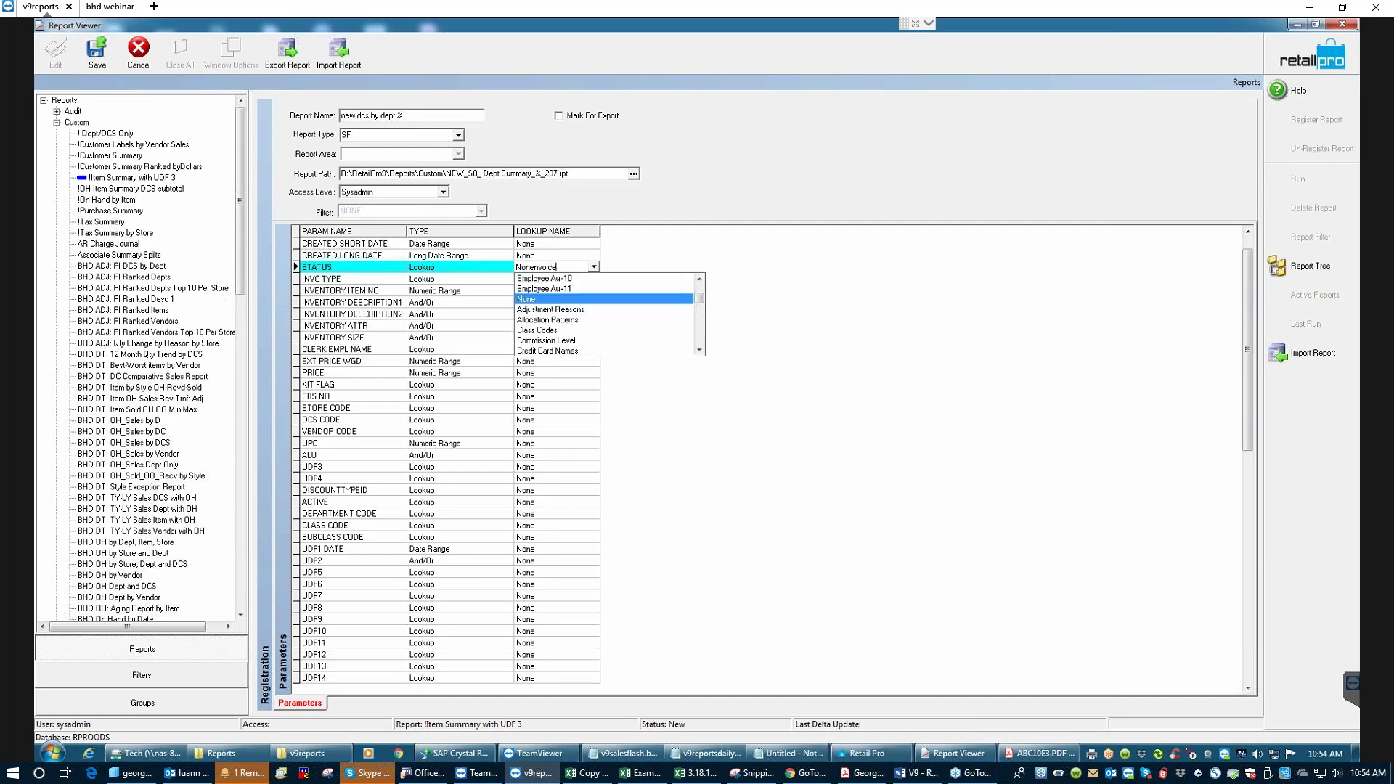
key(BackSpace)
key(BackSpace)
key(BackSpace)
key(BackSpace)
key(BackSpace)
key(BackSpace)
key(BackSpace)
key(BackSpace)
key(BackSpace)
text(i)
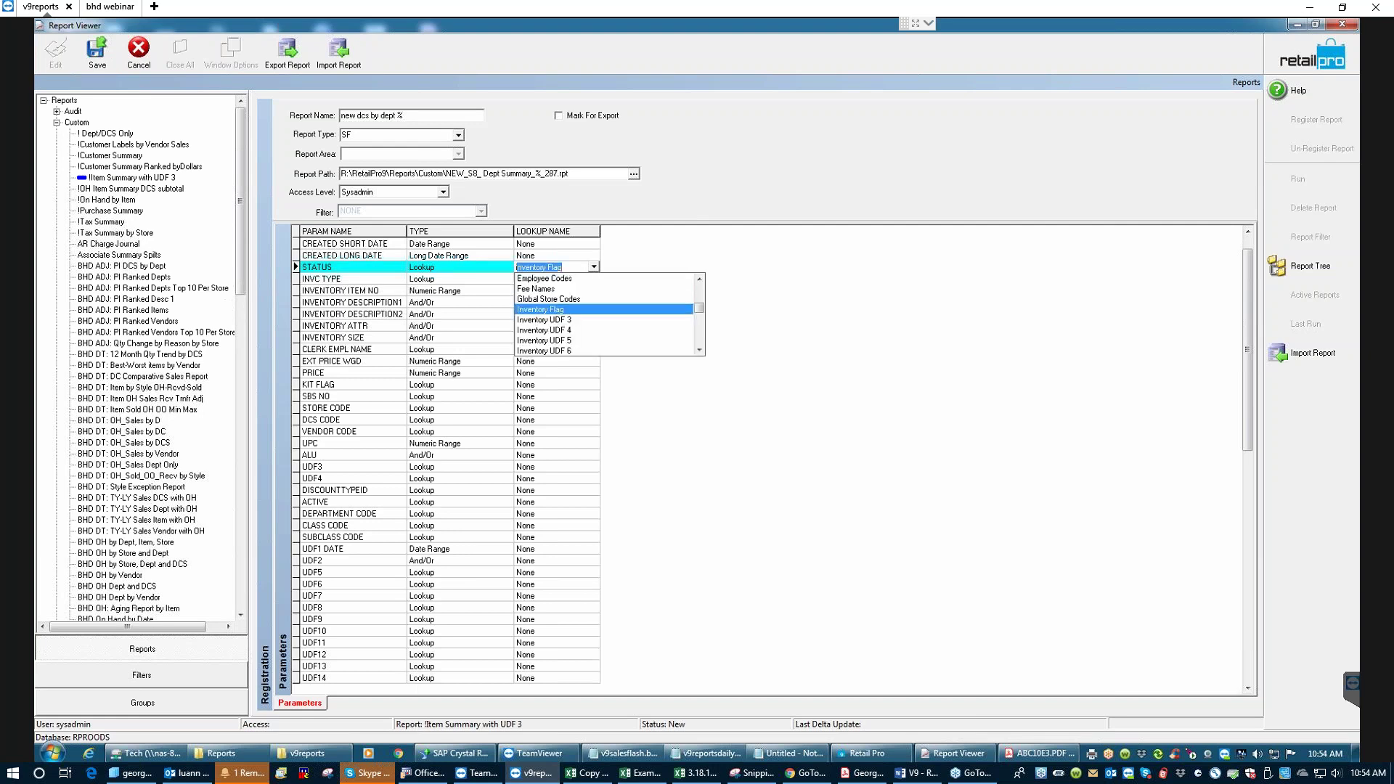
key(BackSpace)
text(nvoice Status)
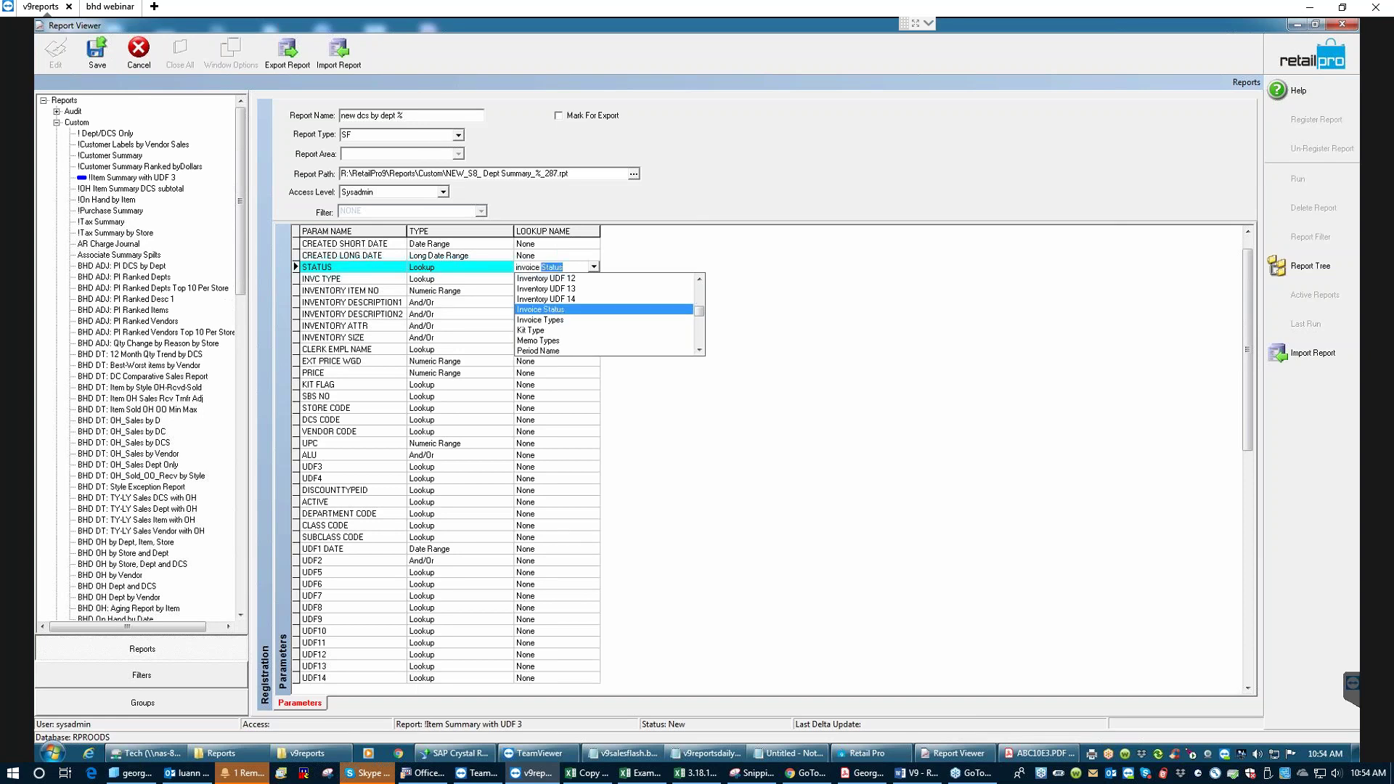
key(Return)
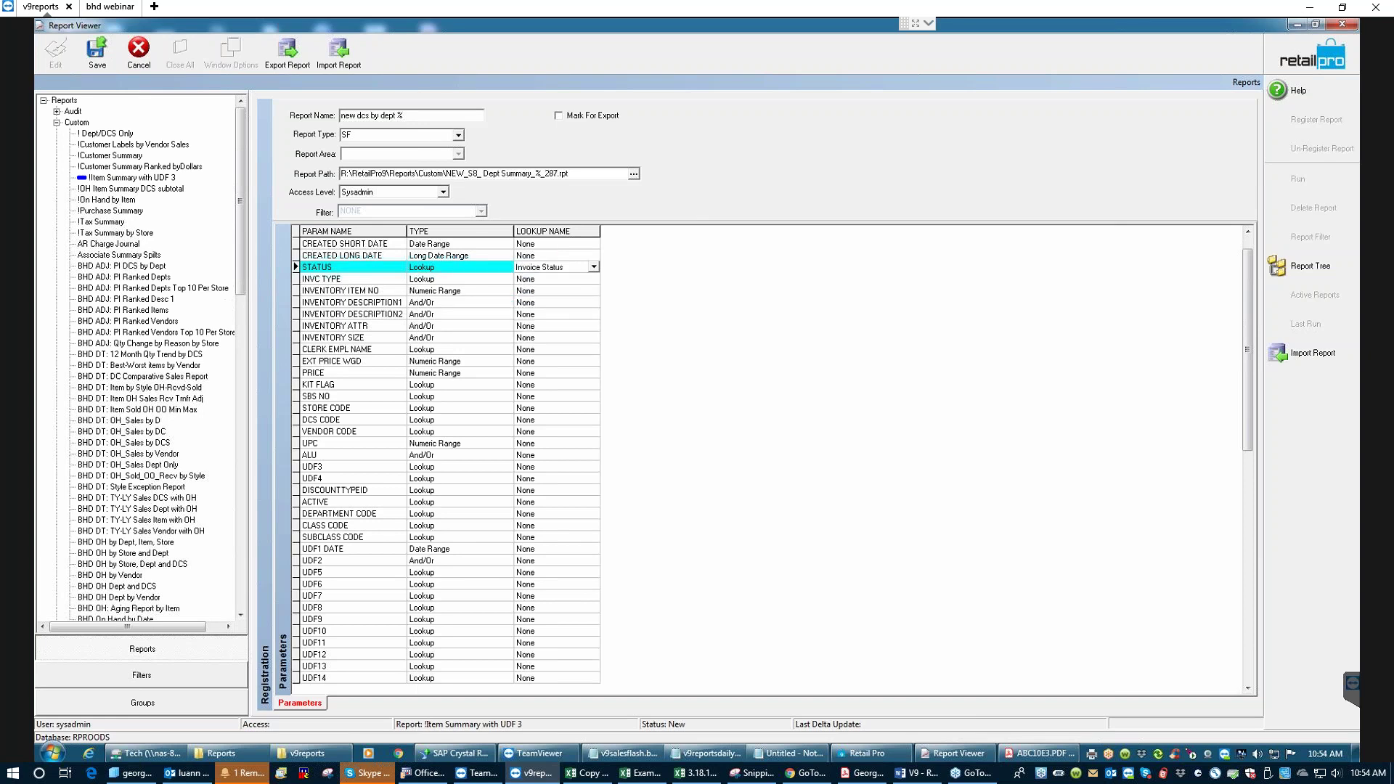
key(Tab)
key(Tab)
key(Tab)
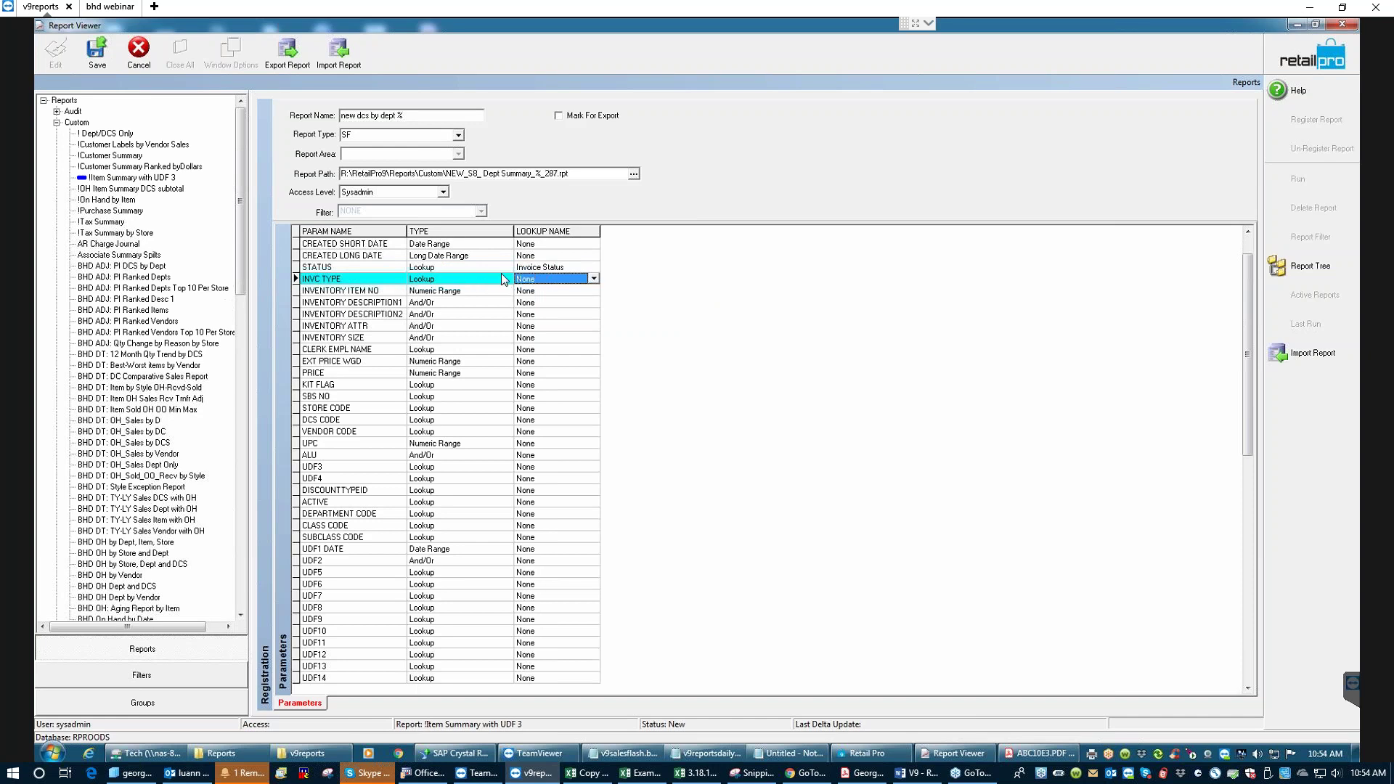
- Map INVC TYPE to Invoice Types, give CLERK EMPL NAME an employee lookup, and KIT FLAG to Kit Type
click(542, 279)
text(x)
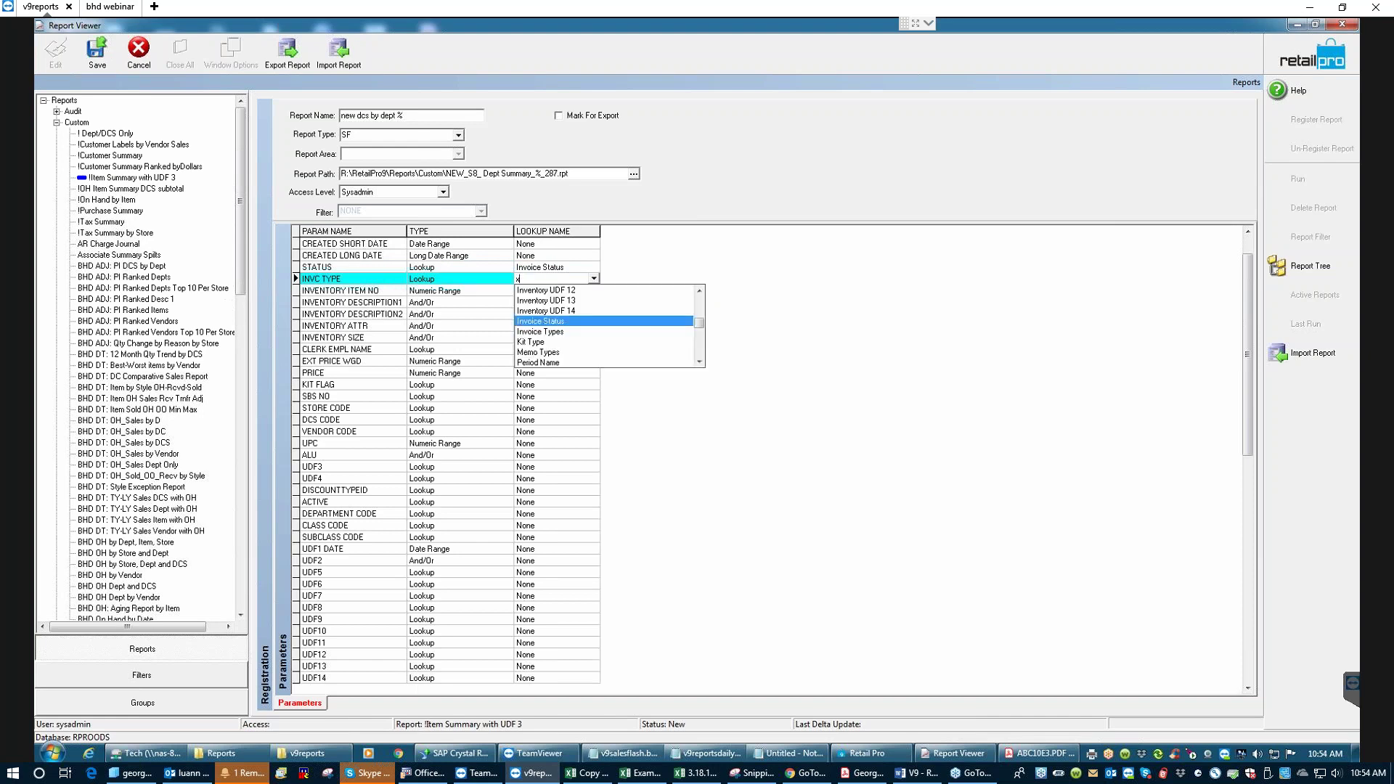
key(Down)
key(Return)
click(353, 290)
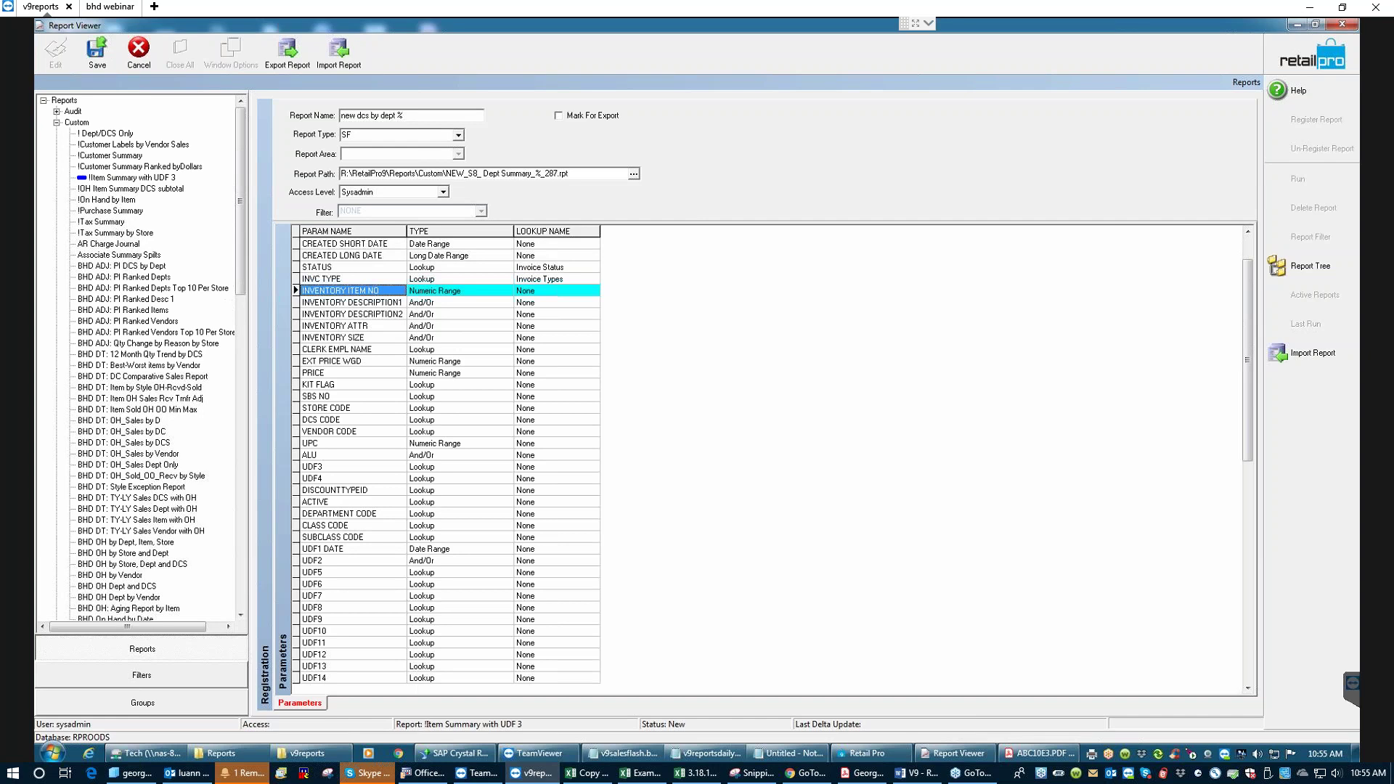
key(Down)
key(Down)
key(Down)
key(Down)
key(Down)
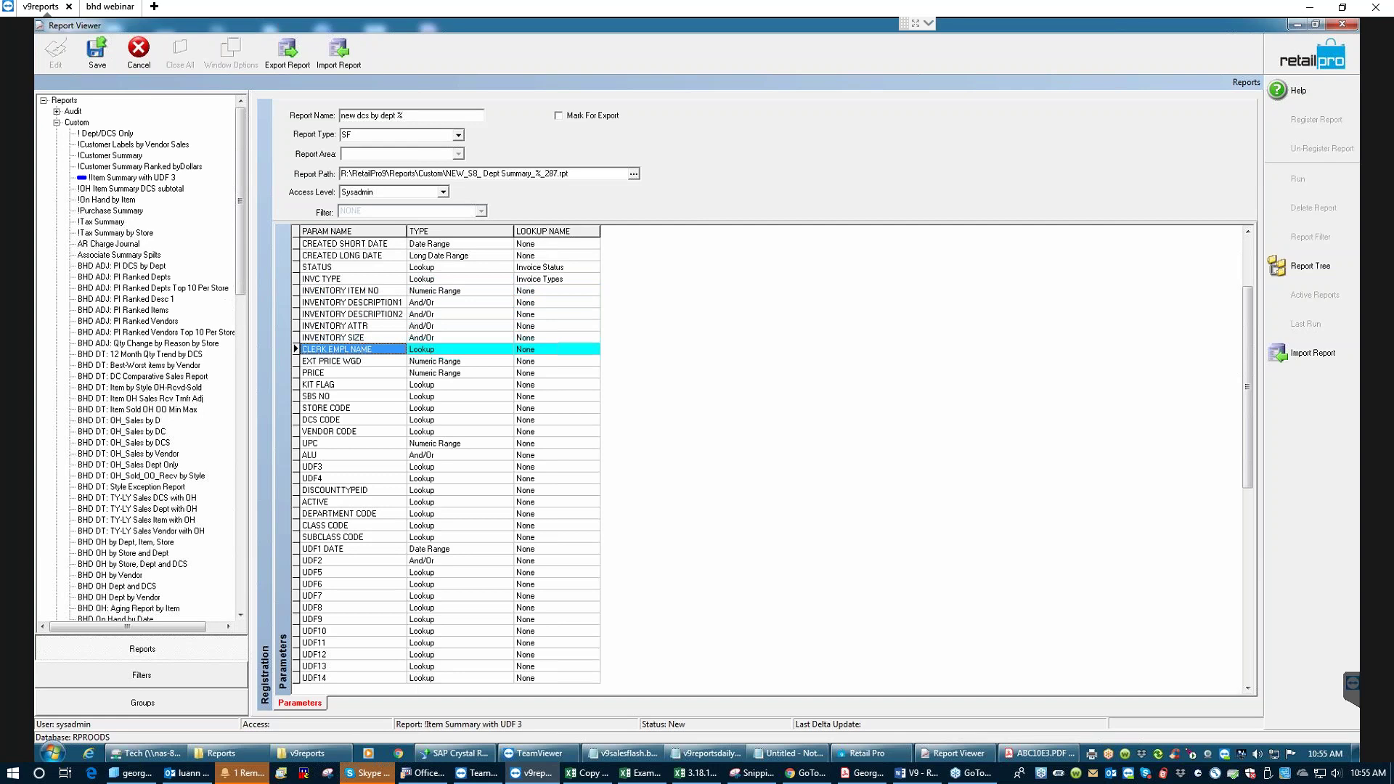
click(552, 349)
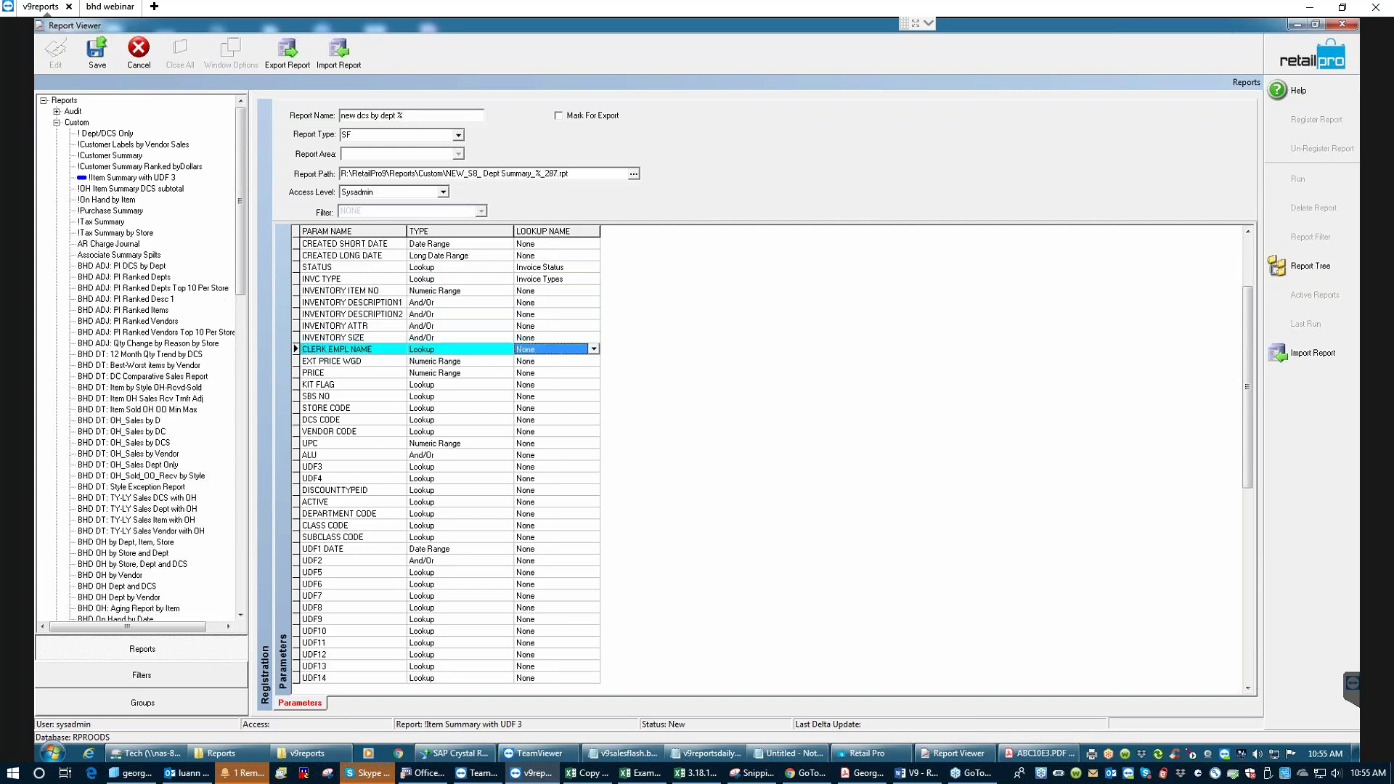
text(emp)
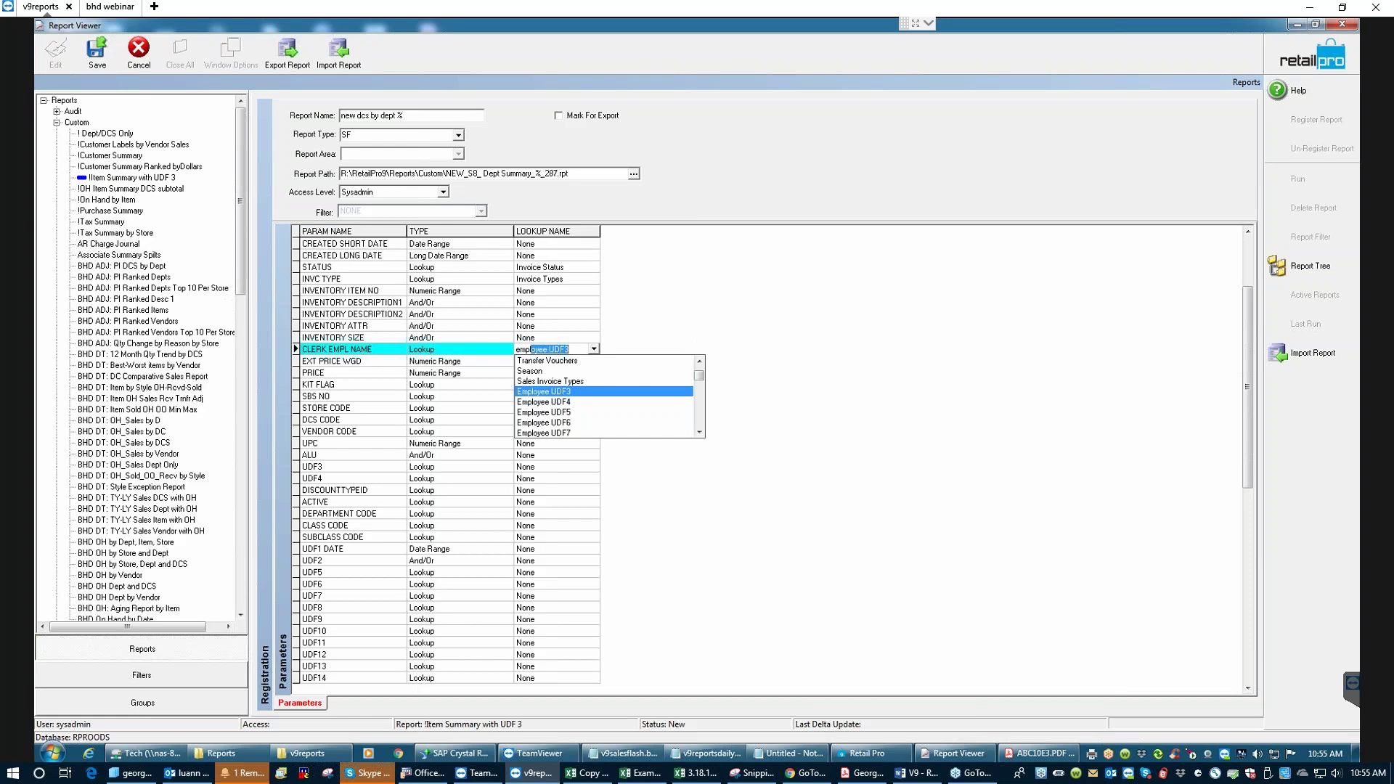
text(loe)
text(ee )
text(n)
key(Return)
key(Down)
key(Down)
key(Down)
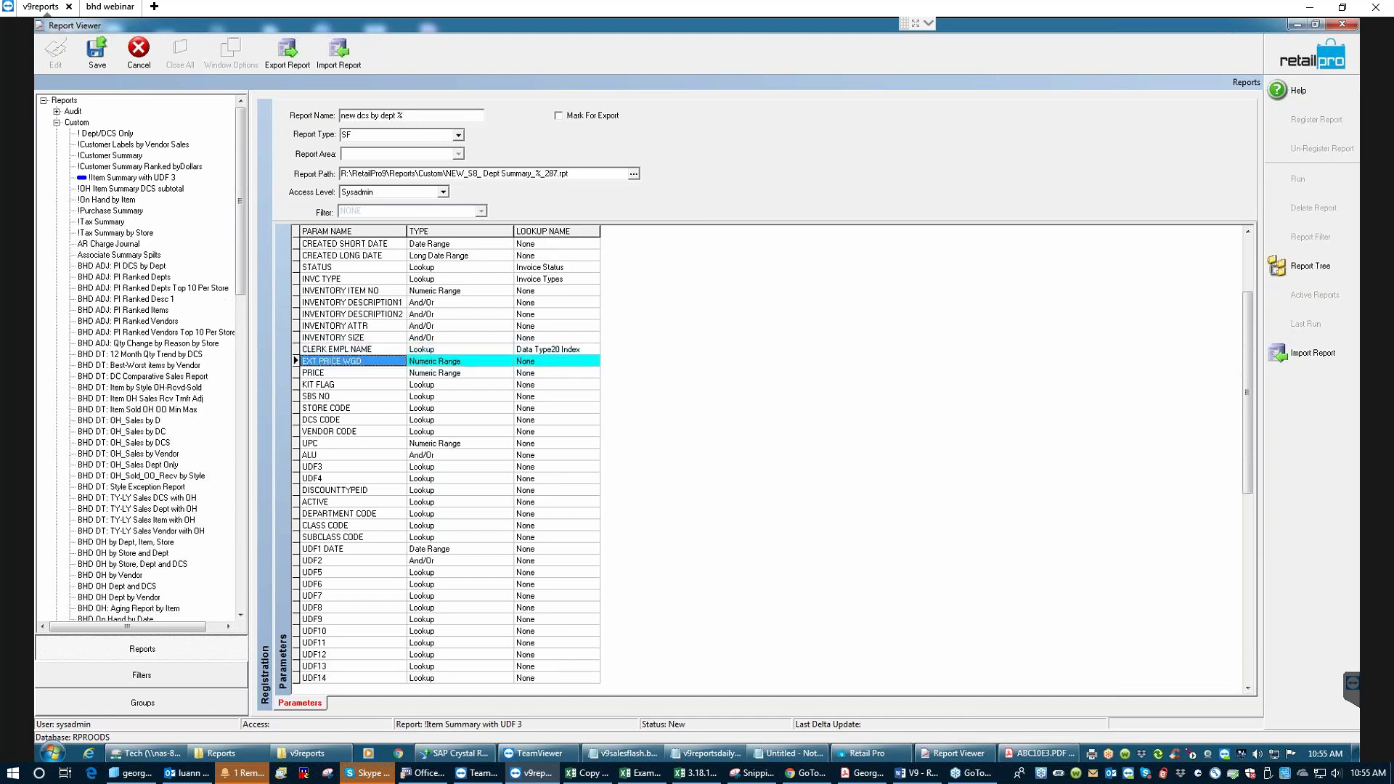
text(k)
key(Return)
- Set the SBS NO parameter's lookup to Subsidiaries
key(Down)
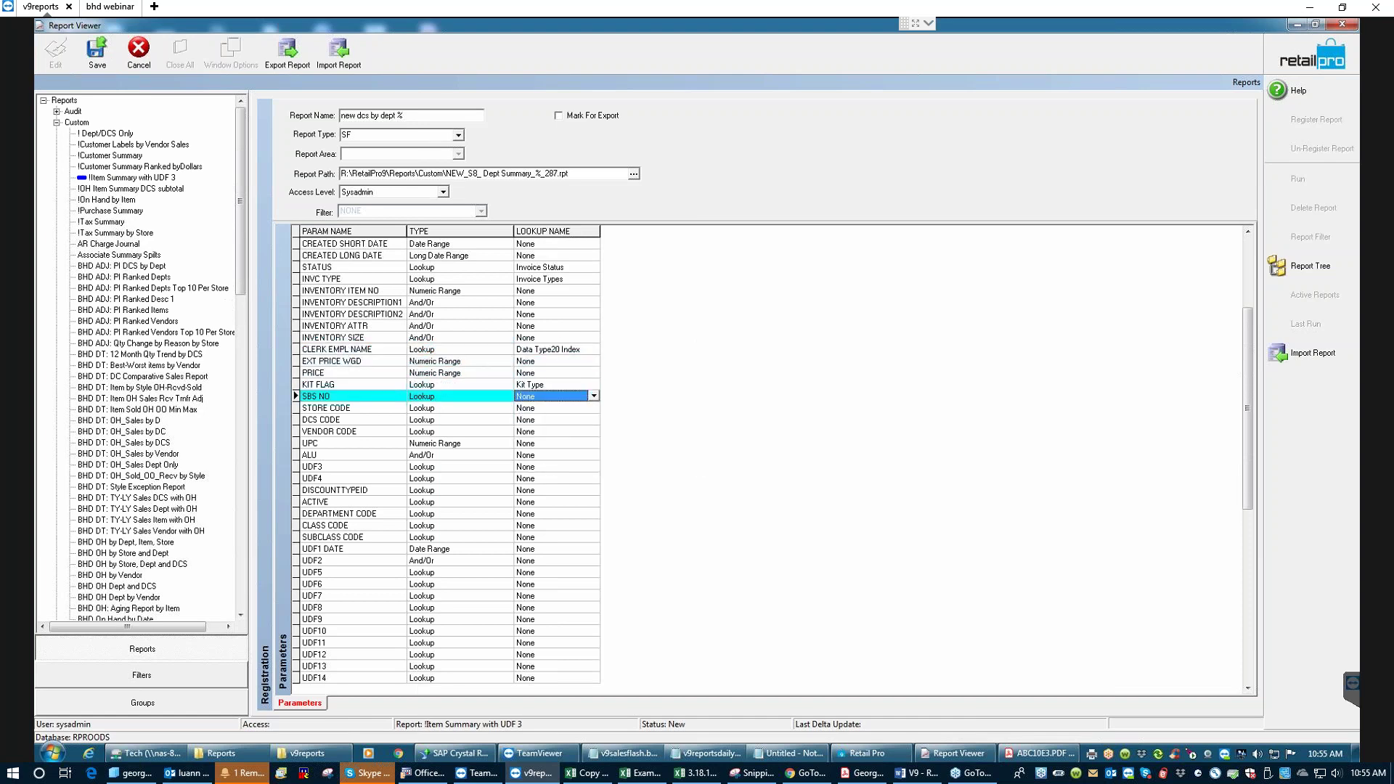
text(sus)
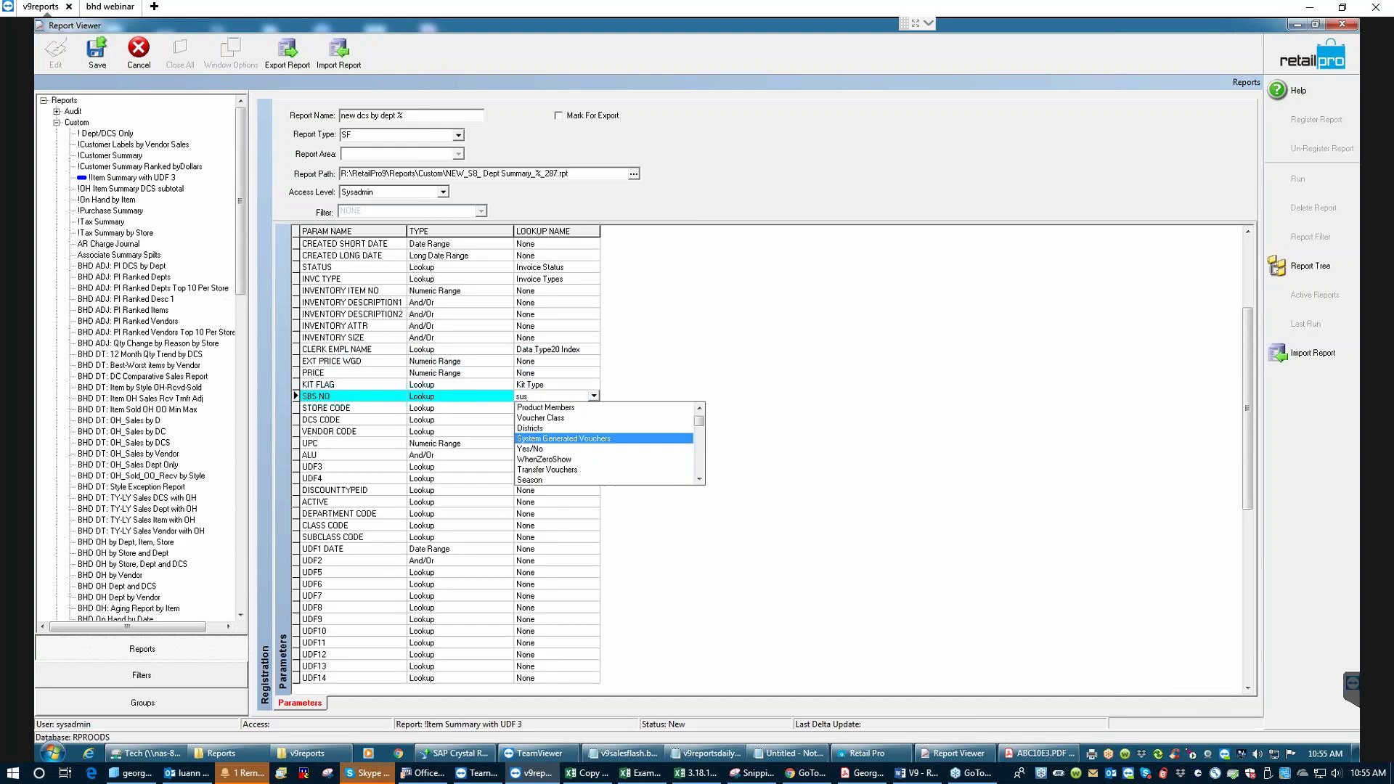
key(BackSpace)
text(nbs)
key(BackSpace)
key(BackSpace)
text(bsidiaries)
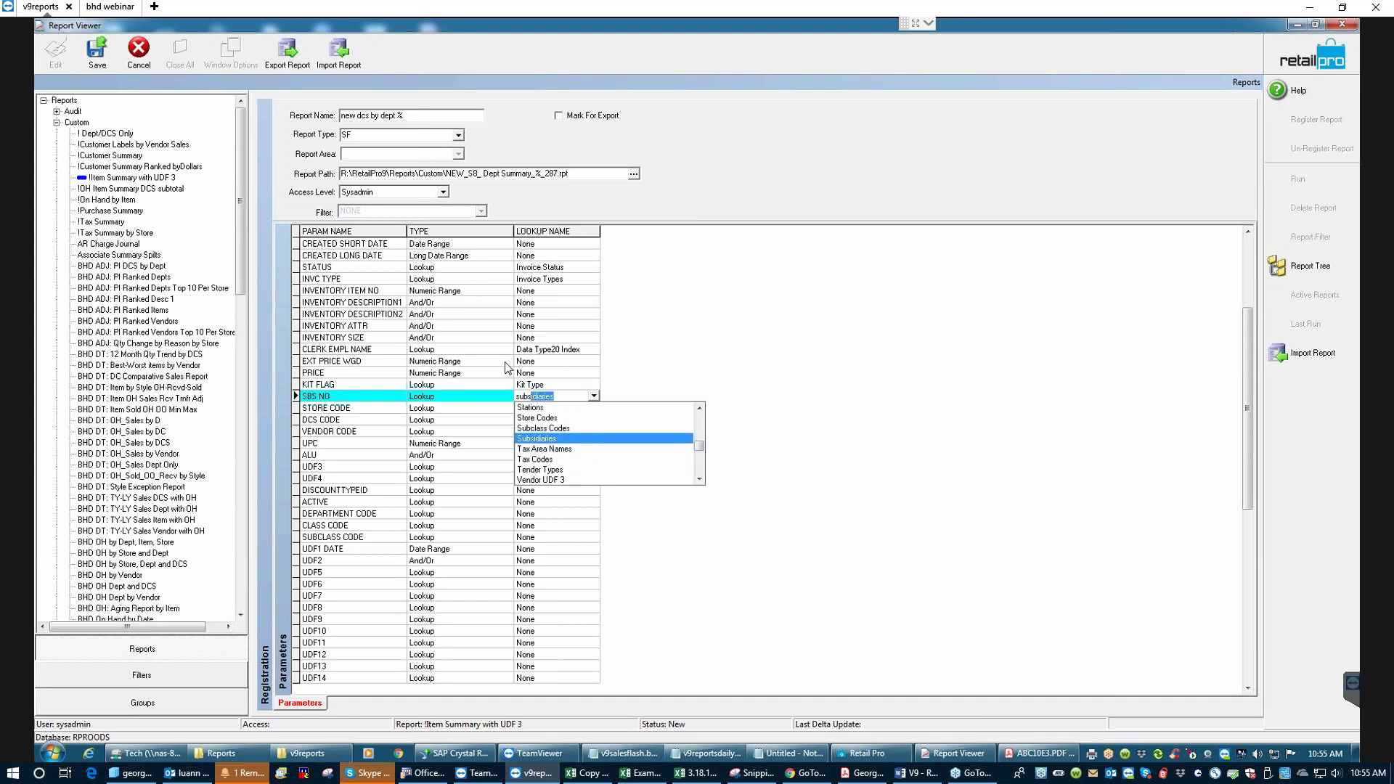
key(Return)
- Map STORE CODE, DCS CODE and VENDOR CODE to Store Codes, DCS Codes and Vendor Codes
key(Tab)
key(Tab)
key(Tab)
text(store)
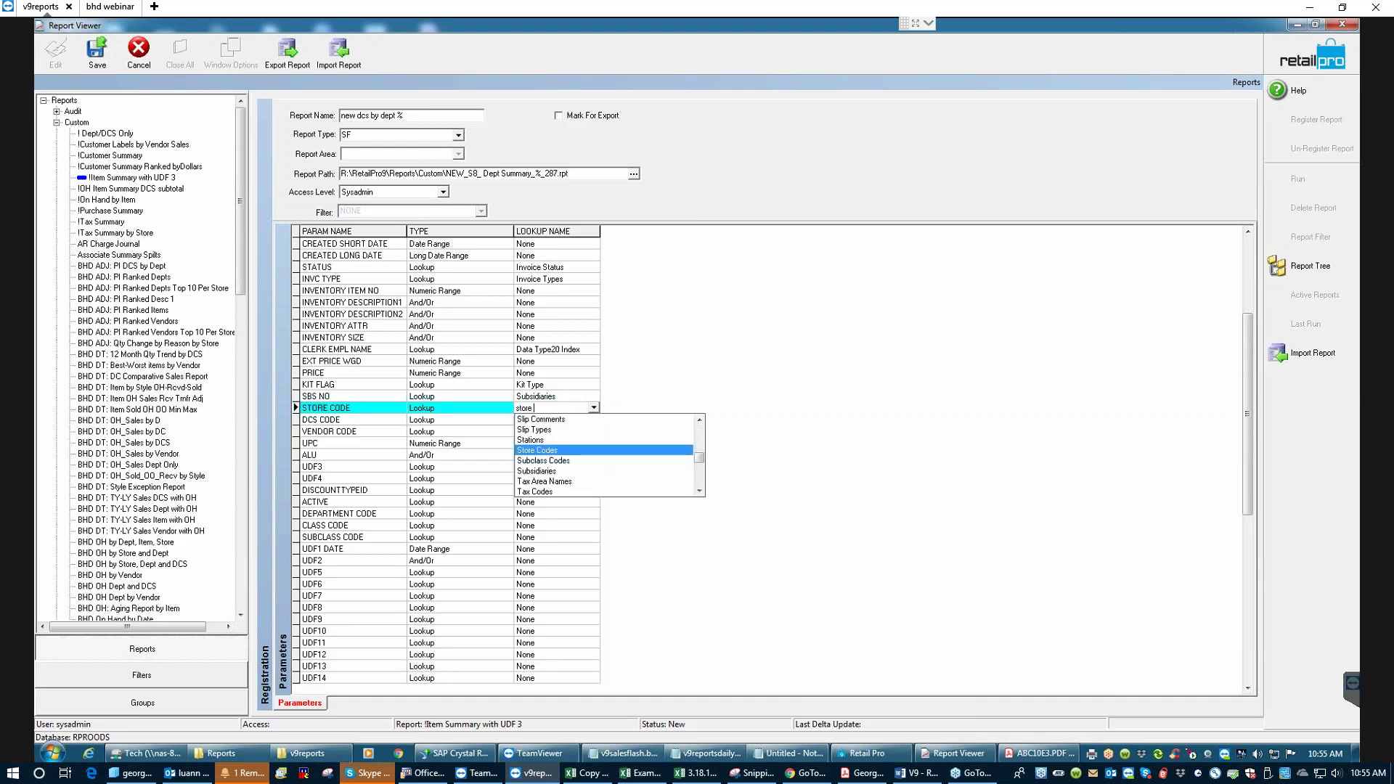
key(Return)
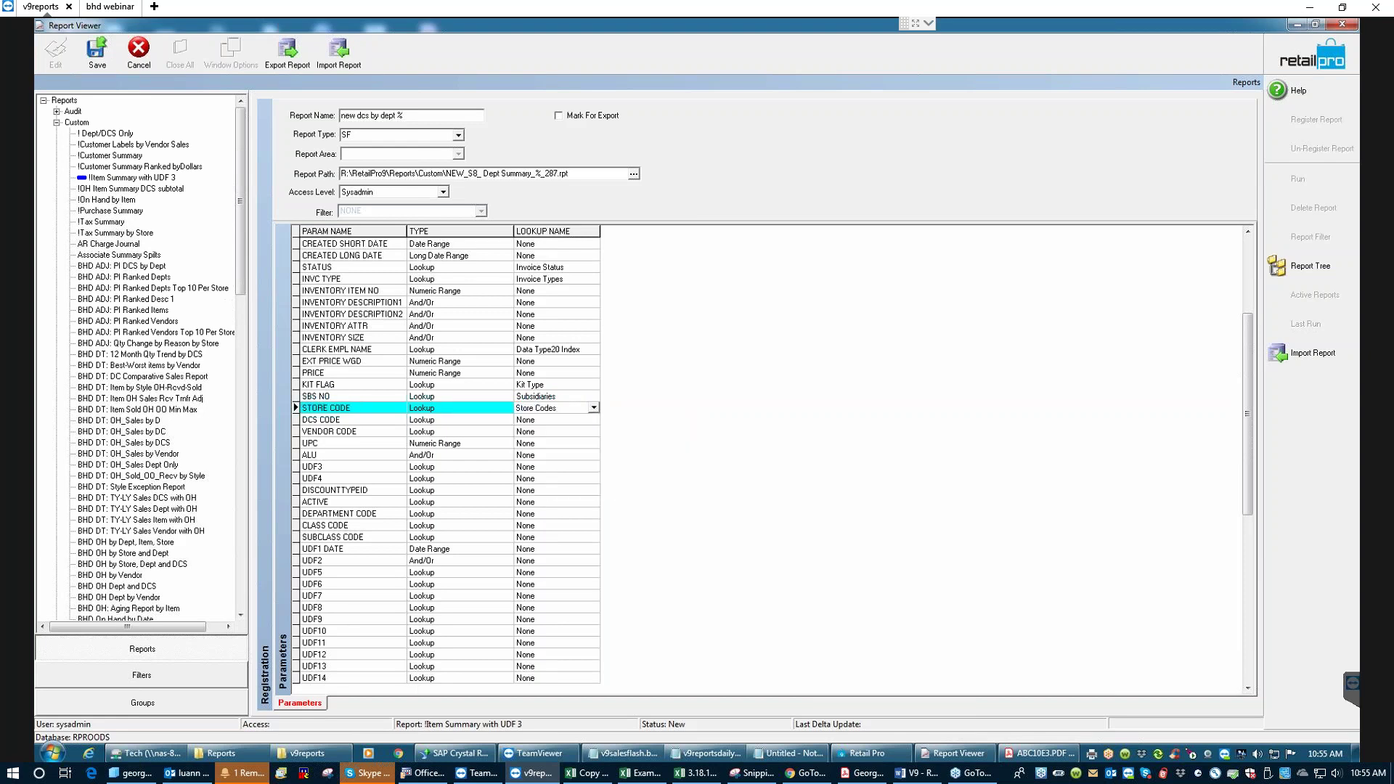
key(Tab)
key(Tab)
key(Tab)
text(dcs)
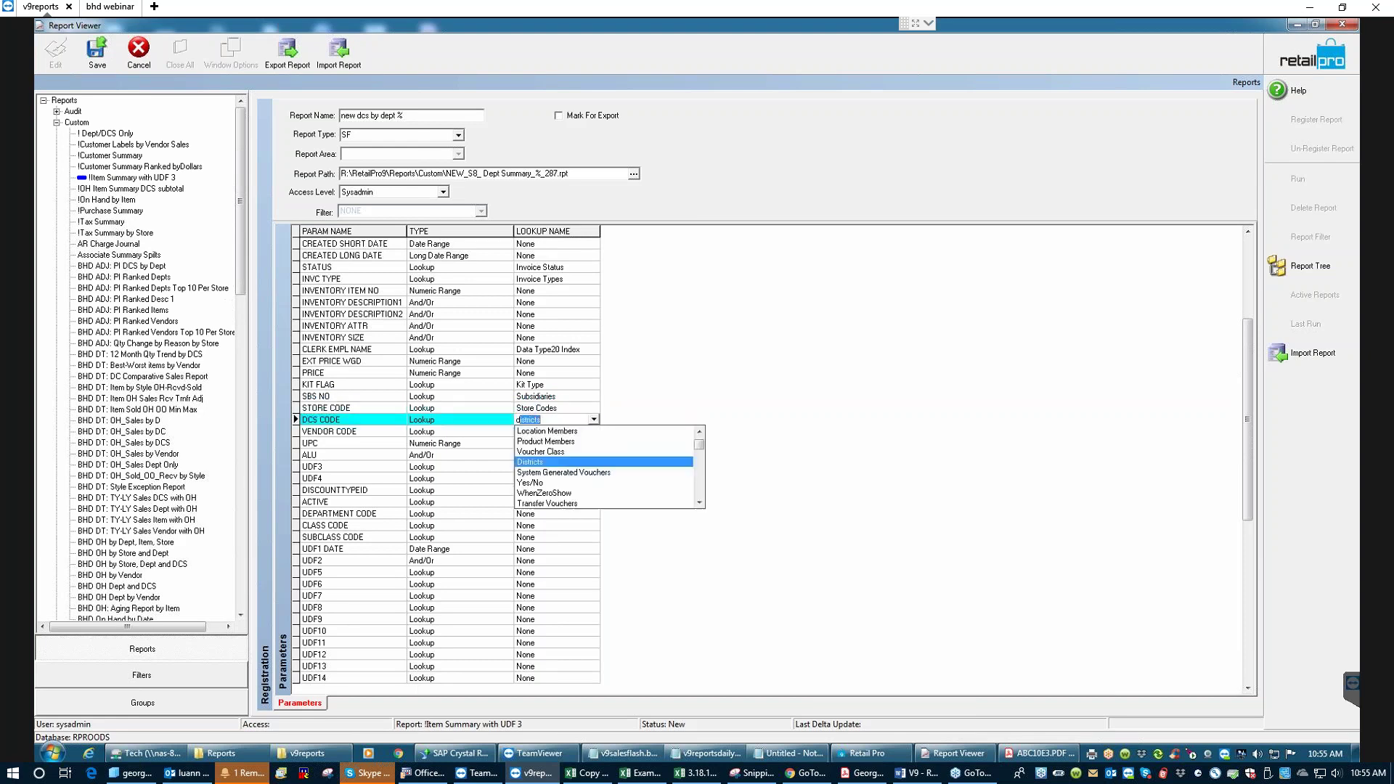
key(Return)
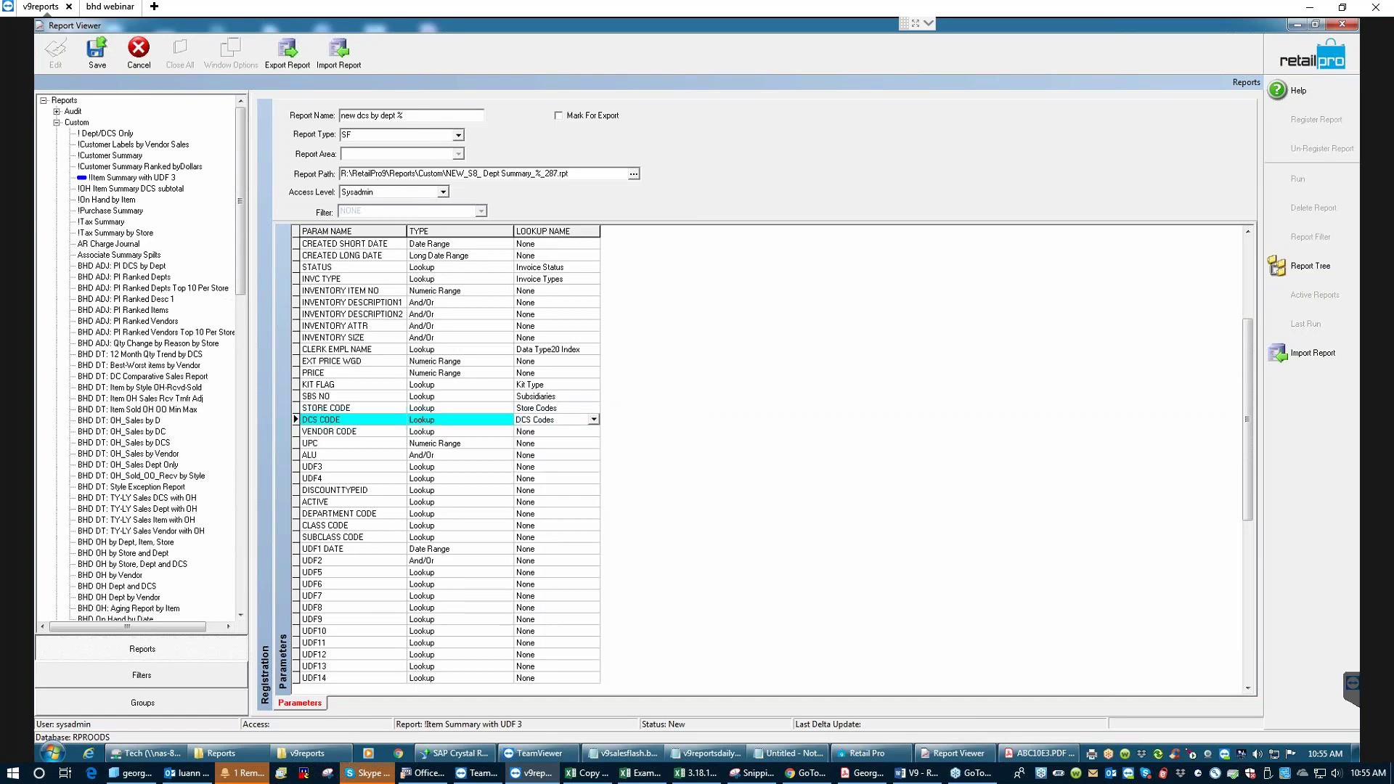
click(551, 431)
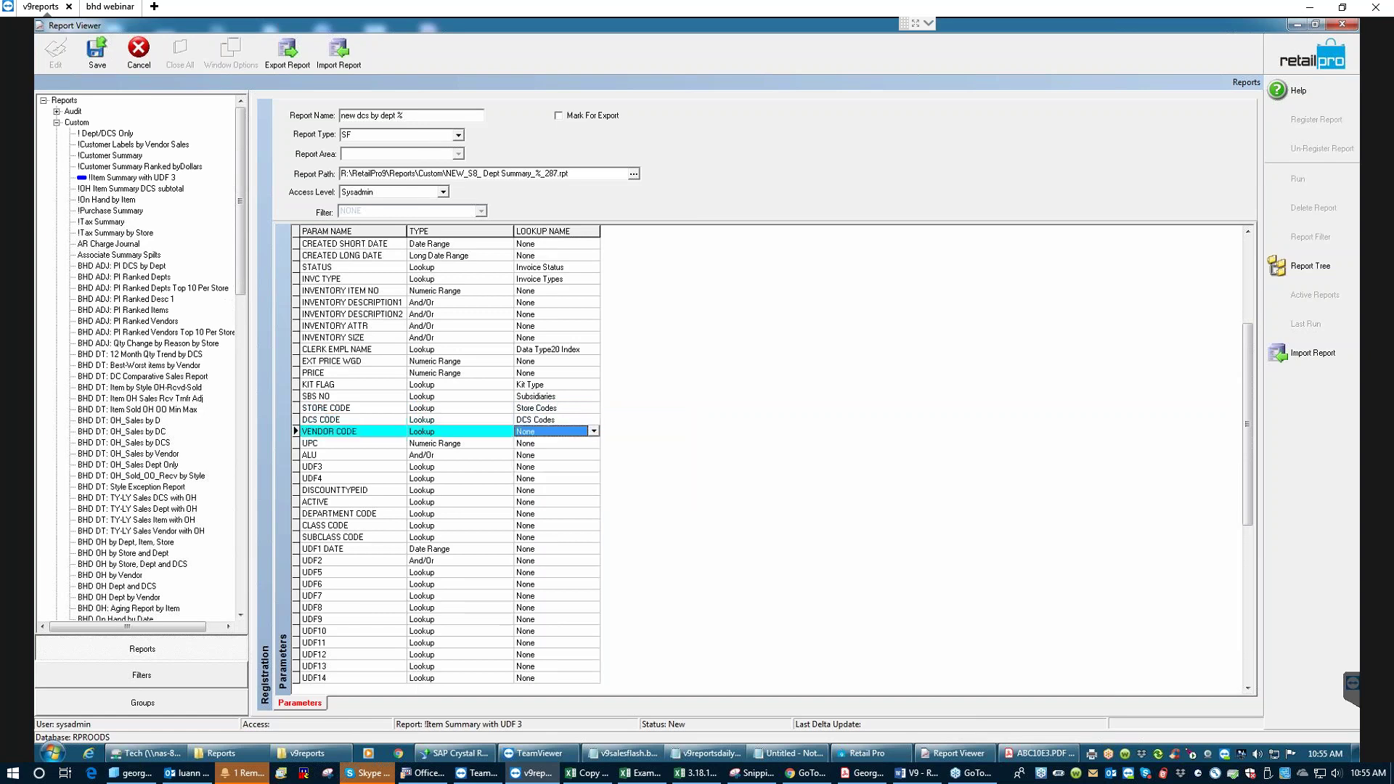
text(vendor UDF 3)
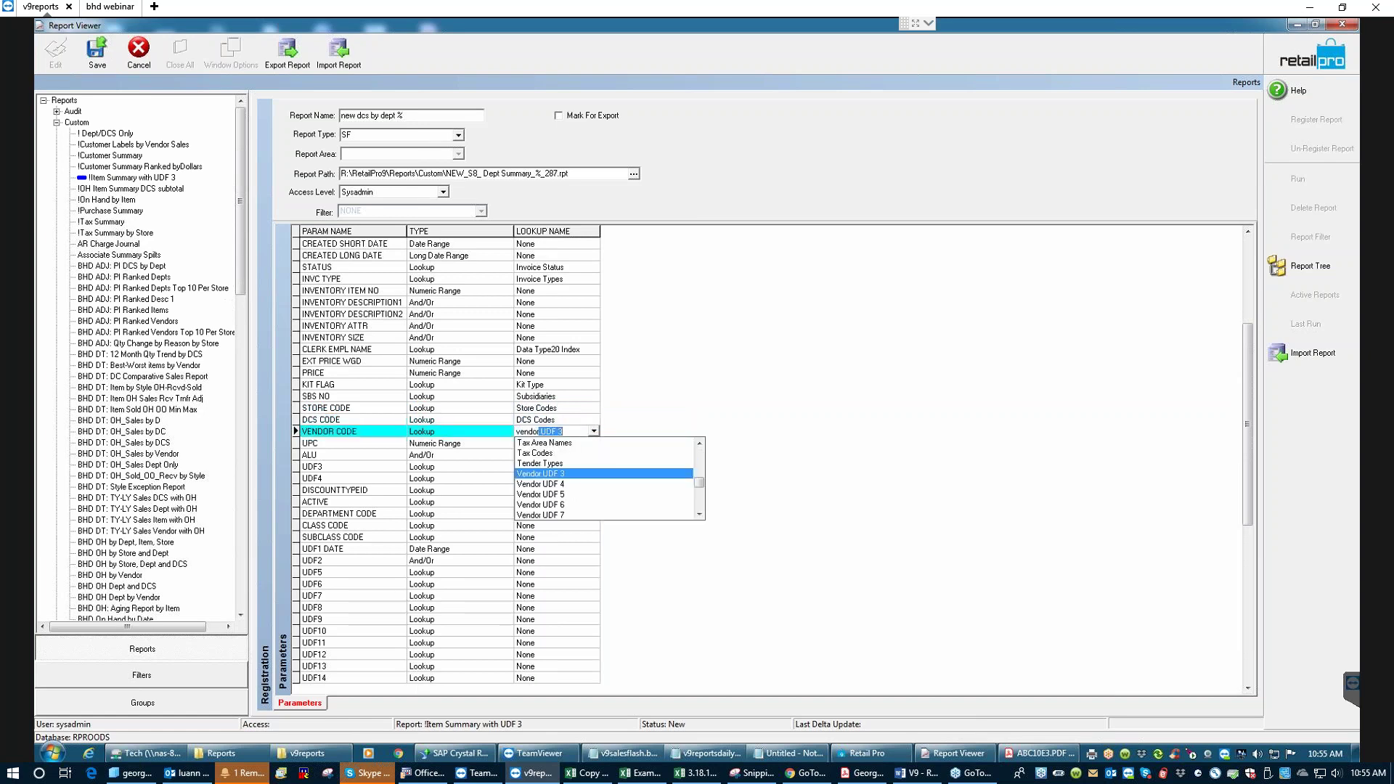
key(Return)
key(Tab)
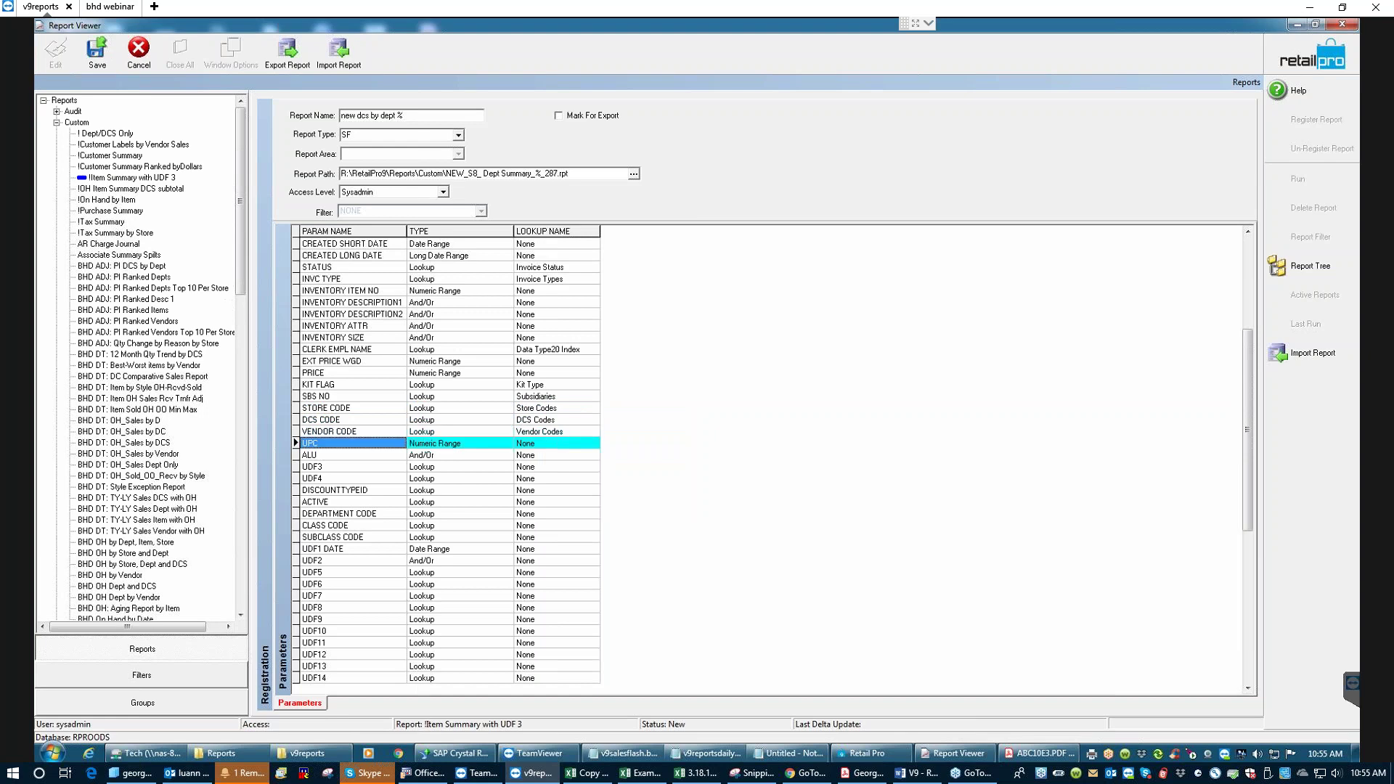
key(Down)
key(Down)
- Map UDF3 and UDF4 to the Inventory UDF 3 and Inventory UDF 4 lookups
text(in)
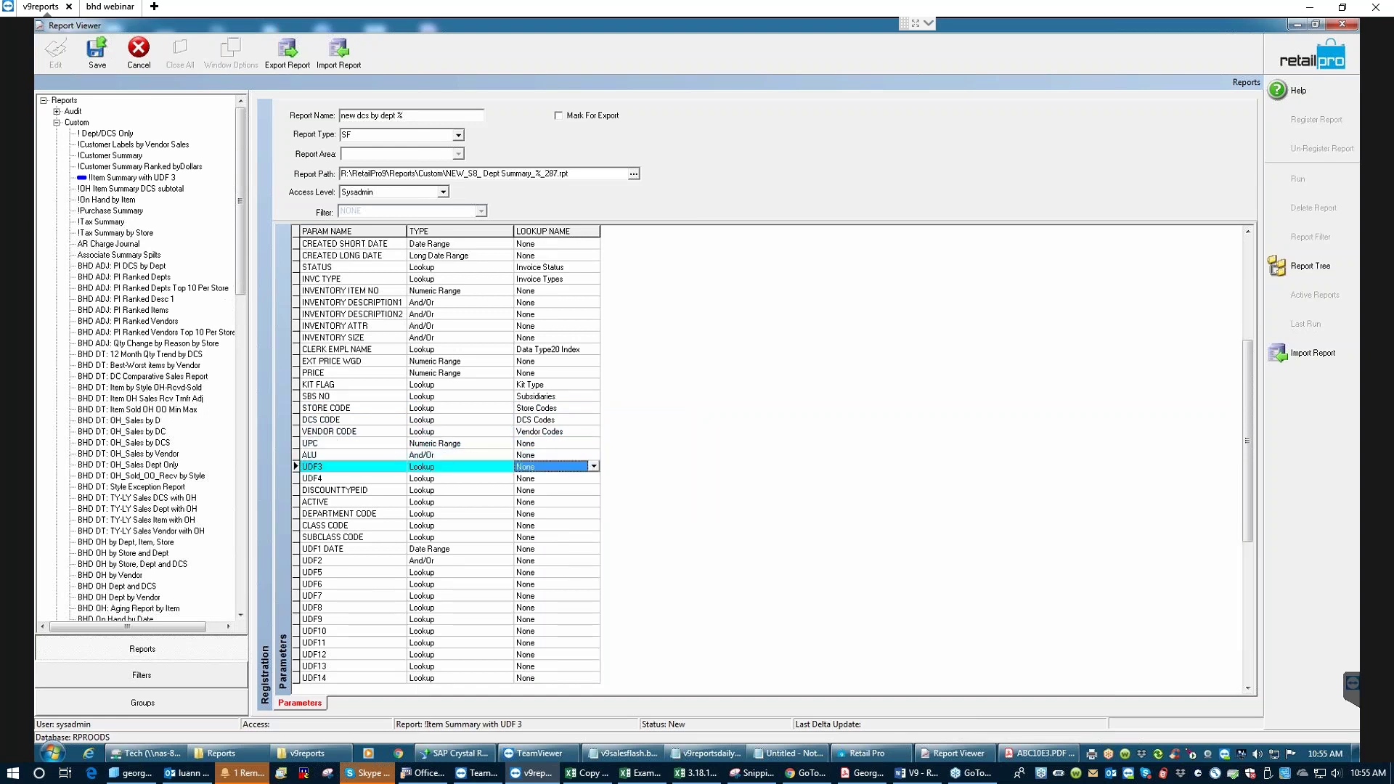
text(ven)
key(Down)
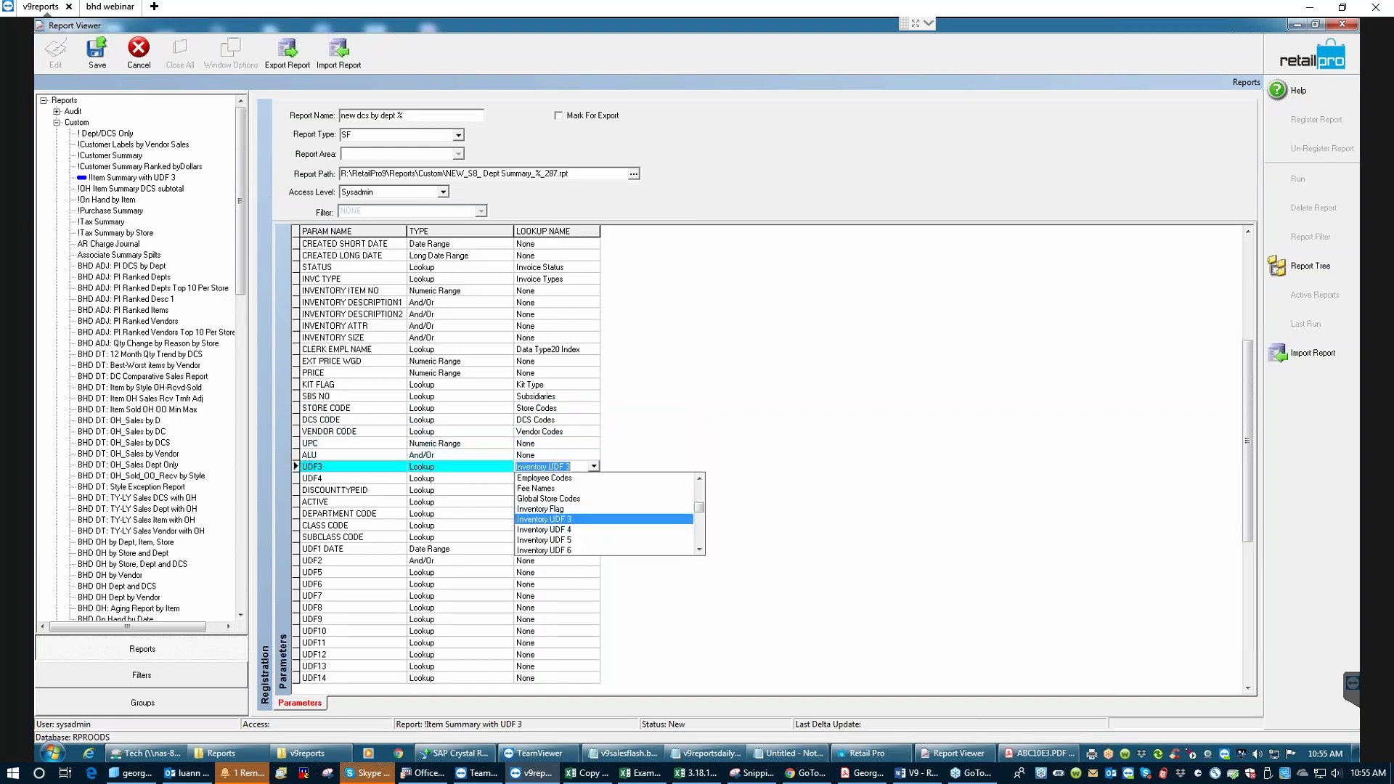
key(Return)
key(Down)
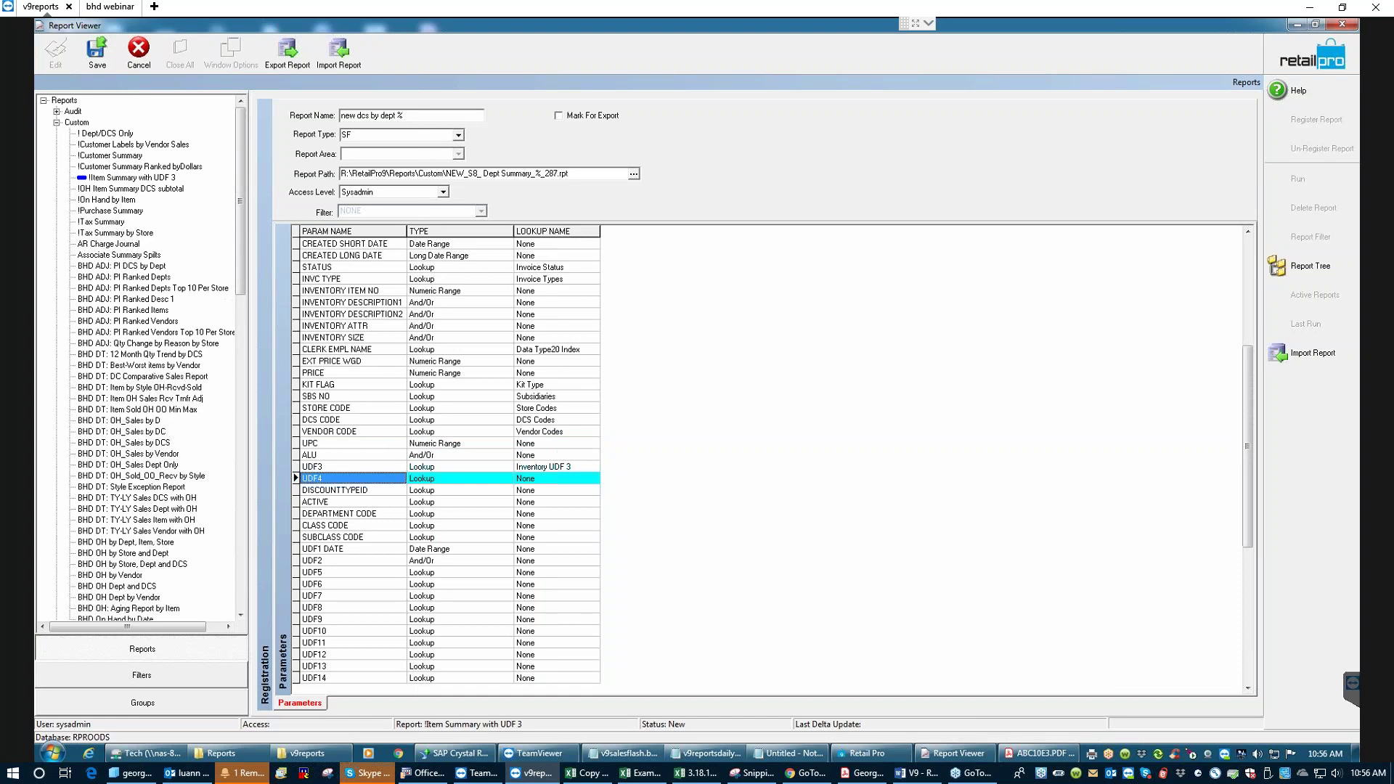
click(594, 479)
click(559, 542)
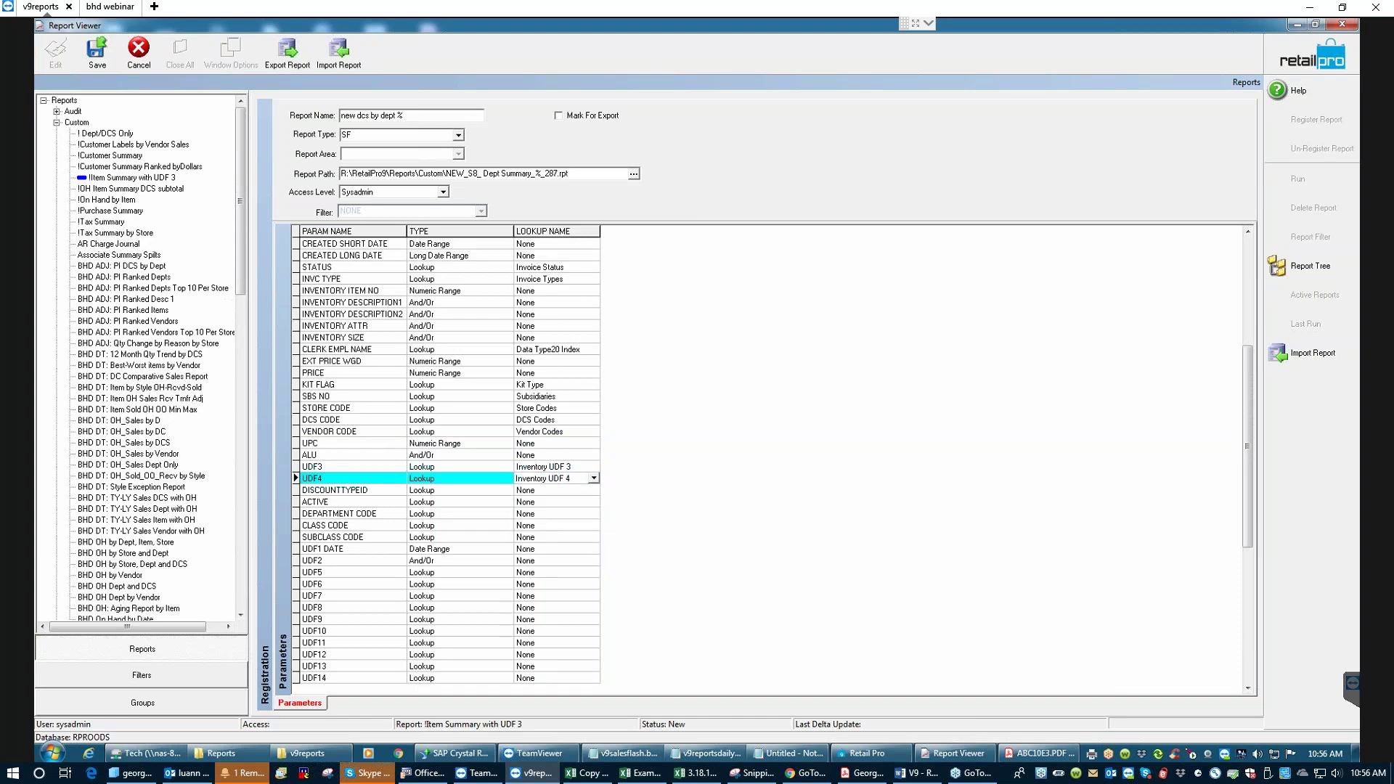
- Map DISCOUNTTYPEID to Discount Reasons, ACTIVE to Is Active, and DEPARTMENT CODE to Department Codes
click(552, 490)
click(353, 490)
click(552, 490)
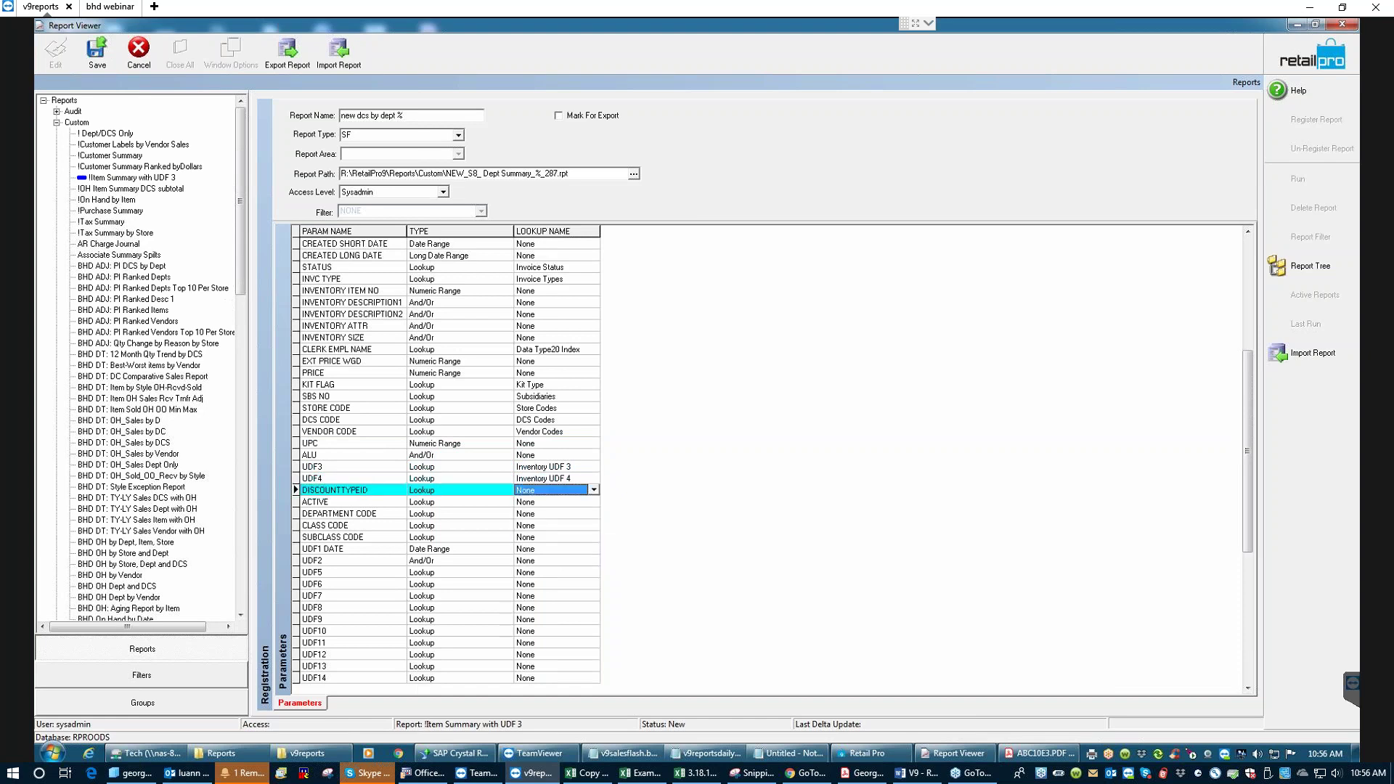
text(discount Reasons)
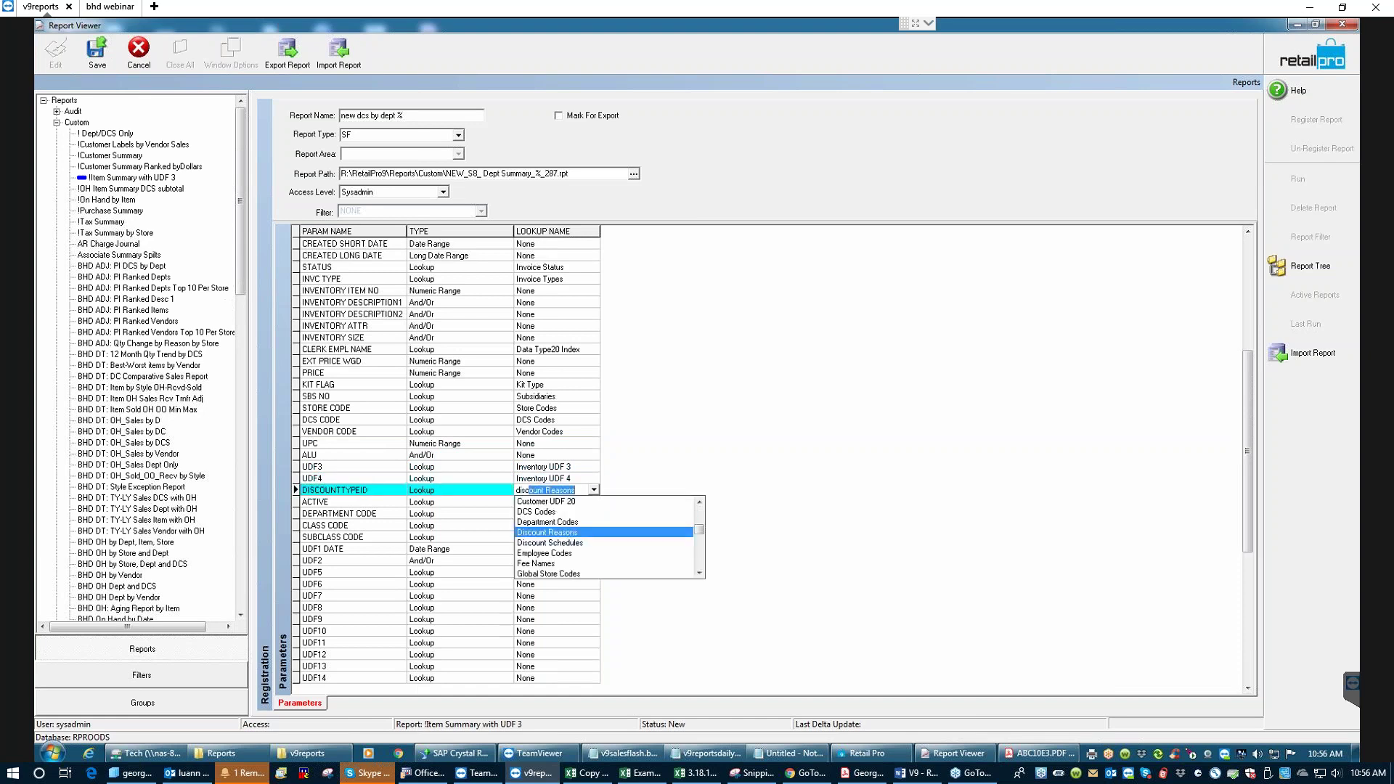
key(Return)
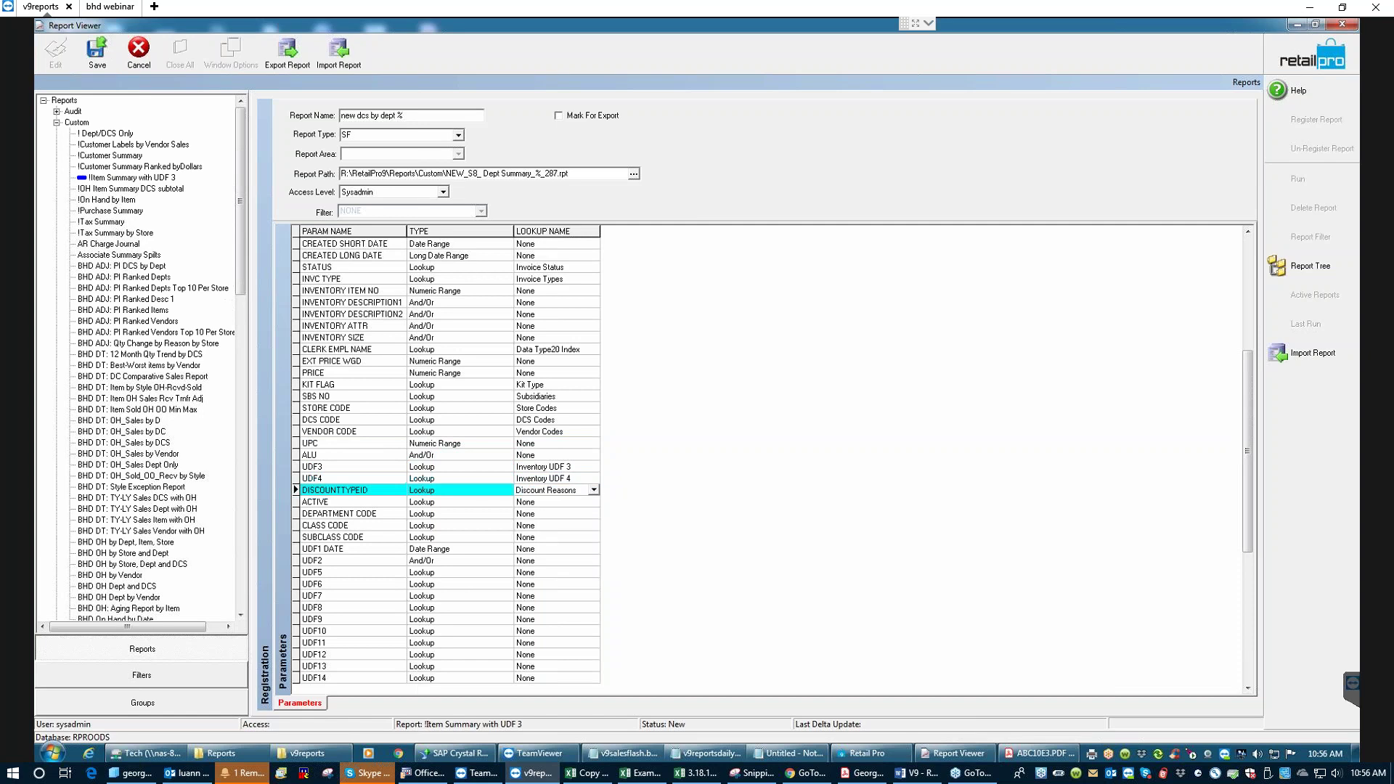
key(Tab)
key(Tab)
key(Tab)
text(is)
key(Return)
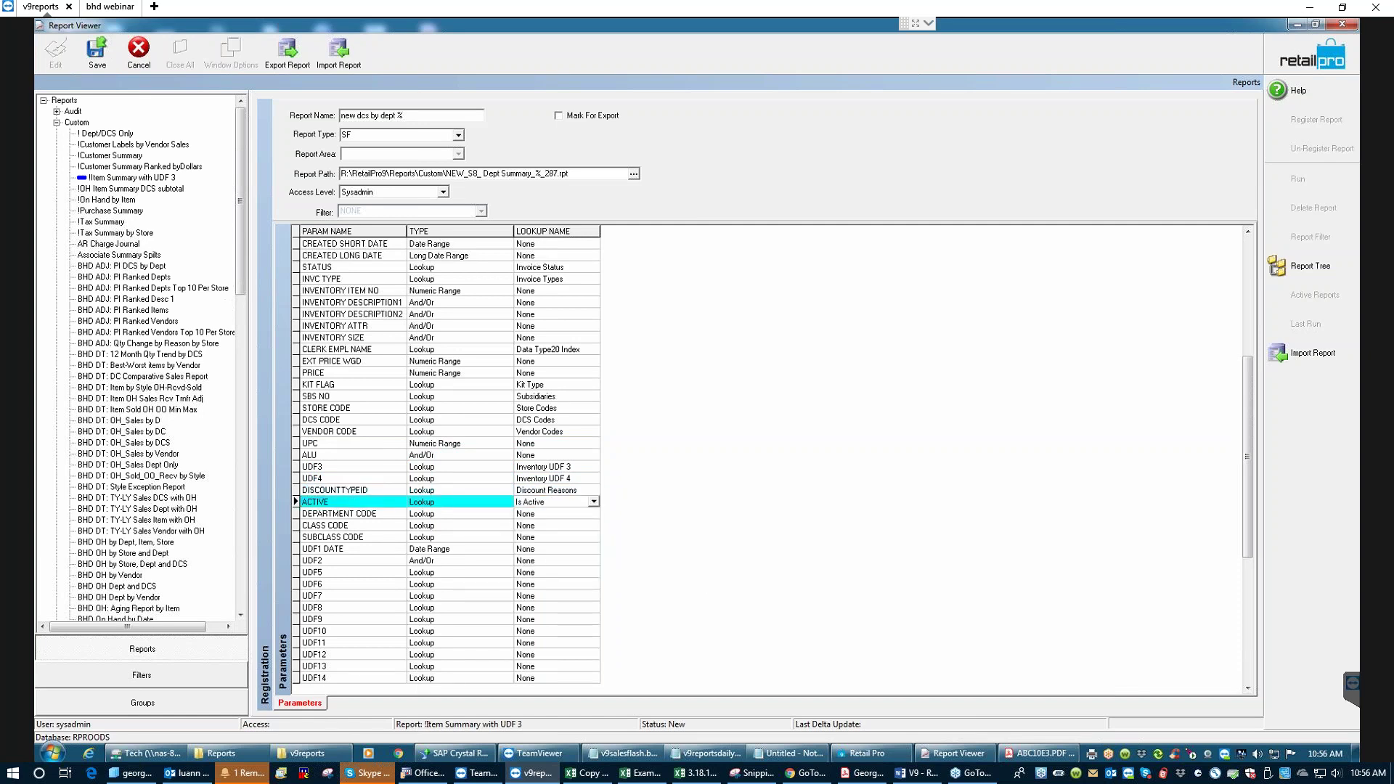
key(Tab)
key(Tab)
key(Tab)
text(dep)
key(Return)
- Map CLASS CODE to Class Codes and SUBCLASS CODE to Subclass Codes
key(Tab)
key(Tab)
key(Tab)
key(Tab)
text(c)
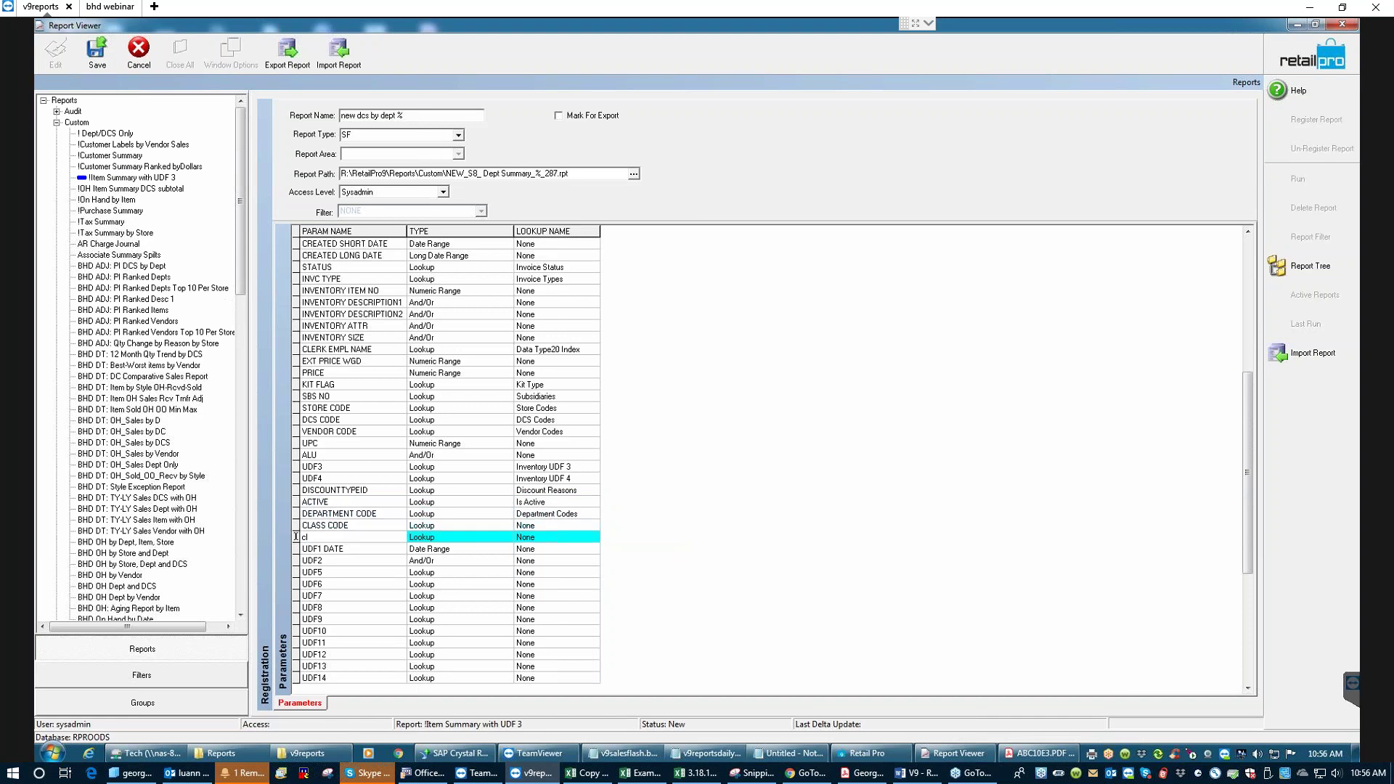
key(Escape)
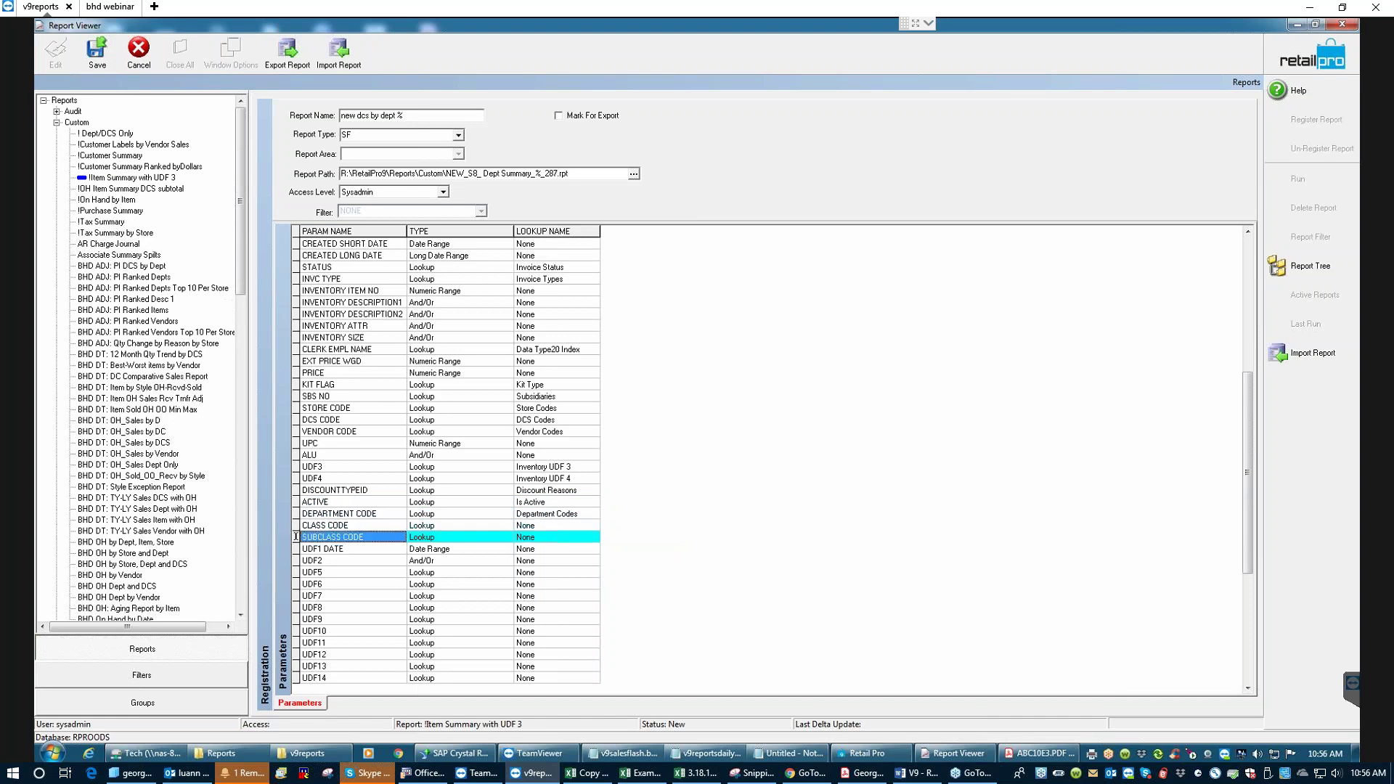
key(shift+Tab)
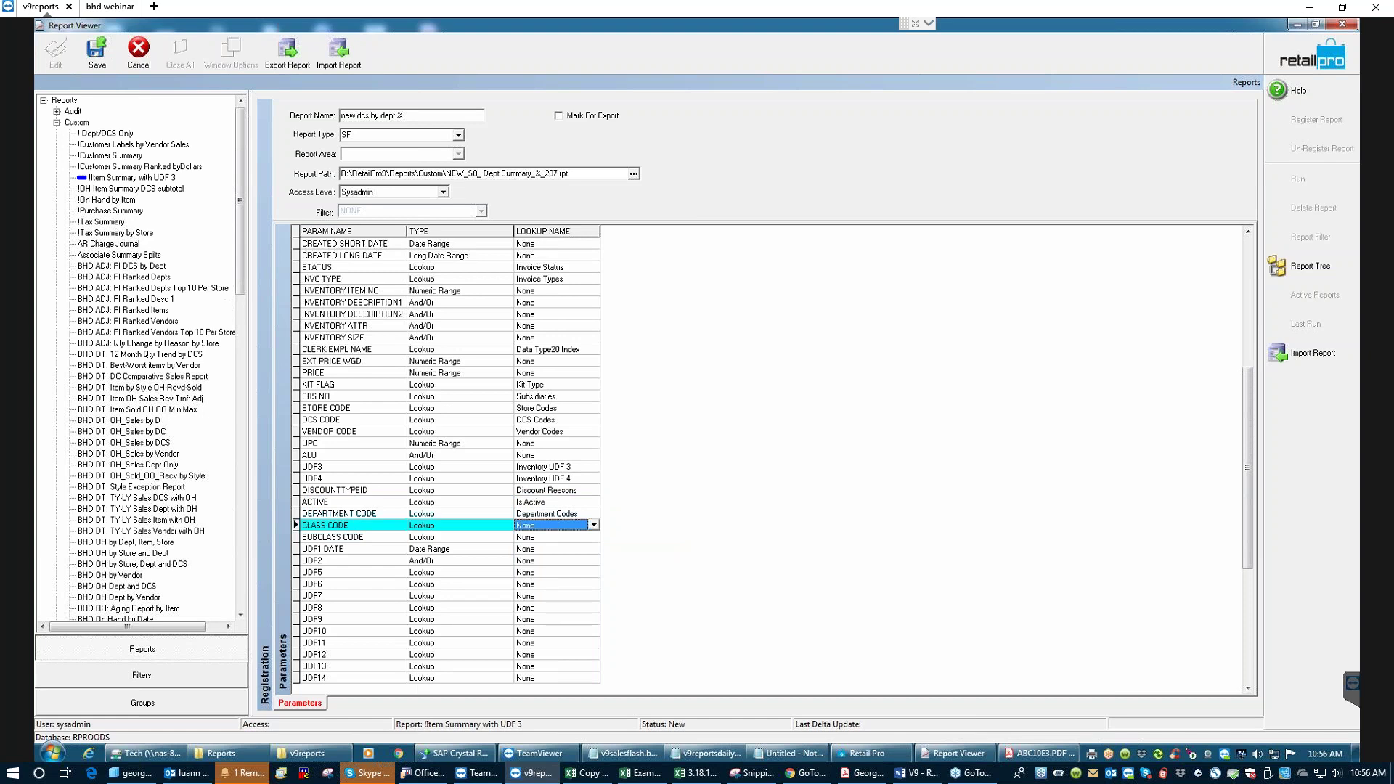
text(class Codes)
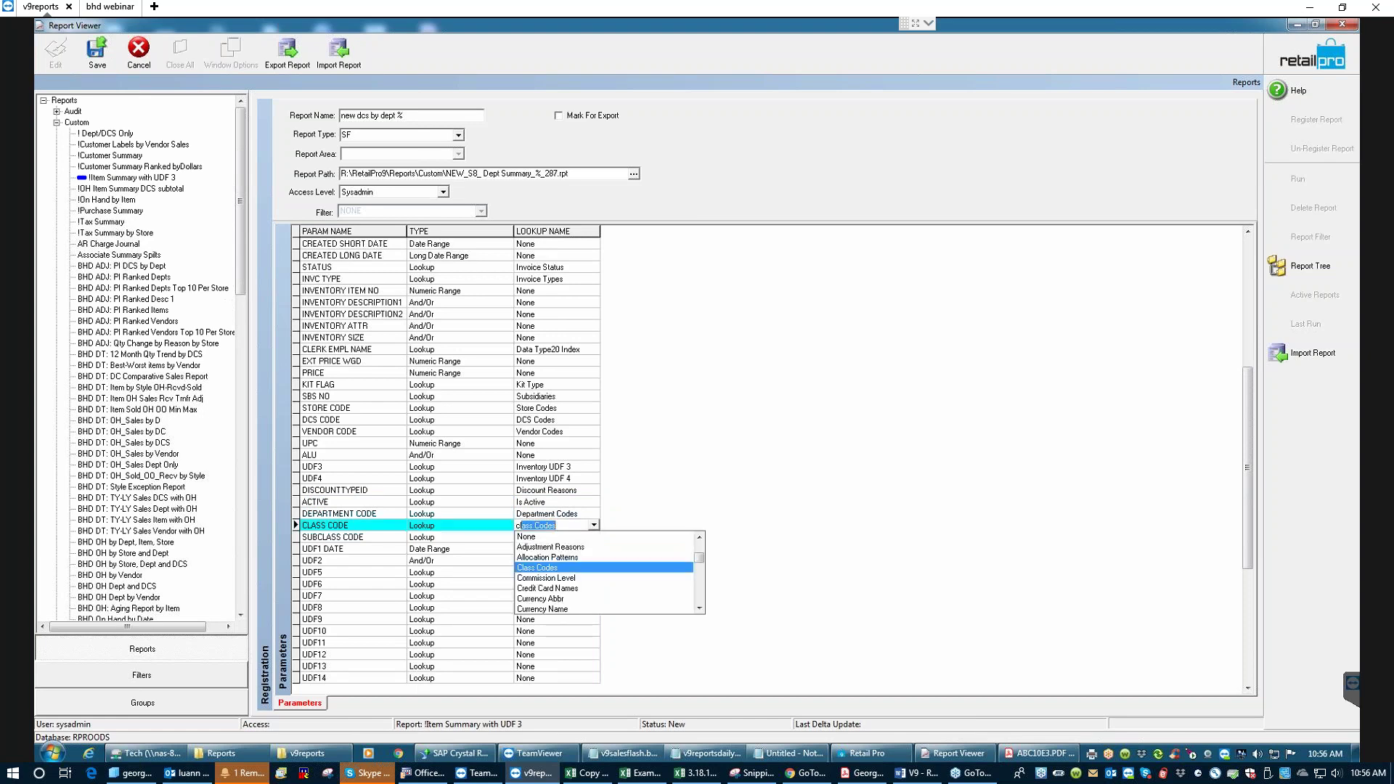
key(Return)
key(Tab)
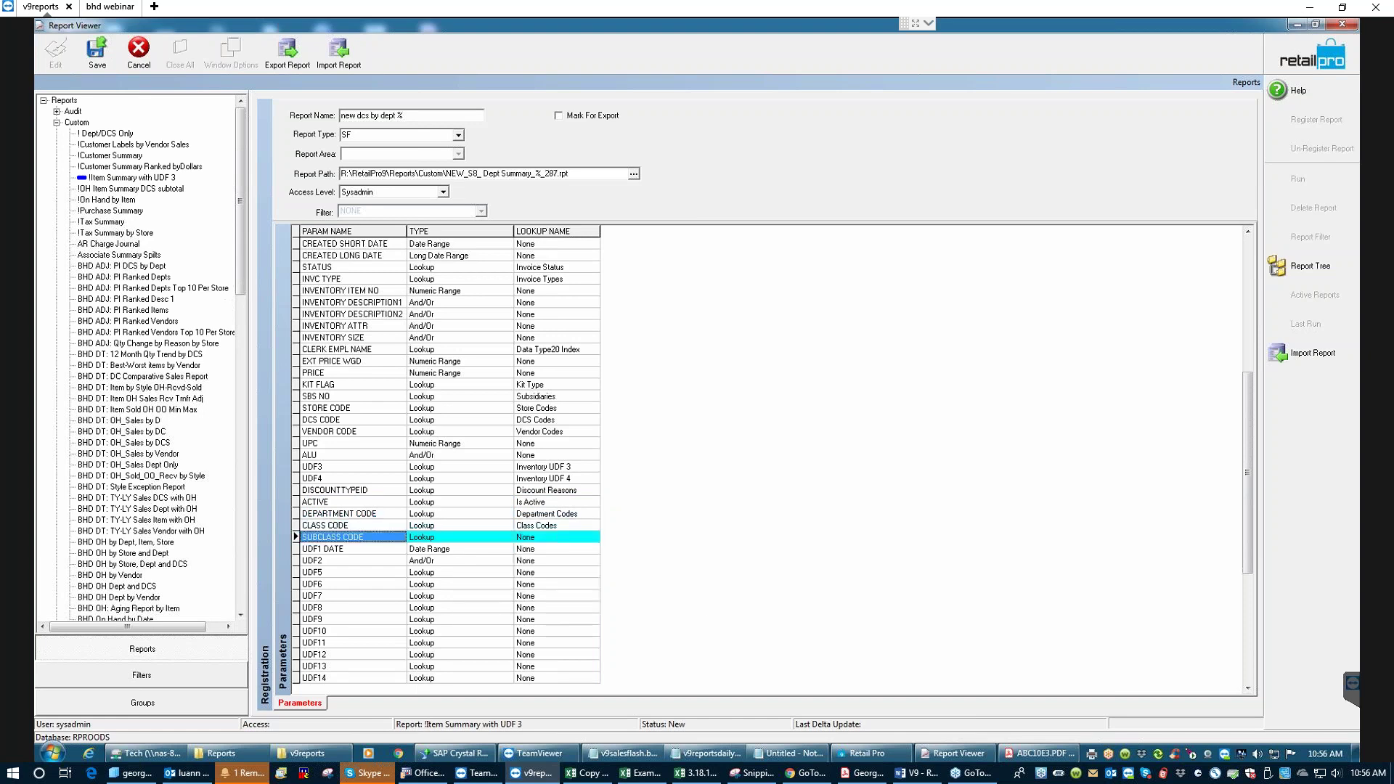
key(Return)
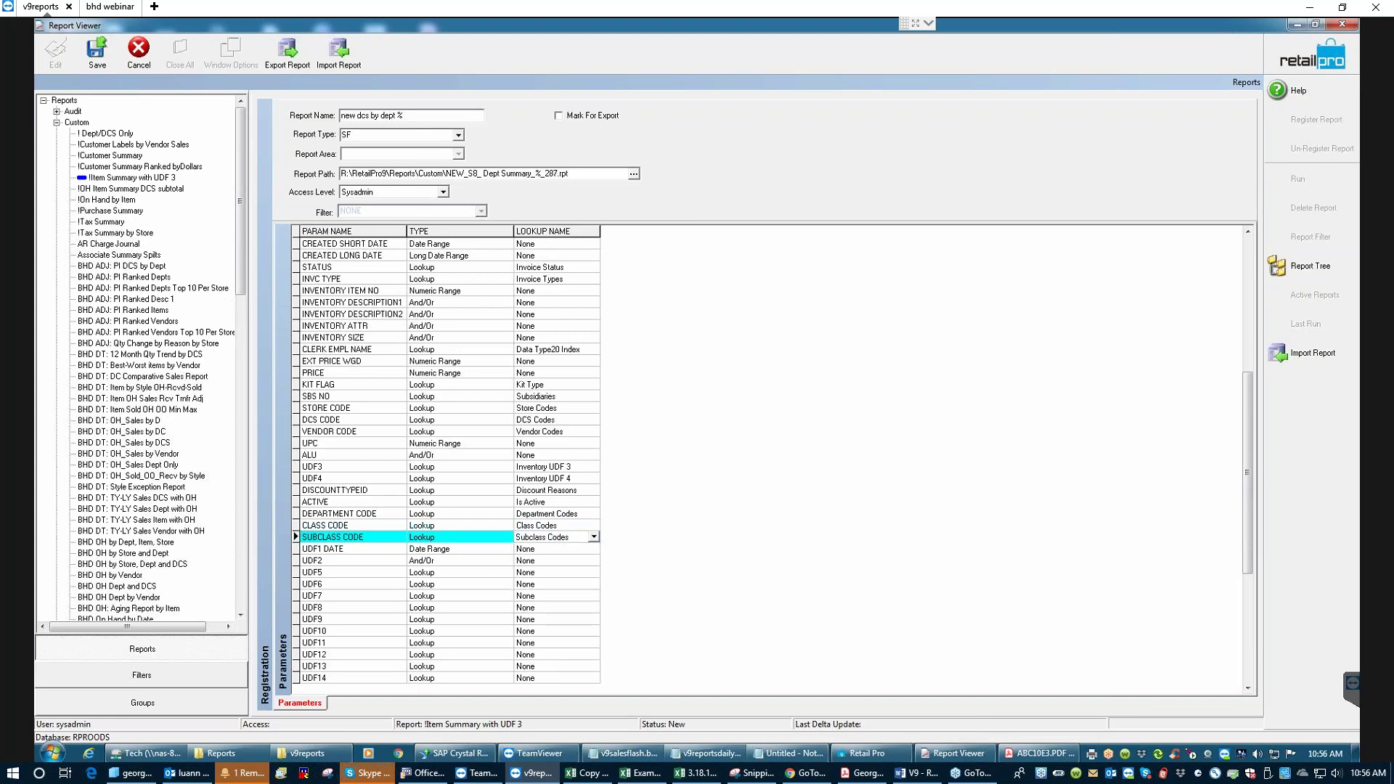
key(Tab)
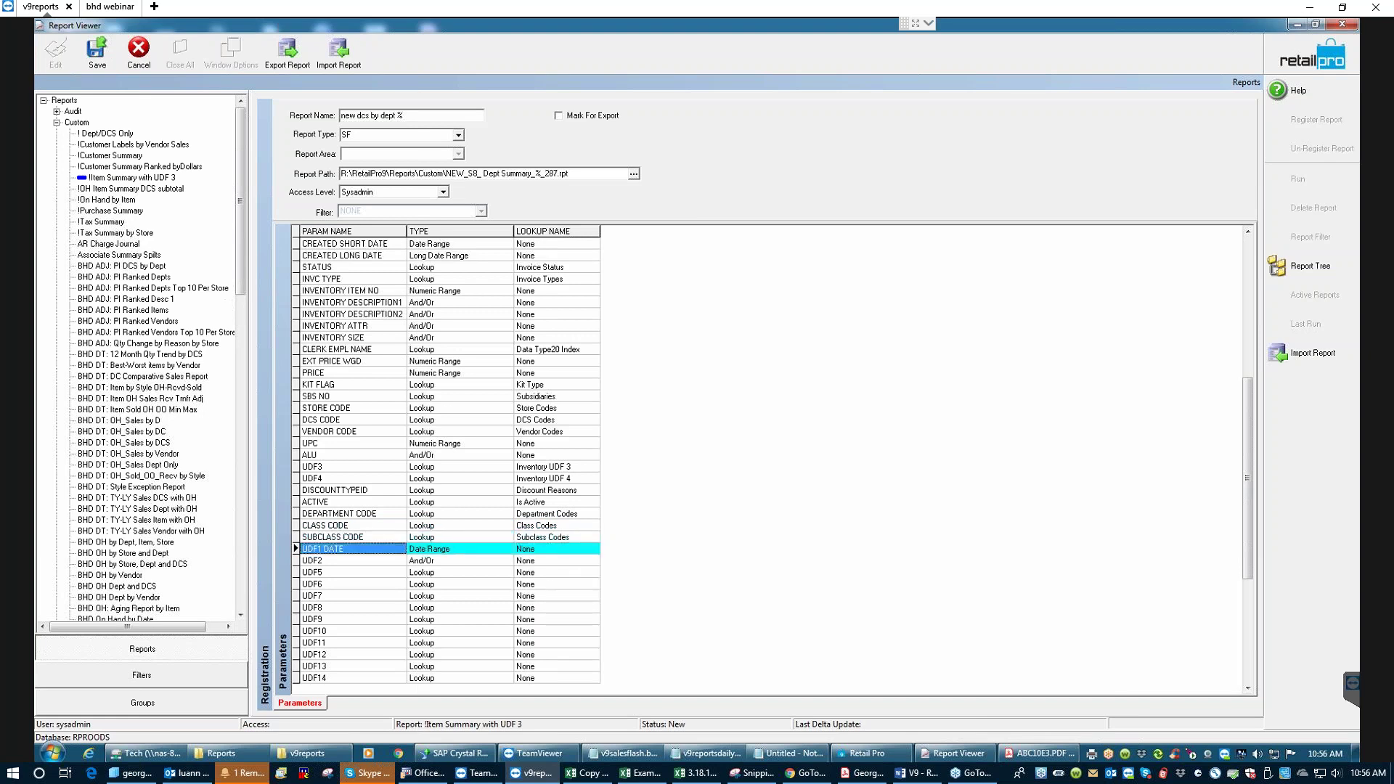
key(Down)
key(Down)
key(Down)
key(Down)
key(Down)
key(Down)
key(Down)
key(Down)
key(Down)
key(Down)
key(Down)
key(Down)
key(Down)
key(Down)
key(Down)
key(Down)
key(Down)
key(Down)
key(Down)
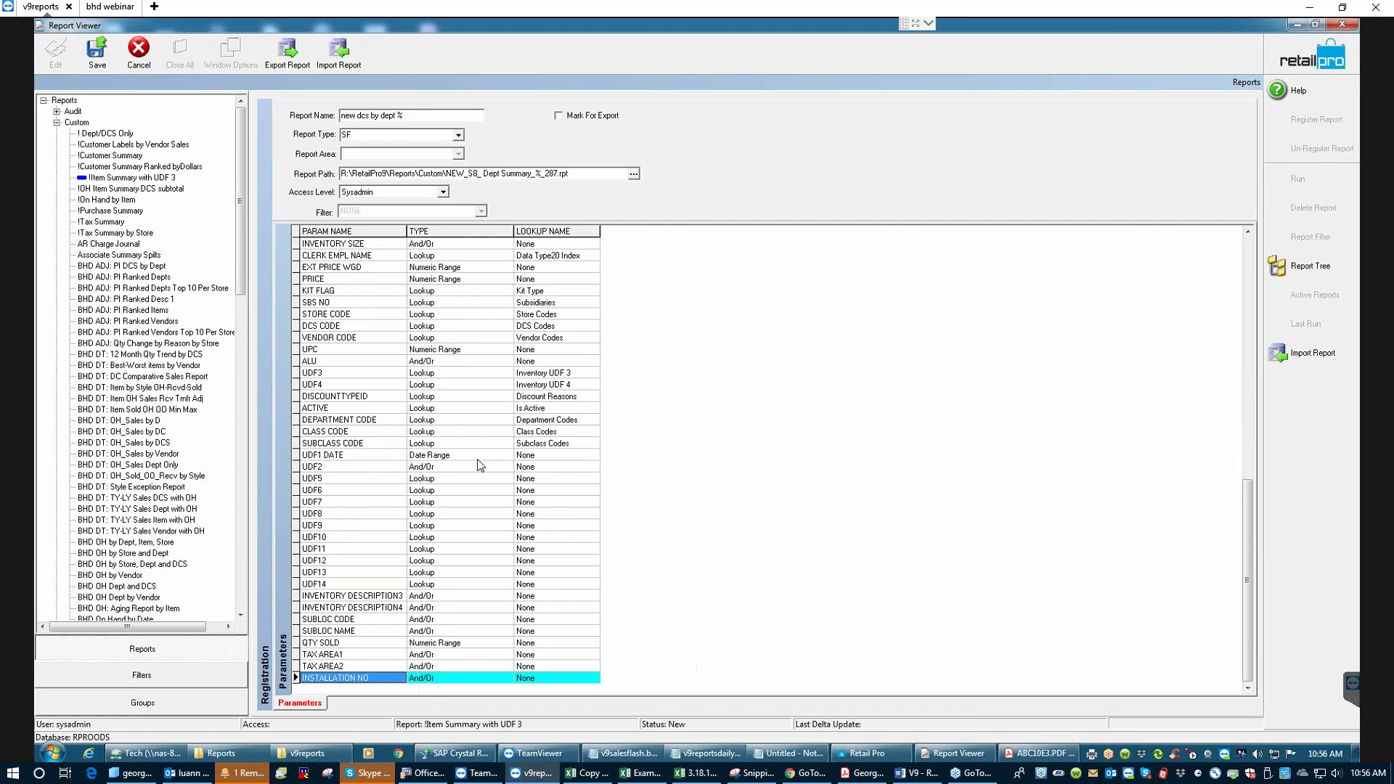
click(552, 478)
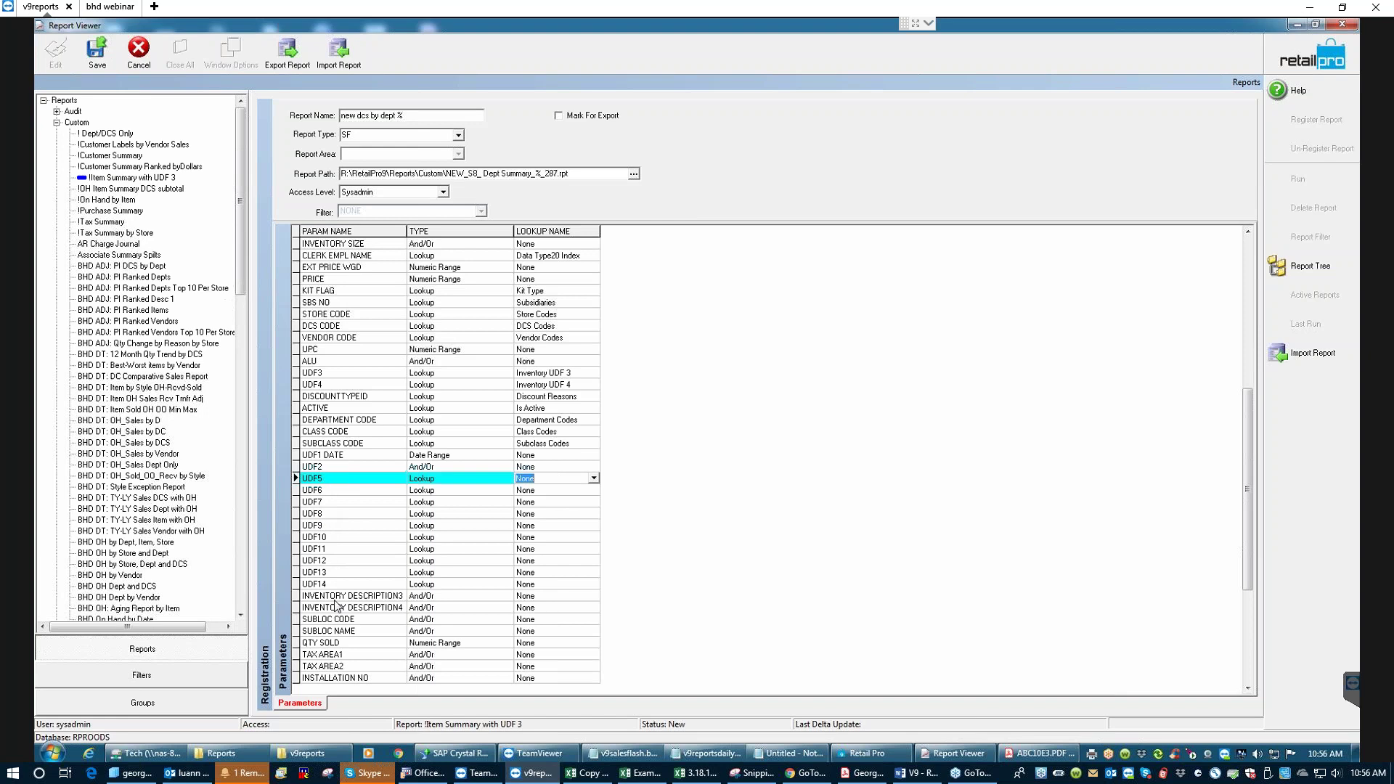
- Map UDF5 and UDF6 to Inventory UDF 5 and Inventory UDF 6
click(544, 480)
key(BackSpace)
key(BackSpace)
key(BackSpace)
text(inventory Flag)
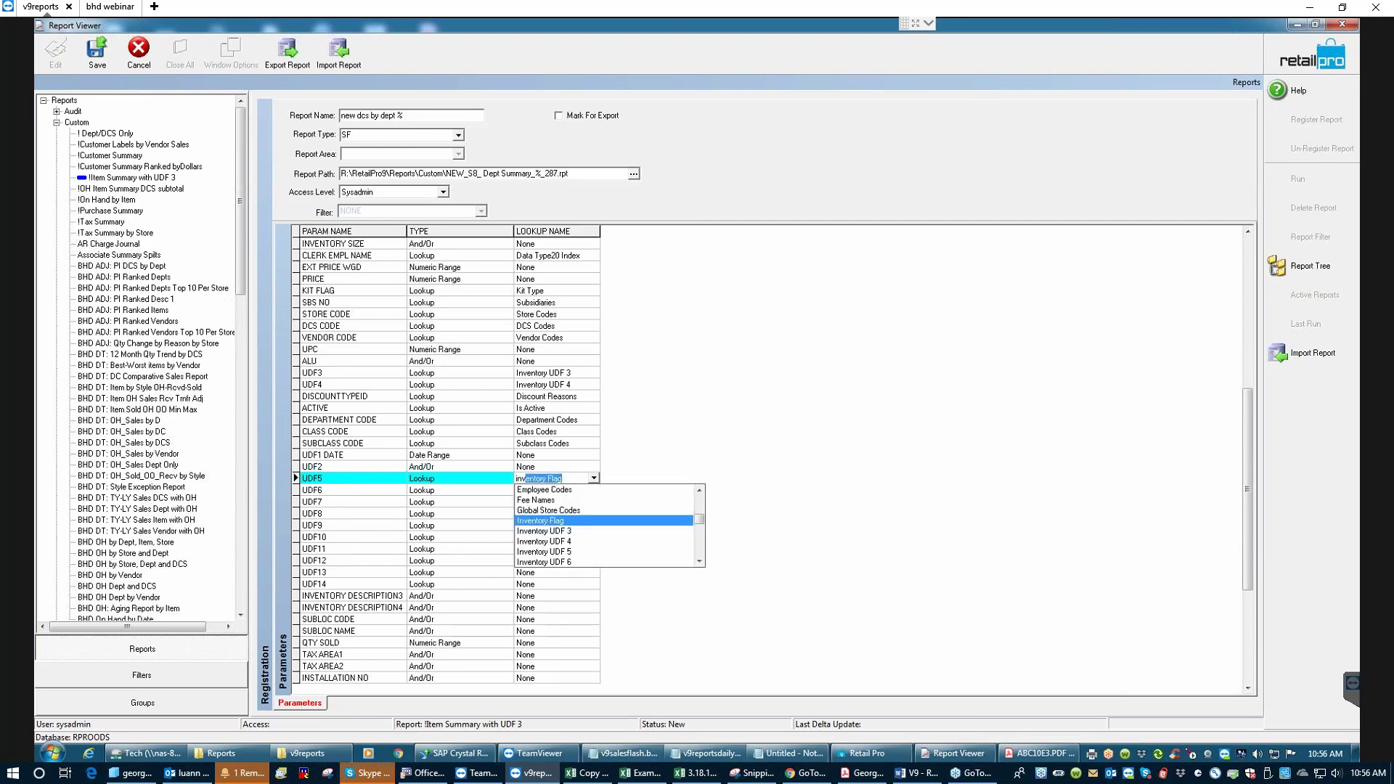
click(600, 541)
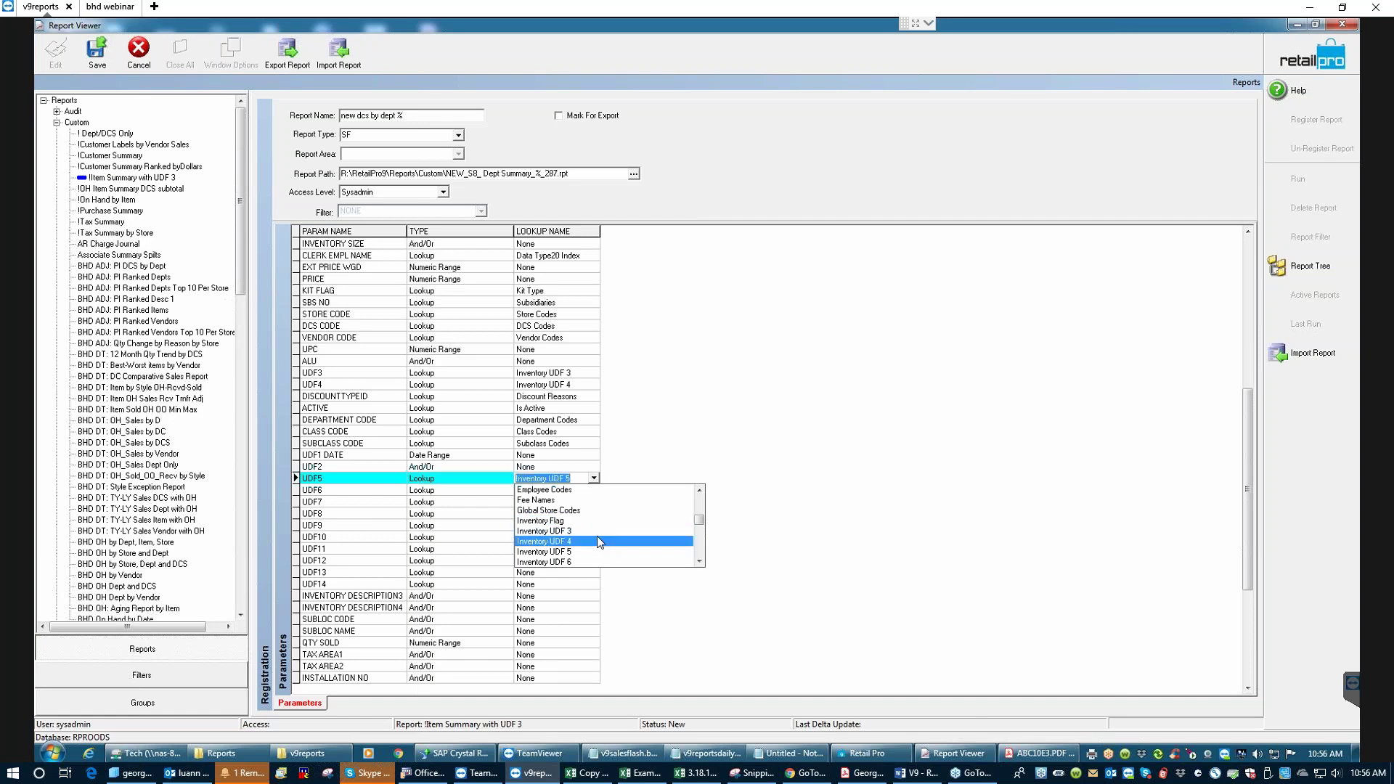
key(Down)
key(Return)
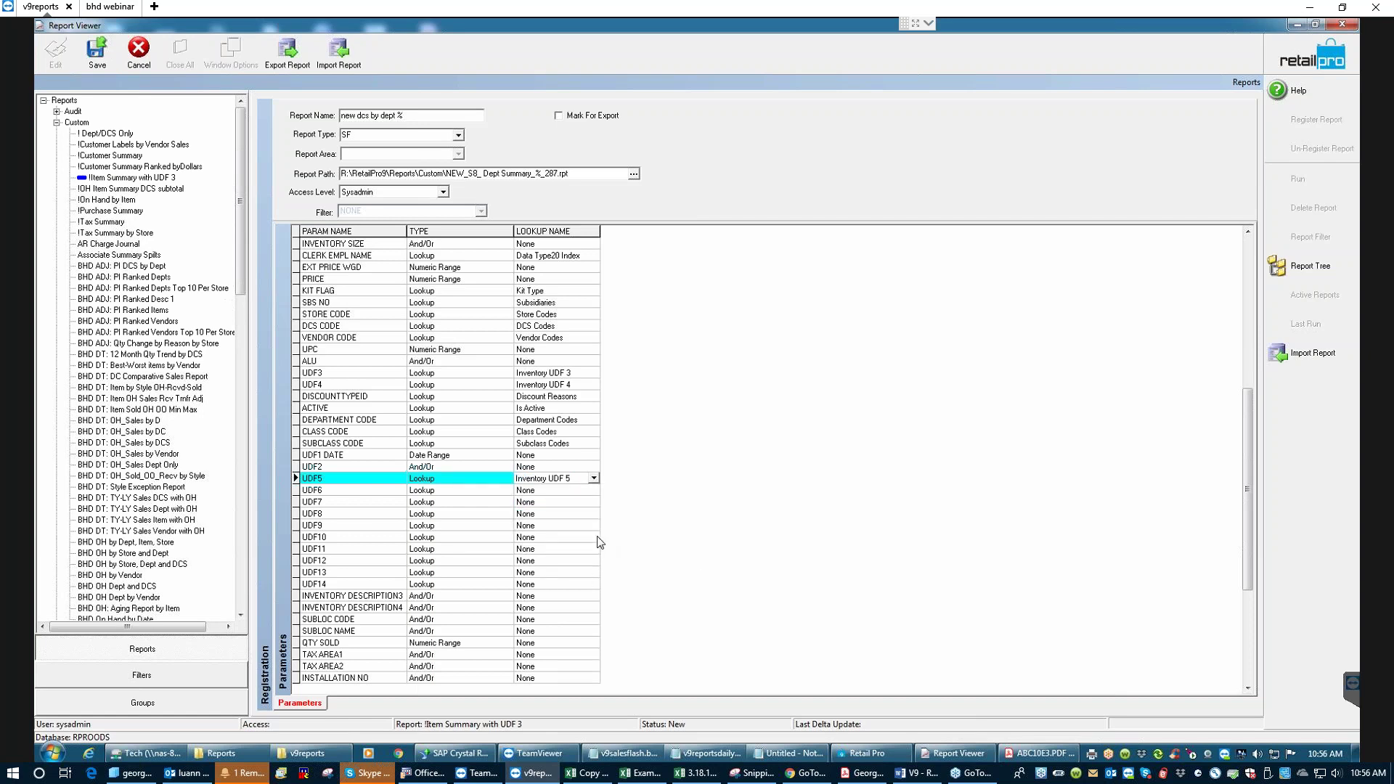
key(Down)
click(555, 490)
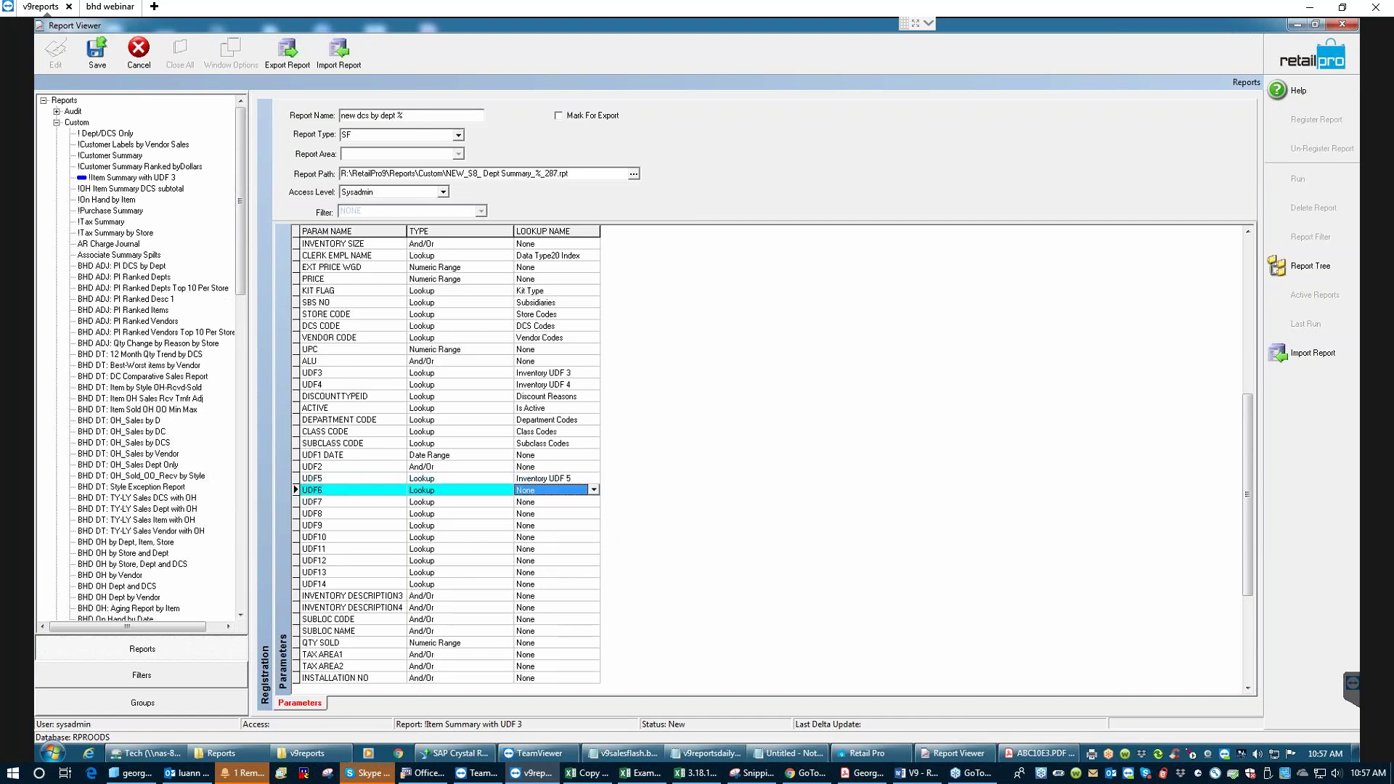
text(x)
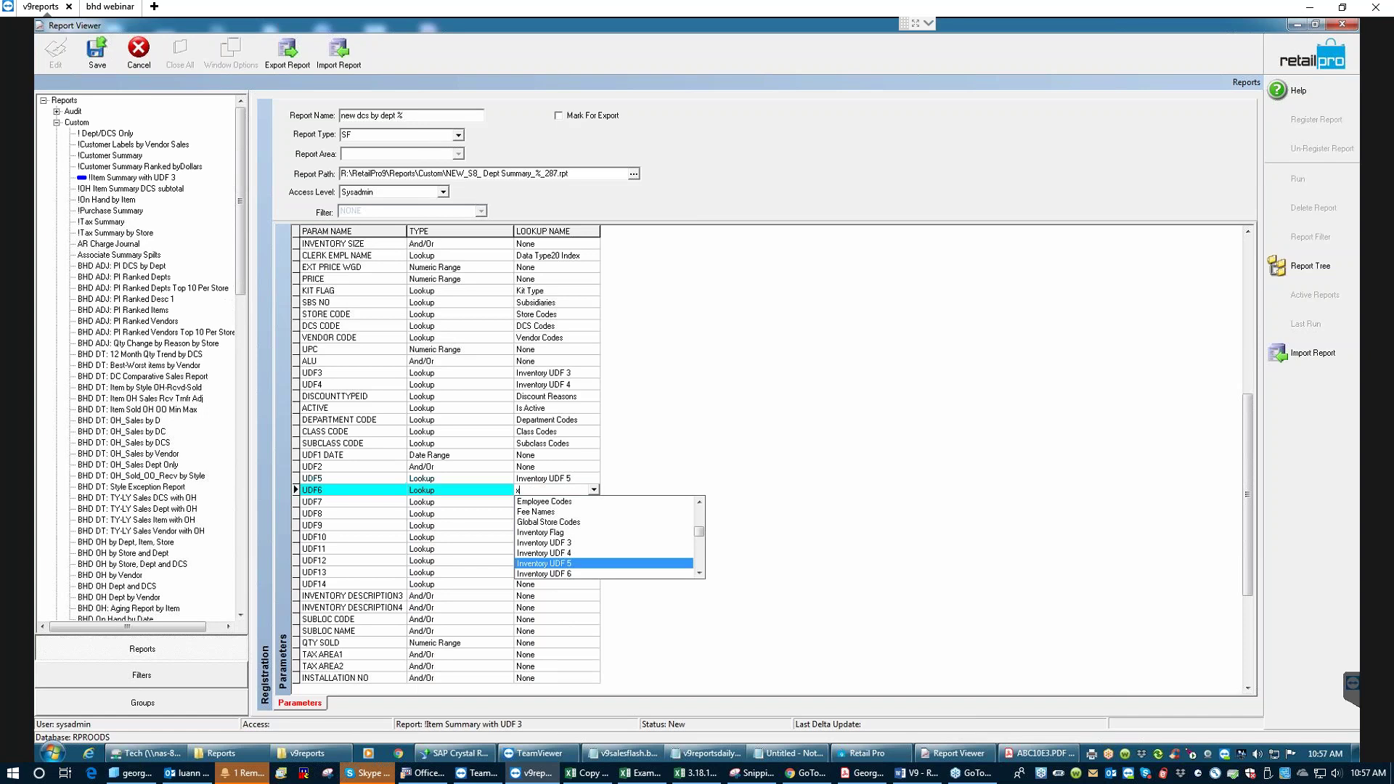
key(Down)
key(Return)
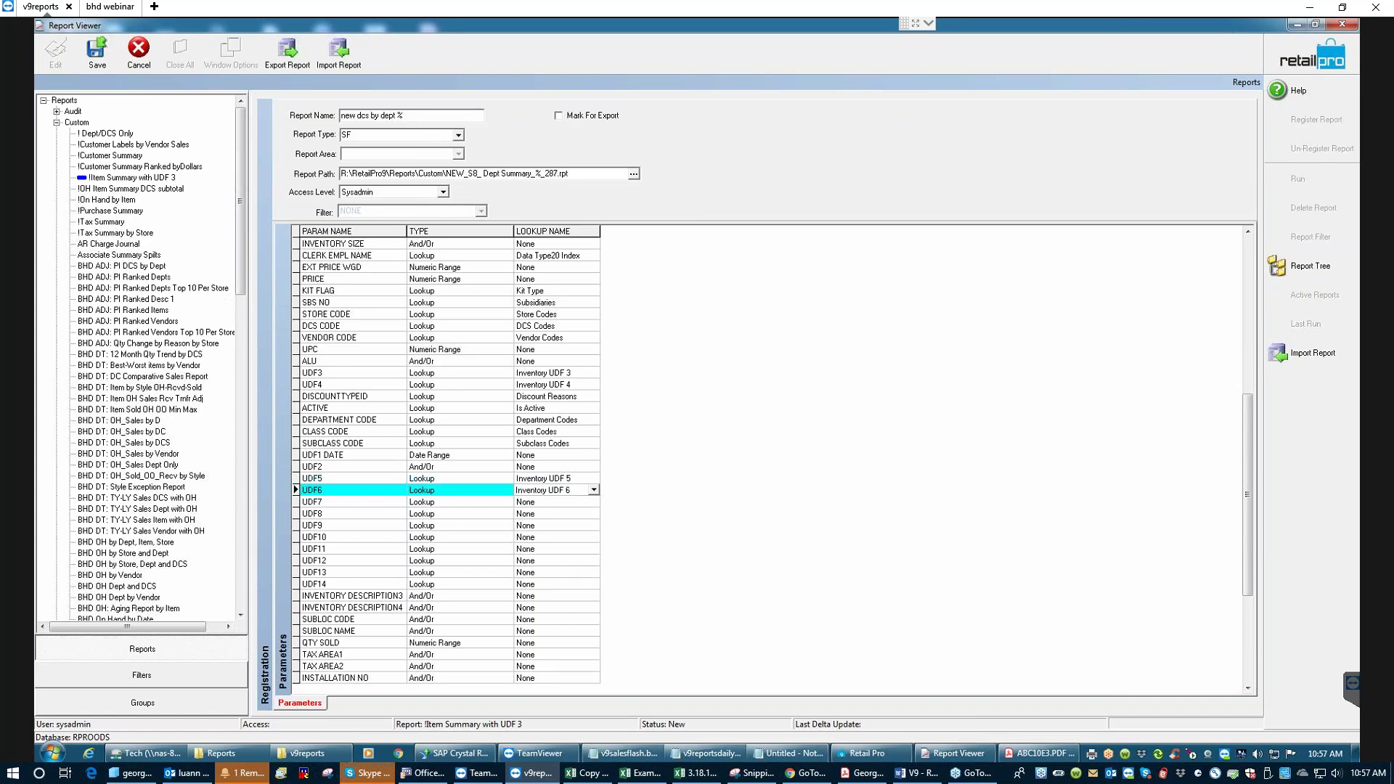
- Map UDF7, UDF8 and UDF9 to Inventory UDF 7, 8 and 9
key(Down)
text(x)
key(Down)
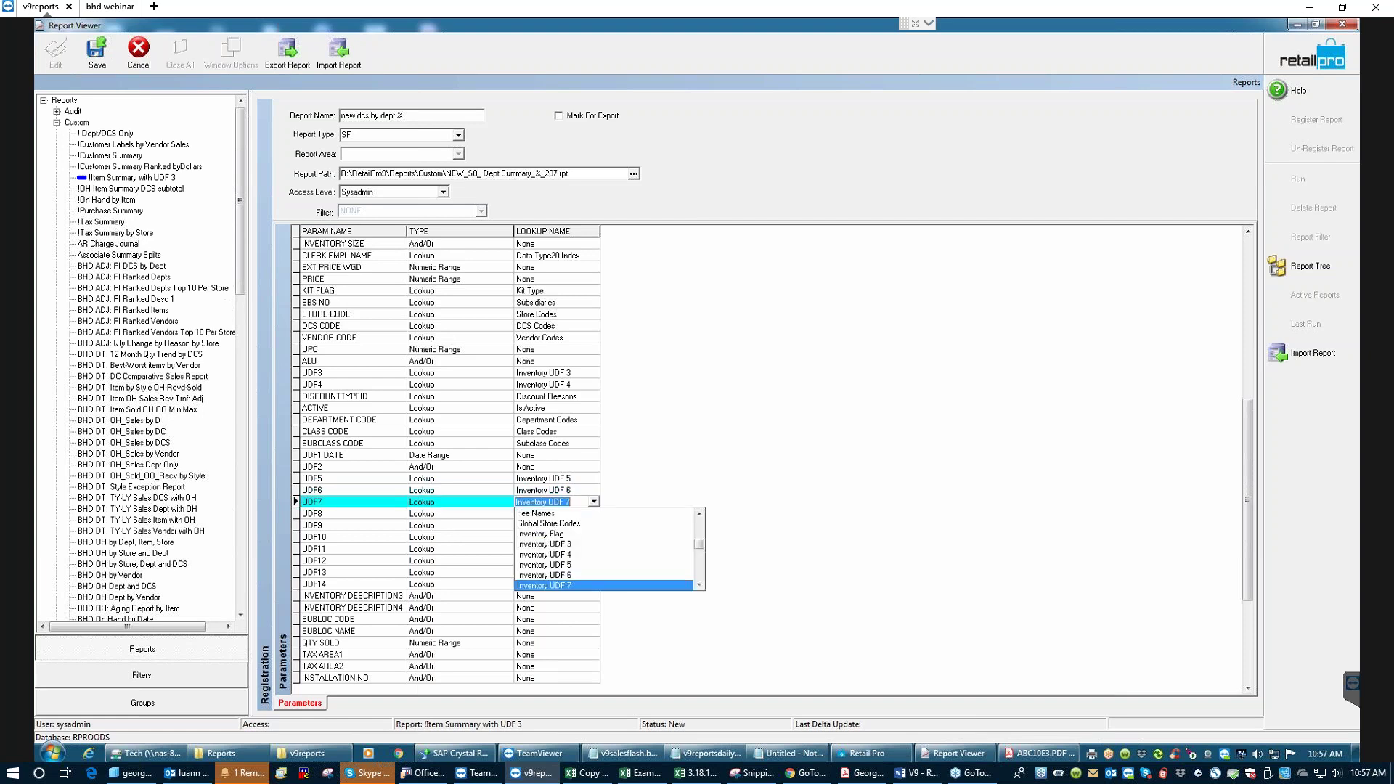
key(Return)
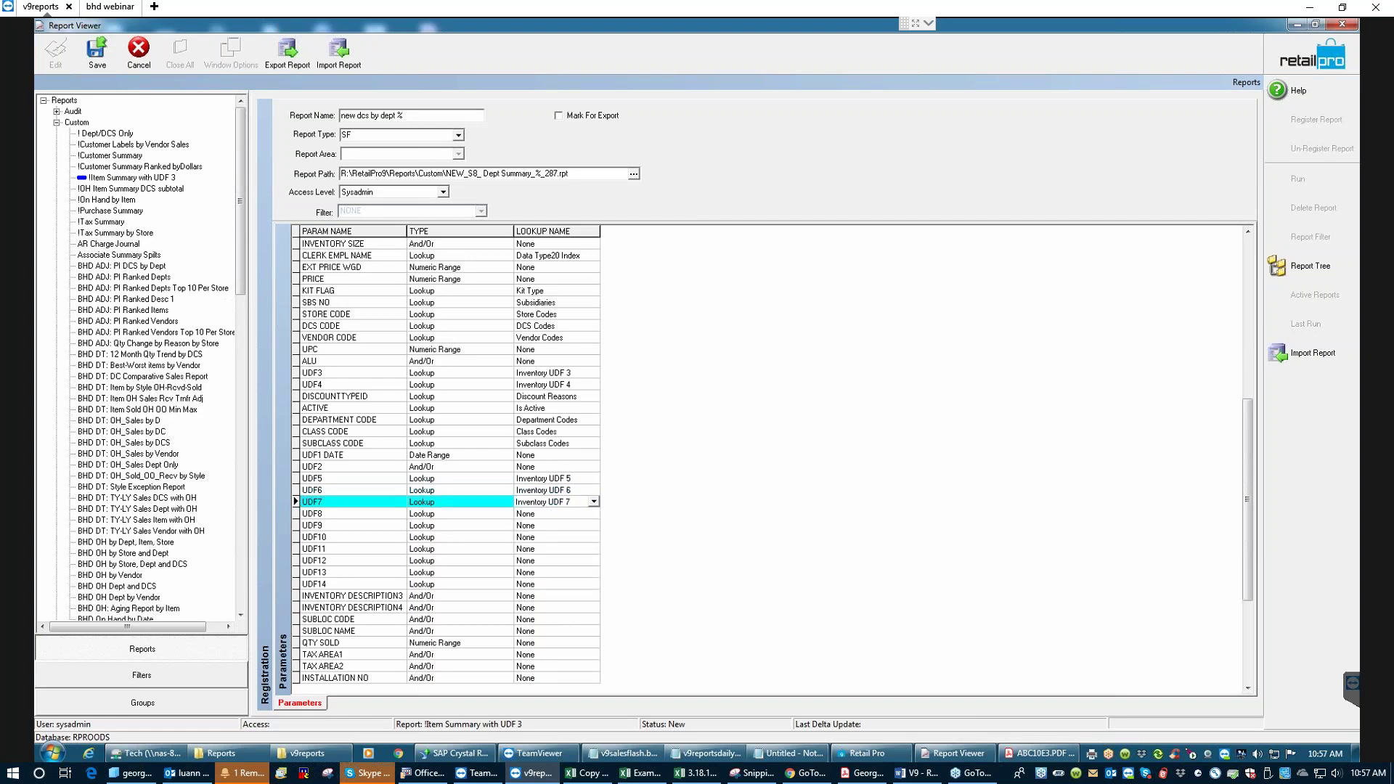
key(Down)
text(x)
key(Down)
key(Return)
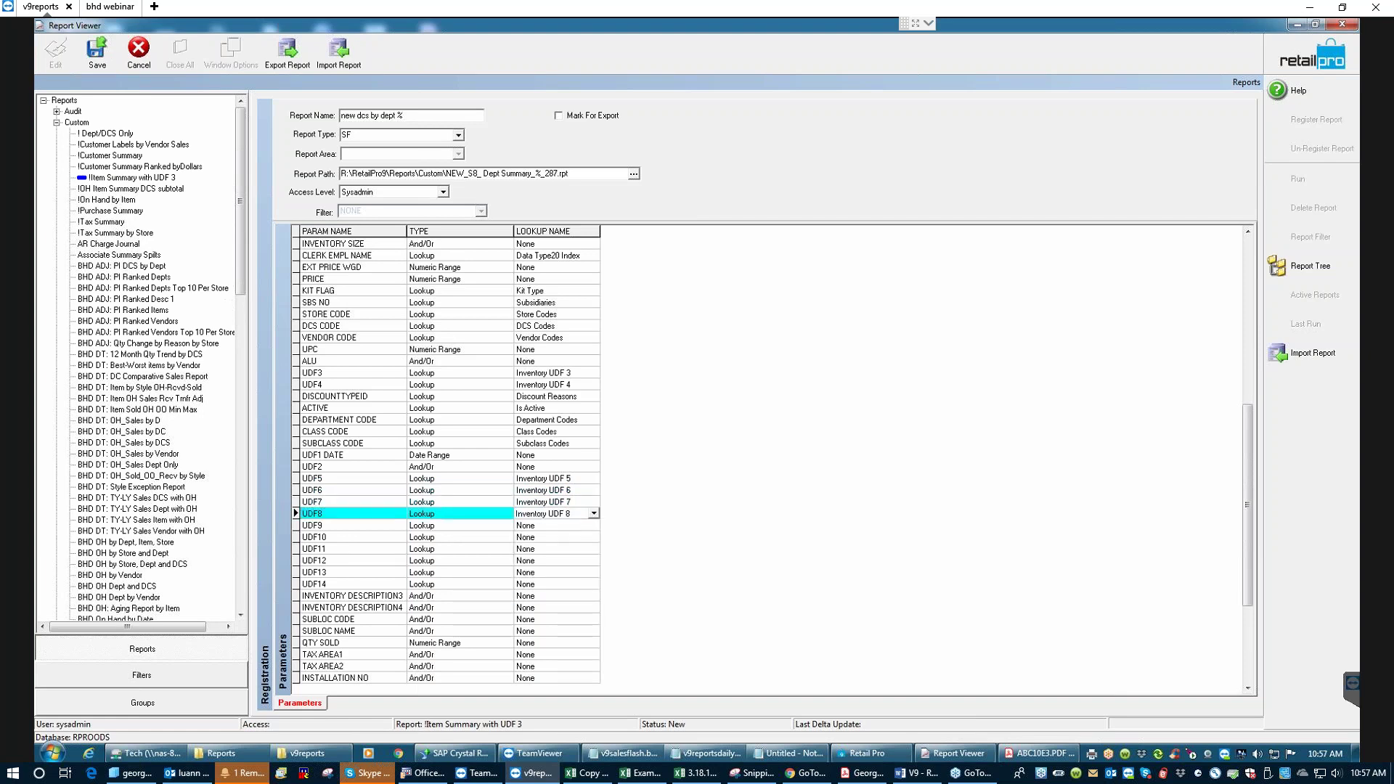
key(Down)
text(x)
key(Down)
key(Return)
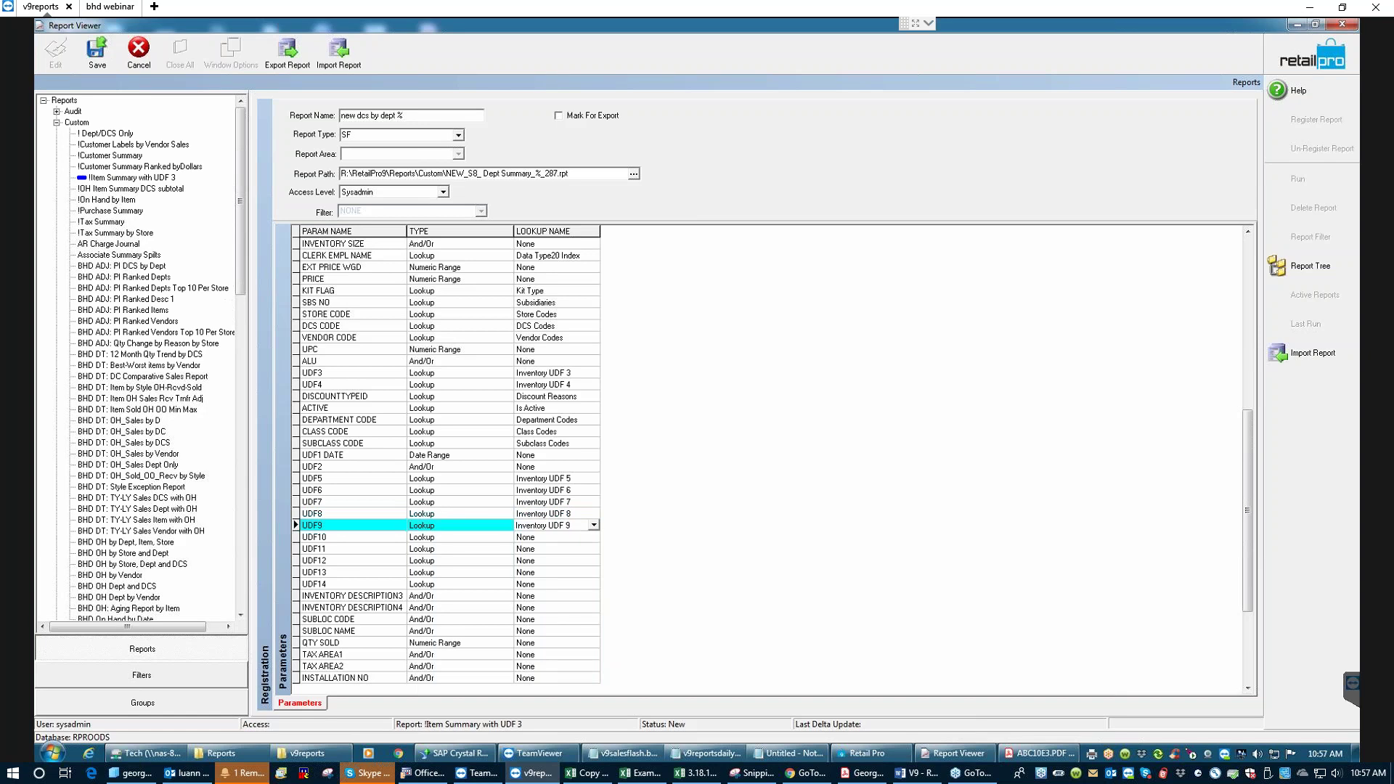
- Map UDF10, UDF11 and UDF12 to Inventory UDF 10, 11 and 12
key(Down)
key(Down)
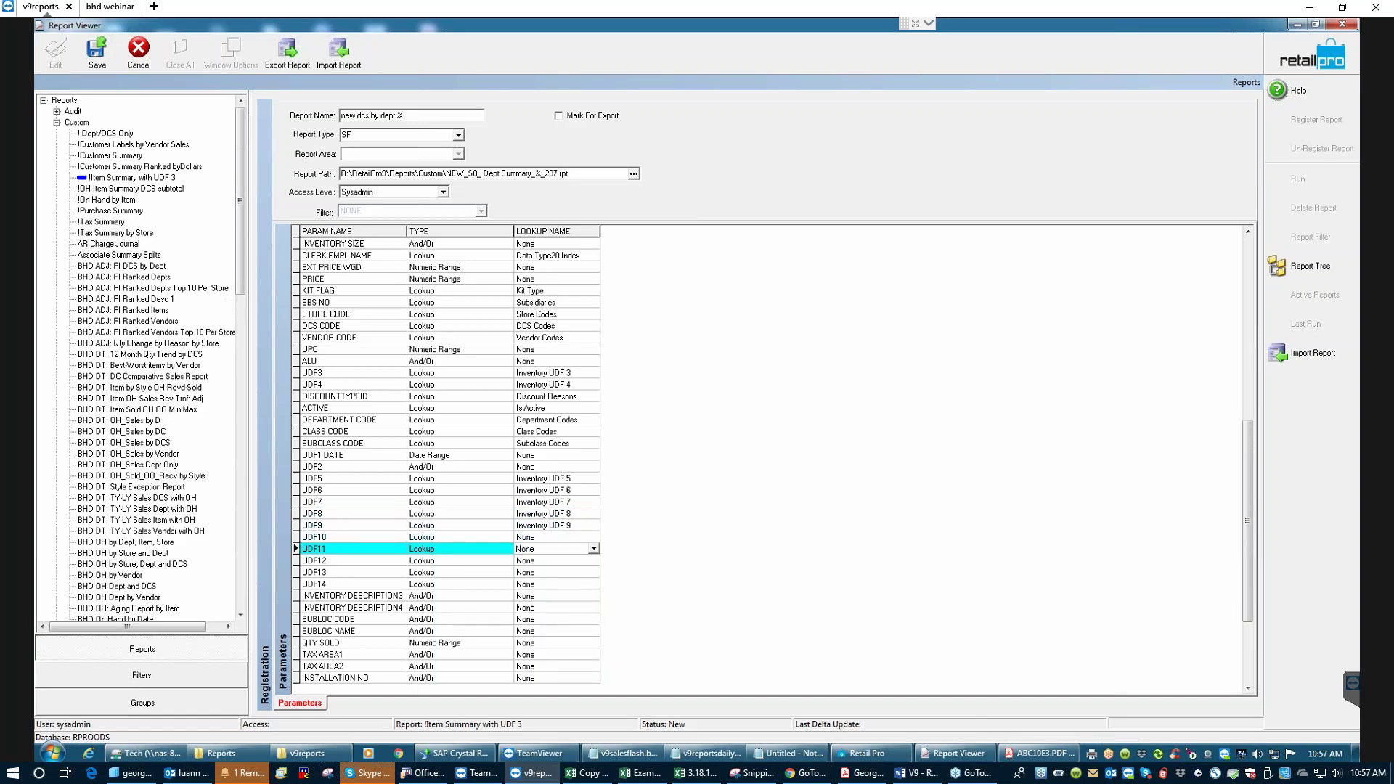
key(Up)
text(x)
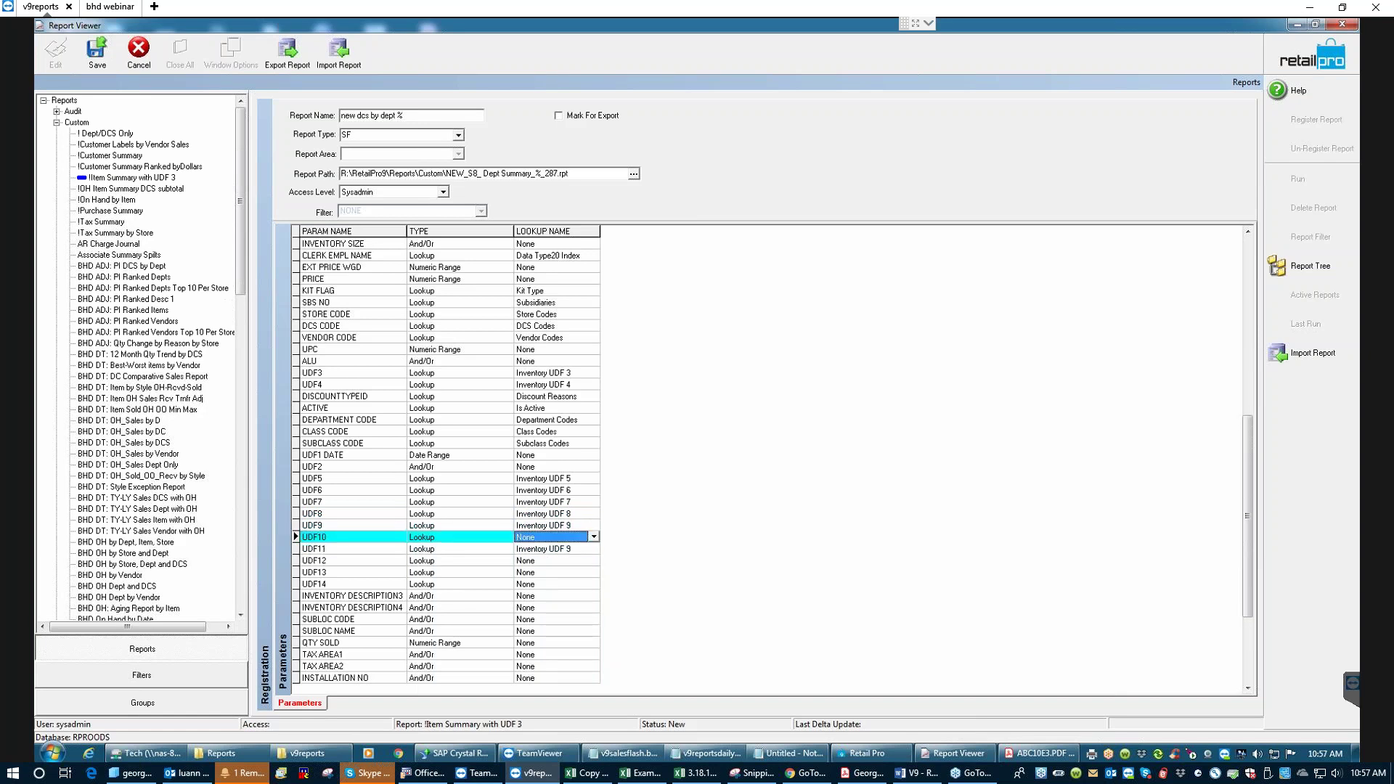
key(Down)
key(Return)
key(Down)
text(x)
key(Down)
key(Down)
key(Return)
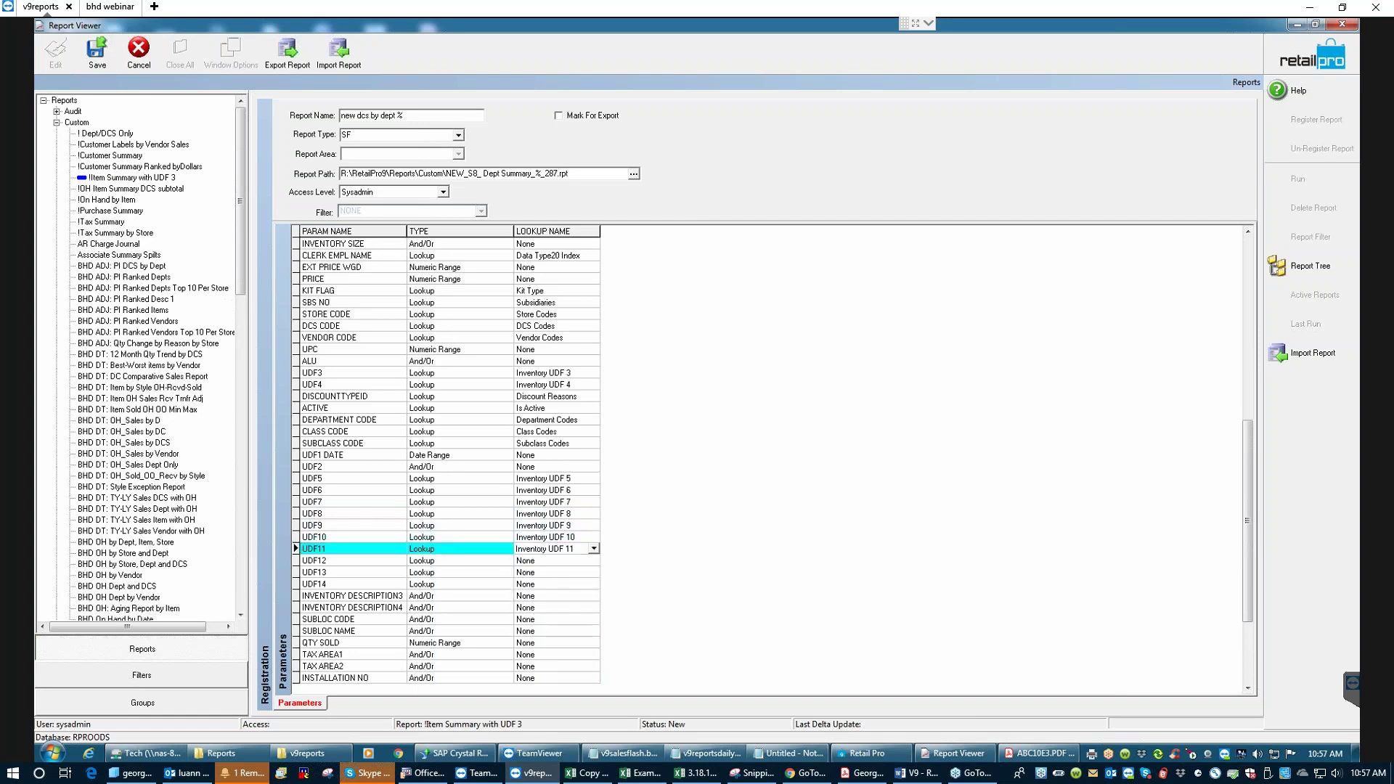
key(Down)
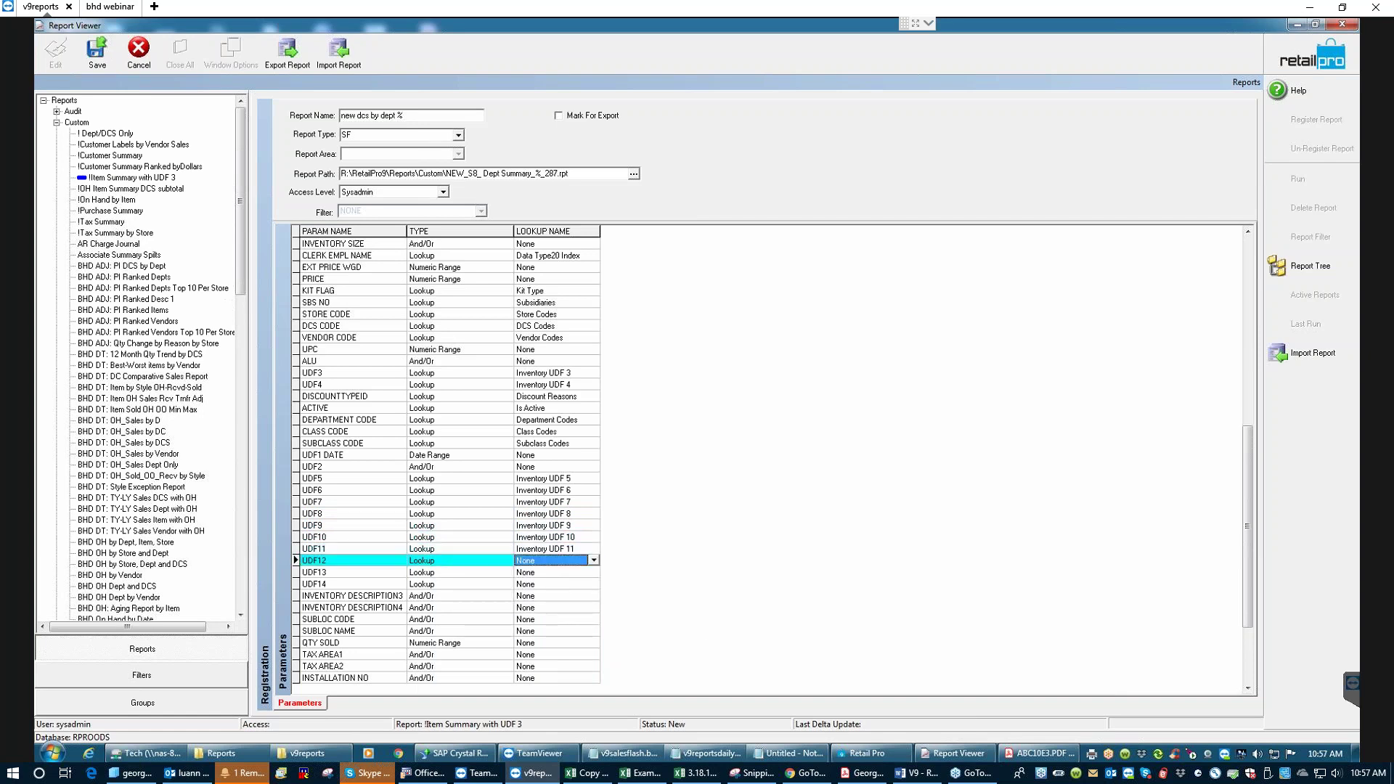
text(i)
key(Down)
key(Return)
- Map UDF13 and UDF14 to Inventory UDF 13 and 14, then review the UDF rows
key(Down)
text(i)
key(Down)
key(Return)
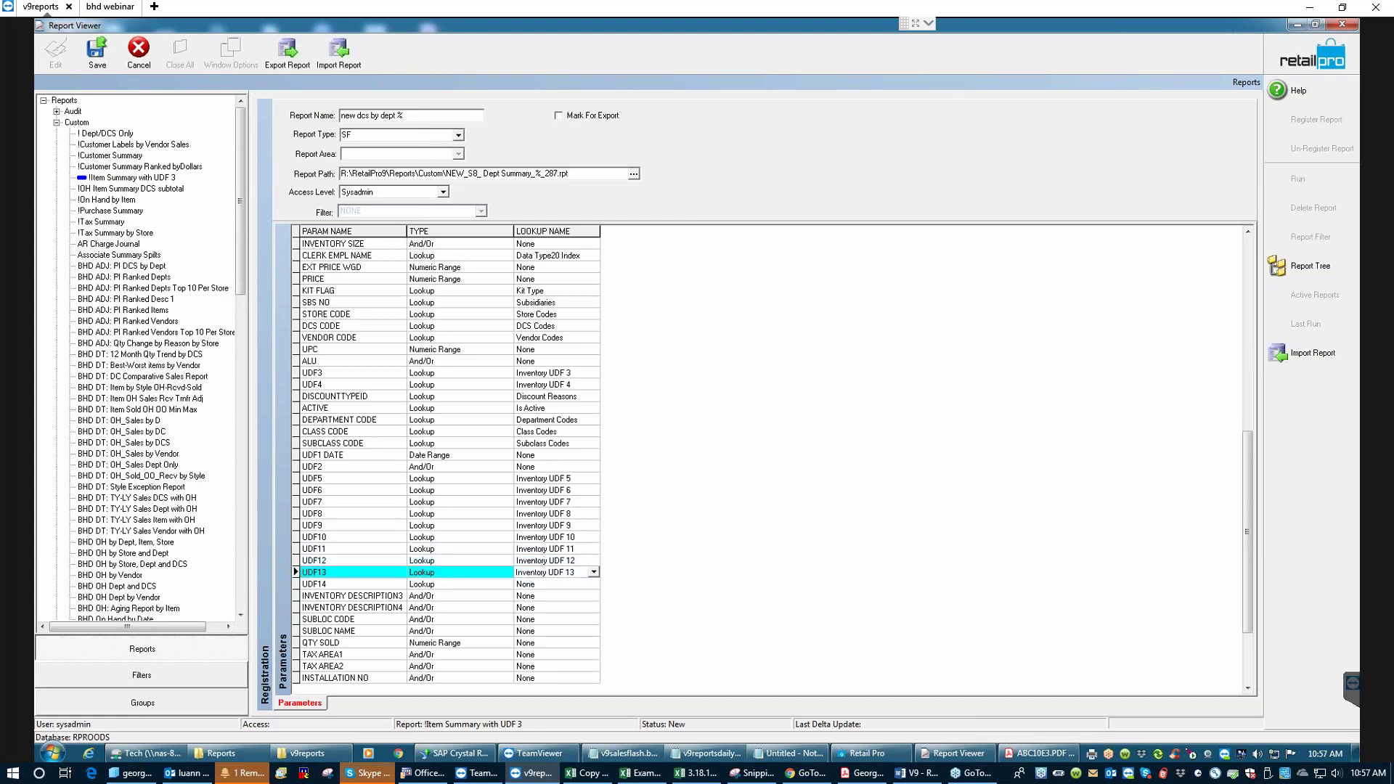
key(Down)
text(i)
key(Down)
key(Return)
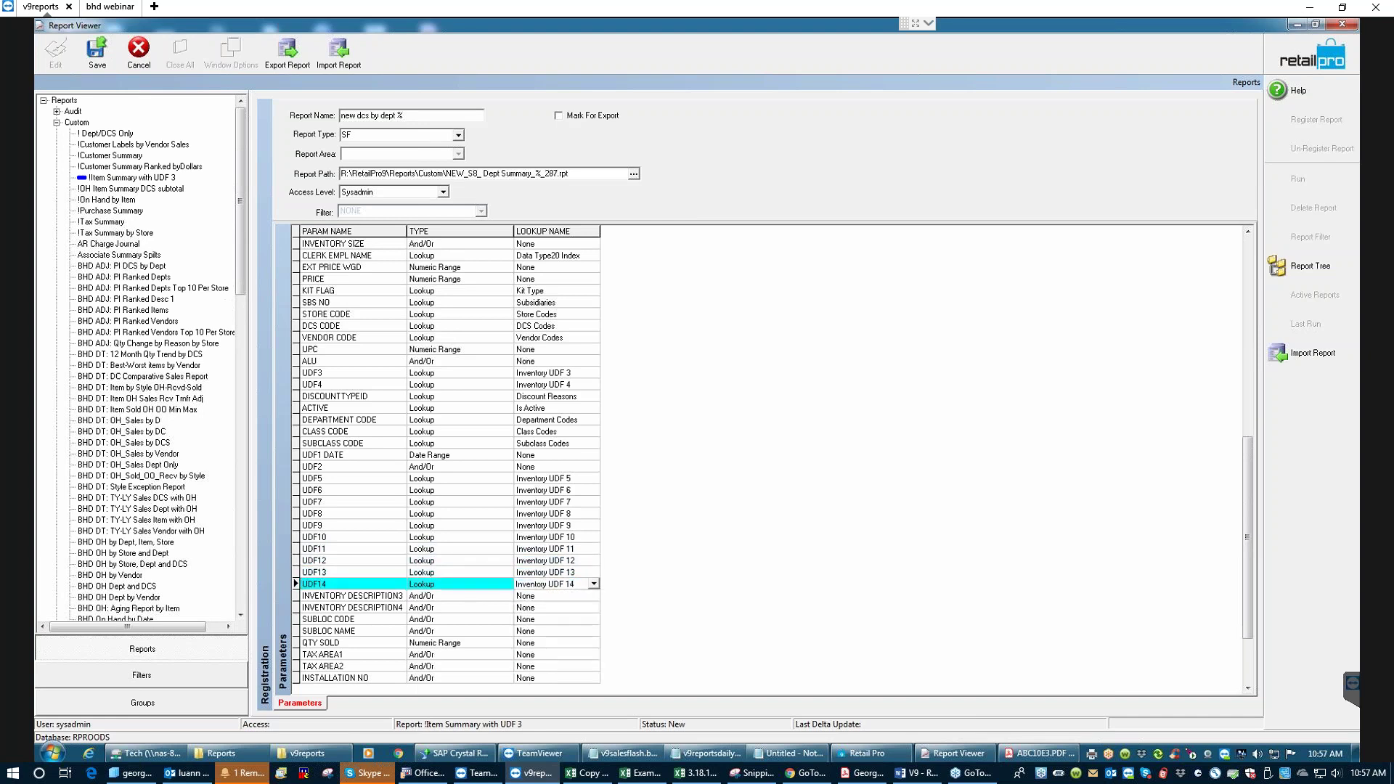
key(Down)
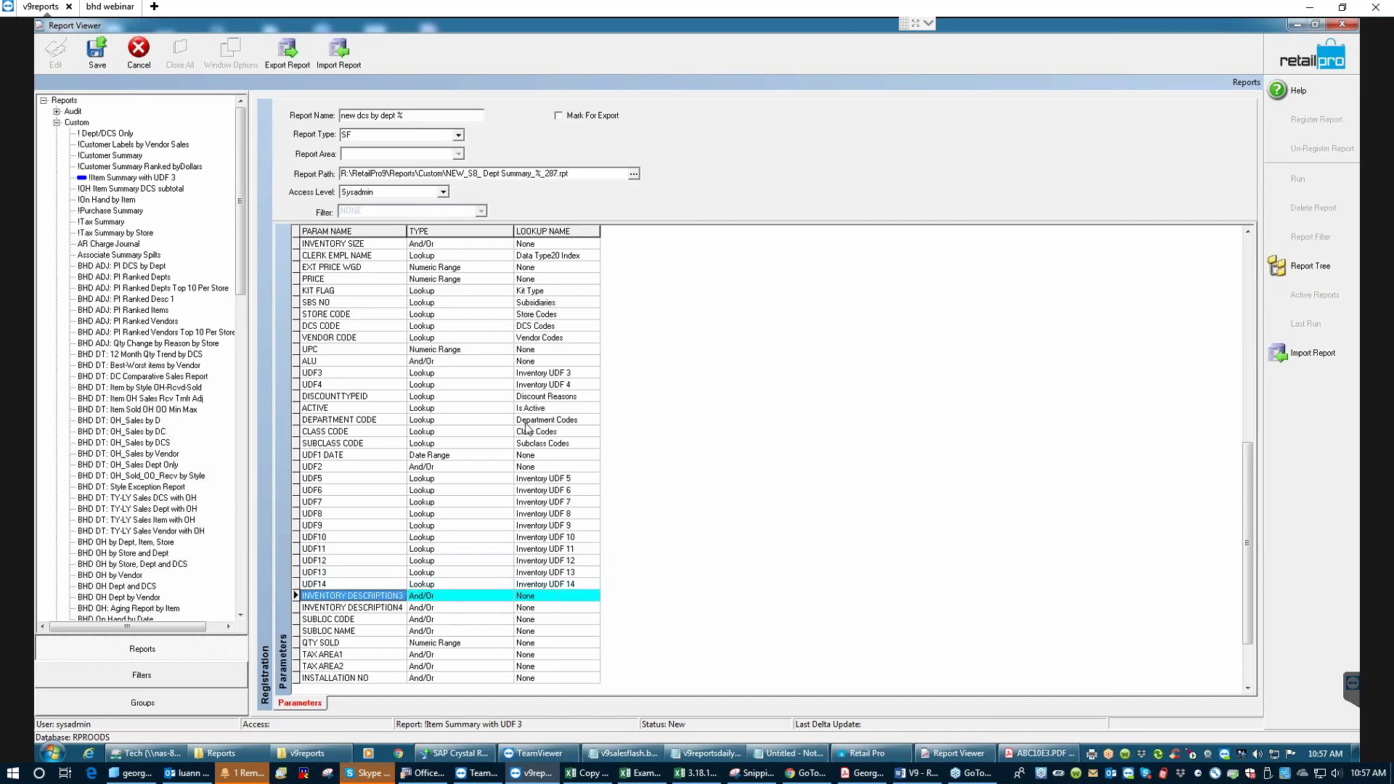
key(Up)
key(Up)
key(Up)
key(Up)
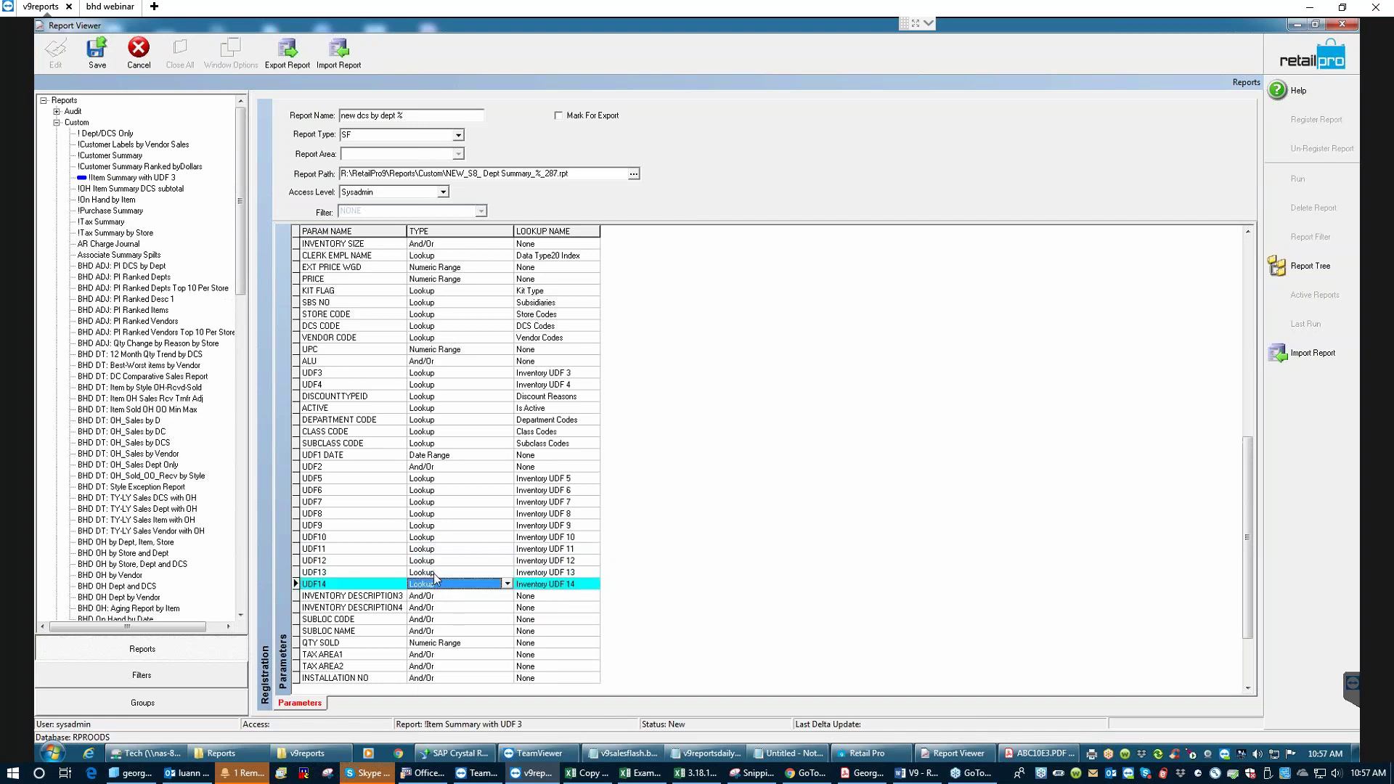
click(442, 550)
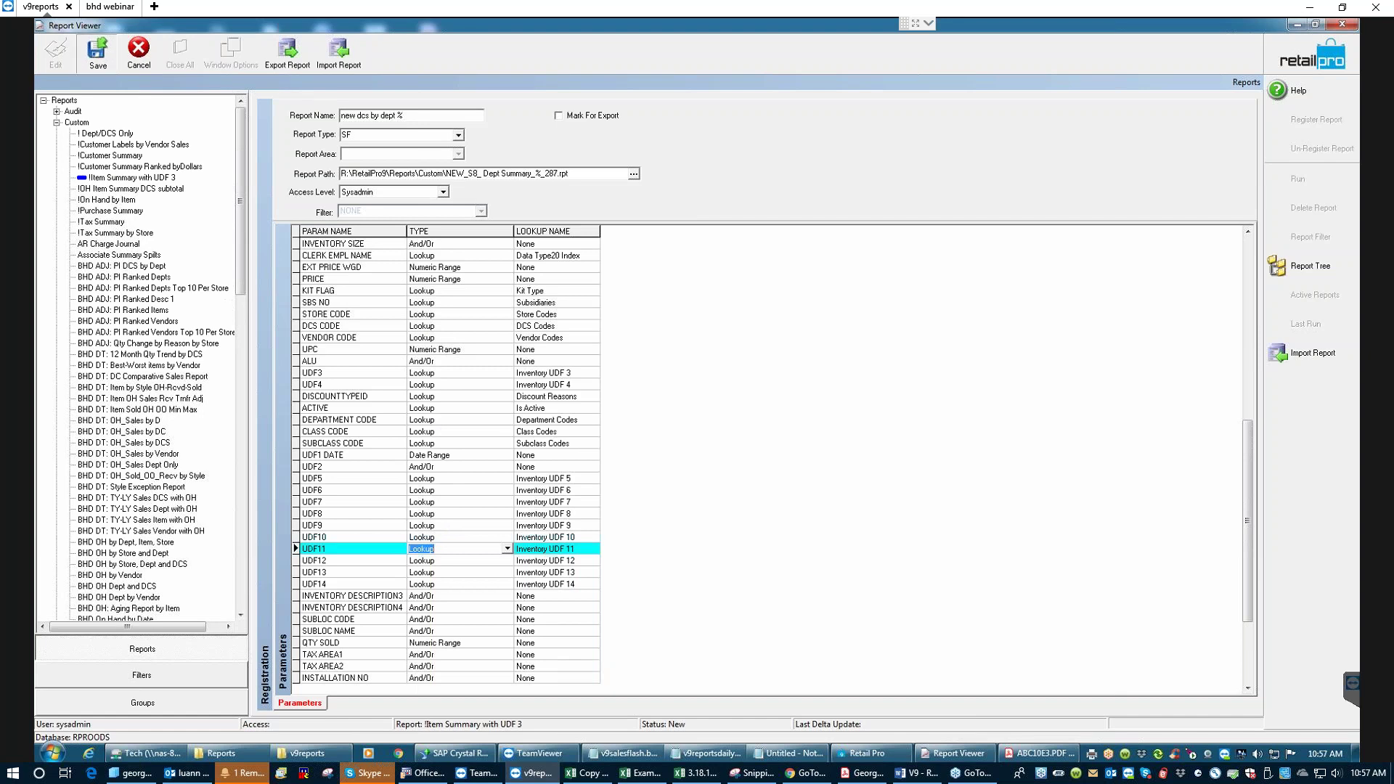
- Save the 'new dcs by dept %' registration and agree to register another report
click(459, 549)
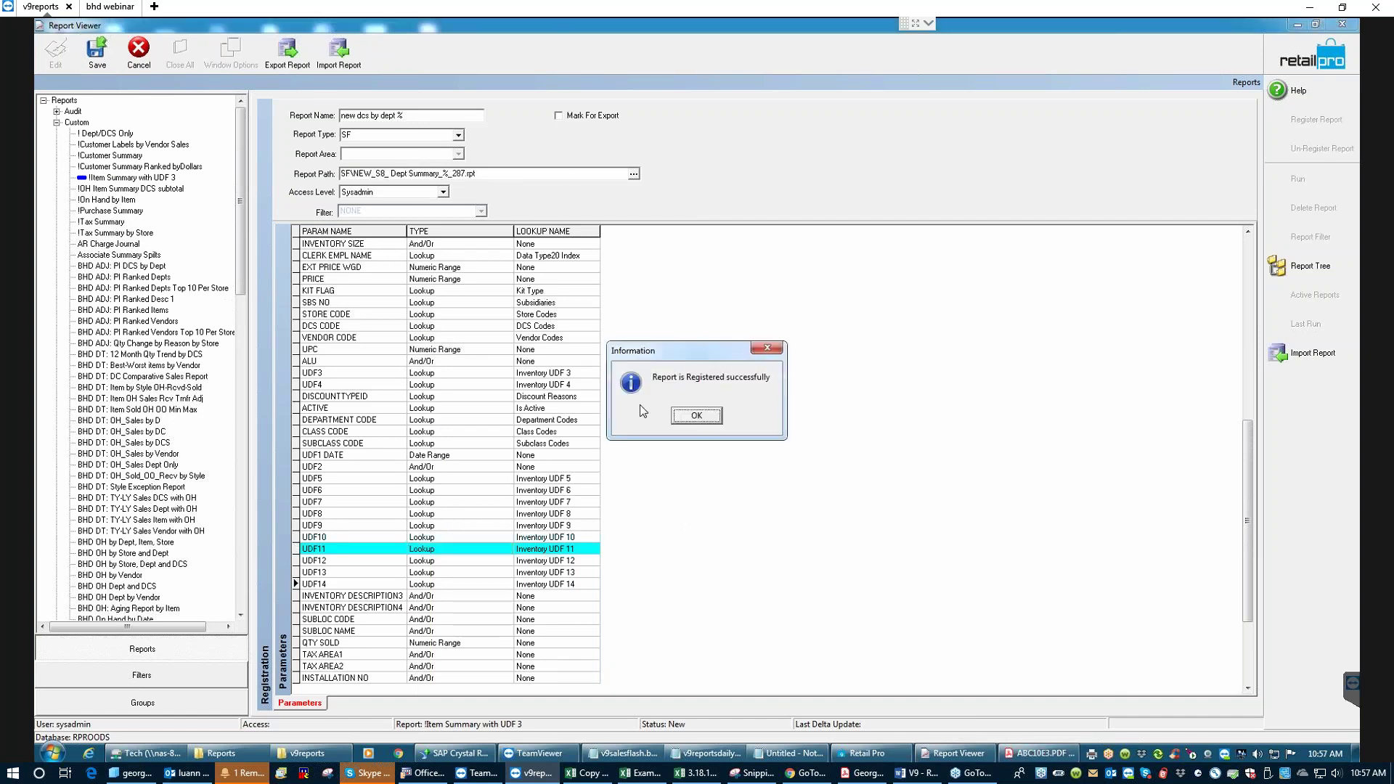
click(698, 416)
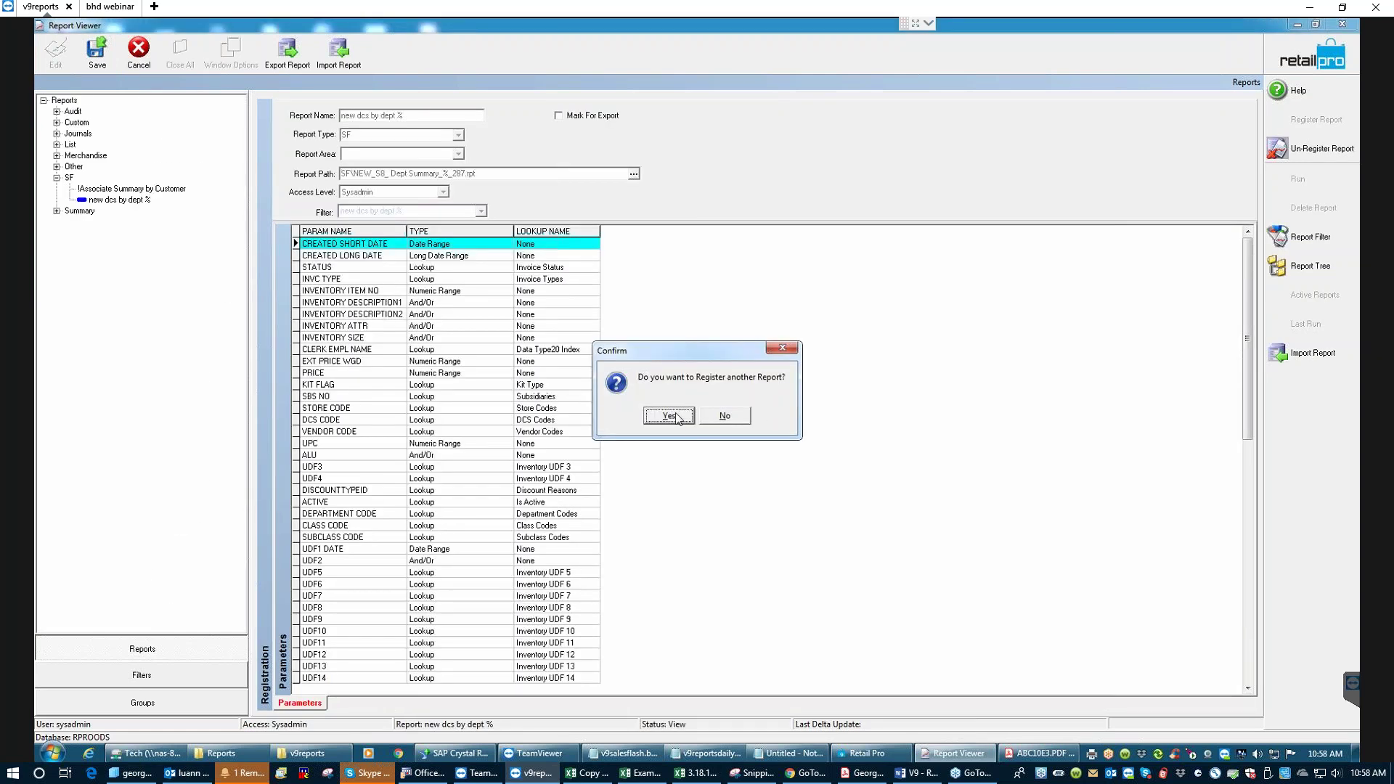
click(668, 416)
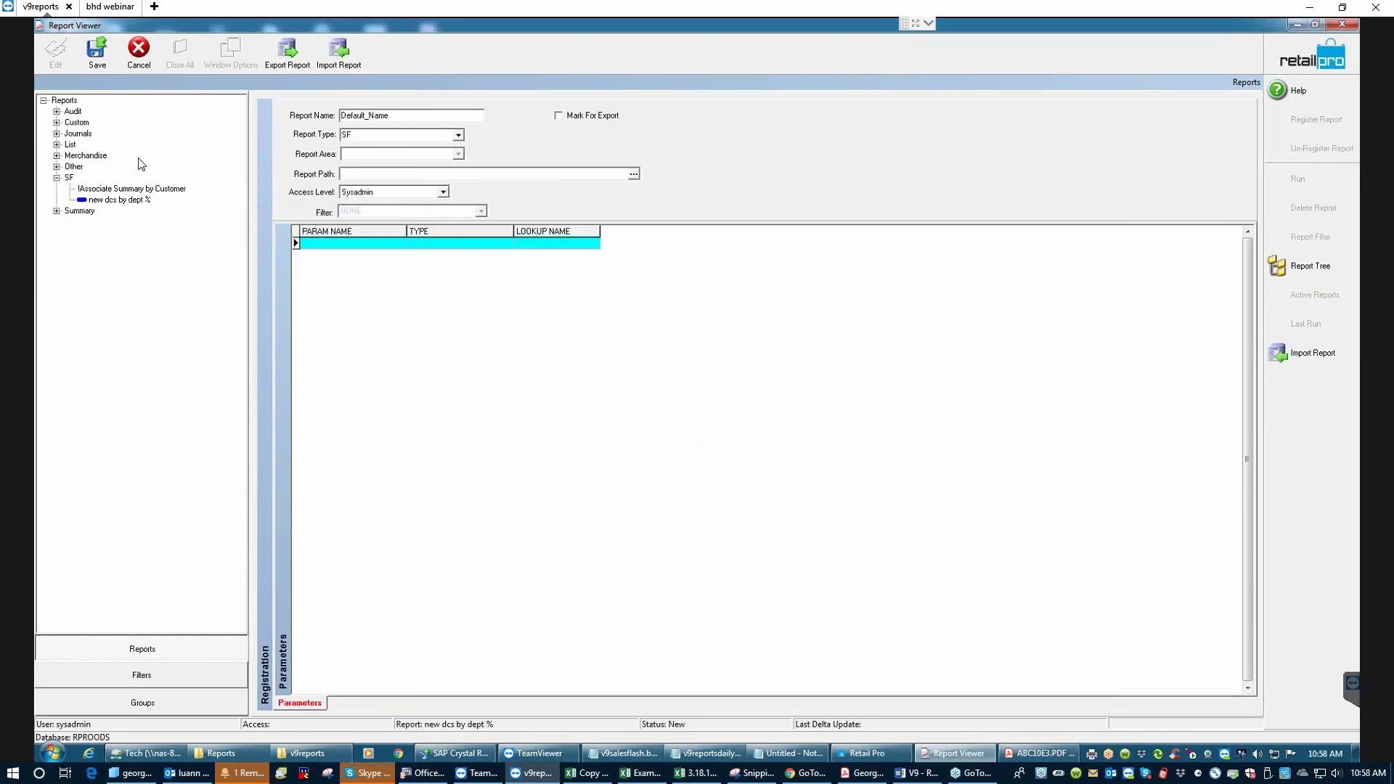
- Select 'new dcs by dept %' in the tree and discard the blank new registration
click(103, 200)
click(138, 49)
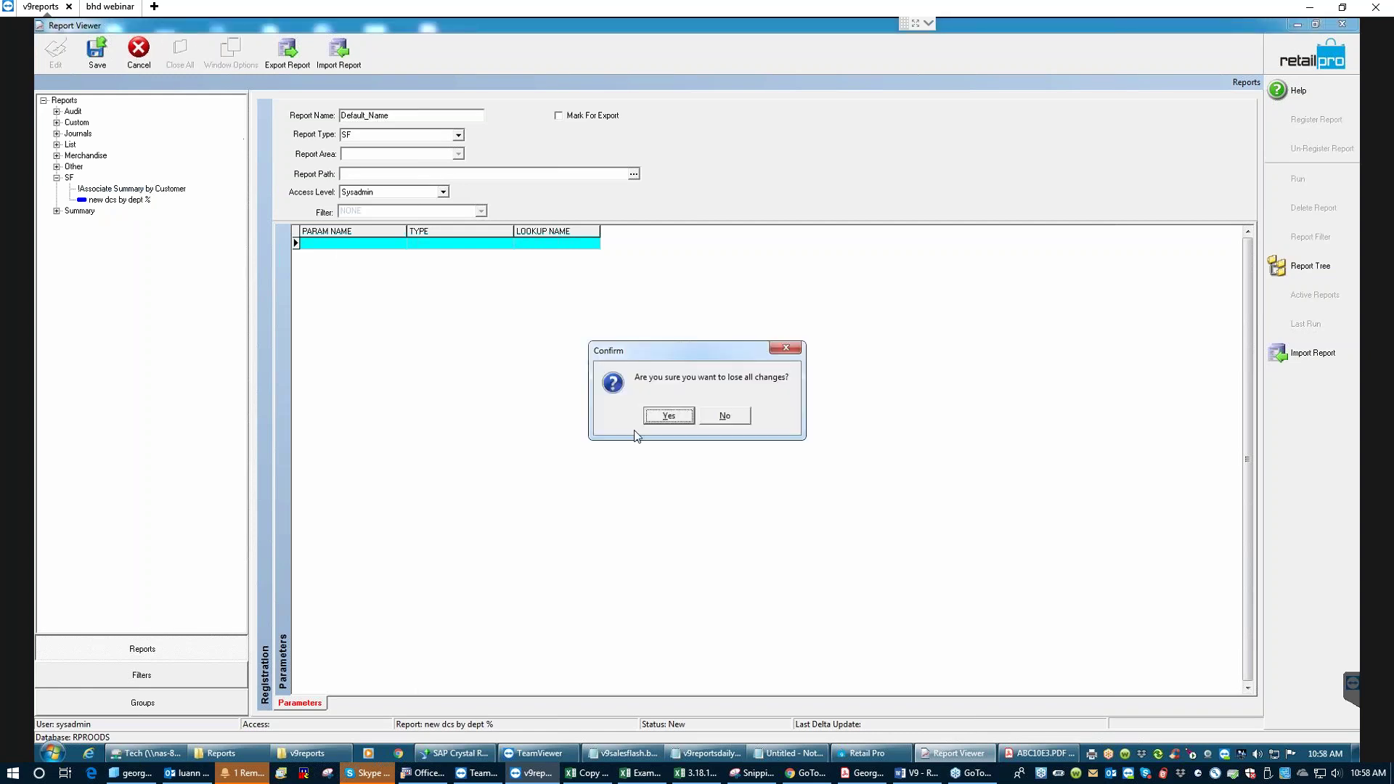
click(671, 417)
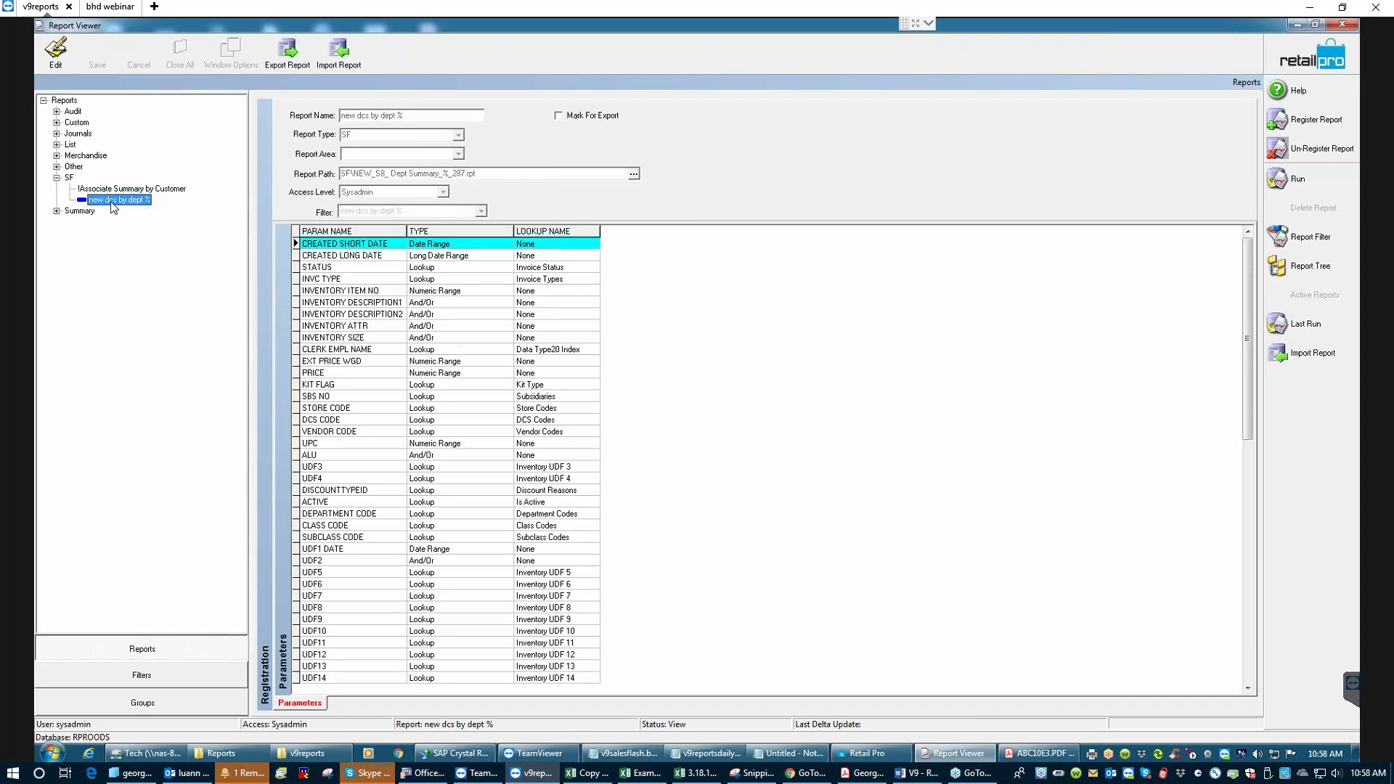
- Review the 'new dcs by dept %' run criteria, cancel without running, and go to Filters
click(1299, 181)
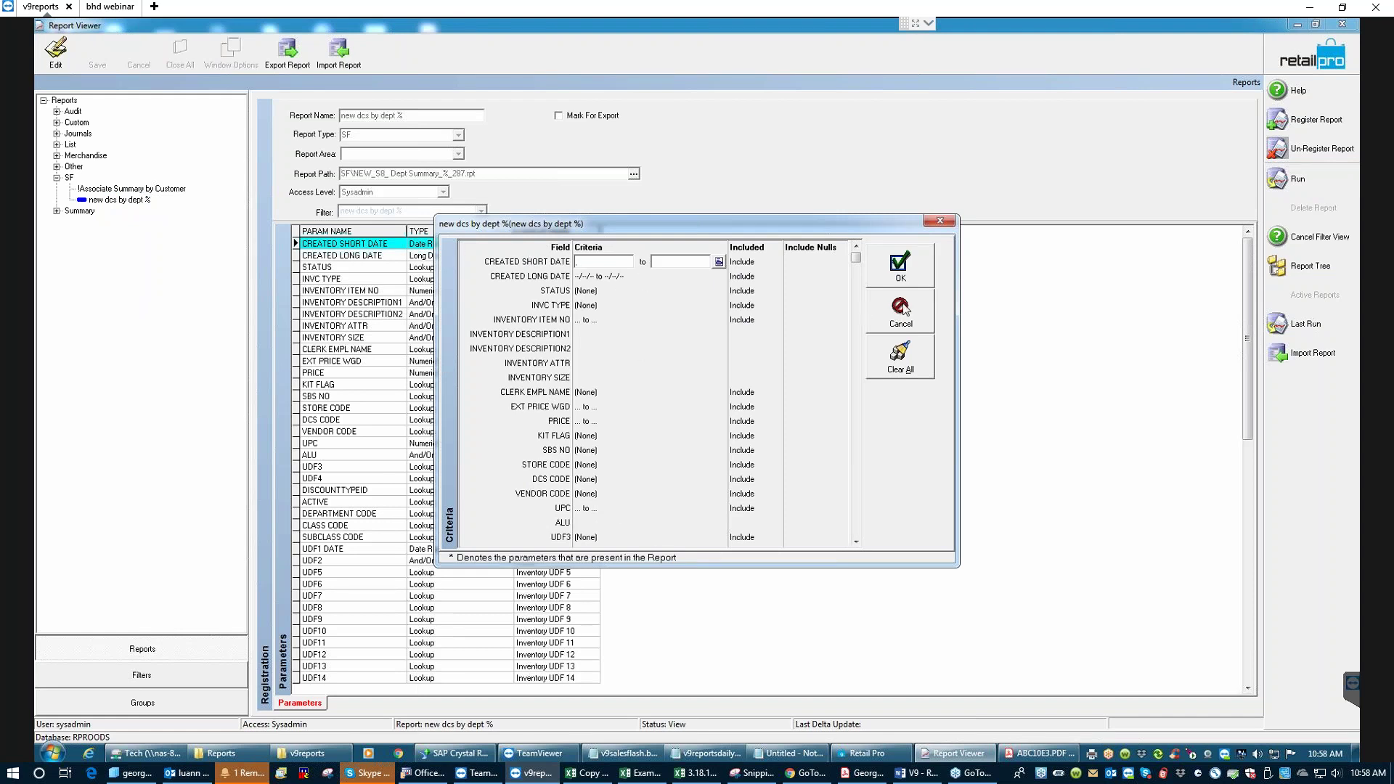
click(900, 311)
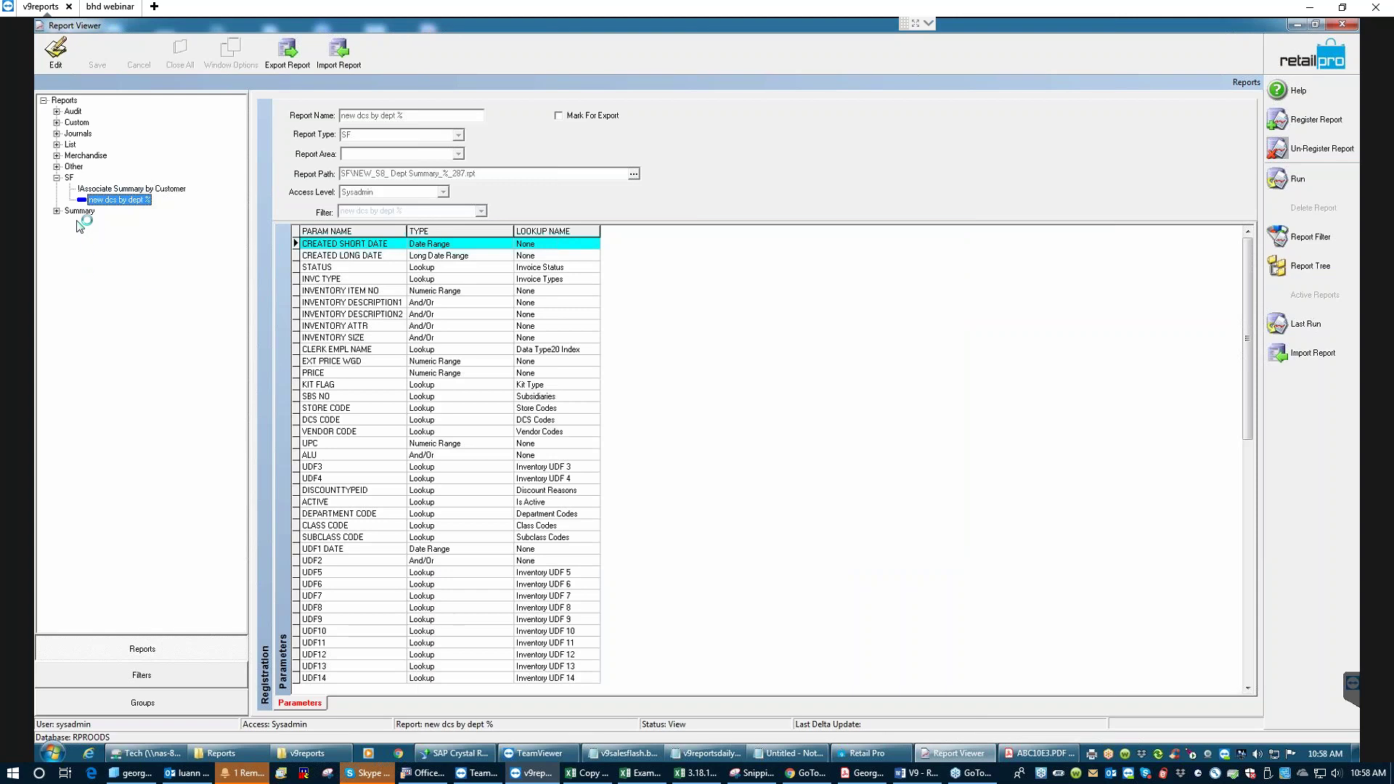
click(152, 681)
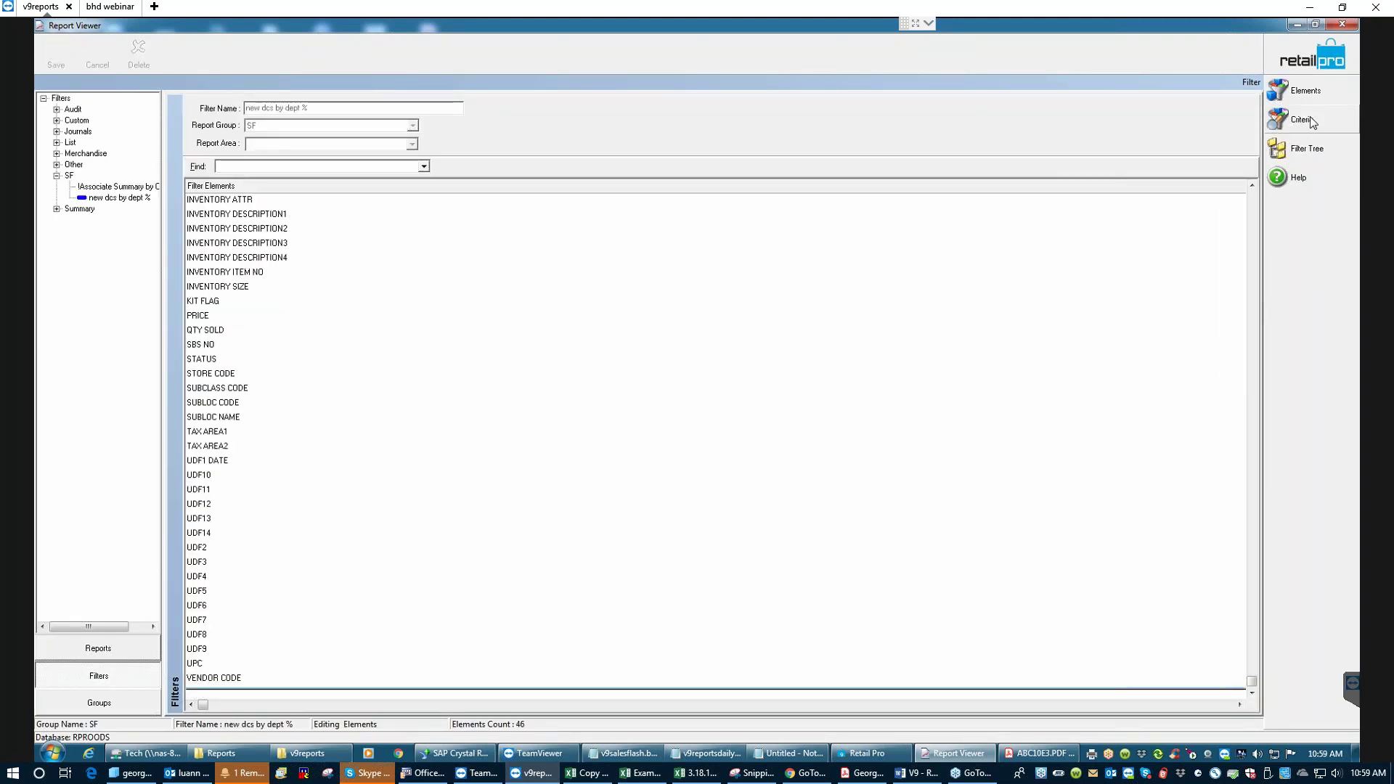
- Set CREATED SHORT DATE to a 24-month range starting 24 months ago (3/1/2017–2/28/2019)
click(1312, 122)
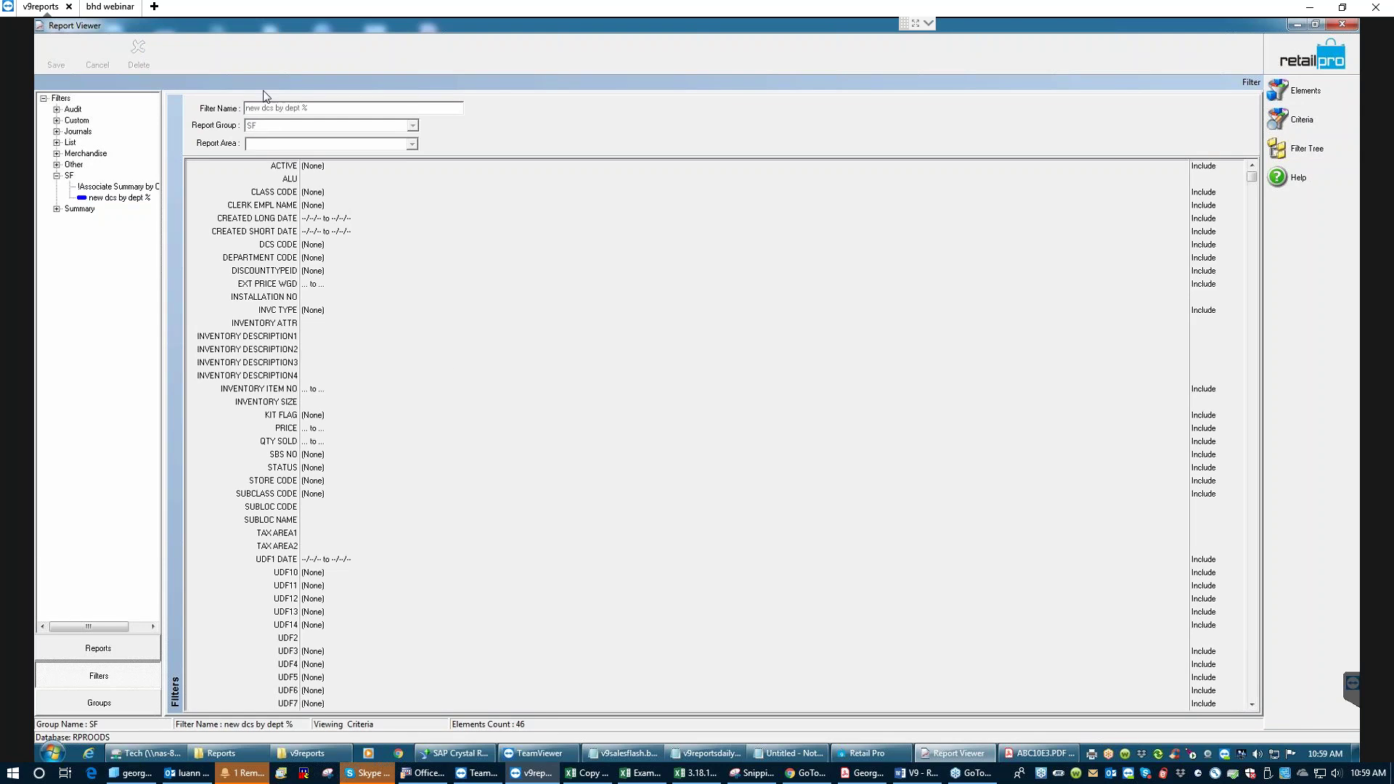
click(308, 231)
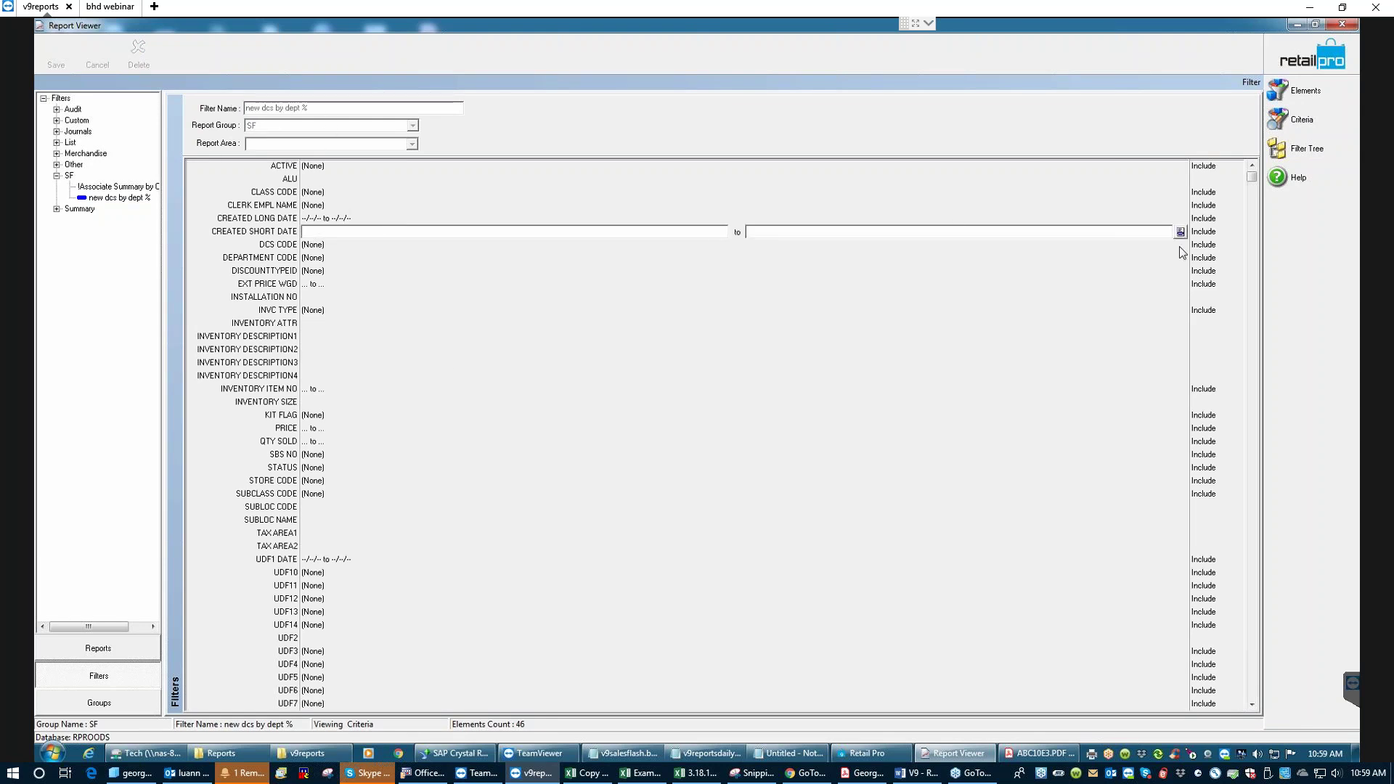
click(1180, 232)
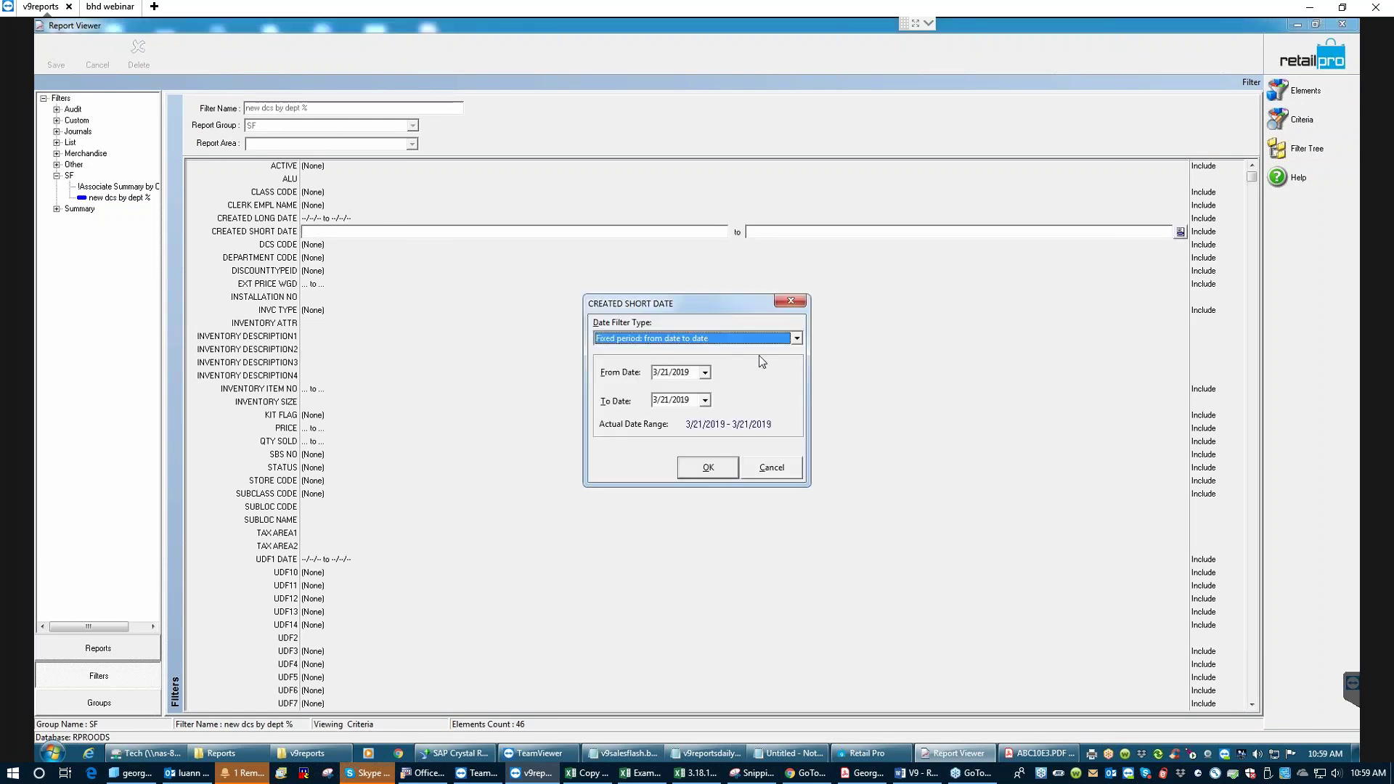
click(796, 339)
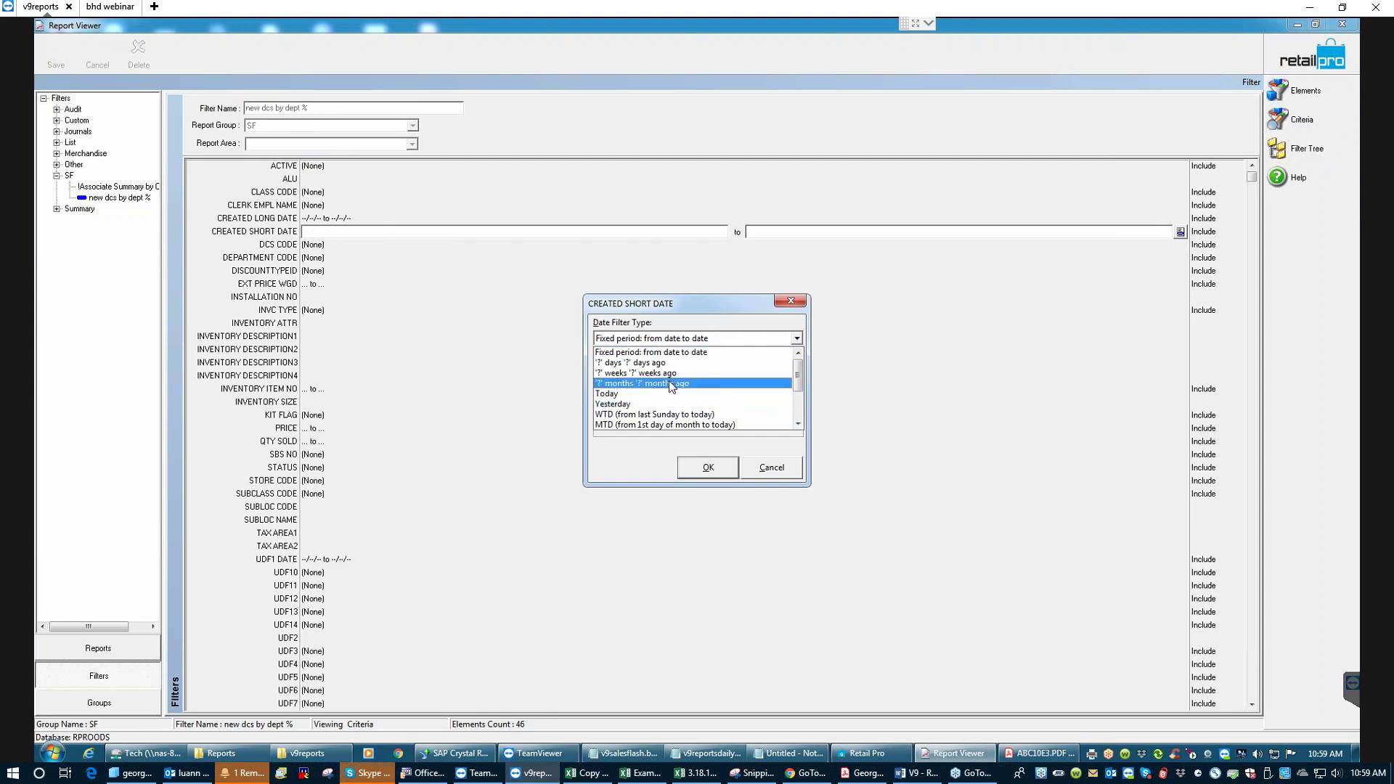
click(670, 383)
click(649, 374)
drag(648, 374, 632, 375)
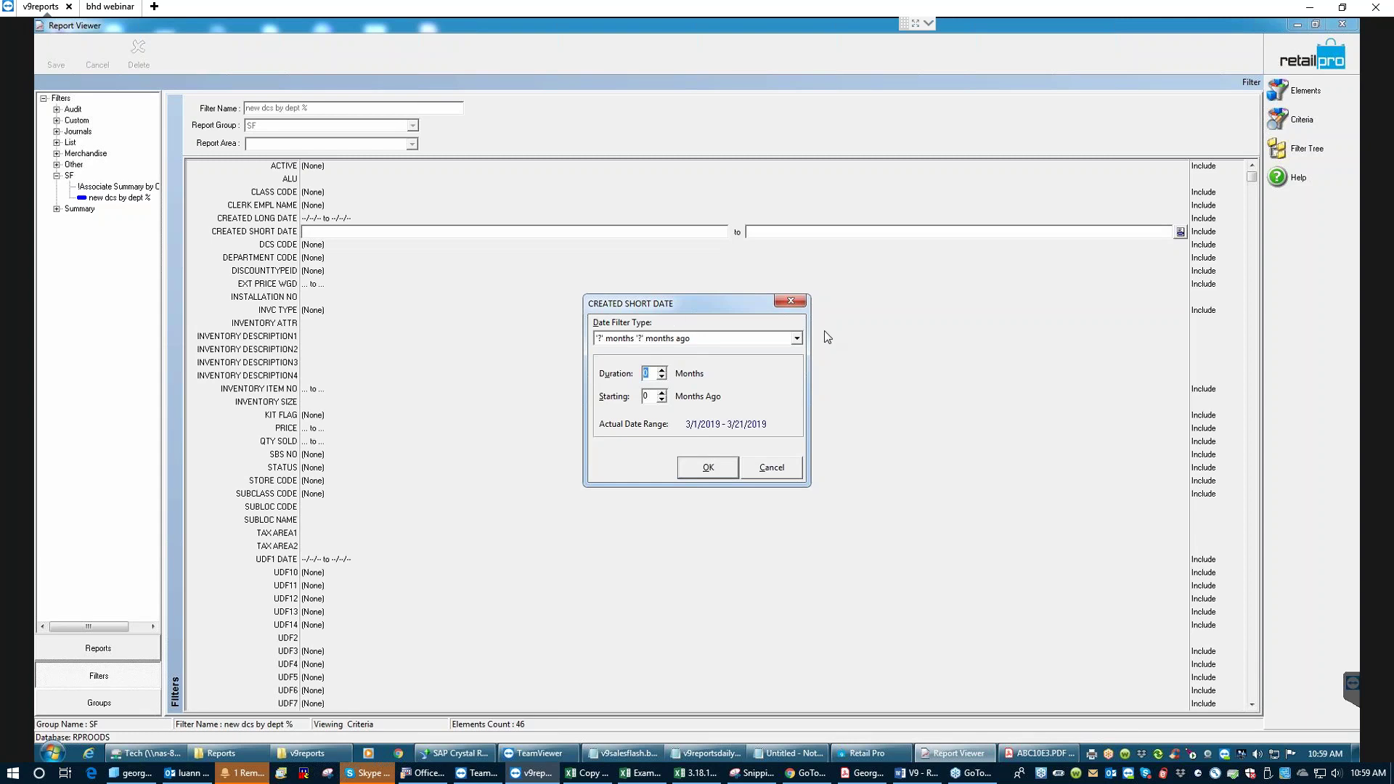
text(24)
double_click(649, 398)
text(24)
click(708, 467)
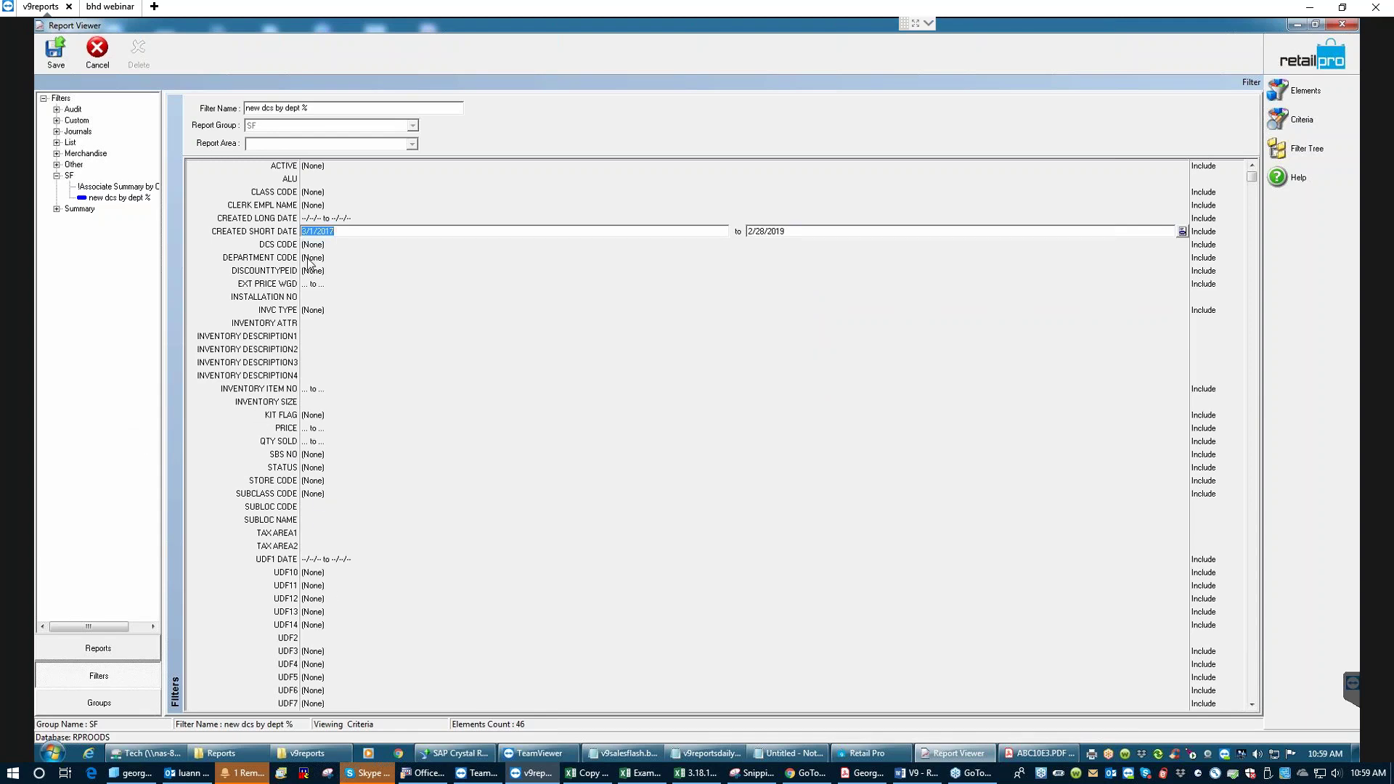
click(310, 259)
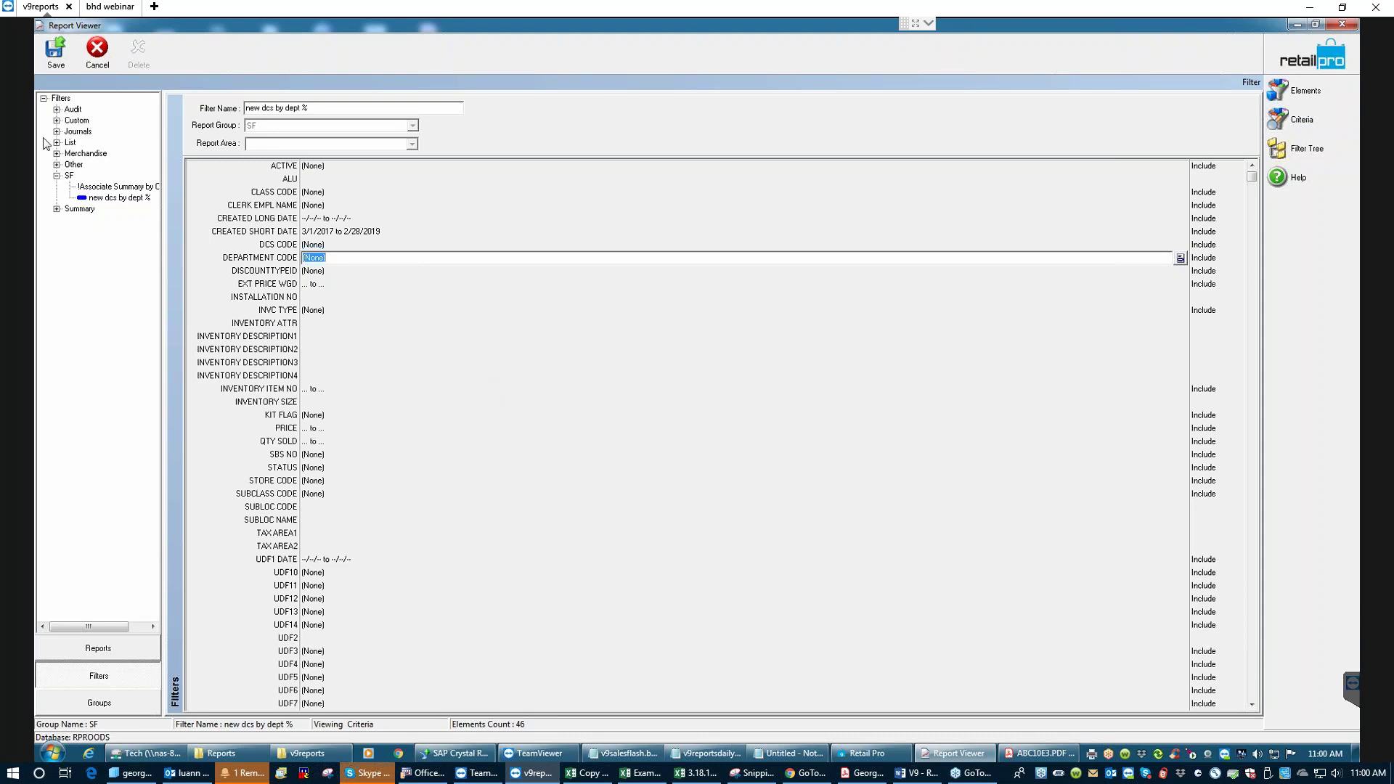
- Save the updated 'new dcs by dept %' filter, confirm it, and return to Reports
click(55, 60)
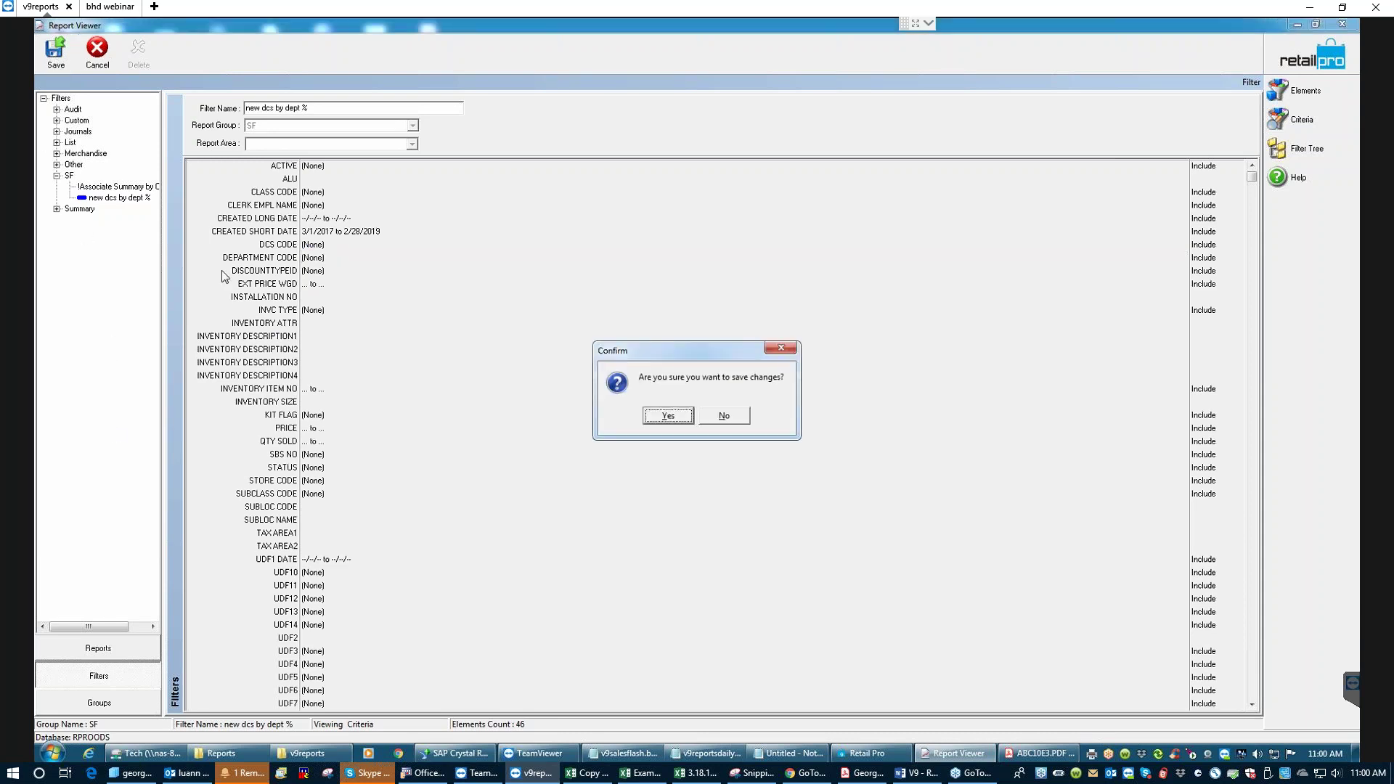
click(679, 414)
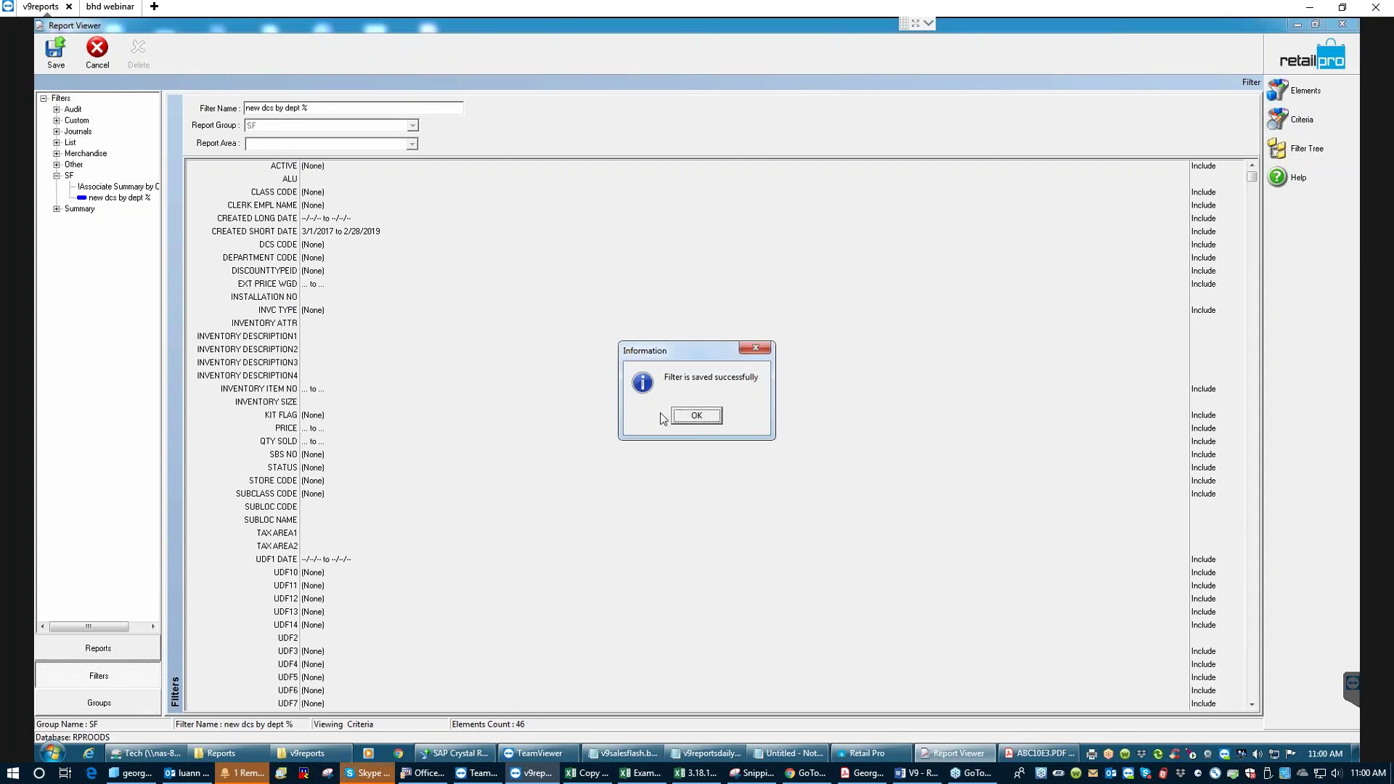
click(689, 420)
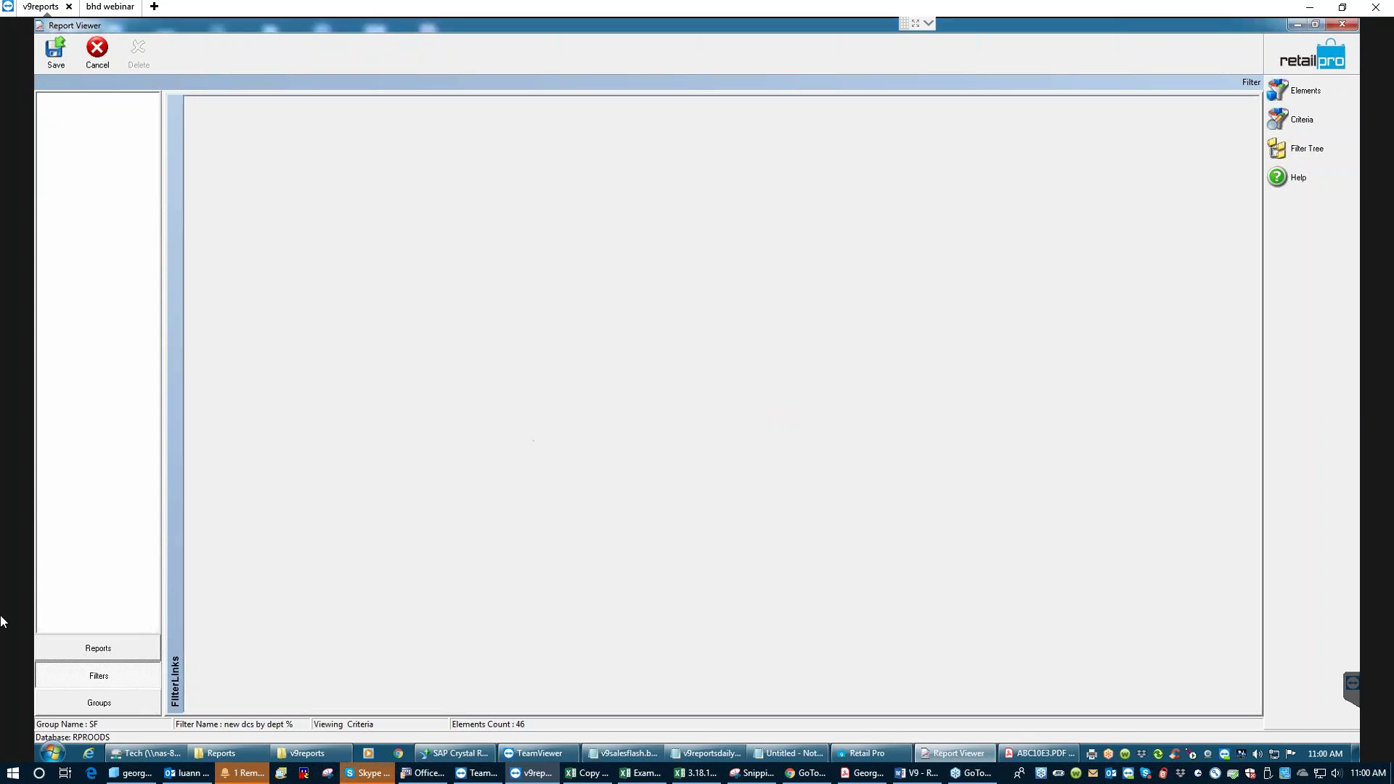
click(92, 652)
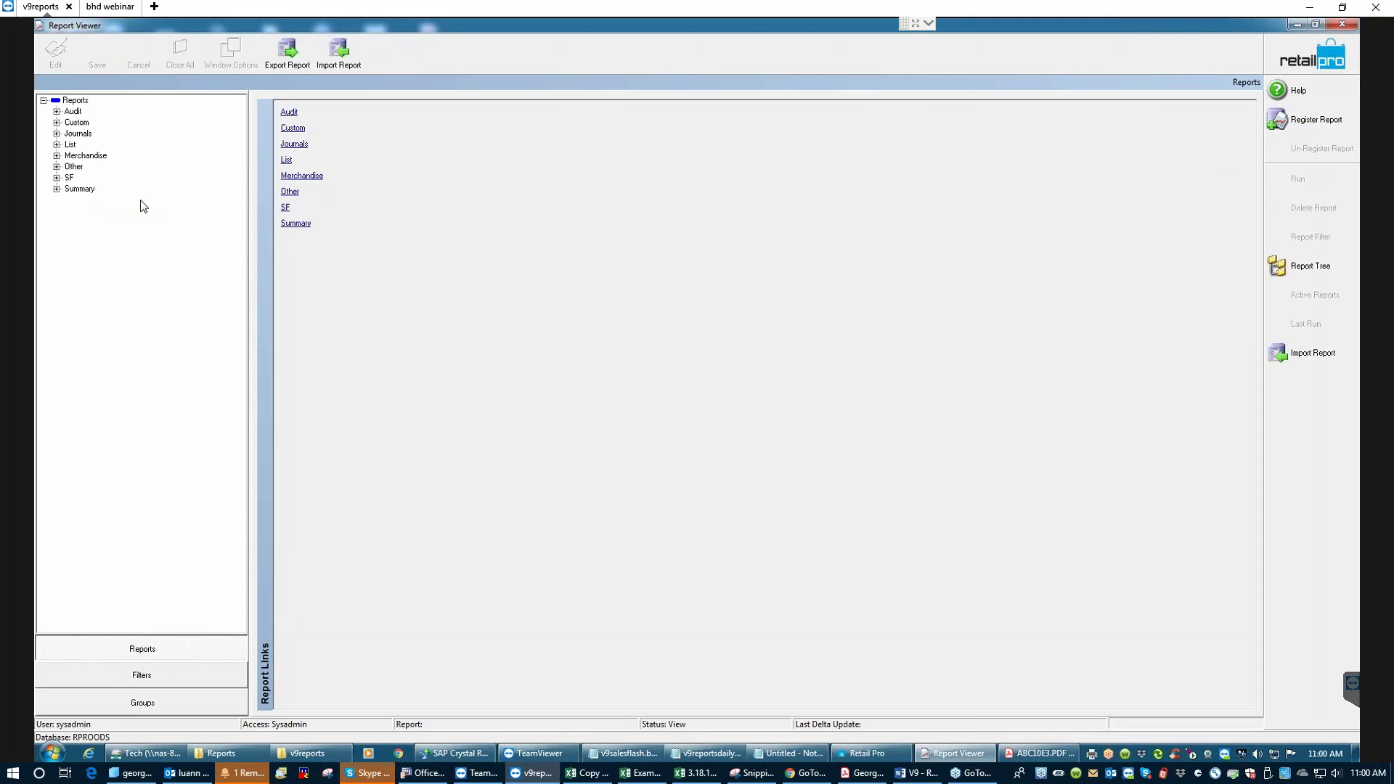
- Run the SF 'new dcs by dept %' report with the 3/1/2017–2/28/2019 criteria accepted
click(58, 178)
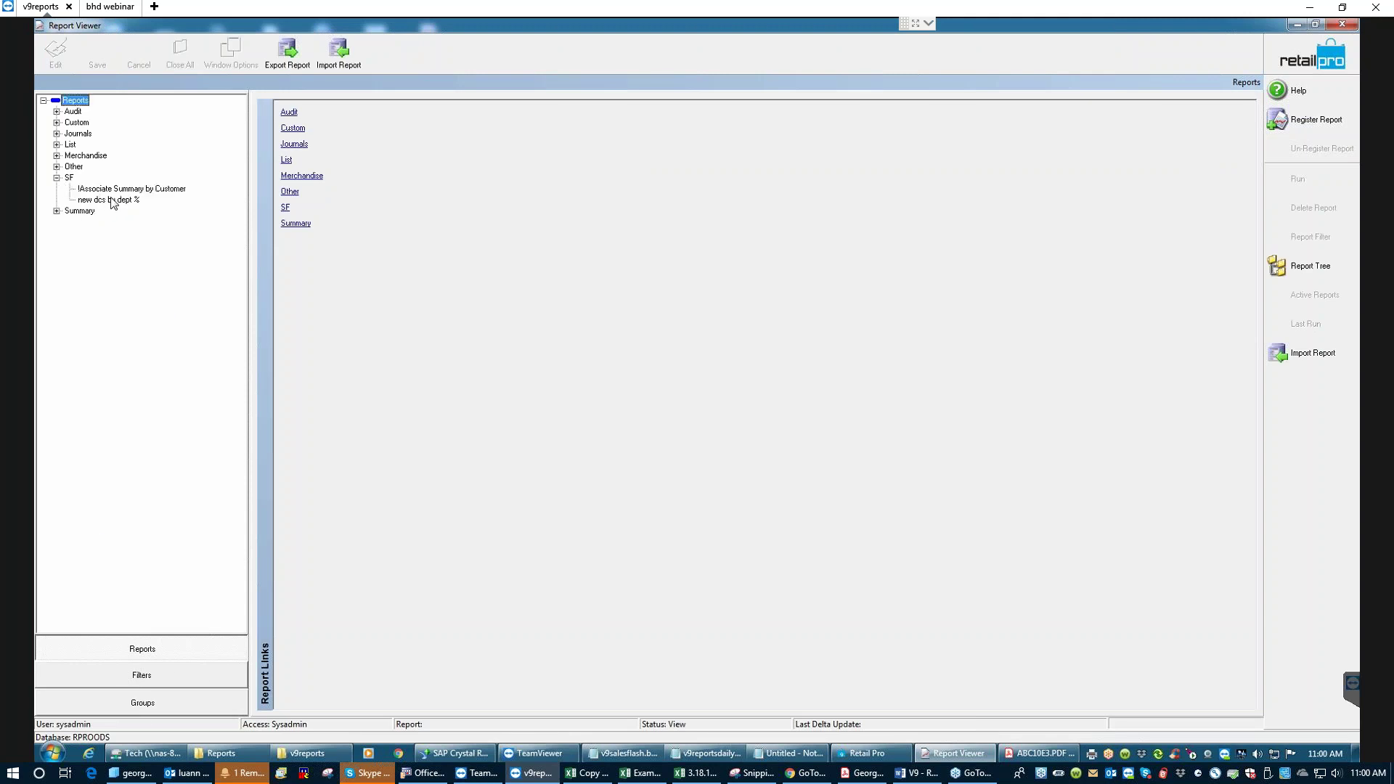
click(112, 200)
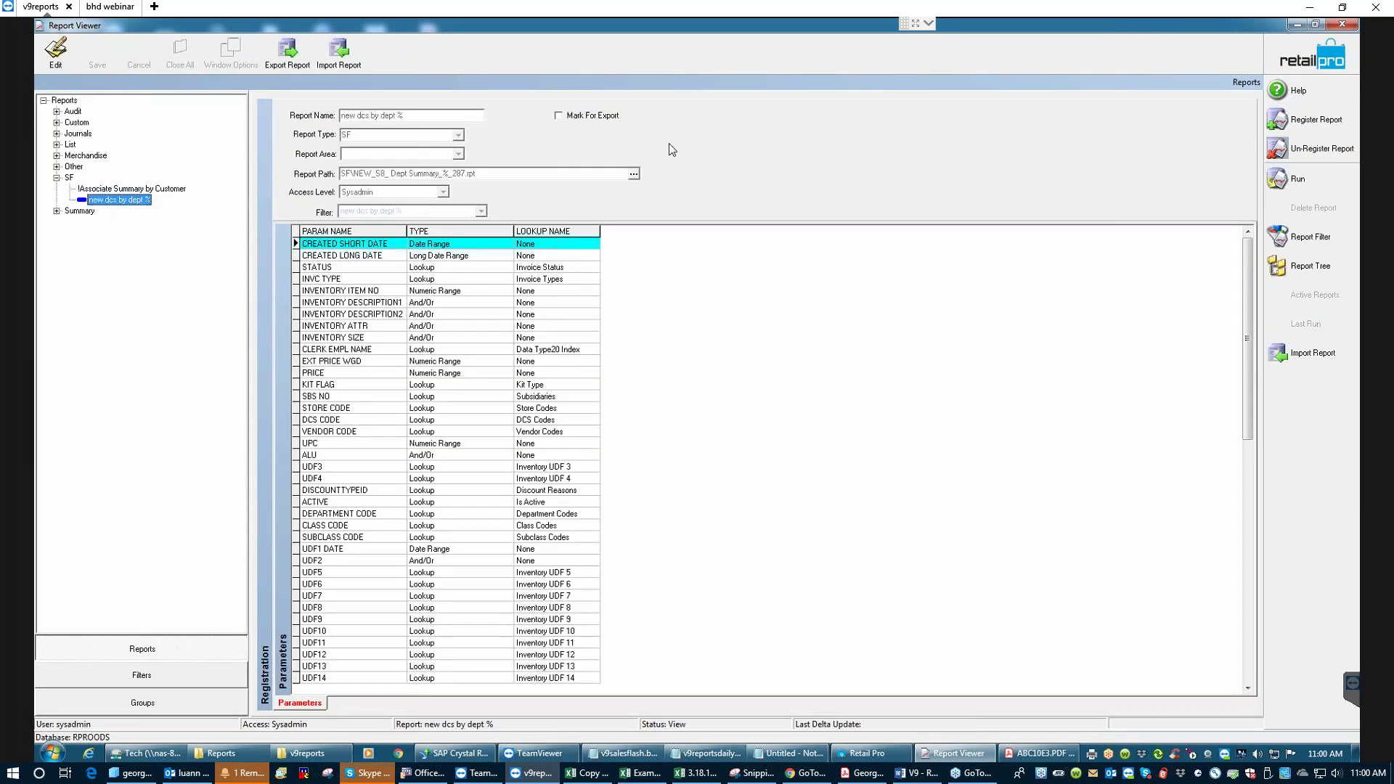
click(1298, 179)
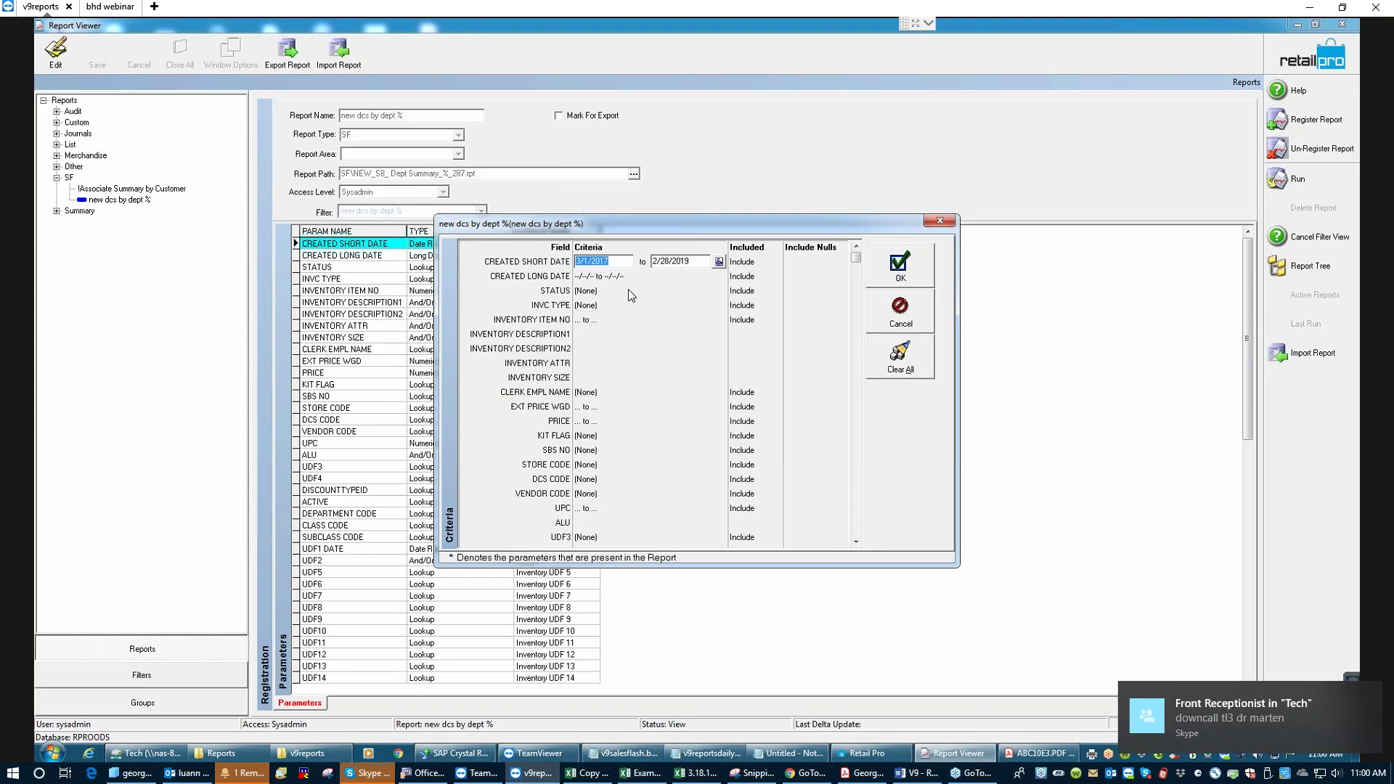
click(891, 267)
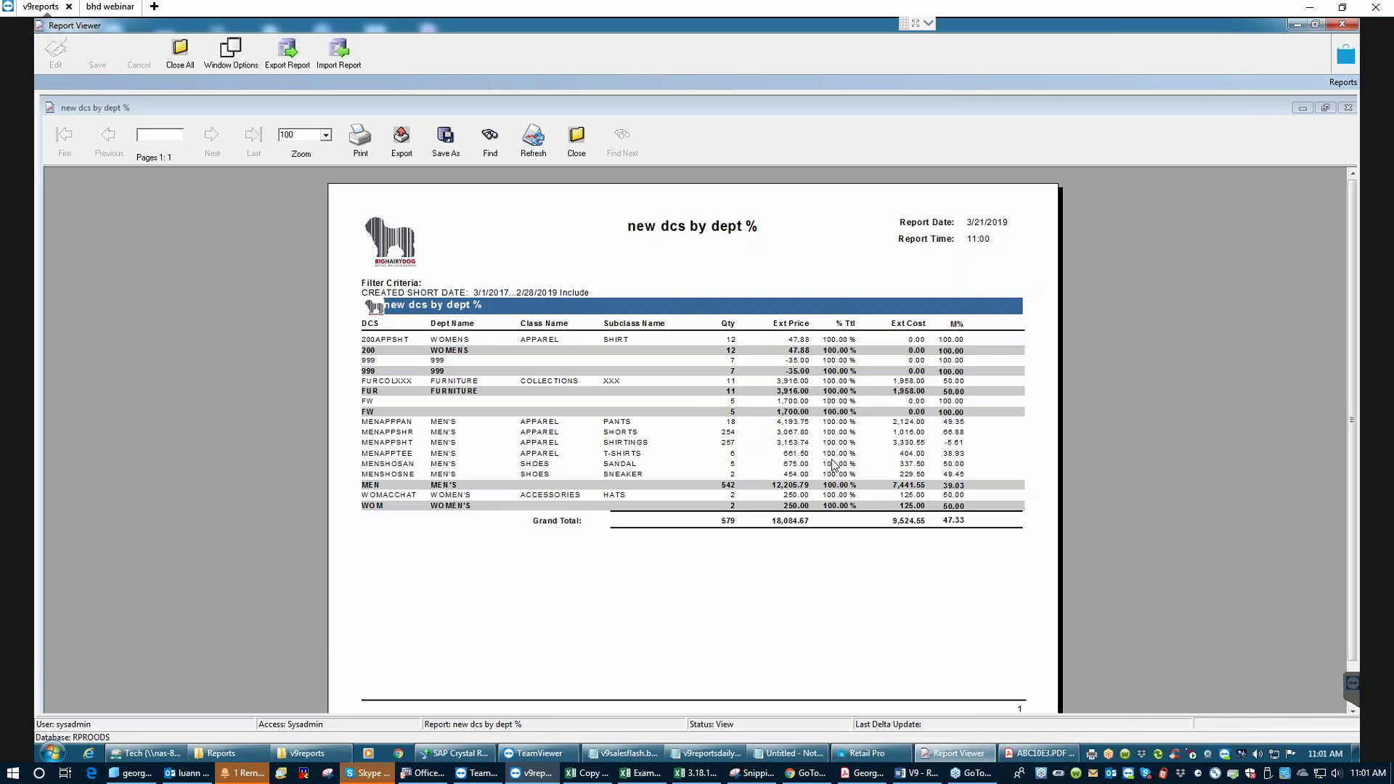
click(836, 451)
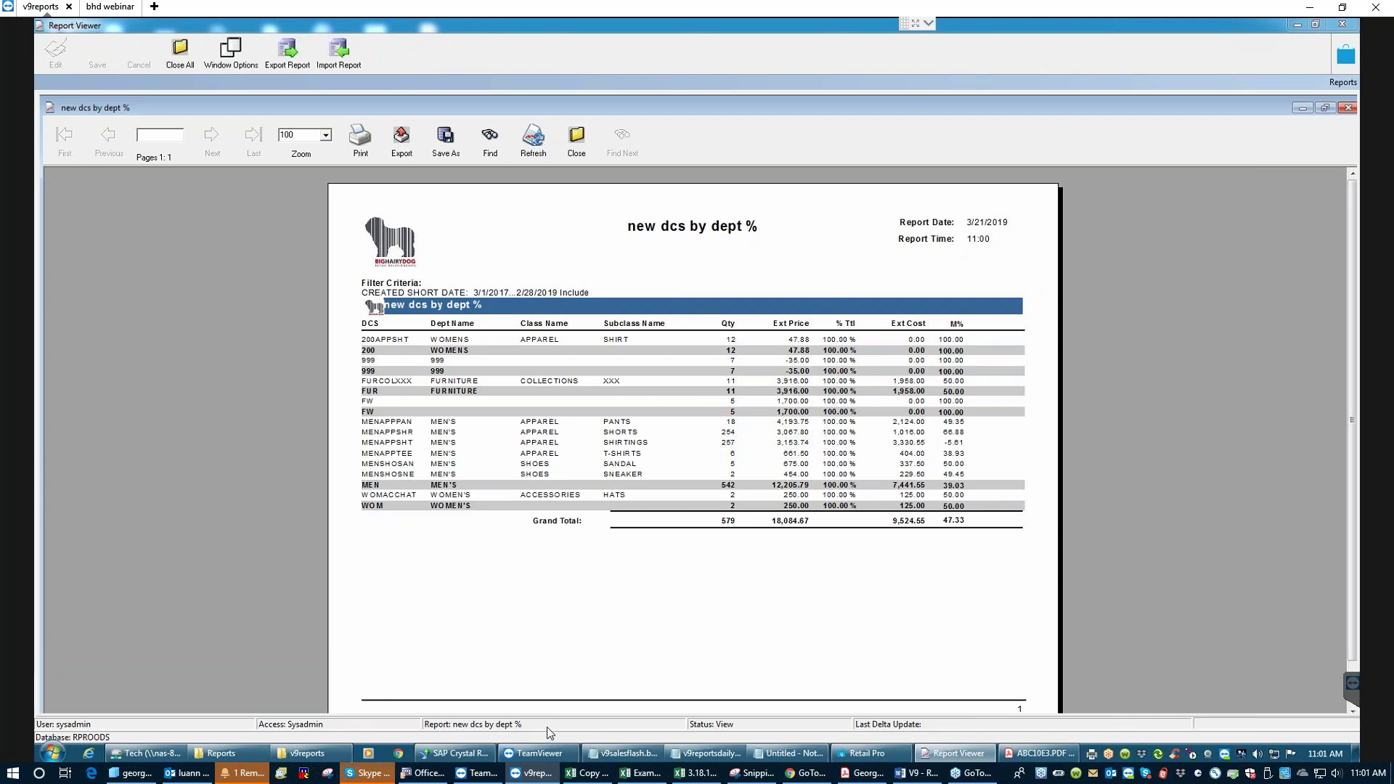
- Leave the report, where every % Ttl reads 100.00 %, and bring SAP Crystal Reports forward
click(457, 753)
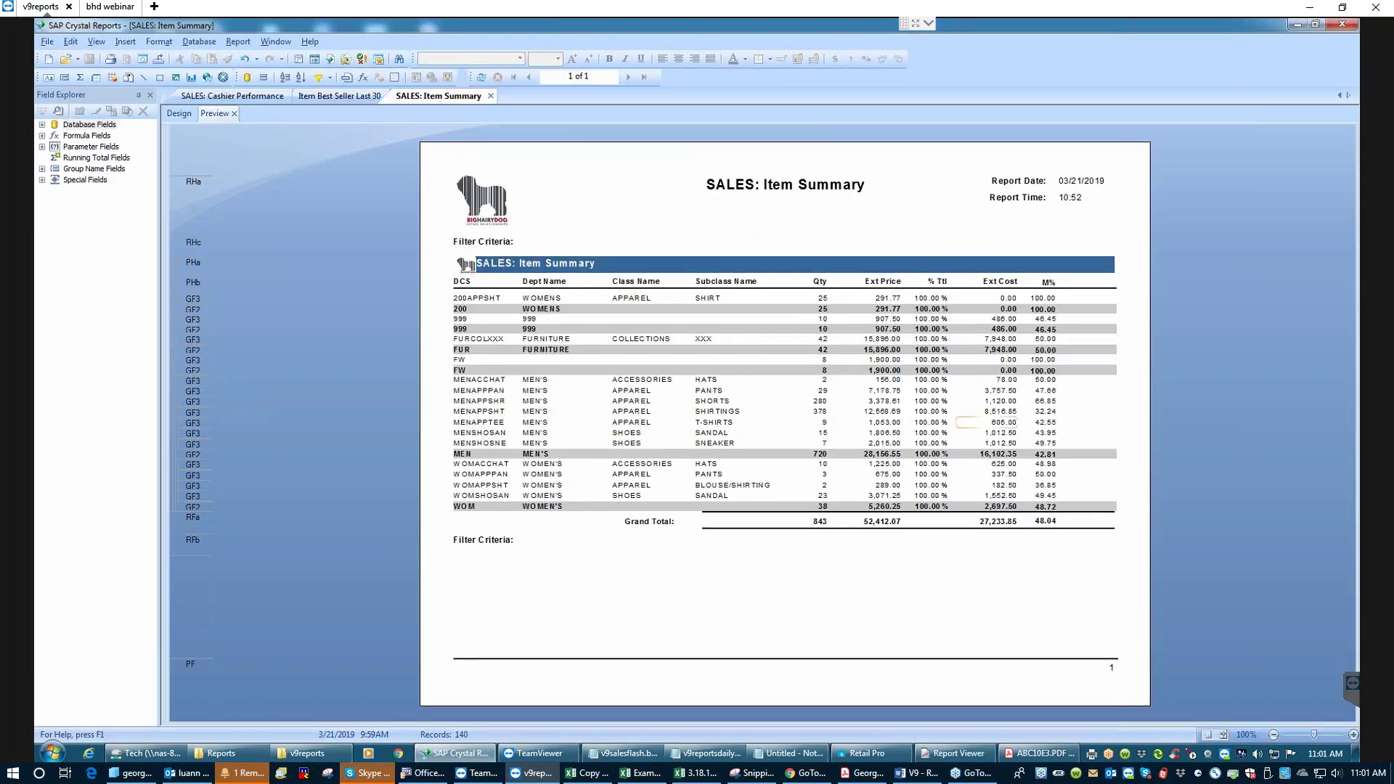
- In Design view, base the first % Ttl summary on Grand Total: Sum of EXT_PRICE
click(178, 114)
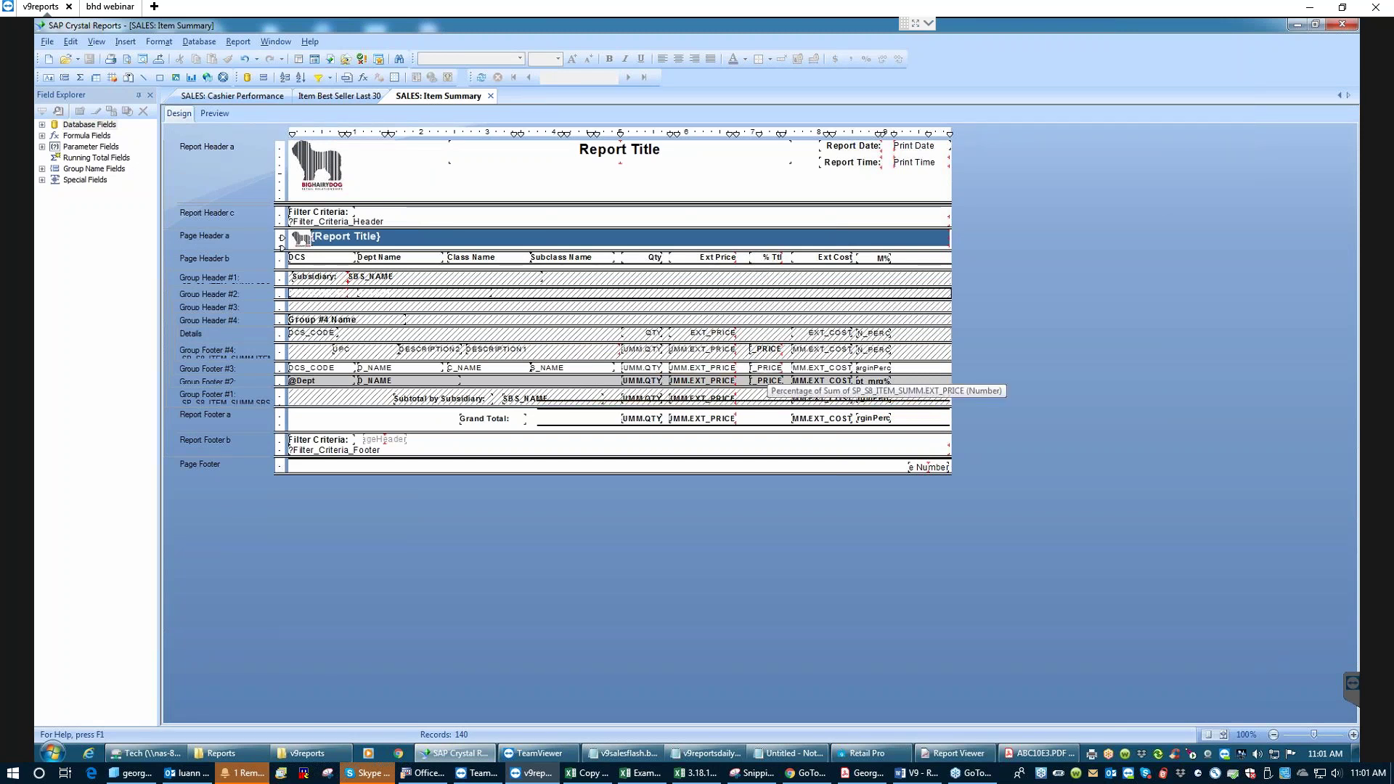
right_click(765, 369)
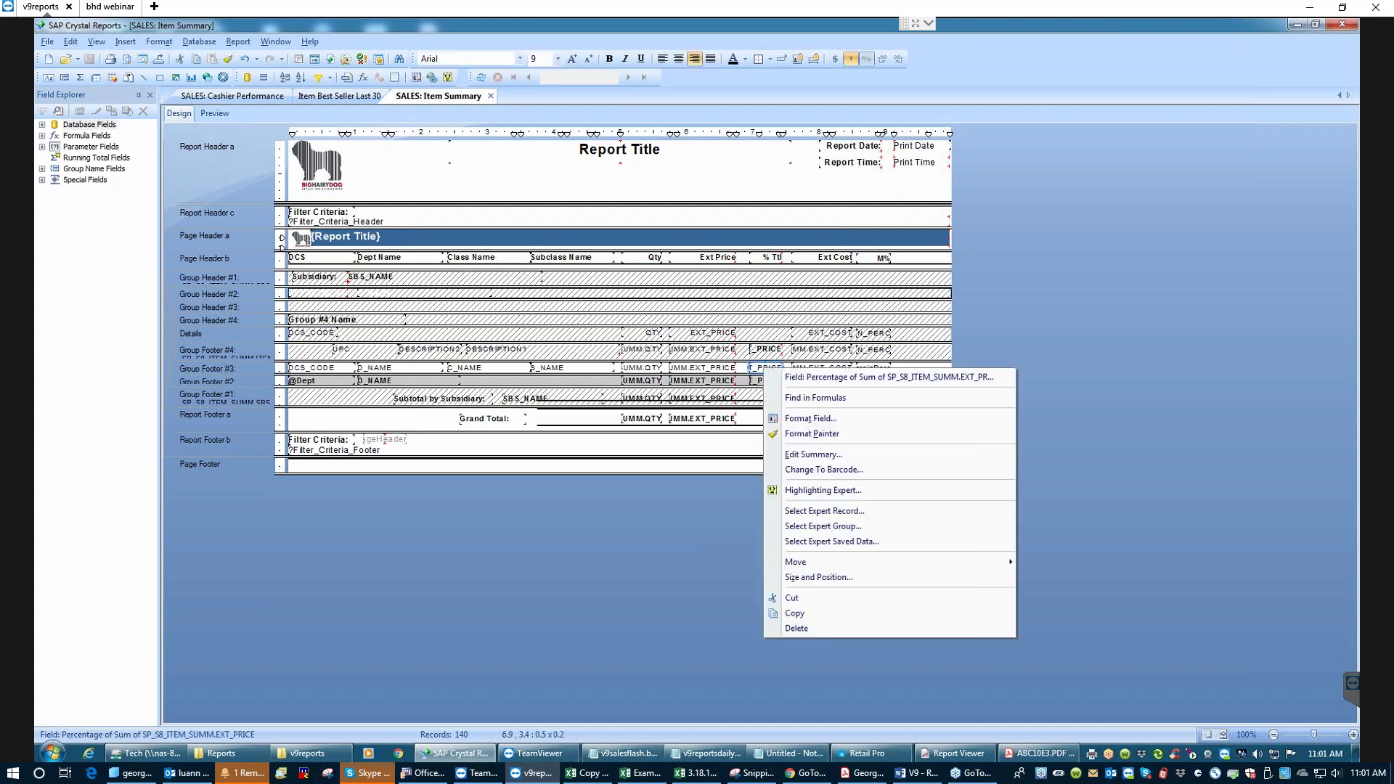
click(813, 455)
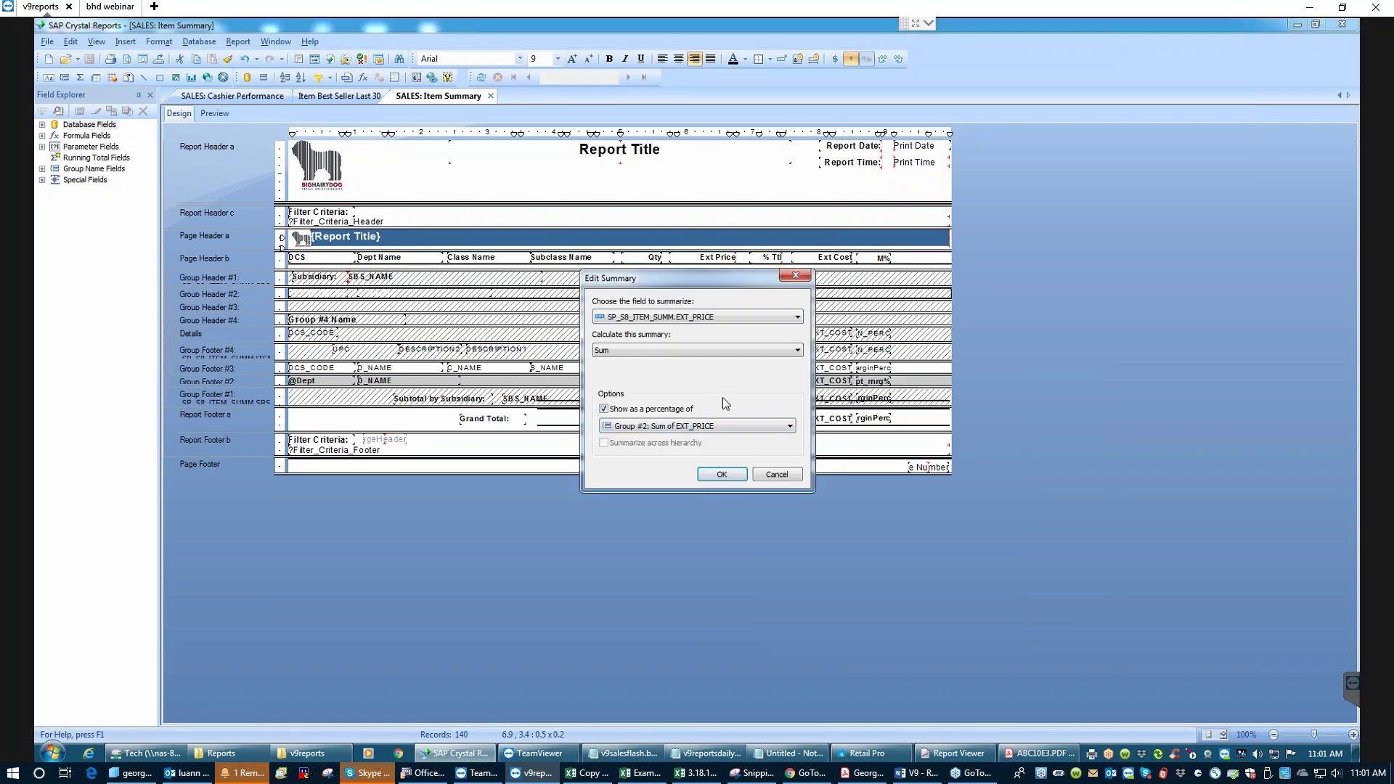
drag(706, 276, 985, 236)
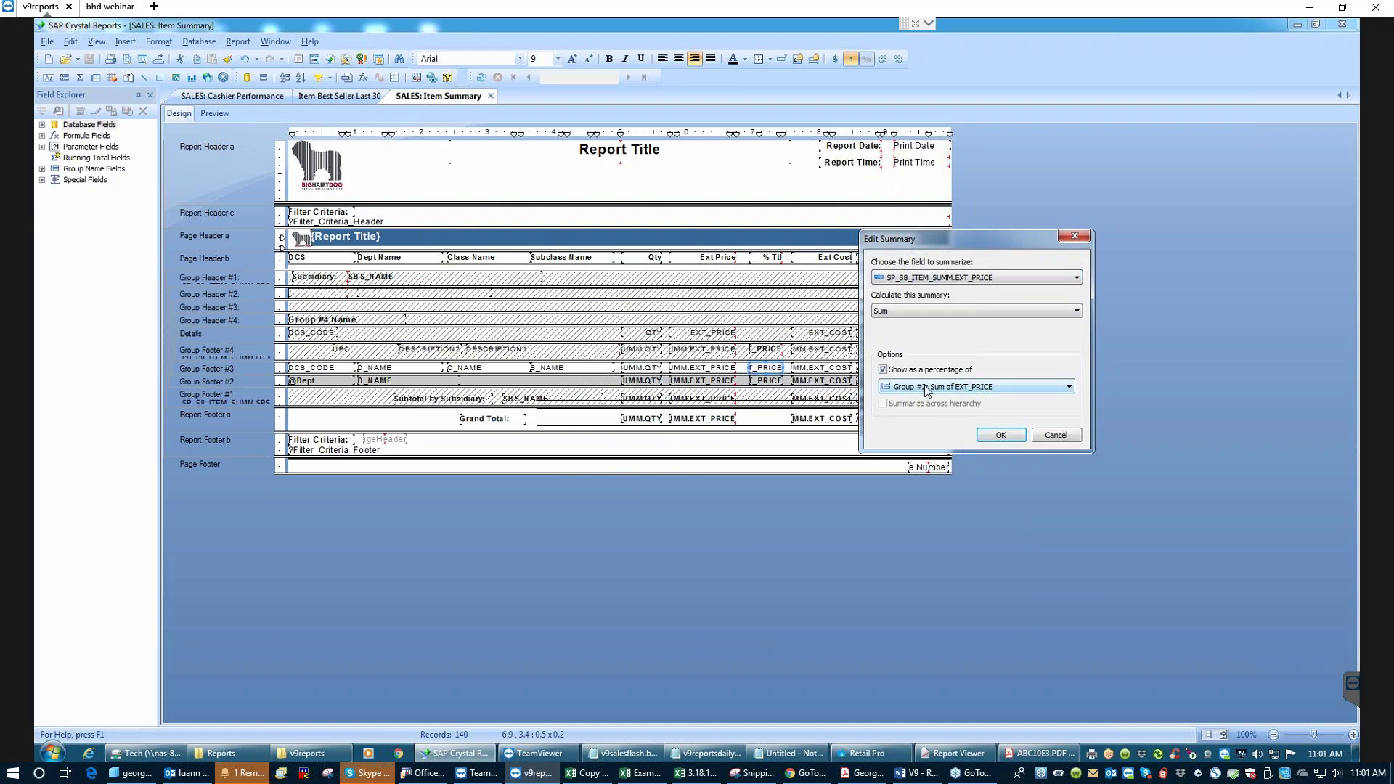
click(1070, 388)
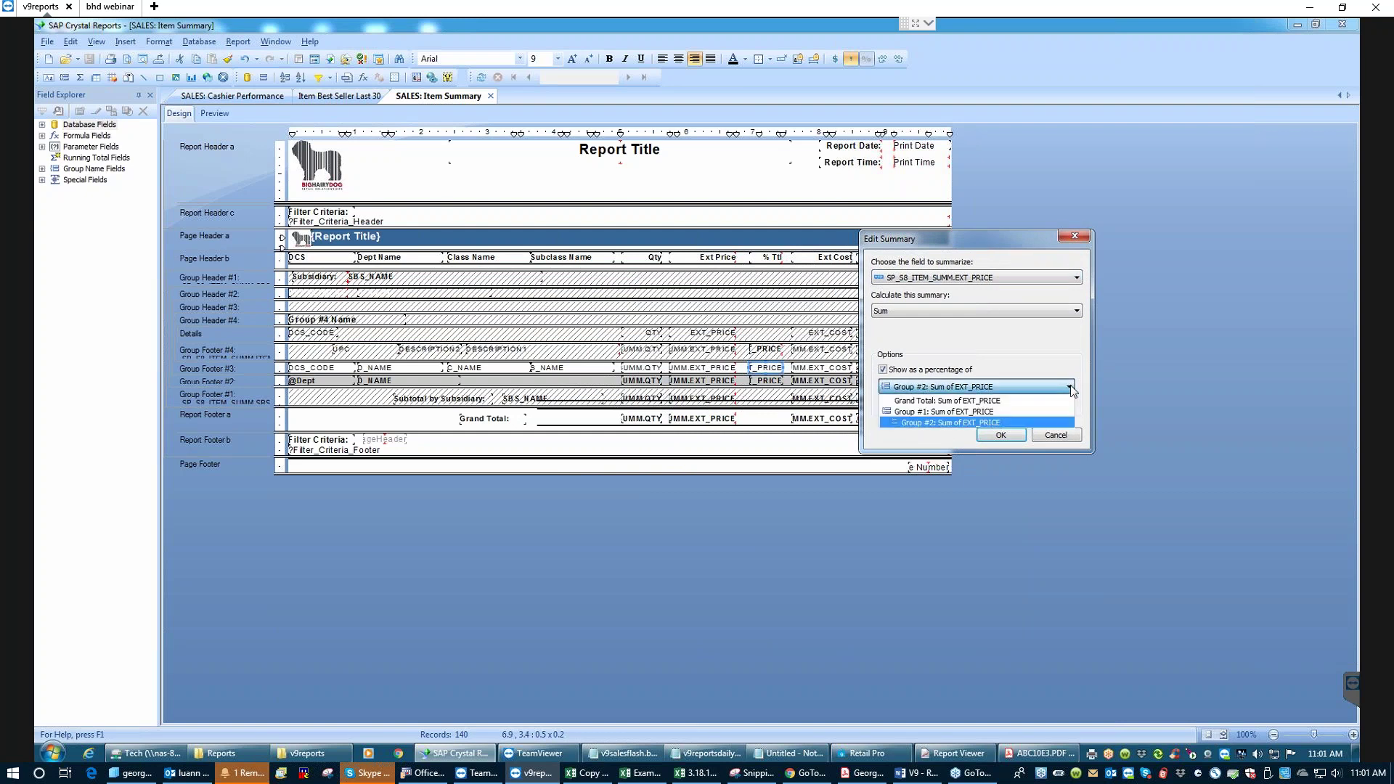
click(958, 402)
click(1000, 436)
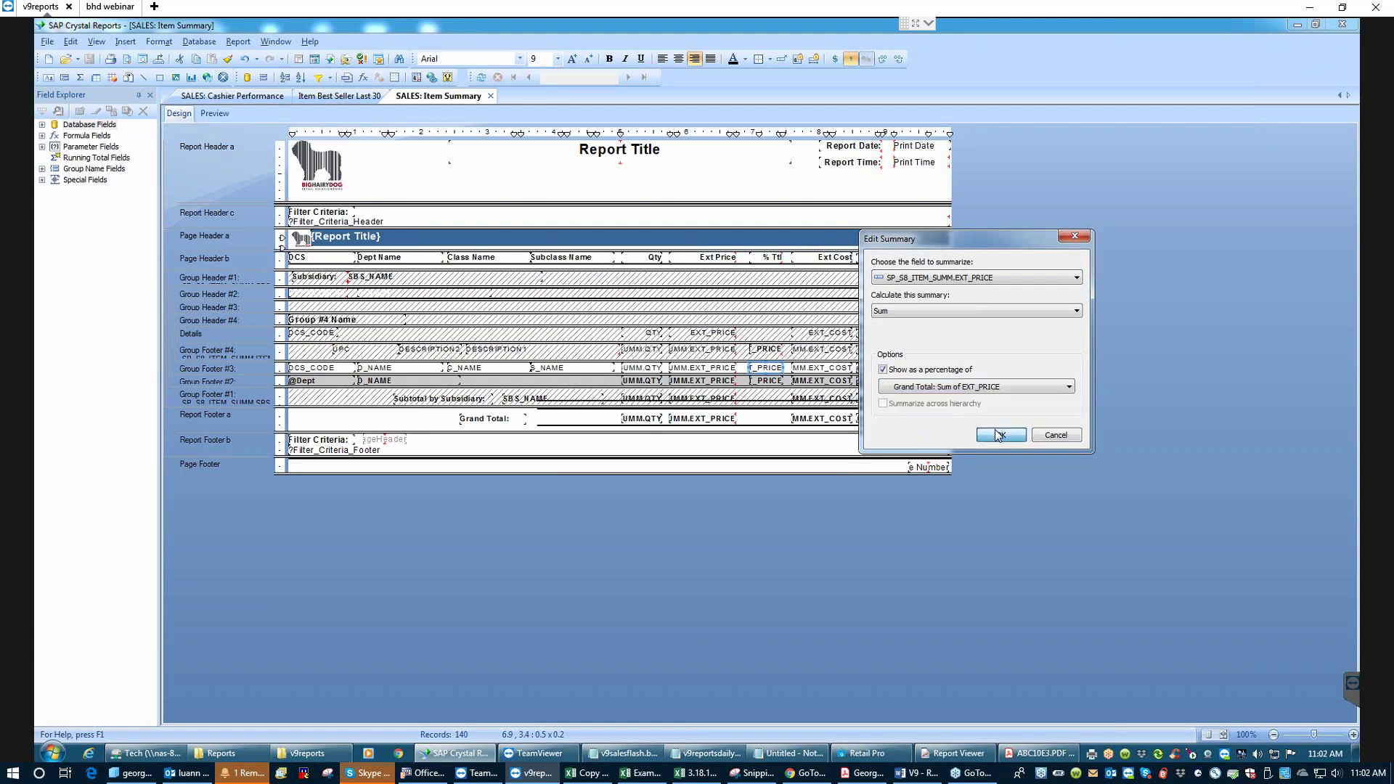
- Base the department % Ttl summary on Grand Total: Sum of EXT_PRICE as well
right_click(766, 384)
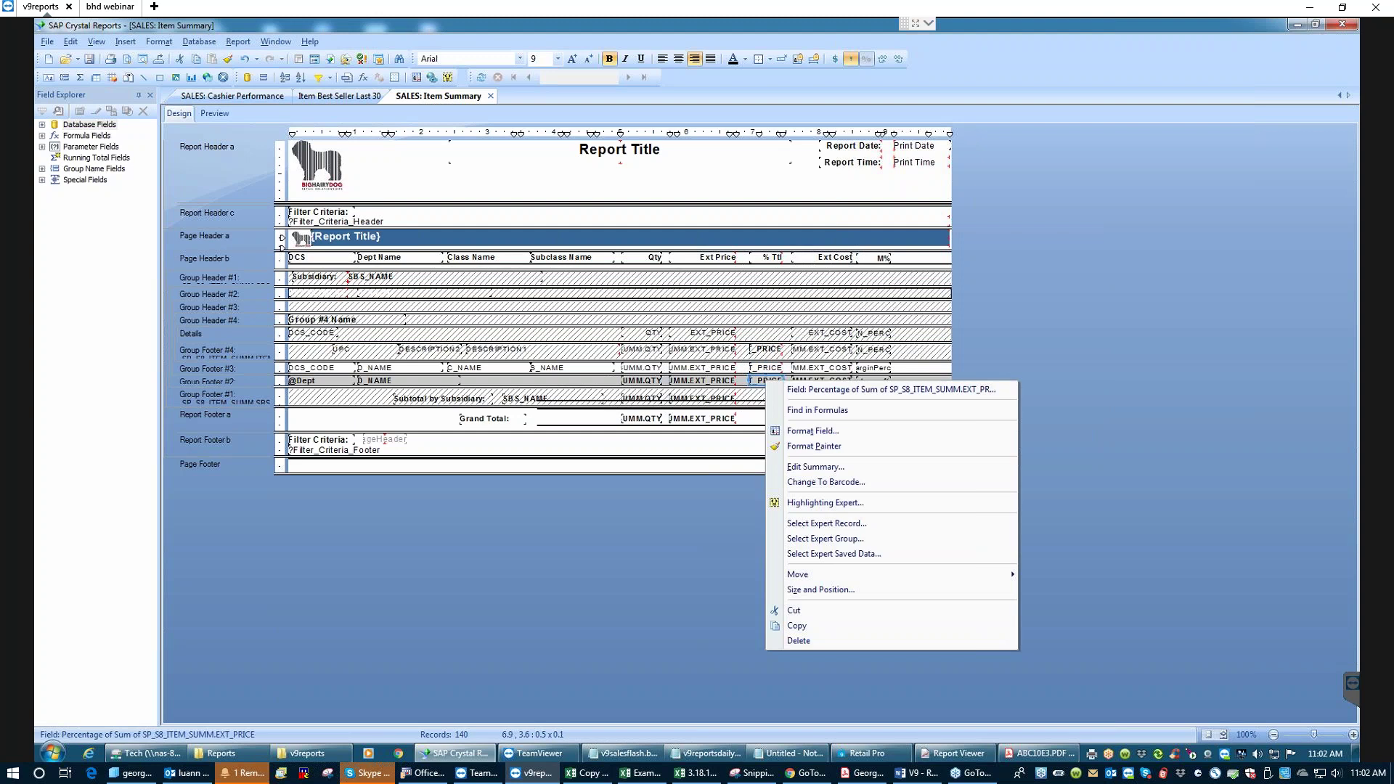
click(811, 468)
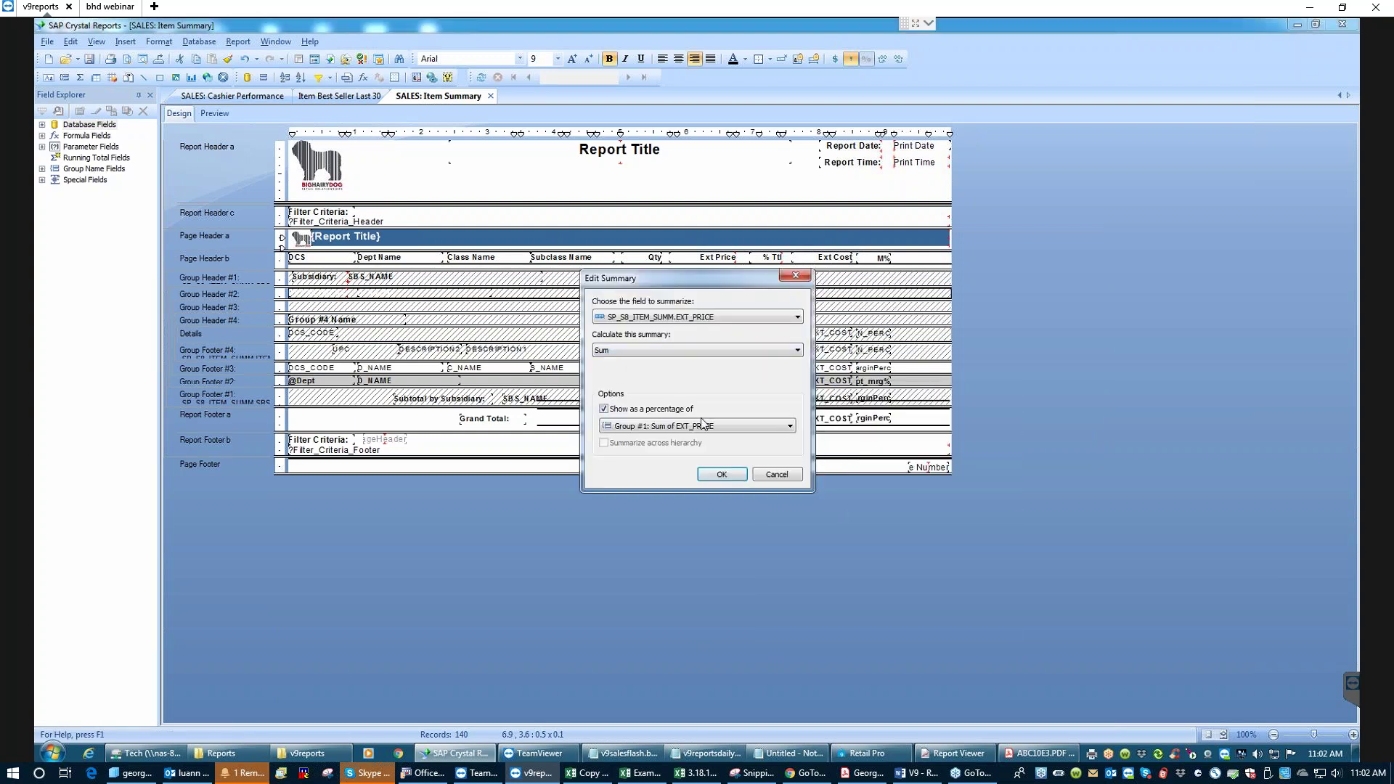
click(789, 427)
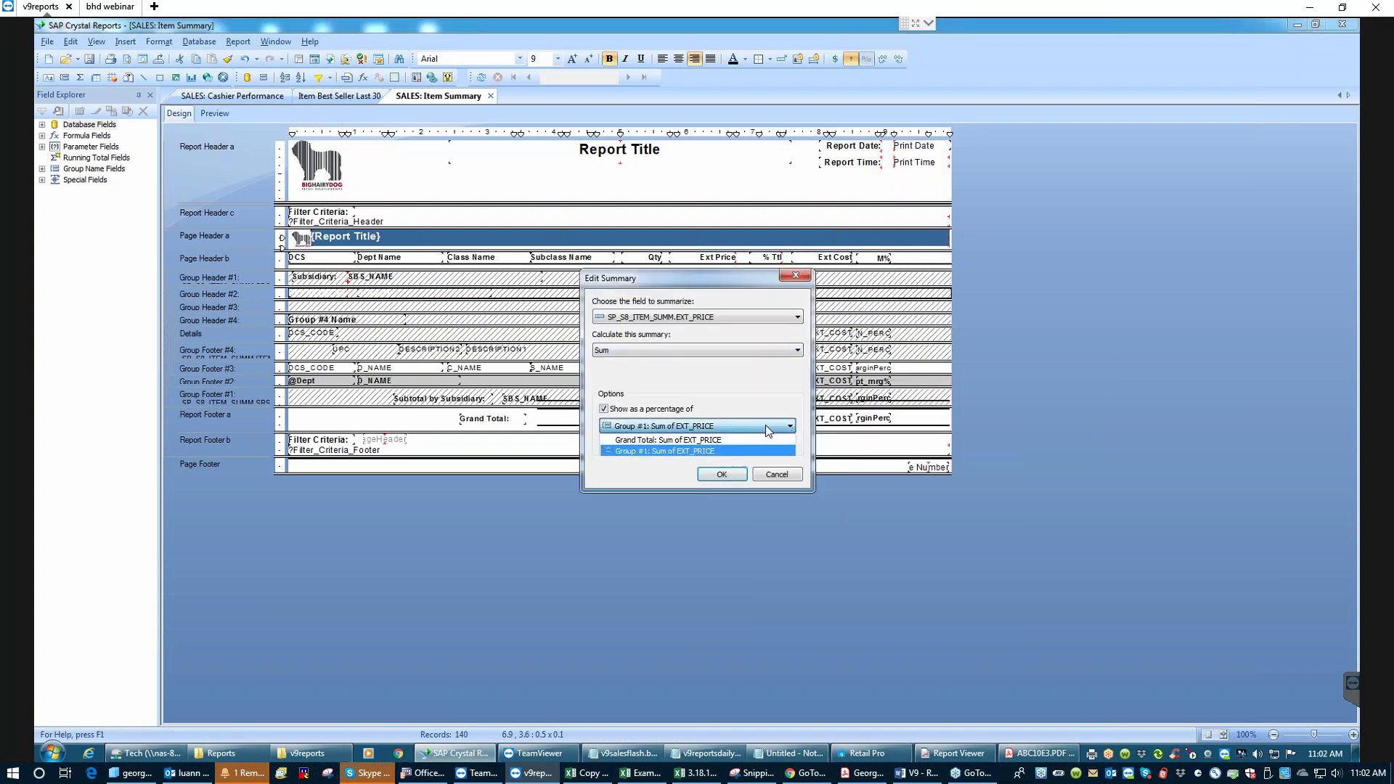
click(683, 440)
click(721, 474)
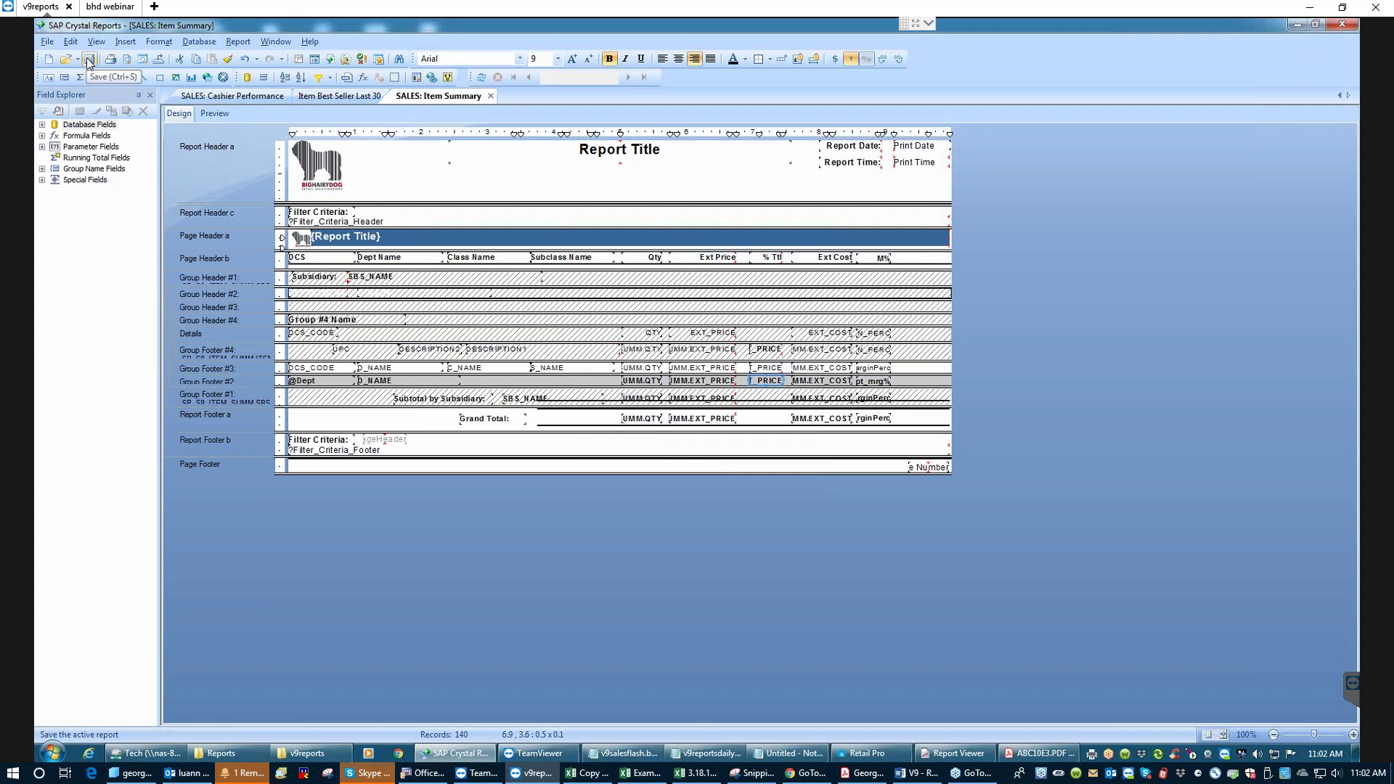
- Preview the Item Summary report, then close the old report output in Report Viewer
click(215, 114)
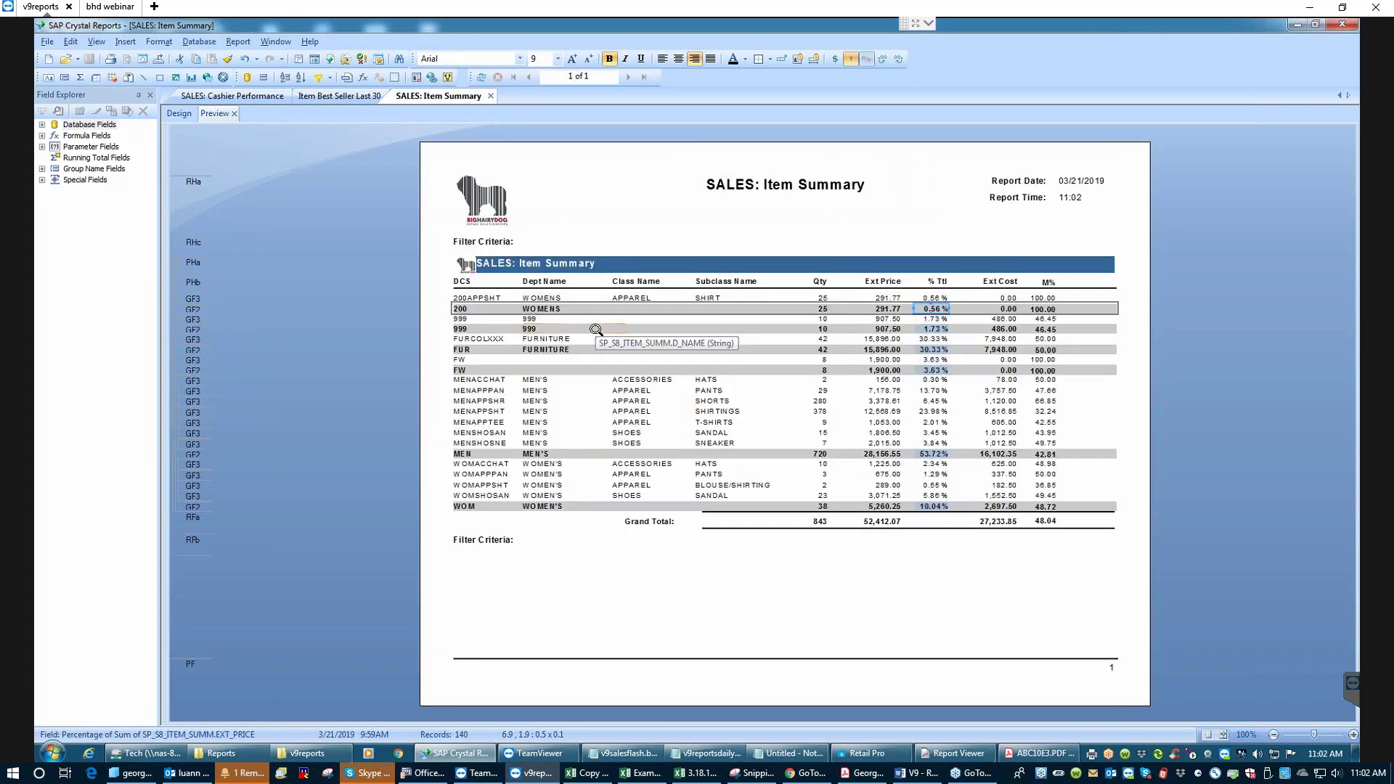
click(1298, 25)
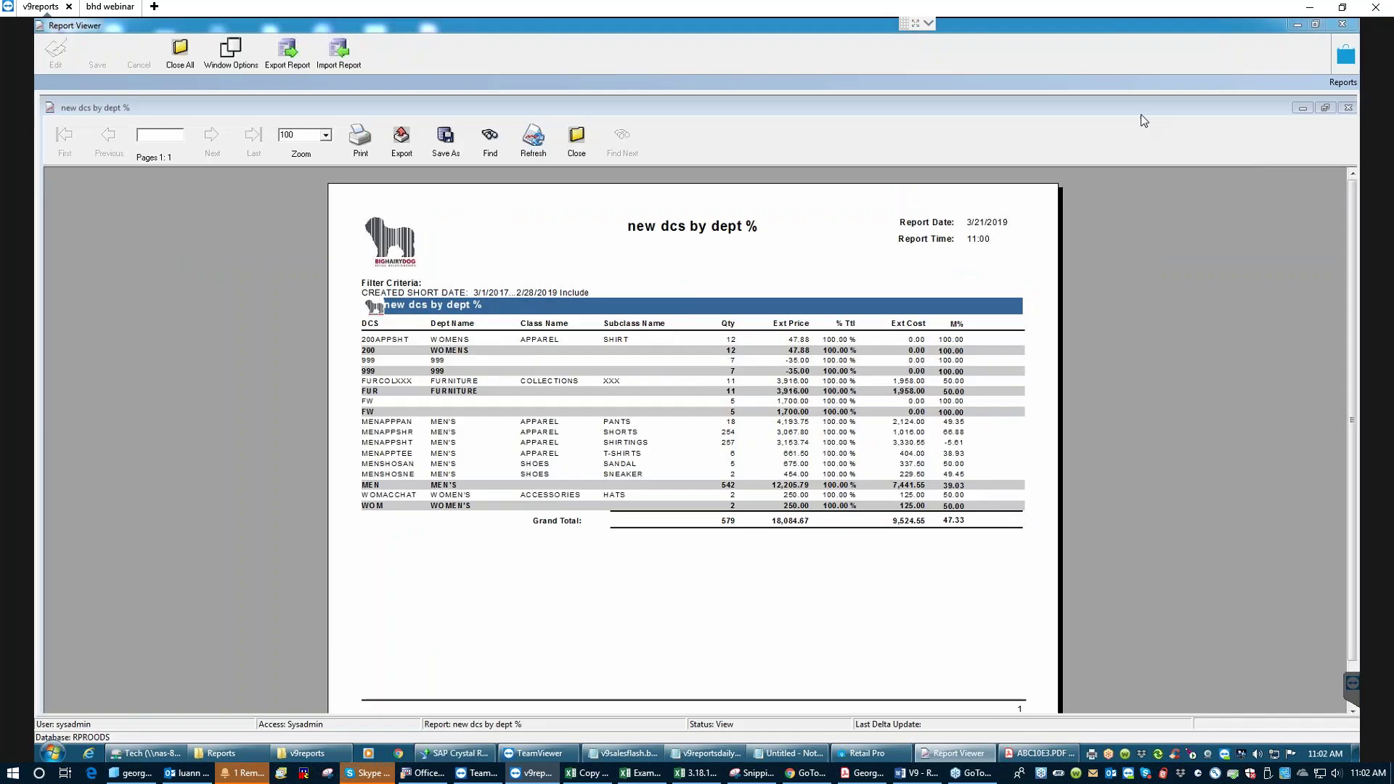
click(576, 138)
click(668, 416)
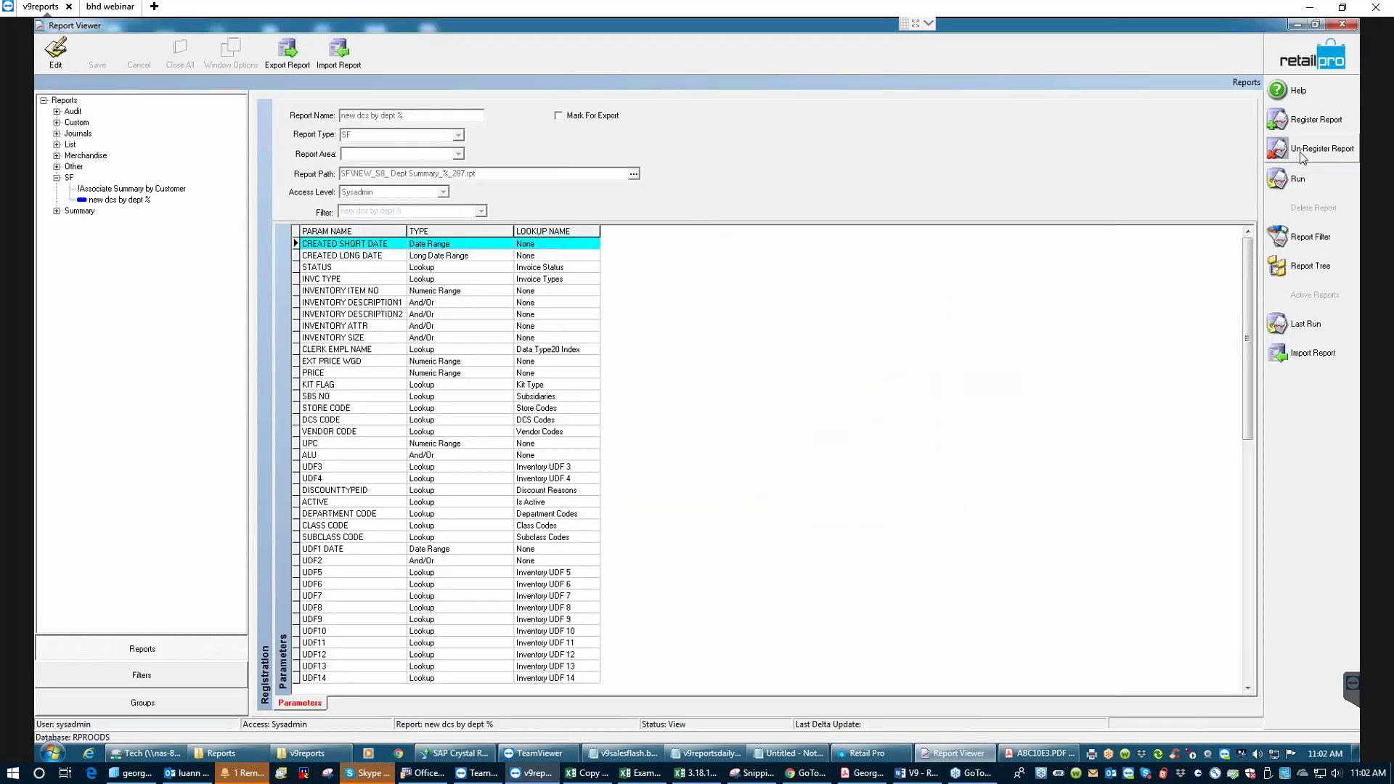
- Rerun the registered report with the date criteria, close its output, and return to Crystal Reports
click(1292, 178)
click(900, 276)
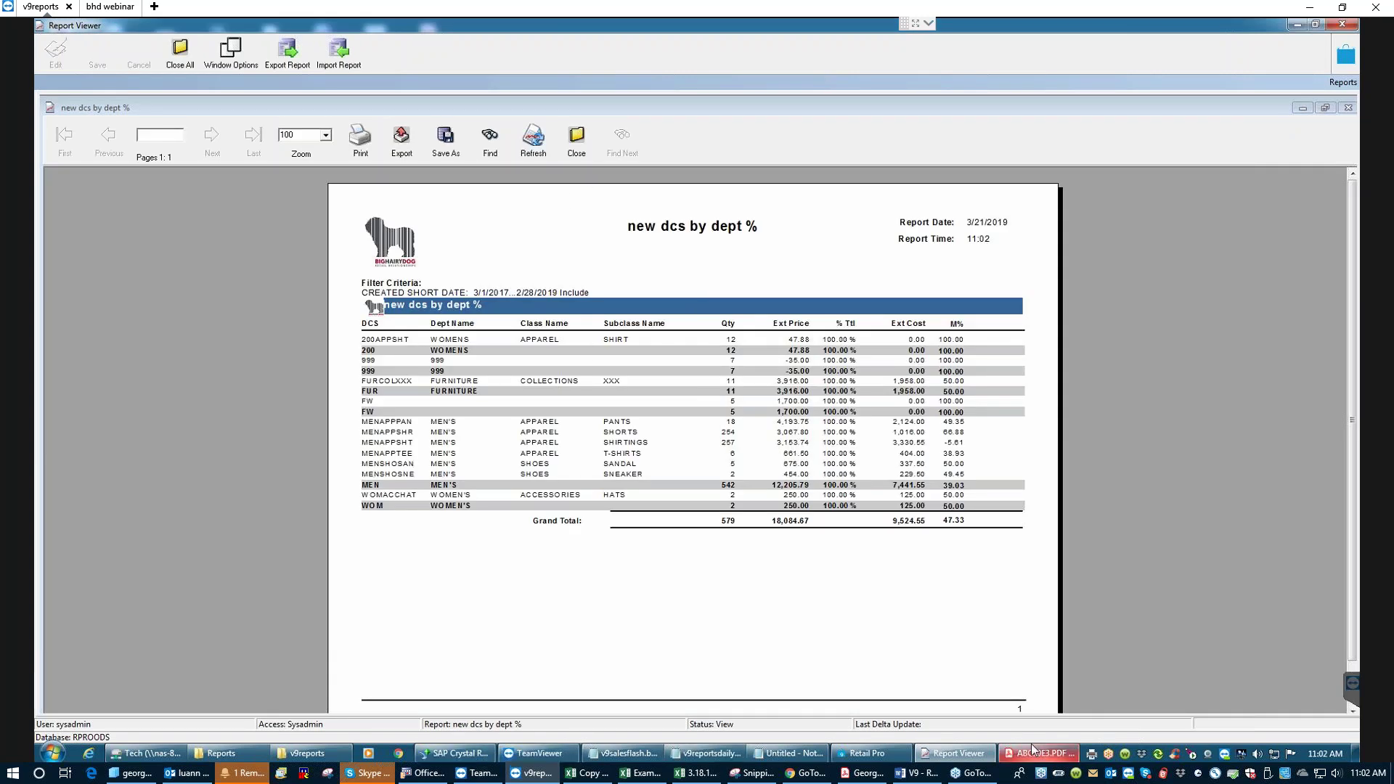
click(579, 146)
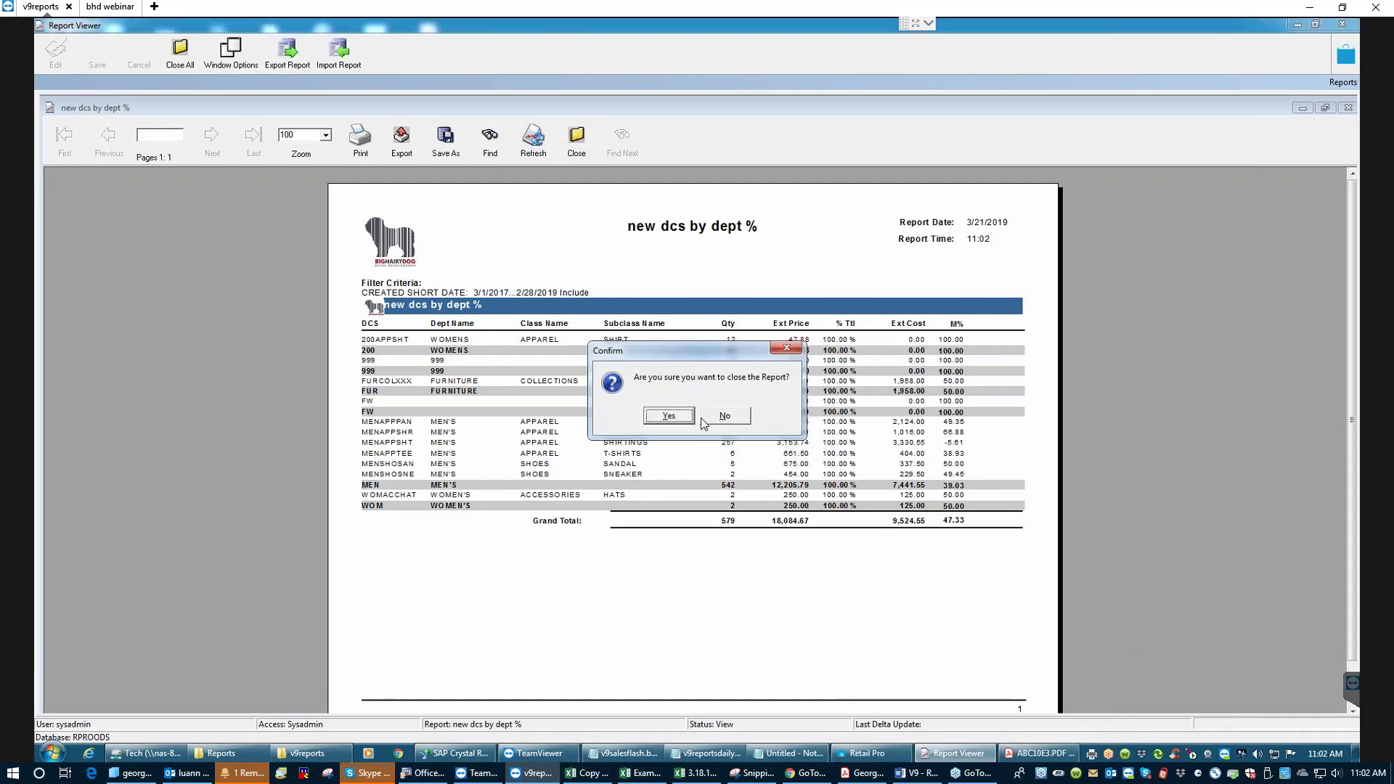
click(668, 415)
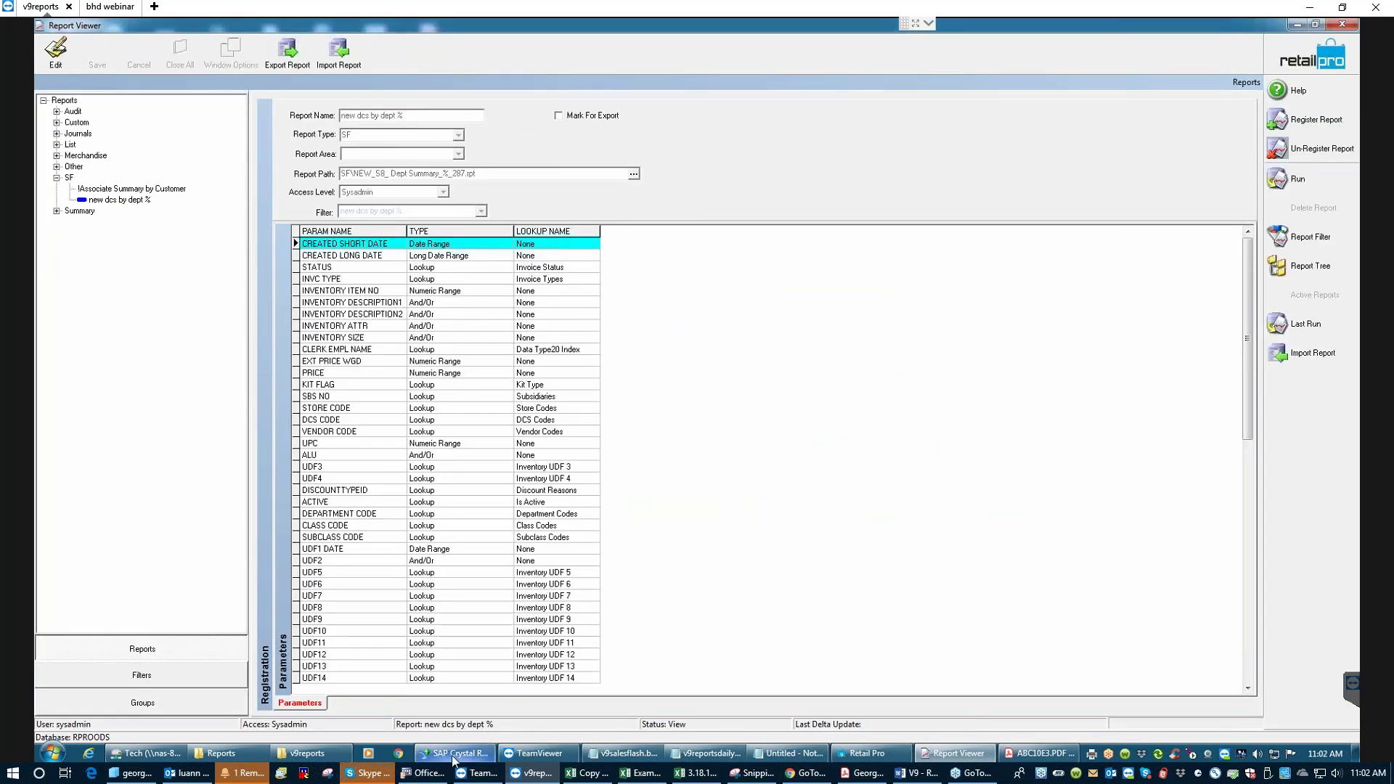
click(455, 753)
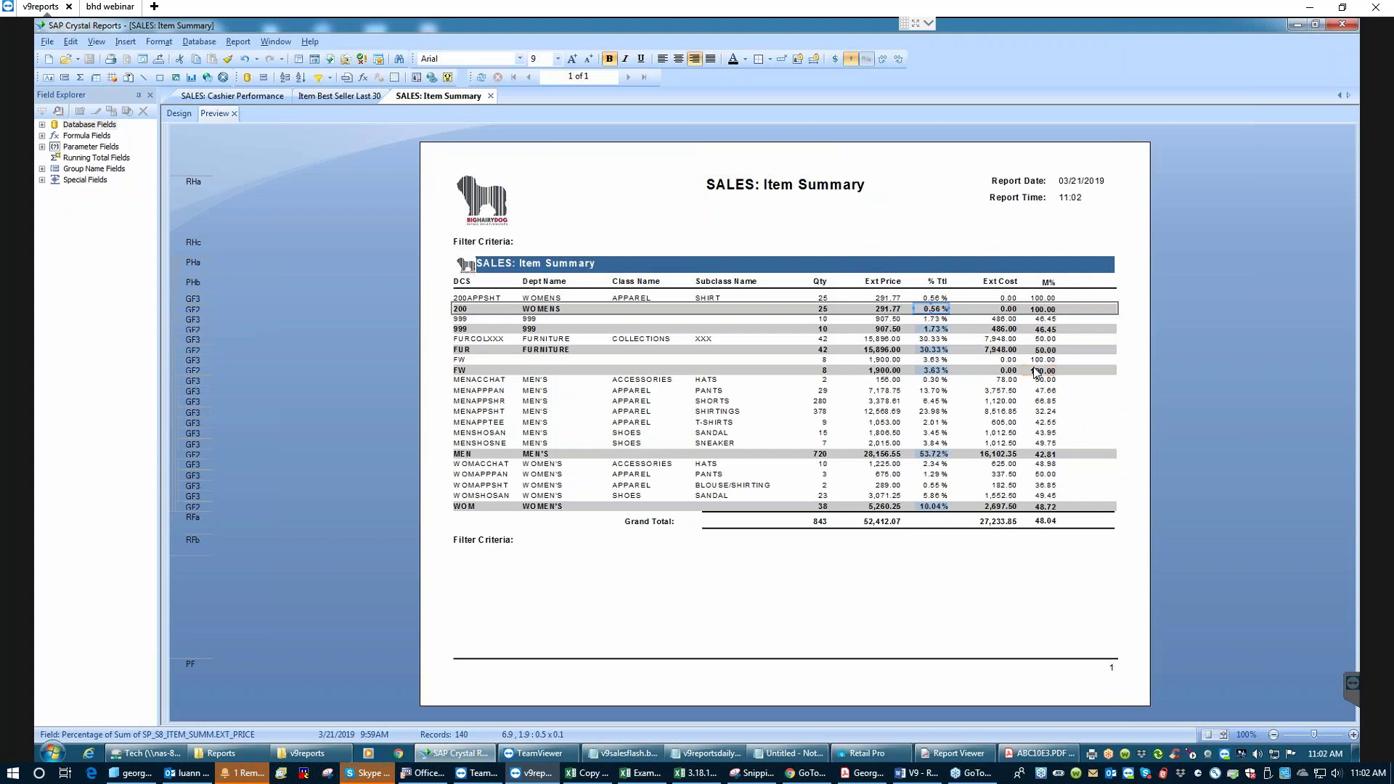
- Save the report over 'NEW_S8_ Dept Summary_%_287.rpt' in Reports\SF, replacing the existing file
click(47, 42)
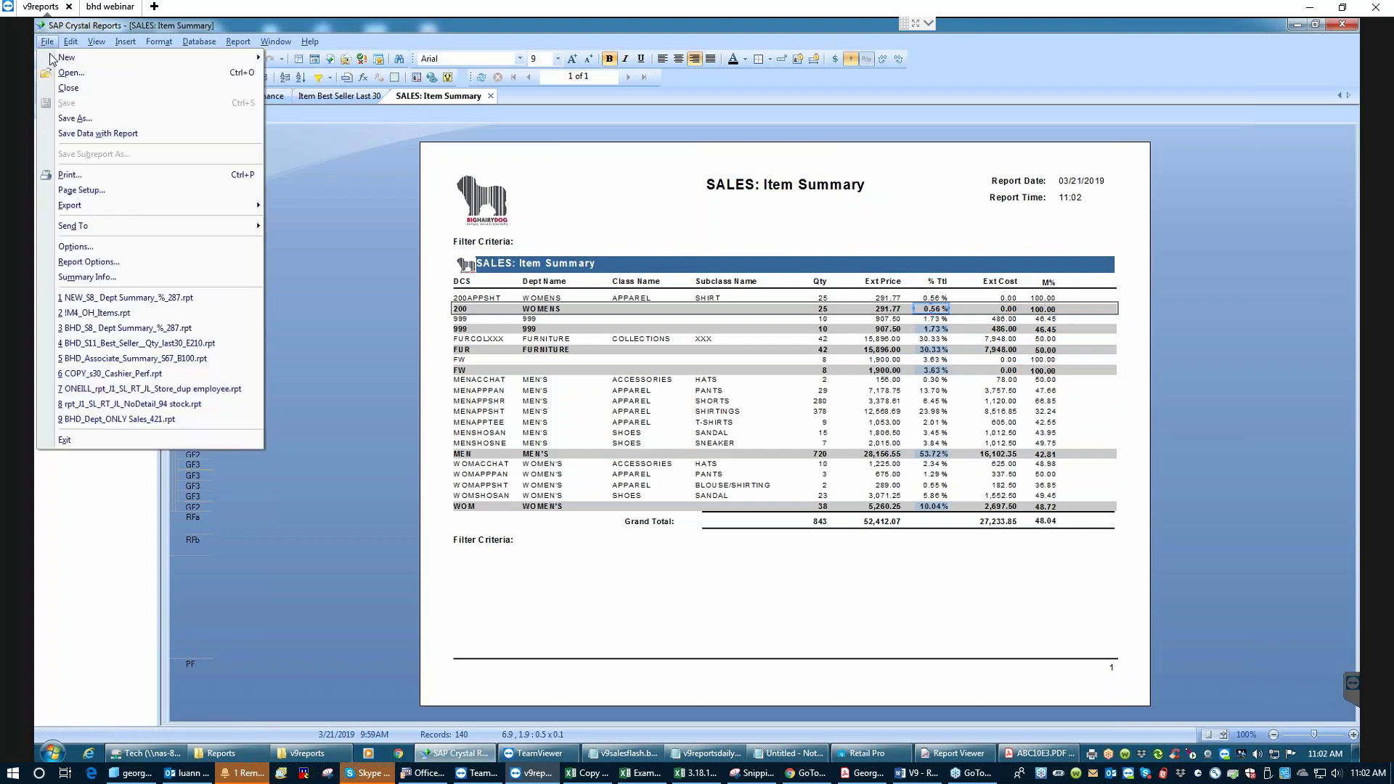
click(80, 122)
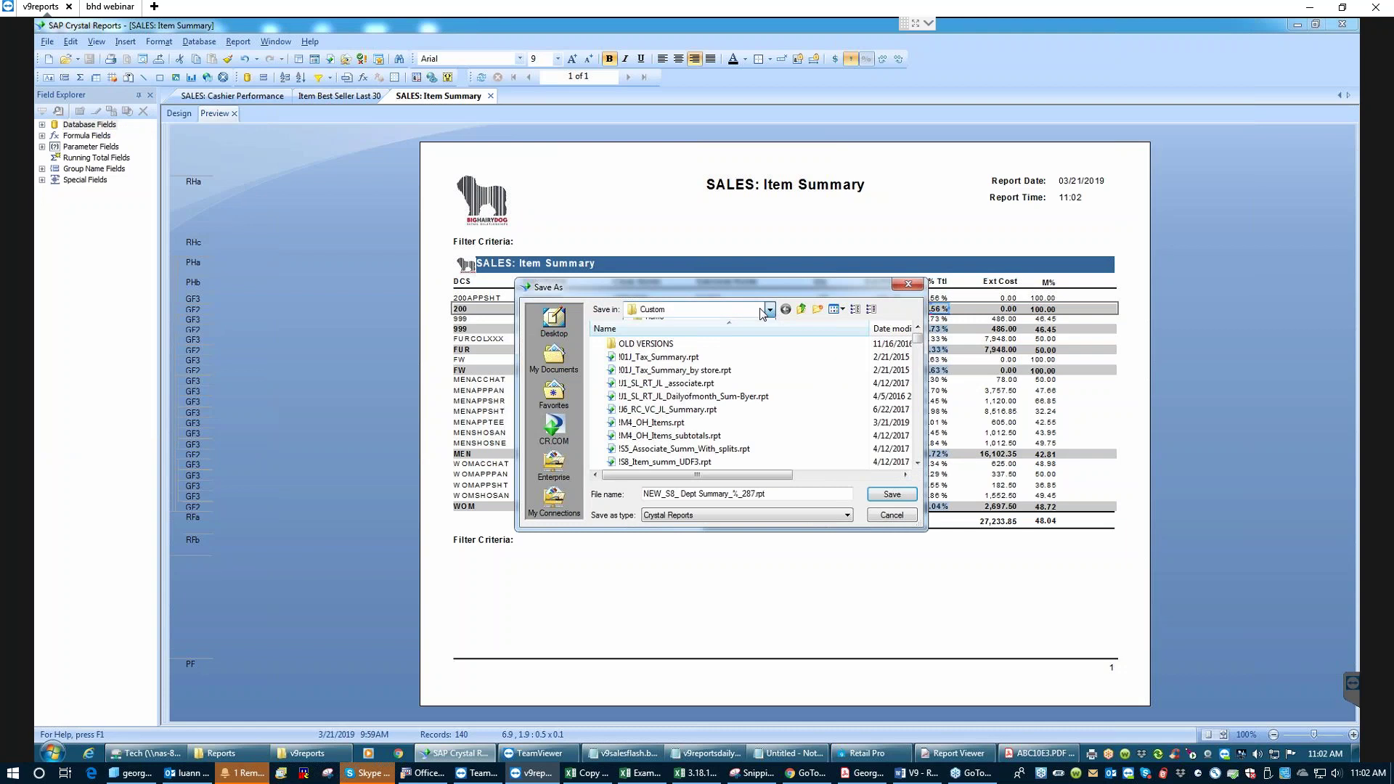
click(762, 312)
click(677, 456)
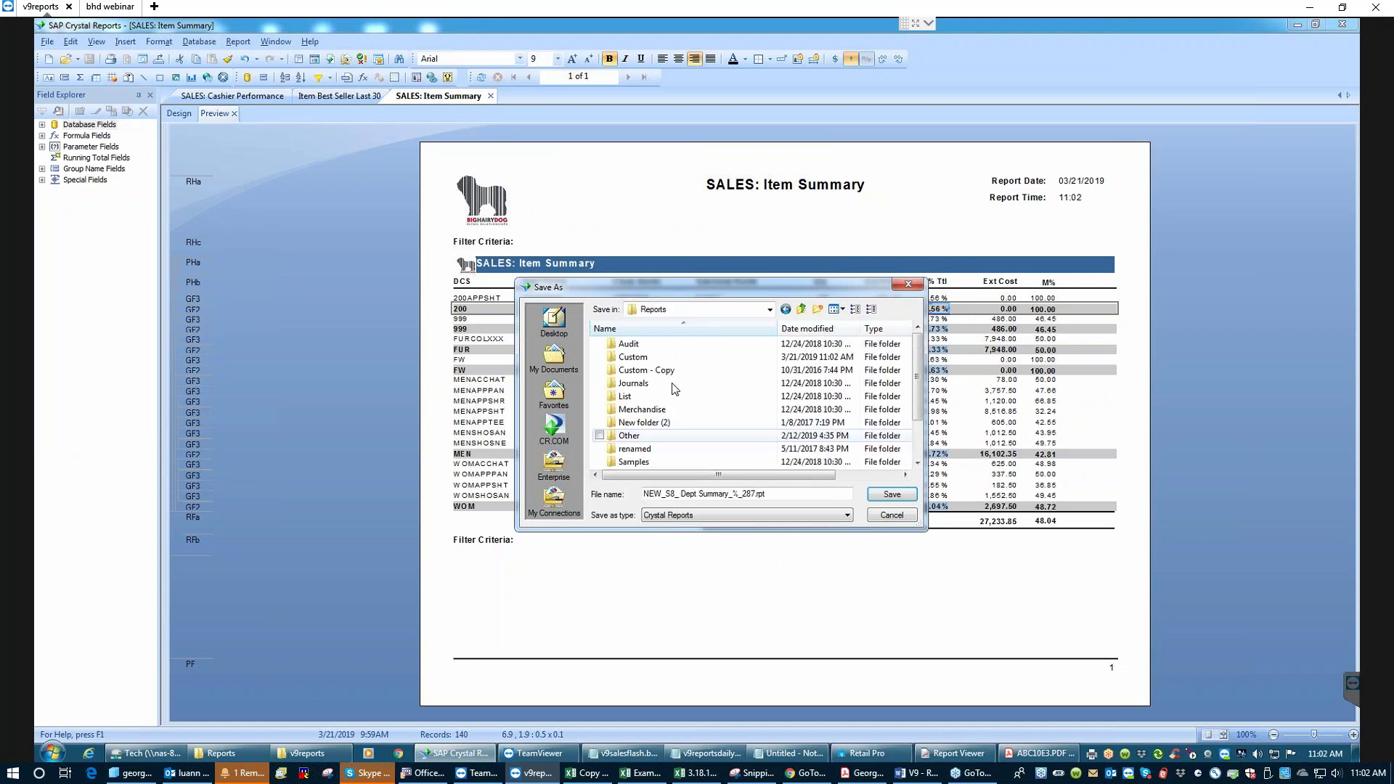
scroll(898, 464, down, 1)
double_click(668, 436)
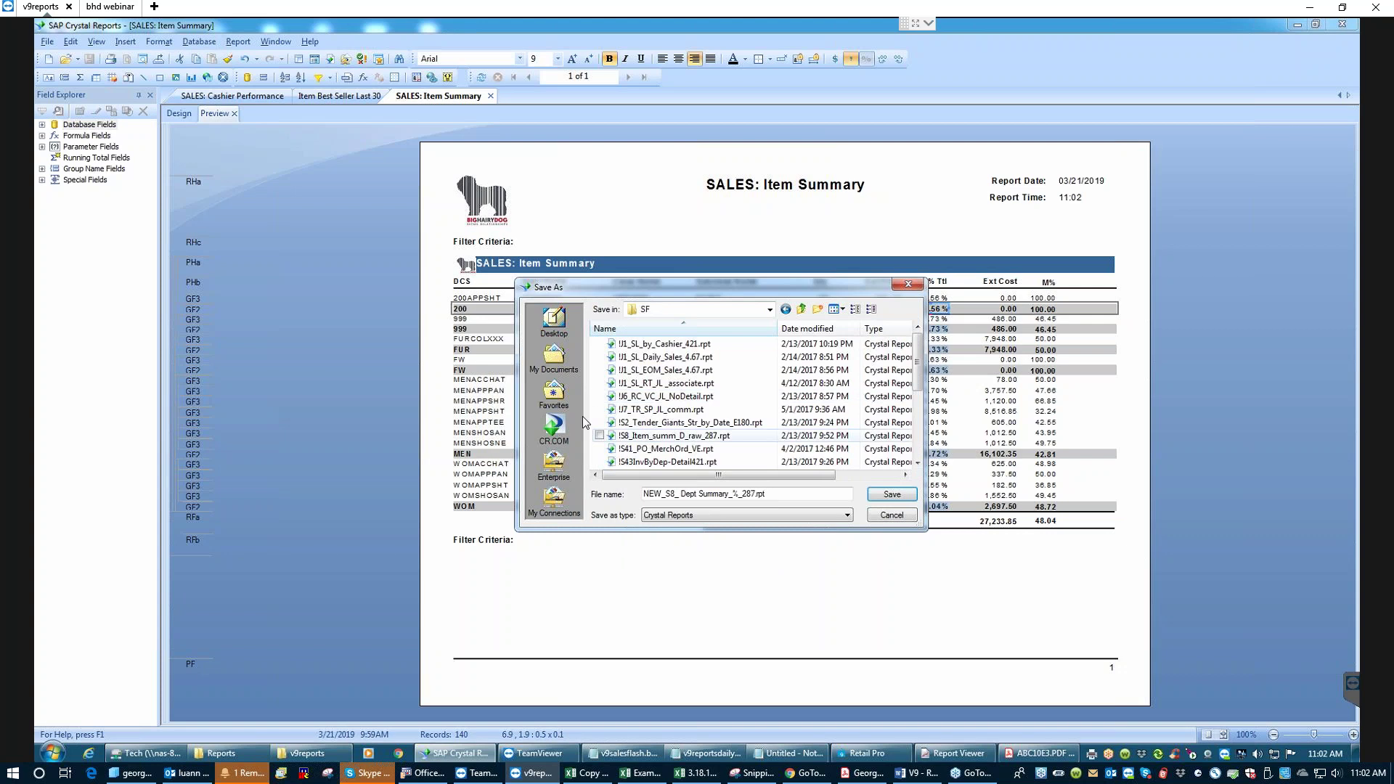
click(891, 495)
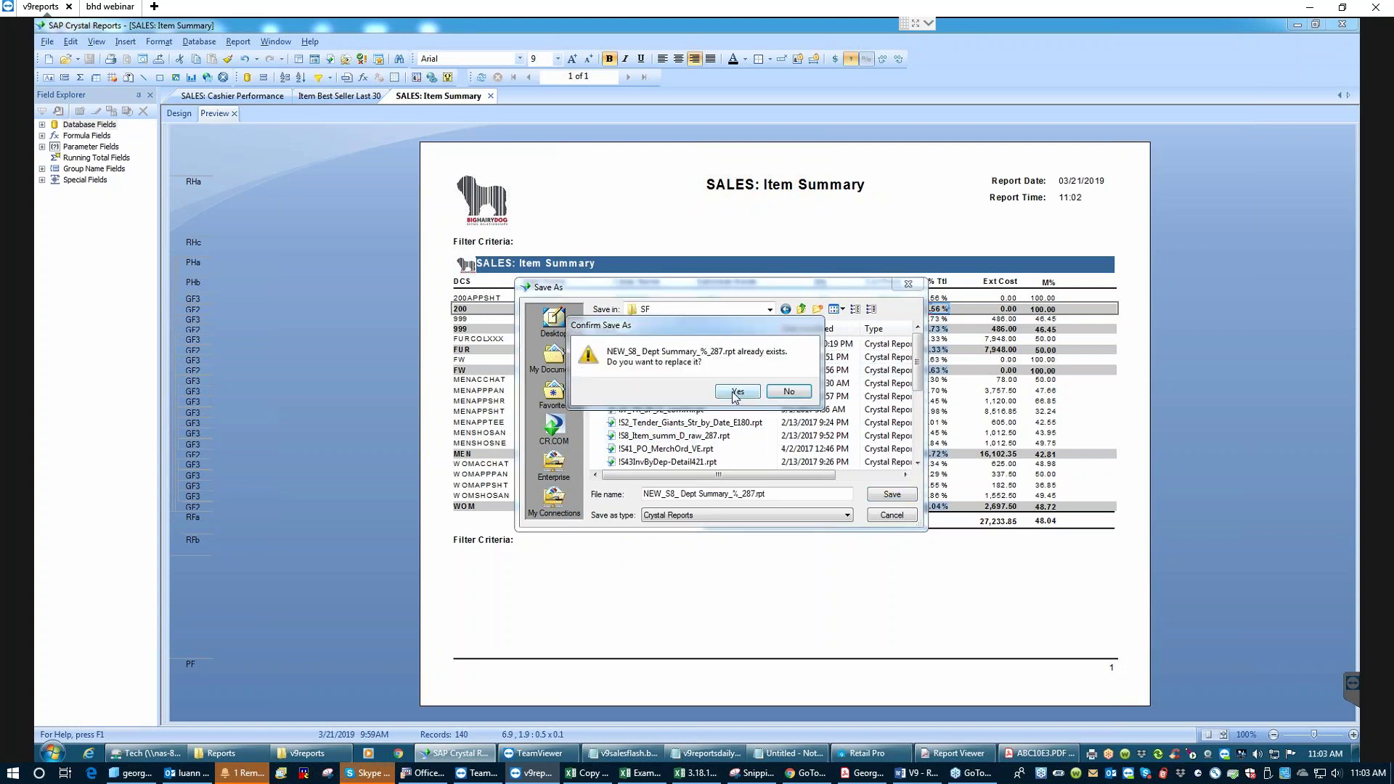
click(750, 397)
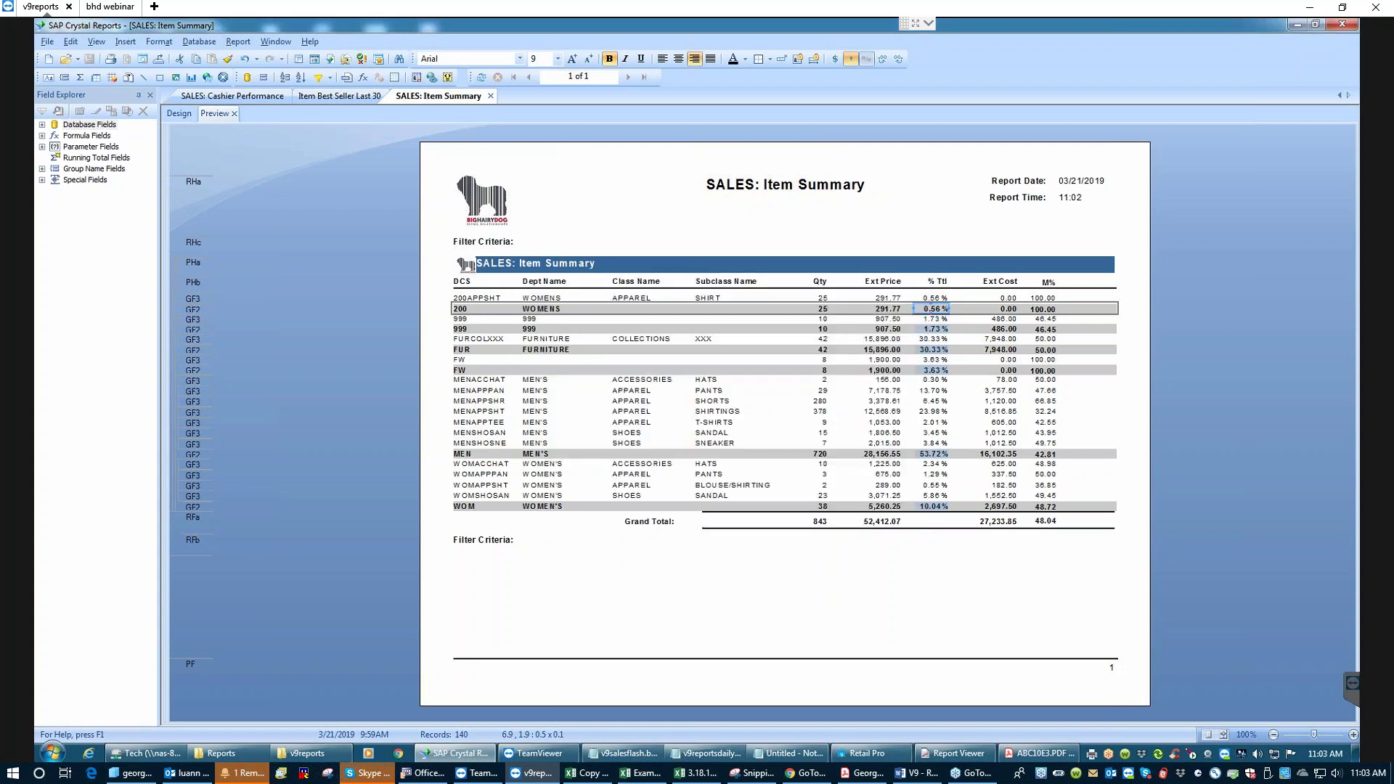
click(1302, 24)
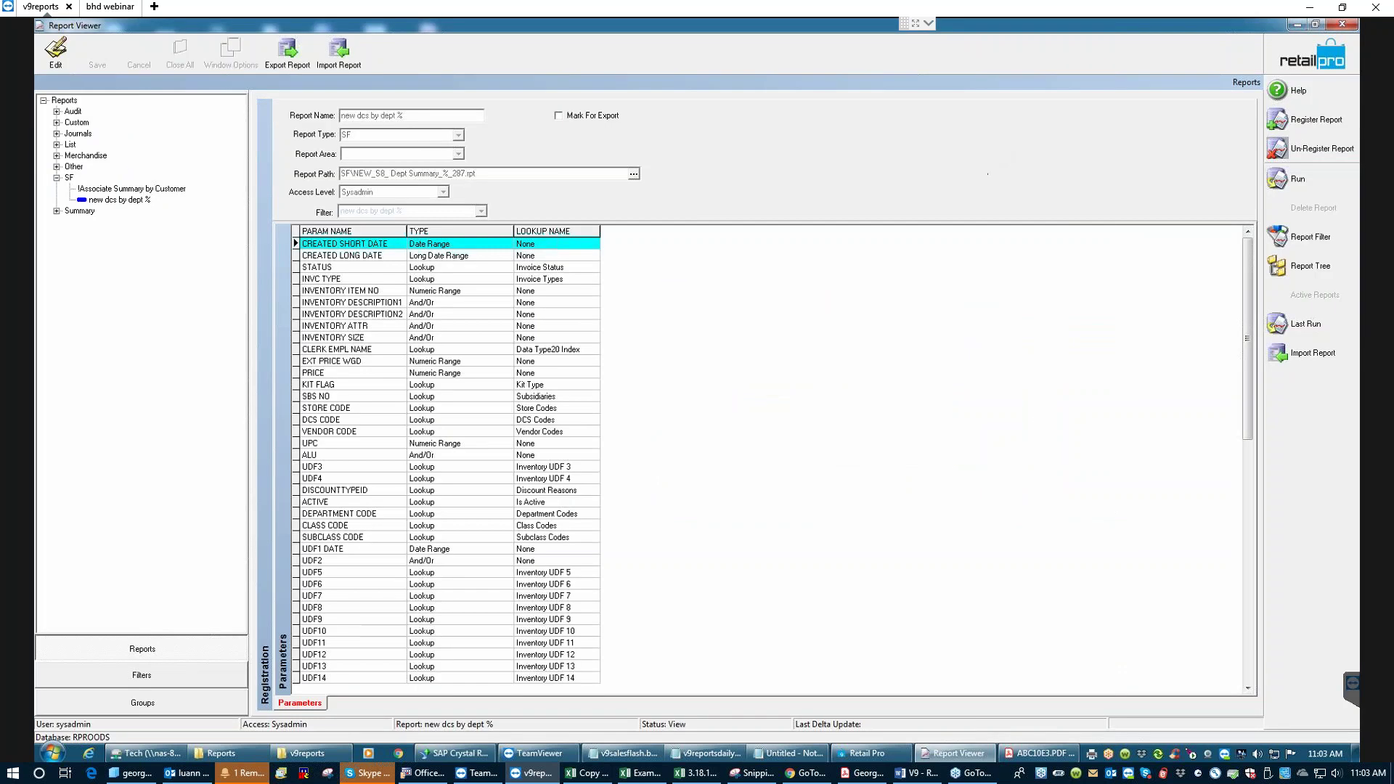
- Rerun 'new dcs by dept %' with the chosen date range and check % Ttl shares (MEN 67.49%)
click(1323, 181)
click(900, 273)
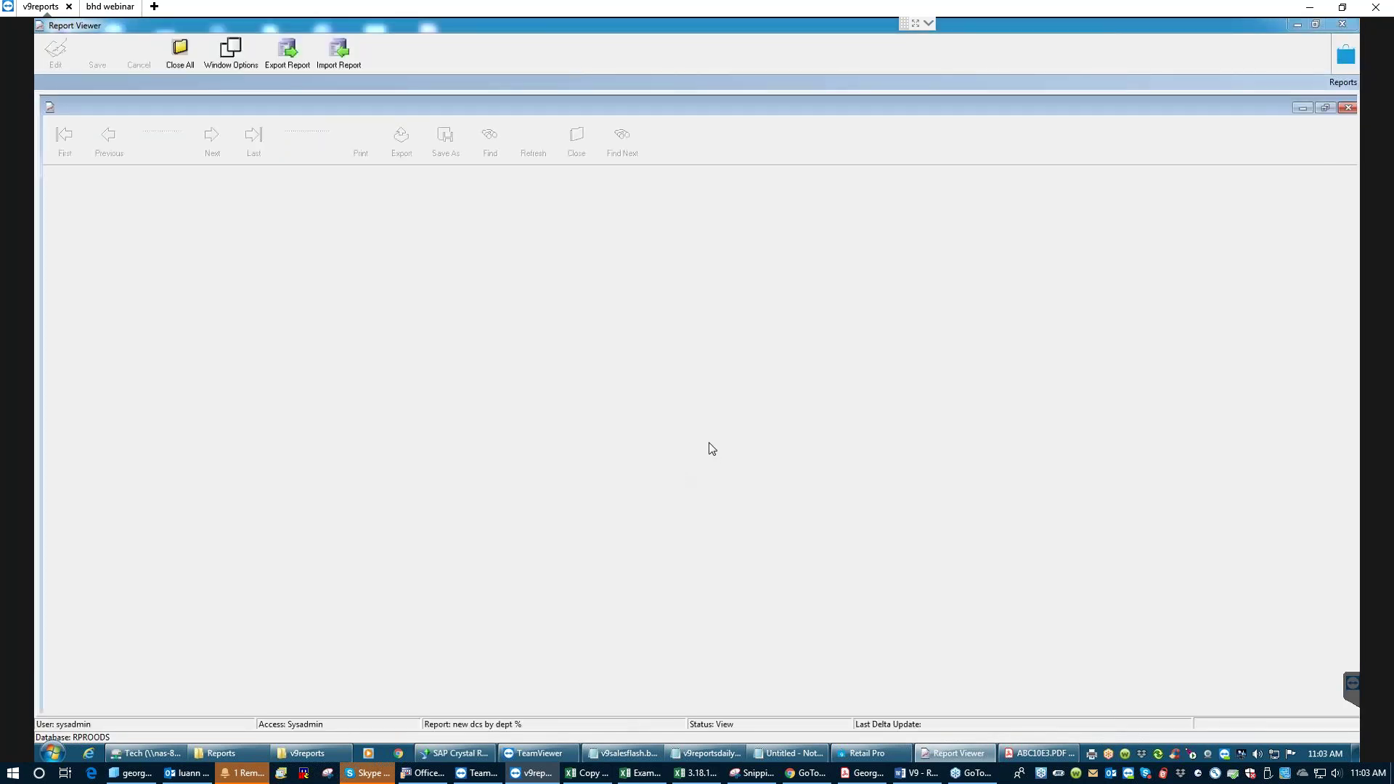
click(655, 420)
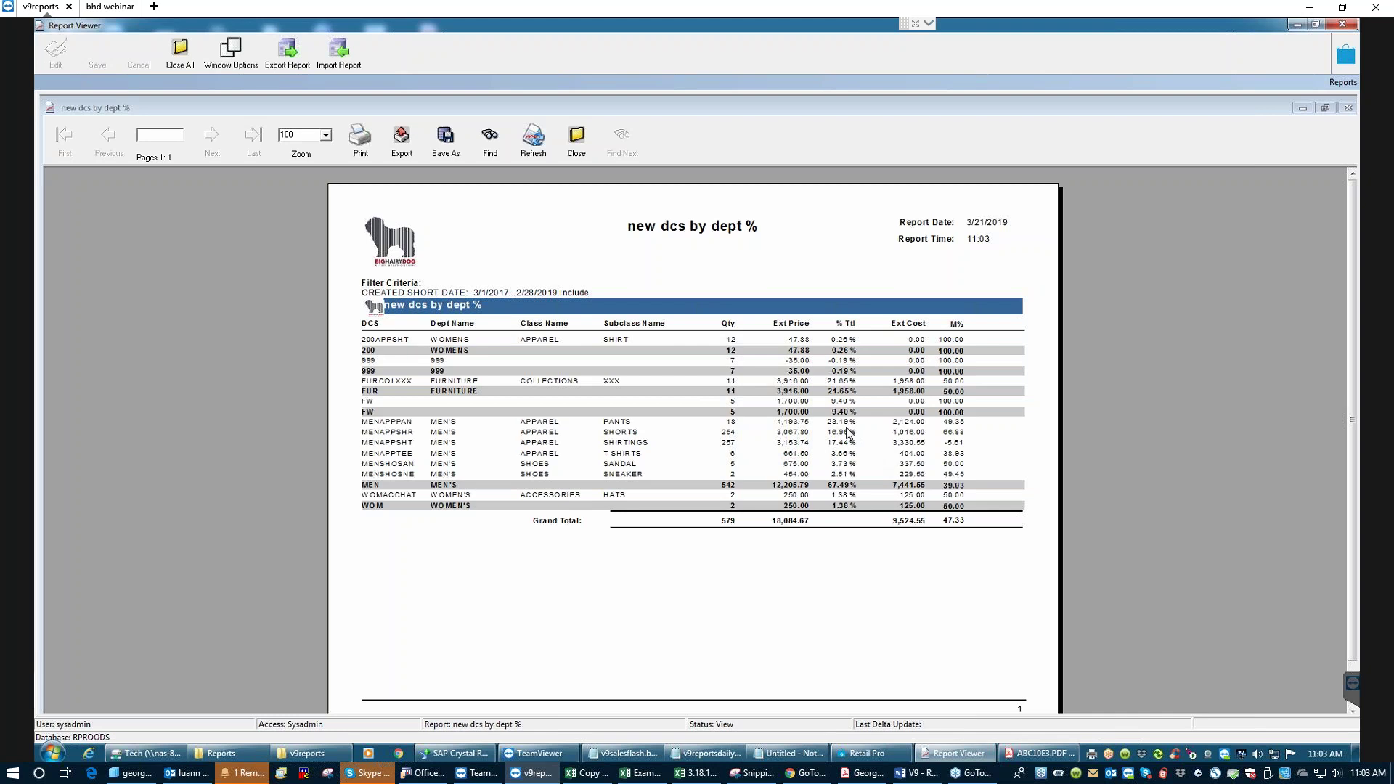
click(835, 422)
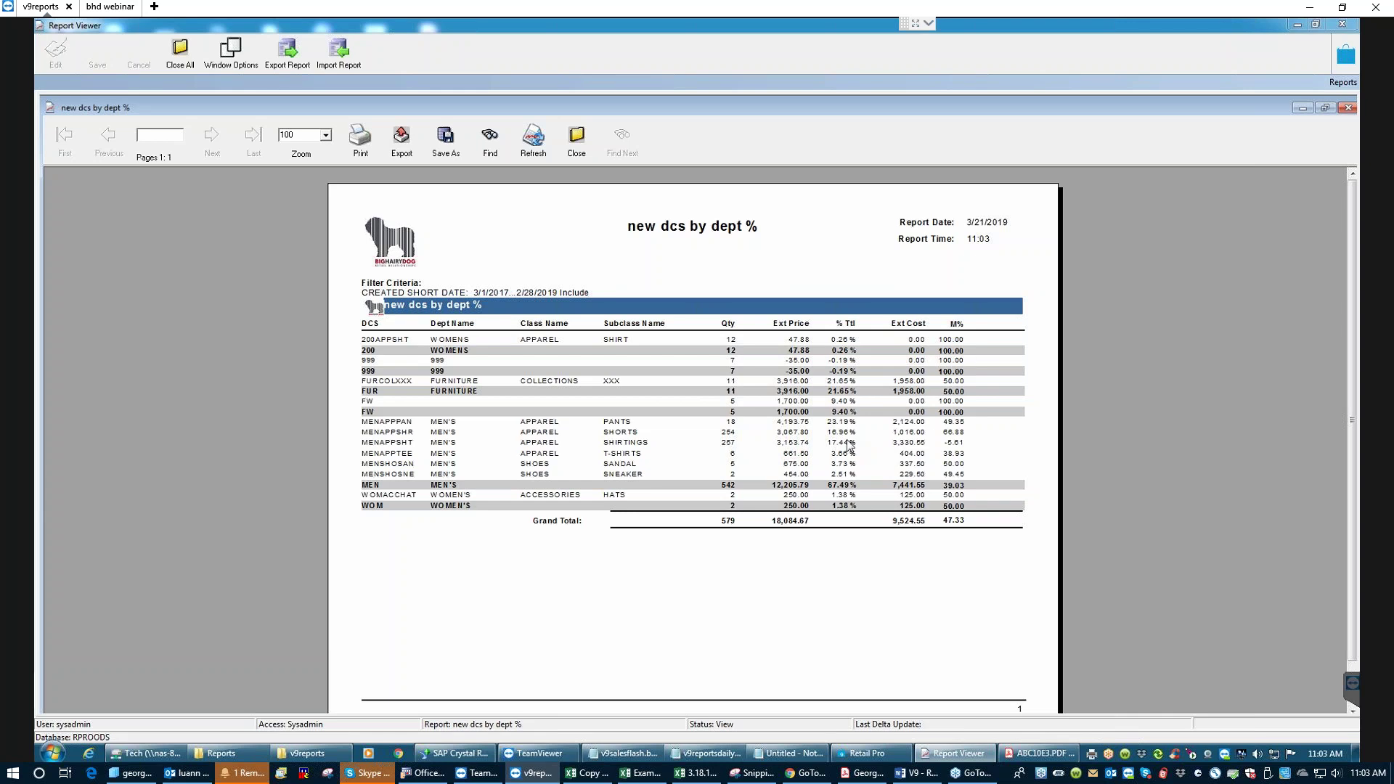
click(586, 153)
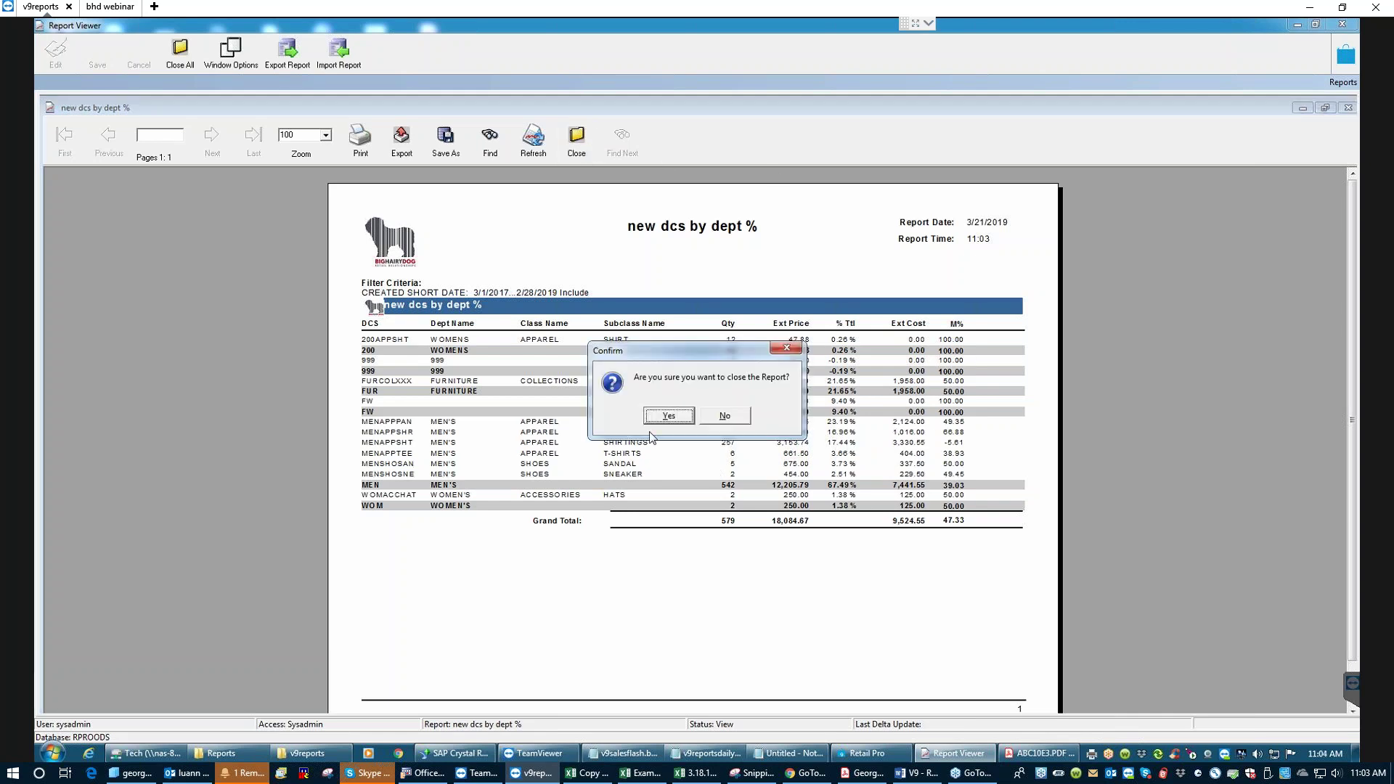
- Confirm closing the report, then minimize Report Viewer and Retail Pro
click(662, 413)
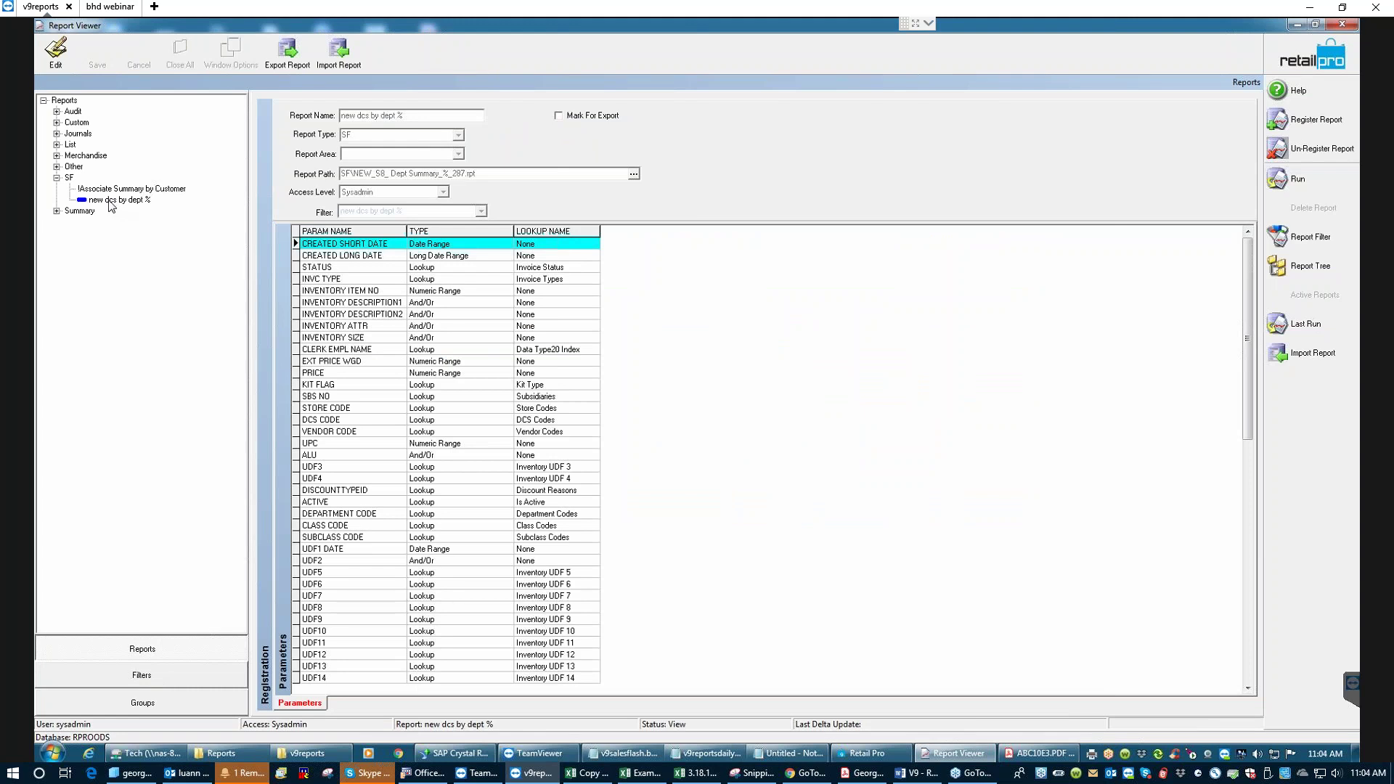
click(1296, 24)
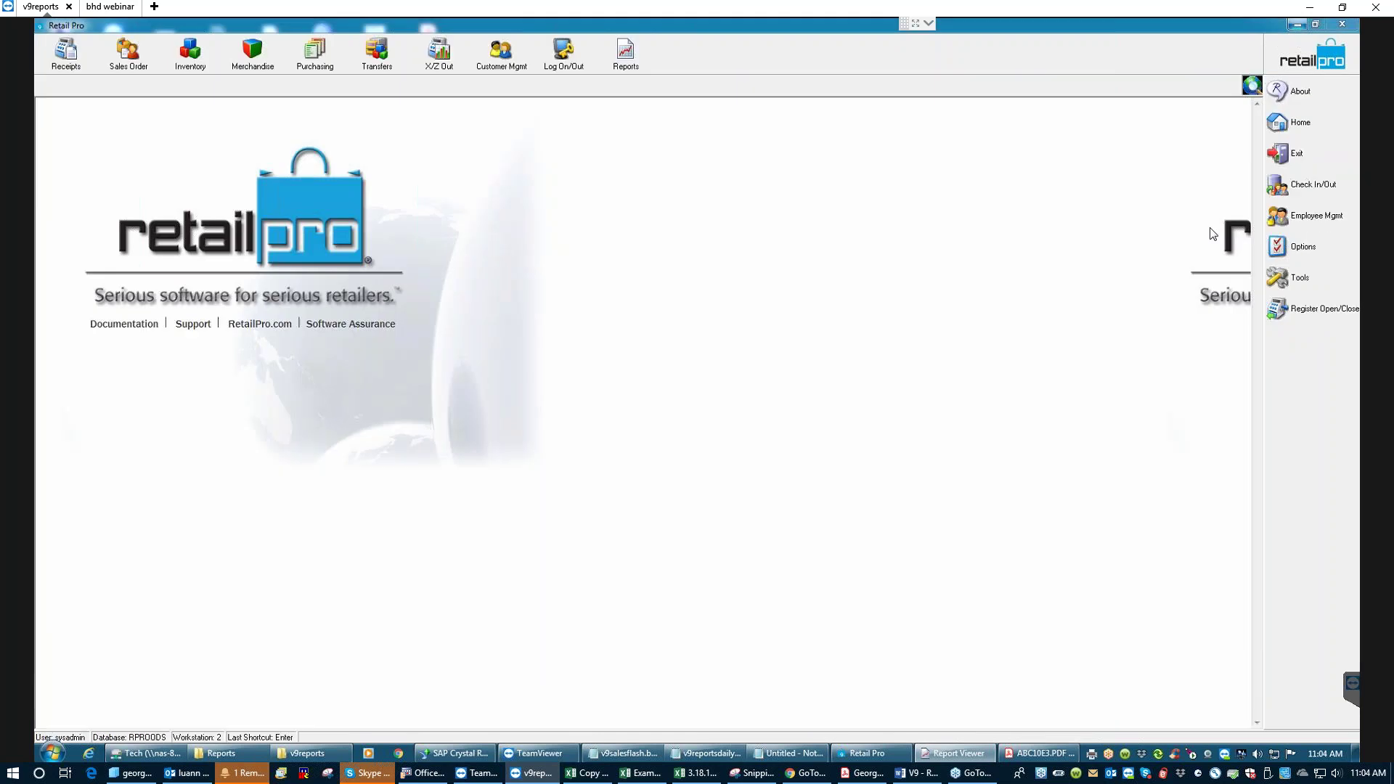
click(1297, 25)
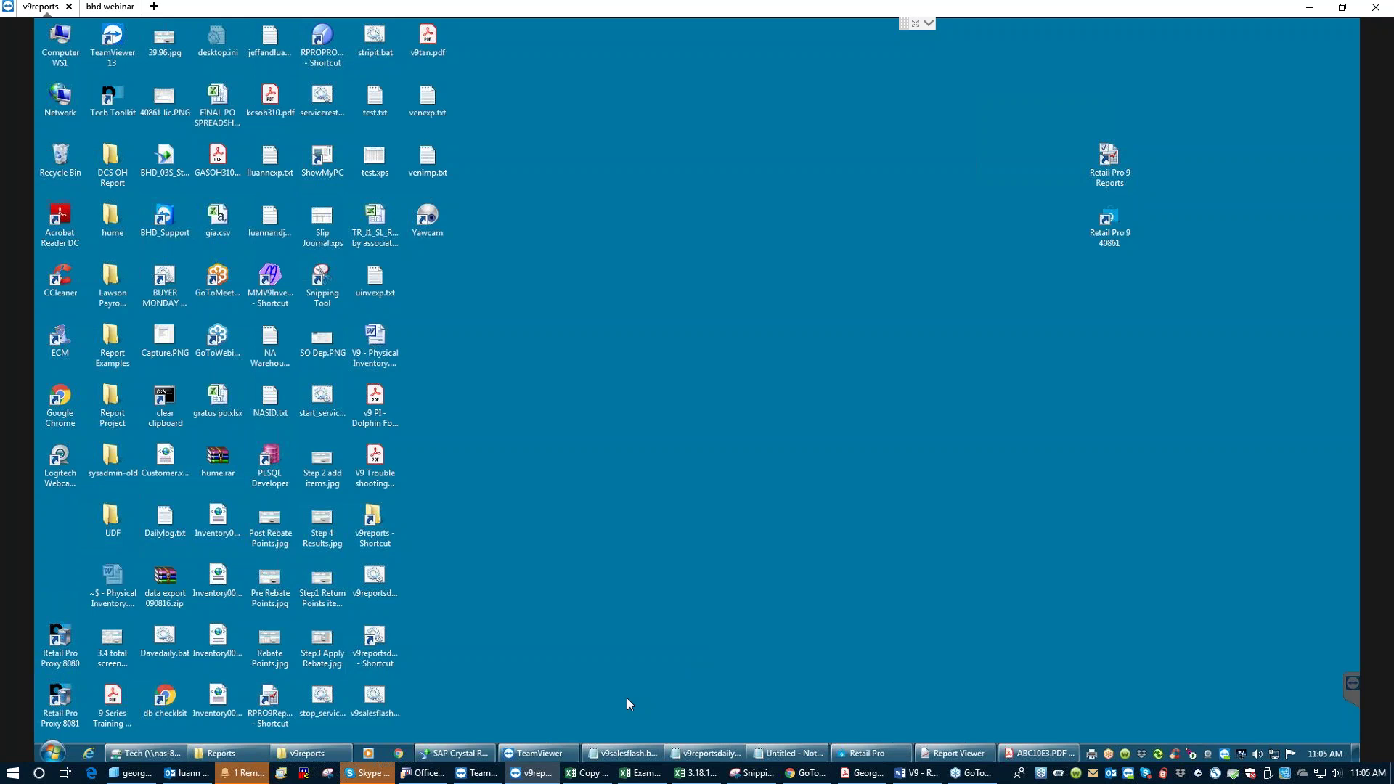
- Bring up the Reports Explorer window, go up to RetailPro9 and jump to v9reportsdaily.bat
click(221, 753)
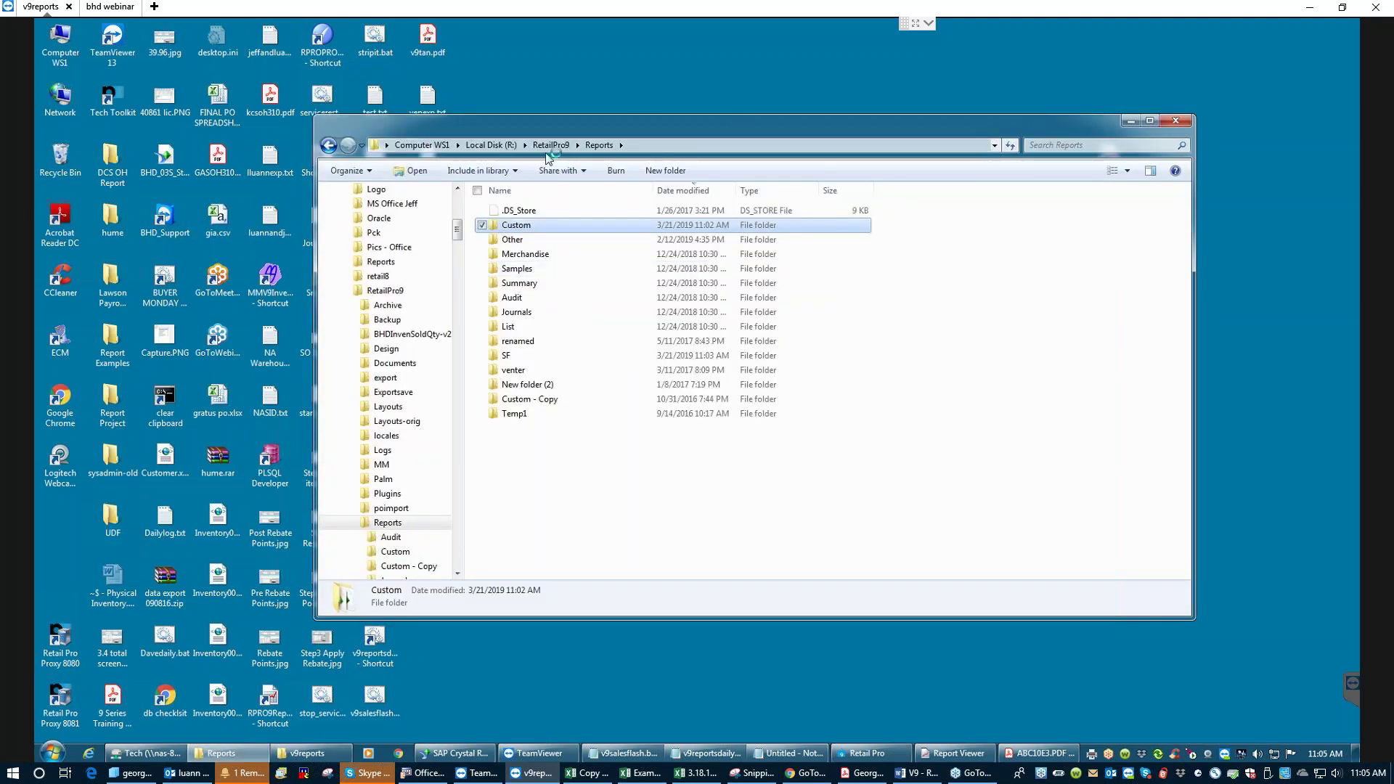
click(551, 146)
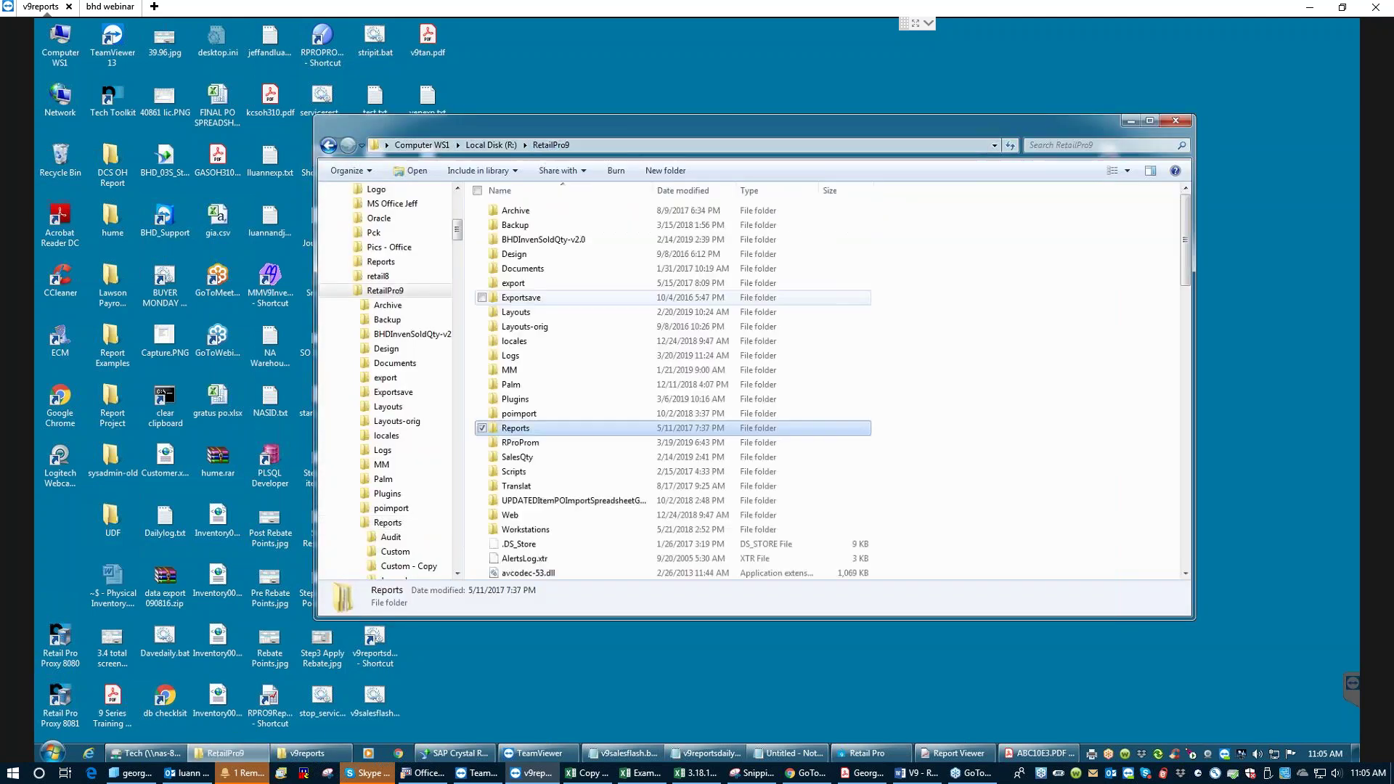
click(607, 547)
key(v)
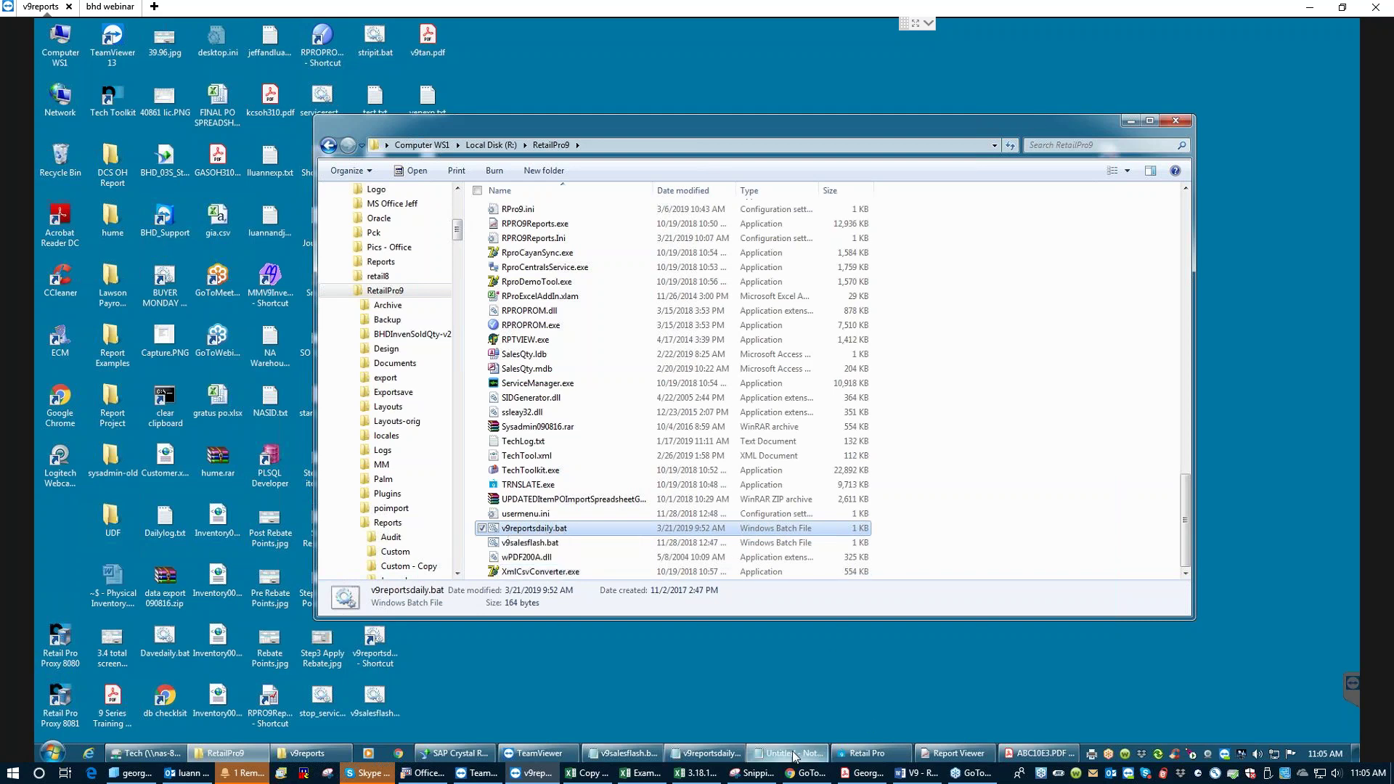
- Open v9reportsdaily.bat in Notepad and highlight its taskkill line, RPRO9Reports.exe command and /rpt report name
click(714, 756)
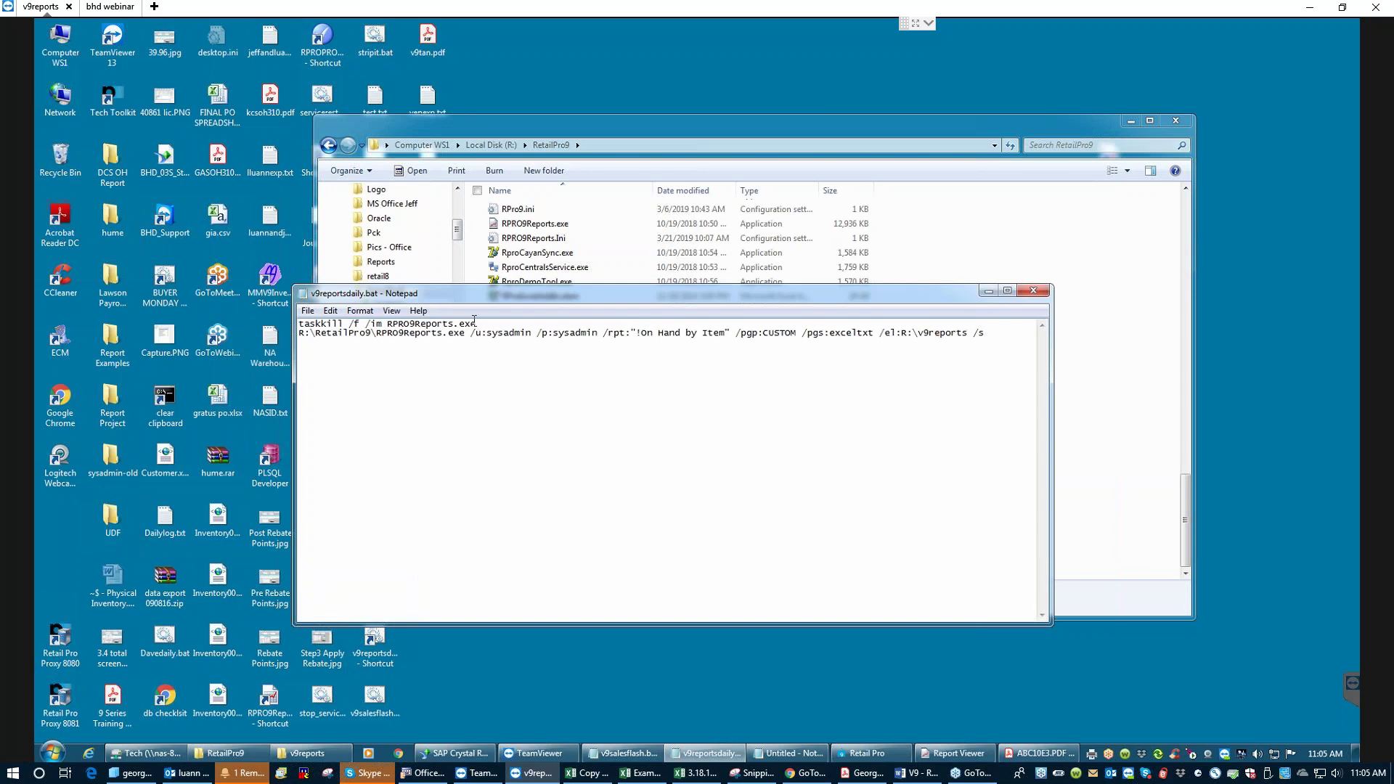
drag(471, 324, 282, 324)
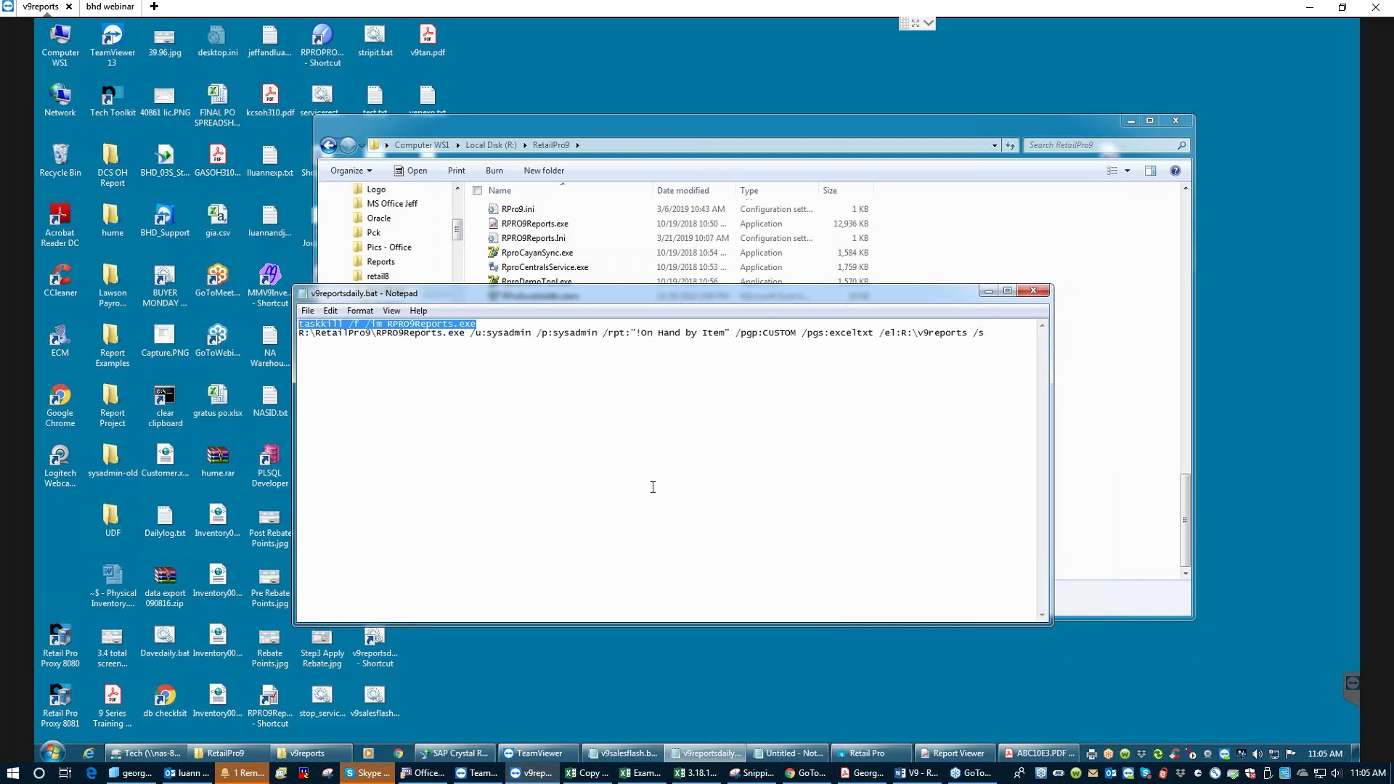
drag(494, 324, 298, 323)
drag(986, 332, 525, 333)
click(372, 351)
drag(294, 339, 292, 333)
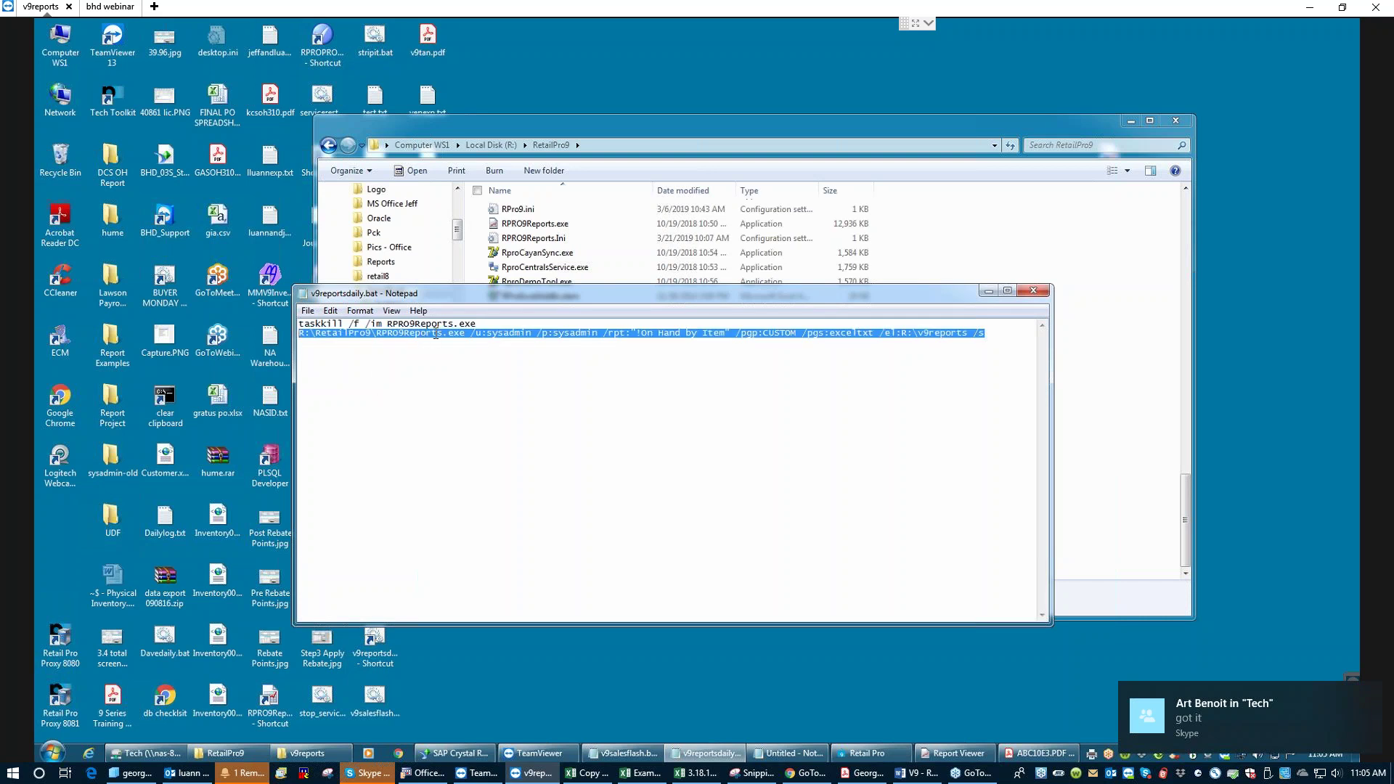
click(524, 334)
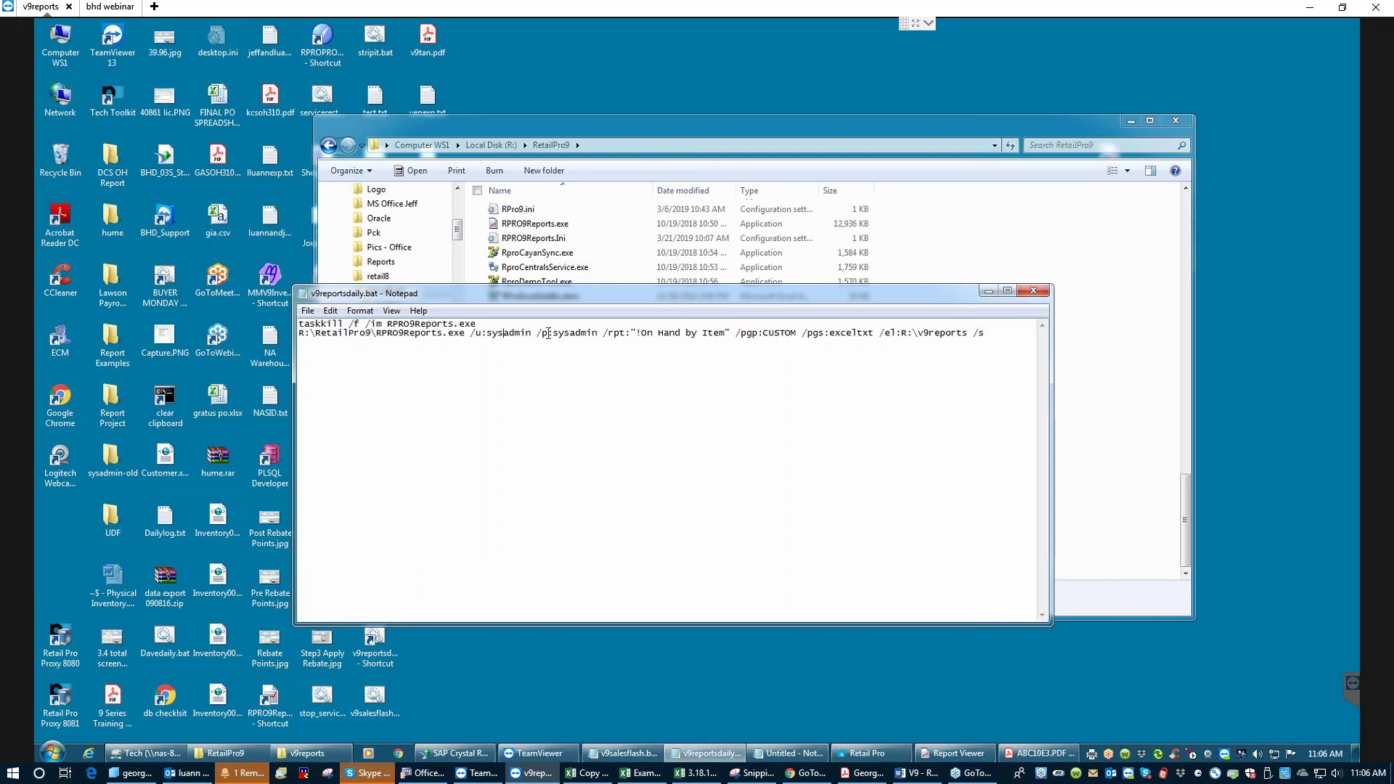
drag(628, 332, 723, 336)
click(959, 754)
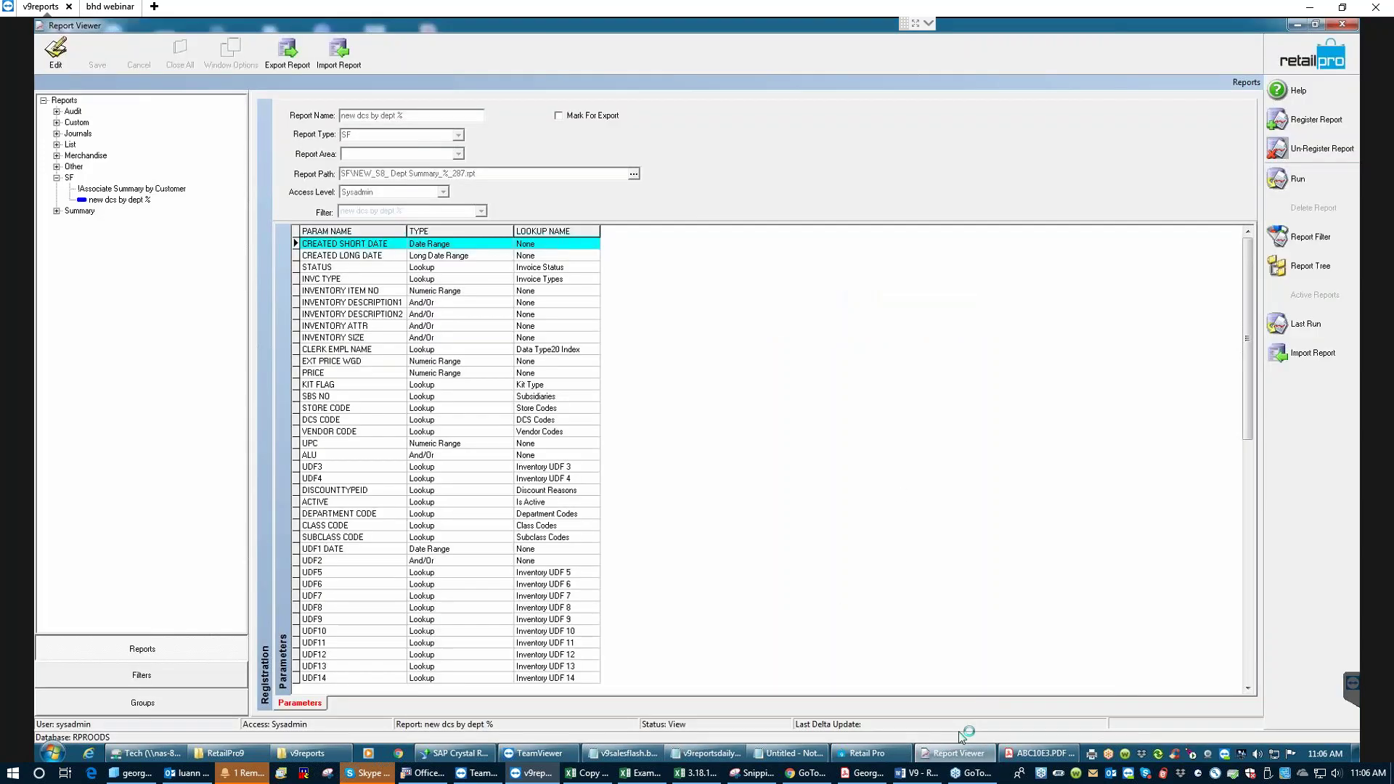
- Open the SF report 'new dcs by dept %' for editing and select its Report Name text
click(131, 204)
click(58, 57)
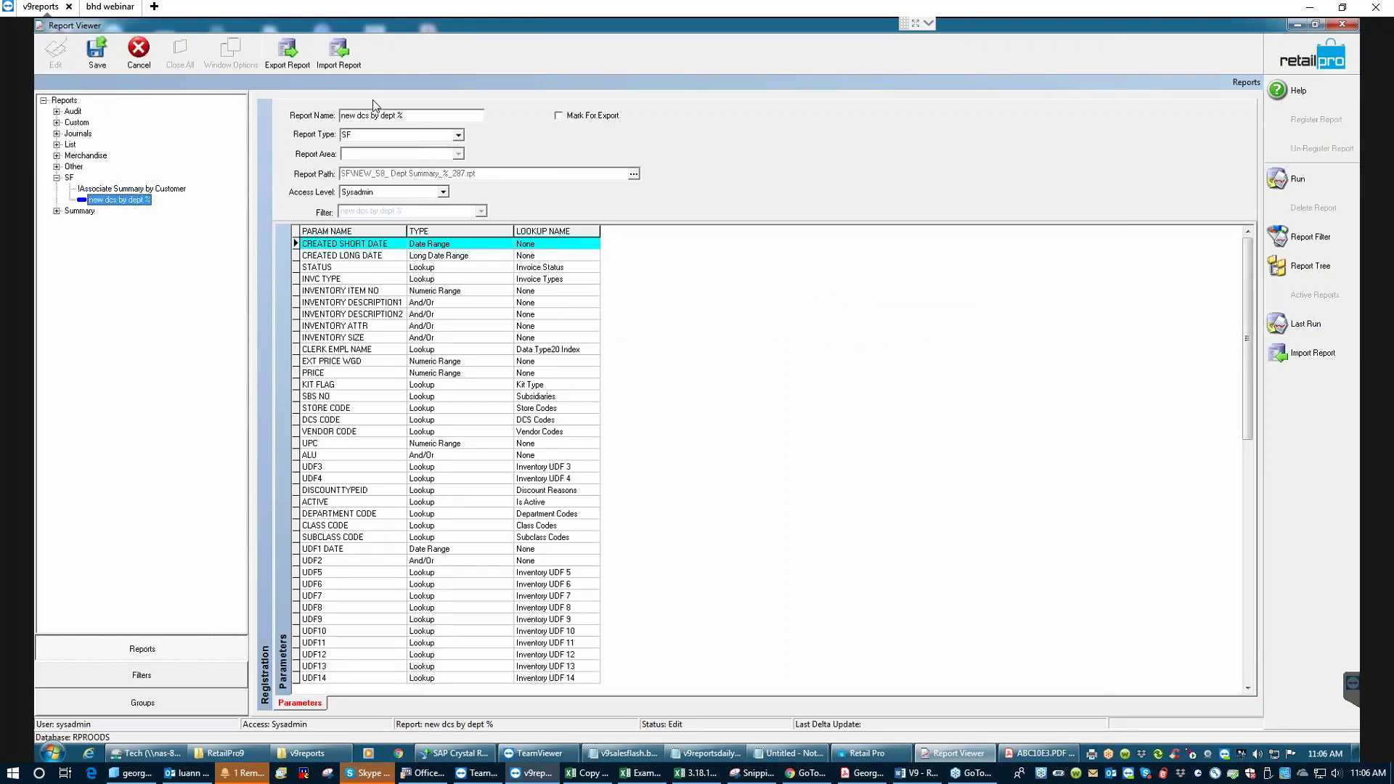
drag(408, 114, 319, 117)
key(ctrl+c)
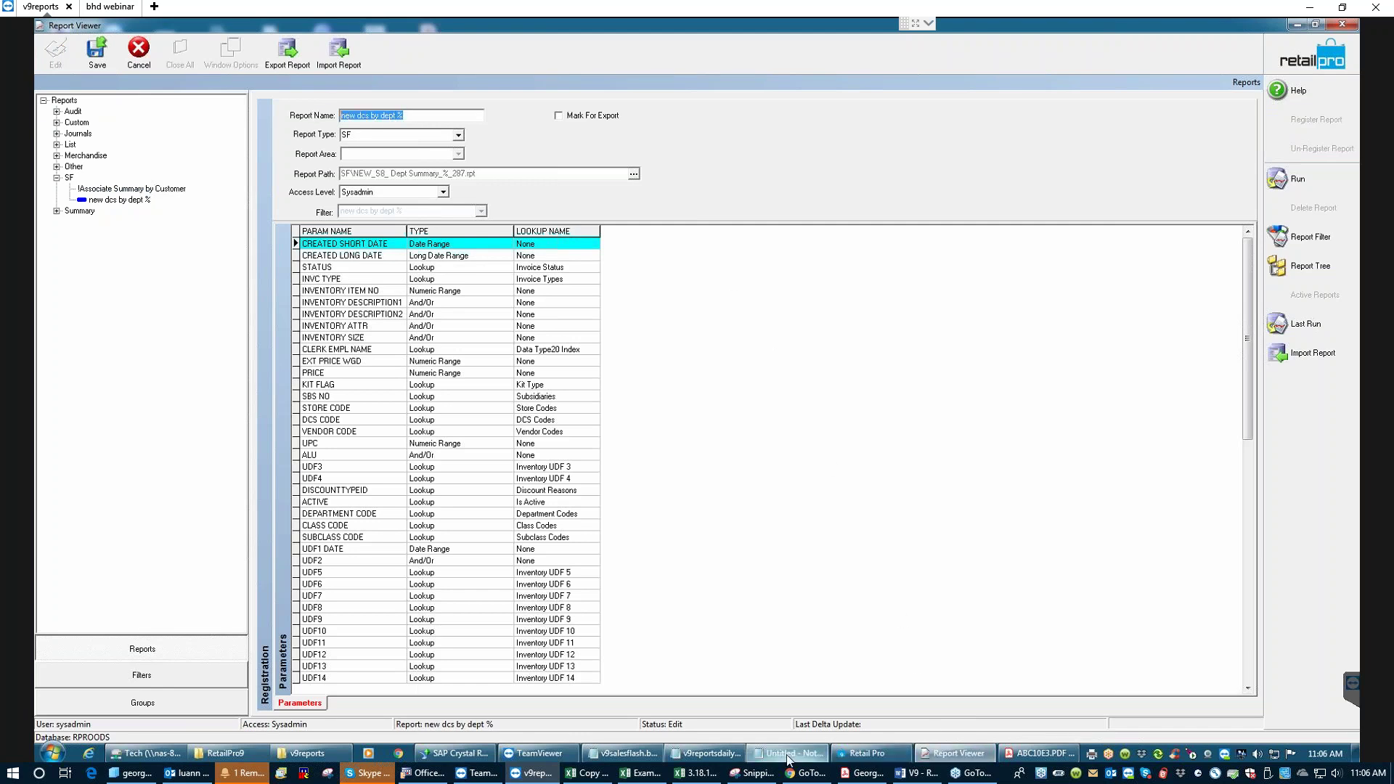
- Replace the /rpt name with 'new dcs by dept %' and the /pgp group CUSTOM with SF
click(737, 760)
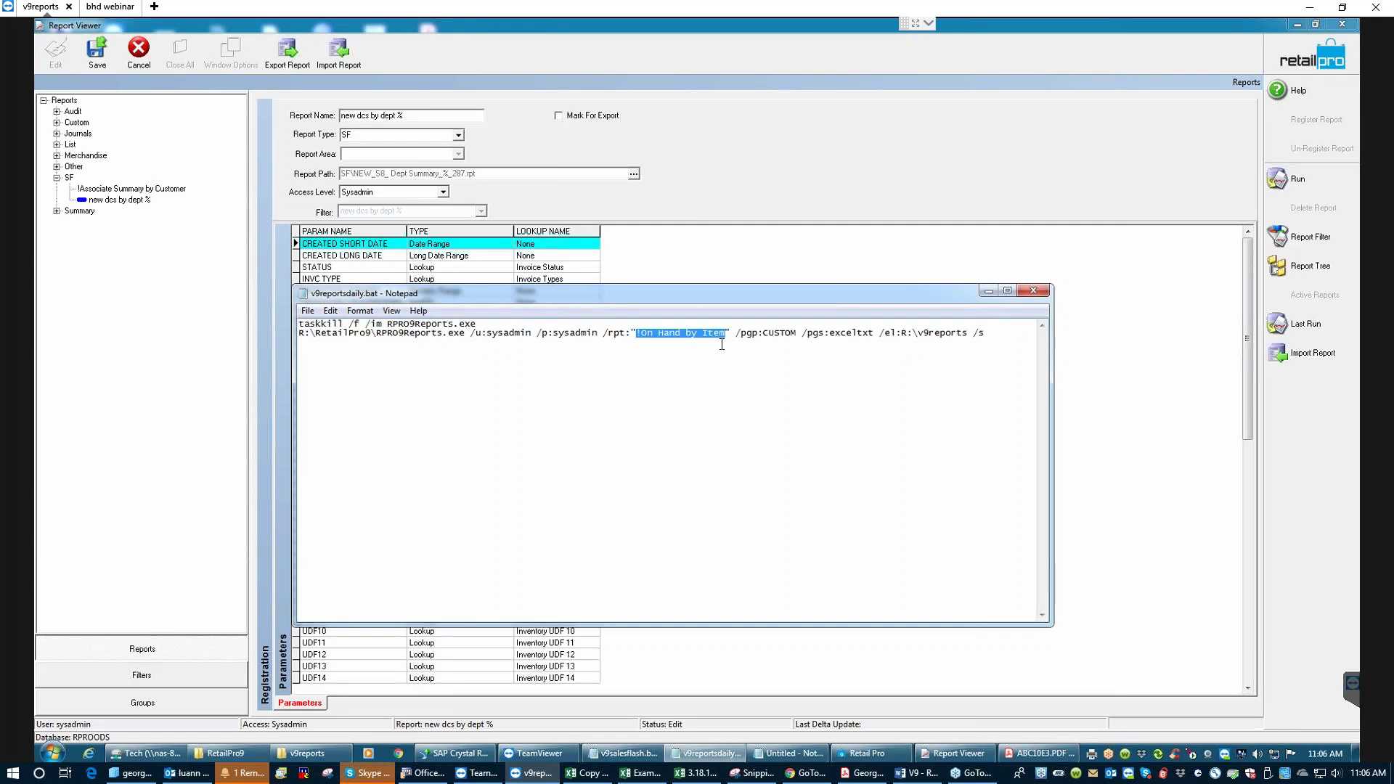
drag(726, 334, 639, 329)
key(ctrl+v)
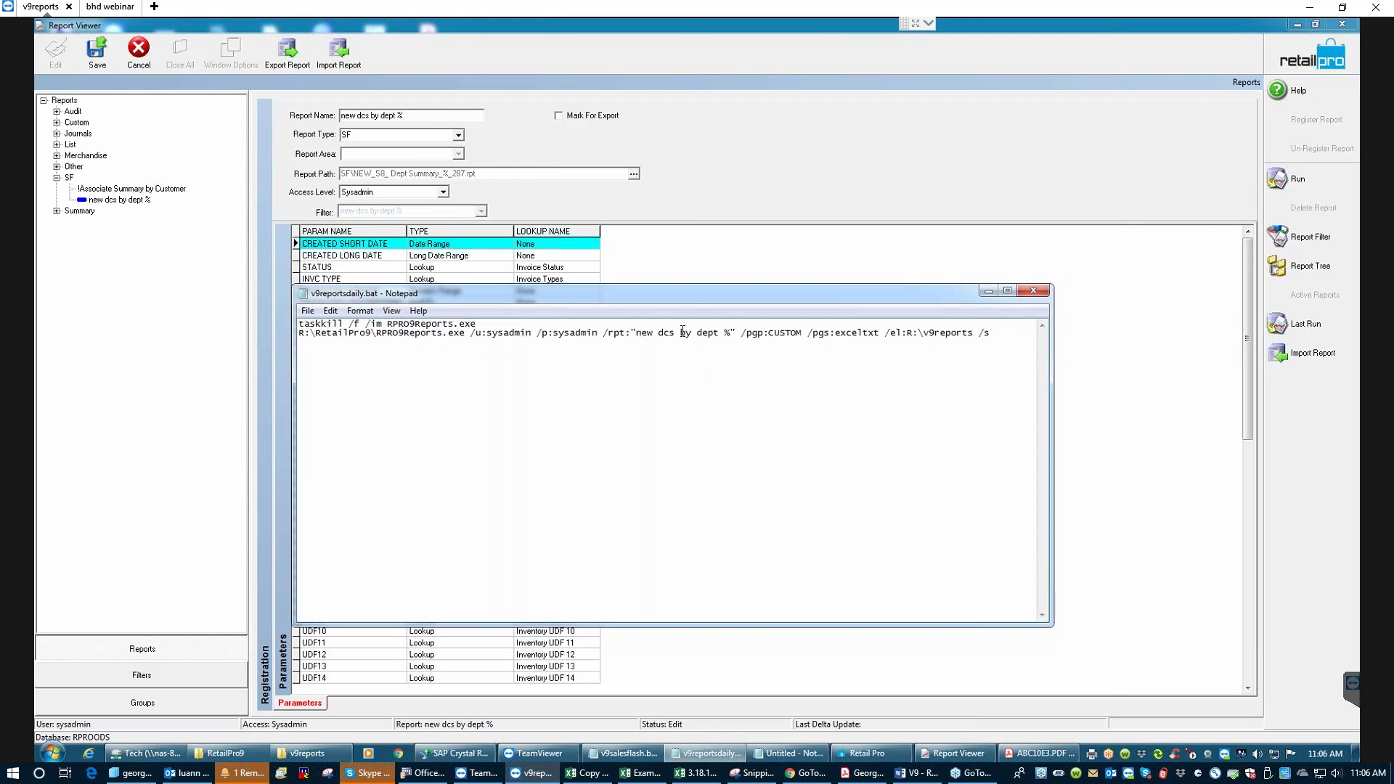
click(802, 332)
key(BackSpace)
key(BackSpace)
key(BackSpace)
key(BackSpace)
key(BackSpace)
key(BackSpace)
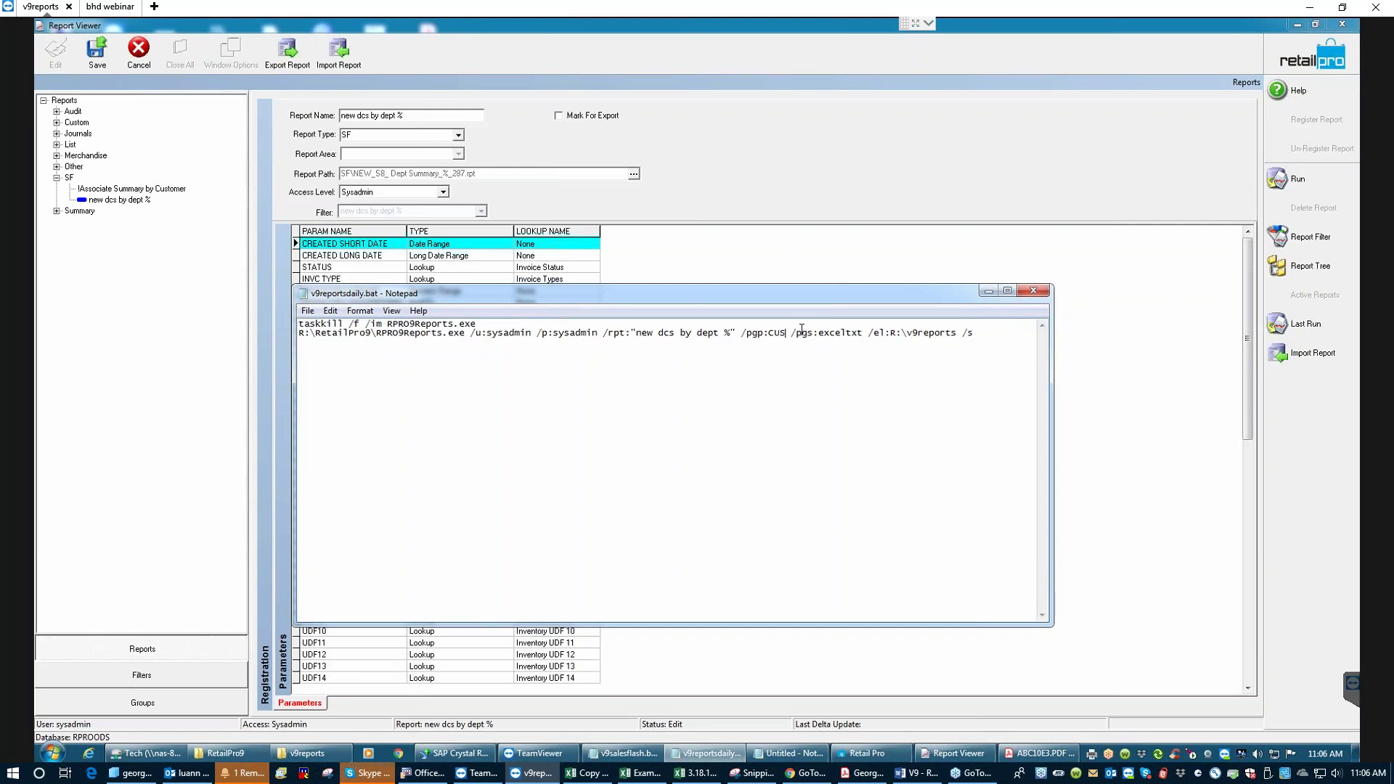
text(SF)
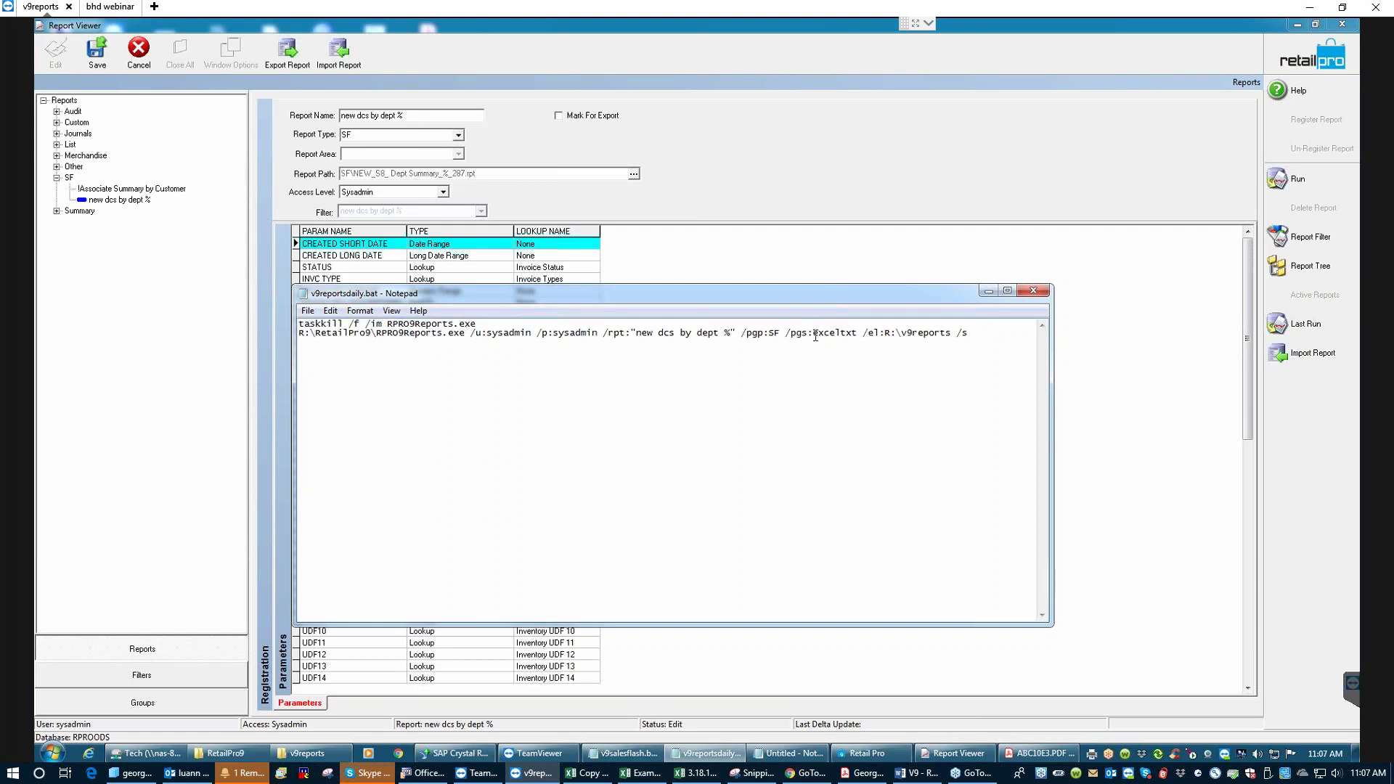
- Highlight the /pgs switch and the /el:R:\v9reports export location to explain them
drag(808, 333, 794, 334)
drag(868, 334, 982, 346)
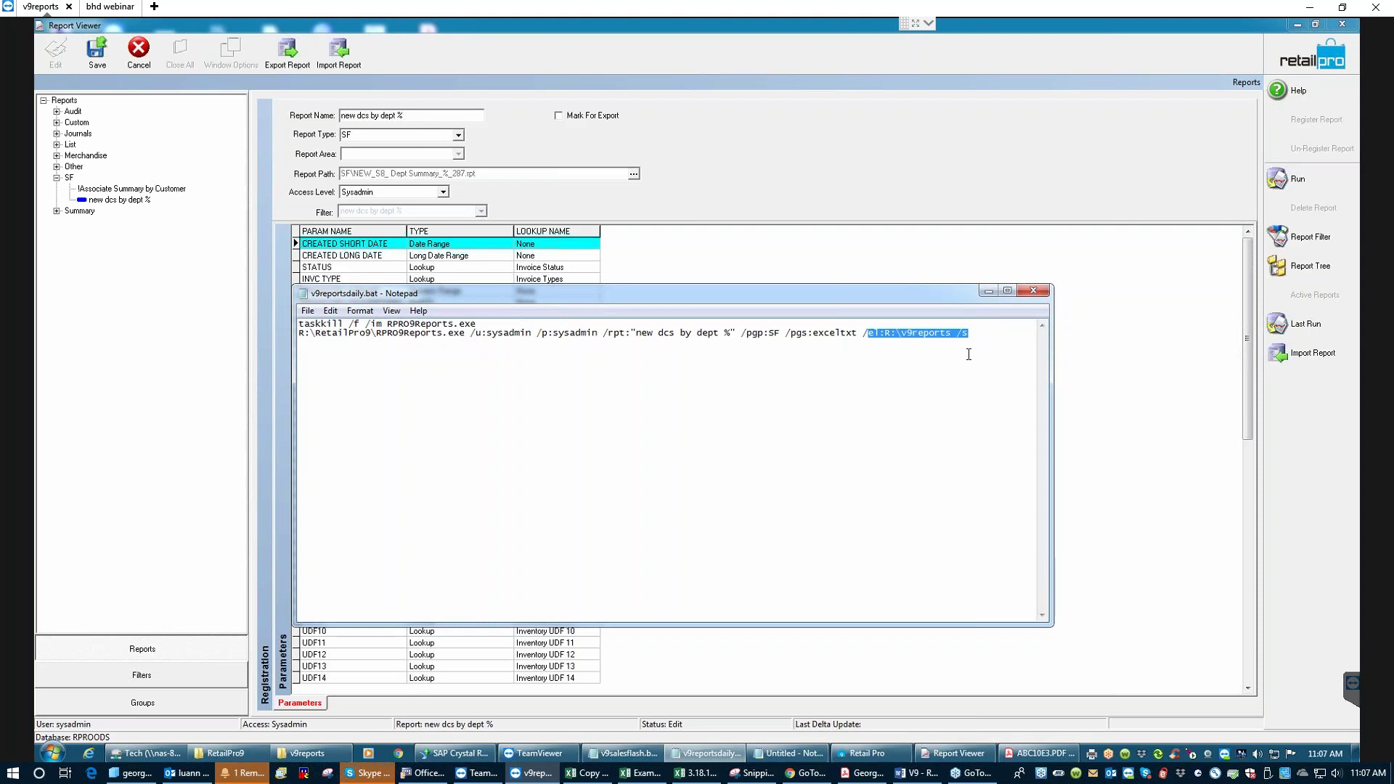
click(944, 351)
drag(950, 332, 864, 332)
click(926, 329)
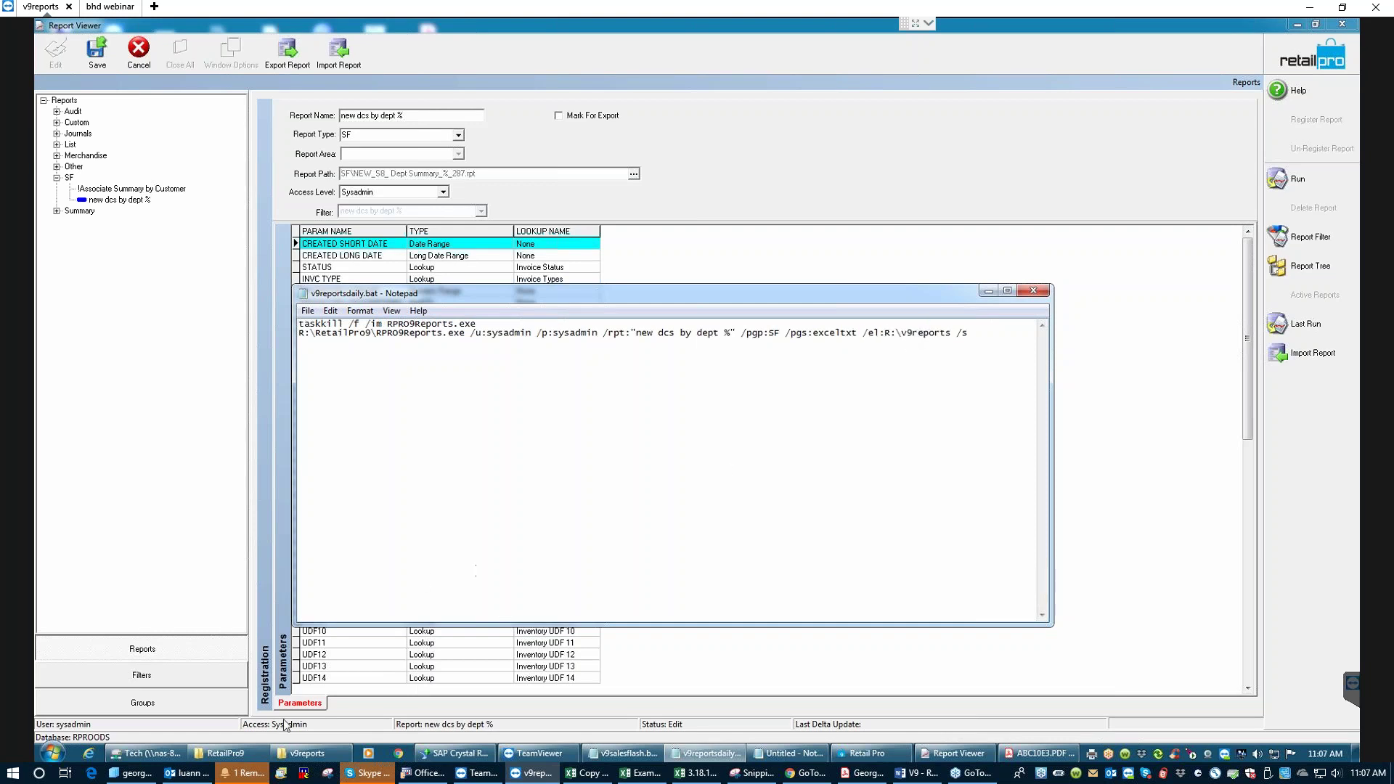
click(294, 748)
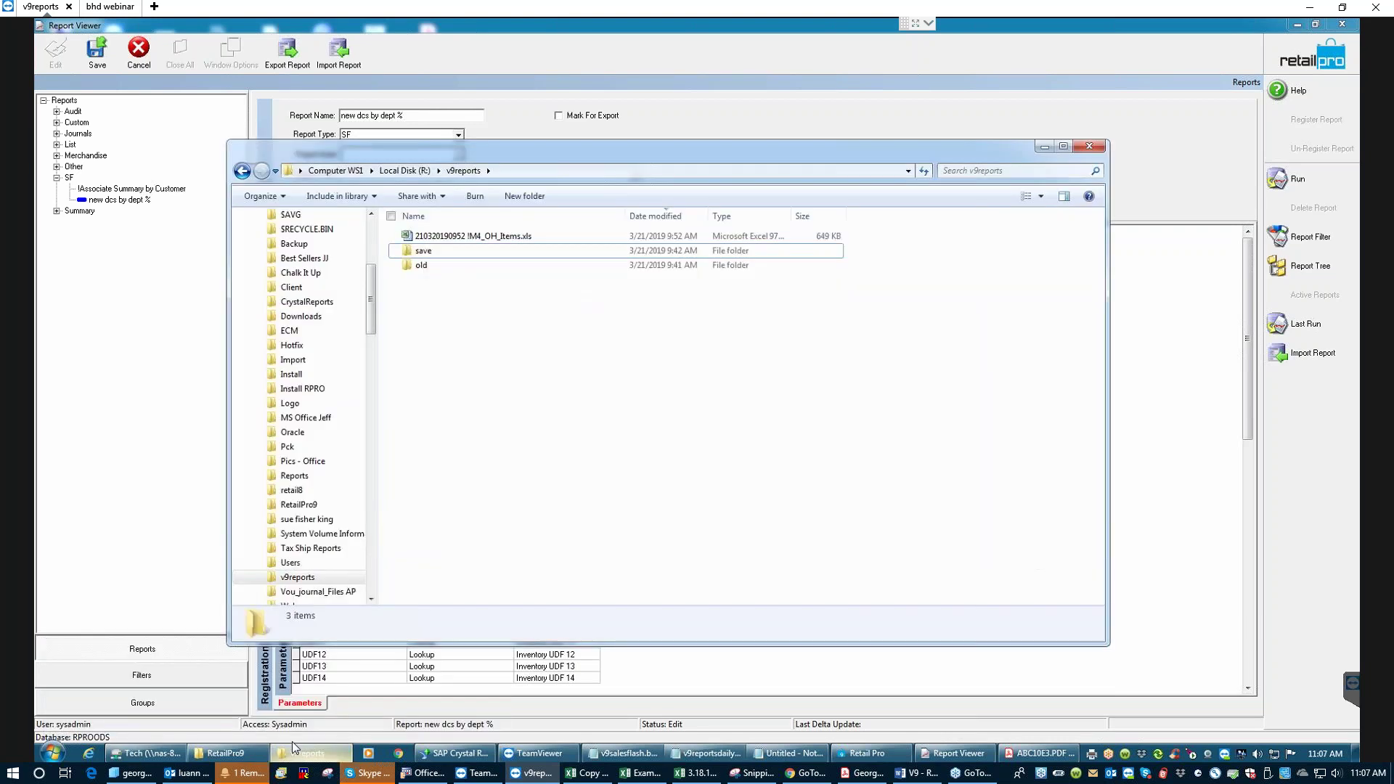
click(458, 241)
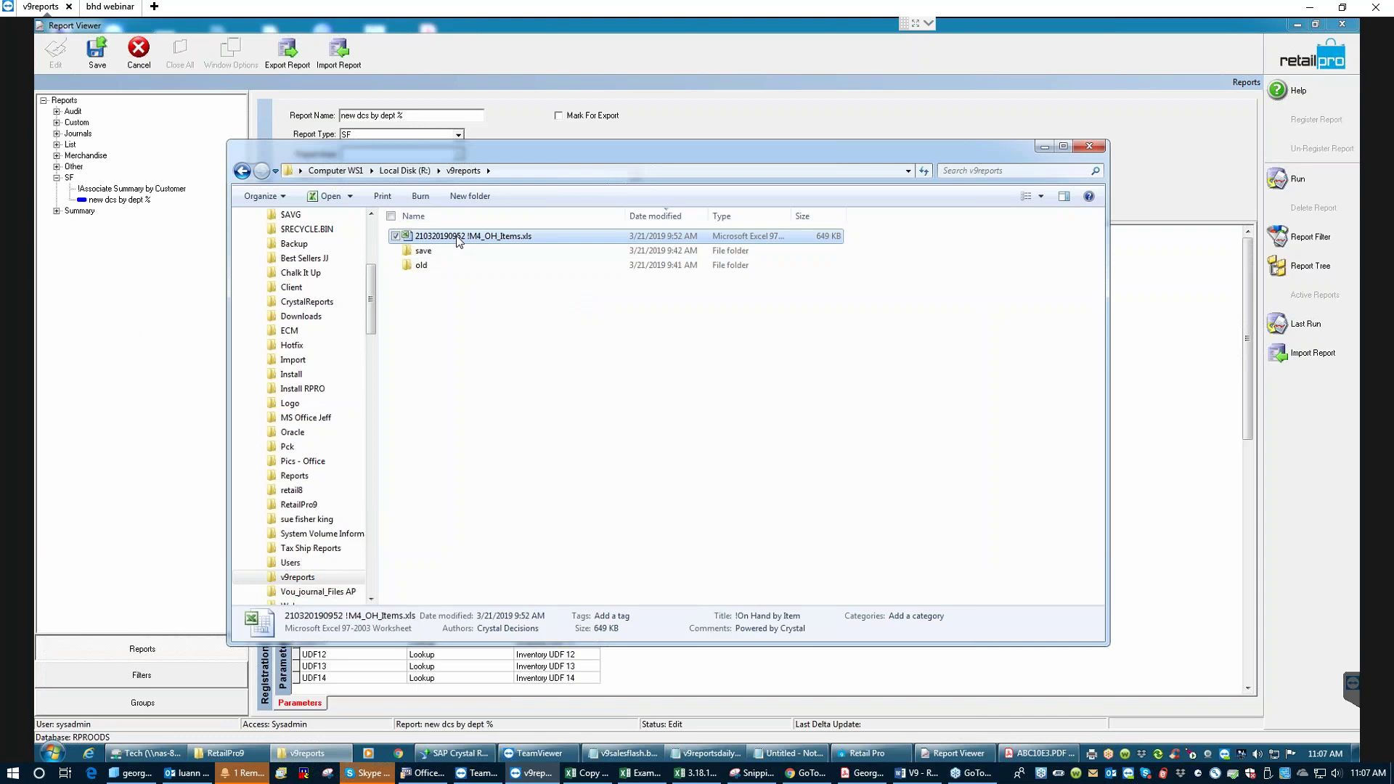
key(Delete)
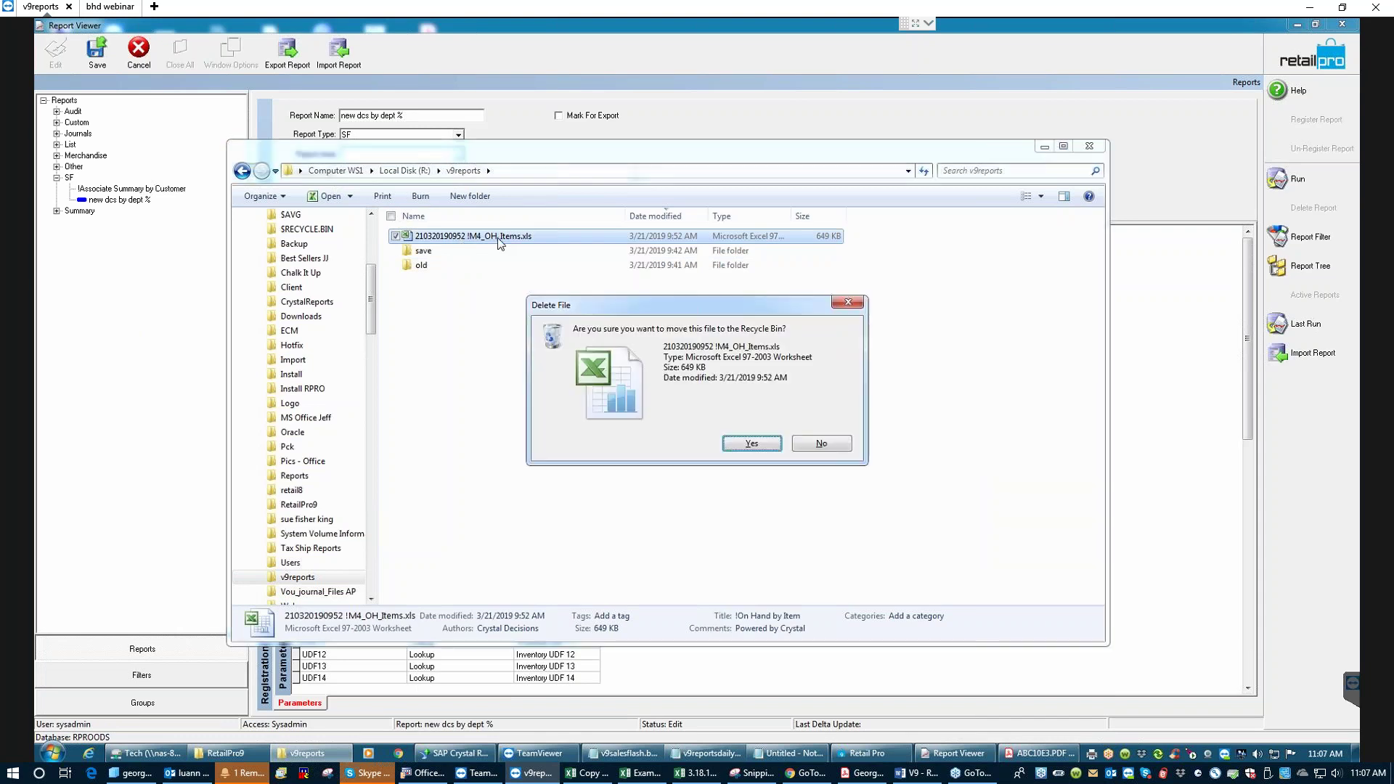
click(748, 447)
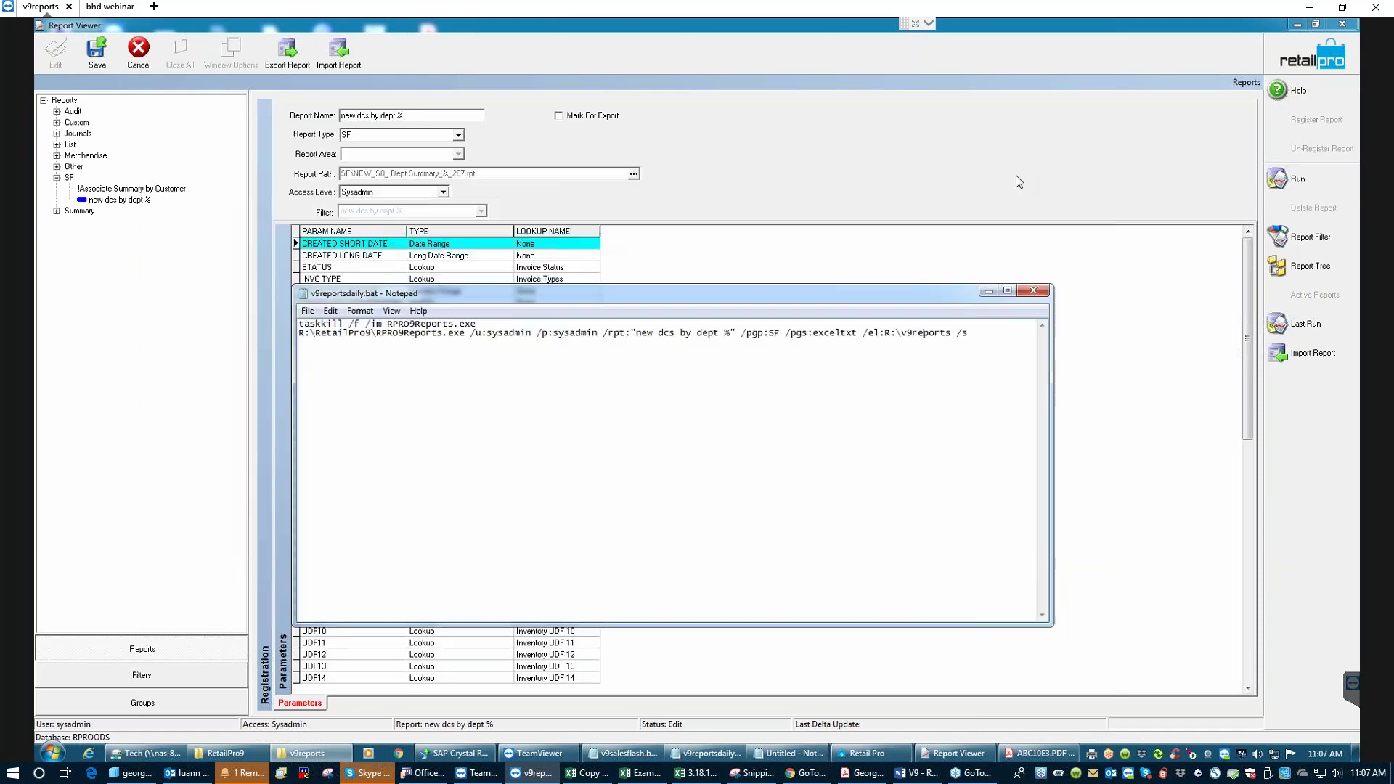
- Minimize the folder window, save v9reportsdaily.bat with File > Save, and minimize Notepad
click(1045, 146)
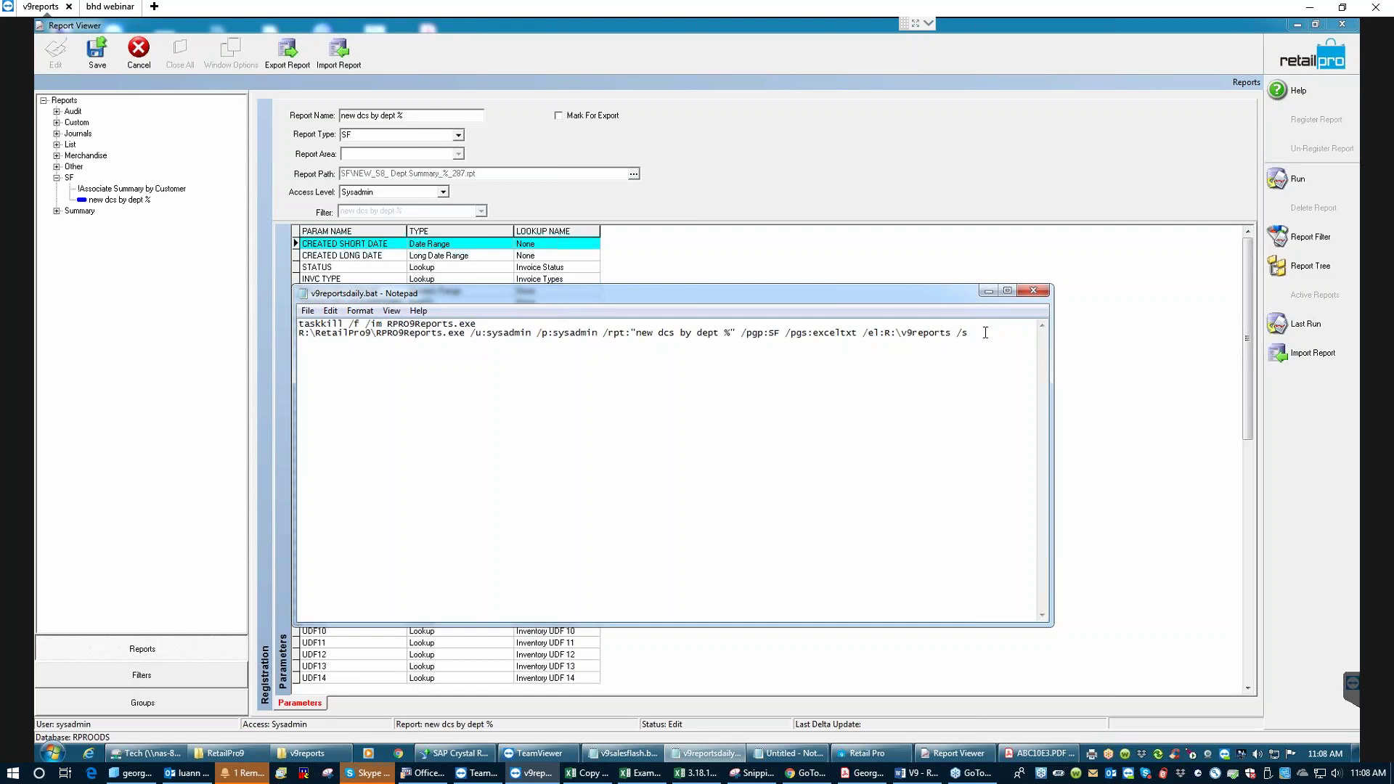
click(306, 311)
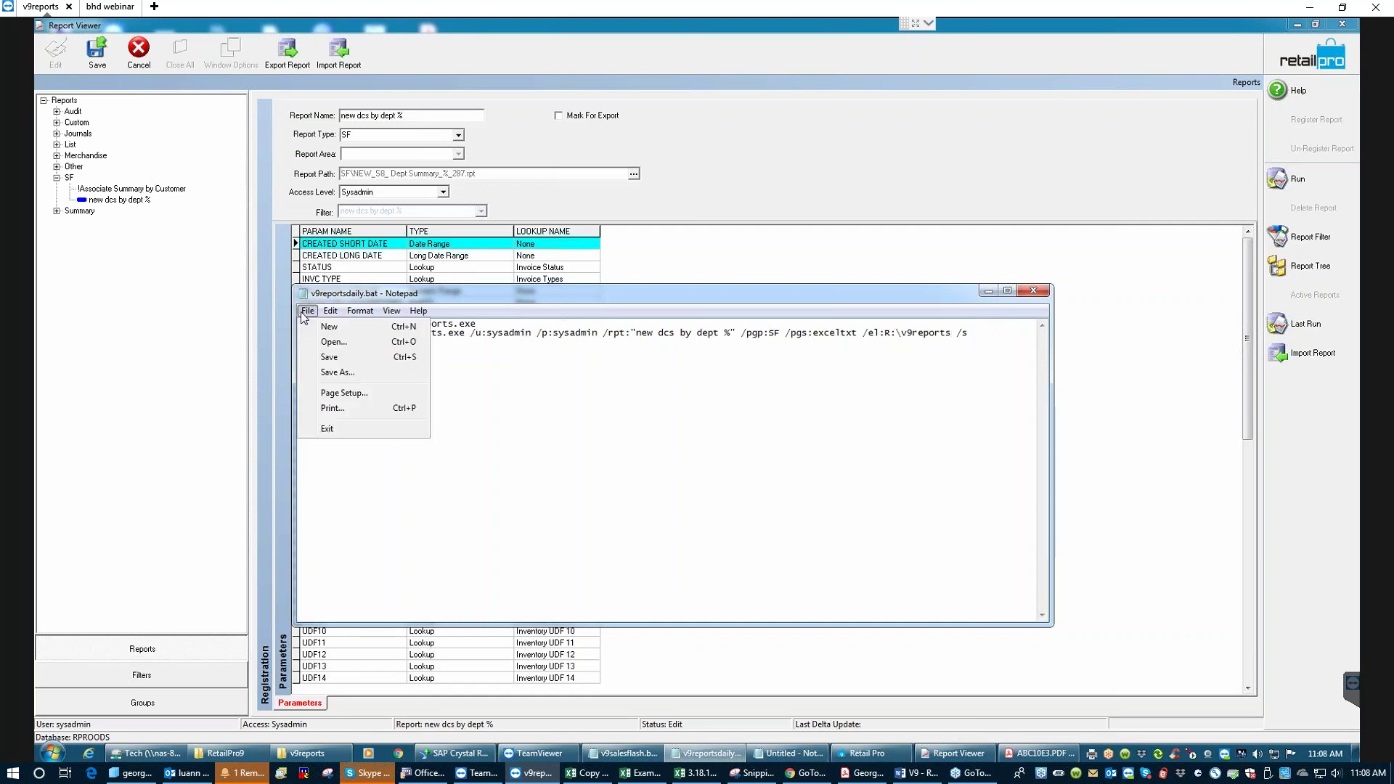
click(329, 358)
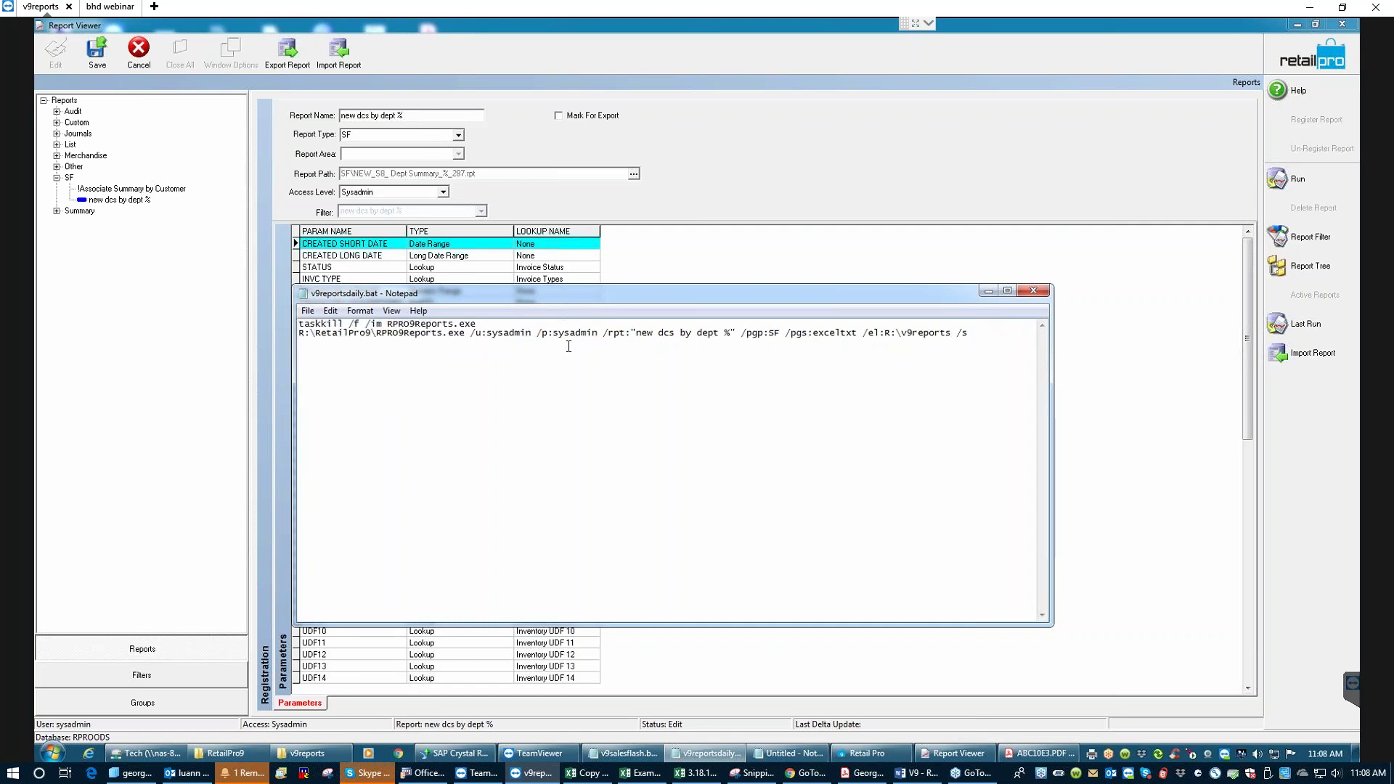
click(987, 291)
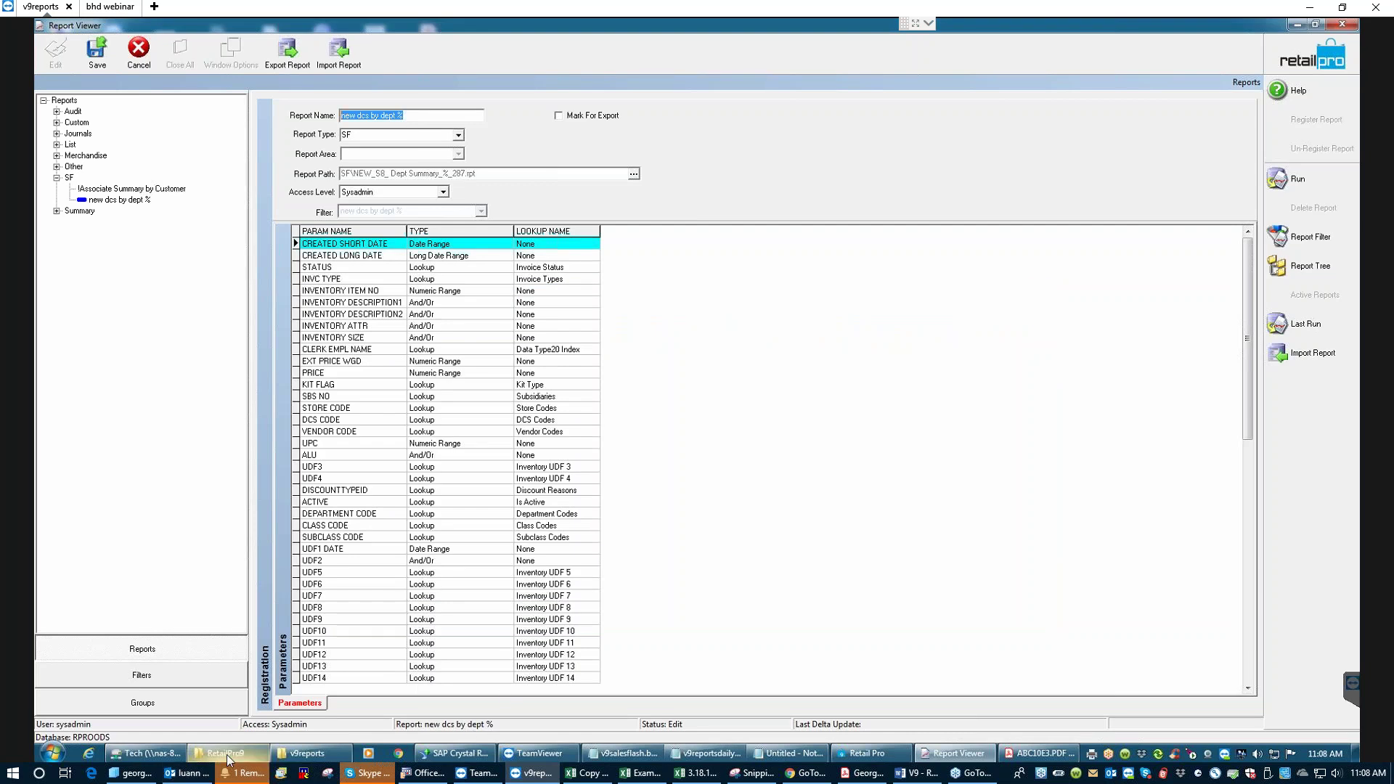
mouse_move(227, 760)
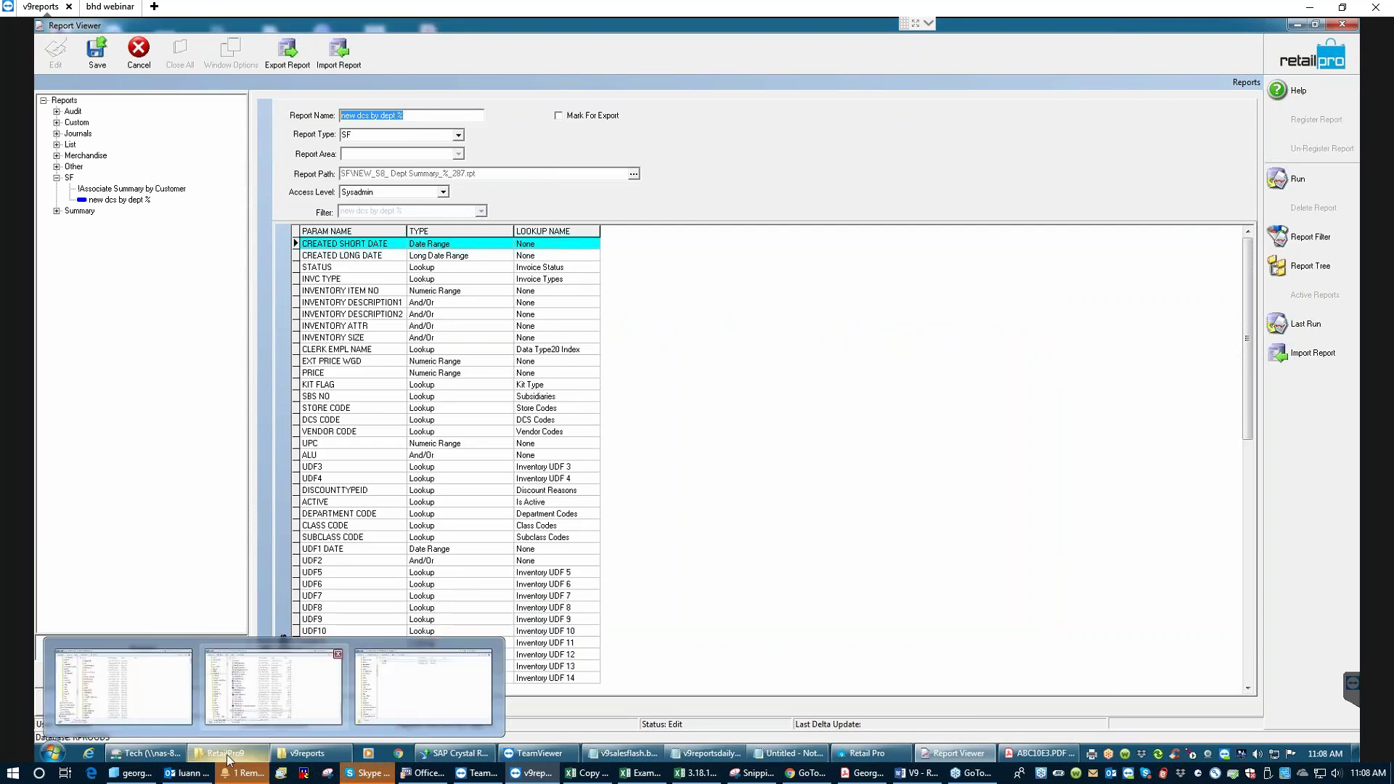
- Bring the RetailPro9 Explorer window listing v9reportsdaily.bat to the front
mouse_move(911, 757)
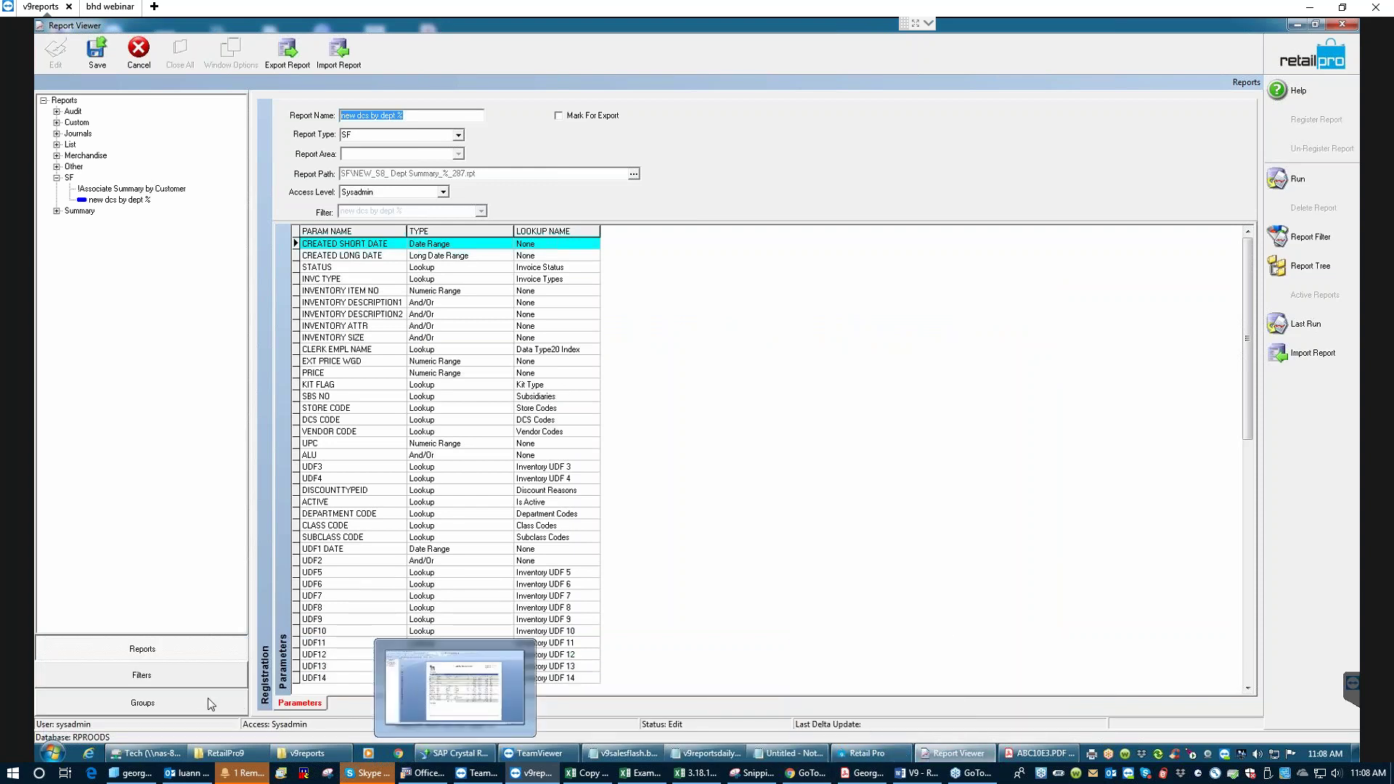
click(231, 759)
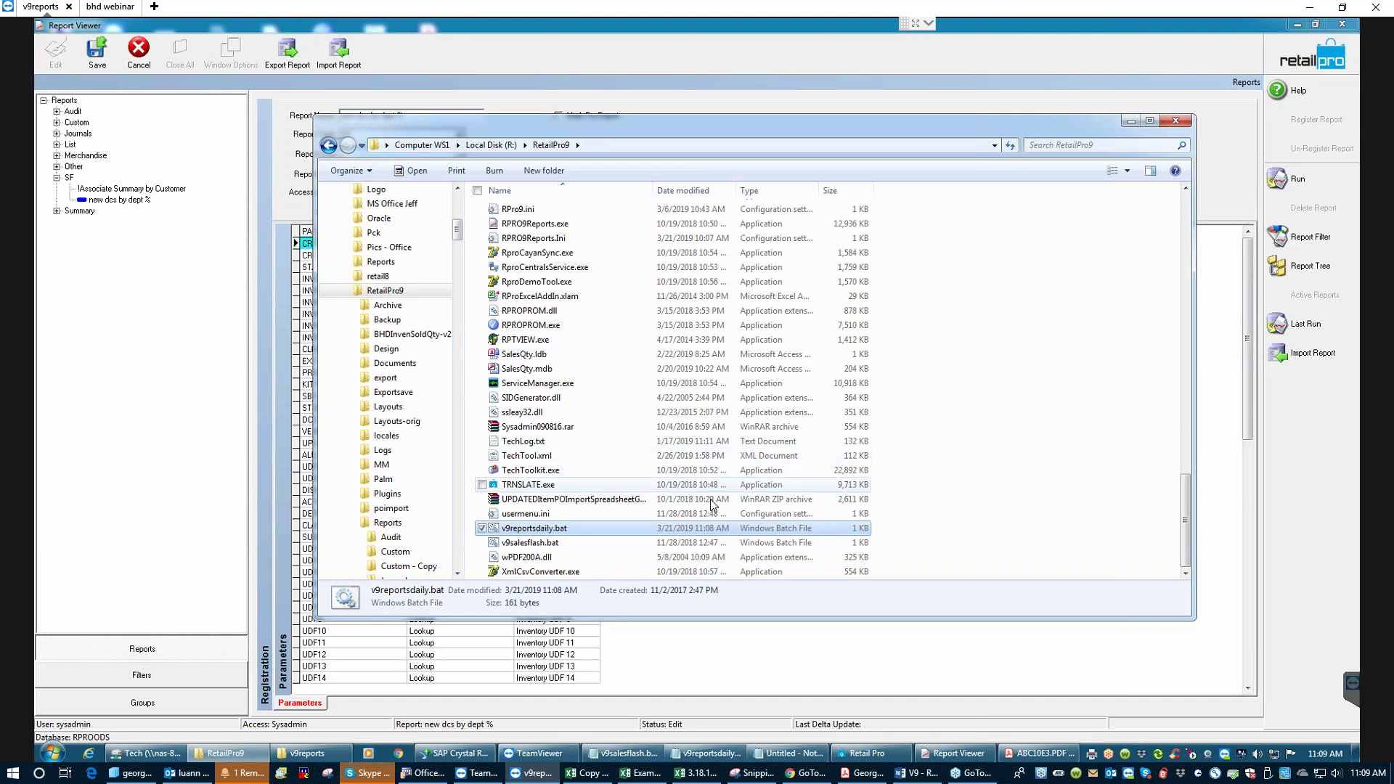
- Run v9reportsdaily.bat and check the R:\v9reports folder for the exported file
click(526, 533)
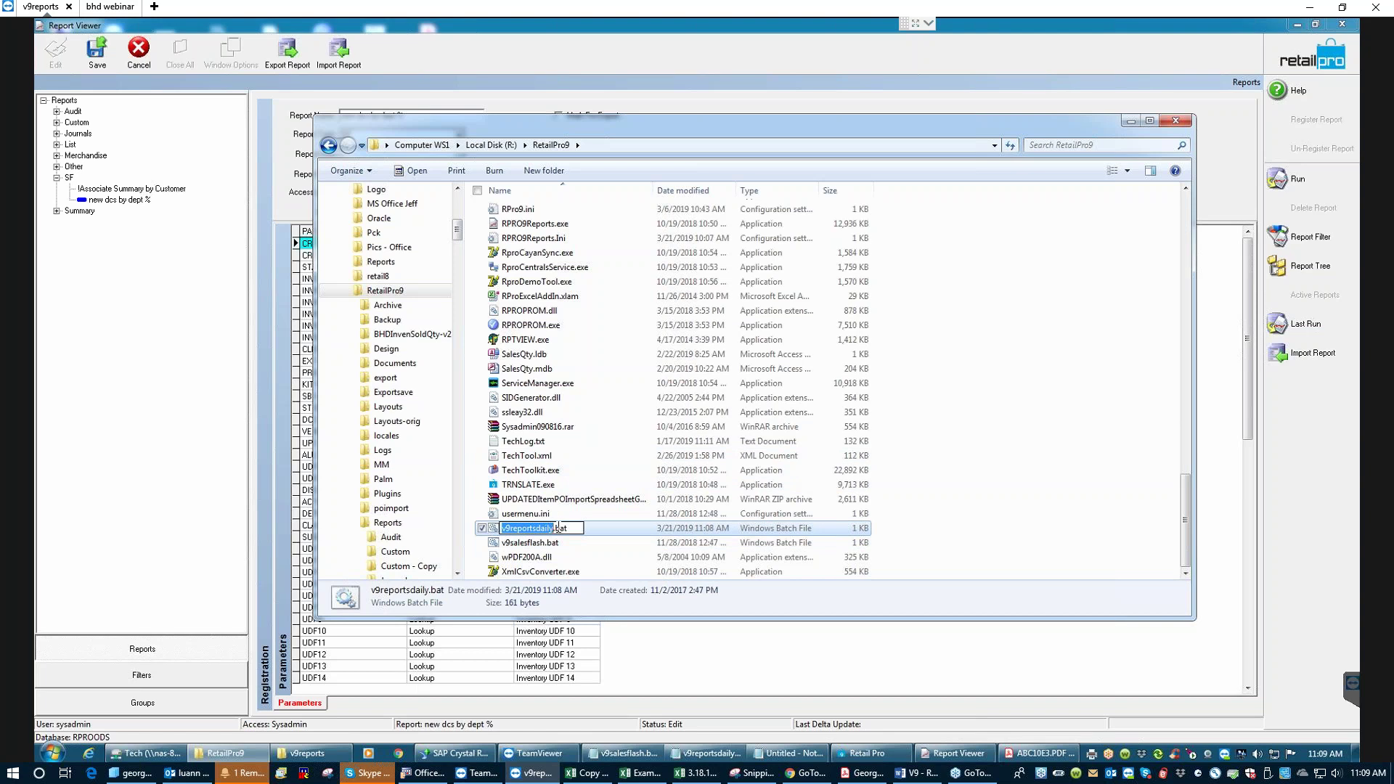
key(Escape)
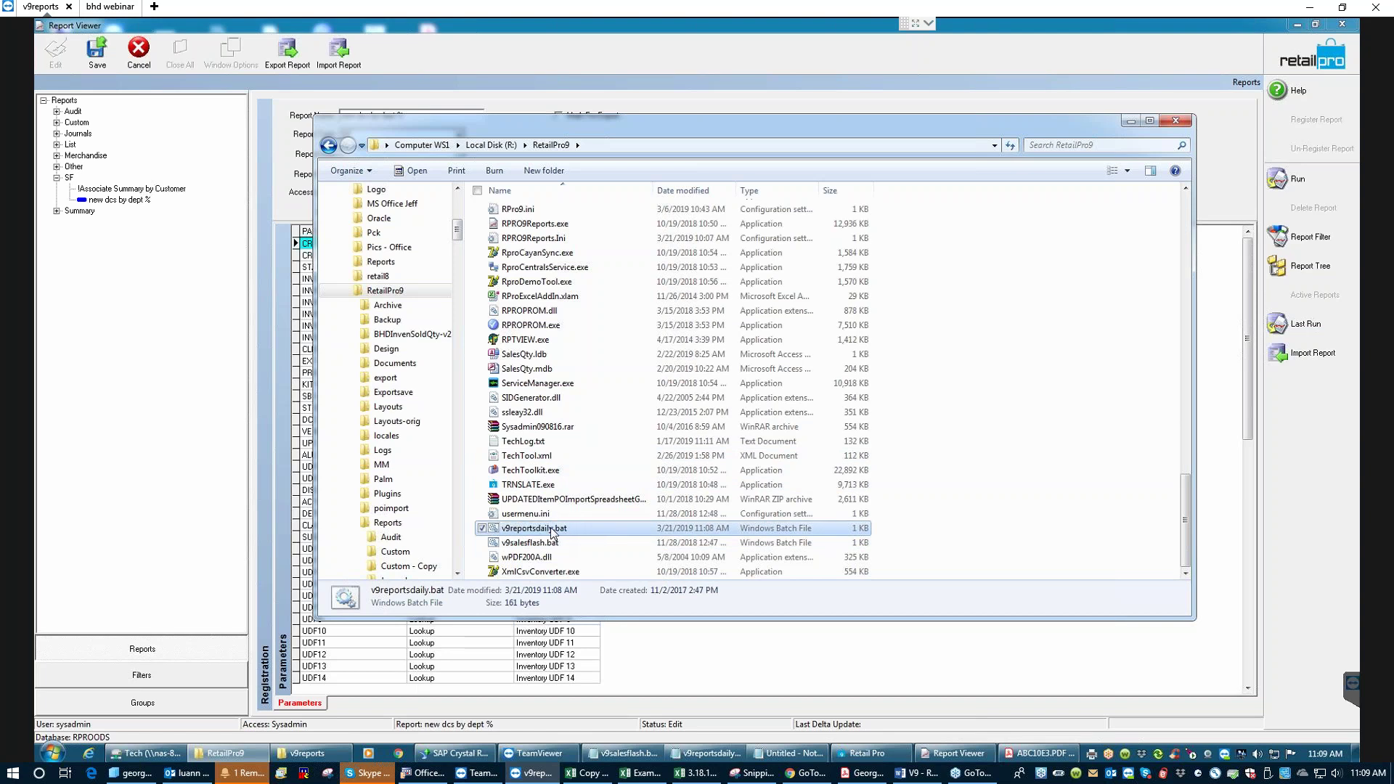
double_click(552, 532)
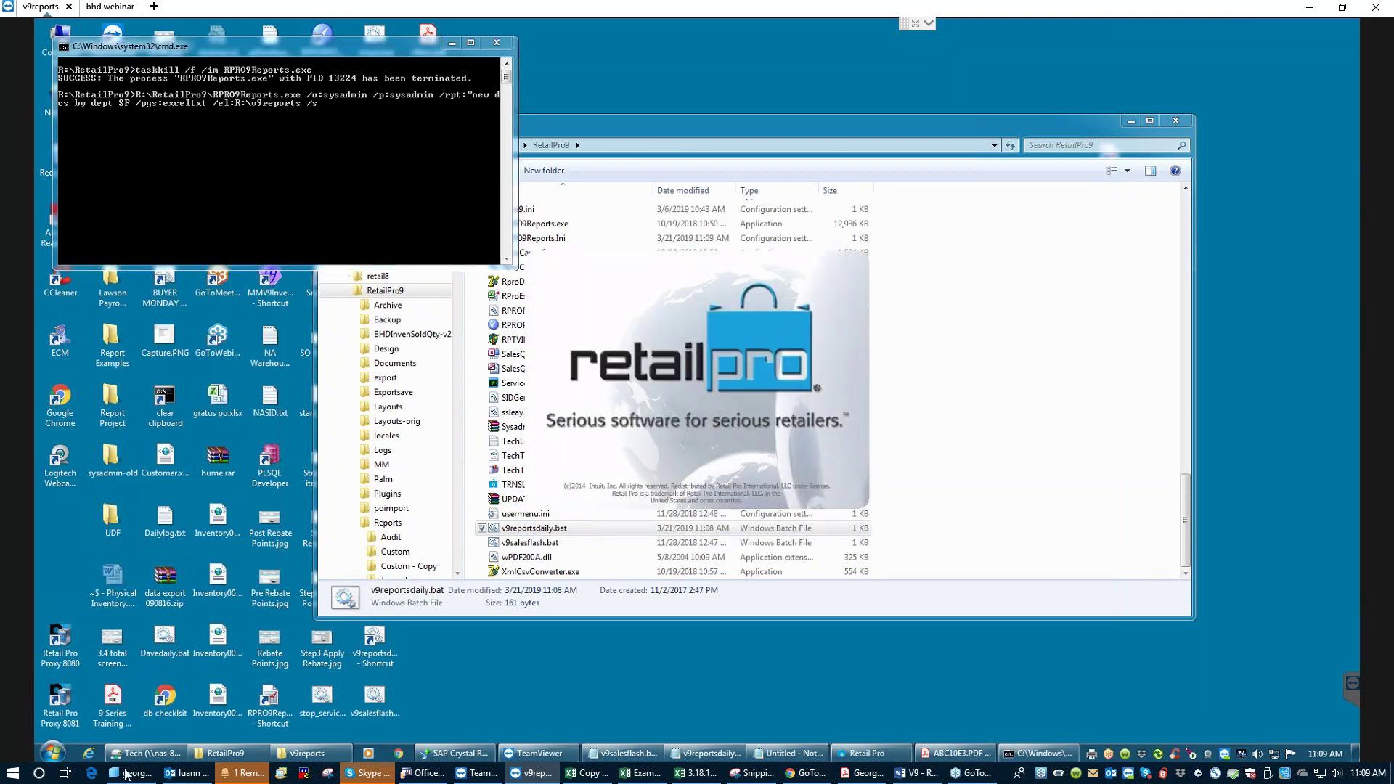
click(301, 757)
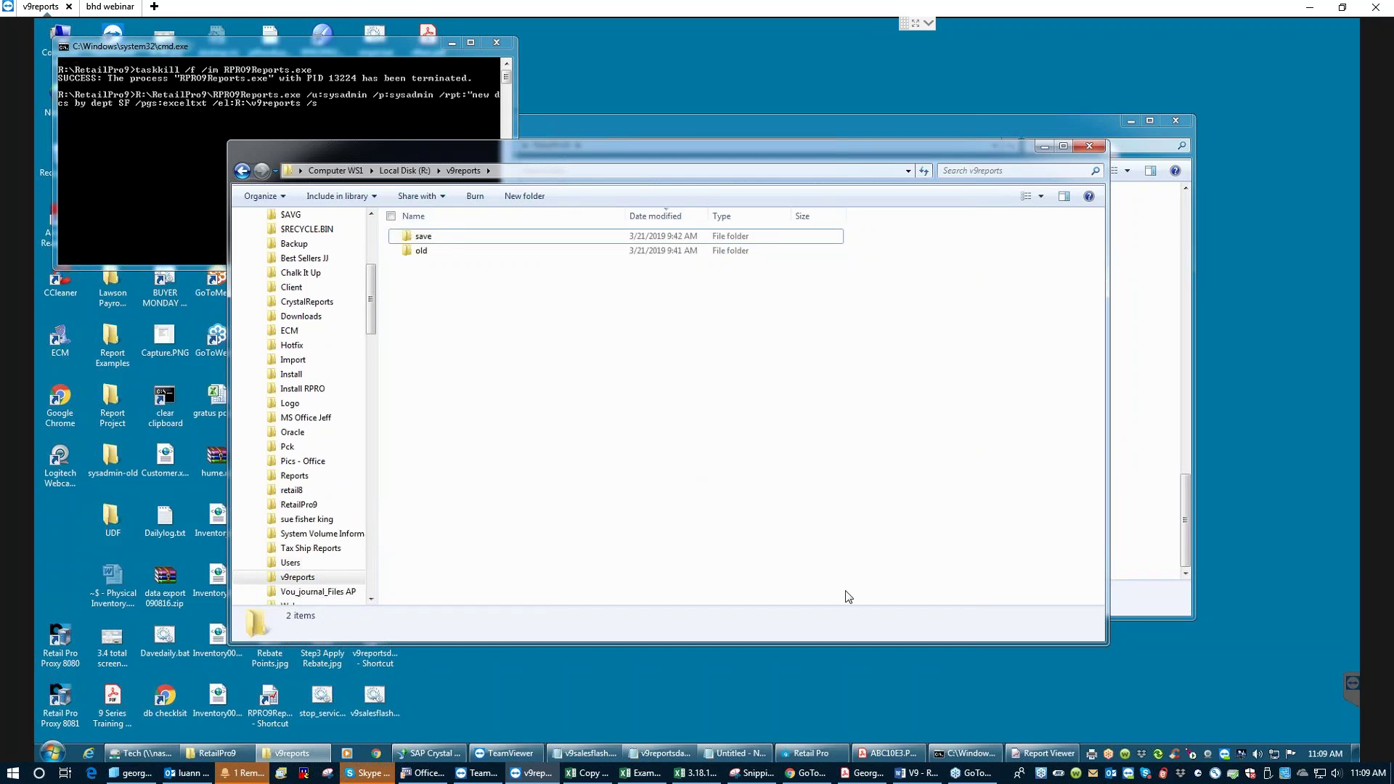
- Dismiss the 'Invalid Report Name and Report Group' error and return to the batch file in Notepad
click(1043, 758)
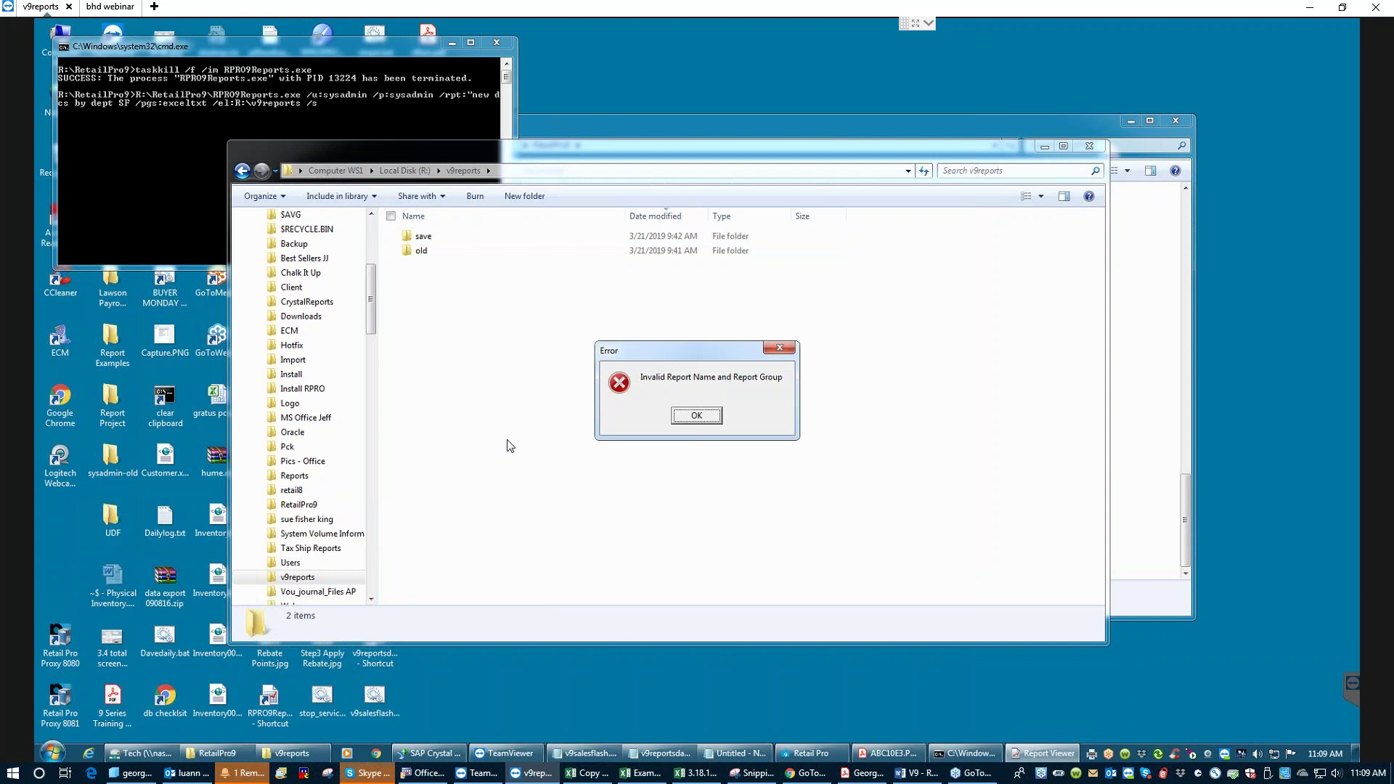
click(695, 416)
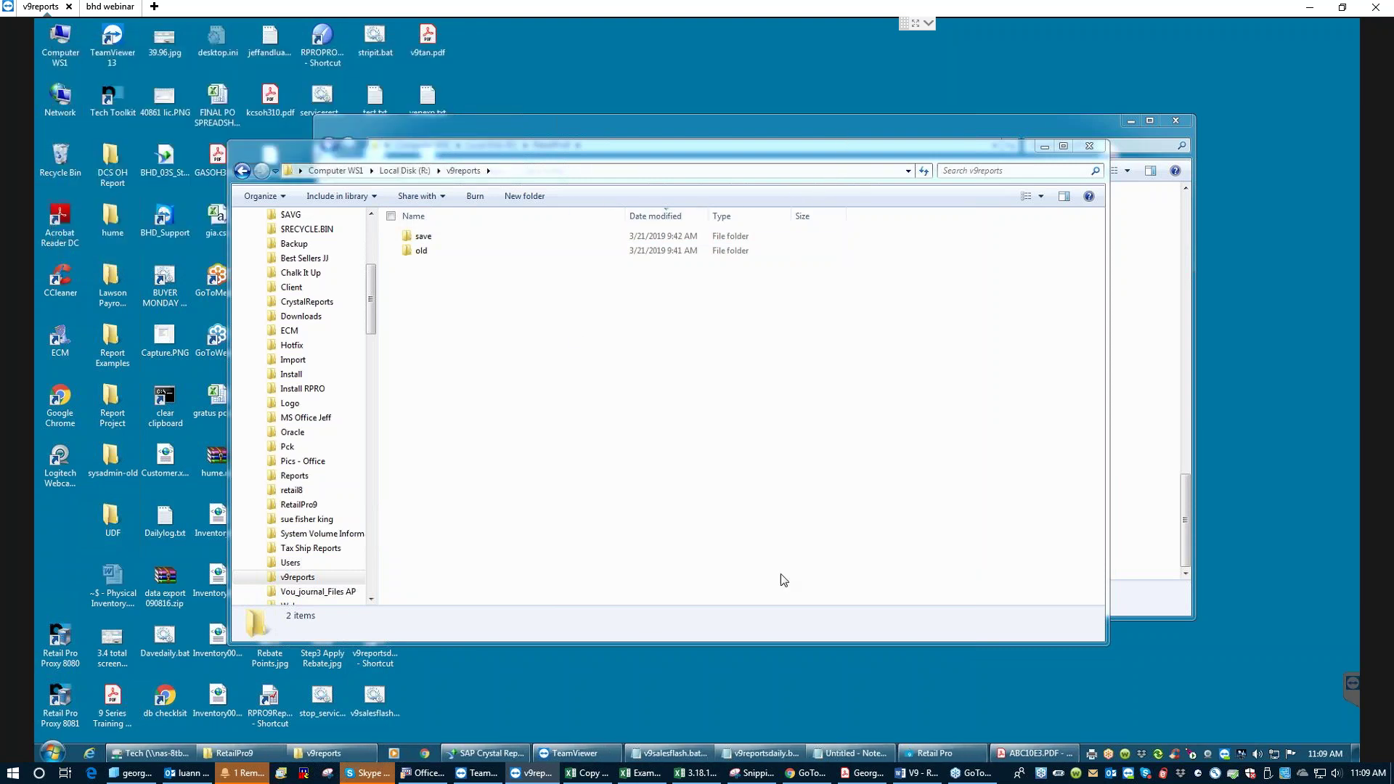
click(772, 755)
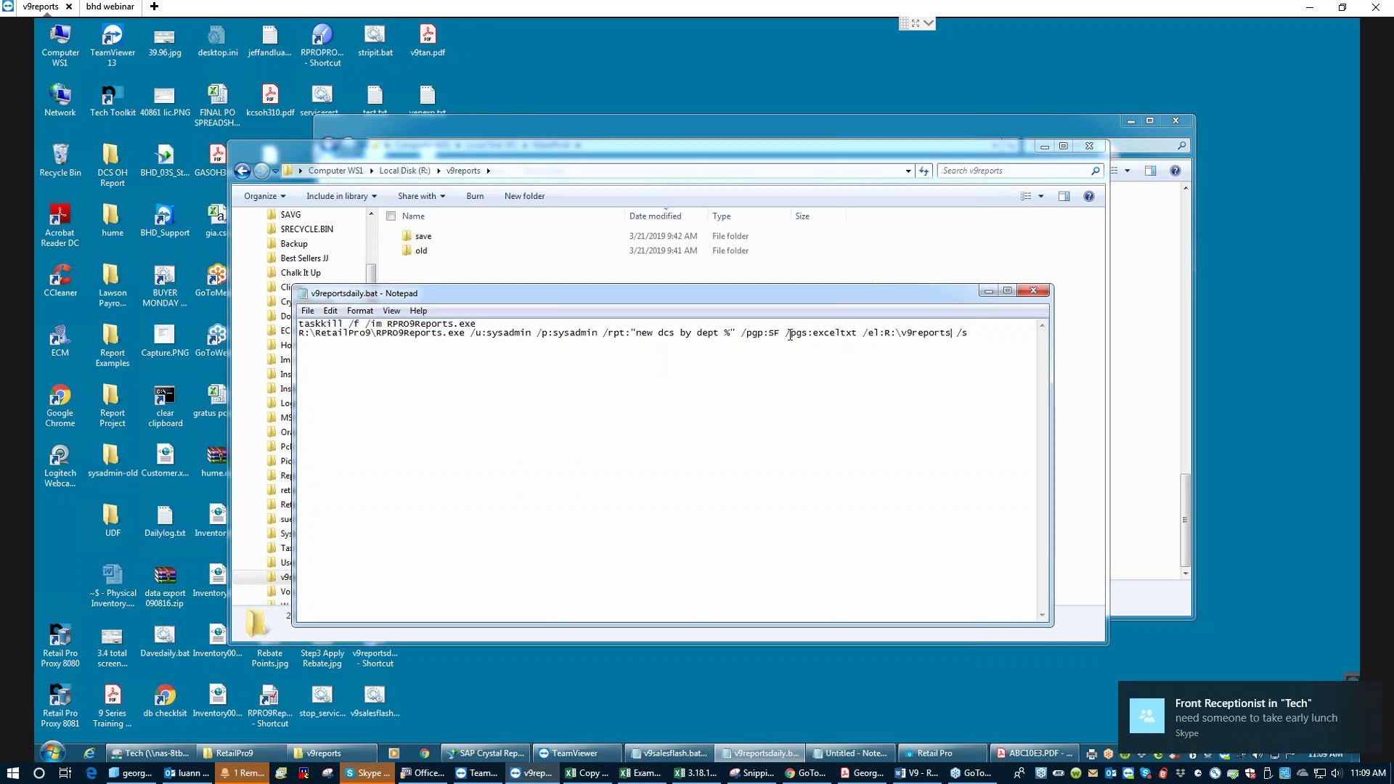
- Remove ' %' so the /rpt name reads 'new dcs by dept', and save the batch file
click(732, 331)
key(BackSpace)
key(BackSpace)
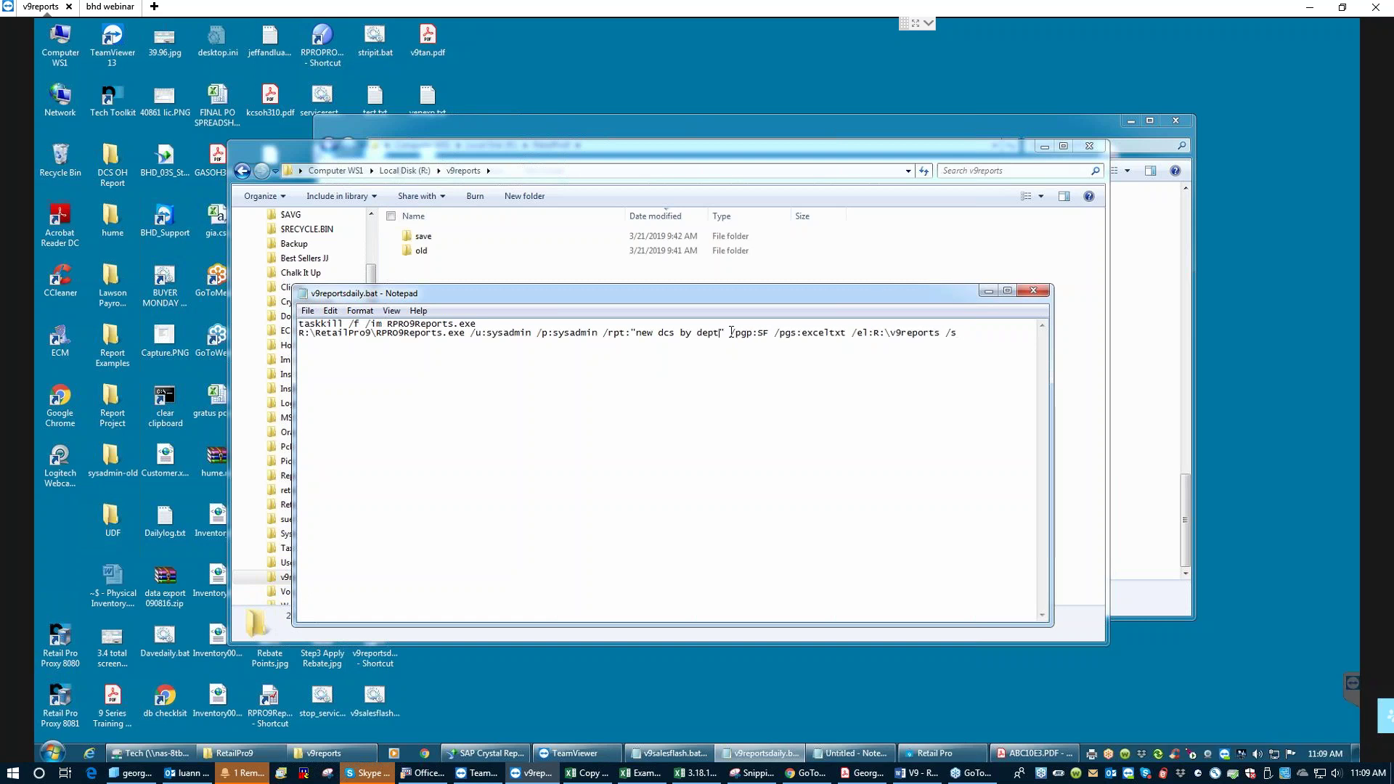
click(307, 312)
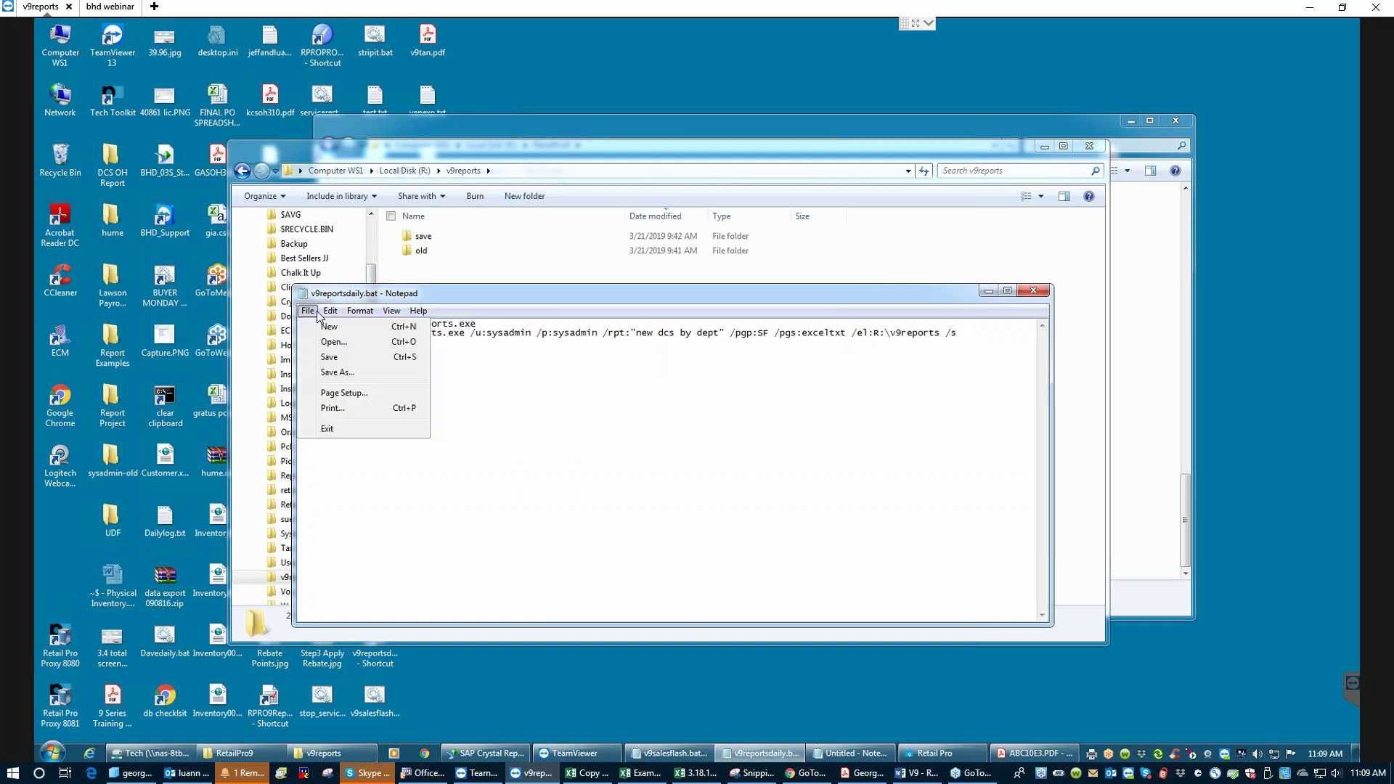
click(330, 357)
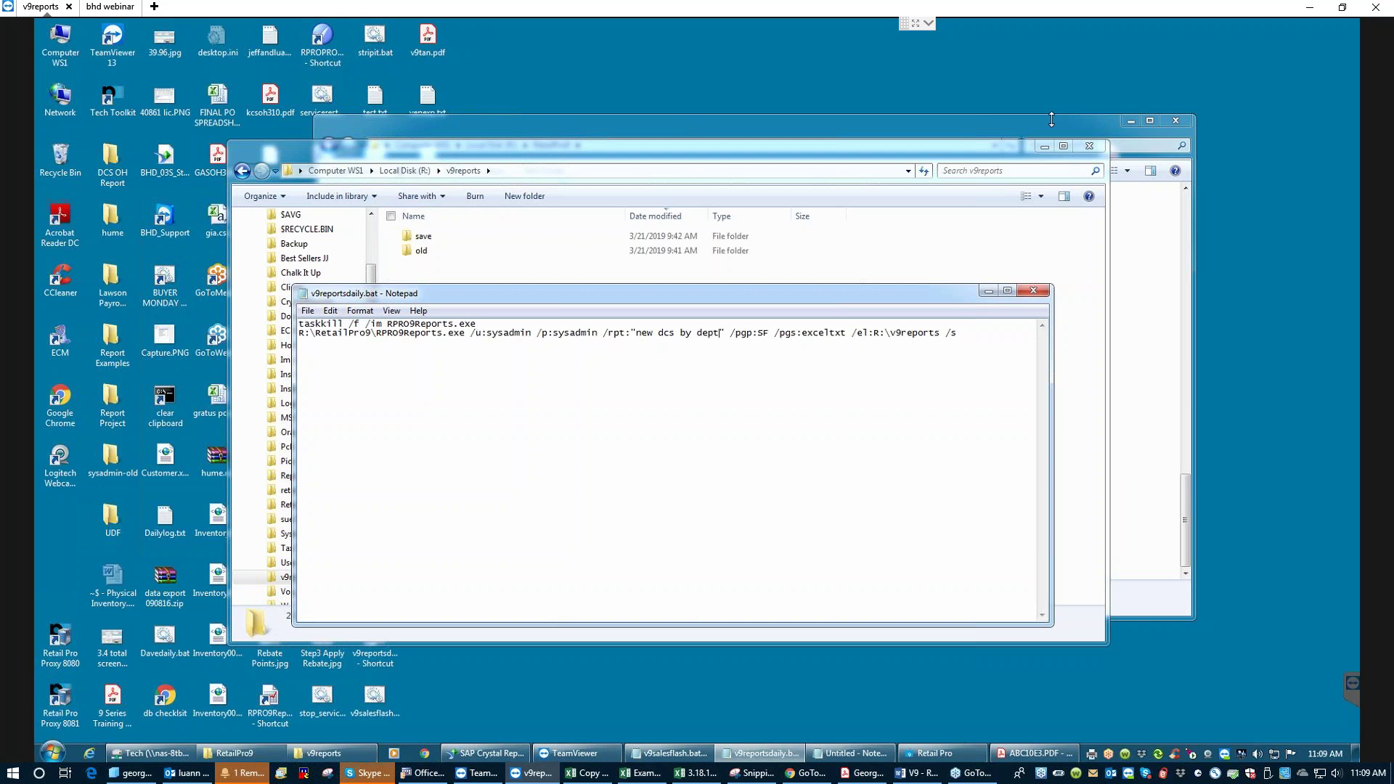
- Minimize Notepad and both Explorer windows
click(988, 291)
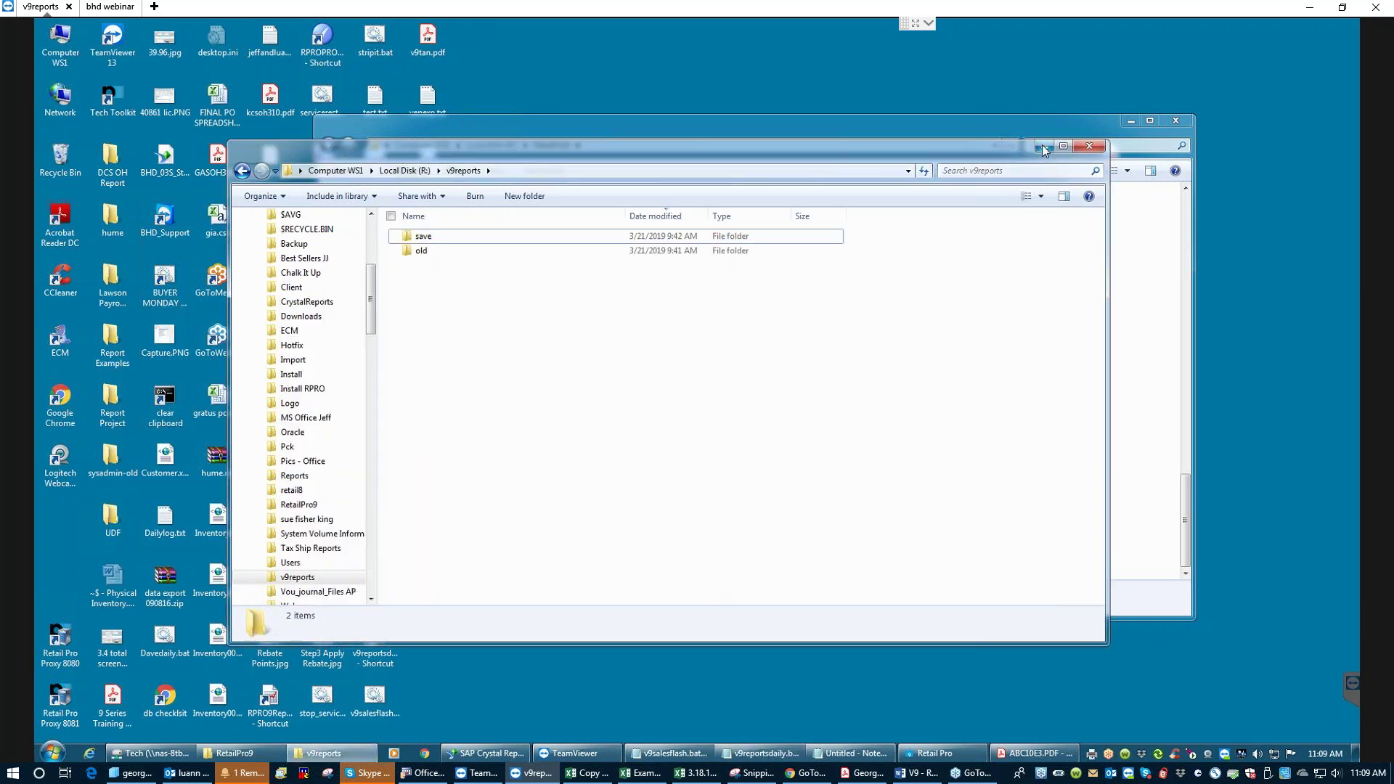
click(1044, 146)
click(1131, 120)
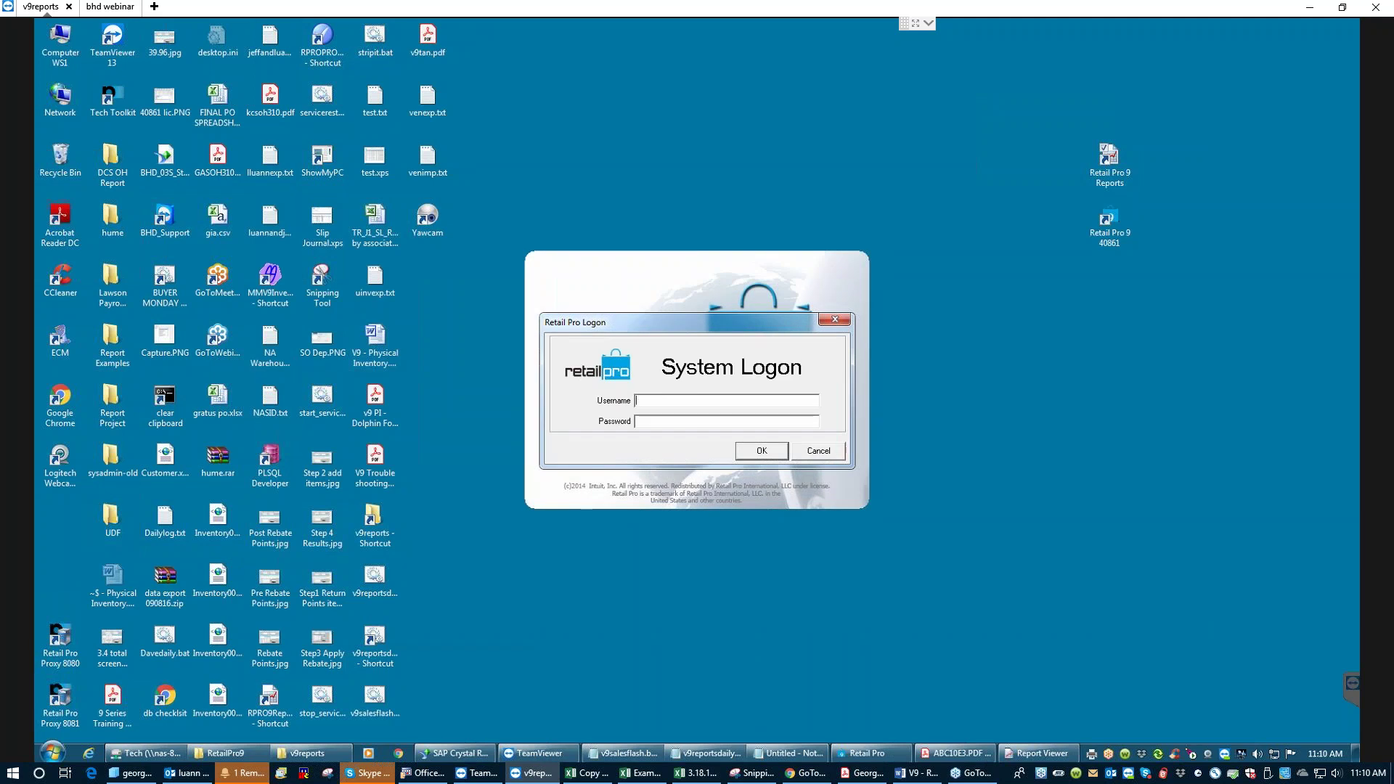
- Log on at the Retail Pro System Logon dialog with the admin username and password
text(ysadm)
key(BackSpace)
key(BackSpace)
key(BackSpace)
text(admin)
key(Tab)
key(Return)
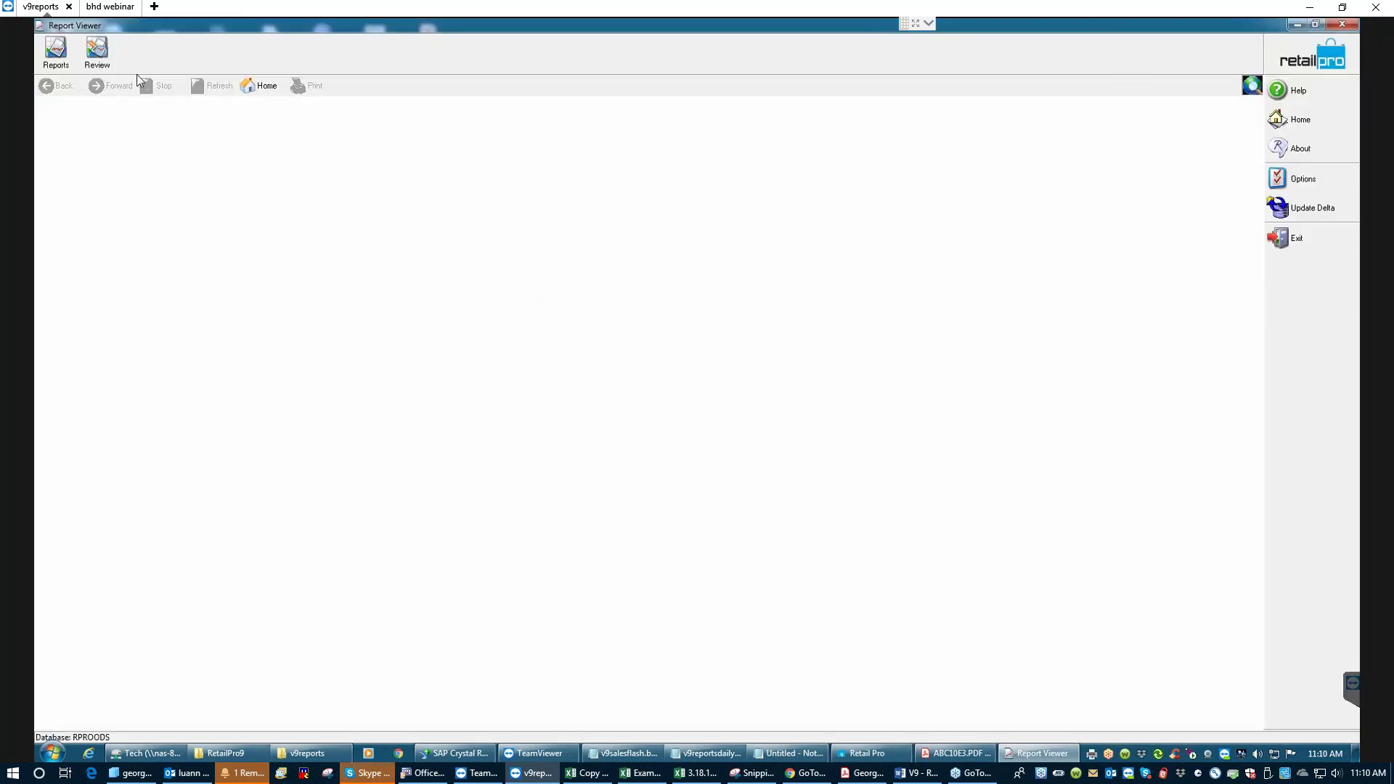
- Open the SF report 'new dcs by dept %' and edit its name to 'new dcs by dept'
click(61, 51)
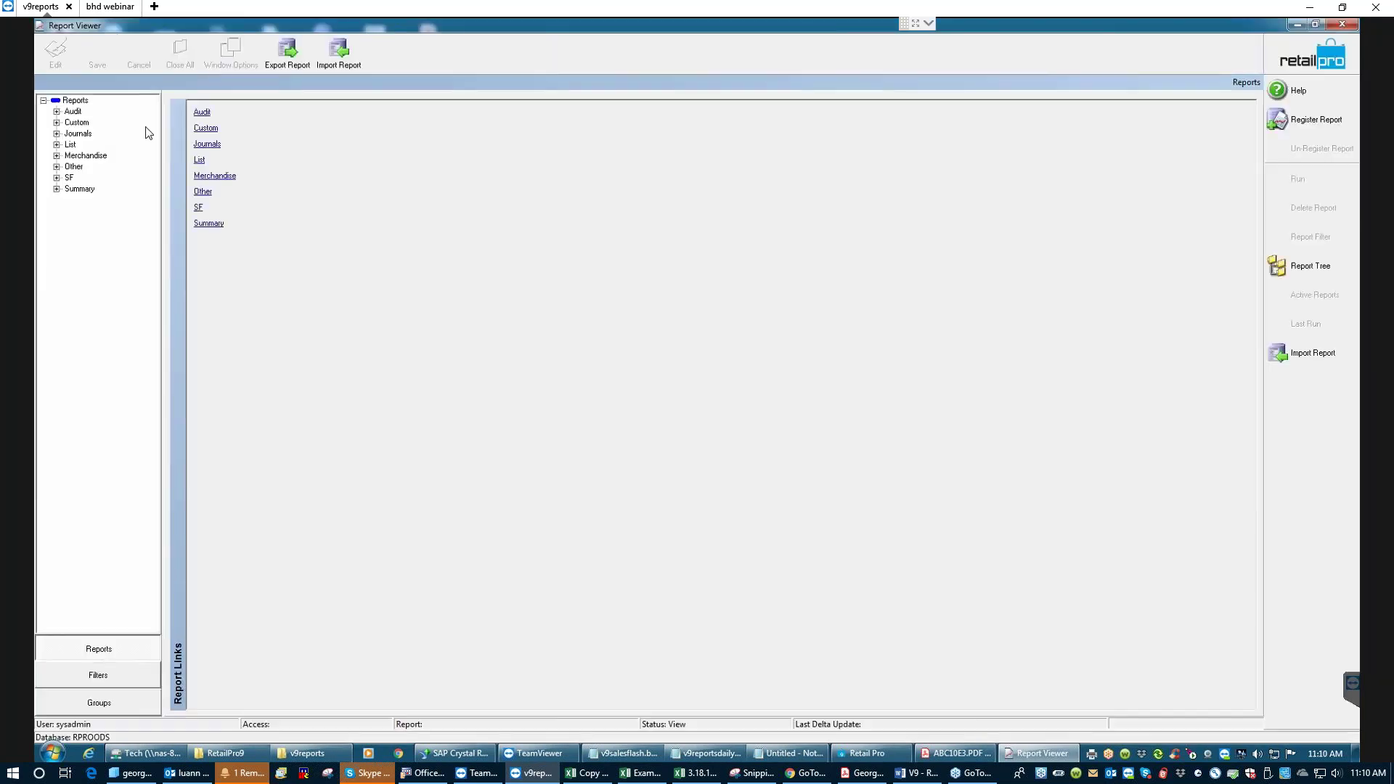
click(57, 178)
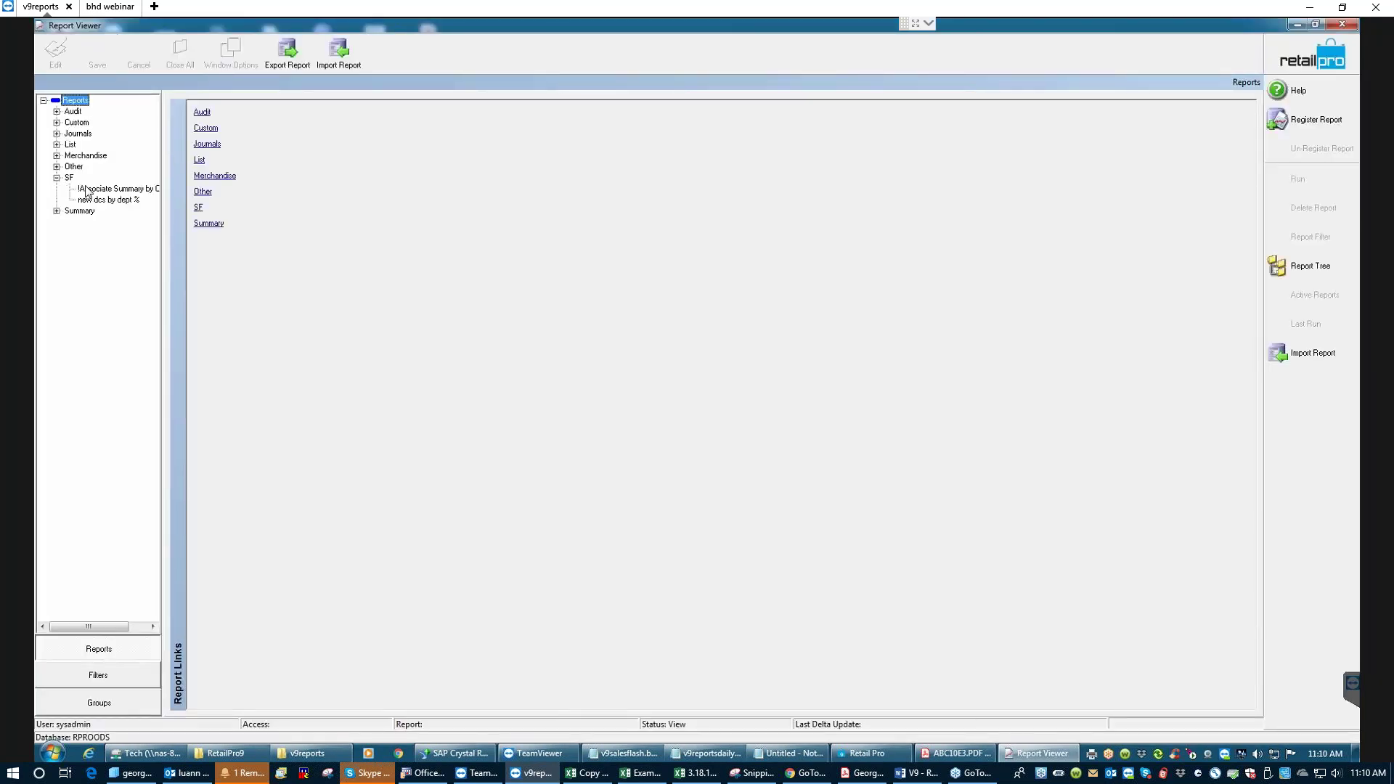
click(109, 188)
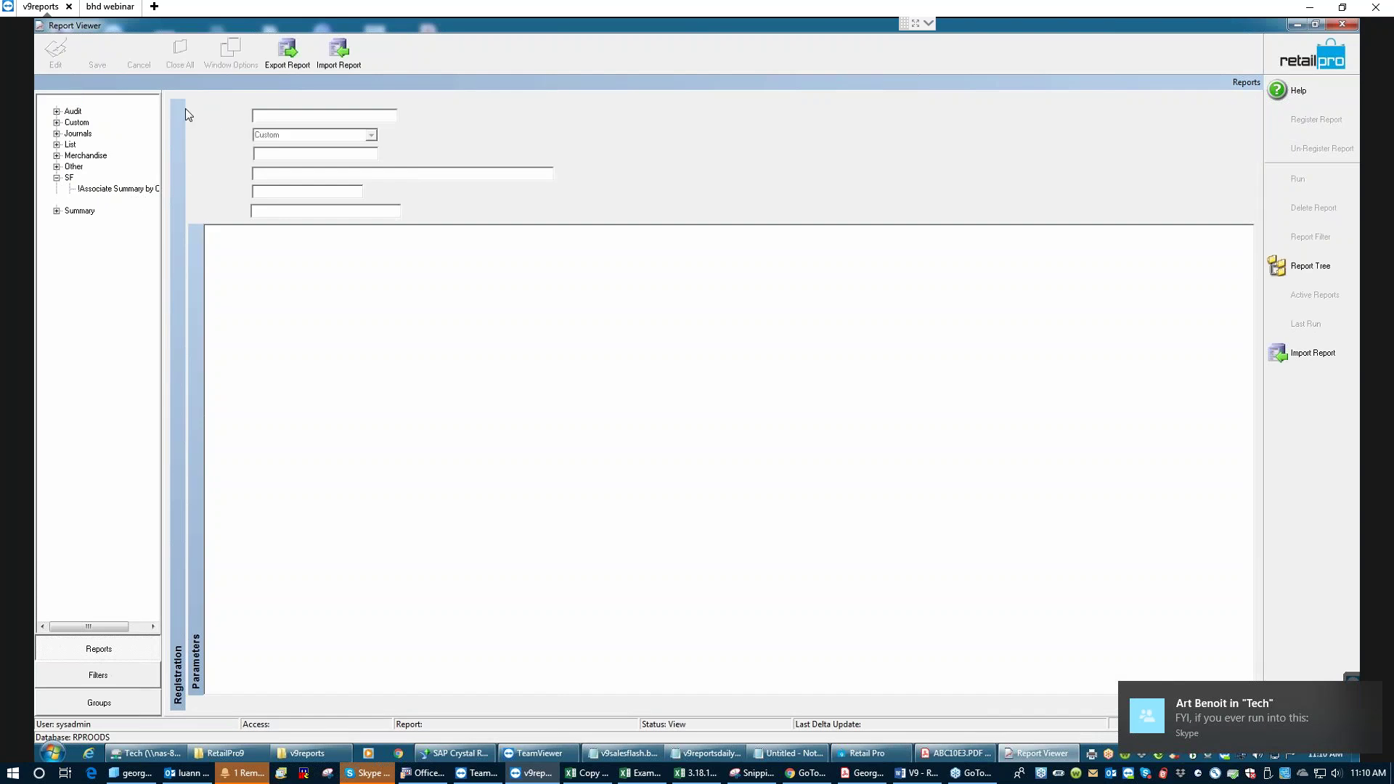
click(330, 115)
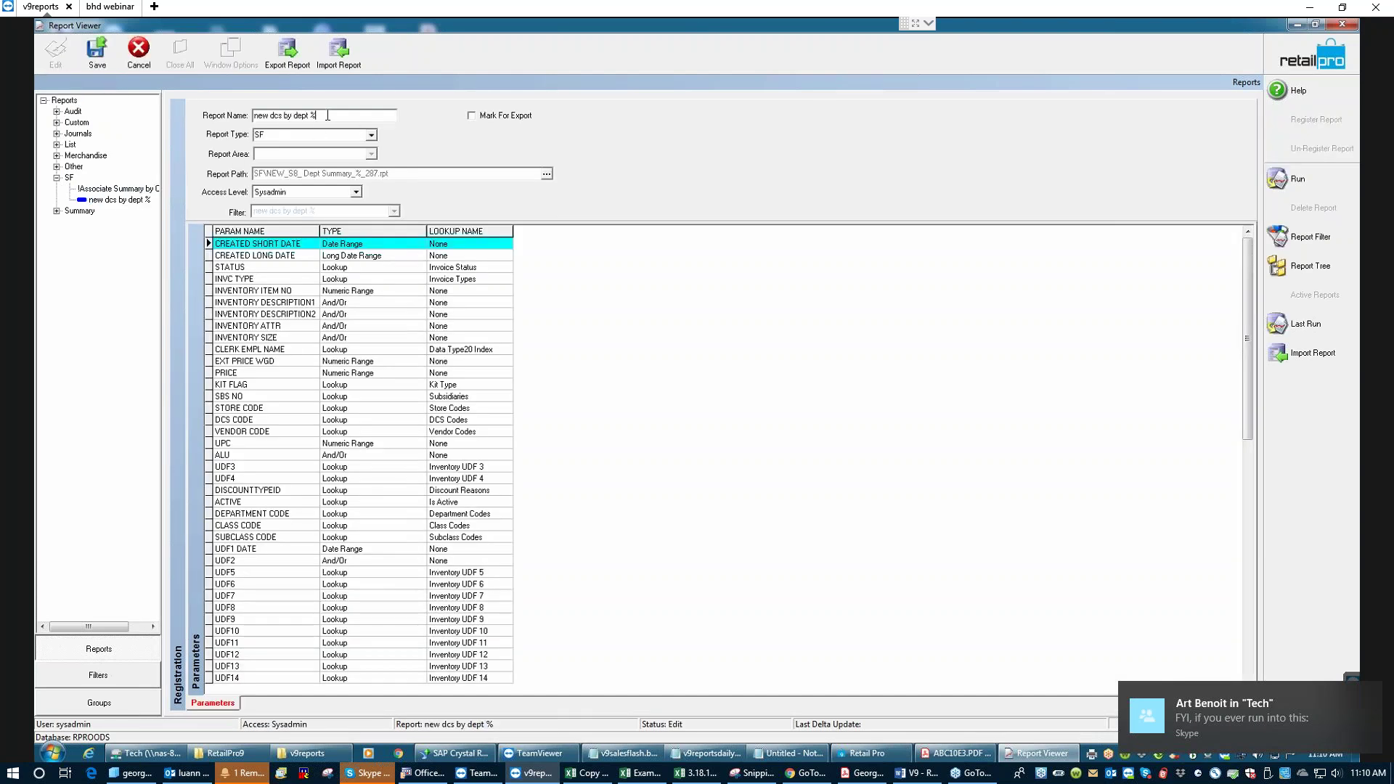
key(BackSpace)
key(BackSpace)
key(BackSpace)
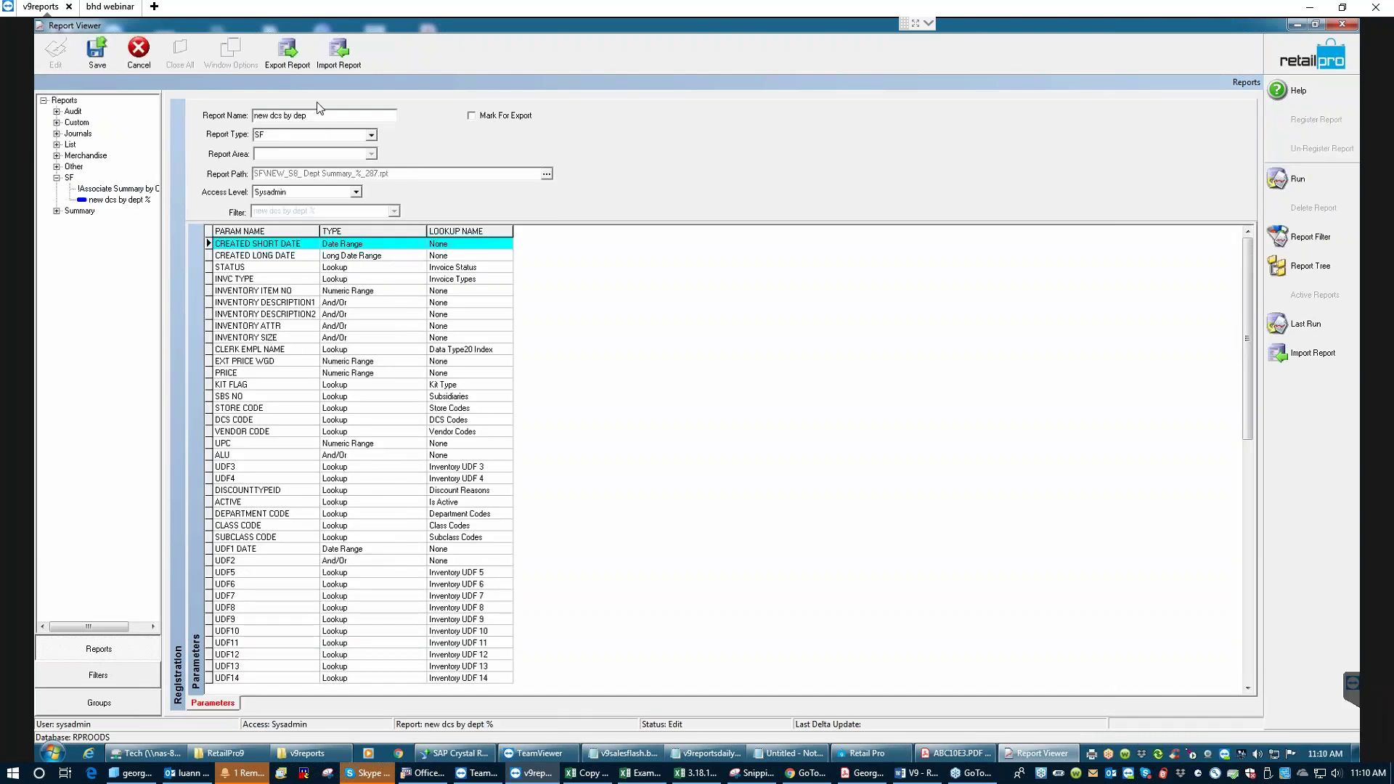
text(T)
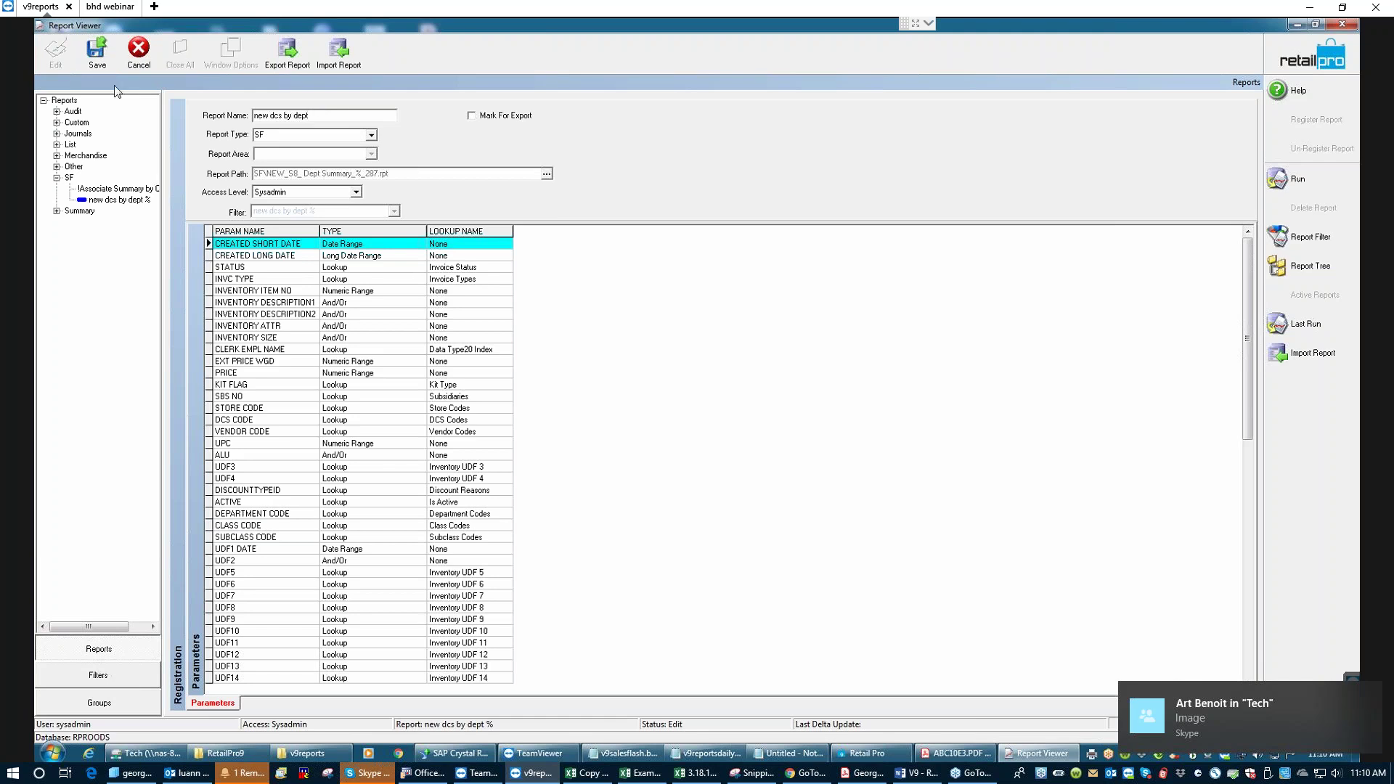
- Save the renamed report, acknowledge the saved notice, and exit Report Viewer
click(98, 58)
click(668, 416)
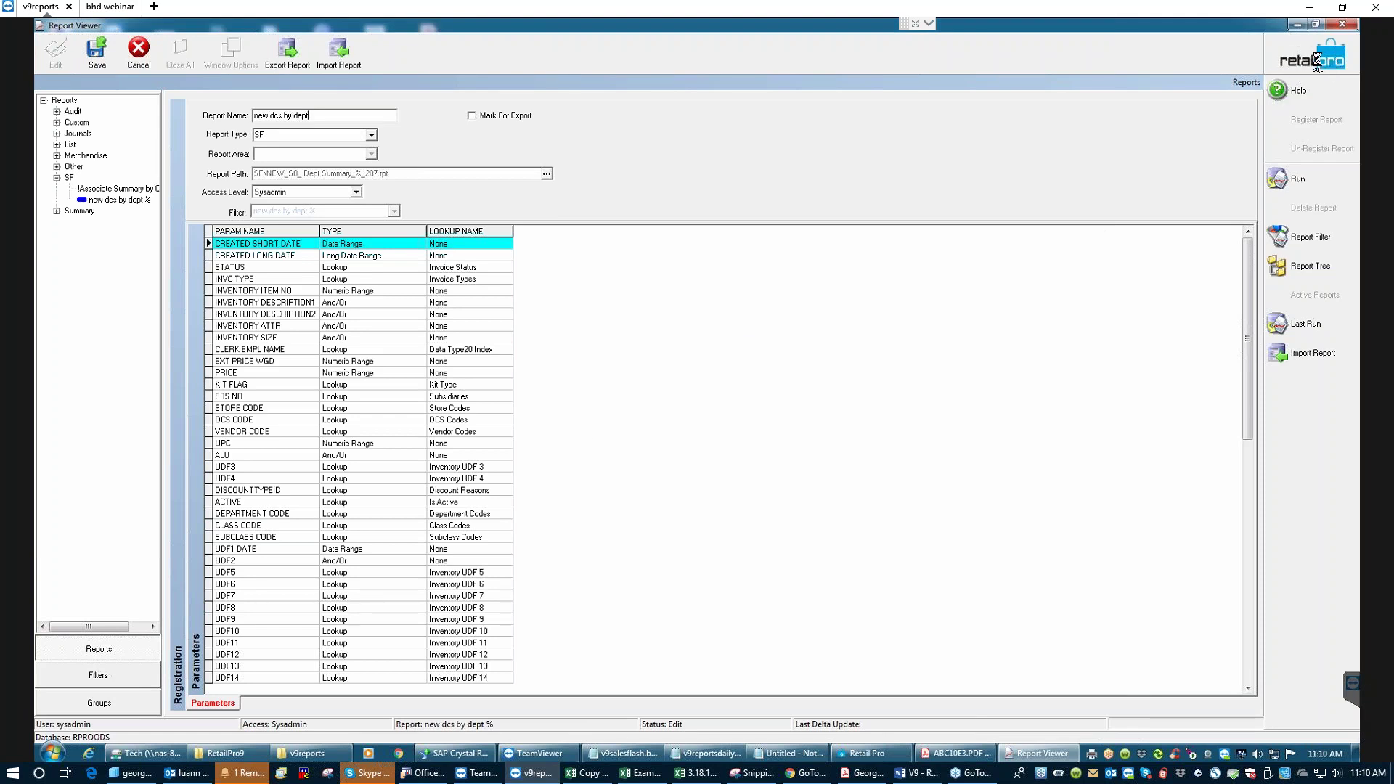
click(696, 416)
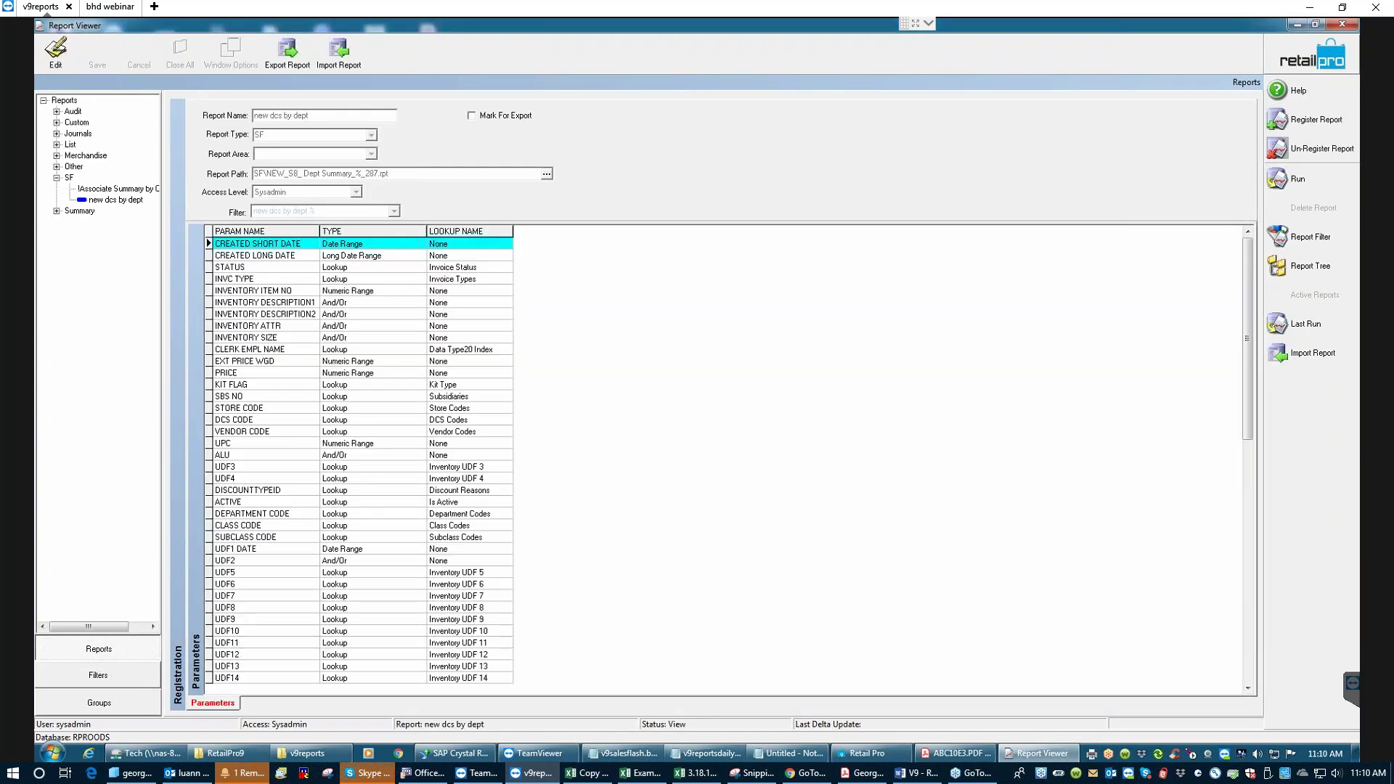
click(1281, 233)
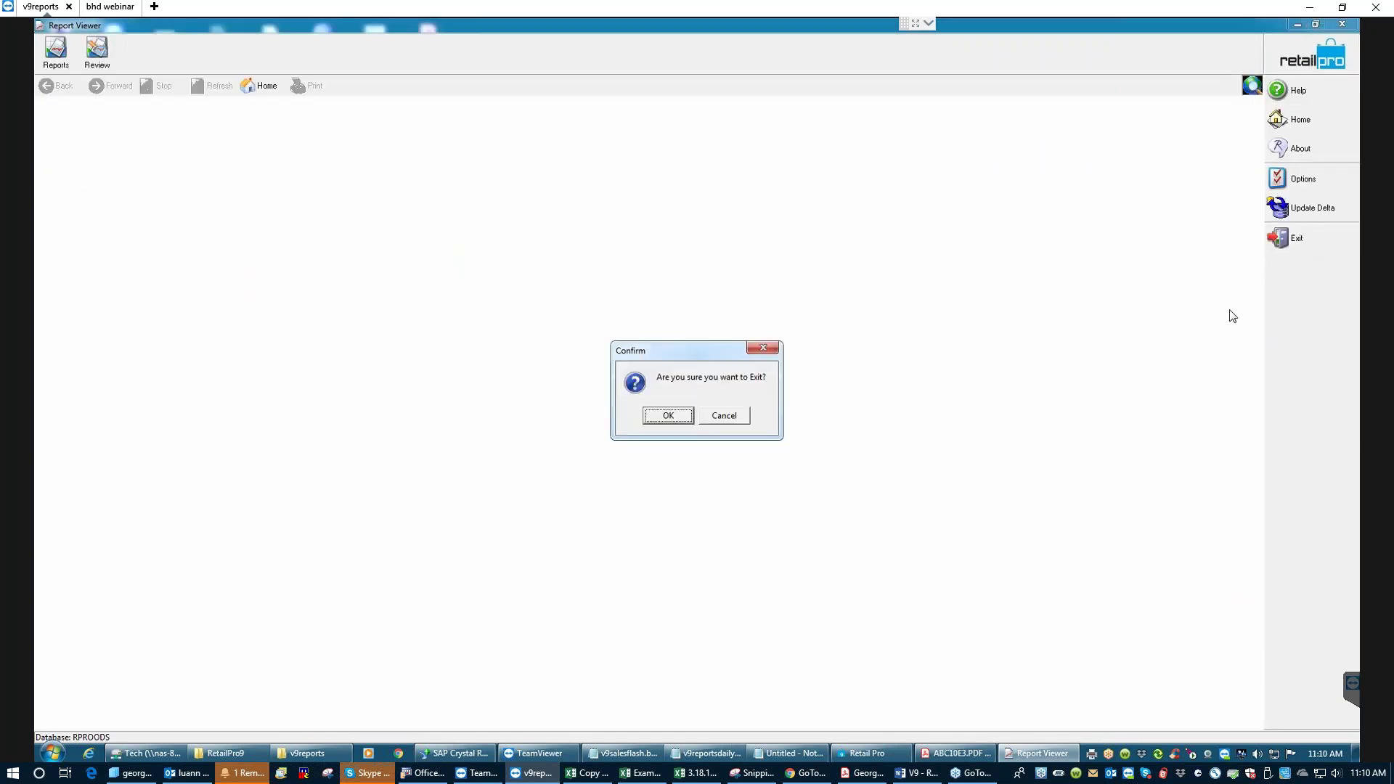
click(661, 415)
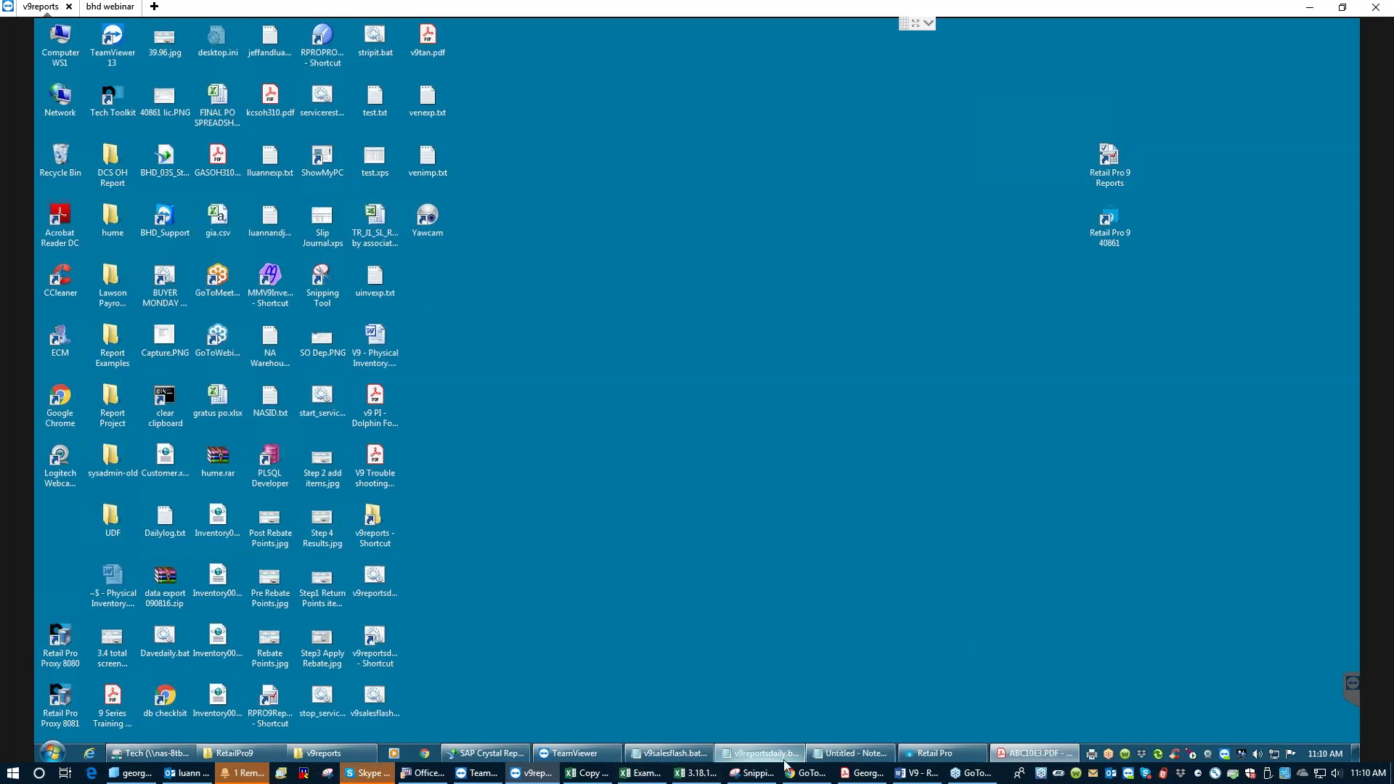
- Run v9reportsdaily.bat as administrator, then view the new 22 KB Dept Summary export in R:\v9reports
click(251, 752)
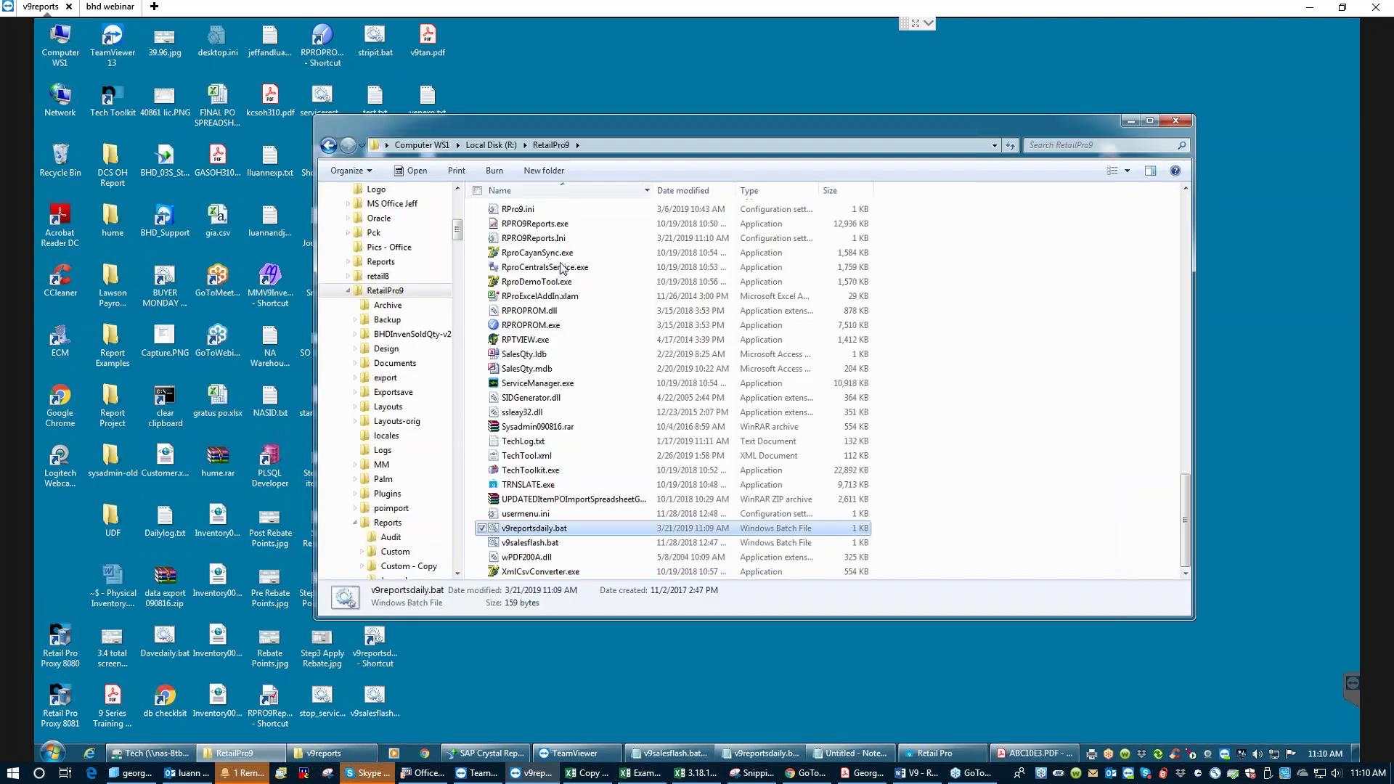
right_click(557, 535)
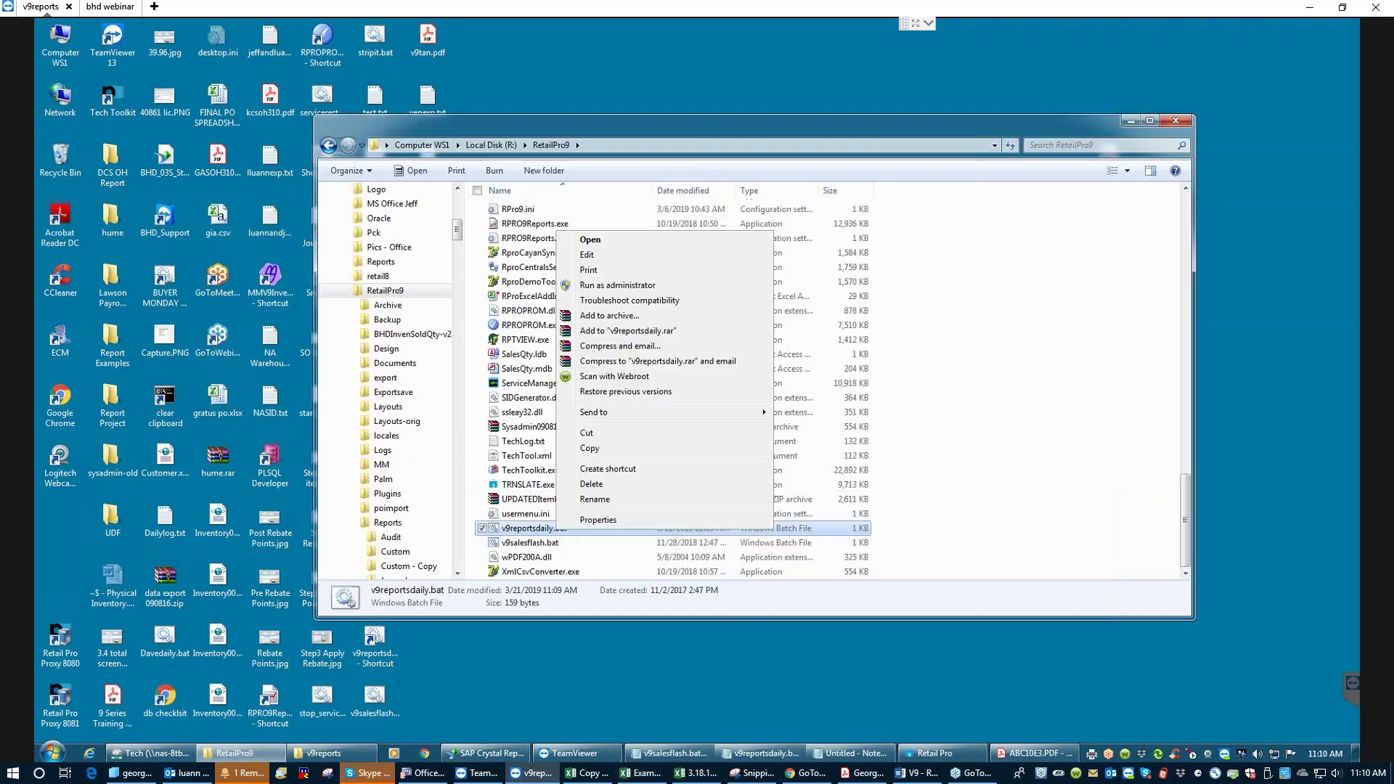
click(619, 287)
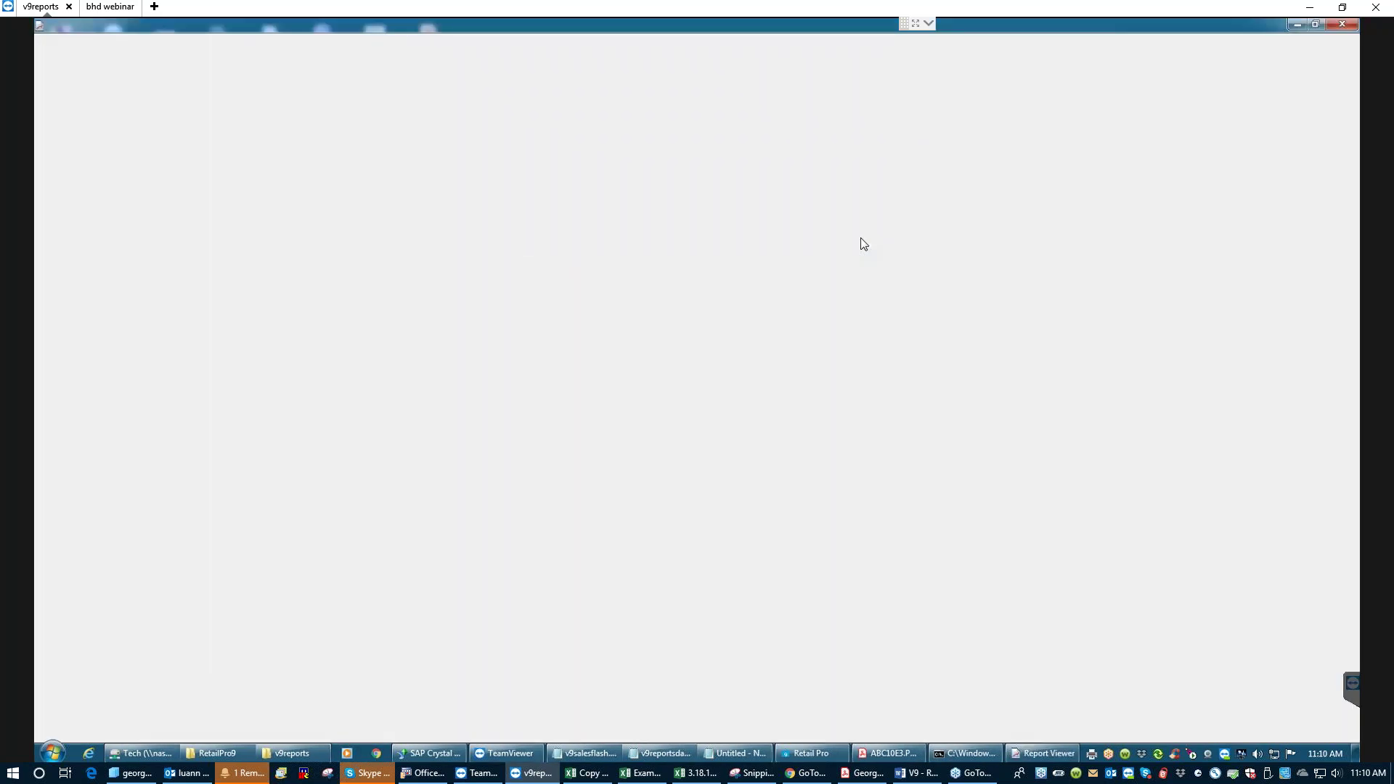
click(298, 759)
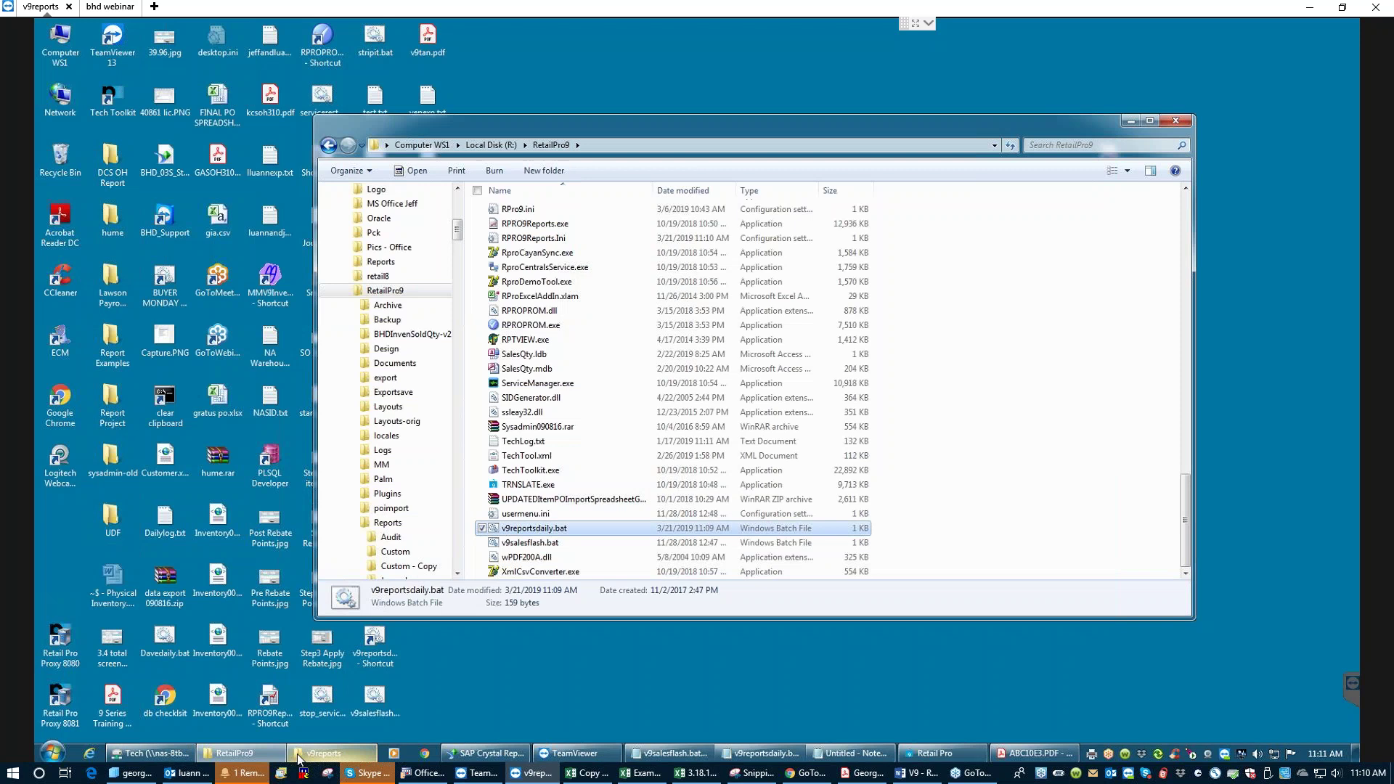
click(329, 757)
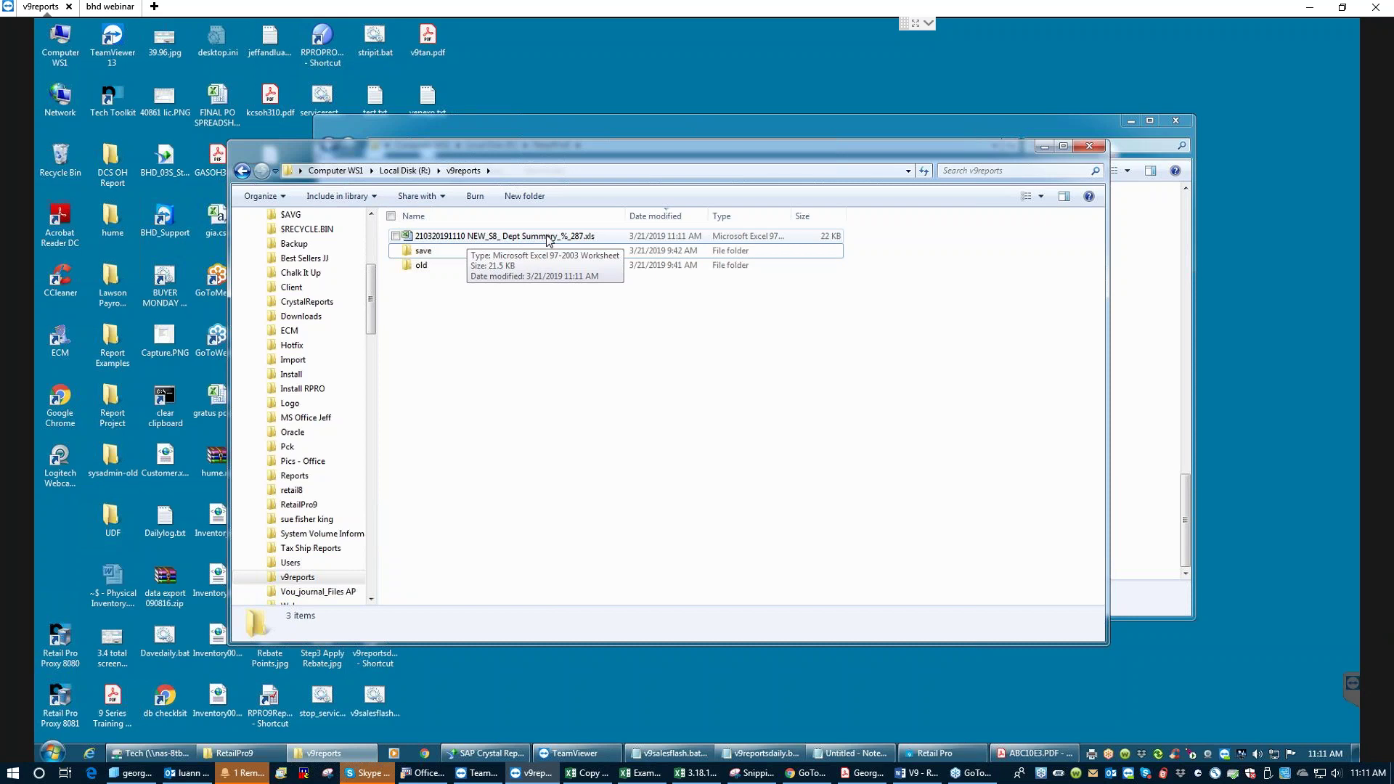
- Open the Dept Summary .xls export and widen columns N, L and P (% Ttl, Ext Price, Ext Cost)
double_click(511, 238)
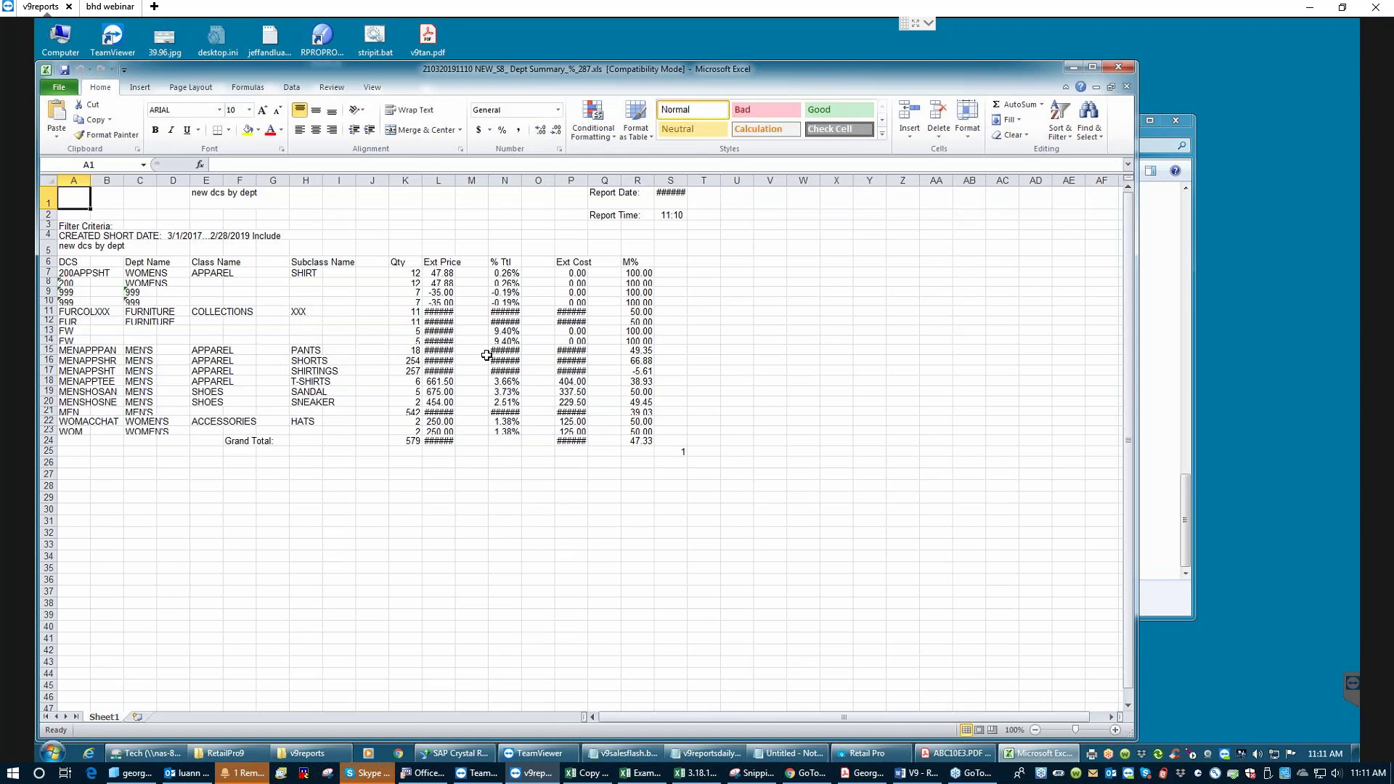
drag(521, 182, 552, 182)
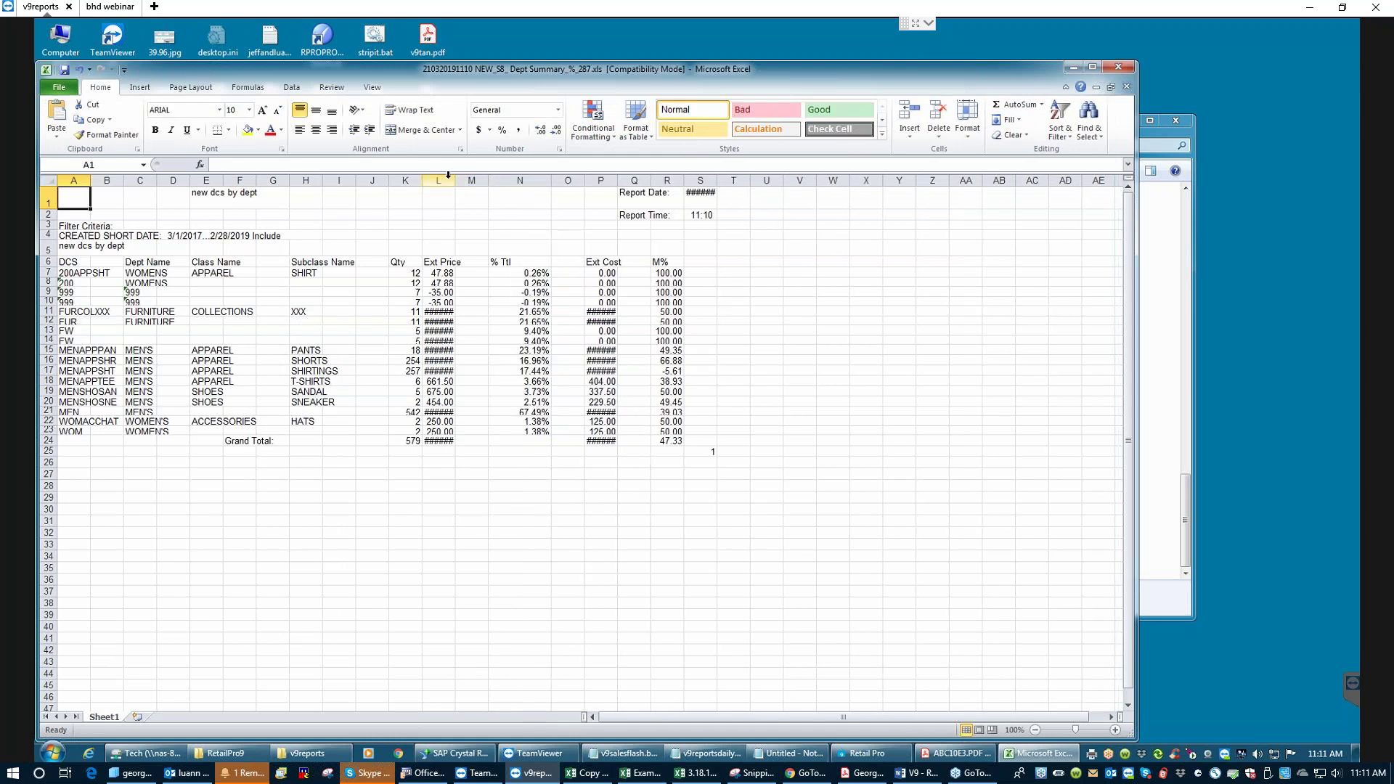
drag(456, 181, 503, 181)
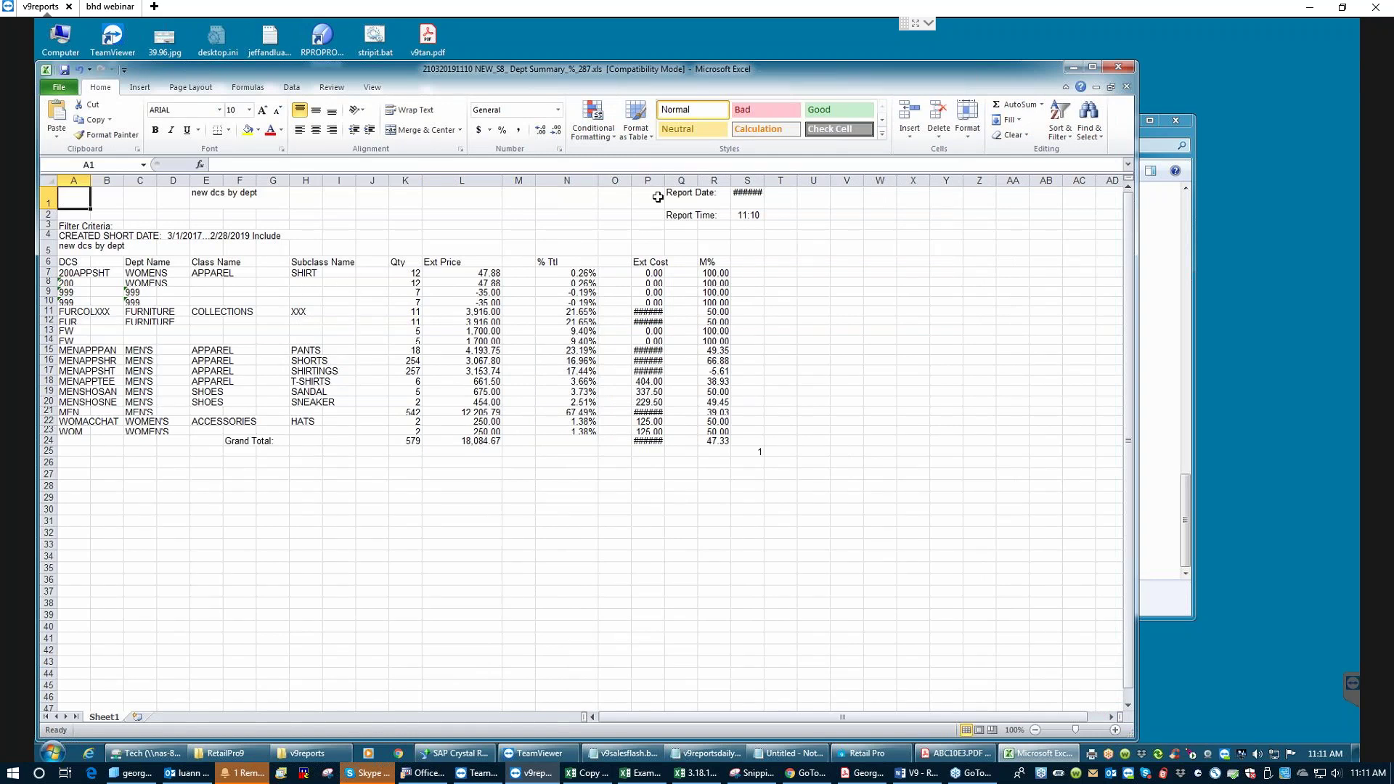
drag(665, 181, 676, 183)
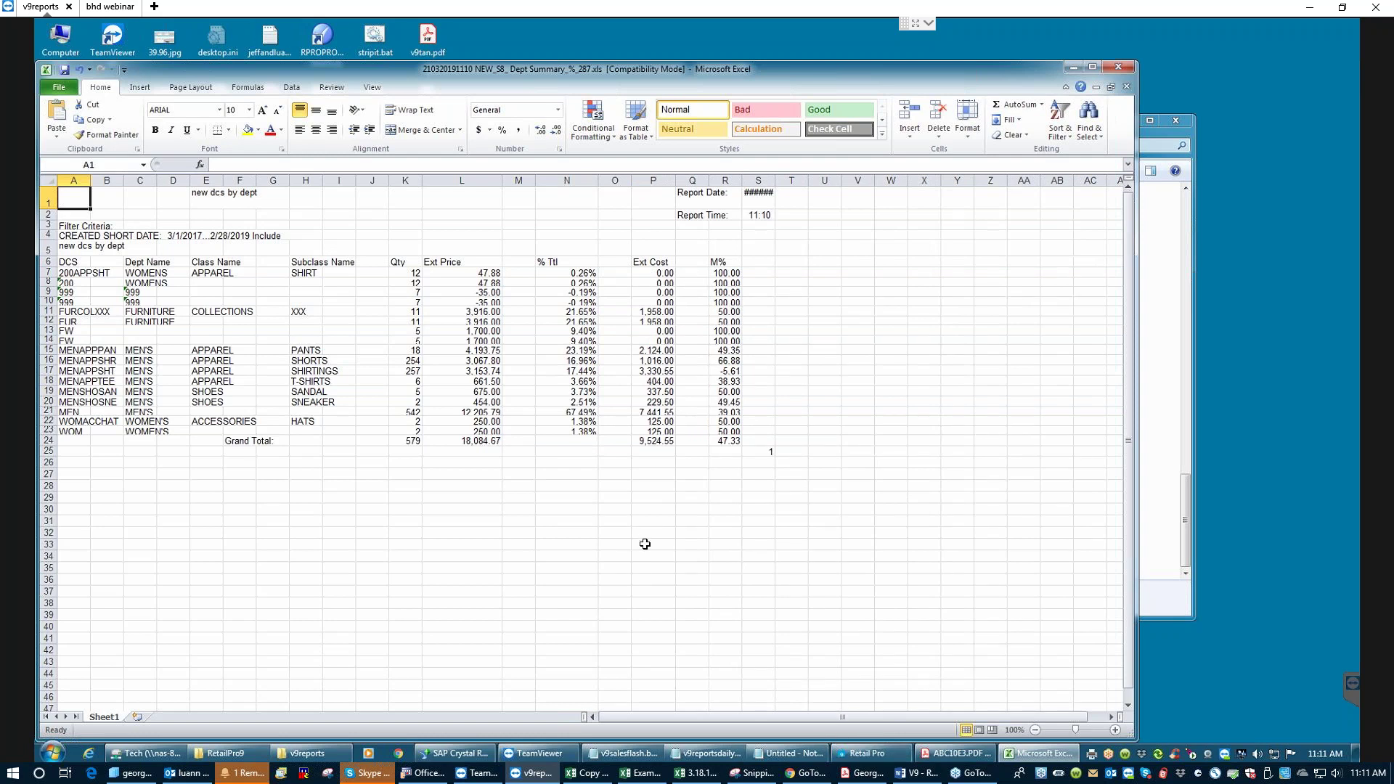
click(1073, 69)
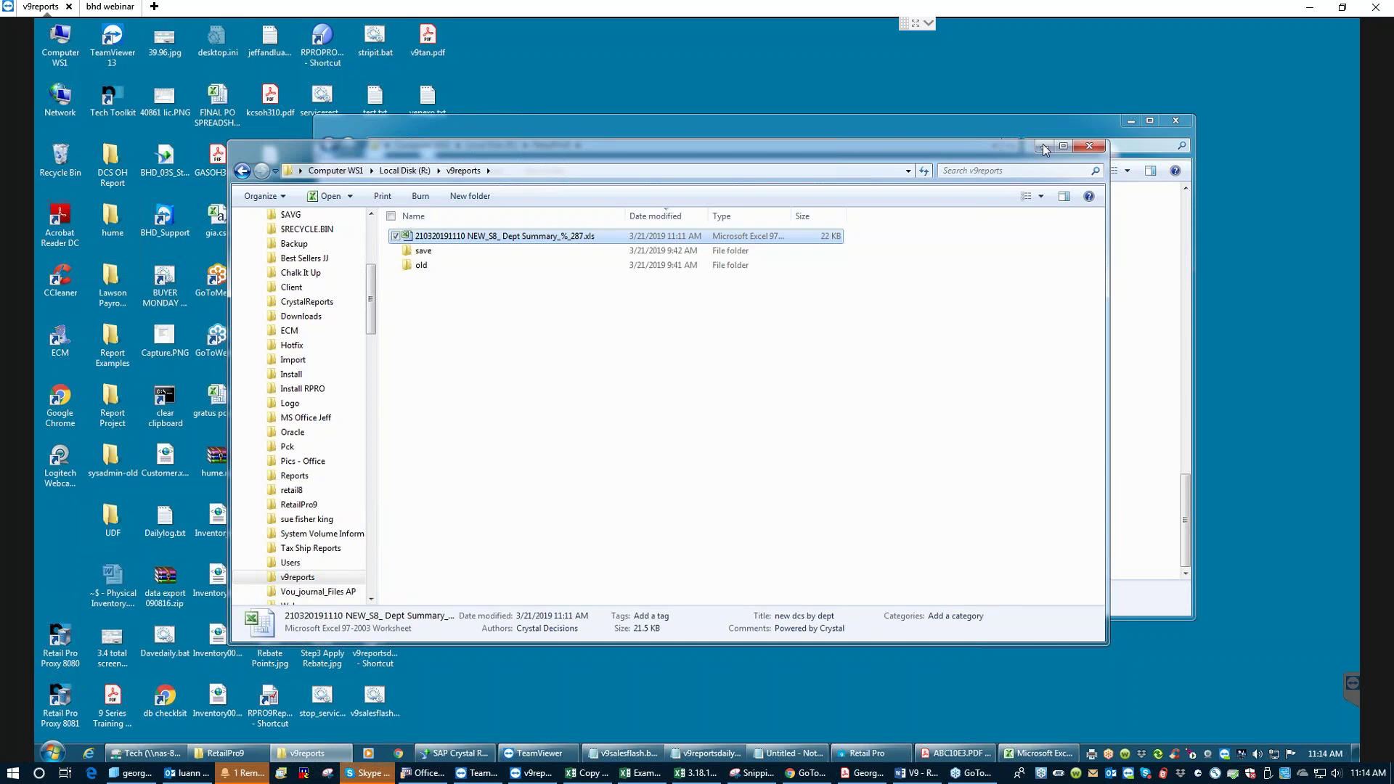
drag(1043, 148, 1044, 203)
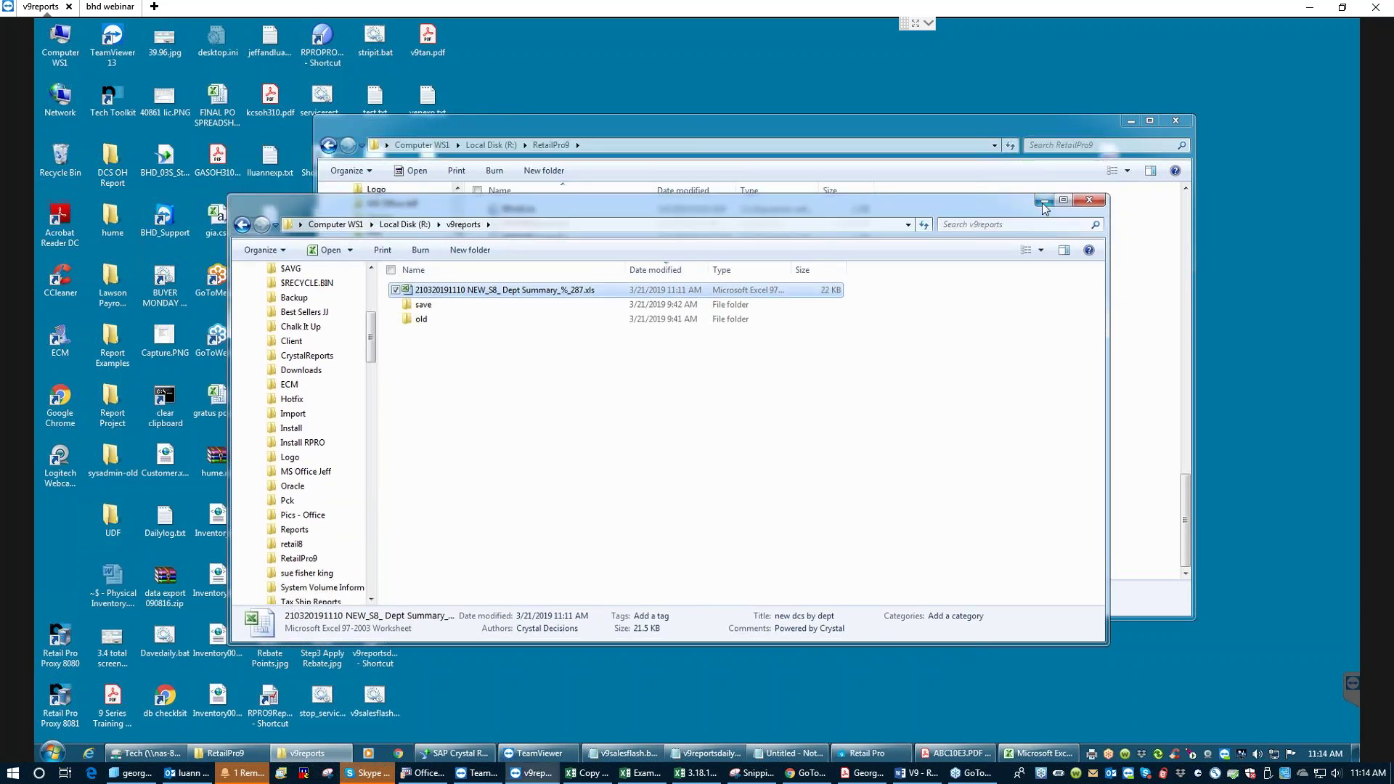
- Minimize the v9reports and RetailPro9 folder windows so only the V9 - Reports Word document shows
click(1043, 198)
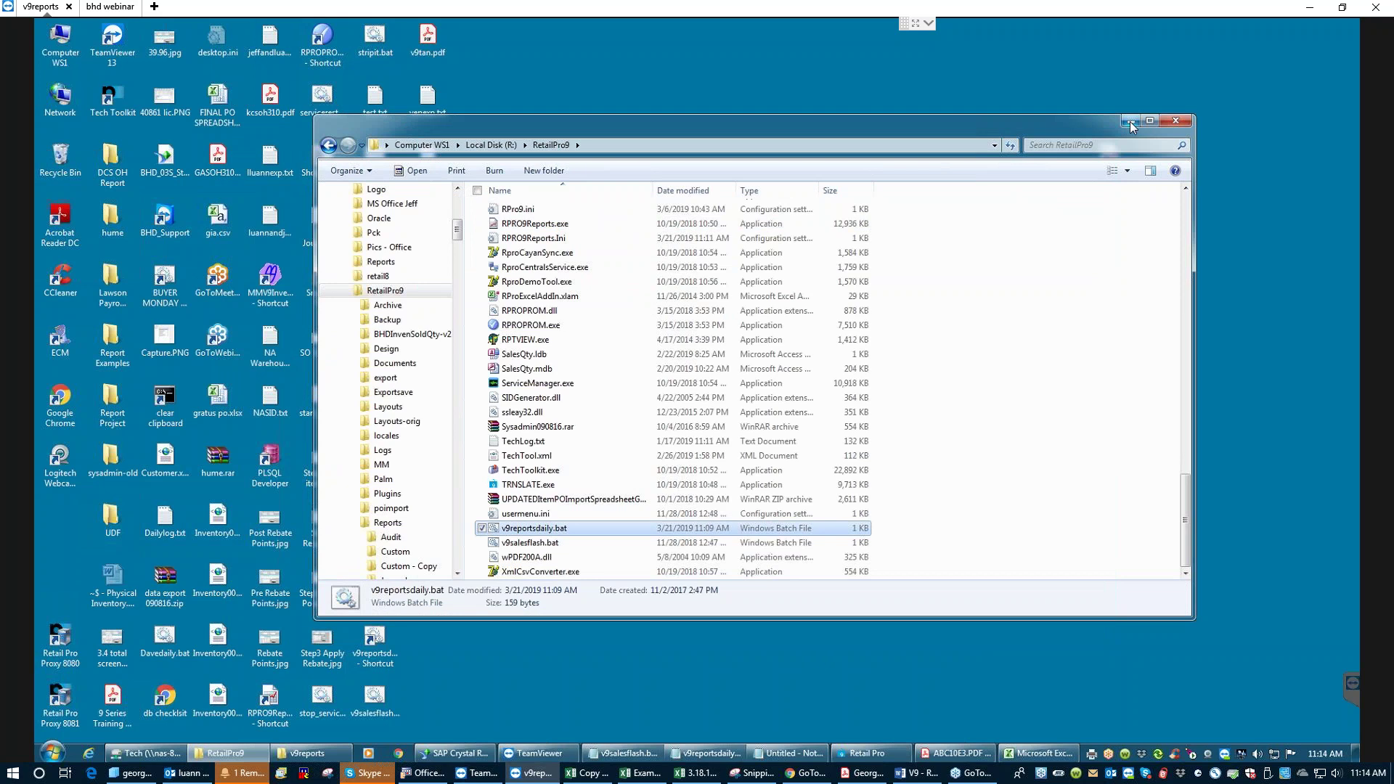
click(917, 774)
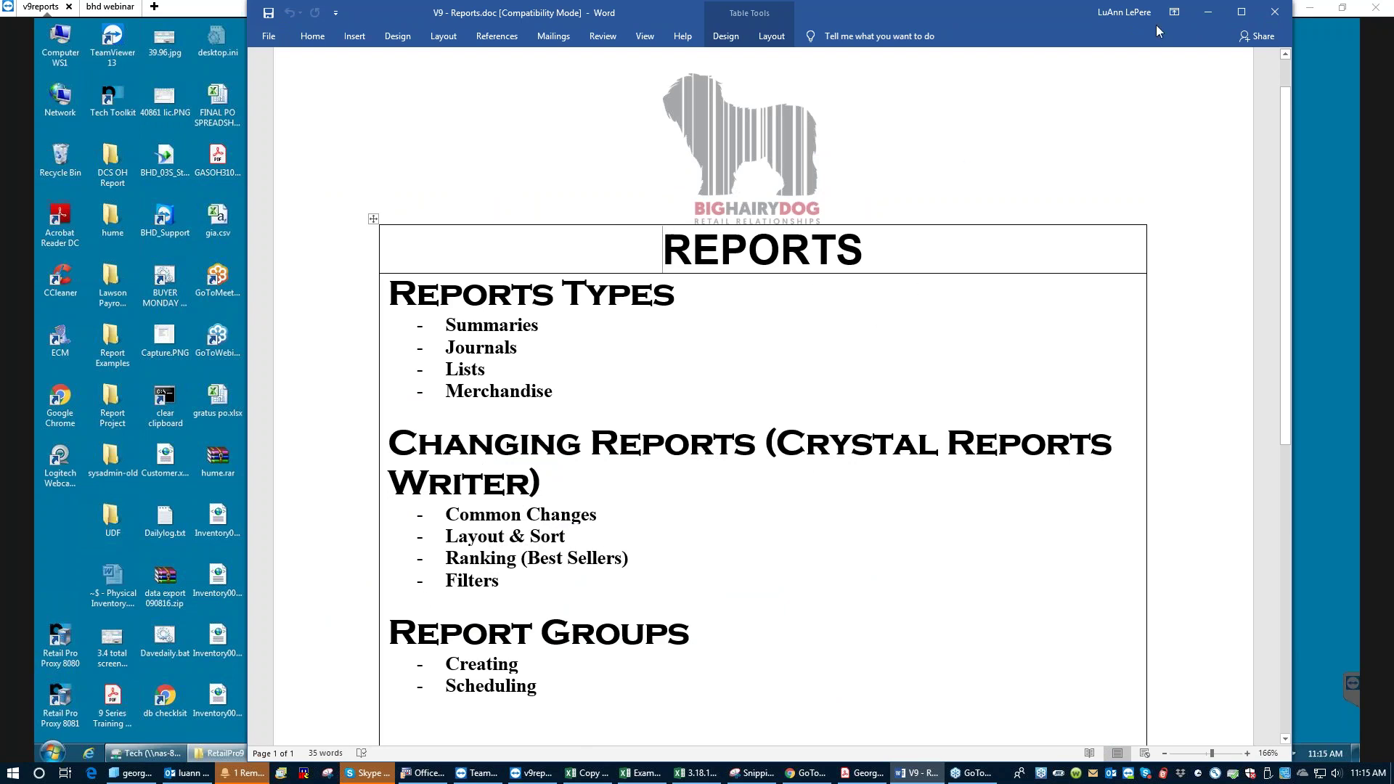
click(1208, 12)
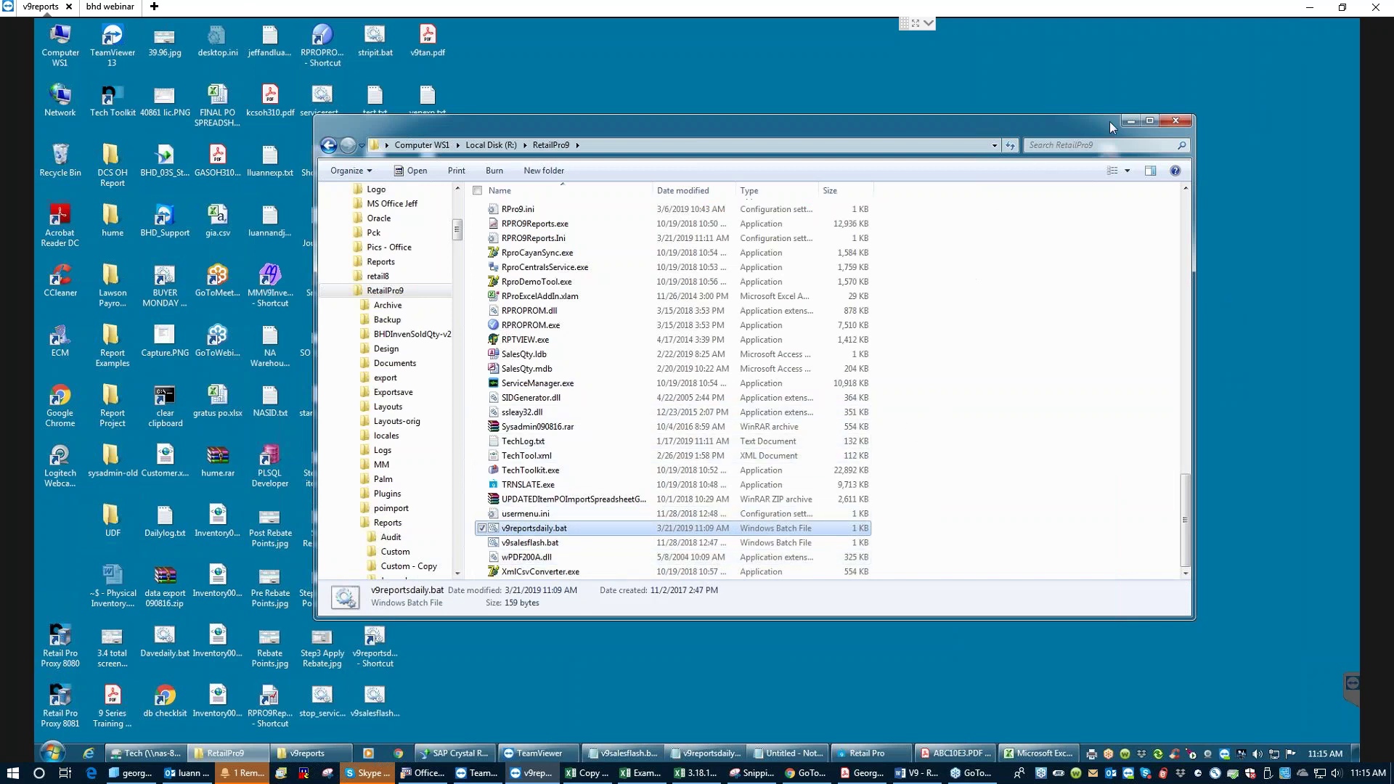
click(1133, 122)
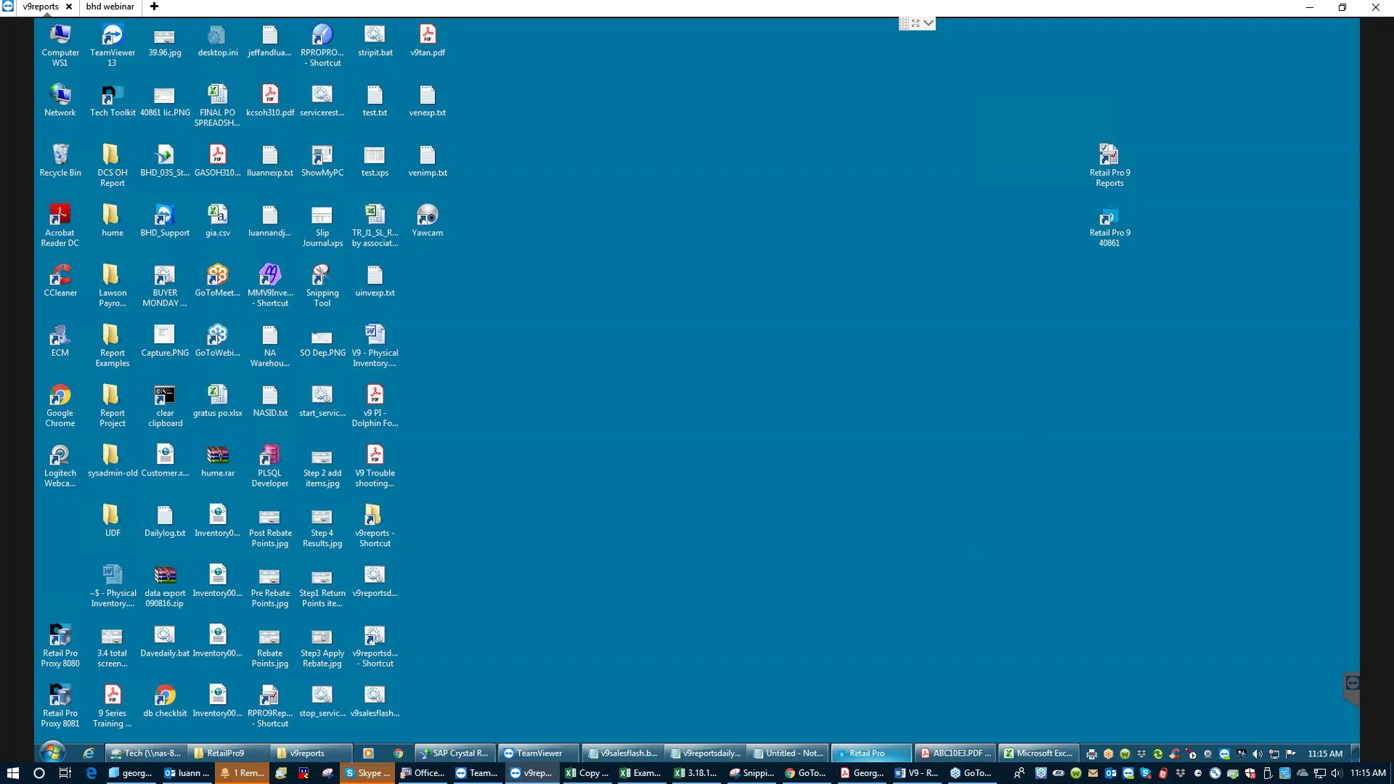
click(918, 773)
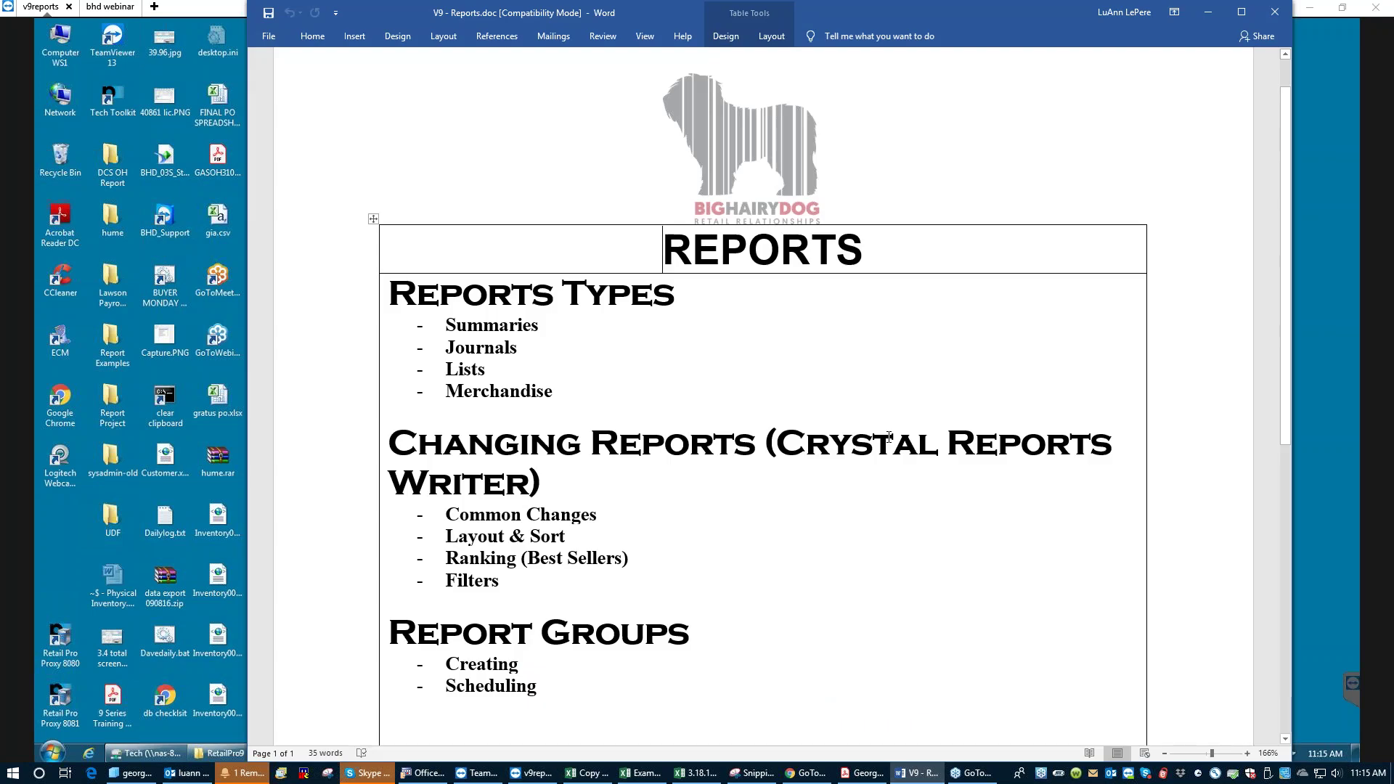